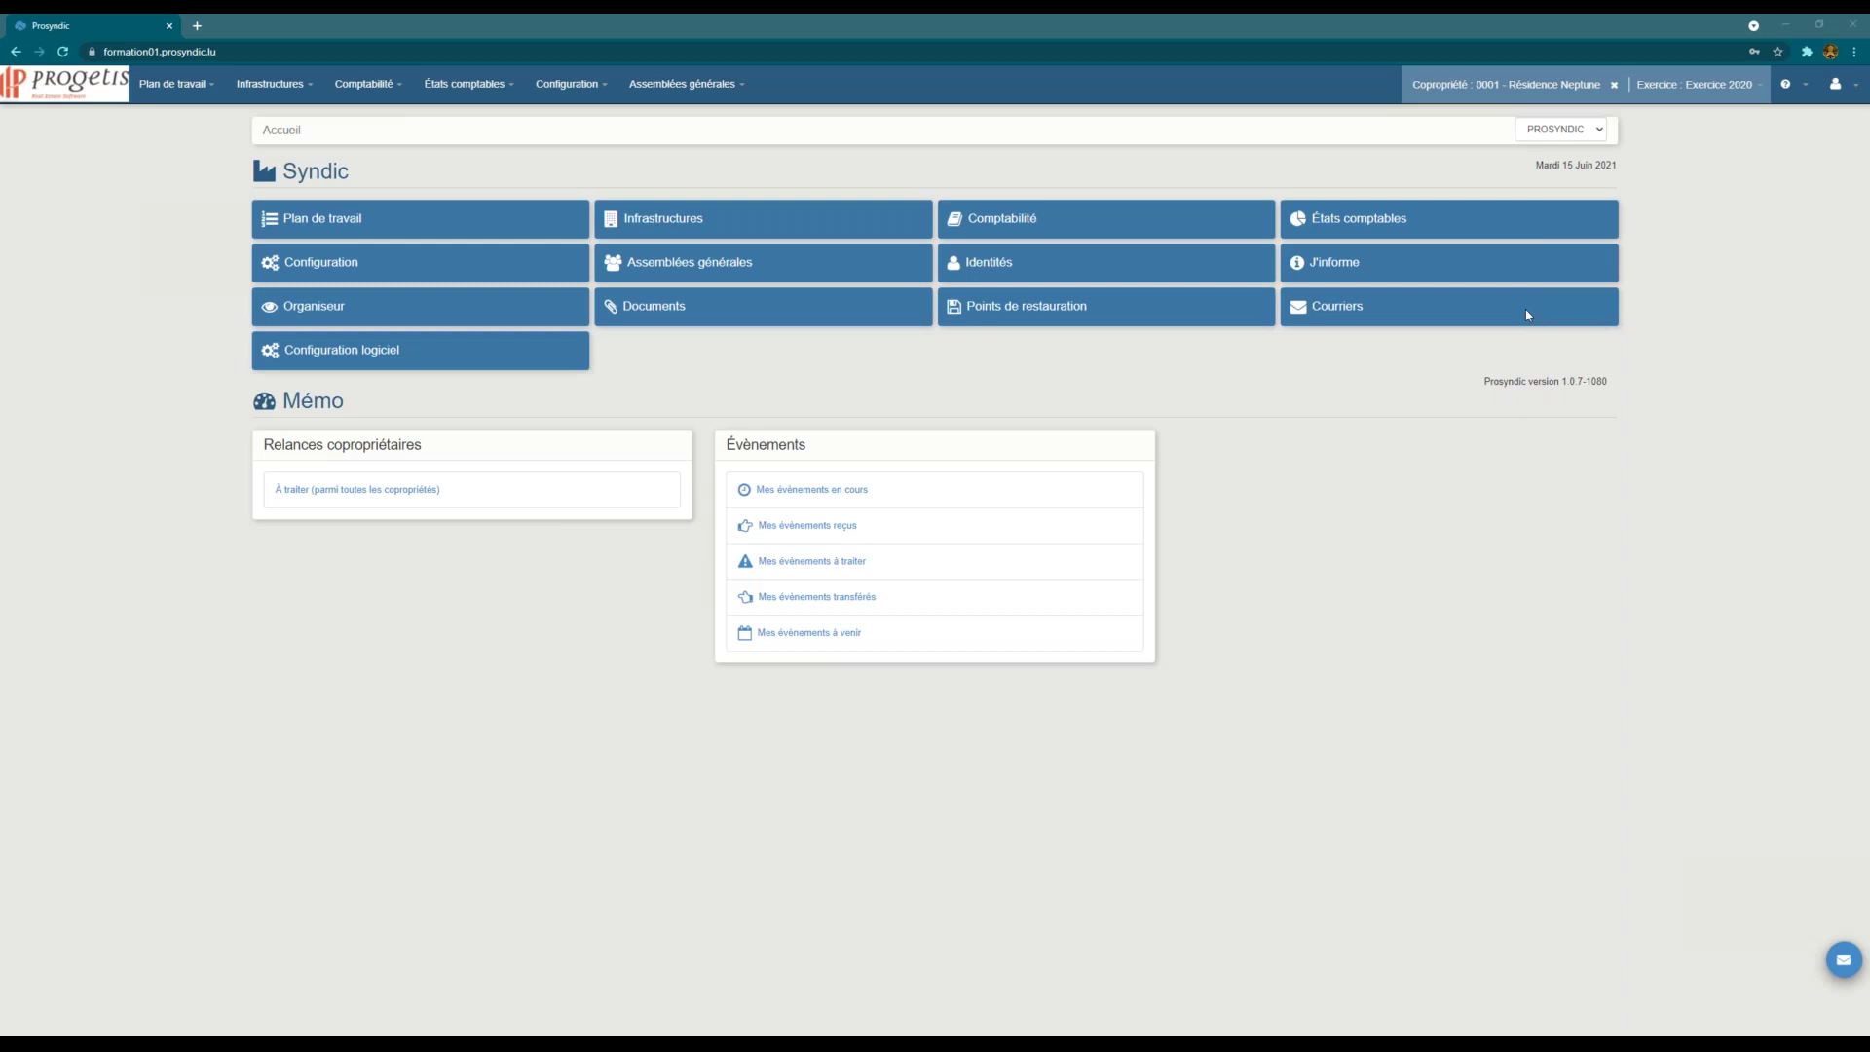
Step: Open the list of supplier invoices for Résidence Neptune, Exercice 2020
{"action": "left_click", "coordinate": [347, 89]}
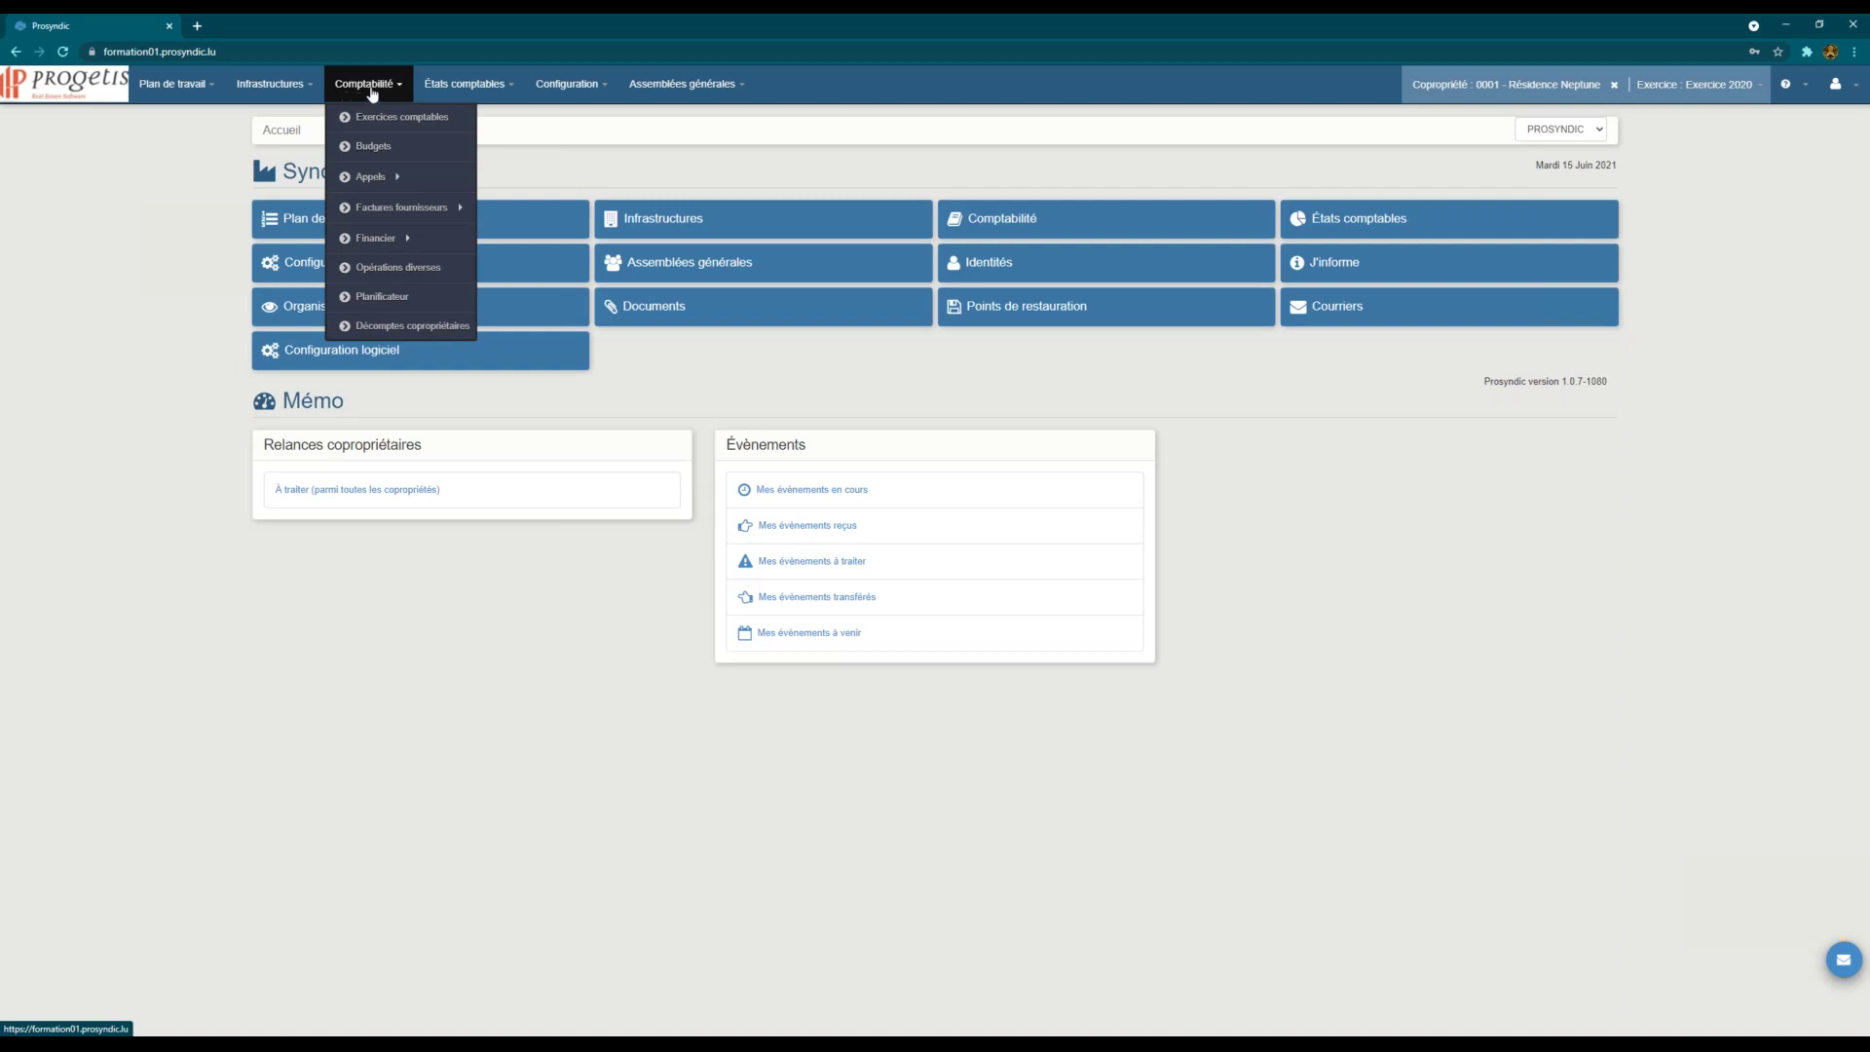
{"action": "left_click", "coordinate": [448, 83]}
{"action": "left_click", "coordinate": [343, 80]}
{"action": "mouse_move", "coordinate": [409, 202]}
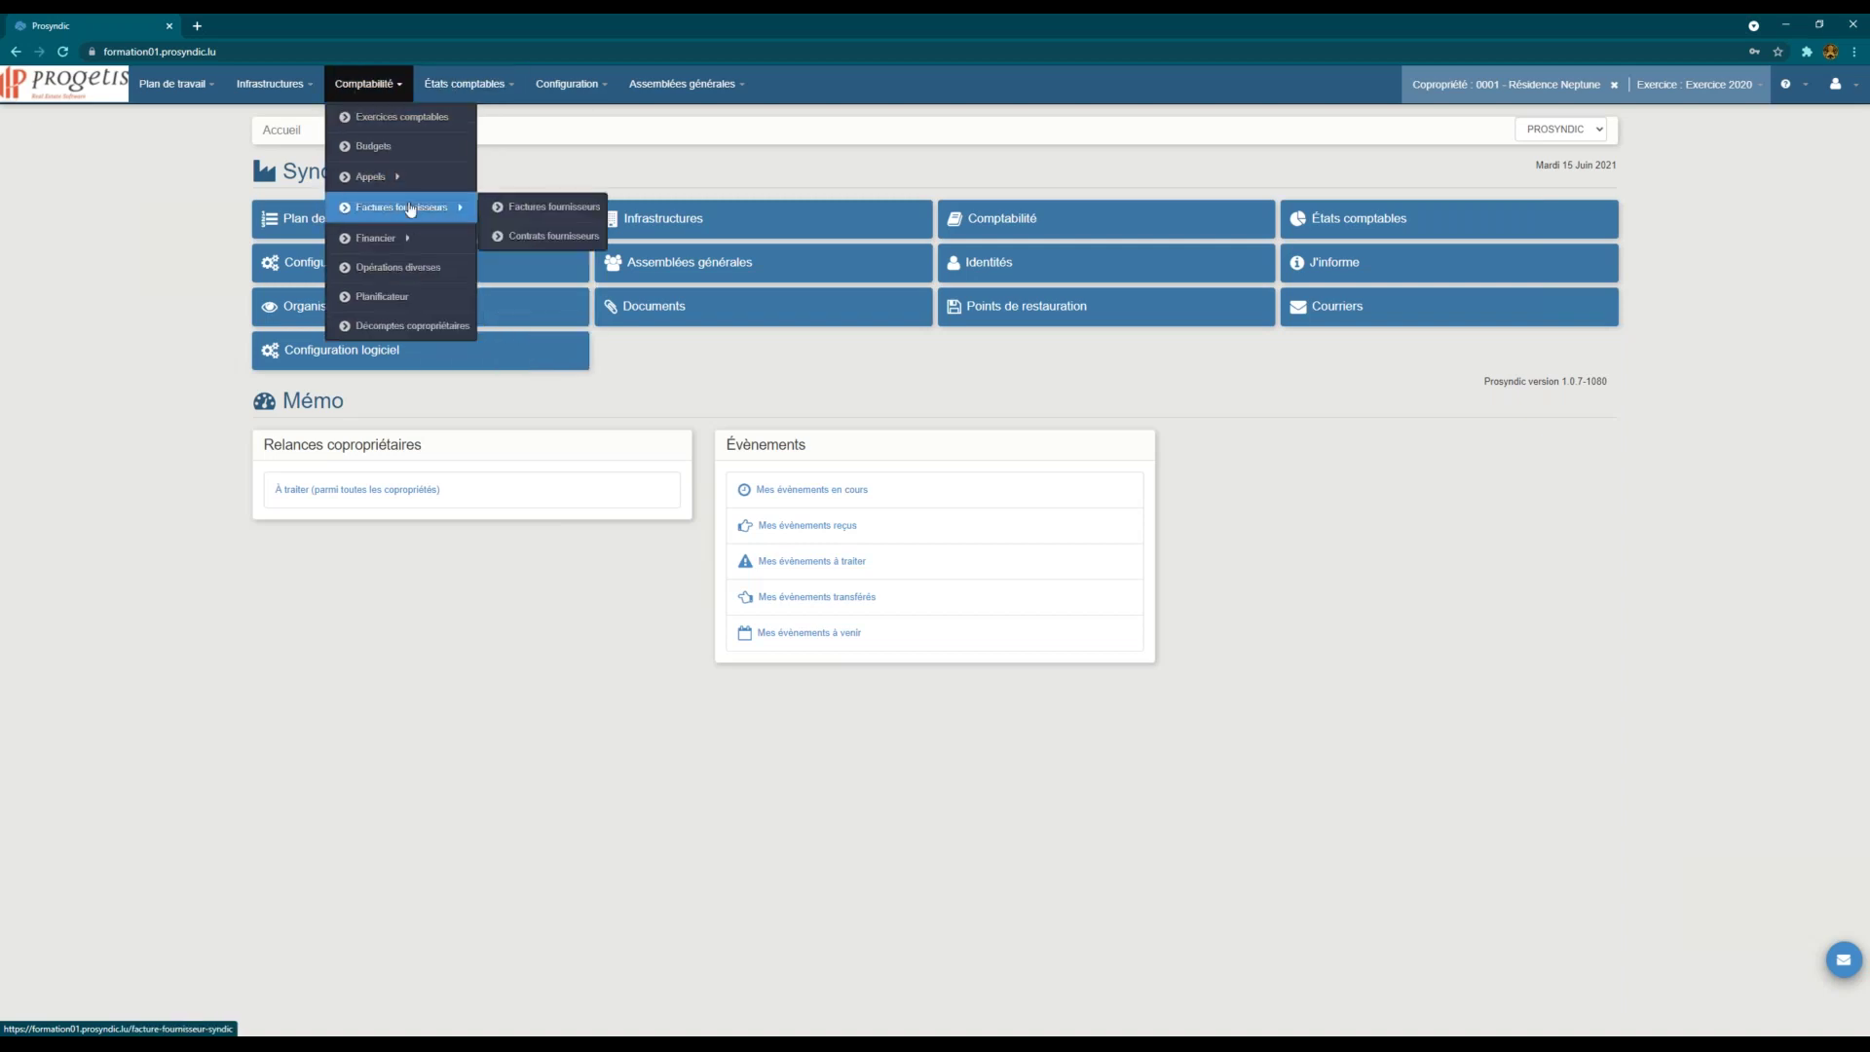
{"action": "left_click", "coordinate": [559, 205]}
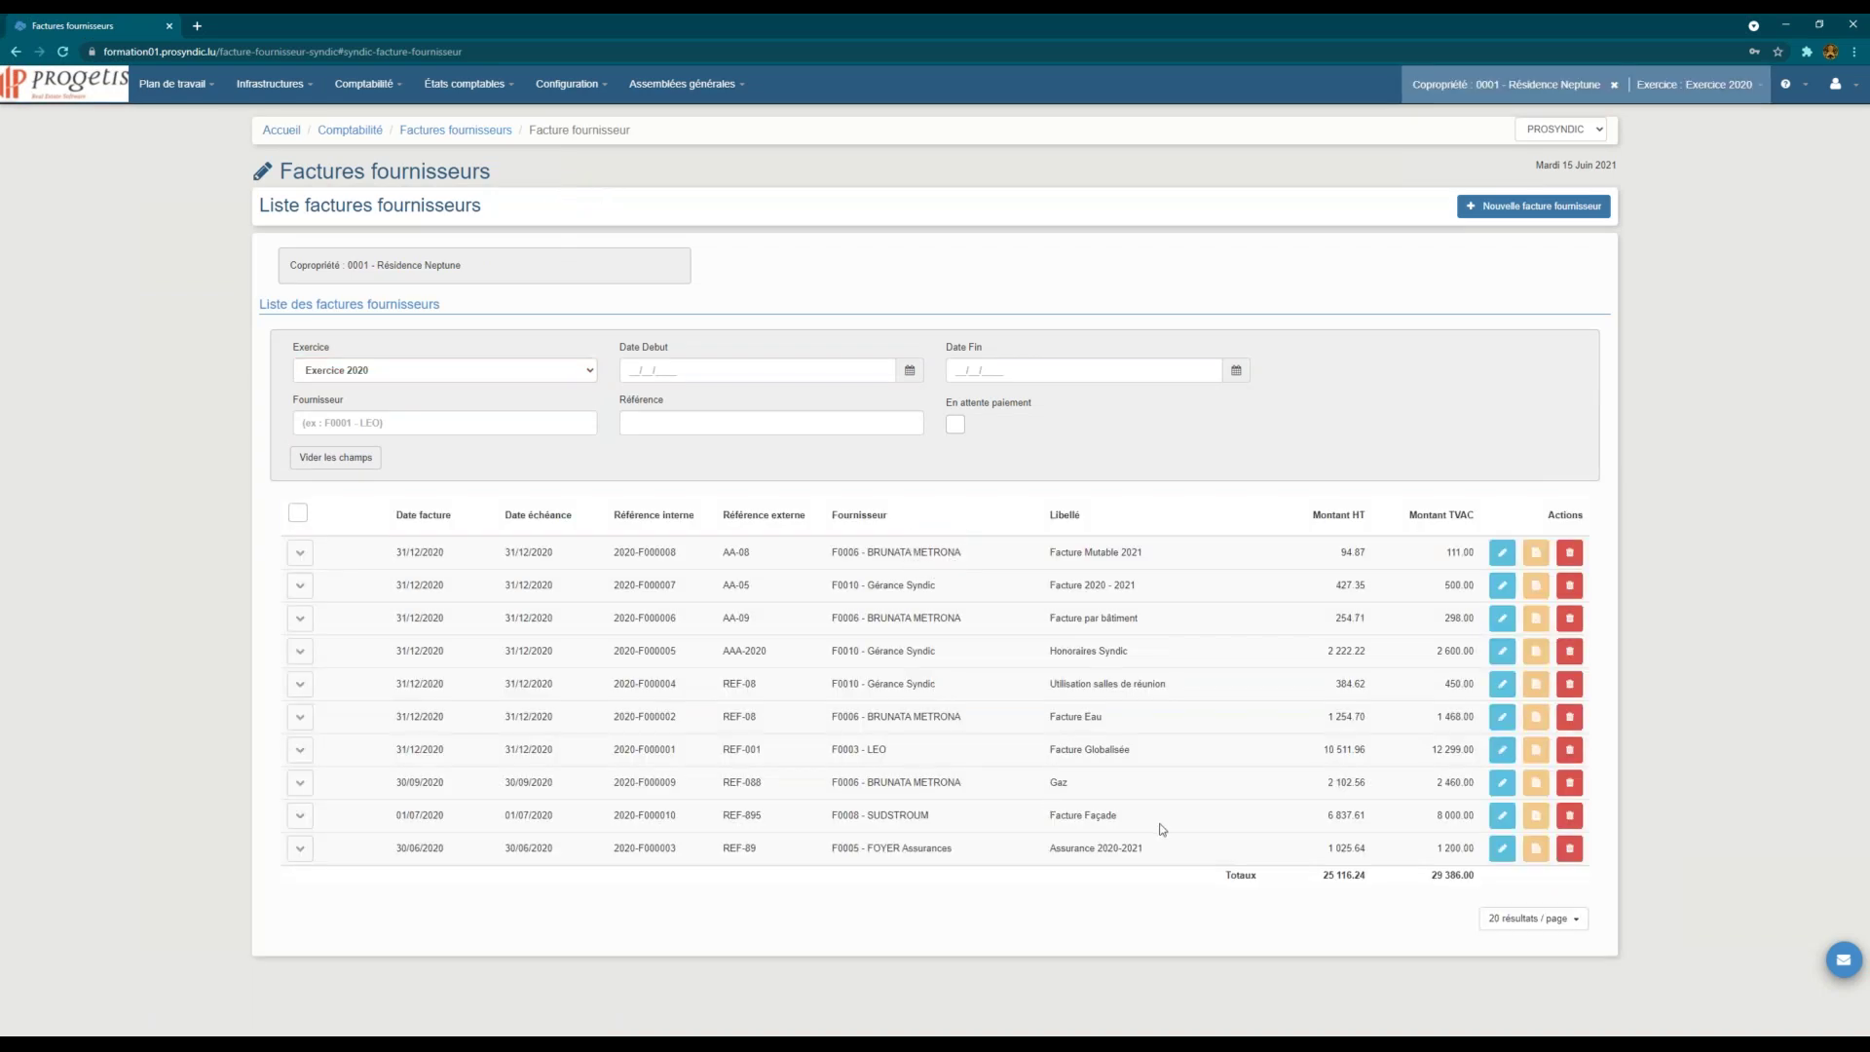
Step: Open the list of posted calls for funds and review the charges, works and working-capital/reserve calls of Exercice 2020
{"action": "left_click", "coordinate": [368, 83]}
{"action": "mouse_move", "coordinate": [356, 171]}
{"action": "left_click", "coordinate": [530, 171]}
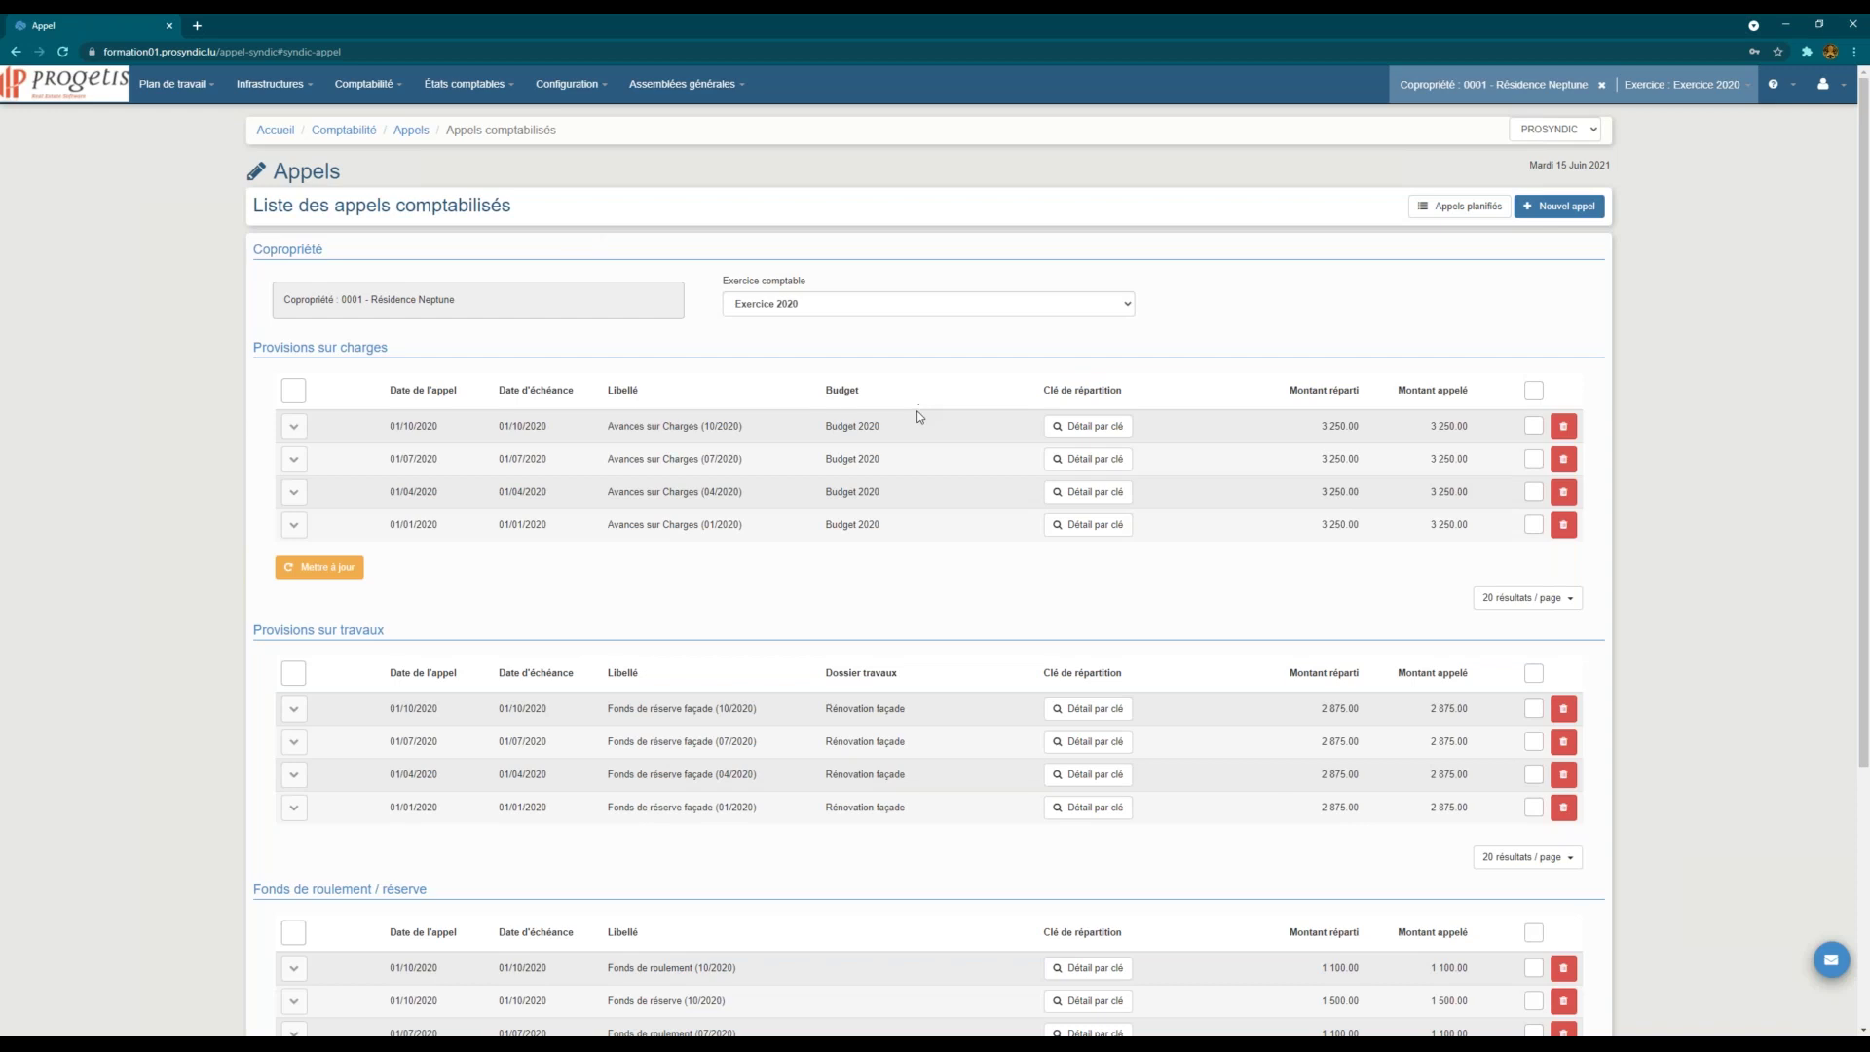
{"action": "scroll", "coordinate": [1244, 338], "scroll_direction": "down", "scroll_amount": 4}
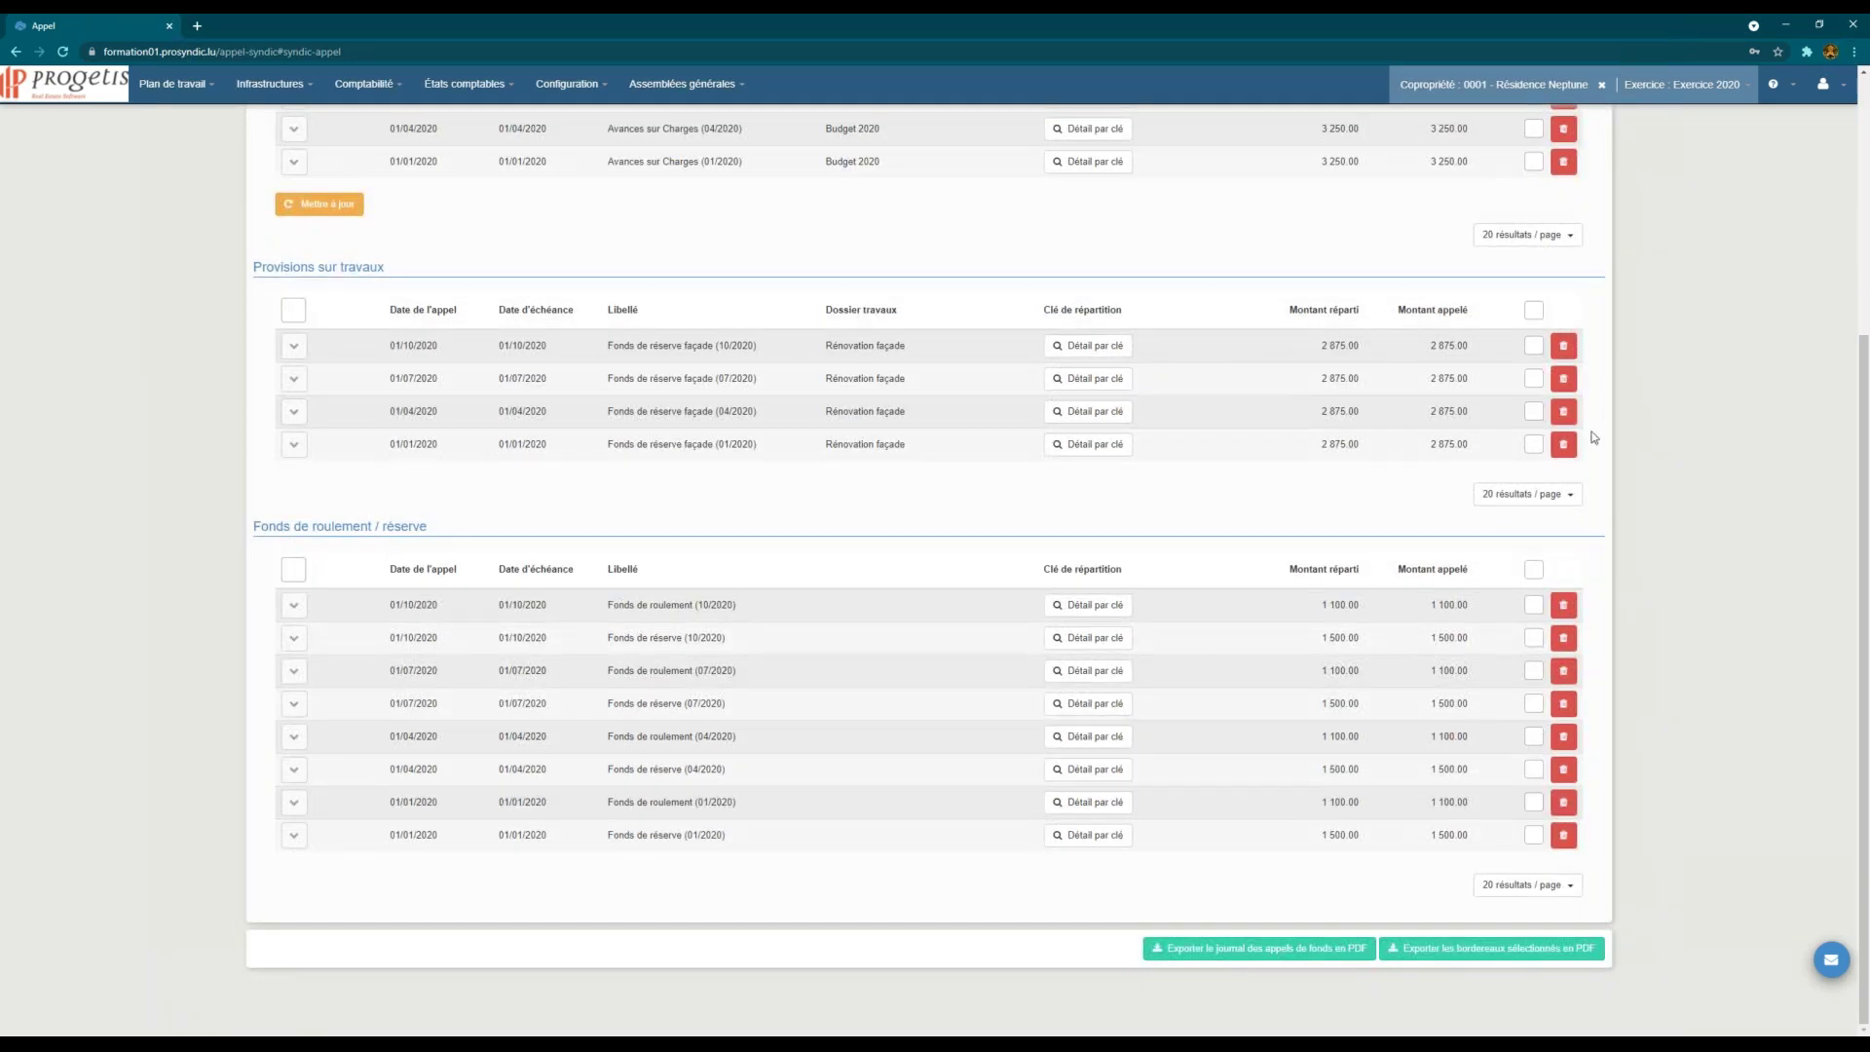
{"action": "scroll", "coordinate": [708, 459], "scroll_direction": "up", "scroll_amount": 4}
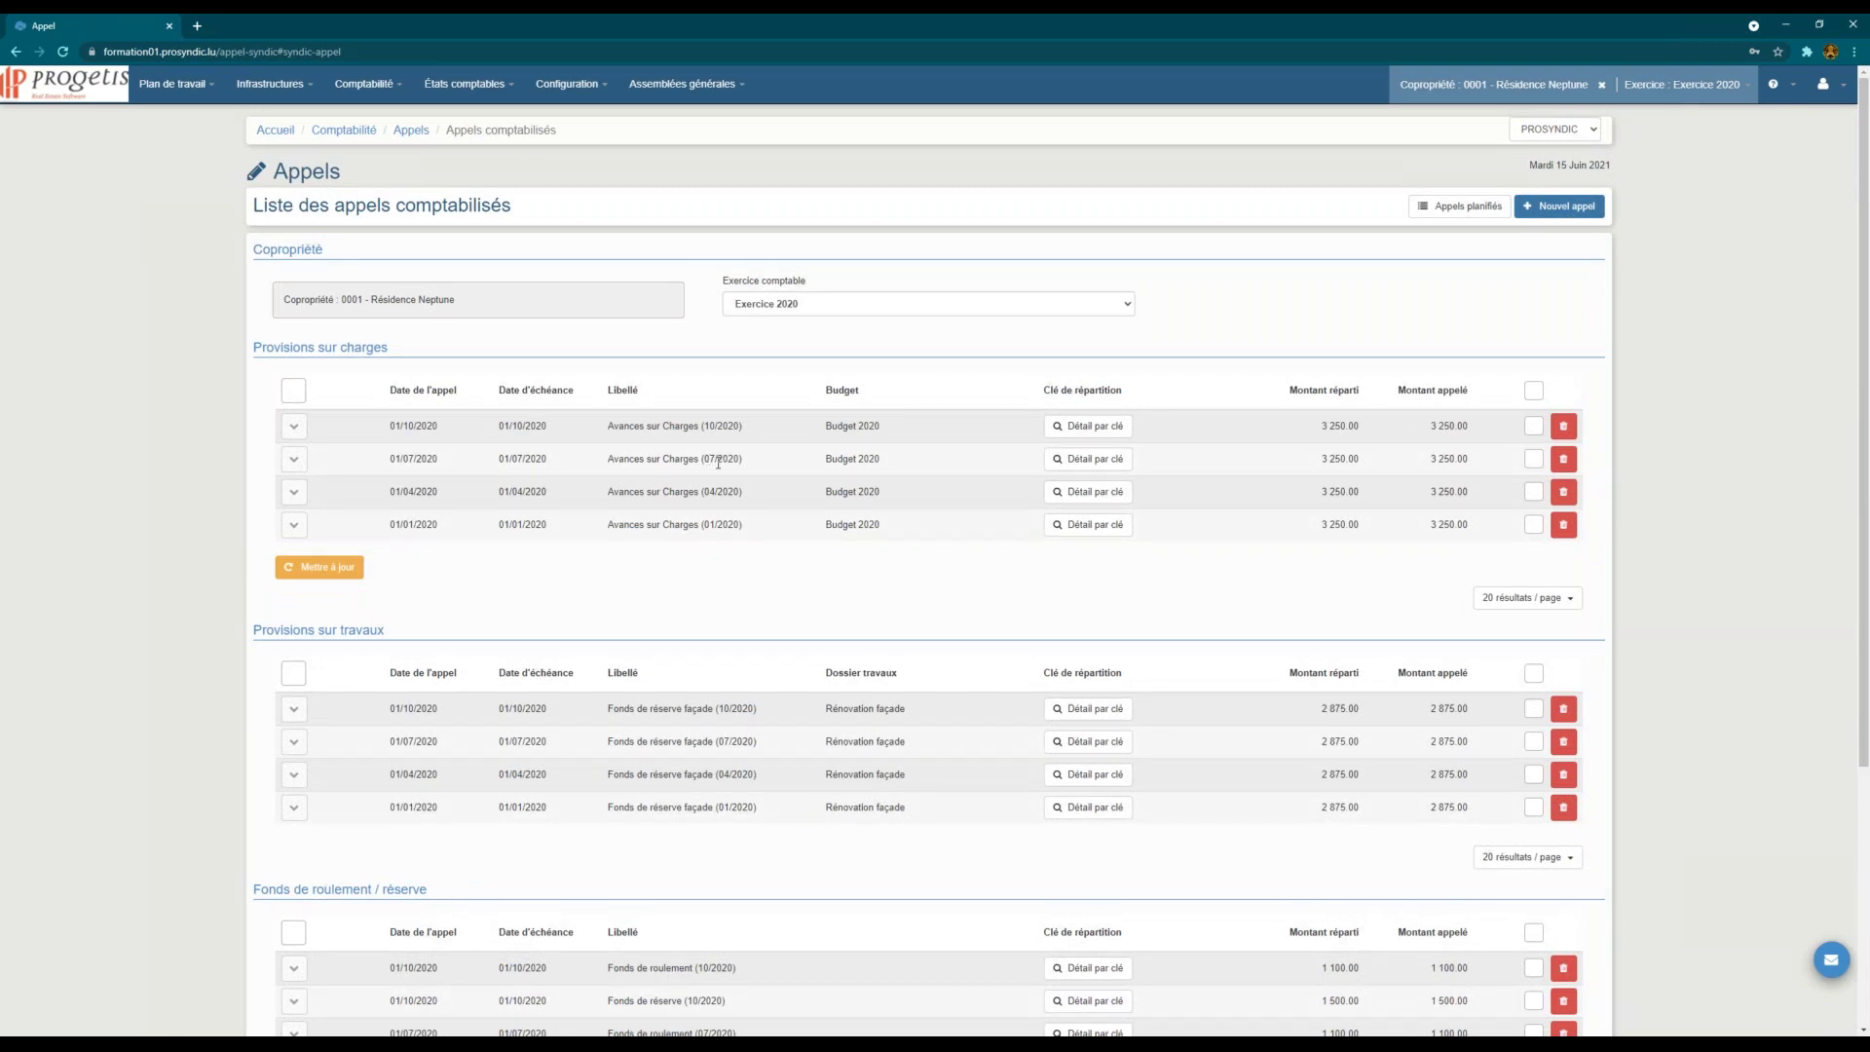
Step: Open the AG 2020 general assembly for editing and go to its accounts approval section
{"action": "left_click", "coordinate": [671, 84]}
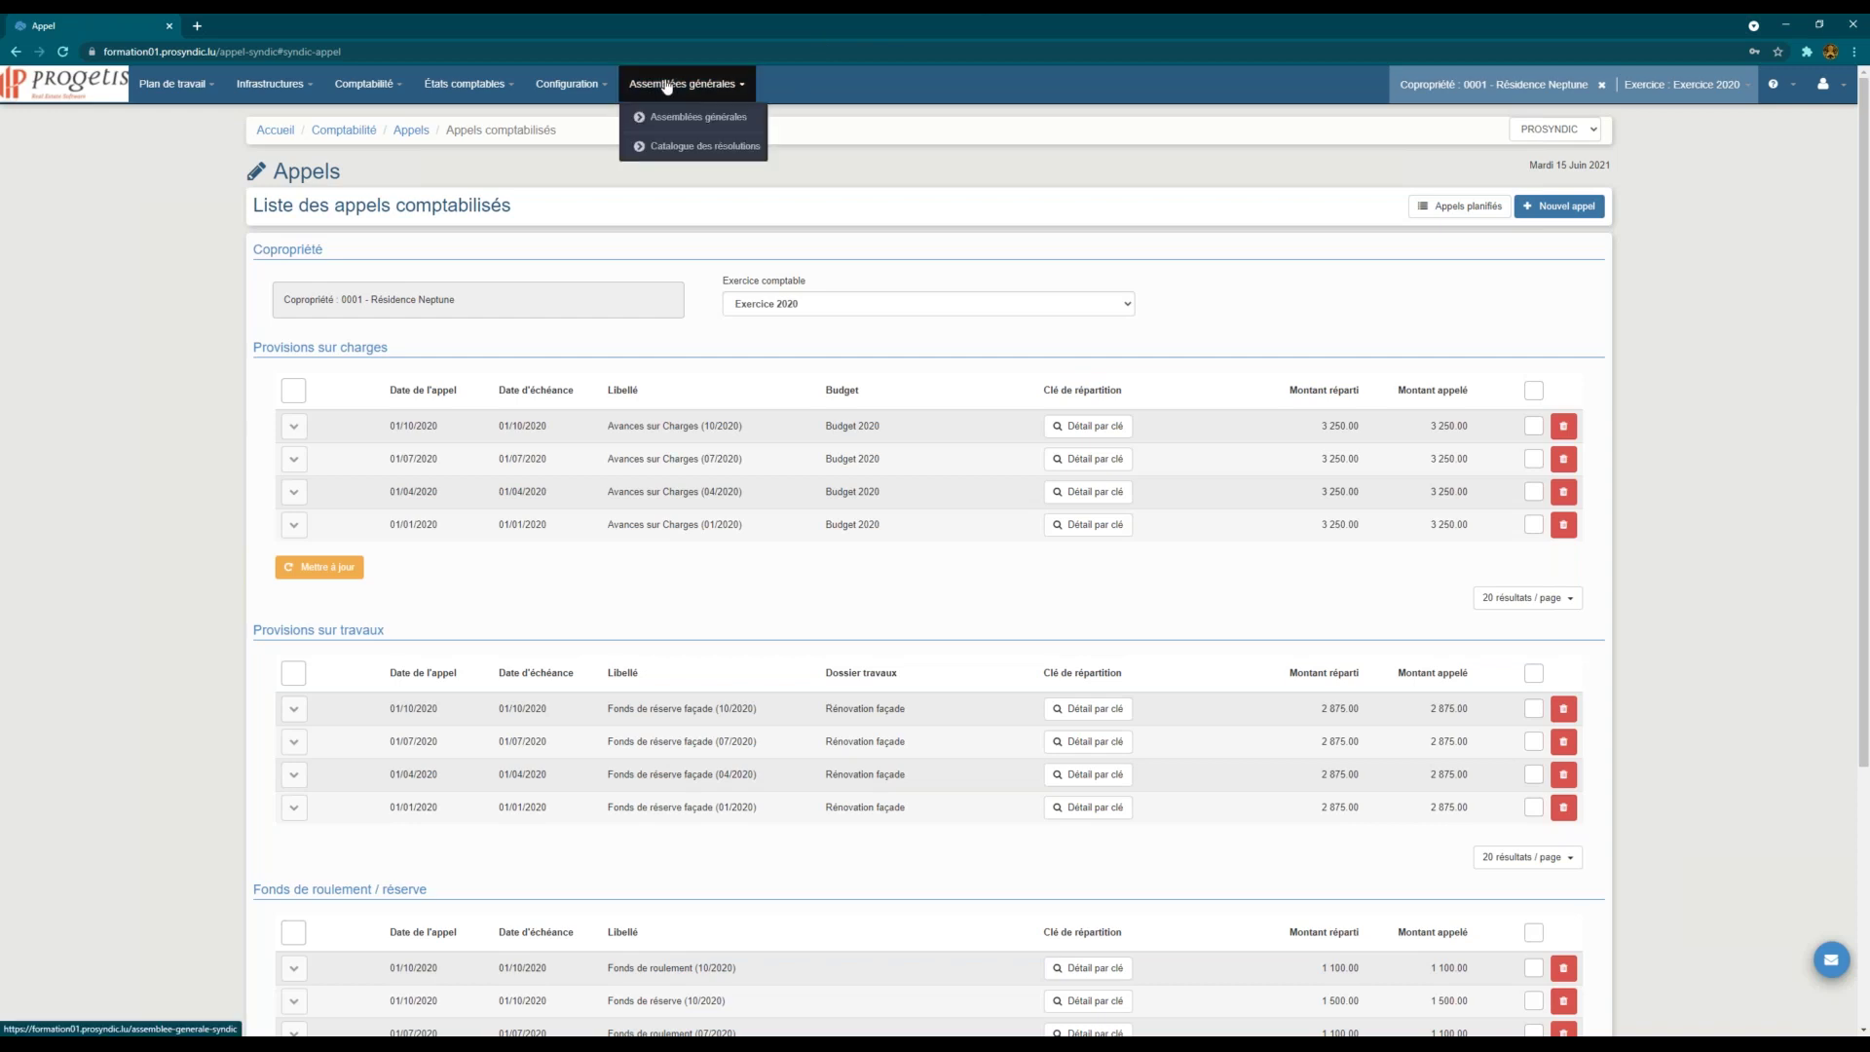
{"action": "left_click", "coordinate": [707, 118]}
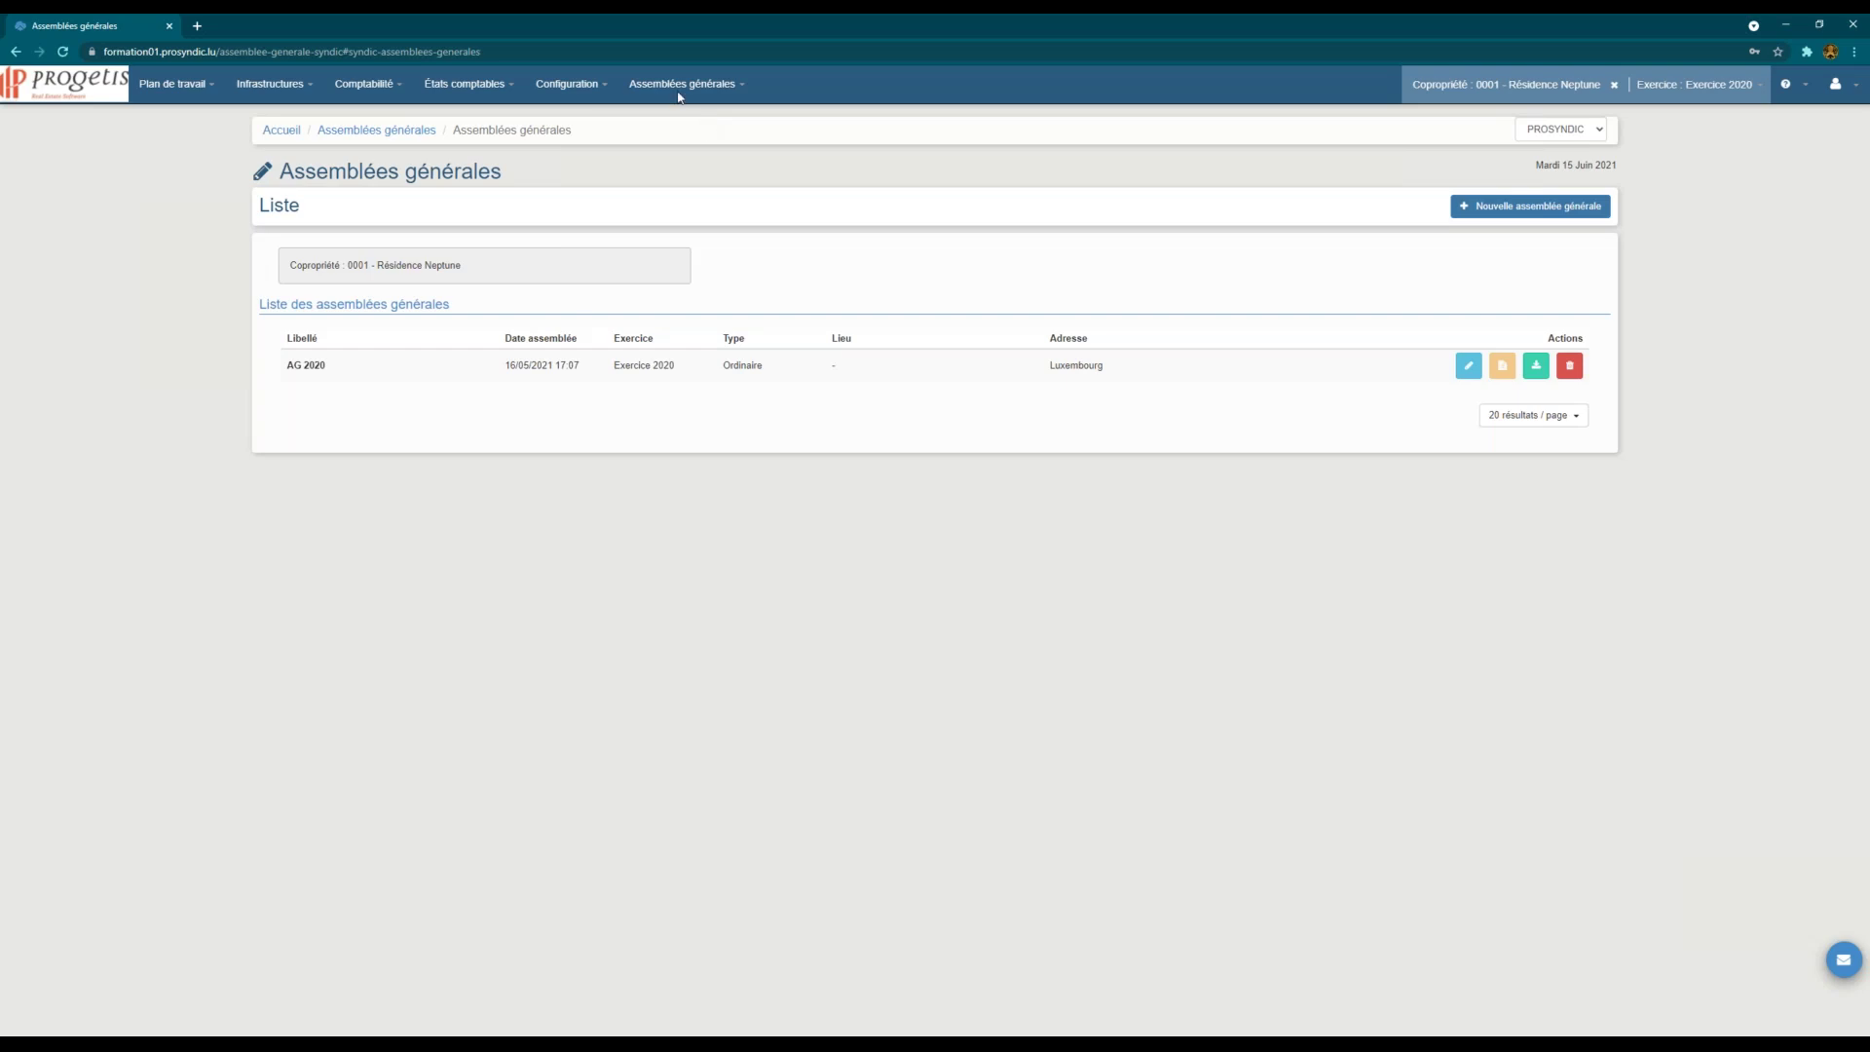
{"action": "left_click", "coordinate": [1469, 366]}
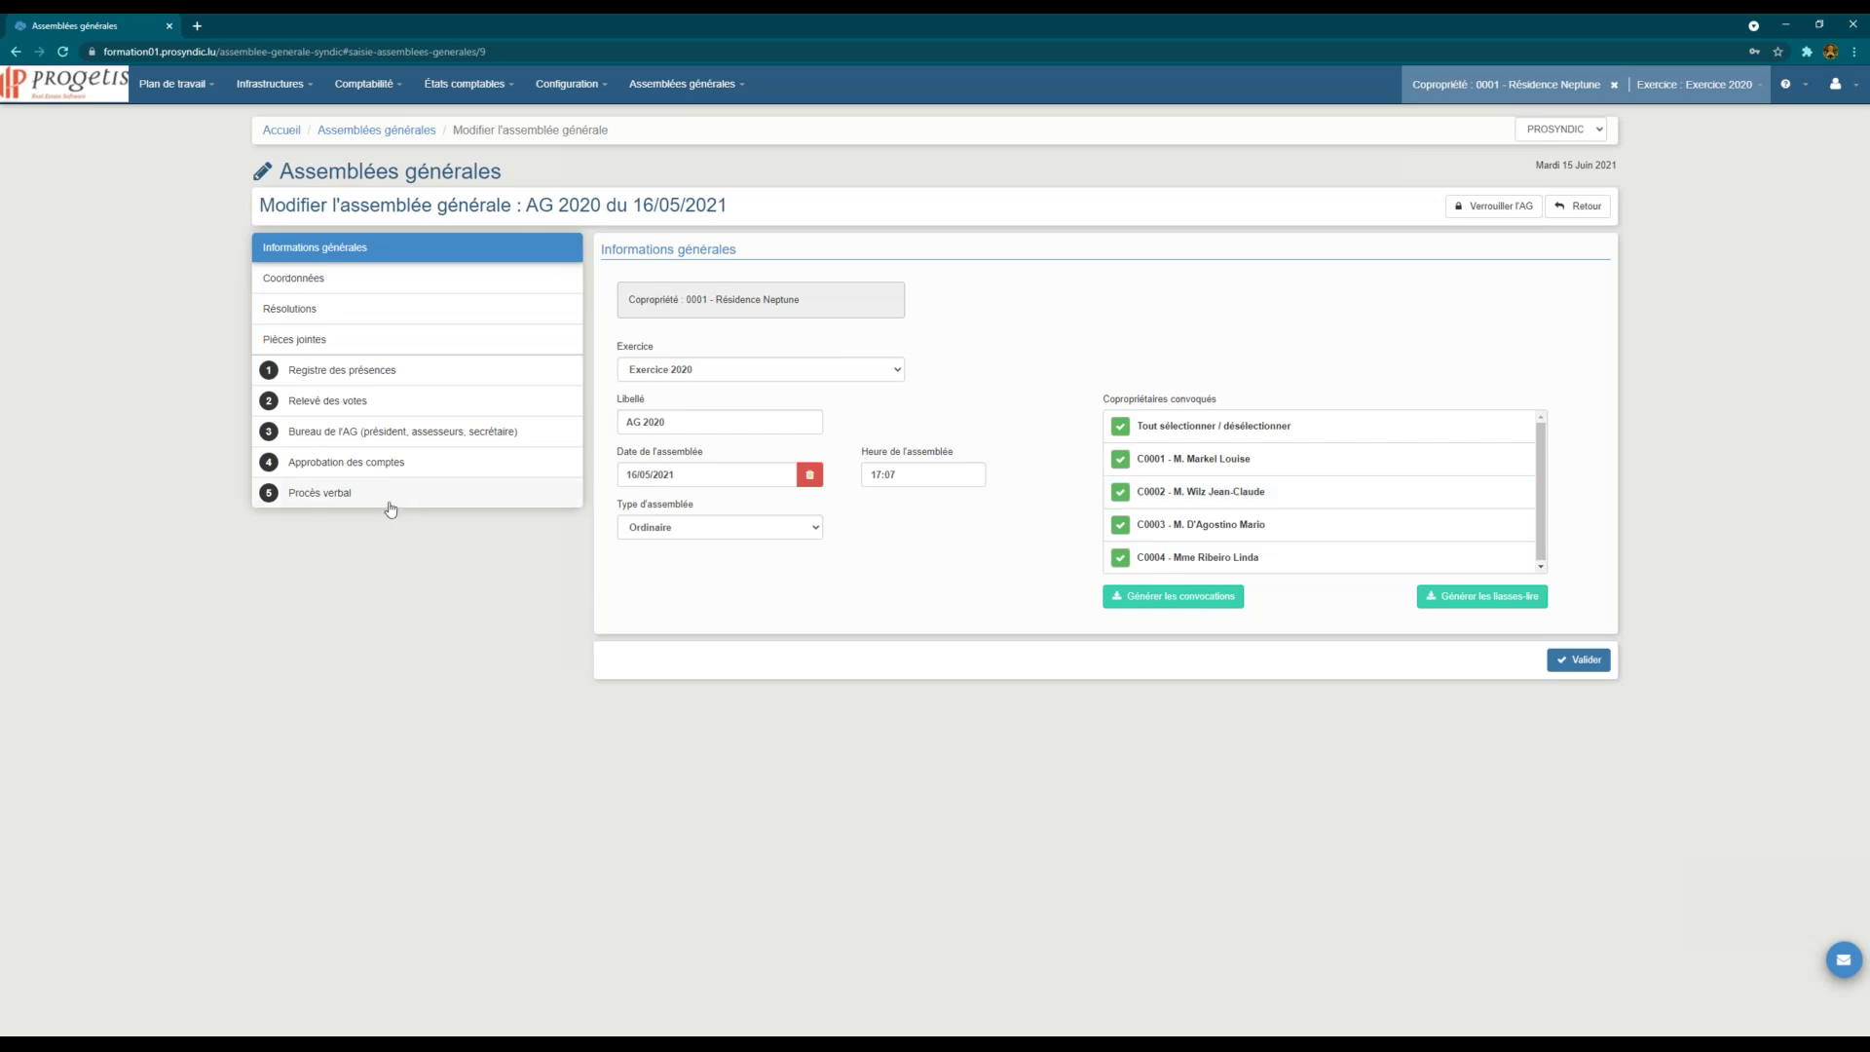
{"action": "left_click", "coordinate": [390, 470]}
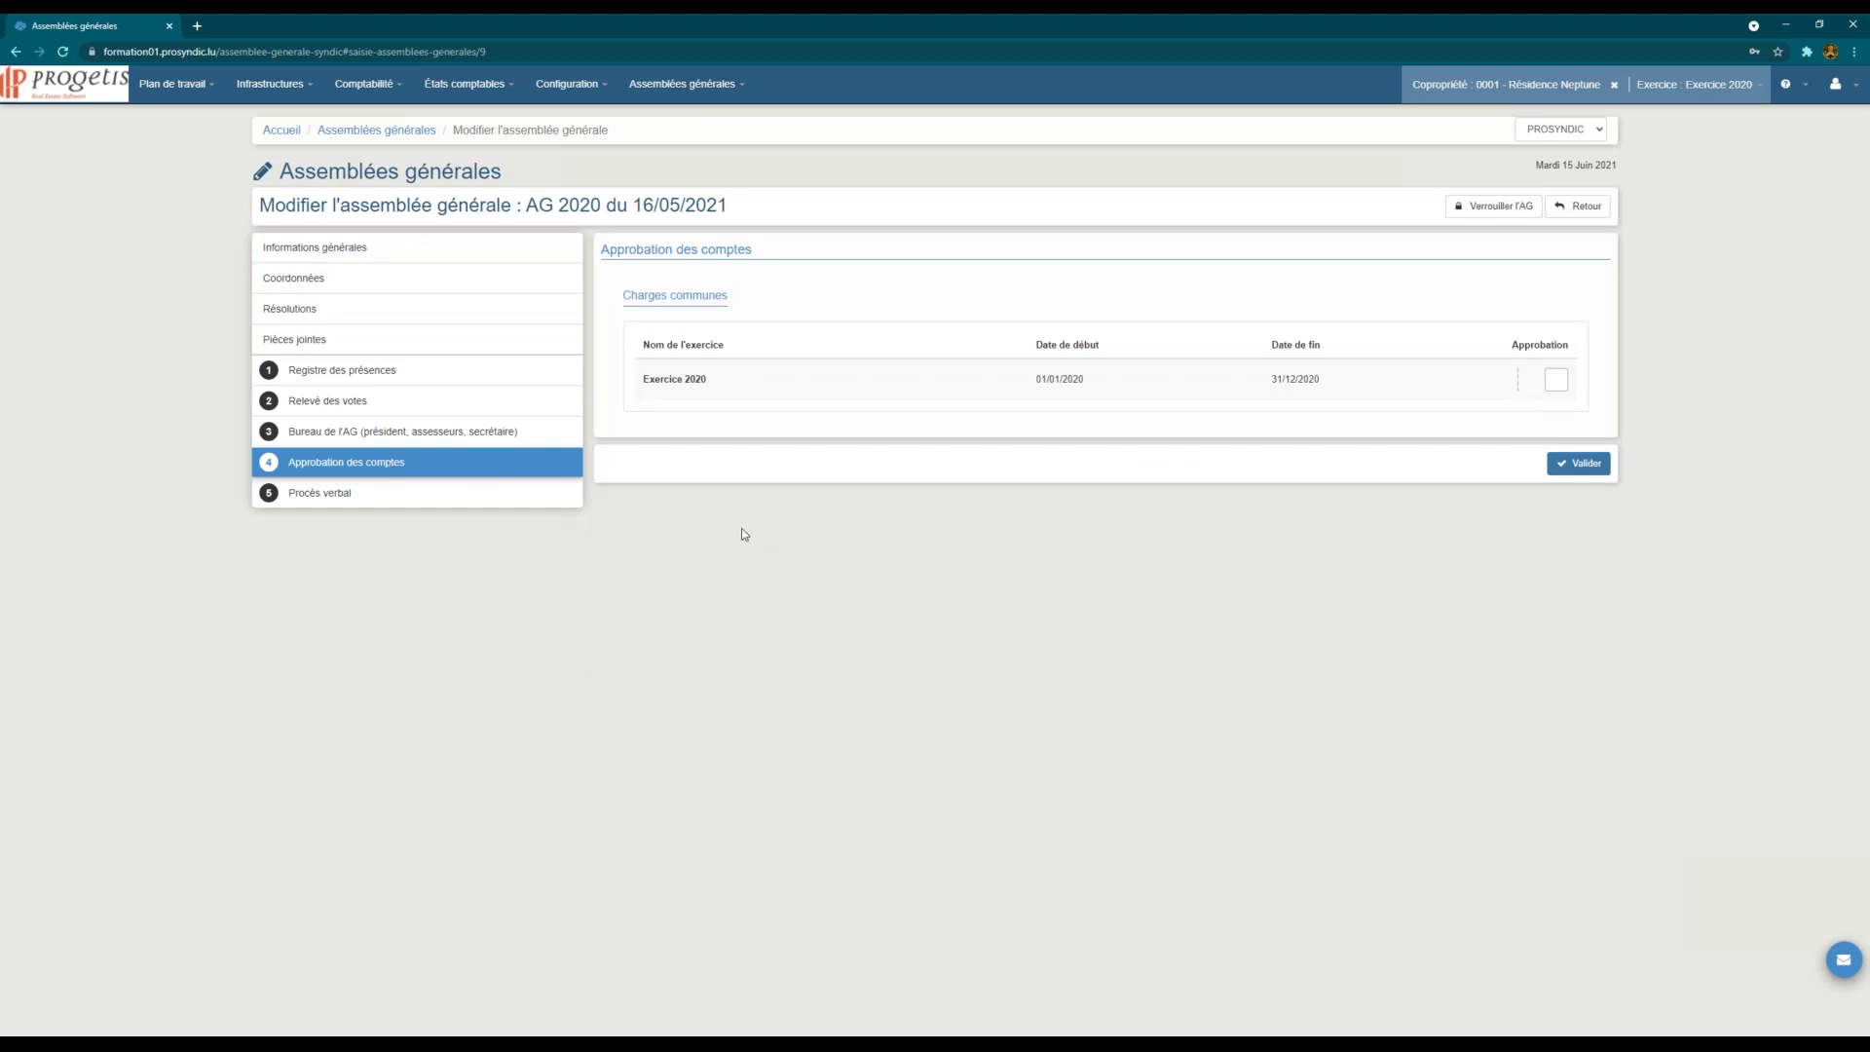
{"action": "left_click", "coordinate": [392, 261]}
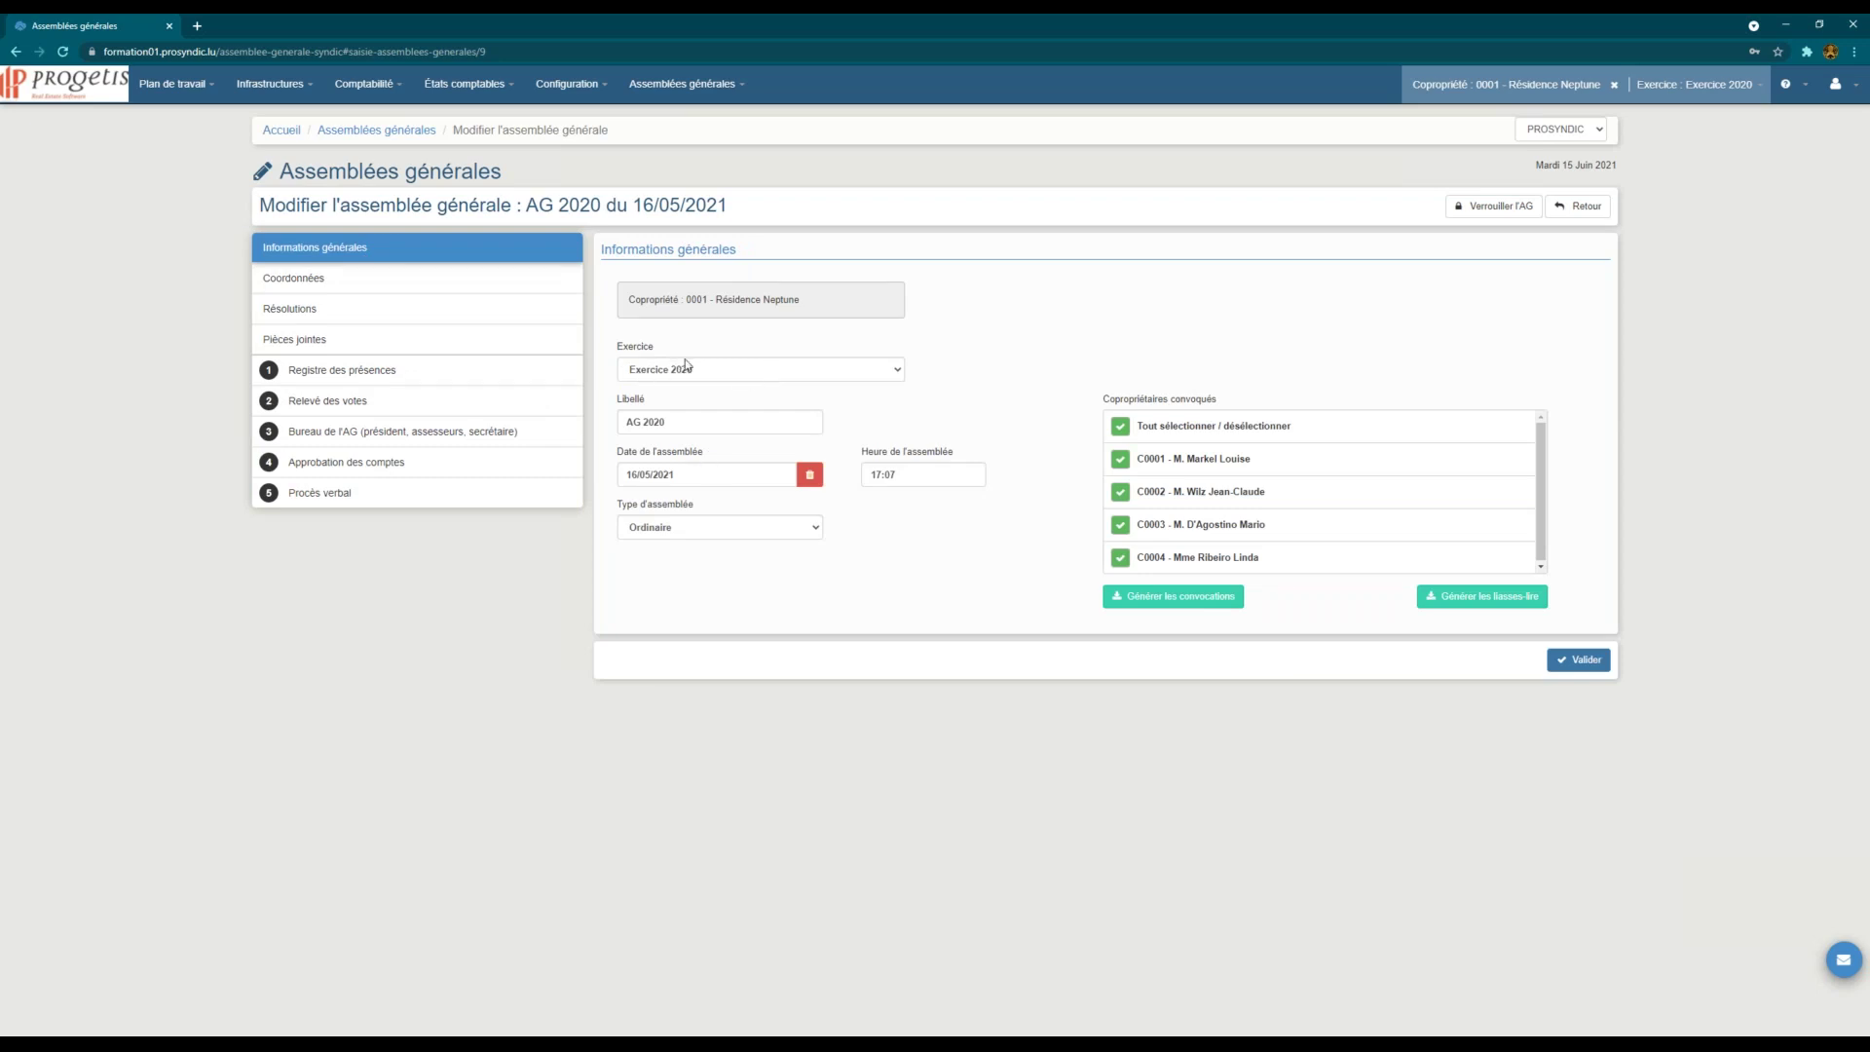
{"action": "left_click", "coordinate": [395, 463]}
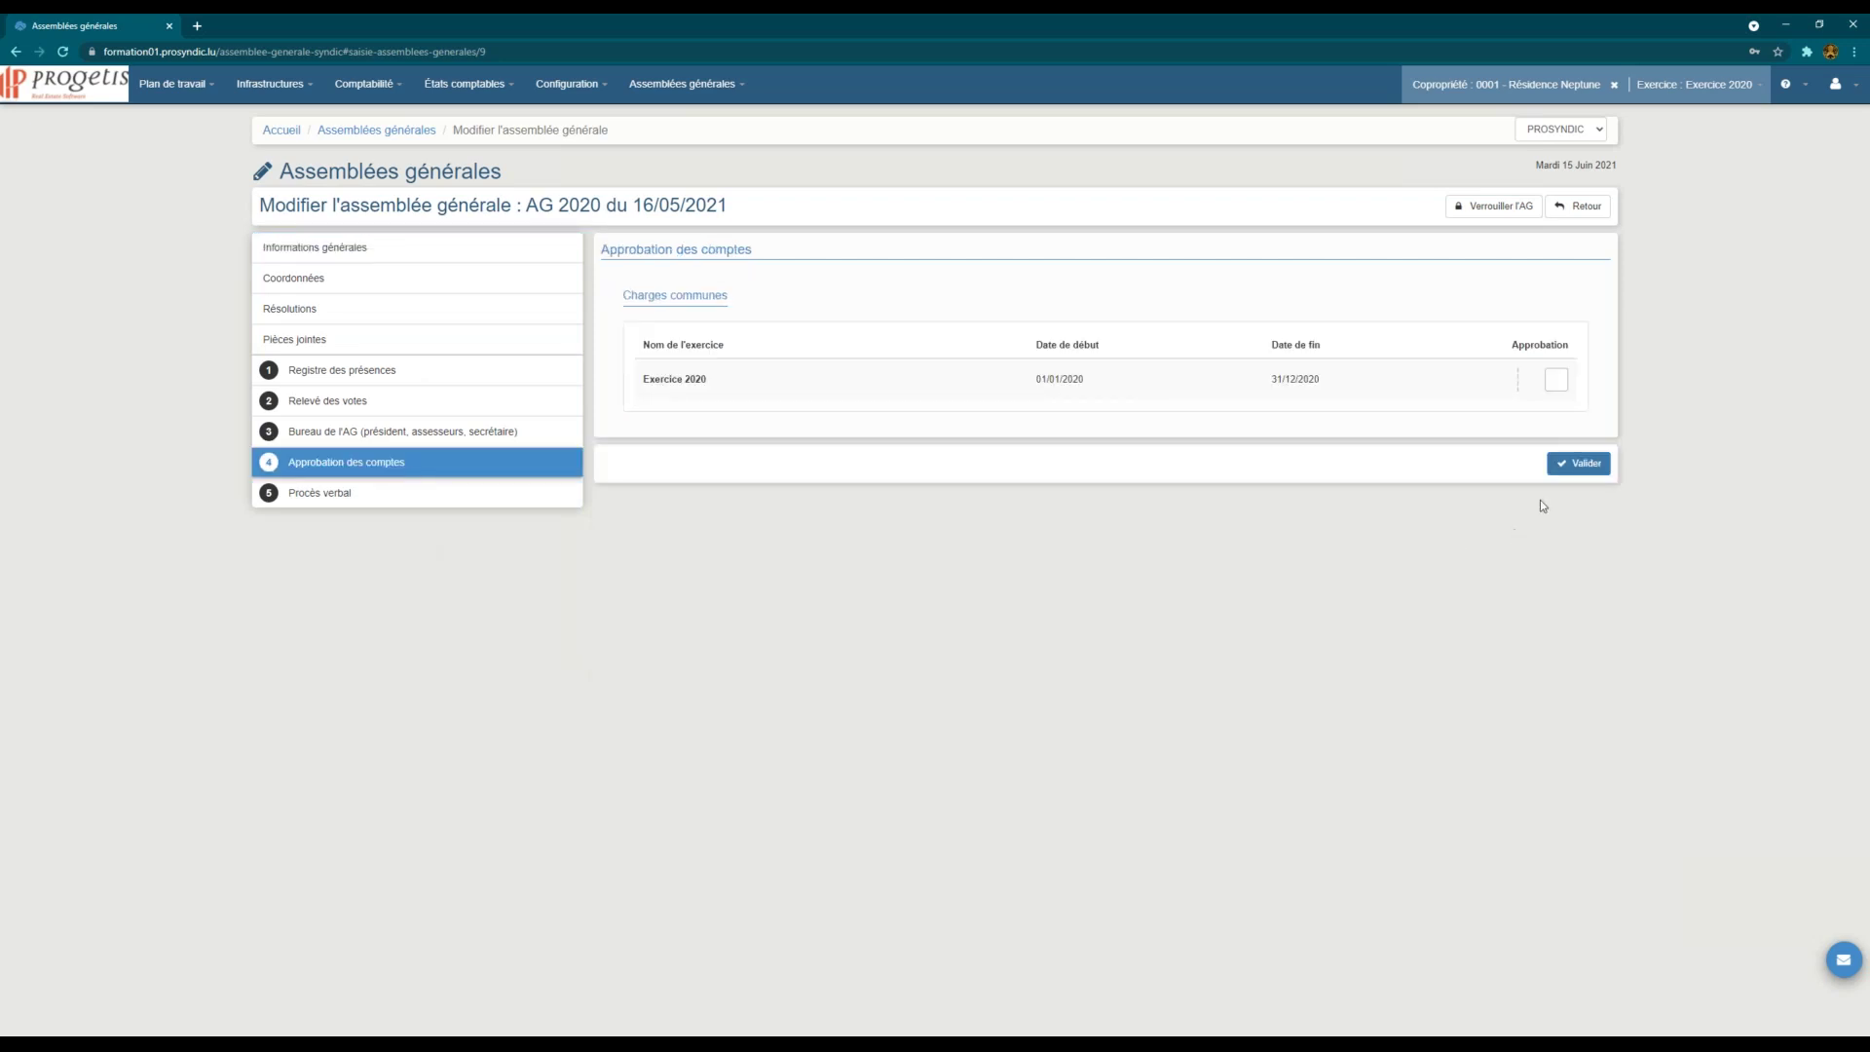
Step: Approve the common charges accounts of Exercice 2020 with the approval date 16/05/2021 and save the approval
{"action": "left_click", "coordinate": [1555, 379]}
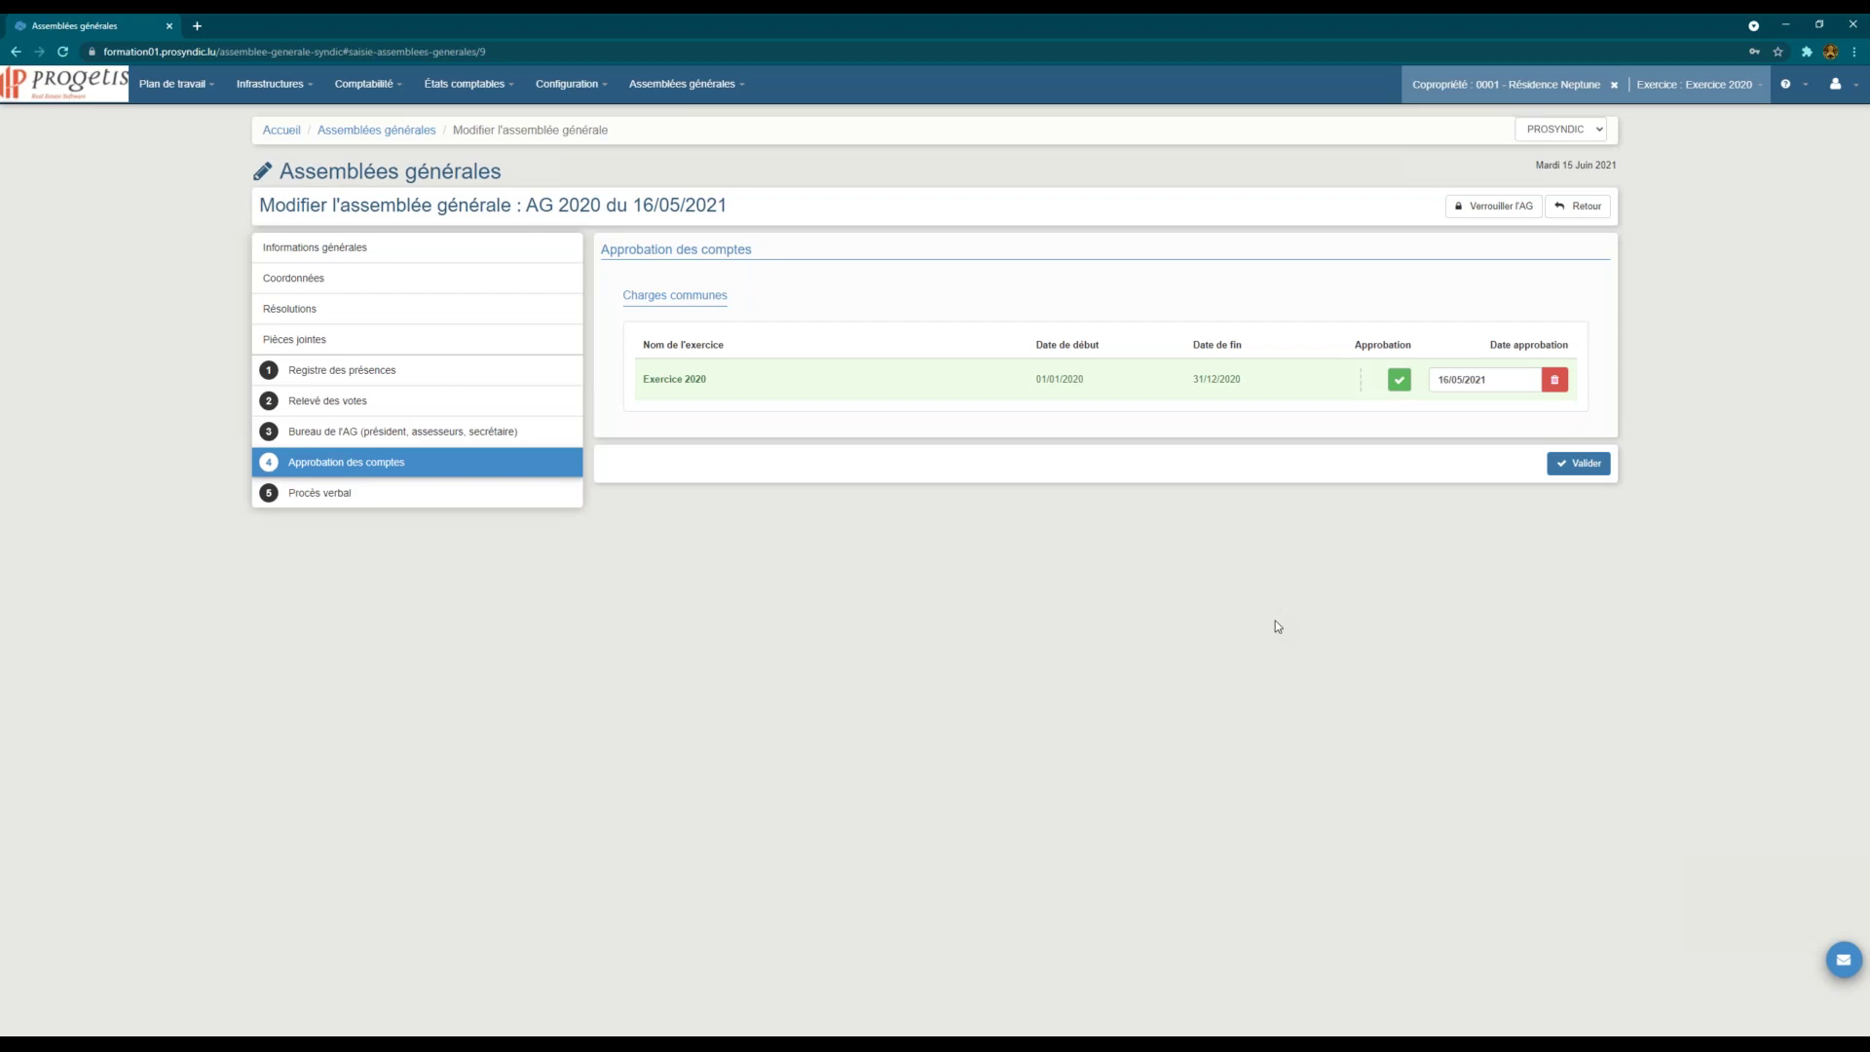
{"action": "left_click", "coordinate": [1502, 385]}
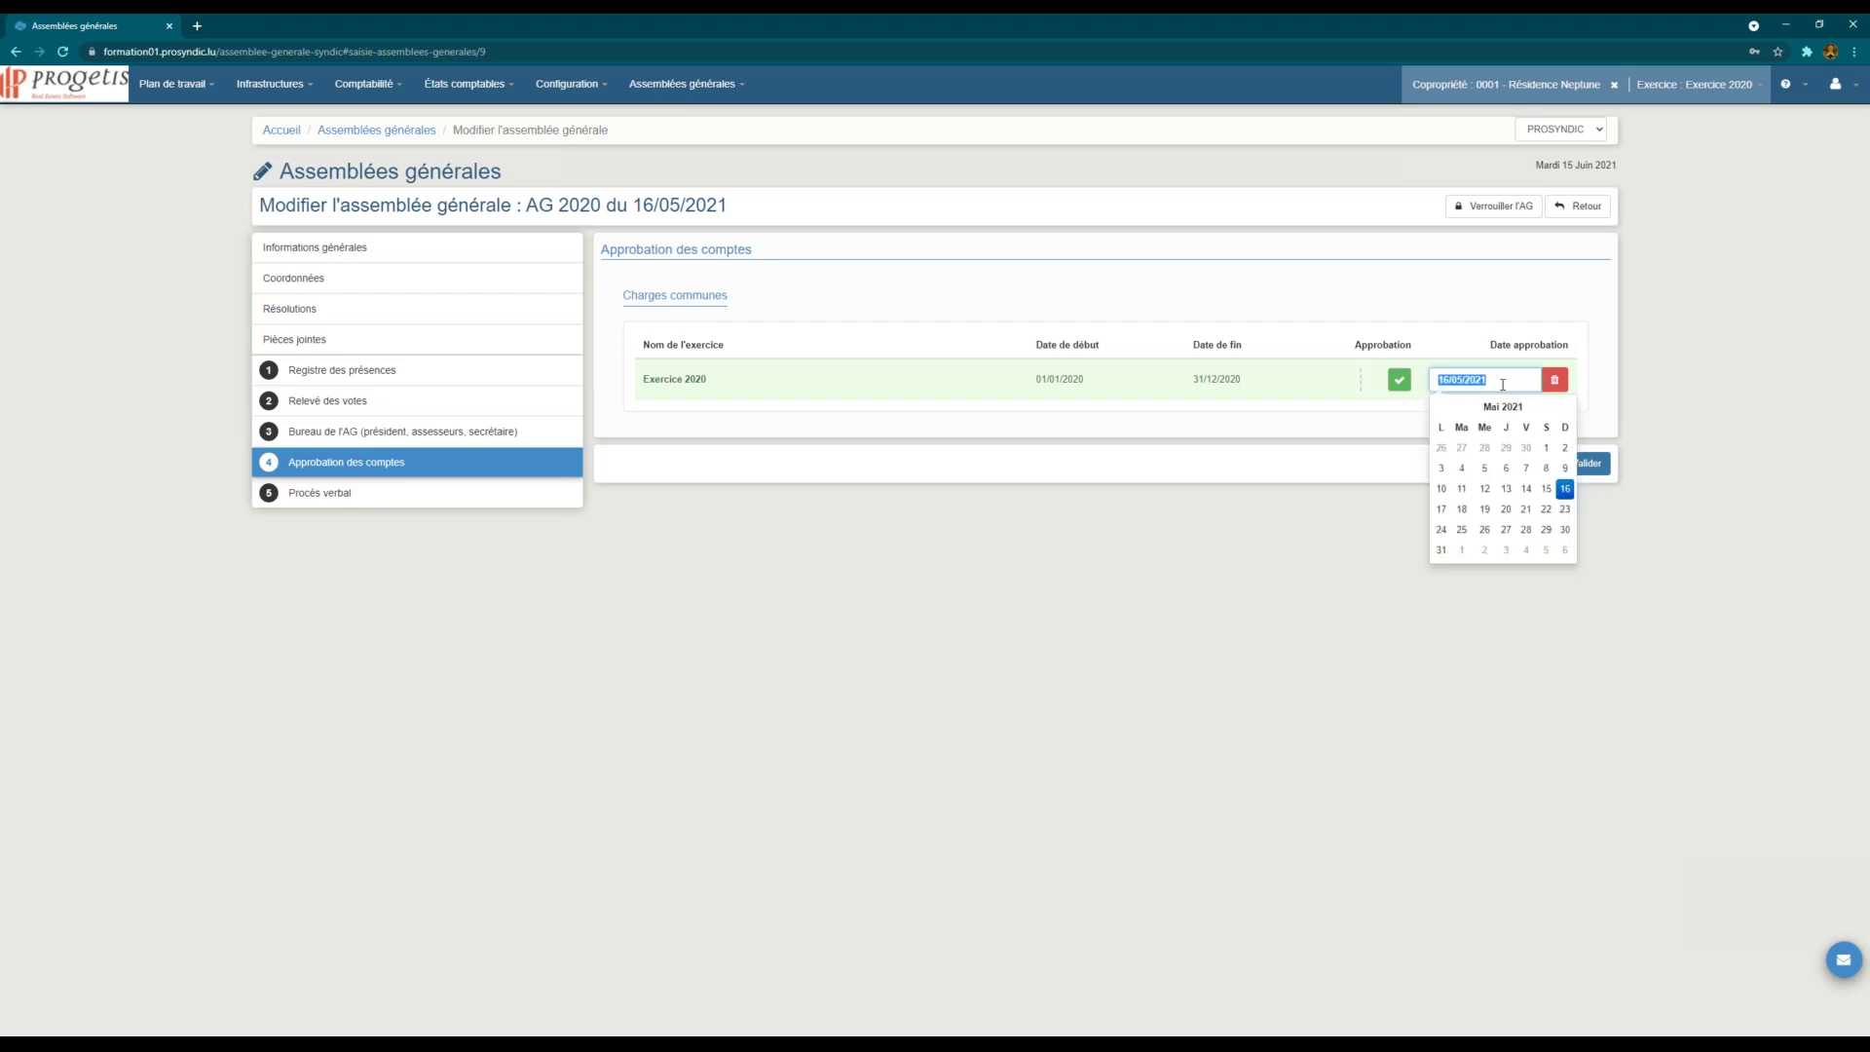
{"action": "left_click", "coordinate": [1281, 626]}
{"action": "left_click", "coordinate": [1578, 464]}
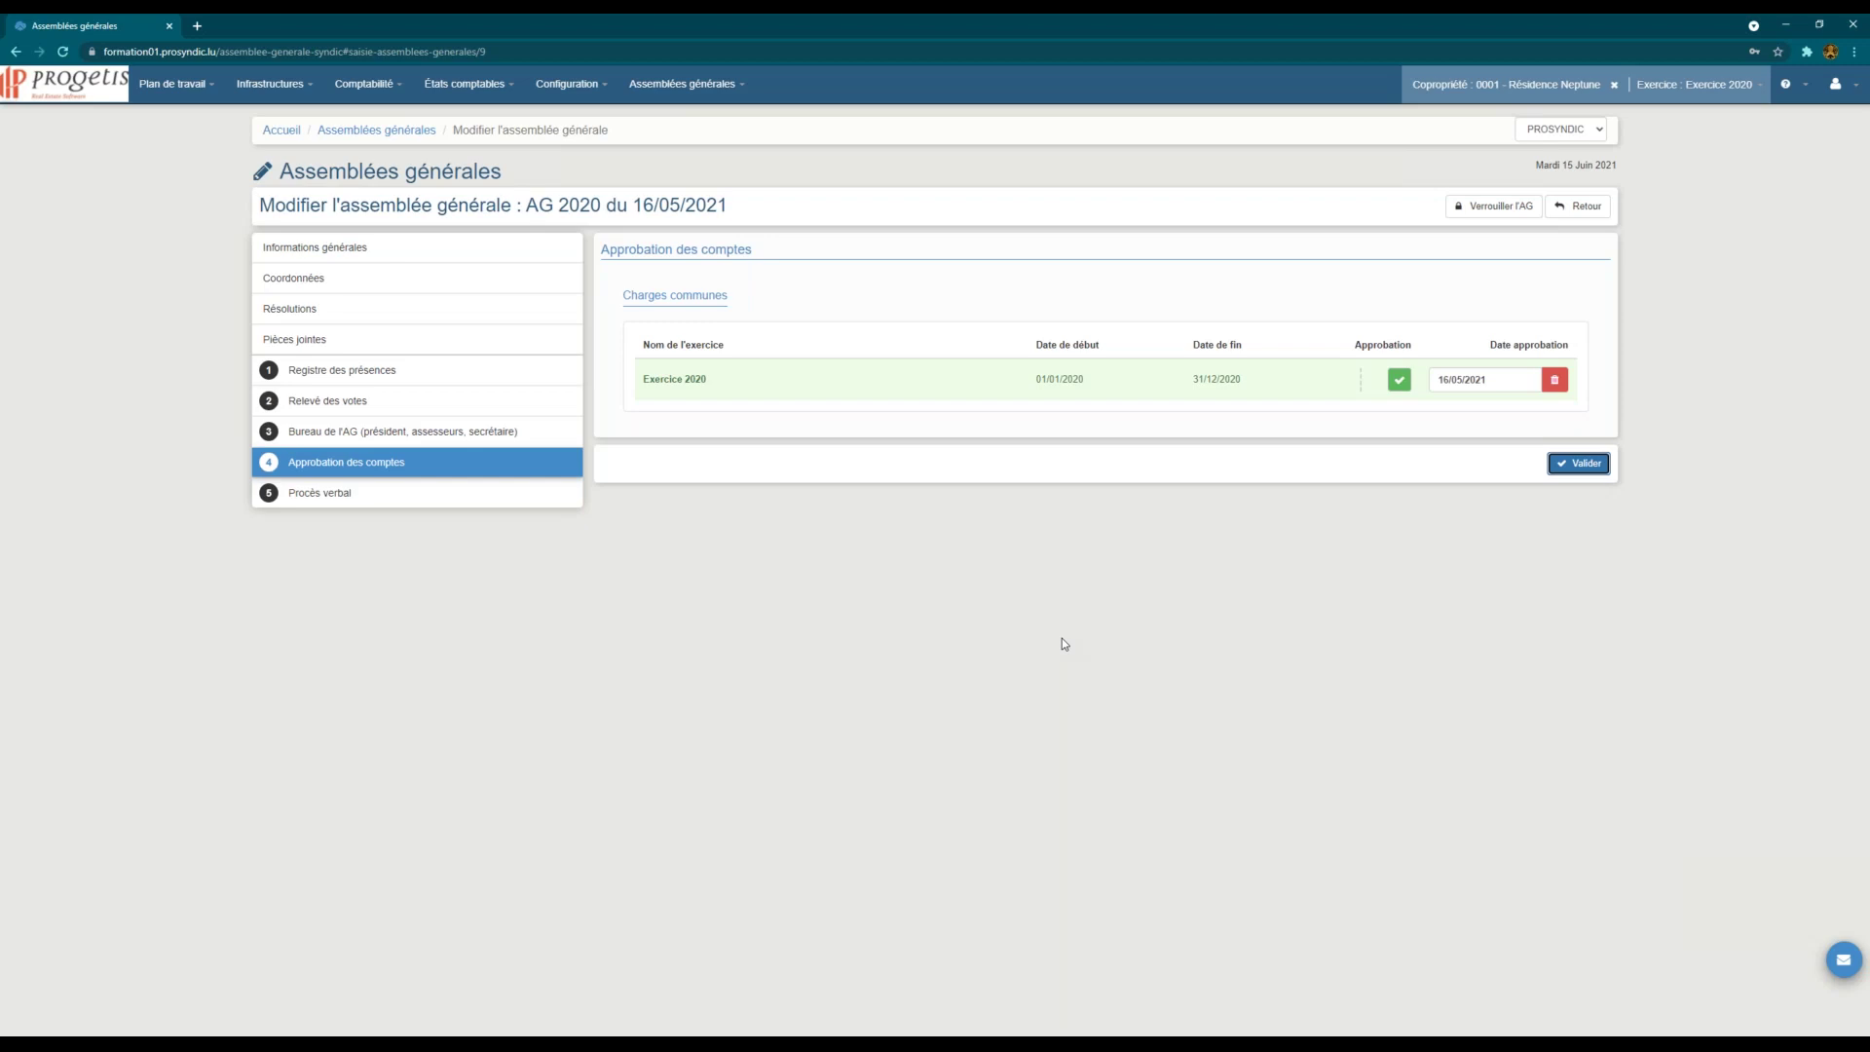
Step: Open the accounting year Exercice 2020 for editing and run the regularisation of its common charges
{"action": "left_click", "coordinate": [370, 94]}
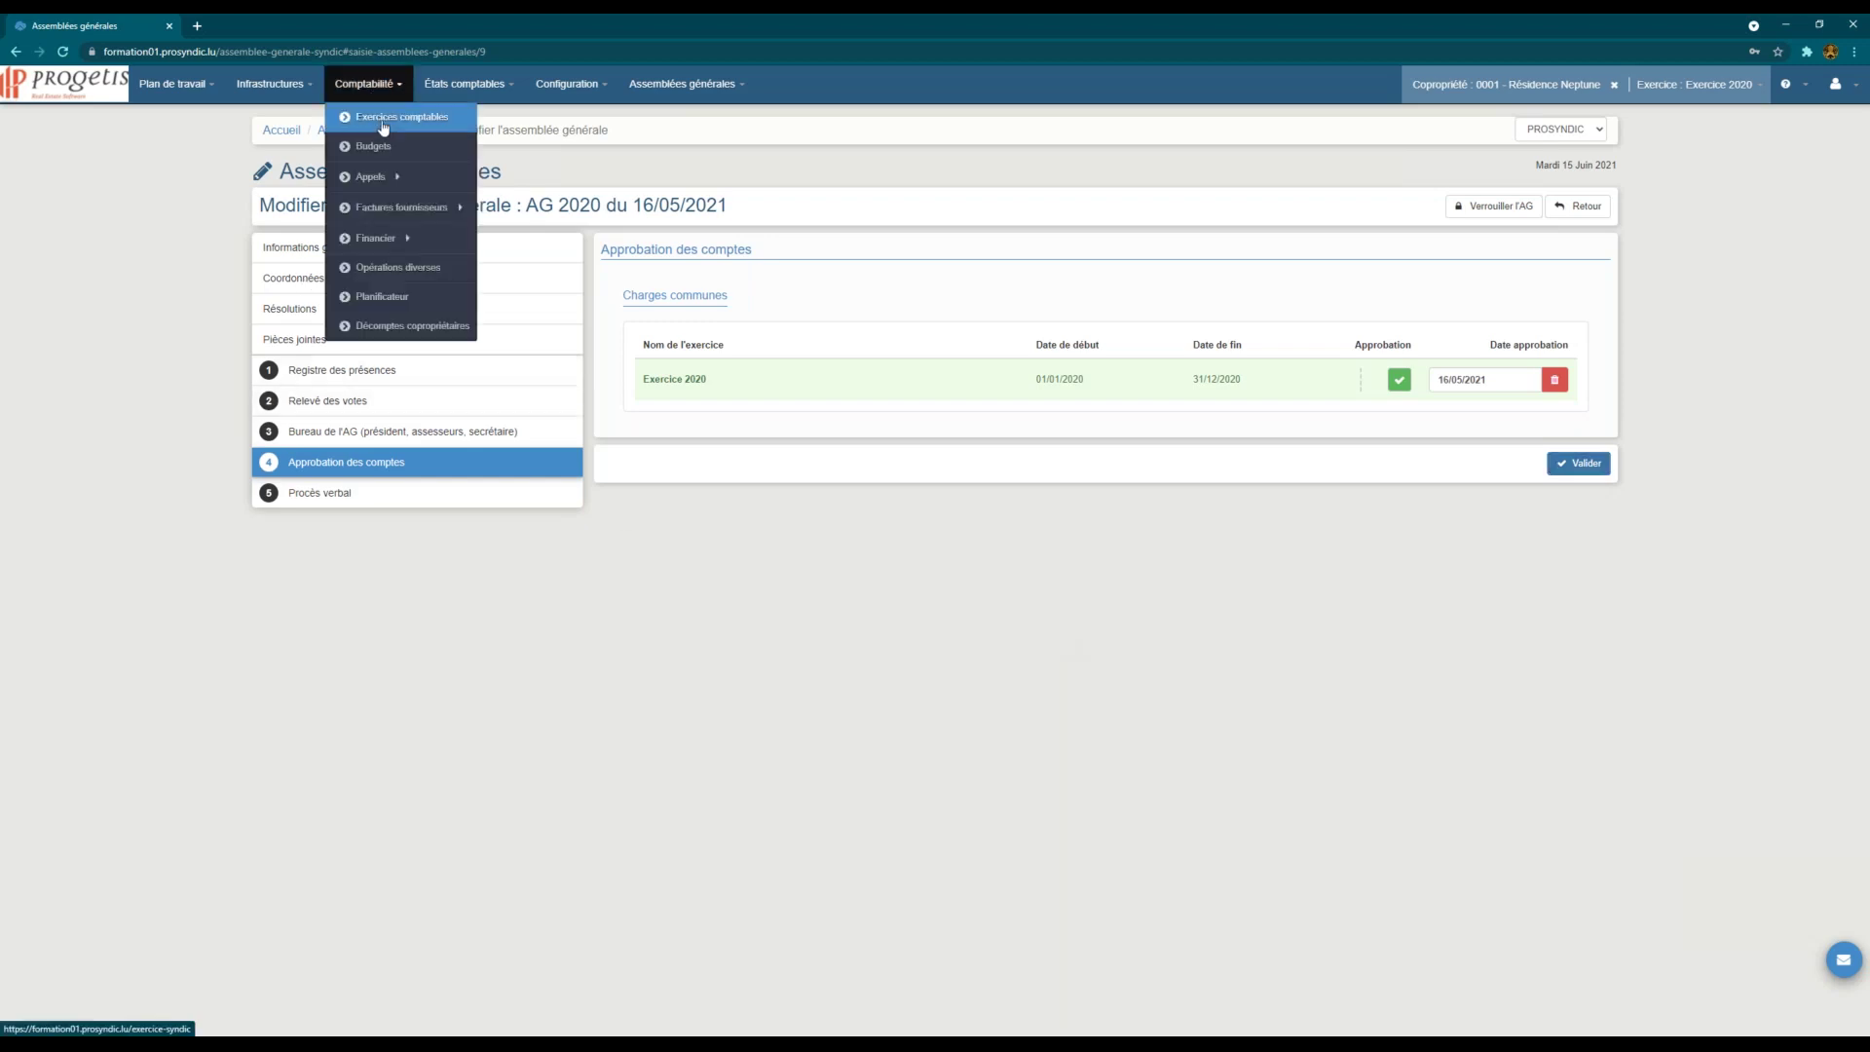
{"action": "left_click", "coordinate": [383, 127]}
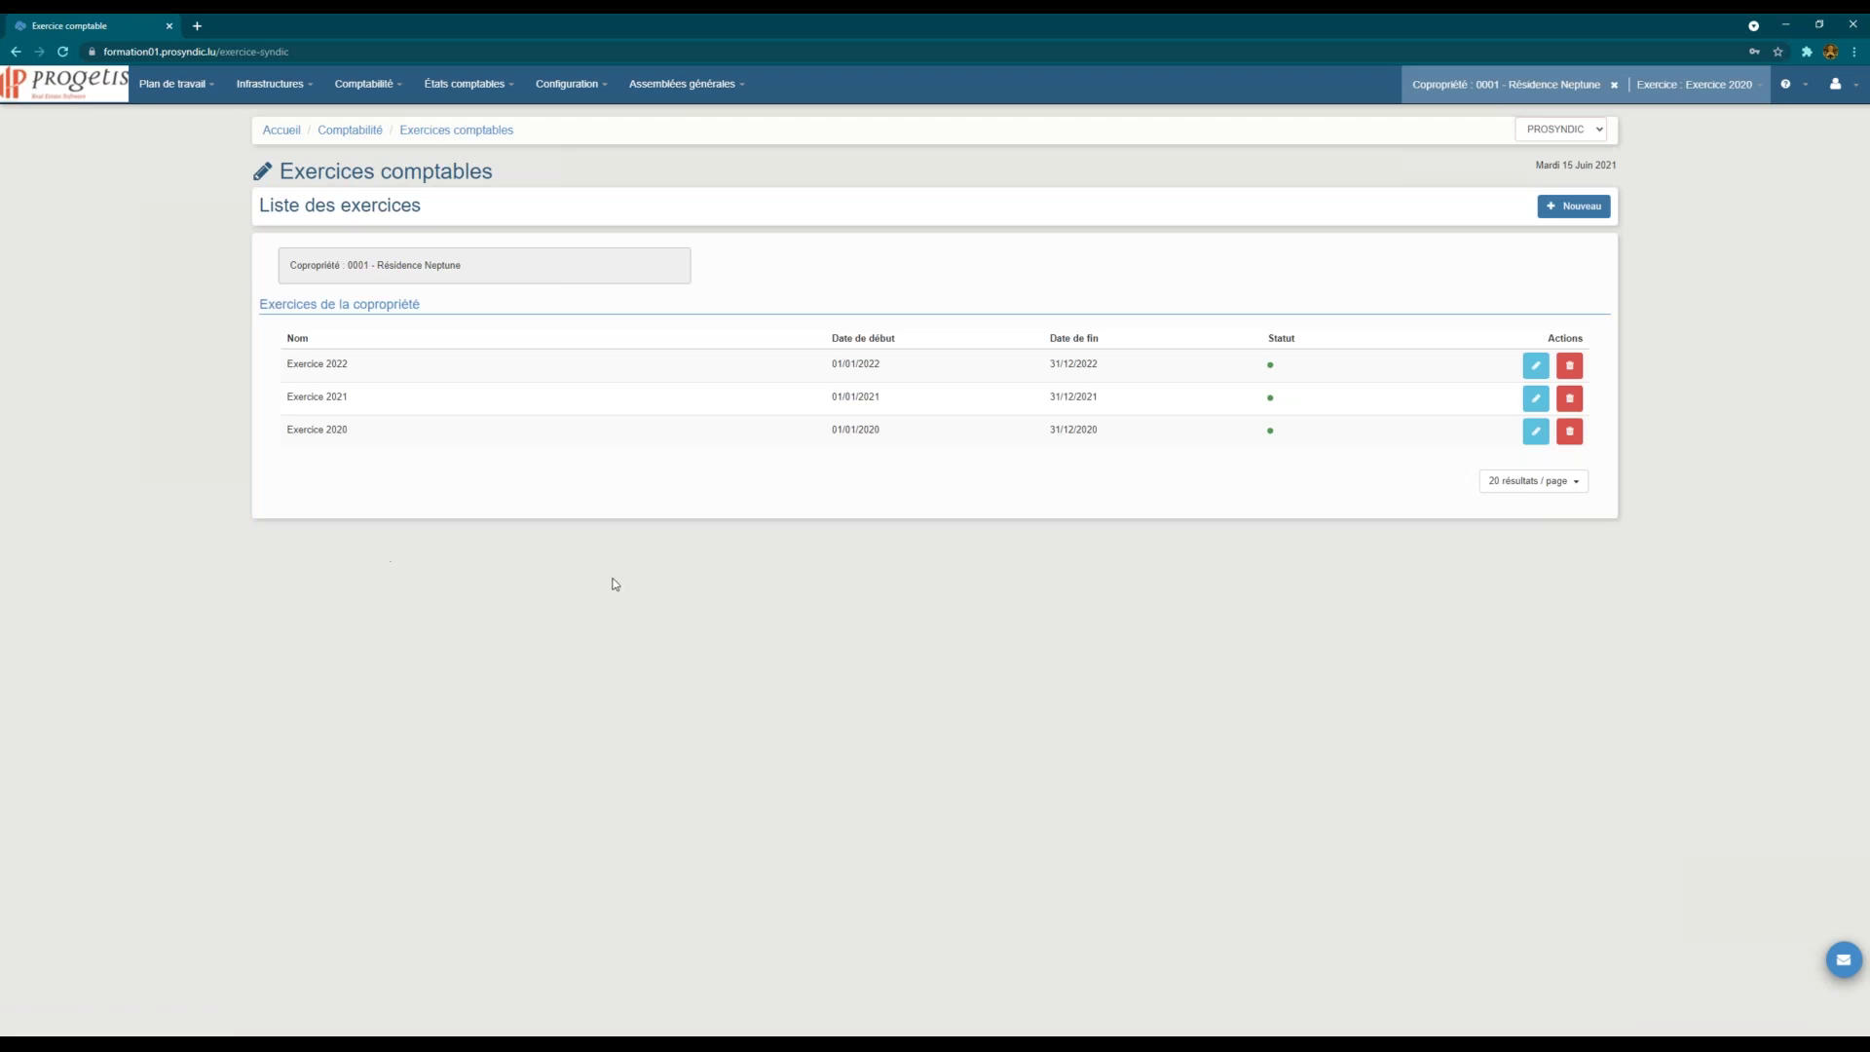
{"action": "left_click", "coordinate": [1536, 432]}
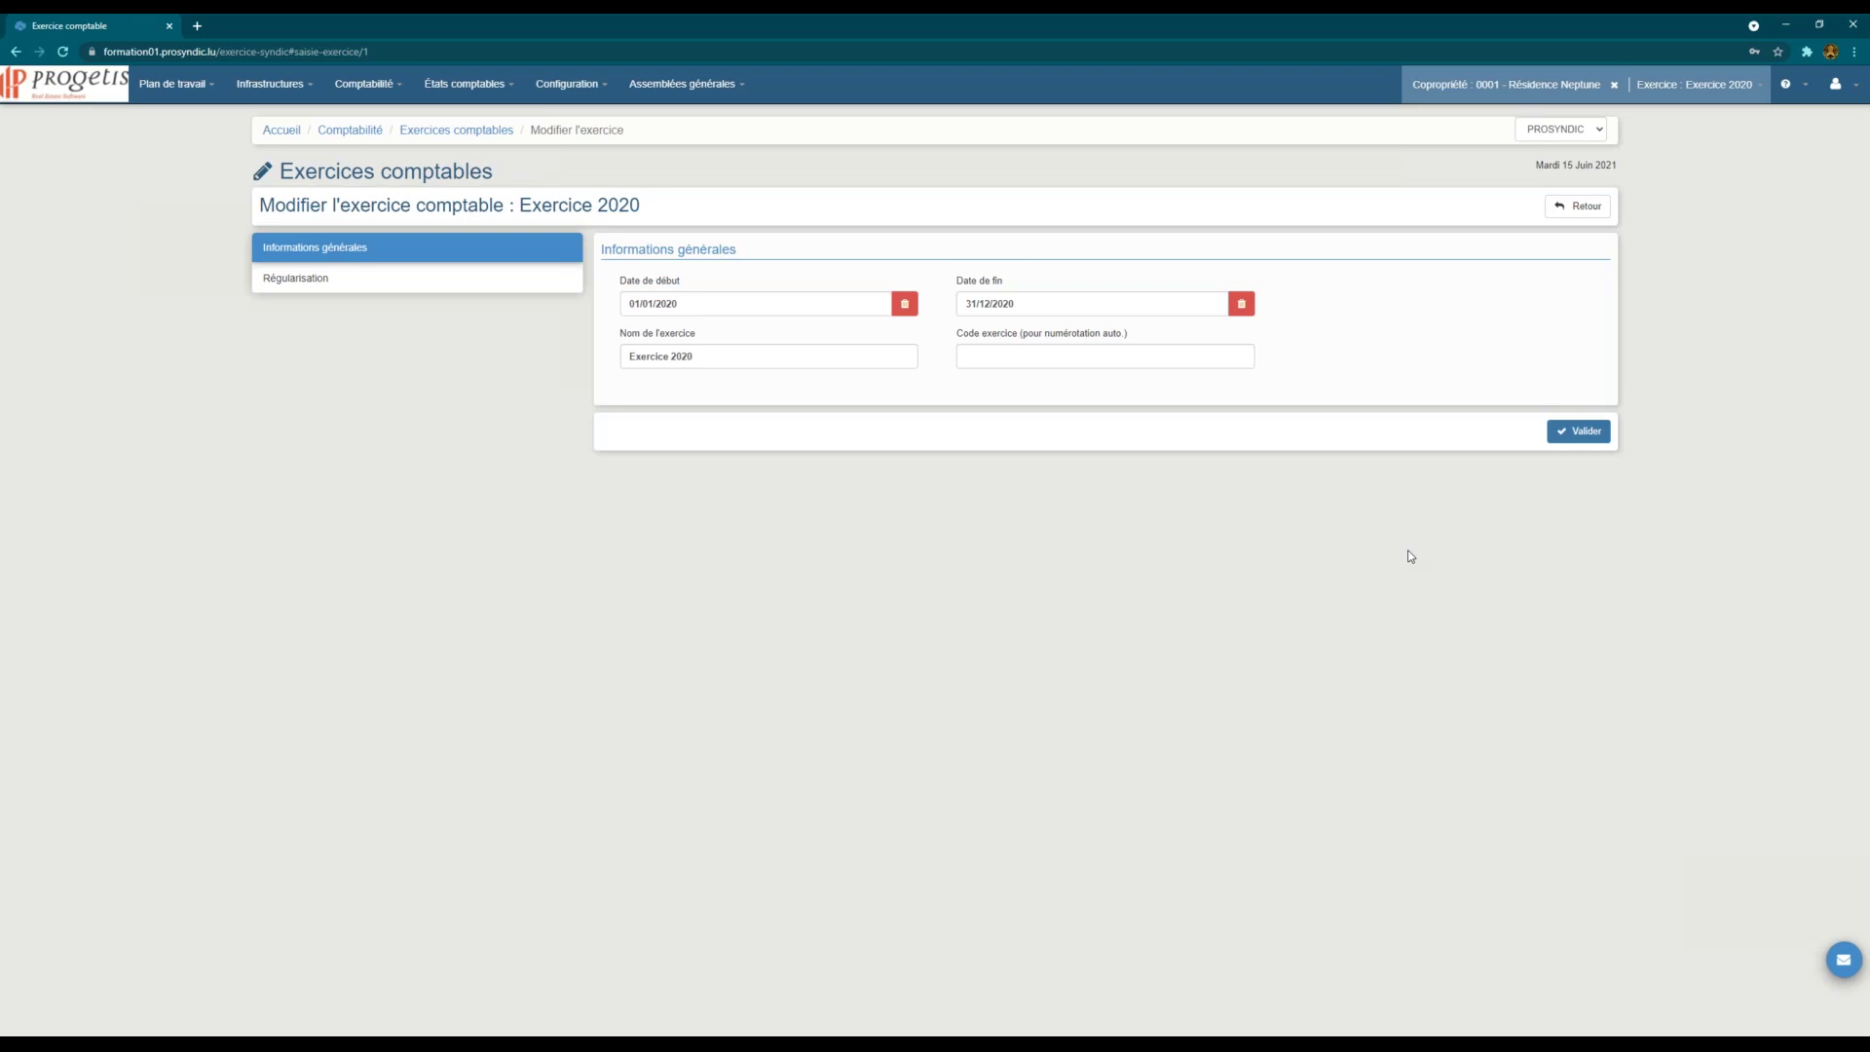
{"action": "left_click", "coordinate": [367, 285]}
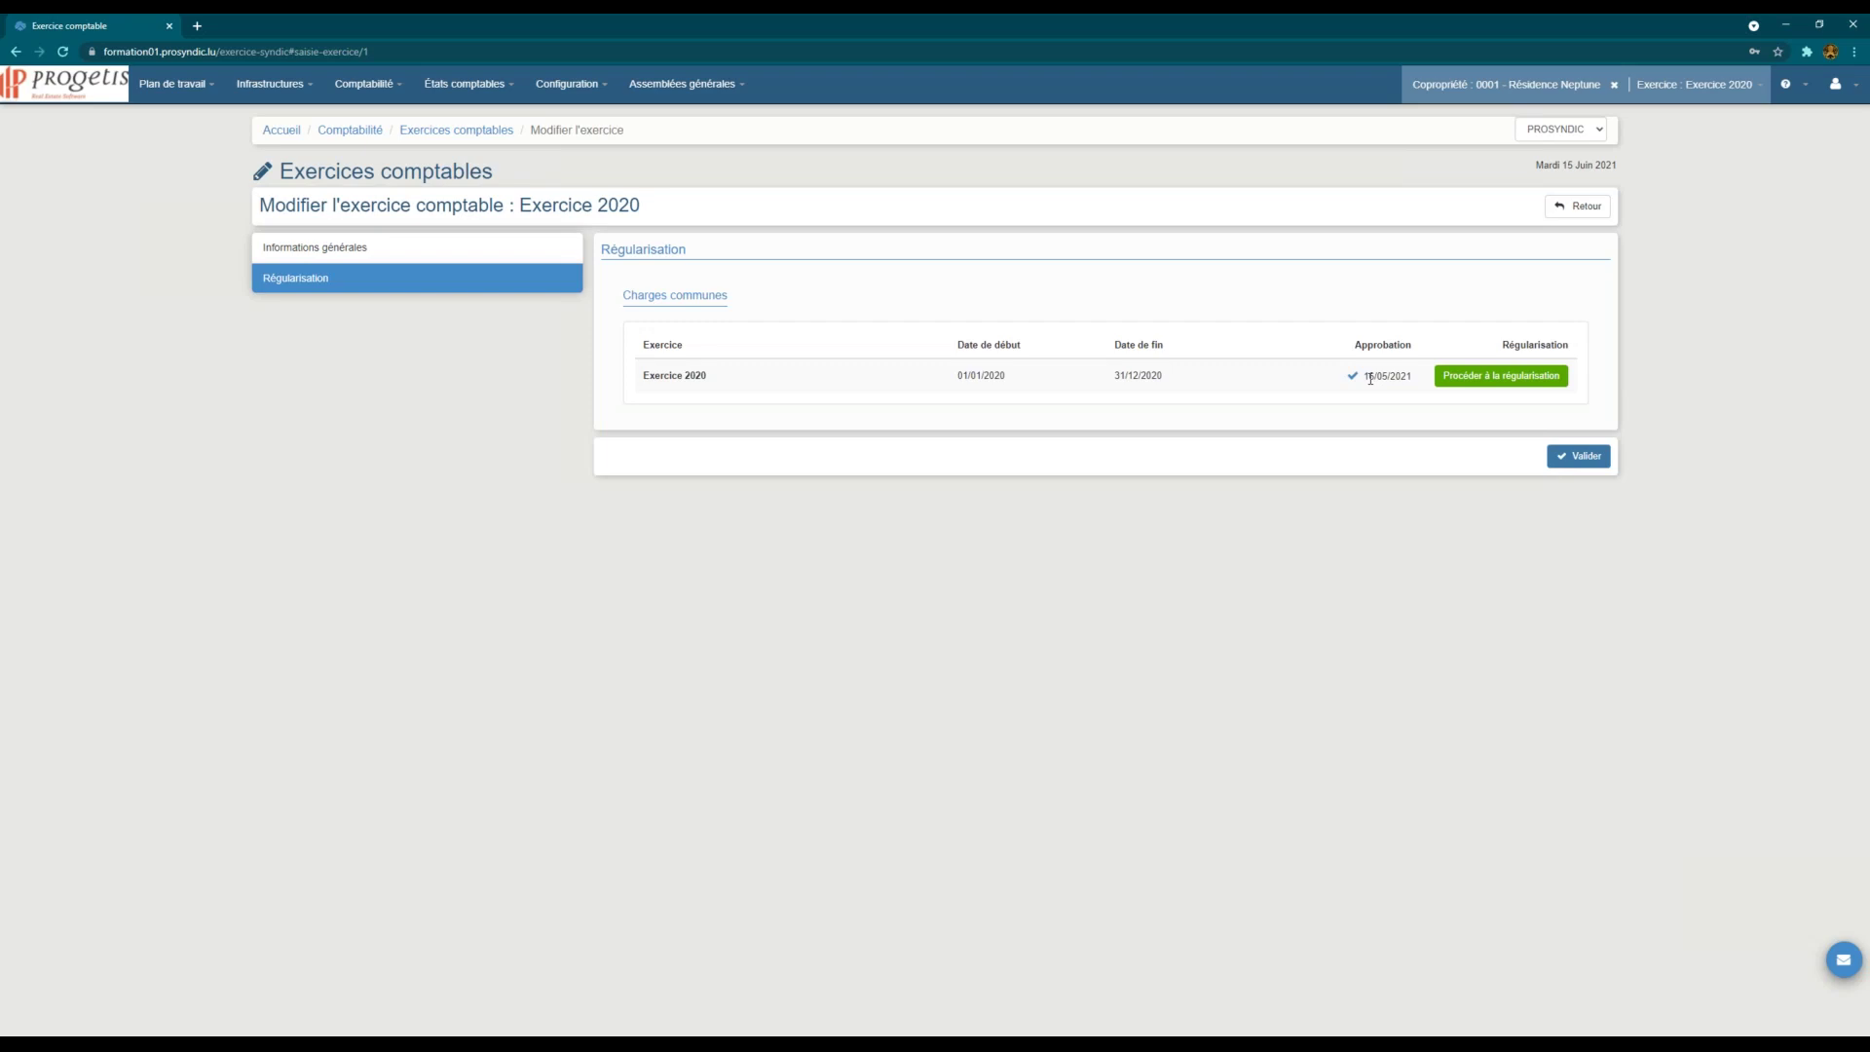
{"action": "left_click", "coordinate": [1517, 380]}
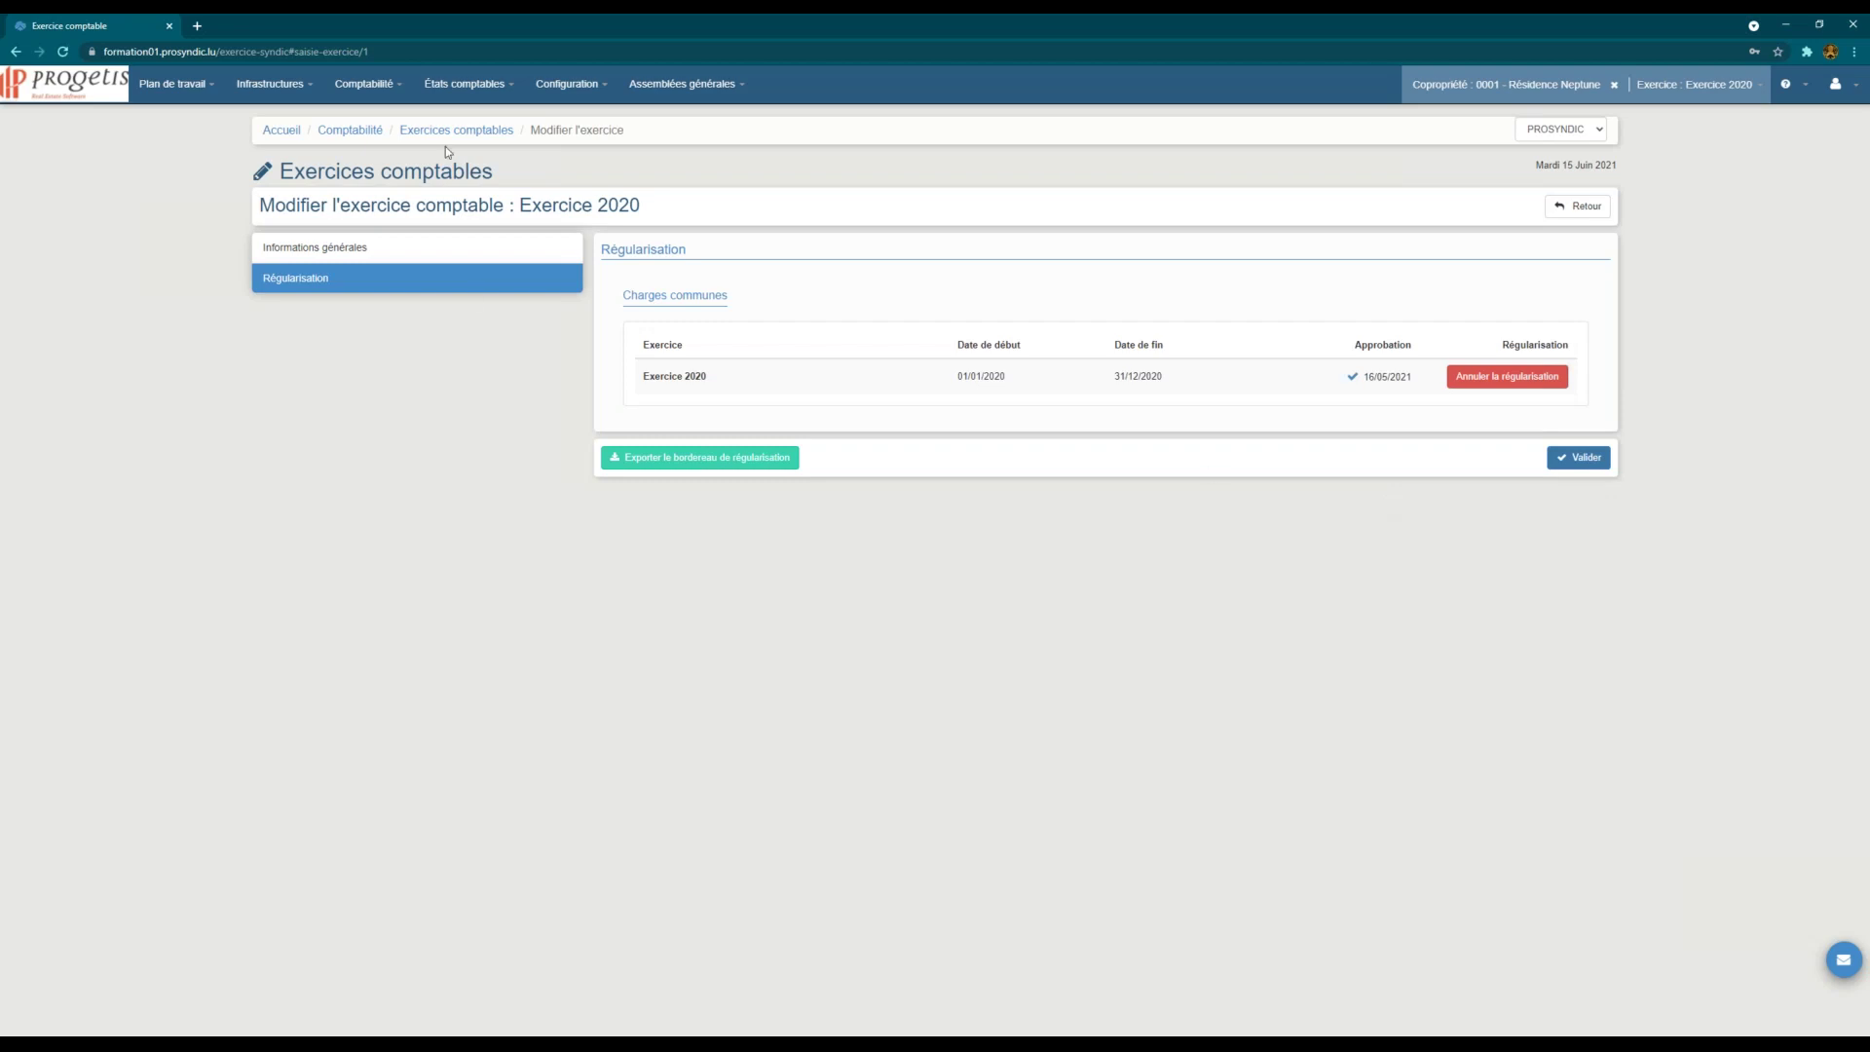
Step: Open the miscellaneous operations and examine the charge accounts and the provisions debit in the entry "Clôture - Solde des comptes de charges"
{"action": "left_click", "coordinate": [359, 89]}
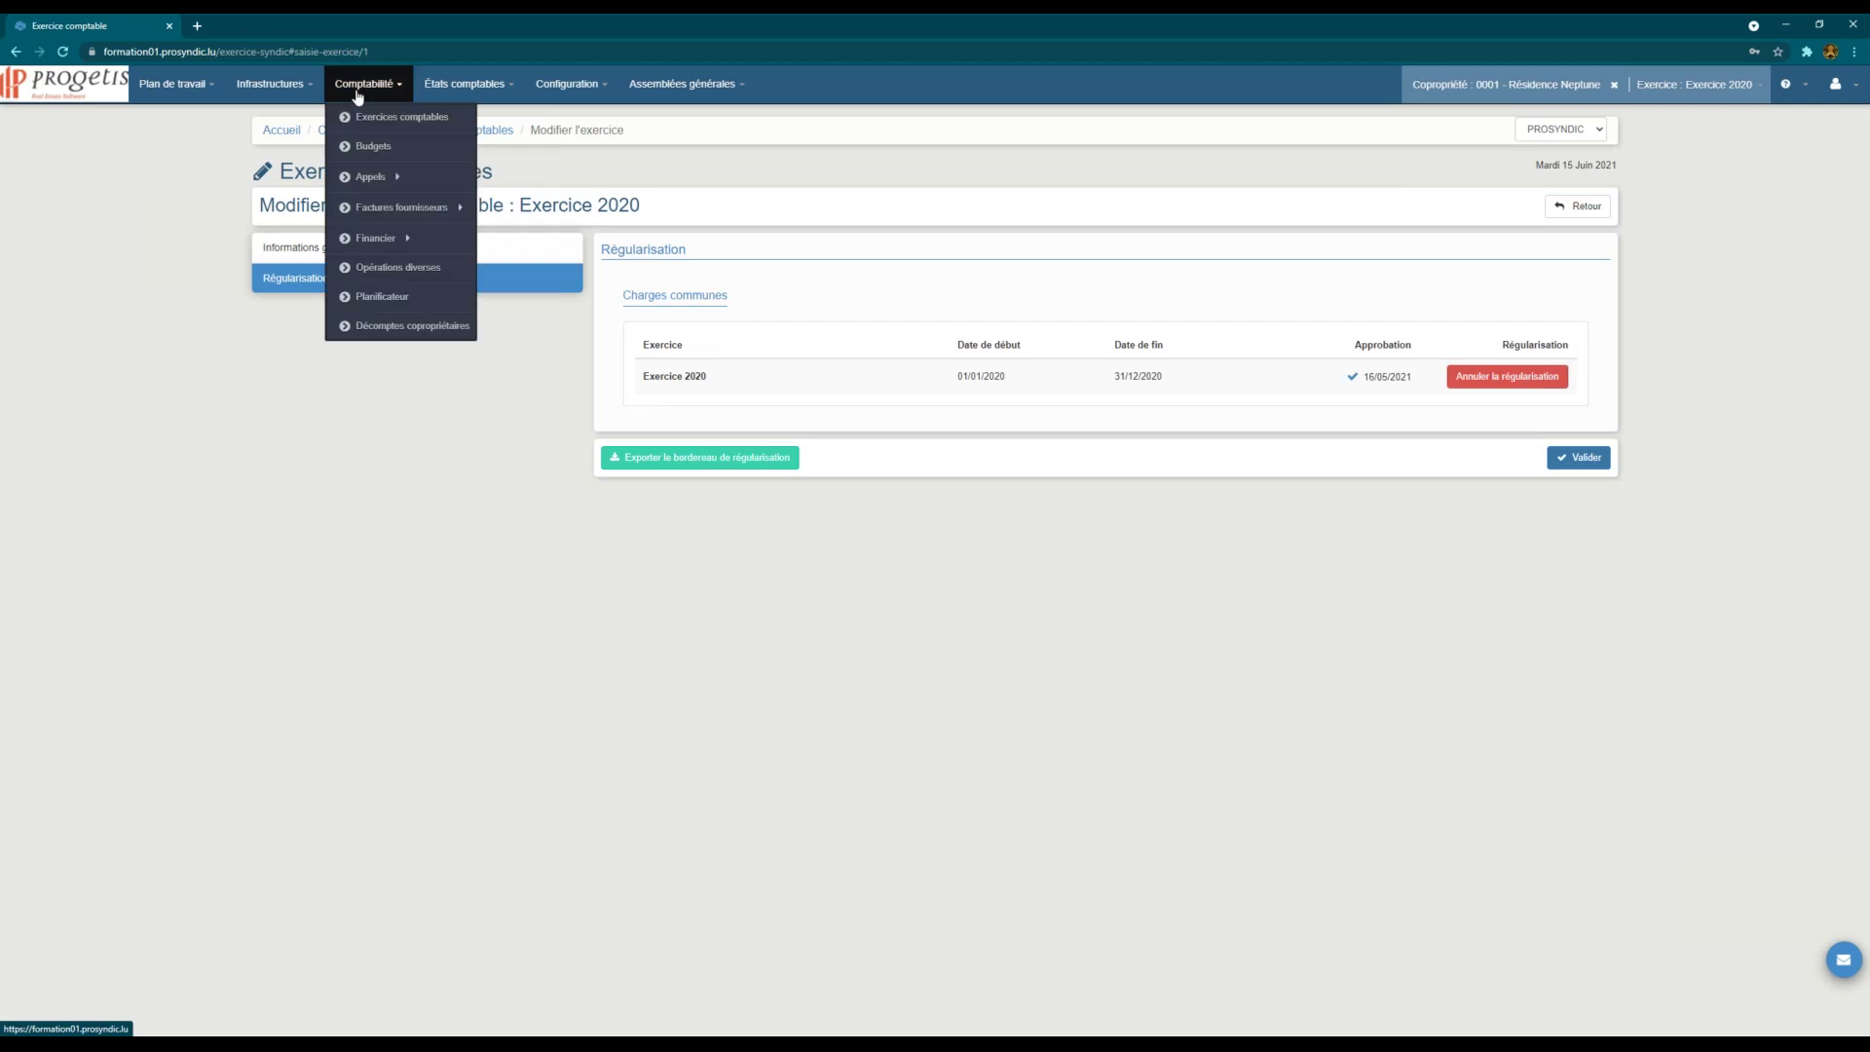
{"action": "left_click", "coordinate": [425, 268]}
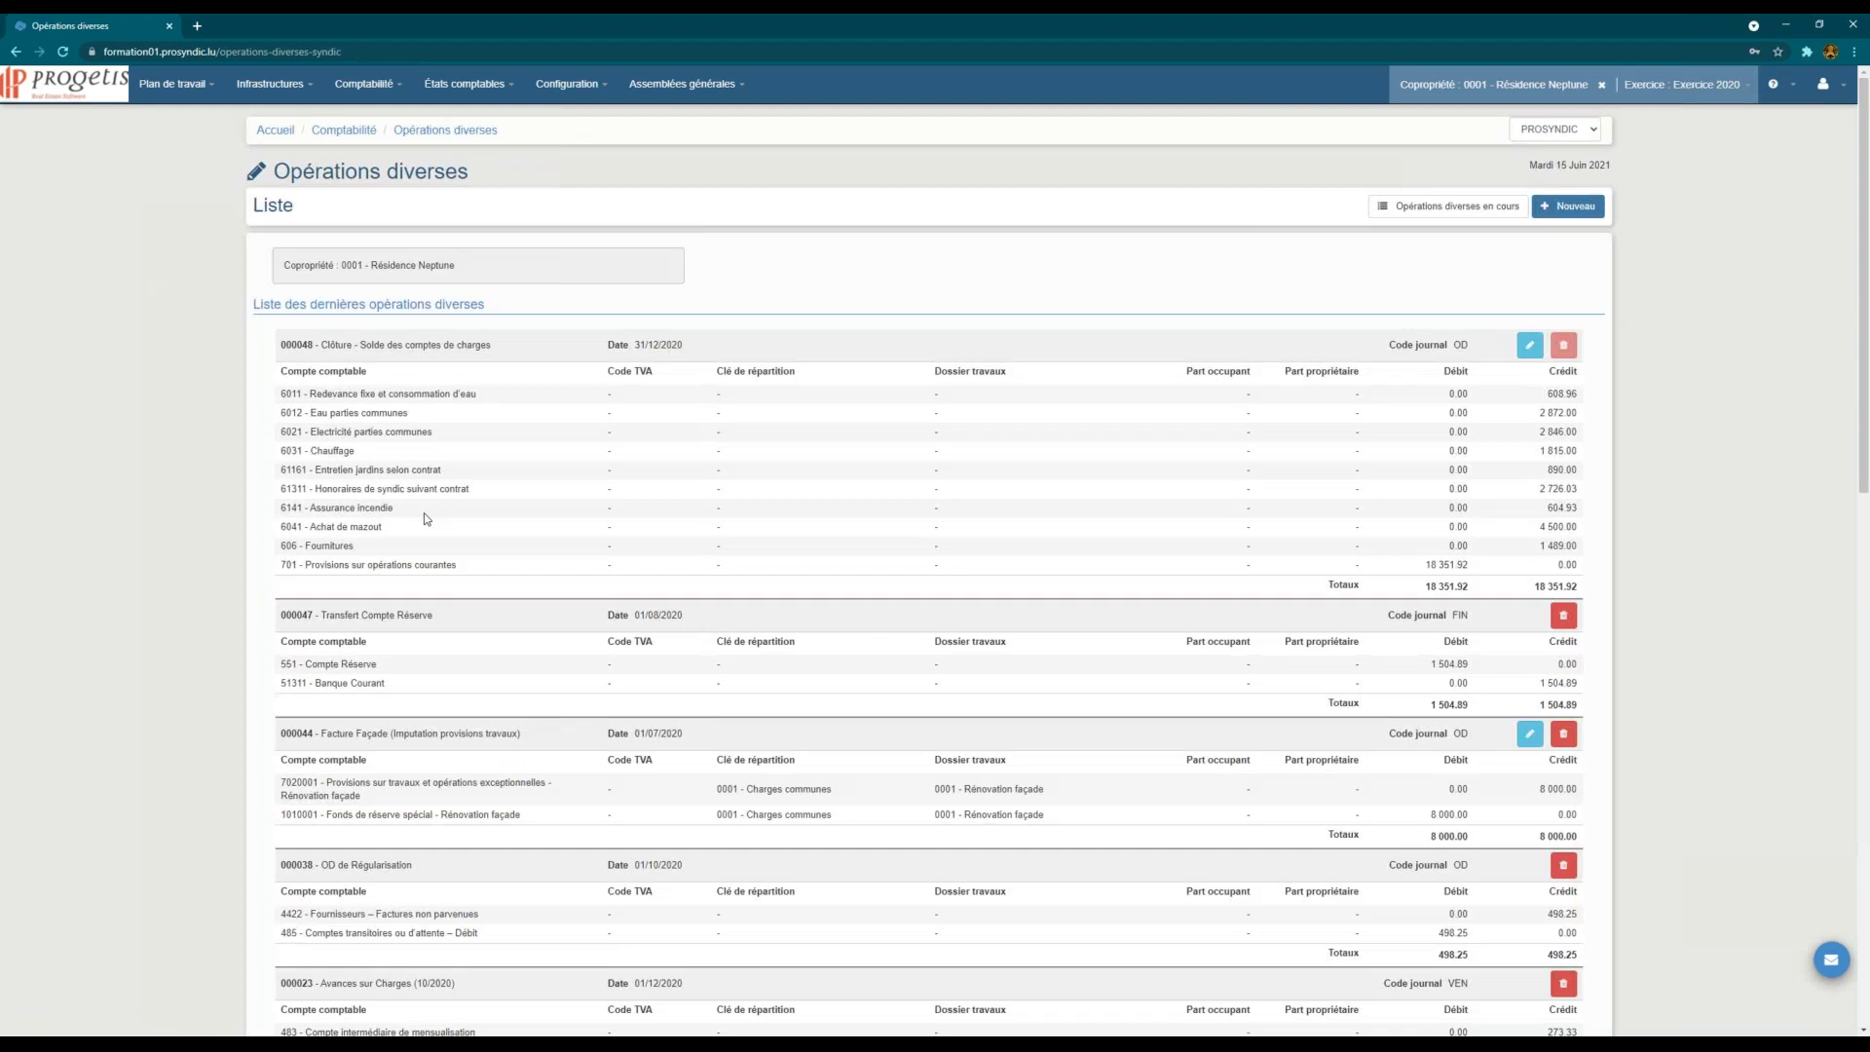
{"action": "left_click_drag", "start_coordinate": [288, 344], "coordinate": [494, 356]}
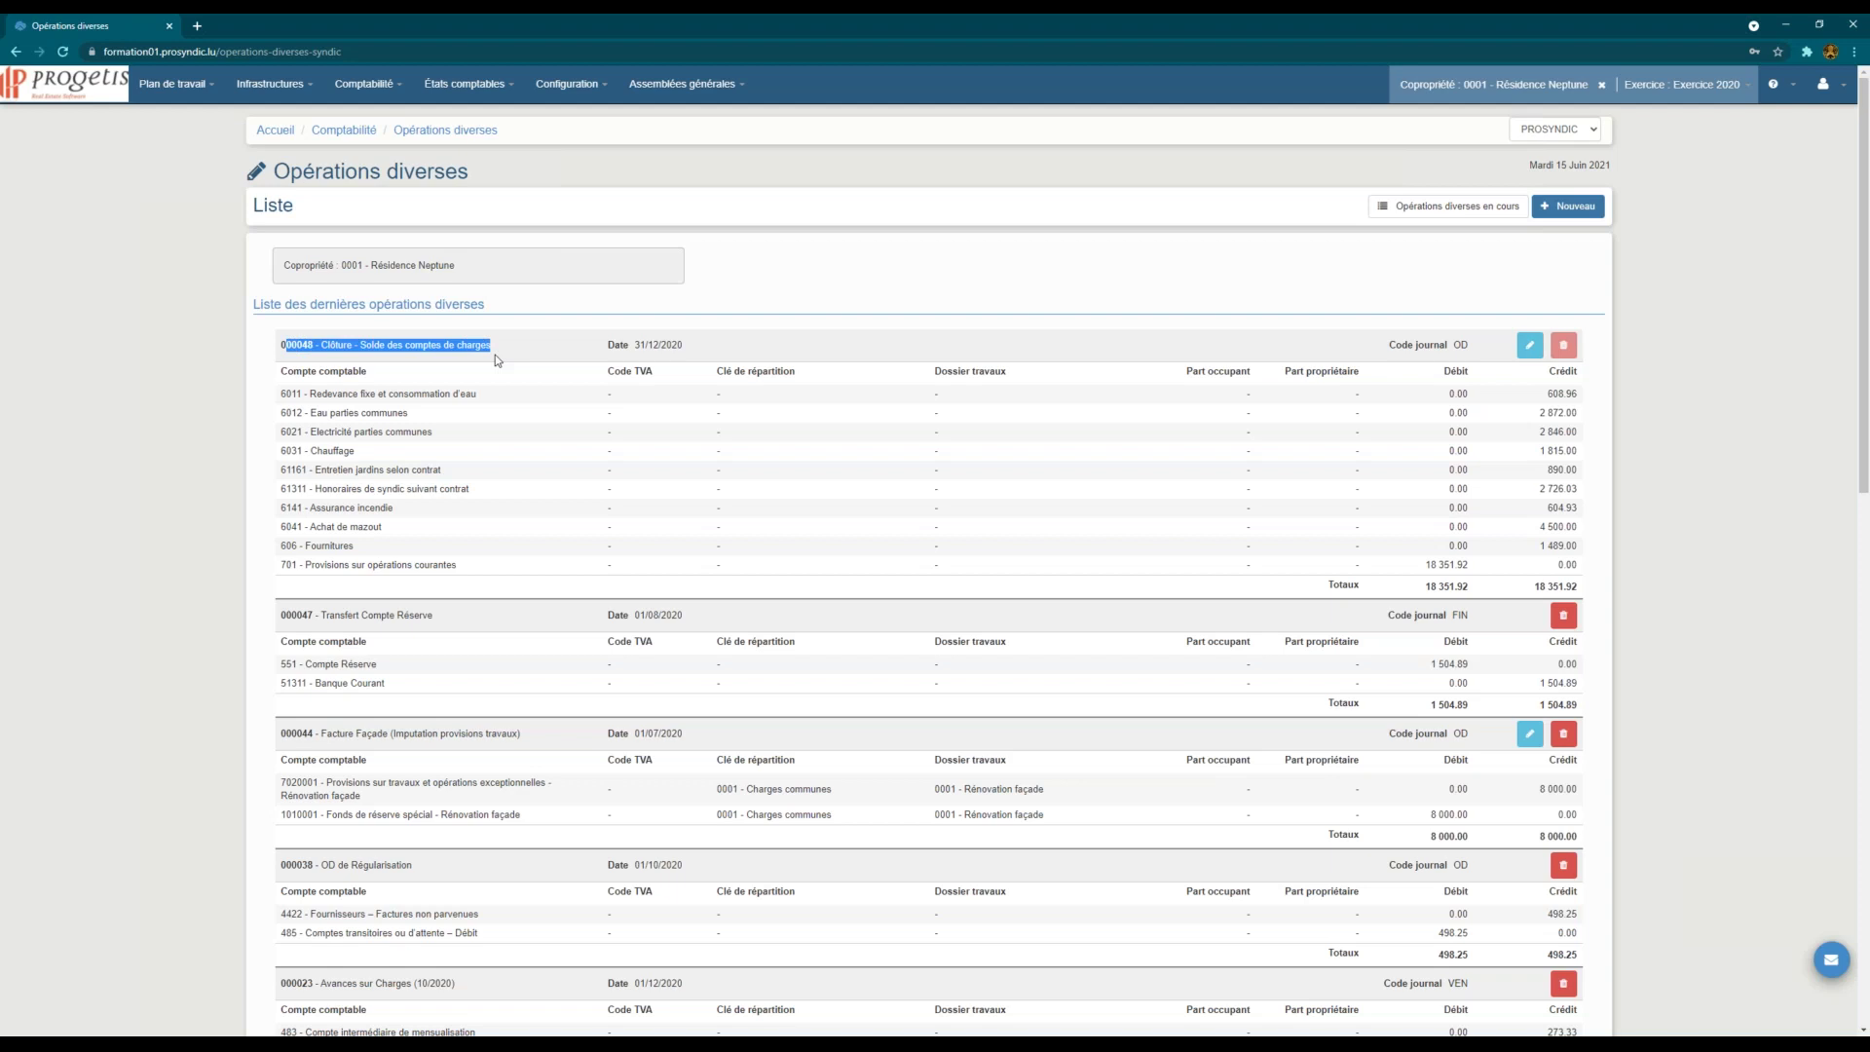
{"action": "left_click", "coordinate": [575, 361]}
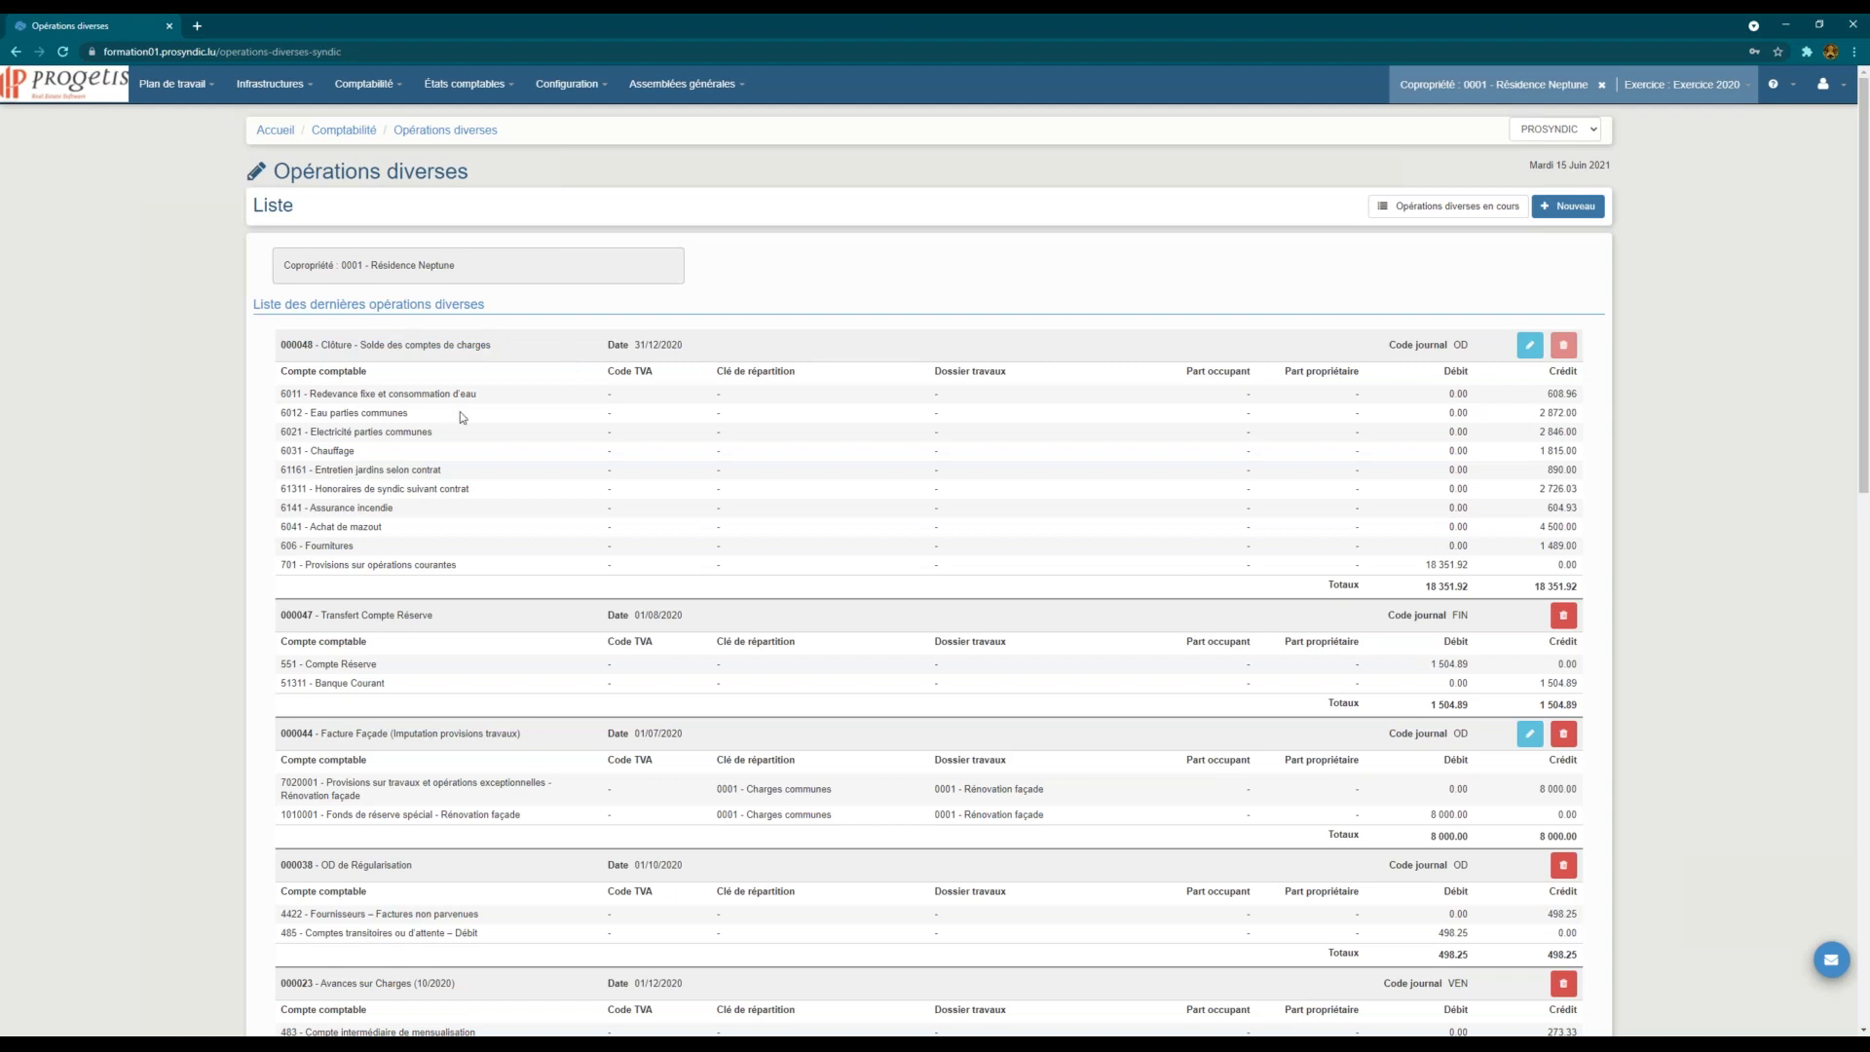
{"action": "left_click_drag", "start_coordinate": [283, 400], "coordinate": [509, 546]}
{"action": "left_click", "coordinate": [1224, 436]}
{"action": "left_click_drag", "start_coordinate": [1438, 565], "coordinate": [1466, 575]}
Step: Open the general balance of Exercice 2020 and review its charge and income accounts
{"action": "left_click", "coordinate": [492, 86]}
{"action": "left_click", "coordinate": [479, 180]}
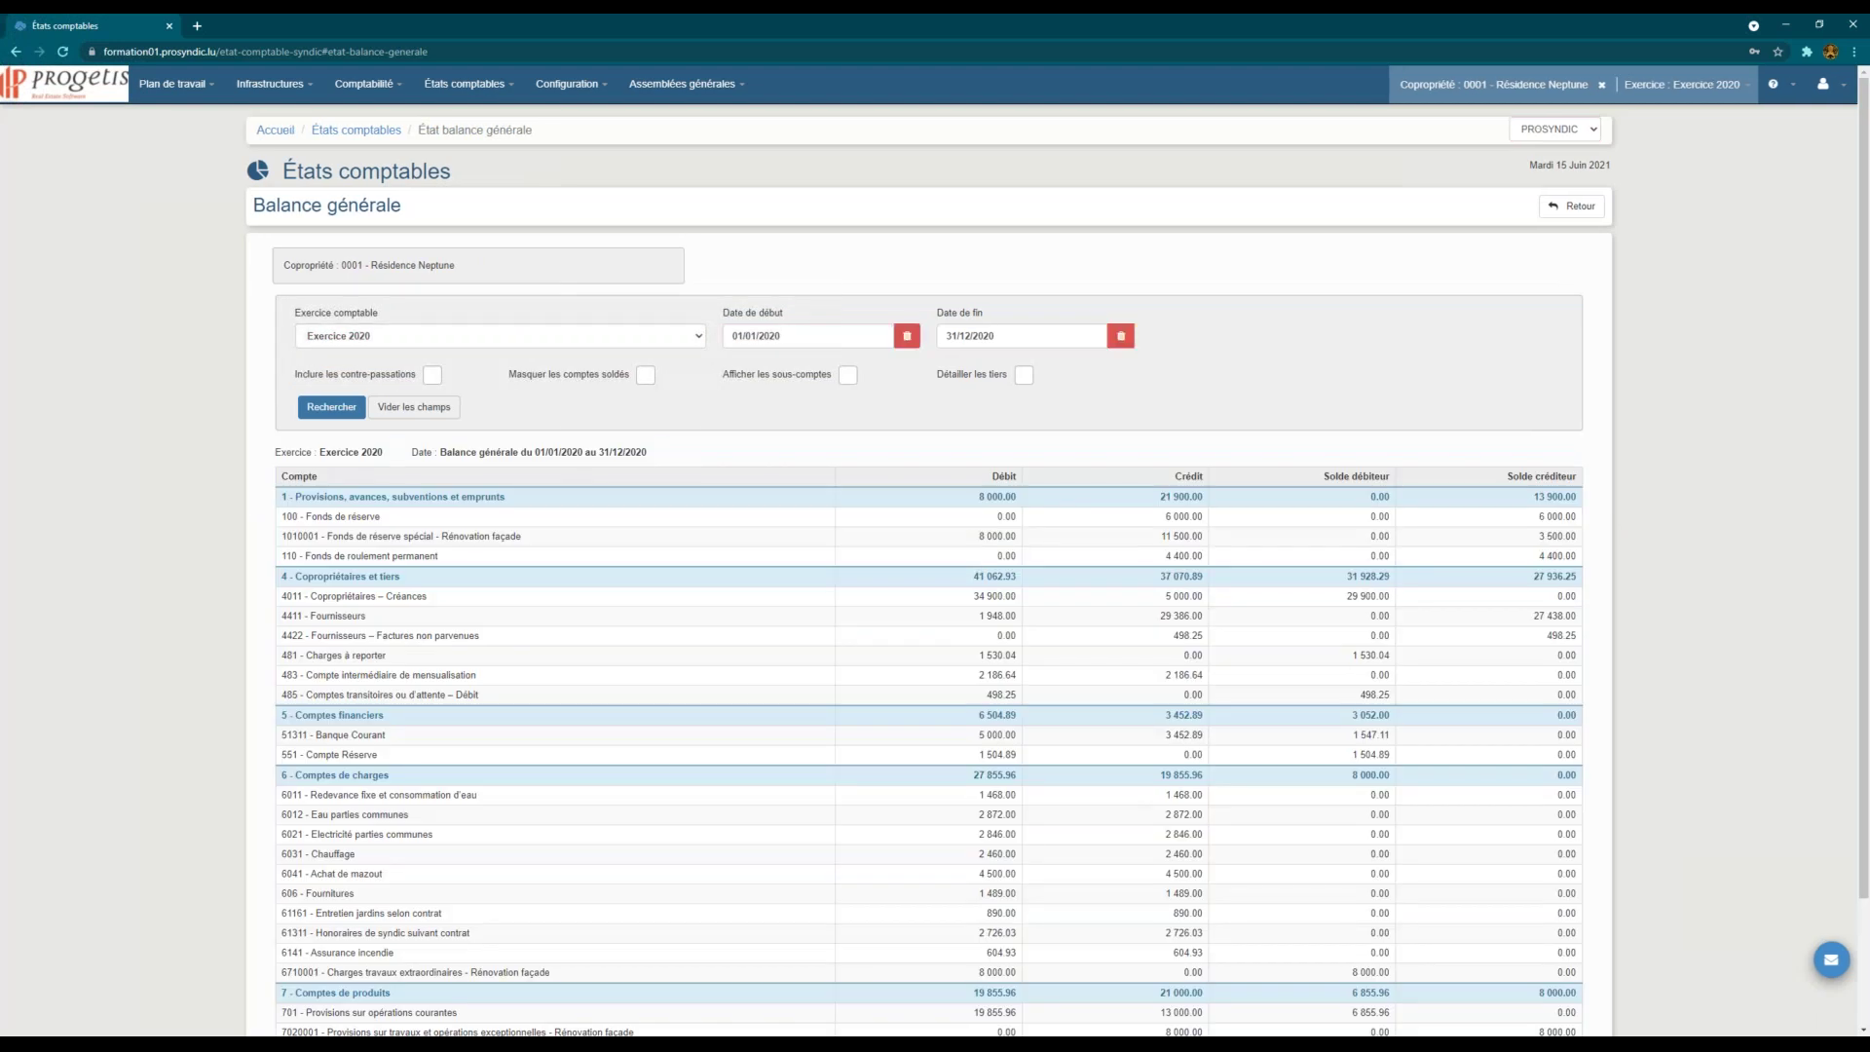
{"action": "scroll", "coordinate": [292, 585], "scroll_direction": "down", "scroll_amount": 3}
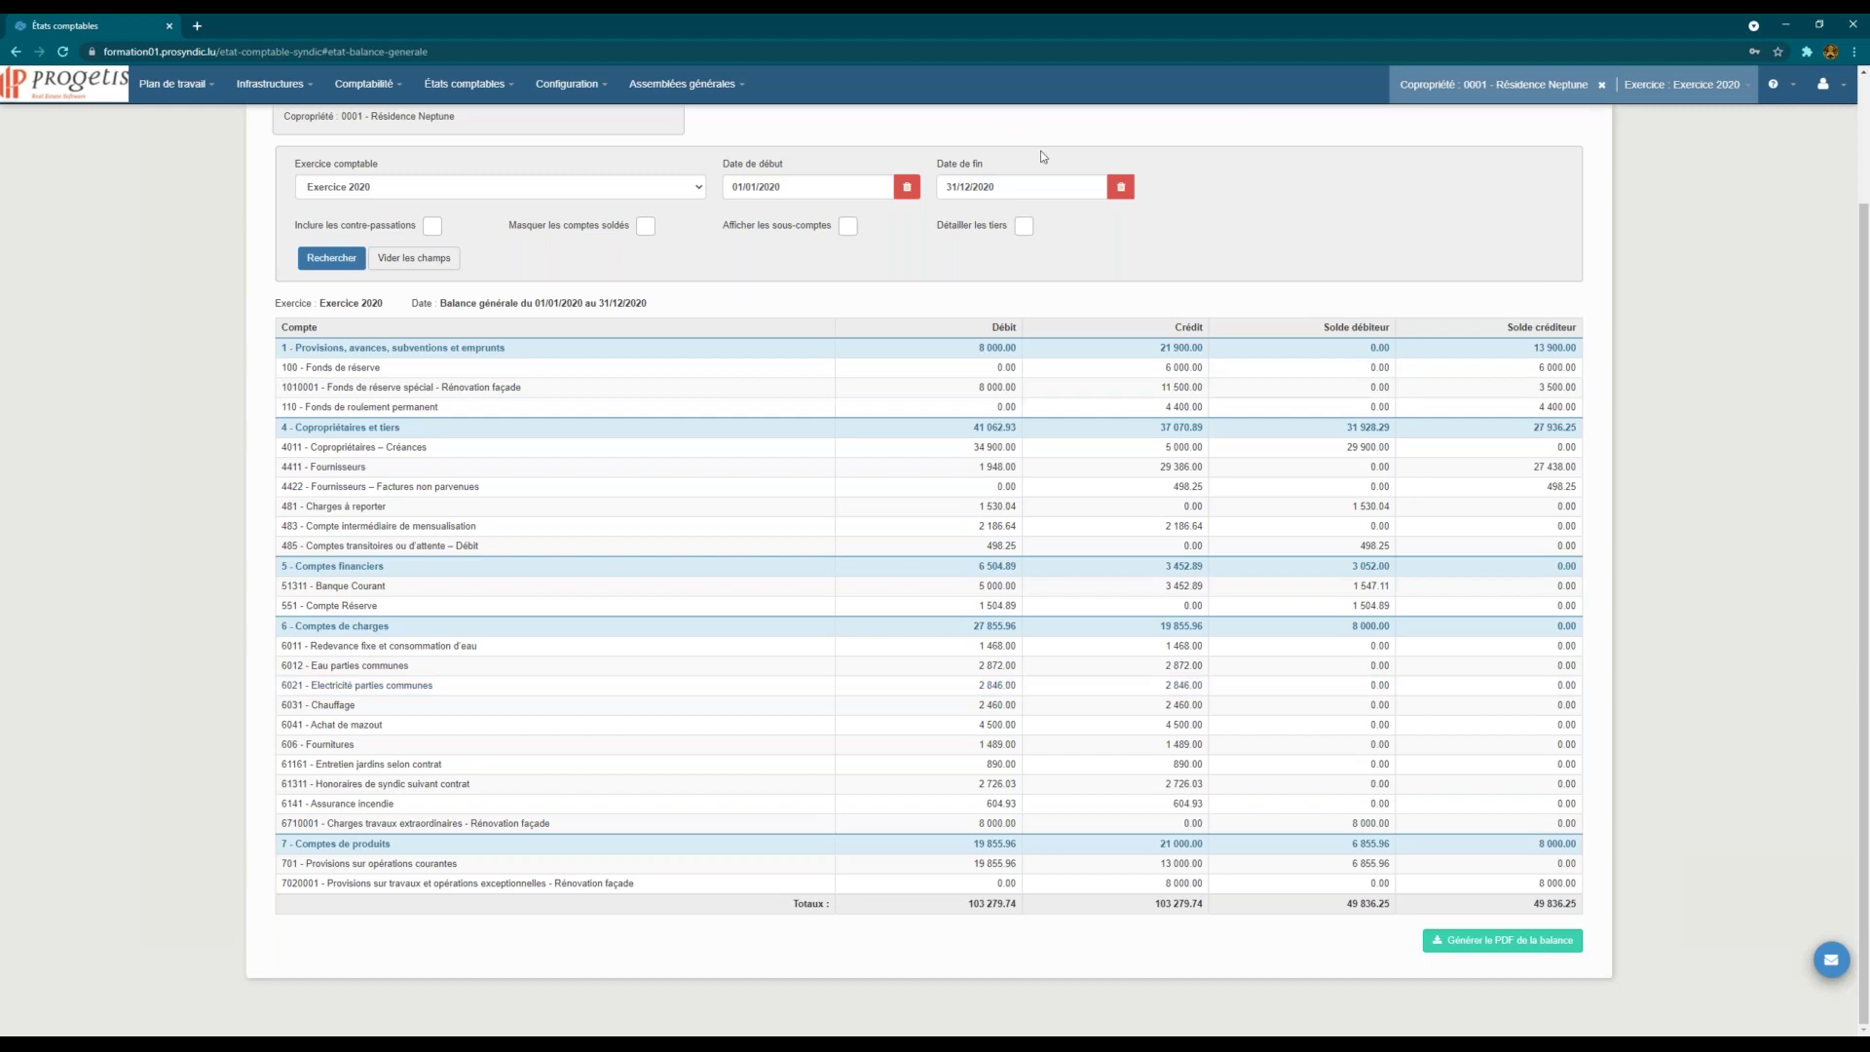
Step: Set the end date of the general balance to 16/05/2021 and recalculate it
{"action": "left_click", "coordinate": [1032, 181]}
{"action": "type", "text": "16/05/2021"}
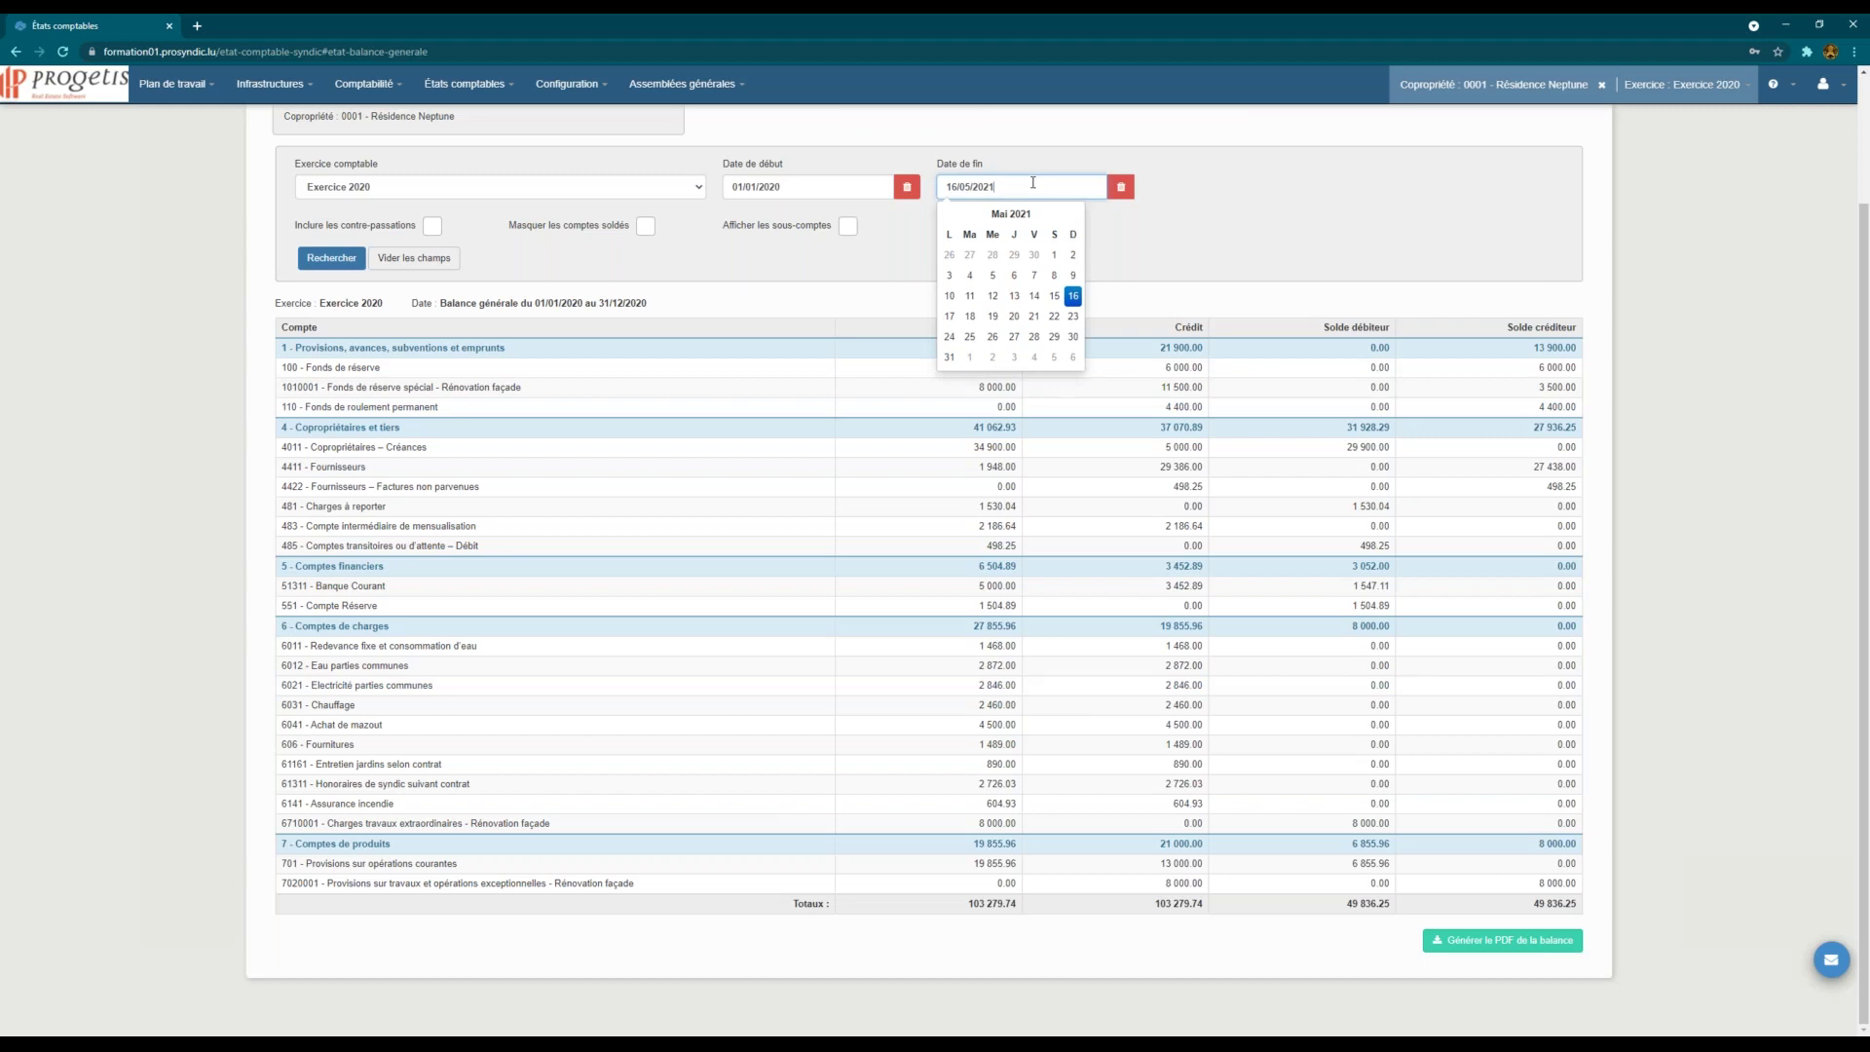
{"action": "left_click", "coordinate": [1350, 164]}
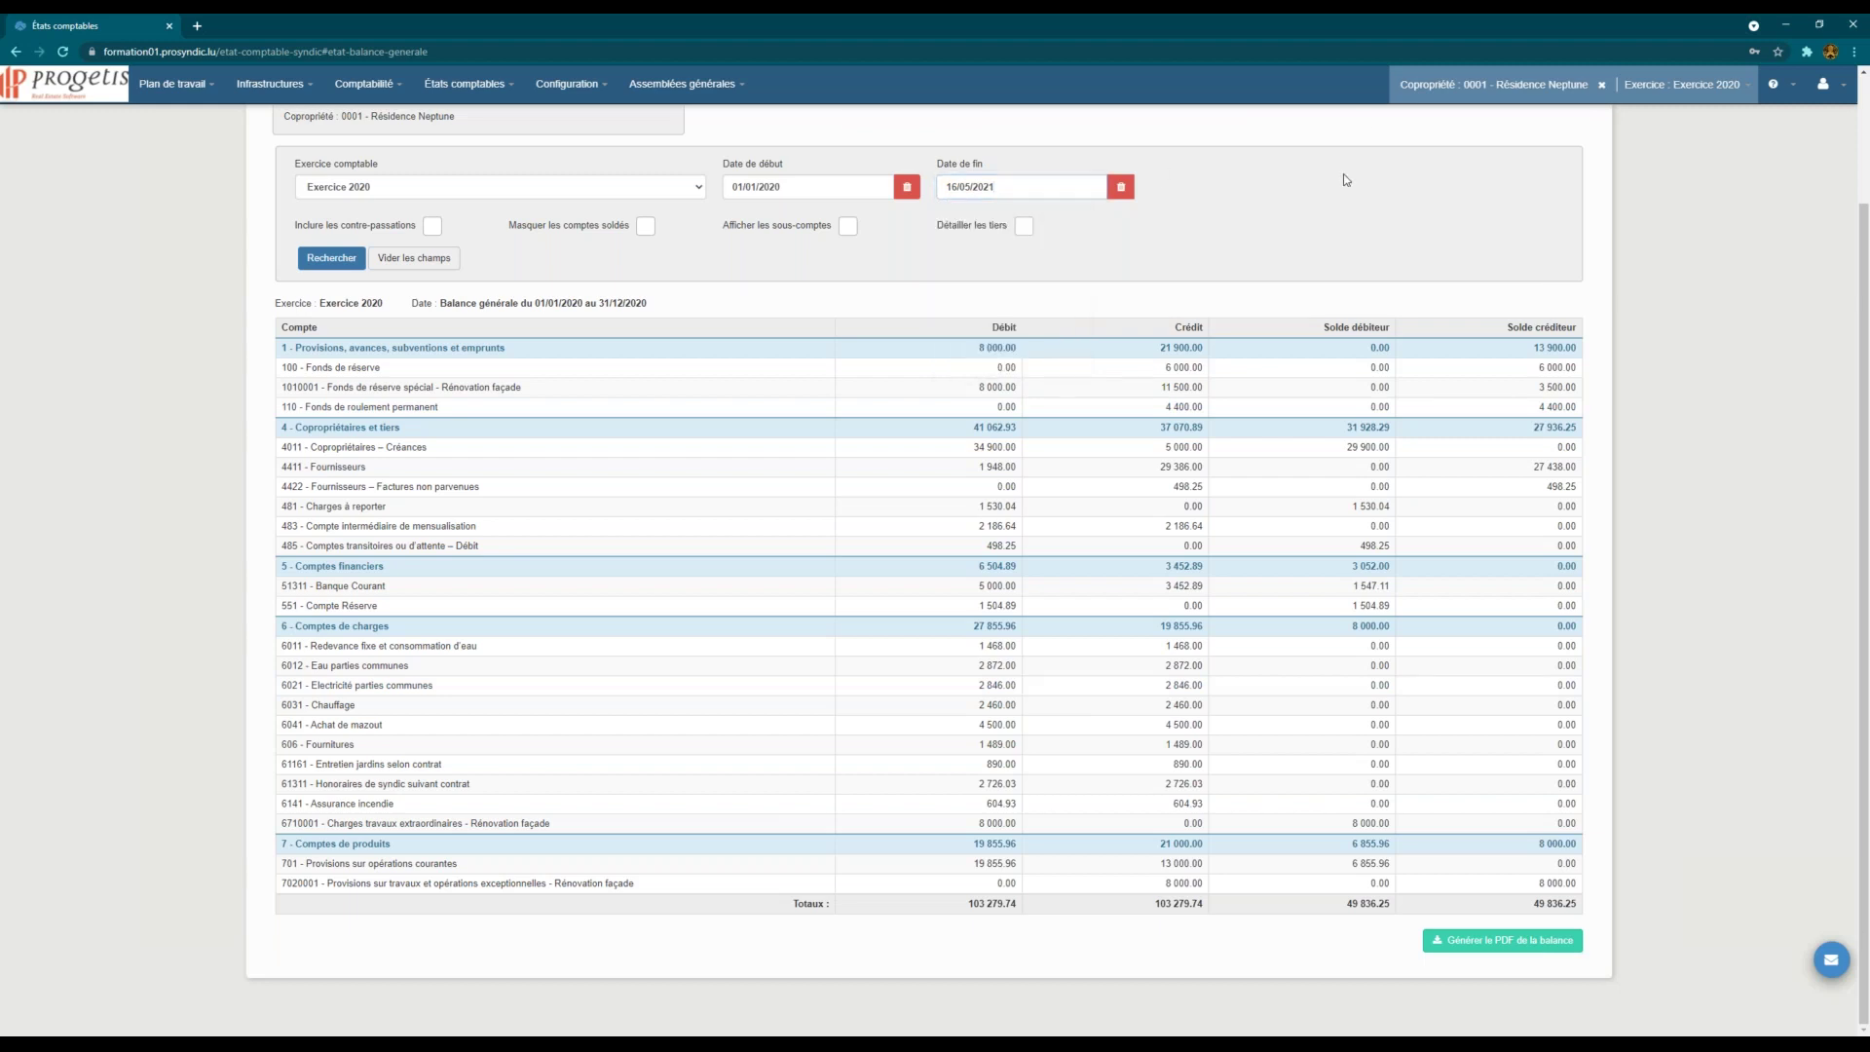
{"action": "left_click", "coordinate": [331, 258]}
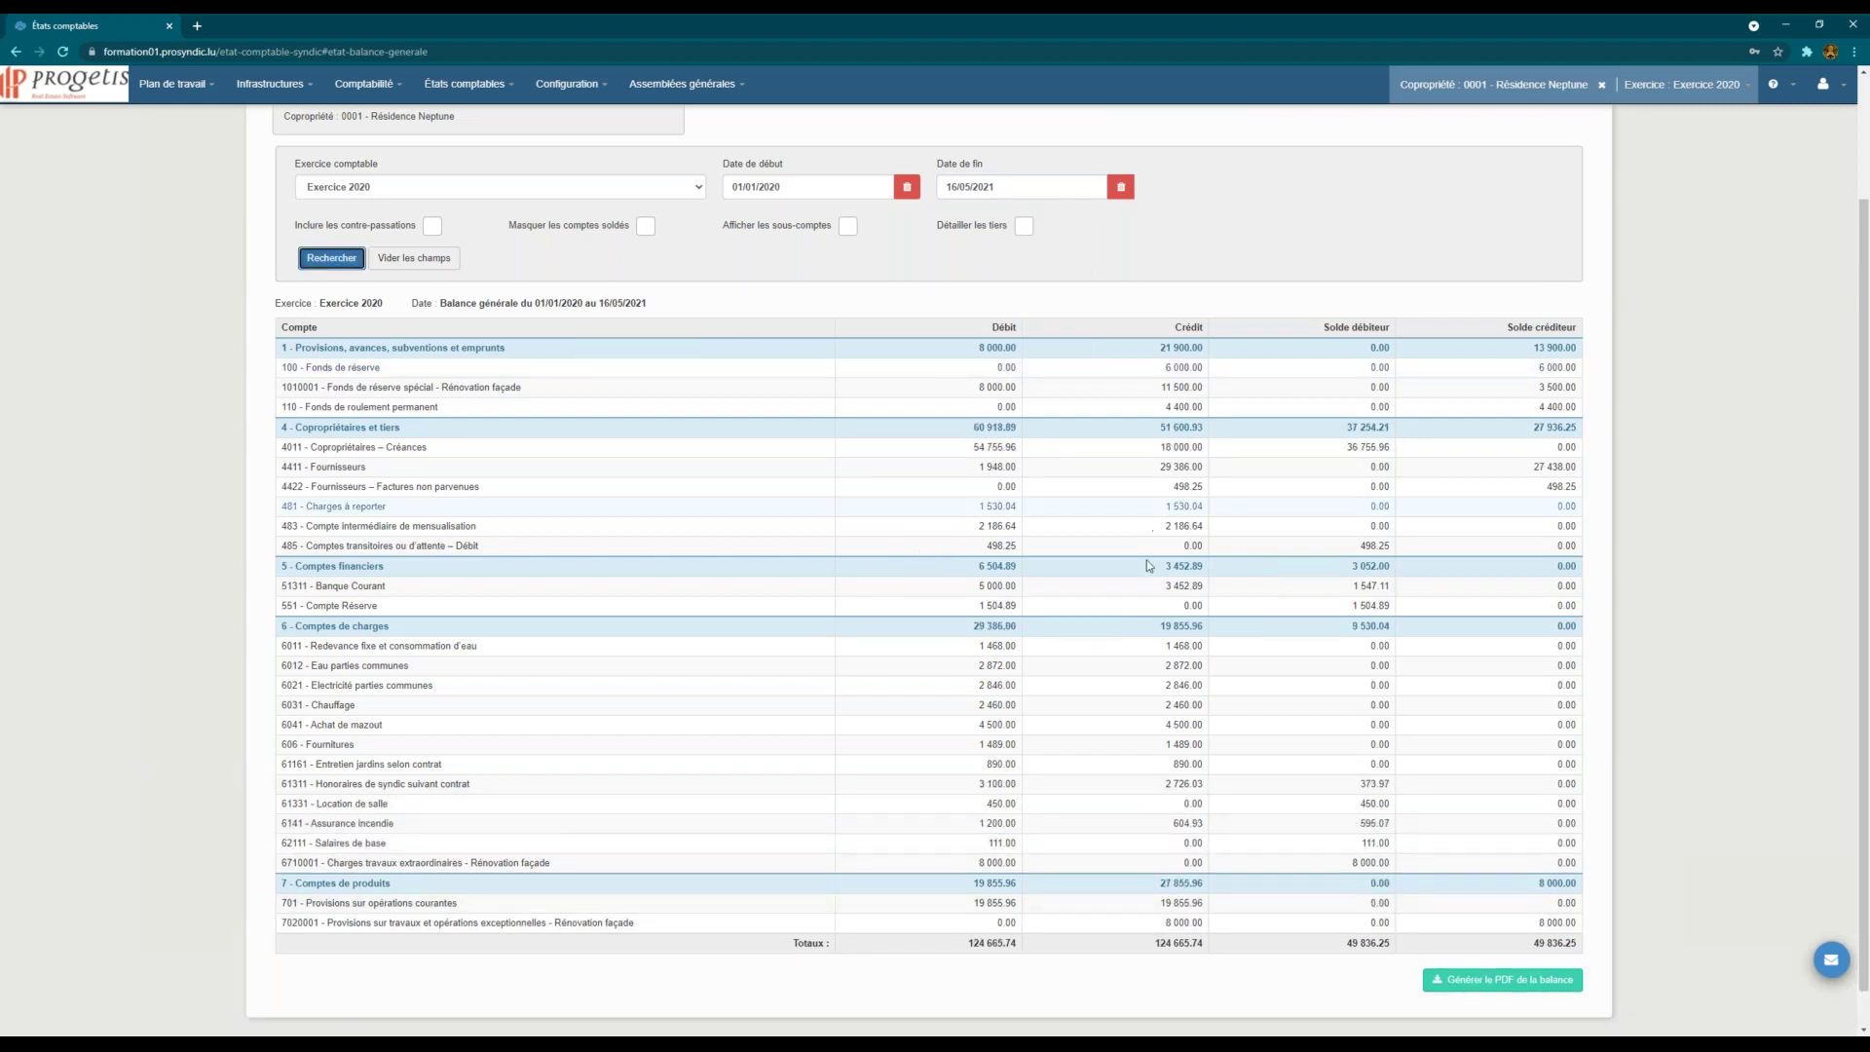
Step: Detail the third parties in the general balance and recalculate it
{"action": "scroll", "coordinate": [1147, 559], "scroll_direction": "down", "scroll_amount": 1}
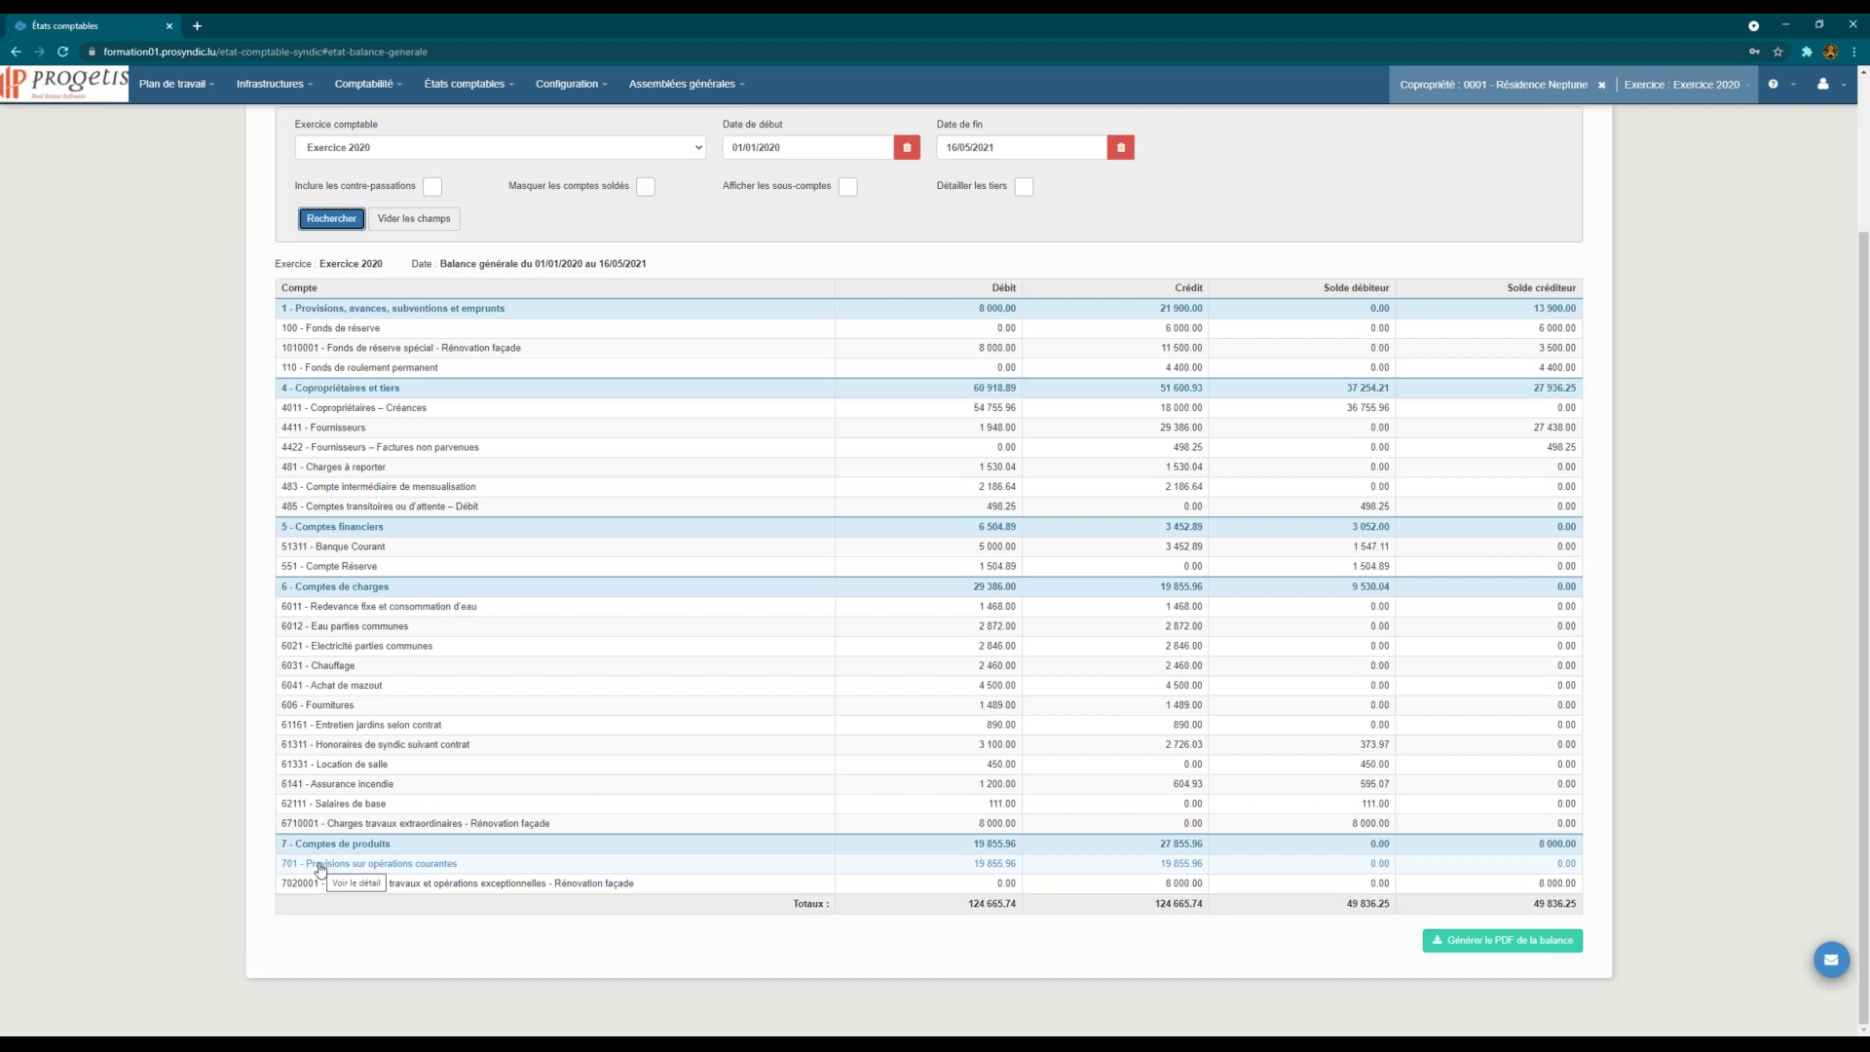
{"action": "scroll", "coordinate": [608, 487], "scroll_direction": "up", "scroll_amount": 2}
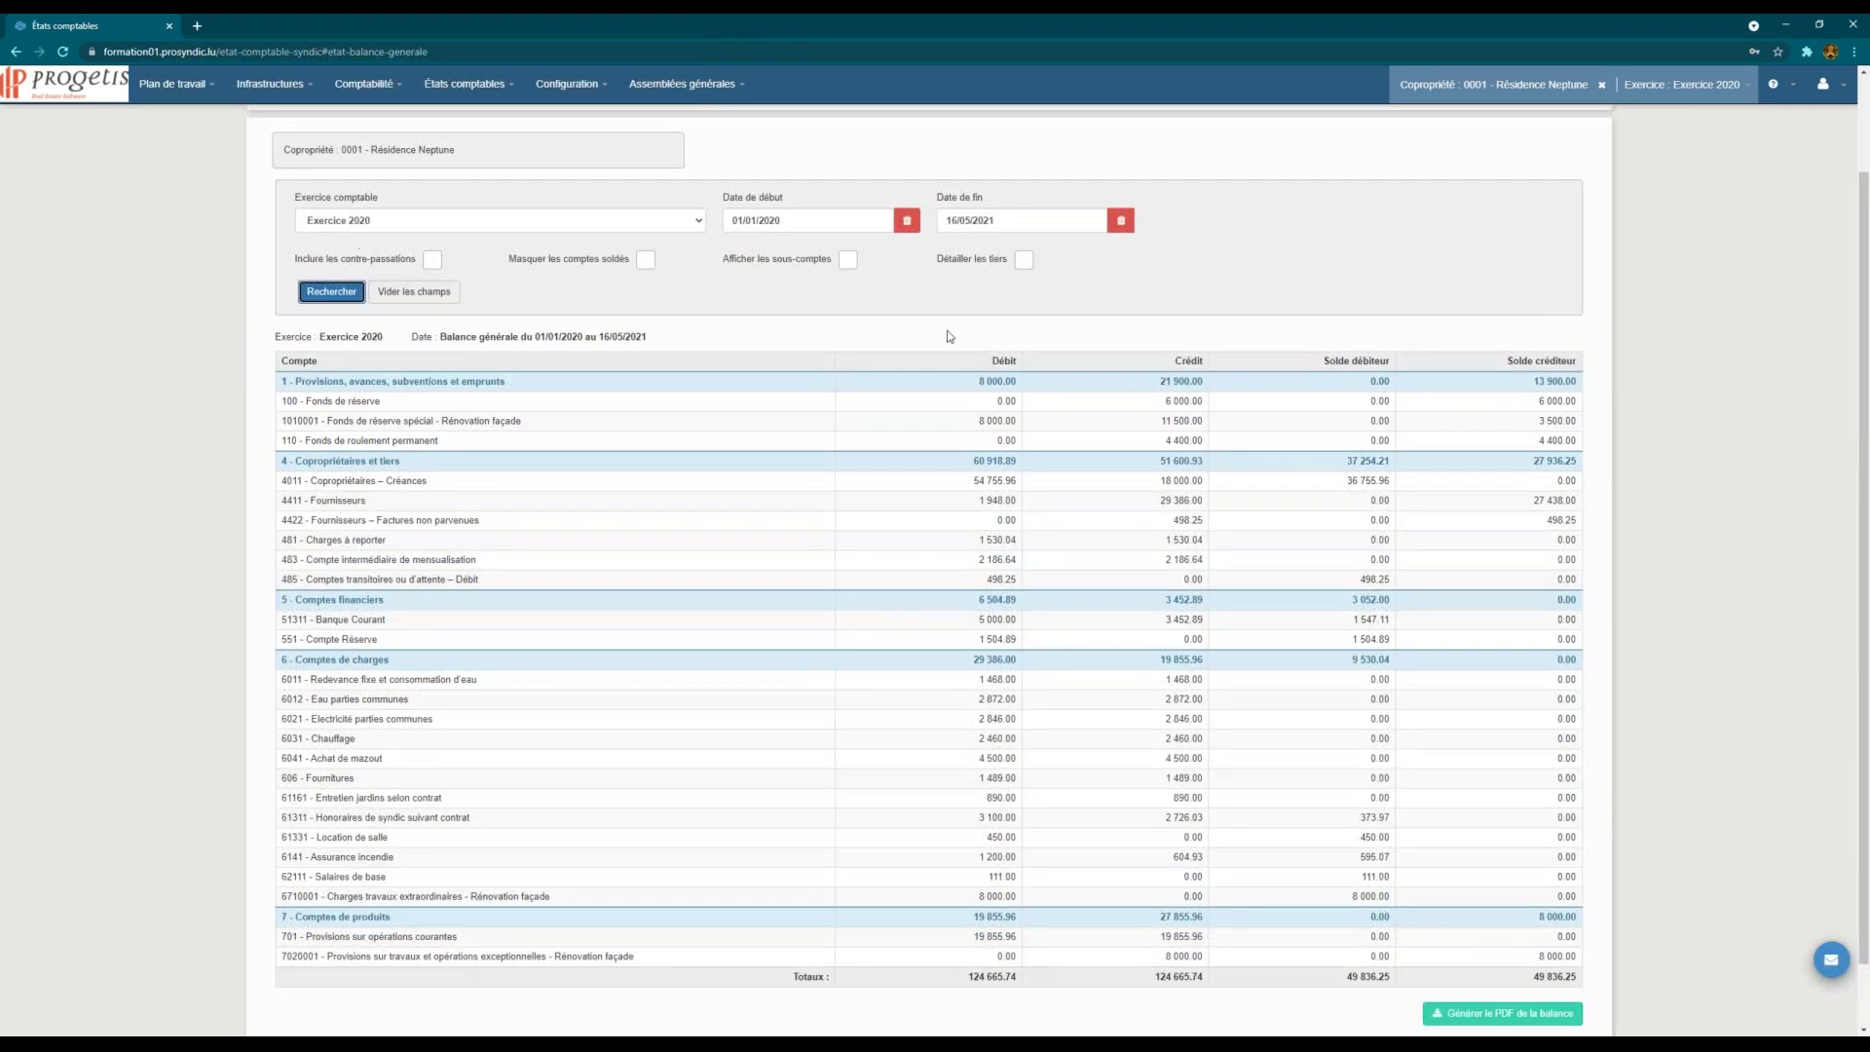
{"action": "left_click", "coordinate": [1024, 259]}
{"action": "left_click", "coordinate": [341, 294]}
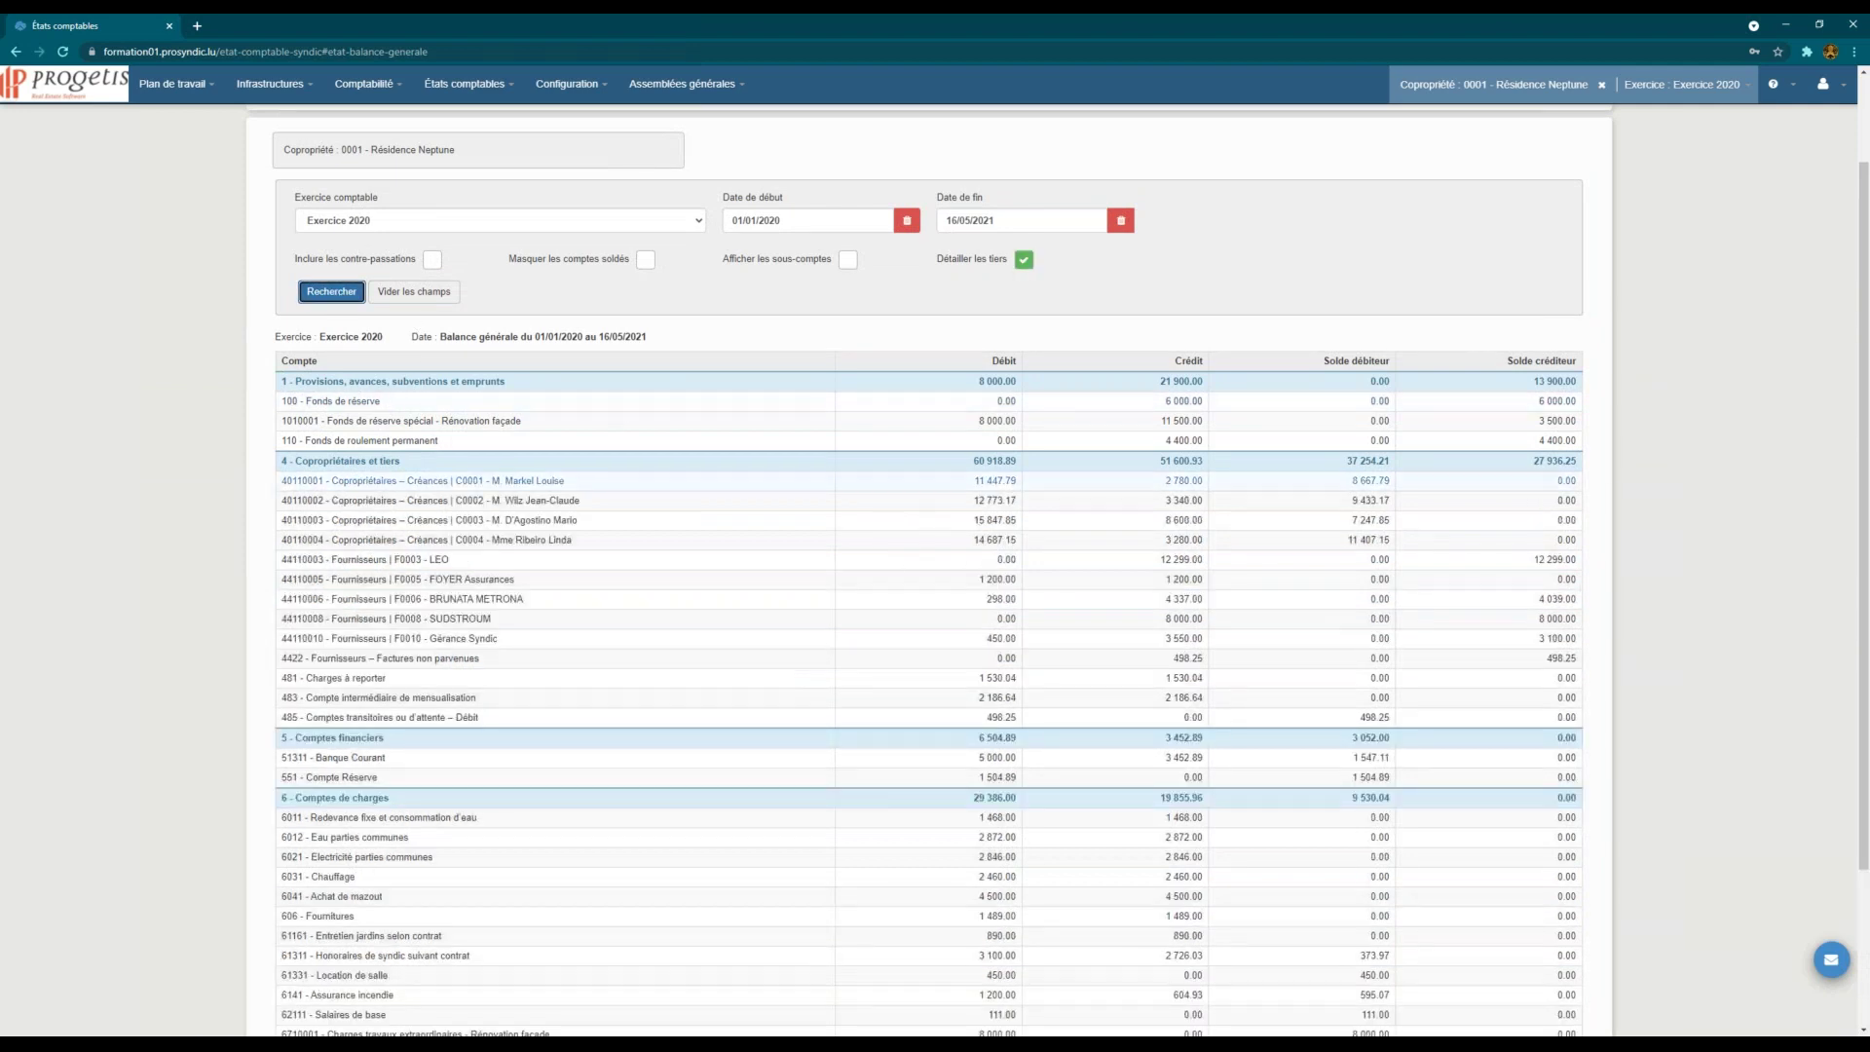
Step: Open the account details of the third co-owner and examine the dates, labels and amounts of the closing entries
{"action": "left_click", "coordinate": [531, 523]}
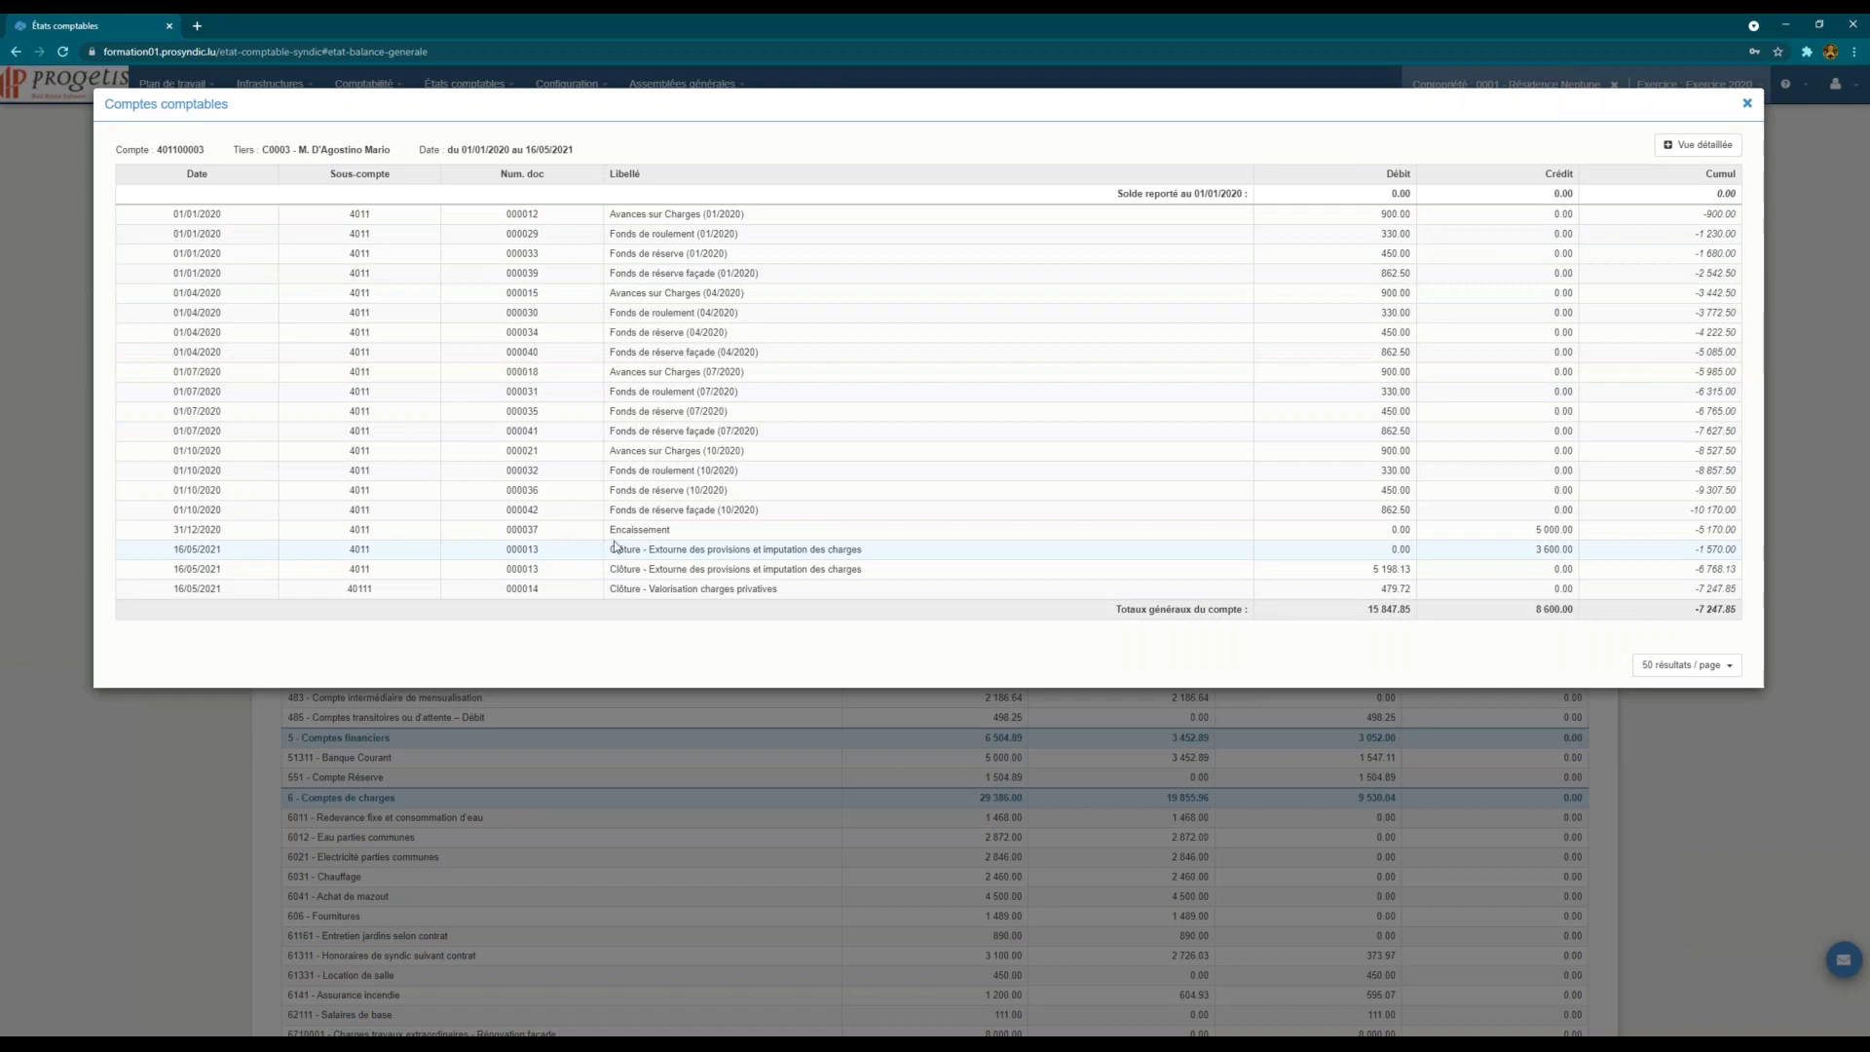
{"action": "left_click_drag", "start_coordinate": [158, 552], "coordinate": [238, 562]}
{"action": "left_click_drag", "start_coordinate": [1492, 552], "coordinate": [1569, 550]}
{"action": "left_click_drag", "start_coordinate": [1368, 569], "coordinate": [1414, 568]}
{"action": "left_click_drag", "start_coordinate": [608, 589], "coordinate": [779, 592]}
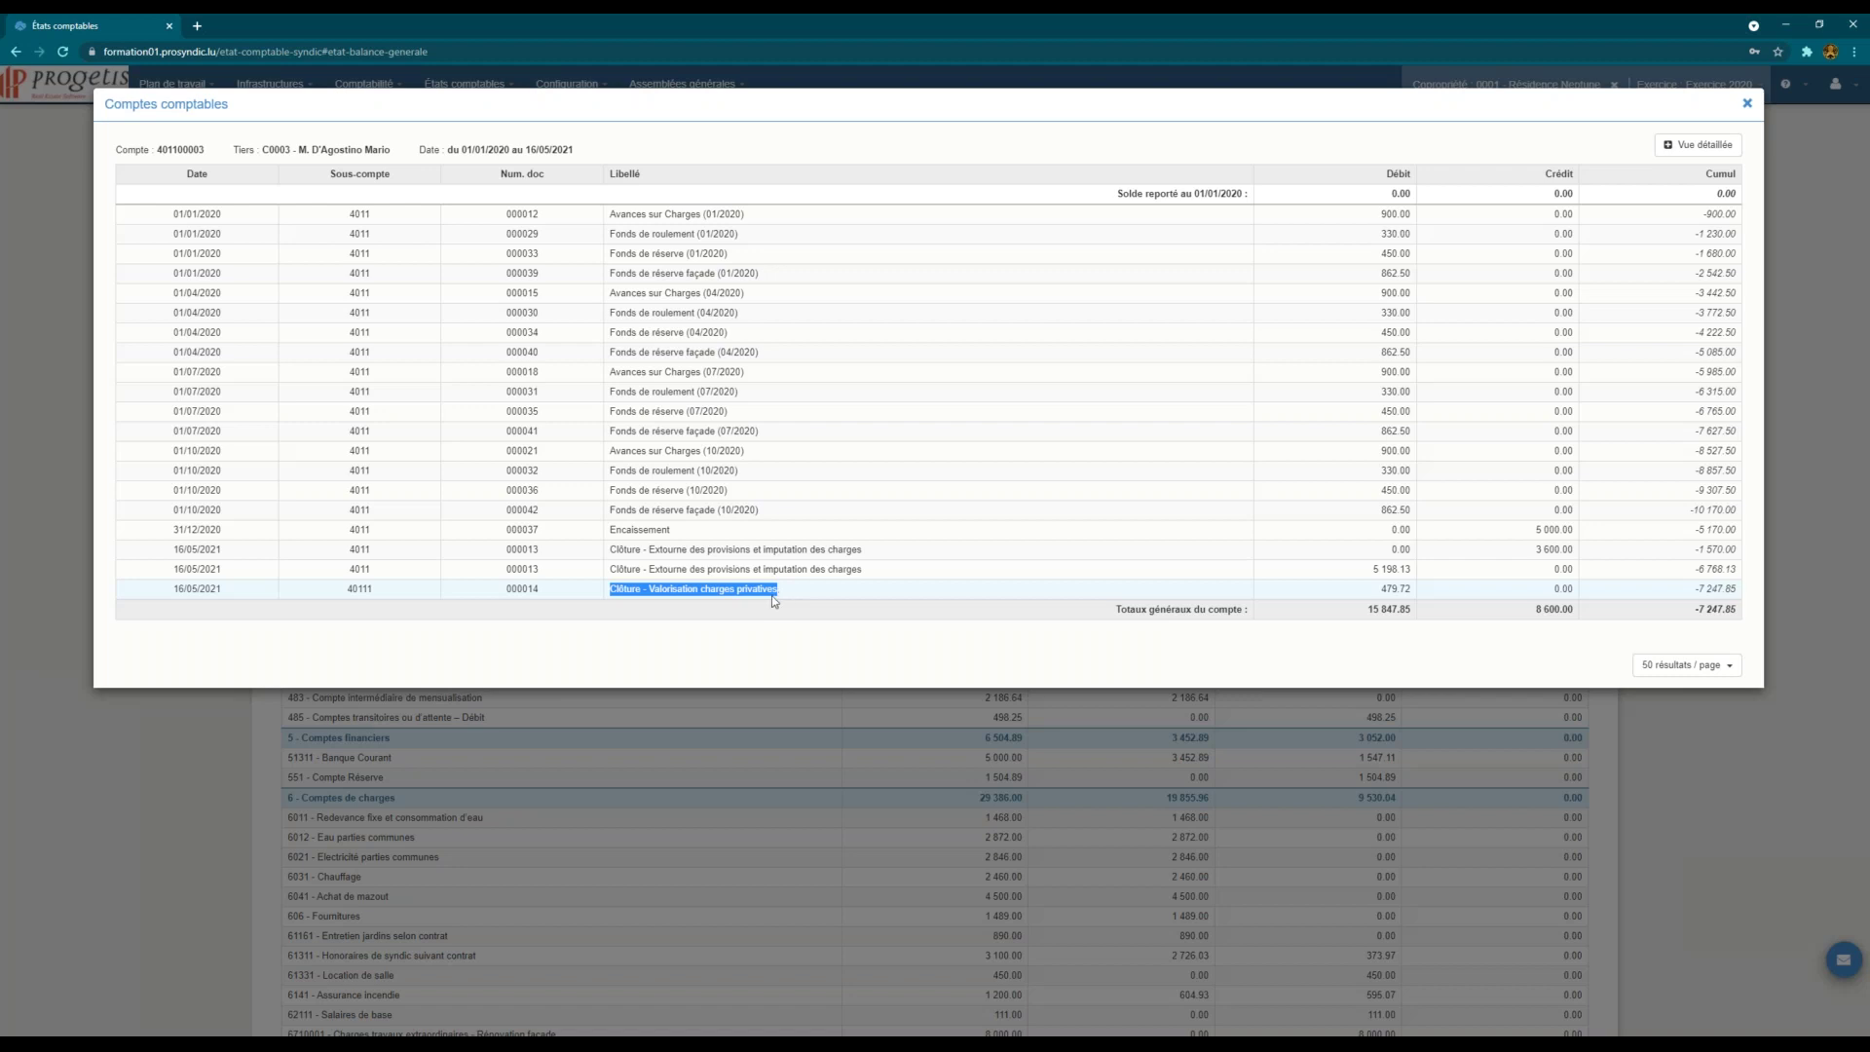
{"action": "left_click_drag", "start_coordinate": [167, 571], "coordinate": [231, 575]}
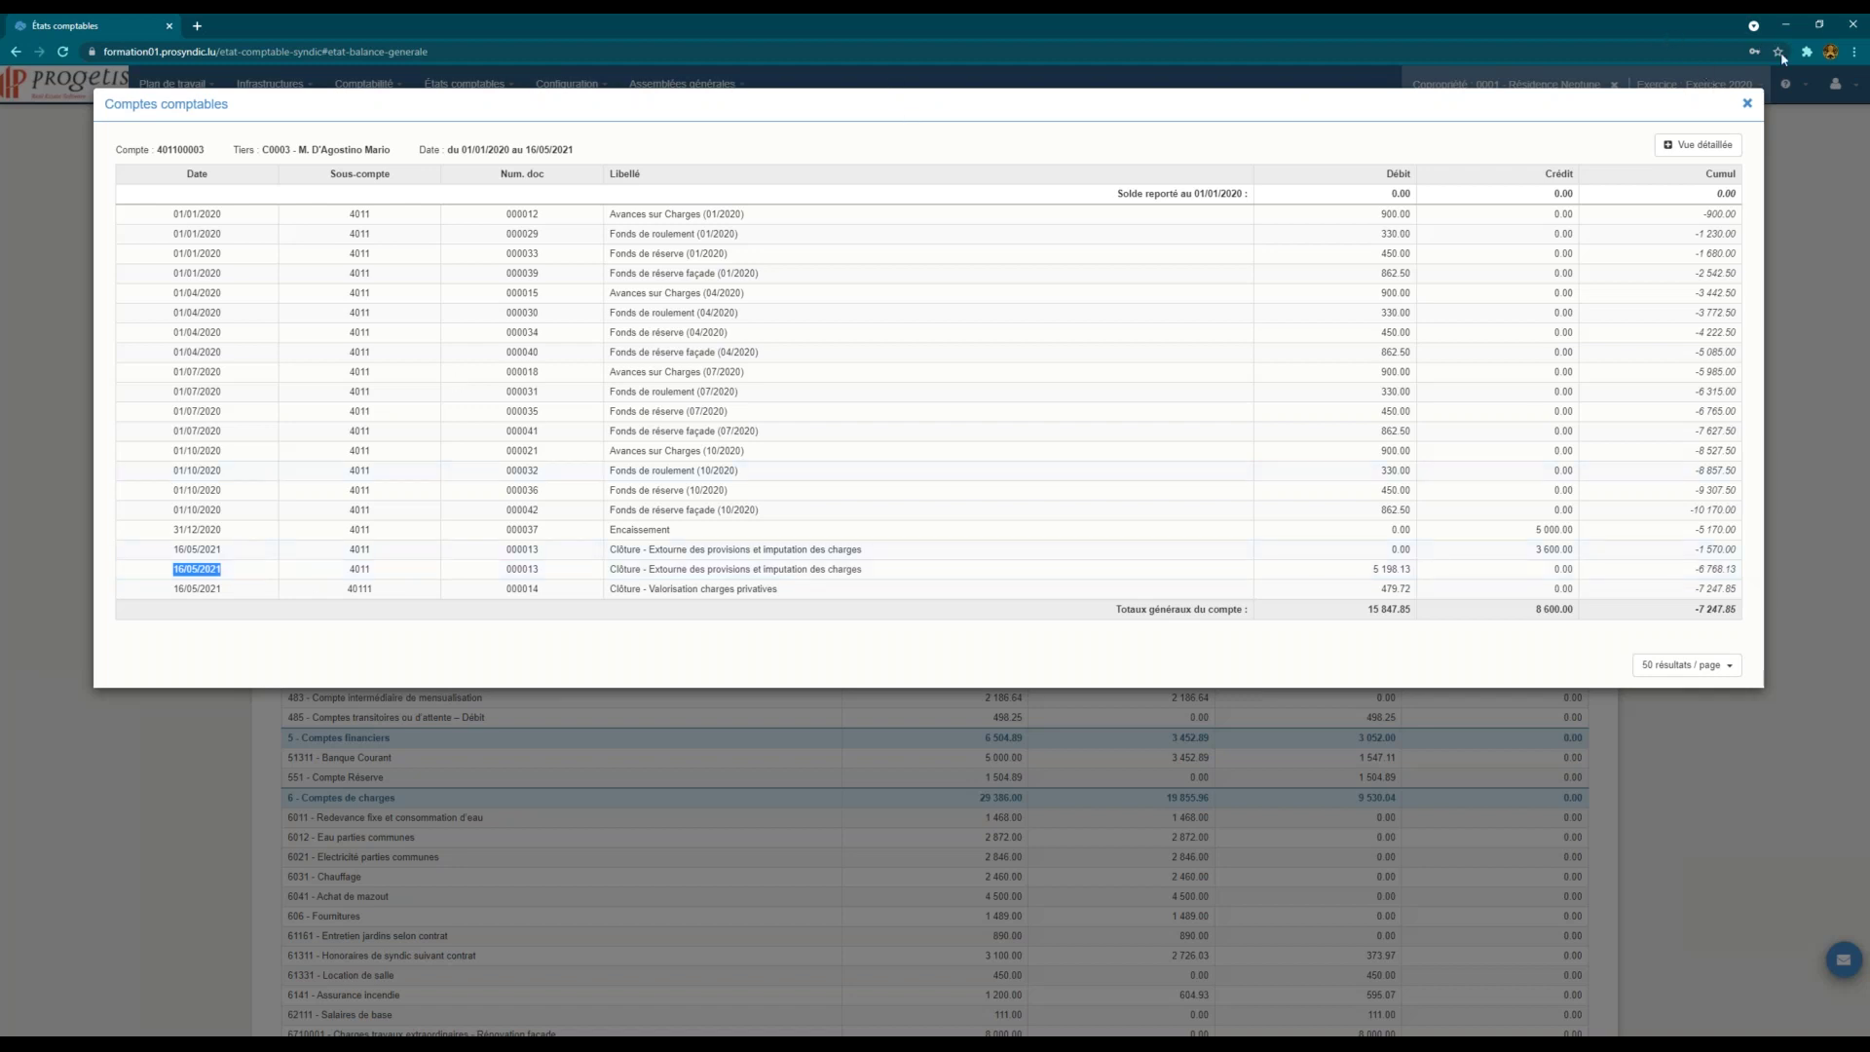
Step: Close the co-owner's account details and switch the working accounting year to Exercice 2021
{"action": "left_click", "coordinate": [1746, 103]}
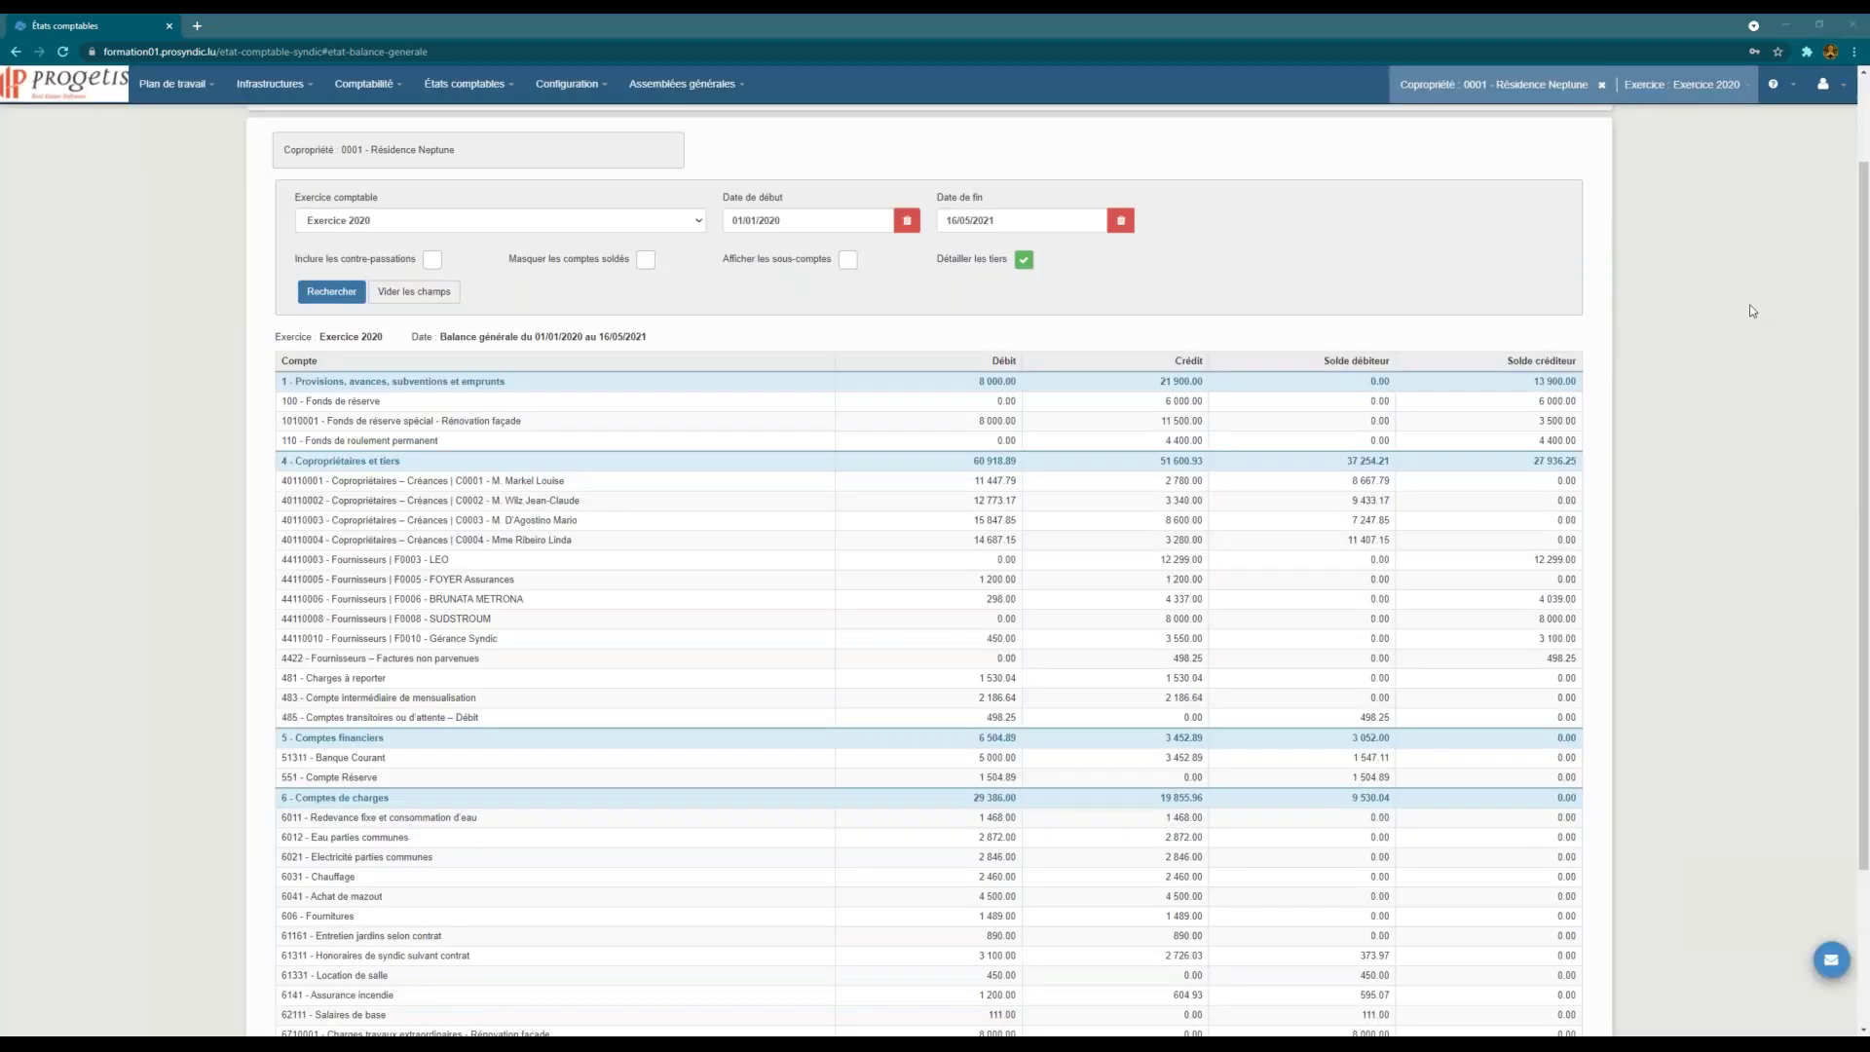
{"action": "left_click", "coordinate": [1699, 85]}
{"action": "left_click", "coordinate": [1446, 195]}
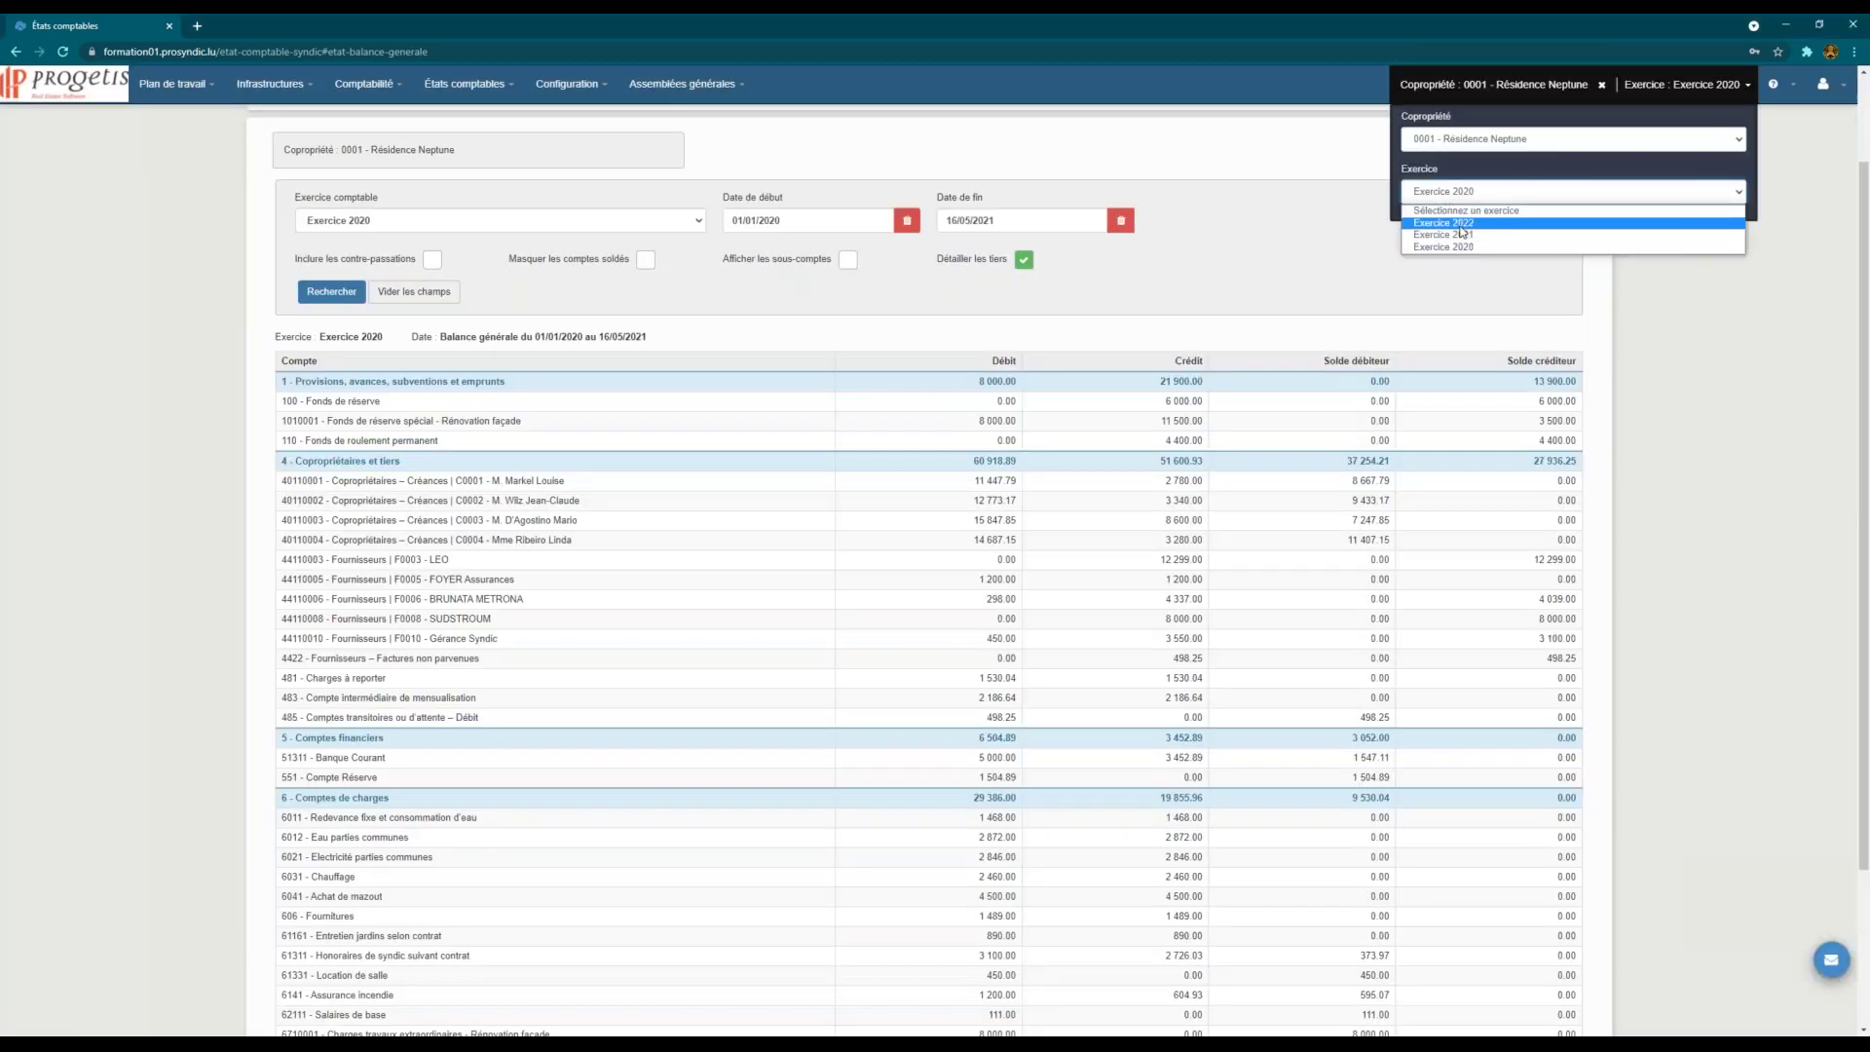
{"action": "left_click", "coordinate": [1456, 235]}
Step: Open the miscellaneous operations and examine the date and account 701 line of the closing entry for provision reversal and charge allocation
{"action": "left_click", "coordinate": [387, 85]}
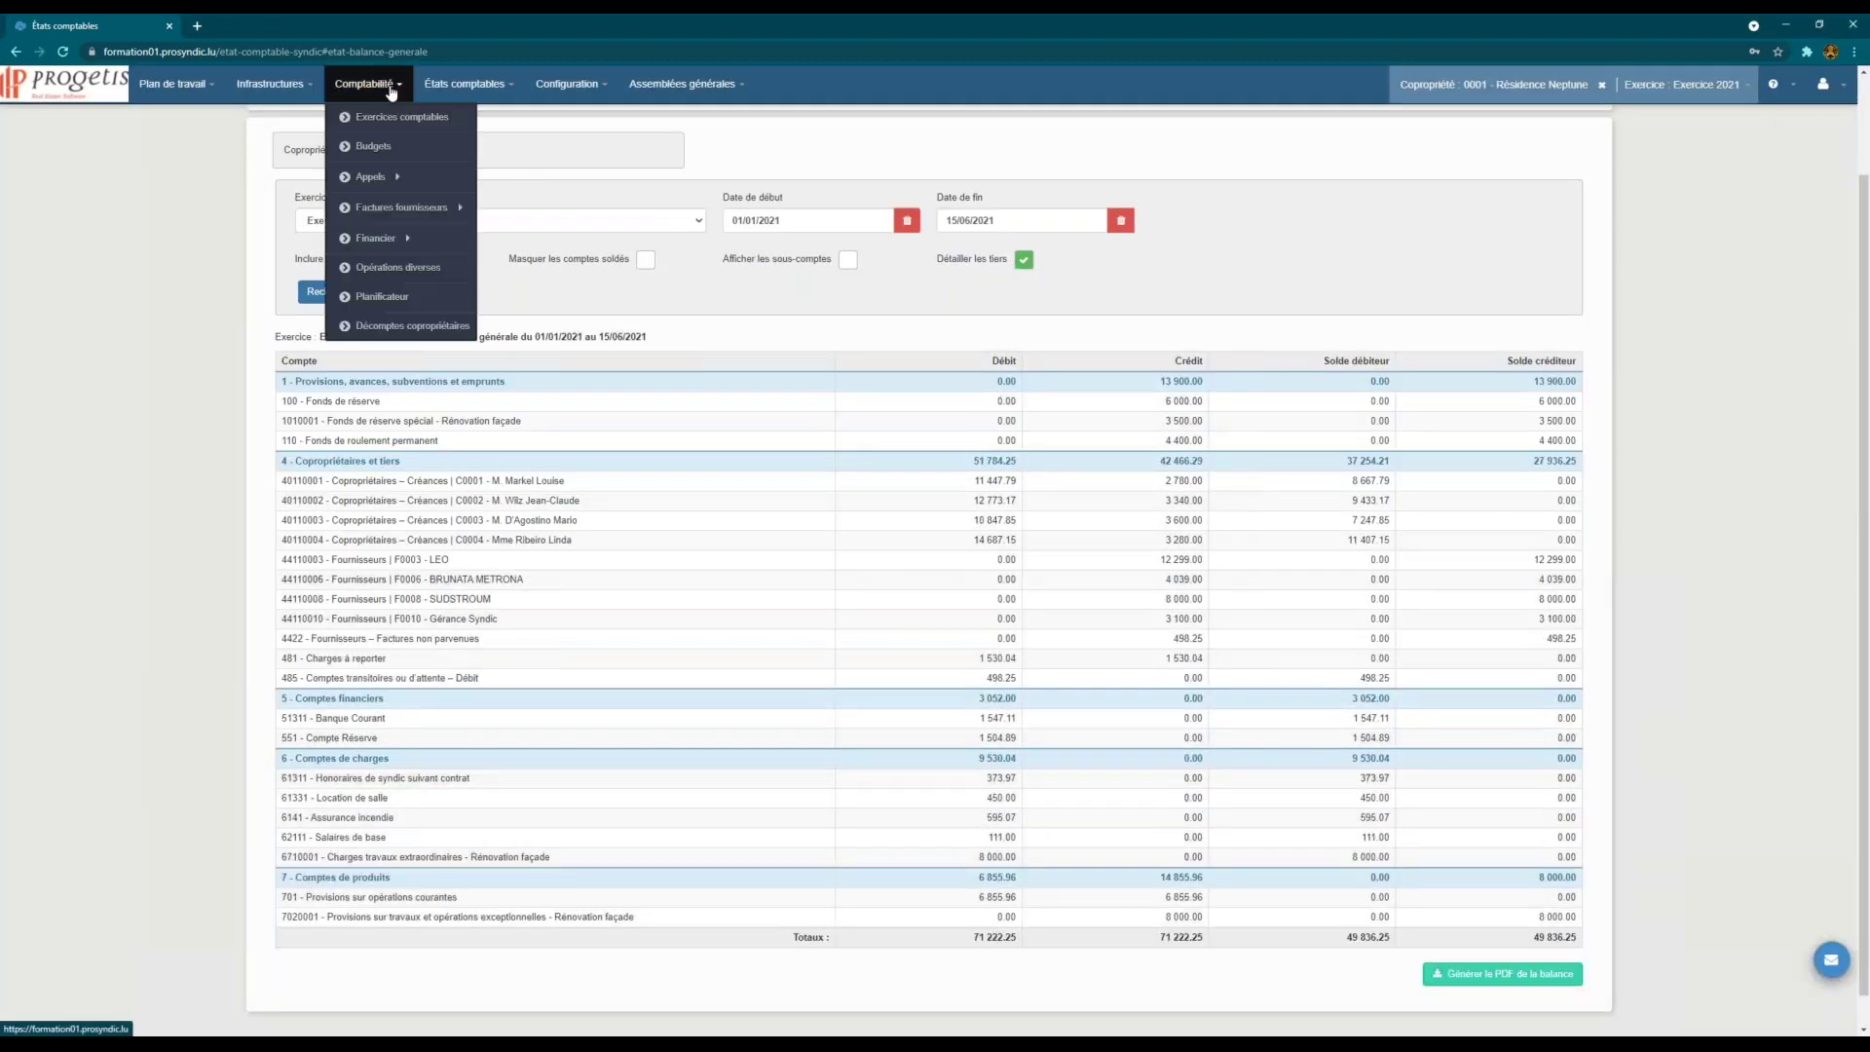
{"action": "left_click", "coordinate": [409, 267]}
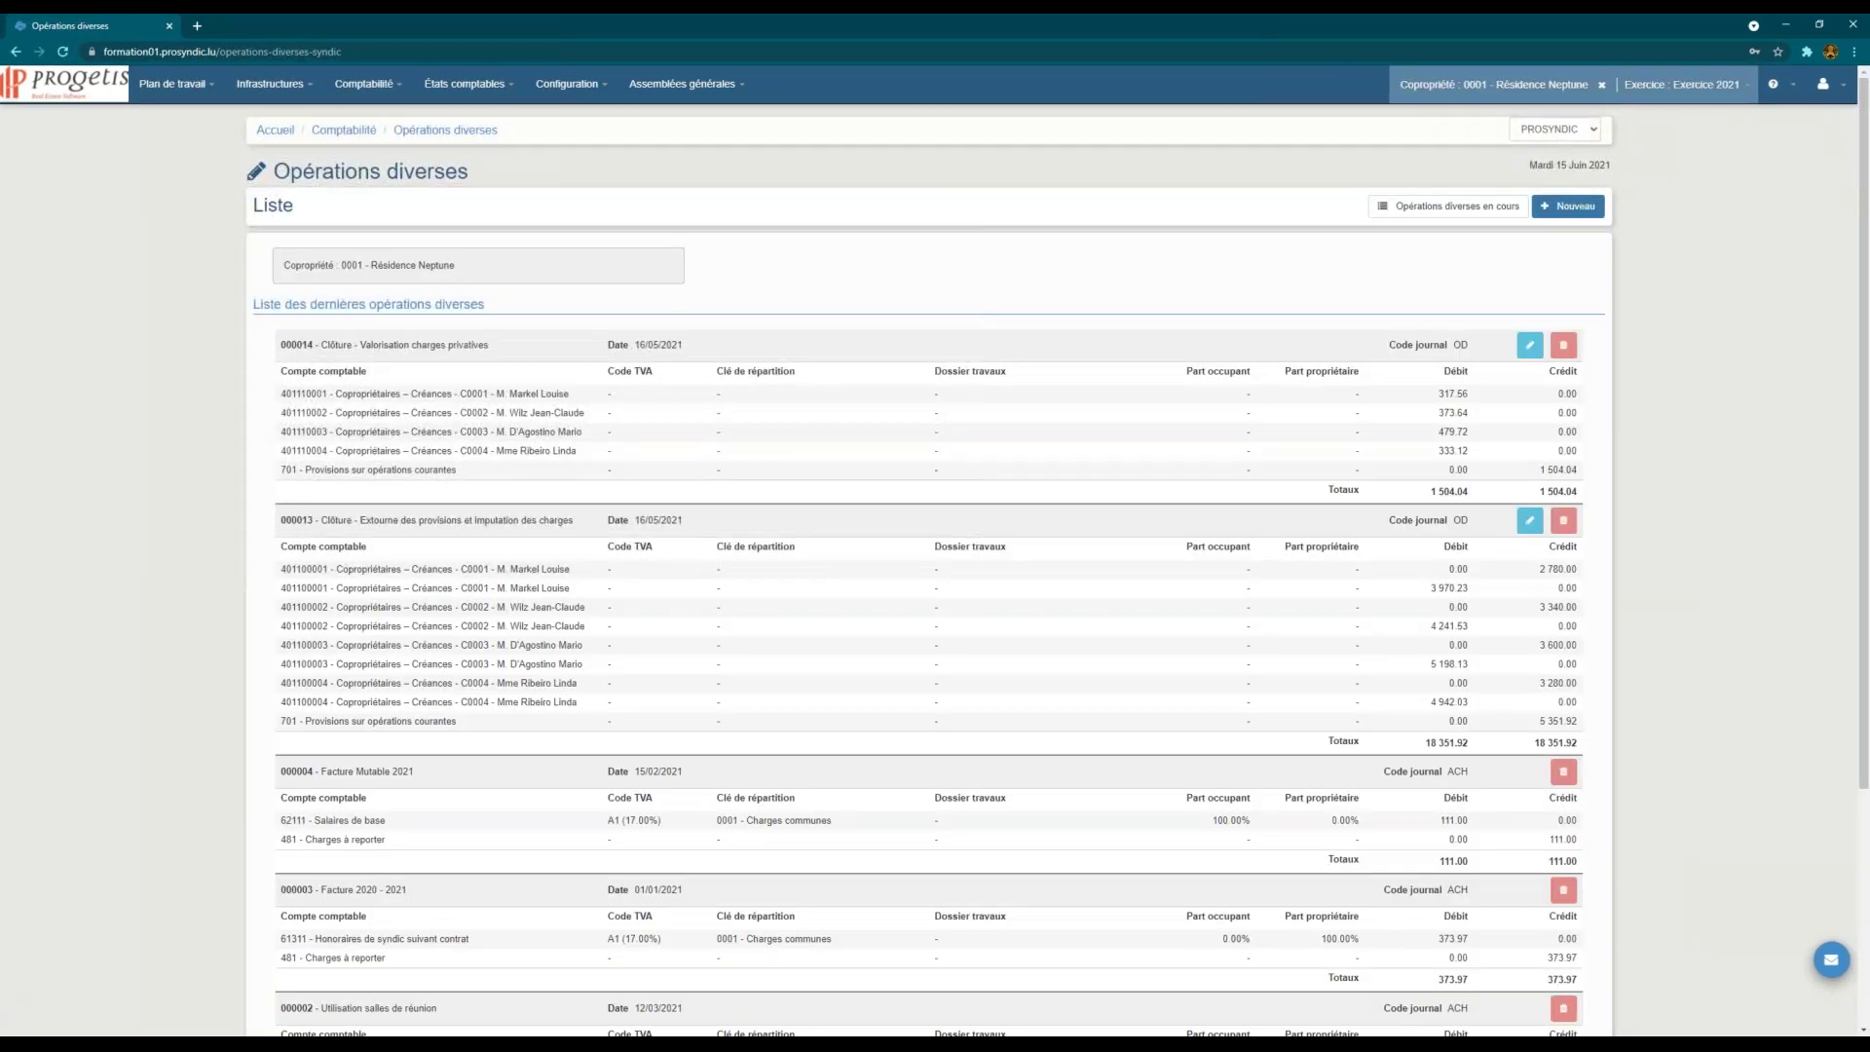
{"action": "scroll", "coordinate": [400, 602], "scroll_direction": "down", "scroll_amount": 3}
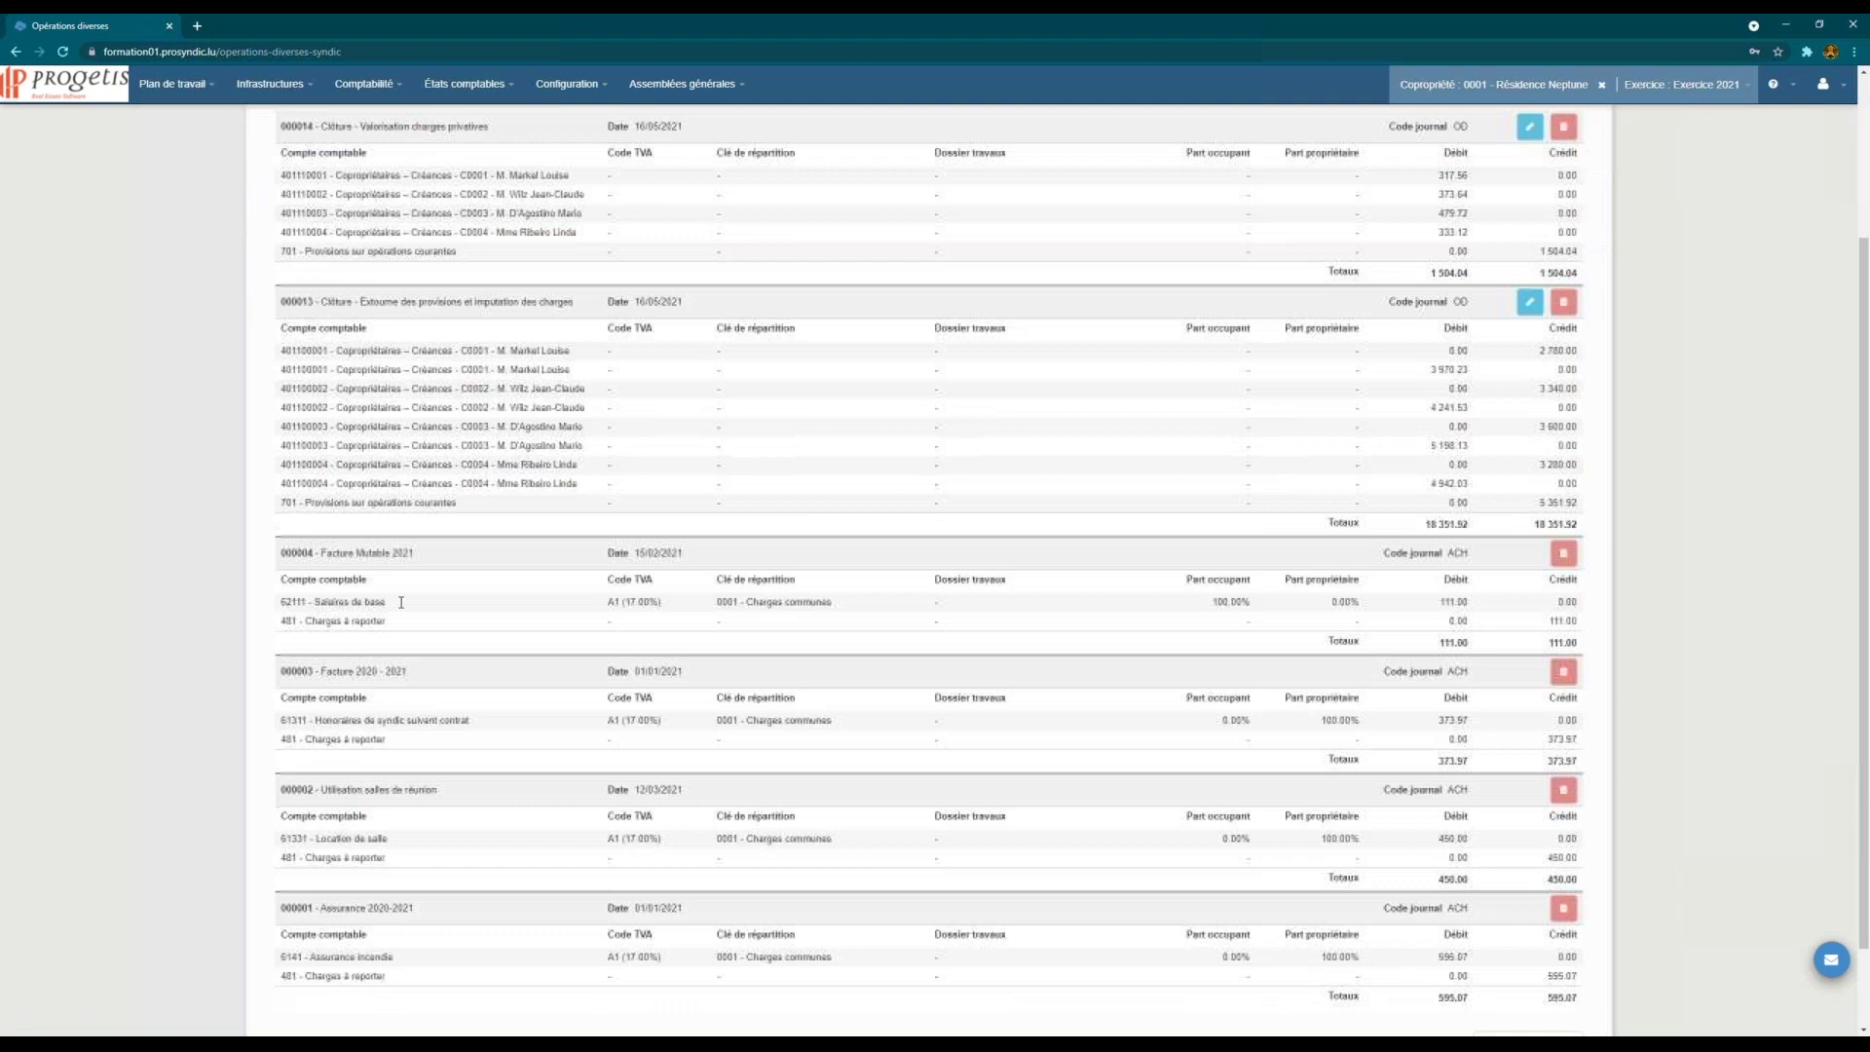
{"action": "scroll", "coordinate": [646, 465], "scroll_direction": "up", "scroll_amount": 2}
{"action": "left_click_drag", "start_coordinate": [639, 450], "coordinate": [683, 448]}
{"action": "left_click", "coordinate": [682, 448]}
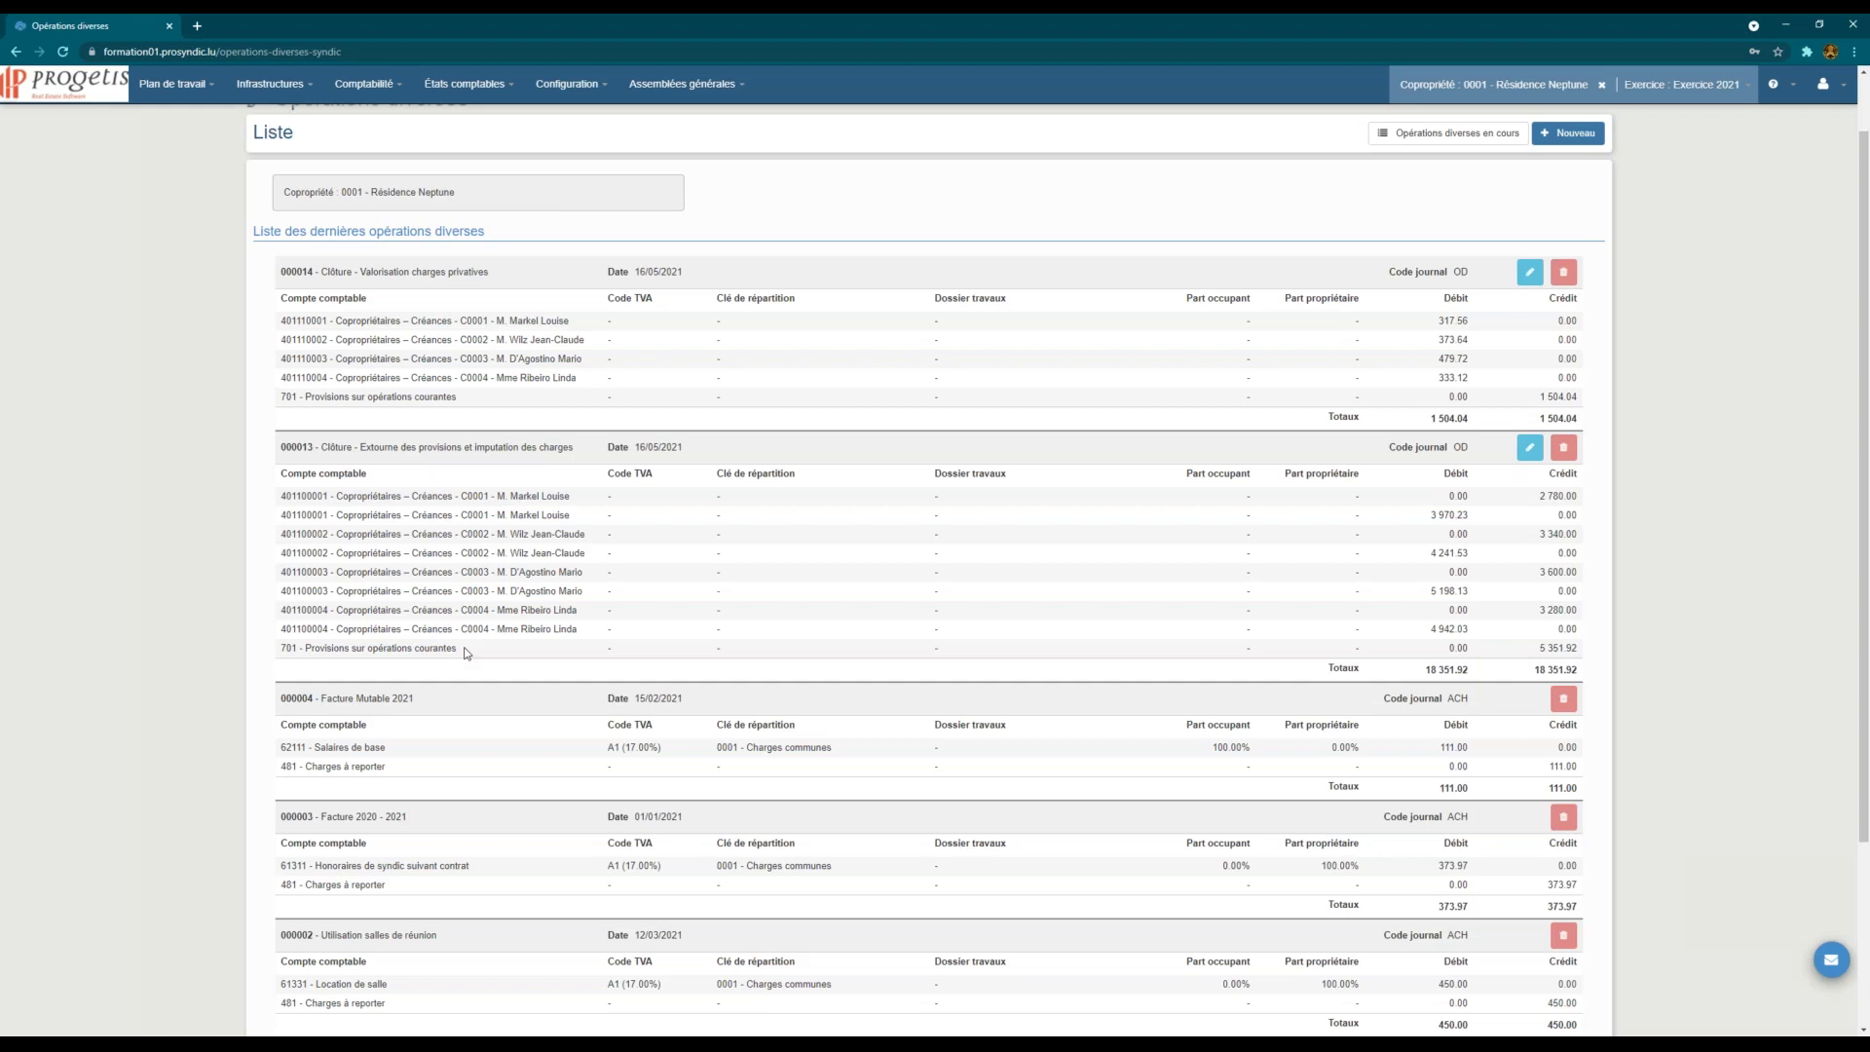
{"action": "left_click_drag", "start_coordinate": [349, 649], "coordinate": [463, 667]}
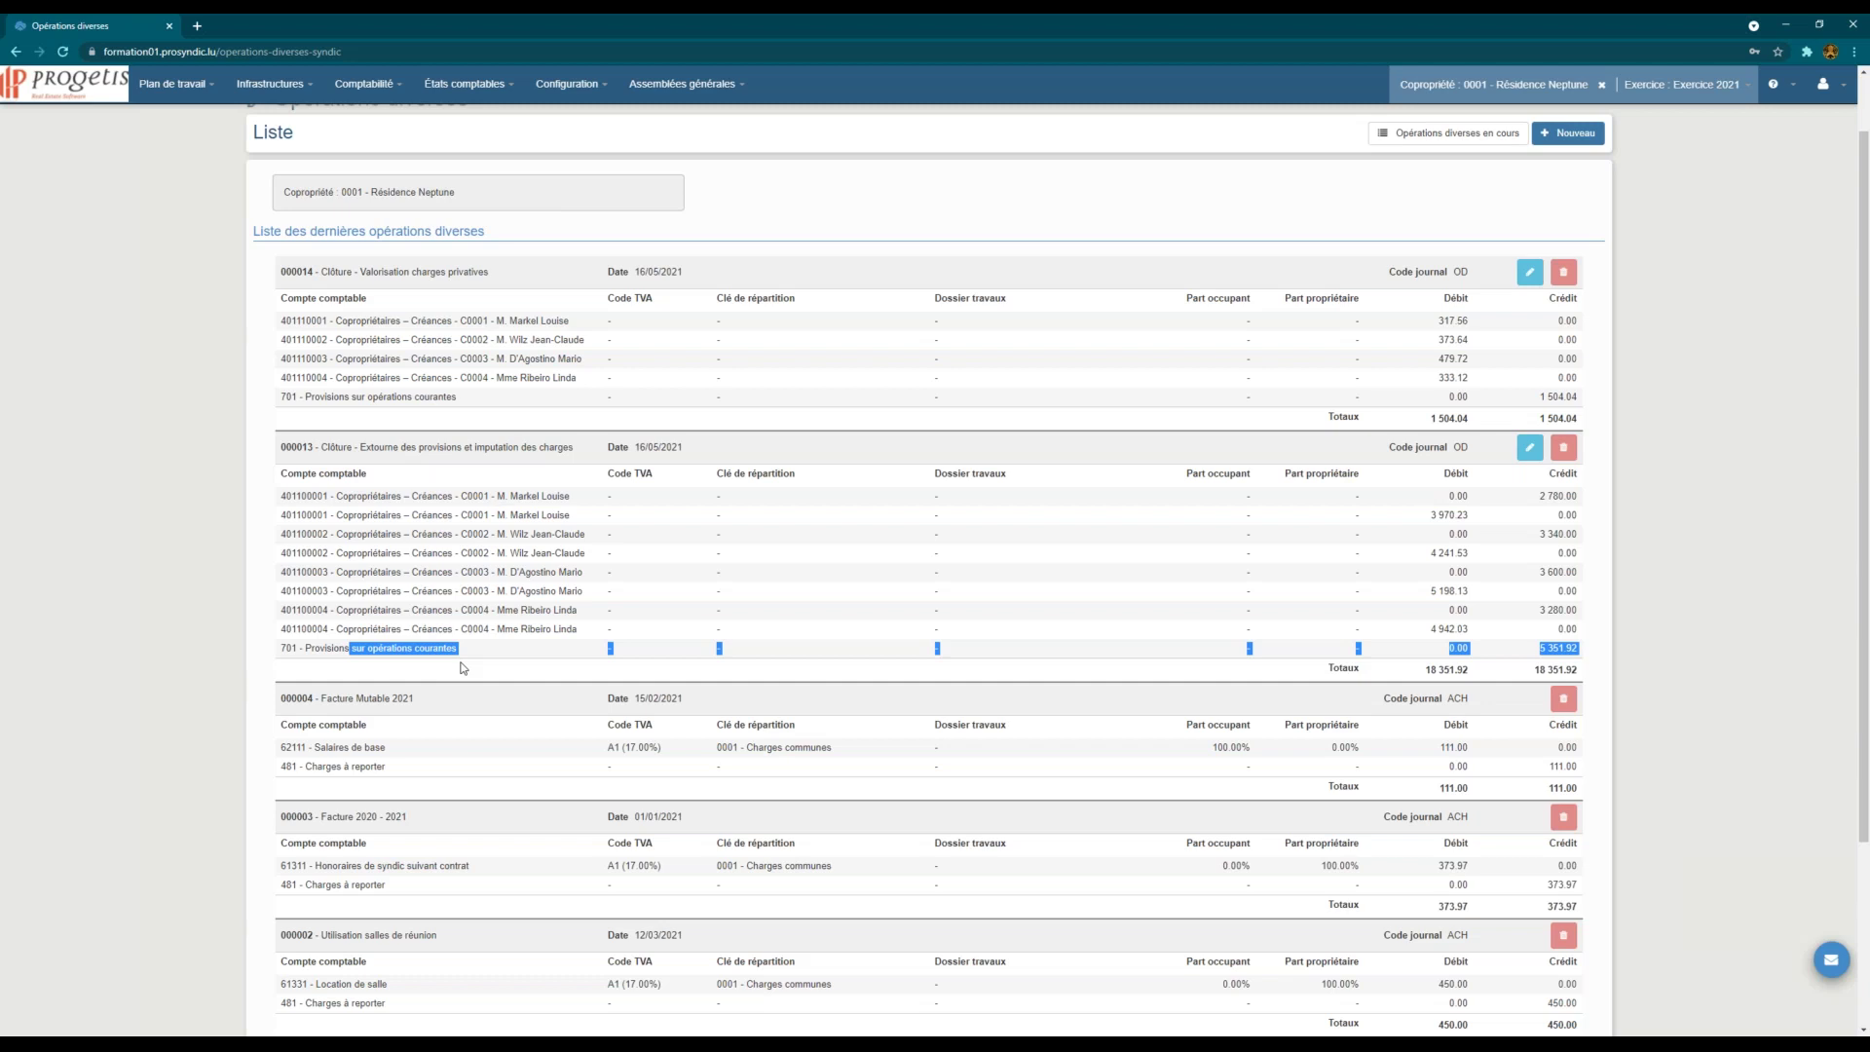
{"action": "left_click", "coordinate": [510, 645]}
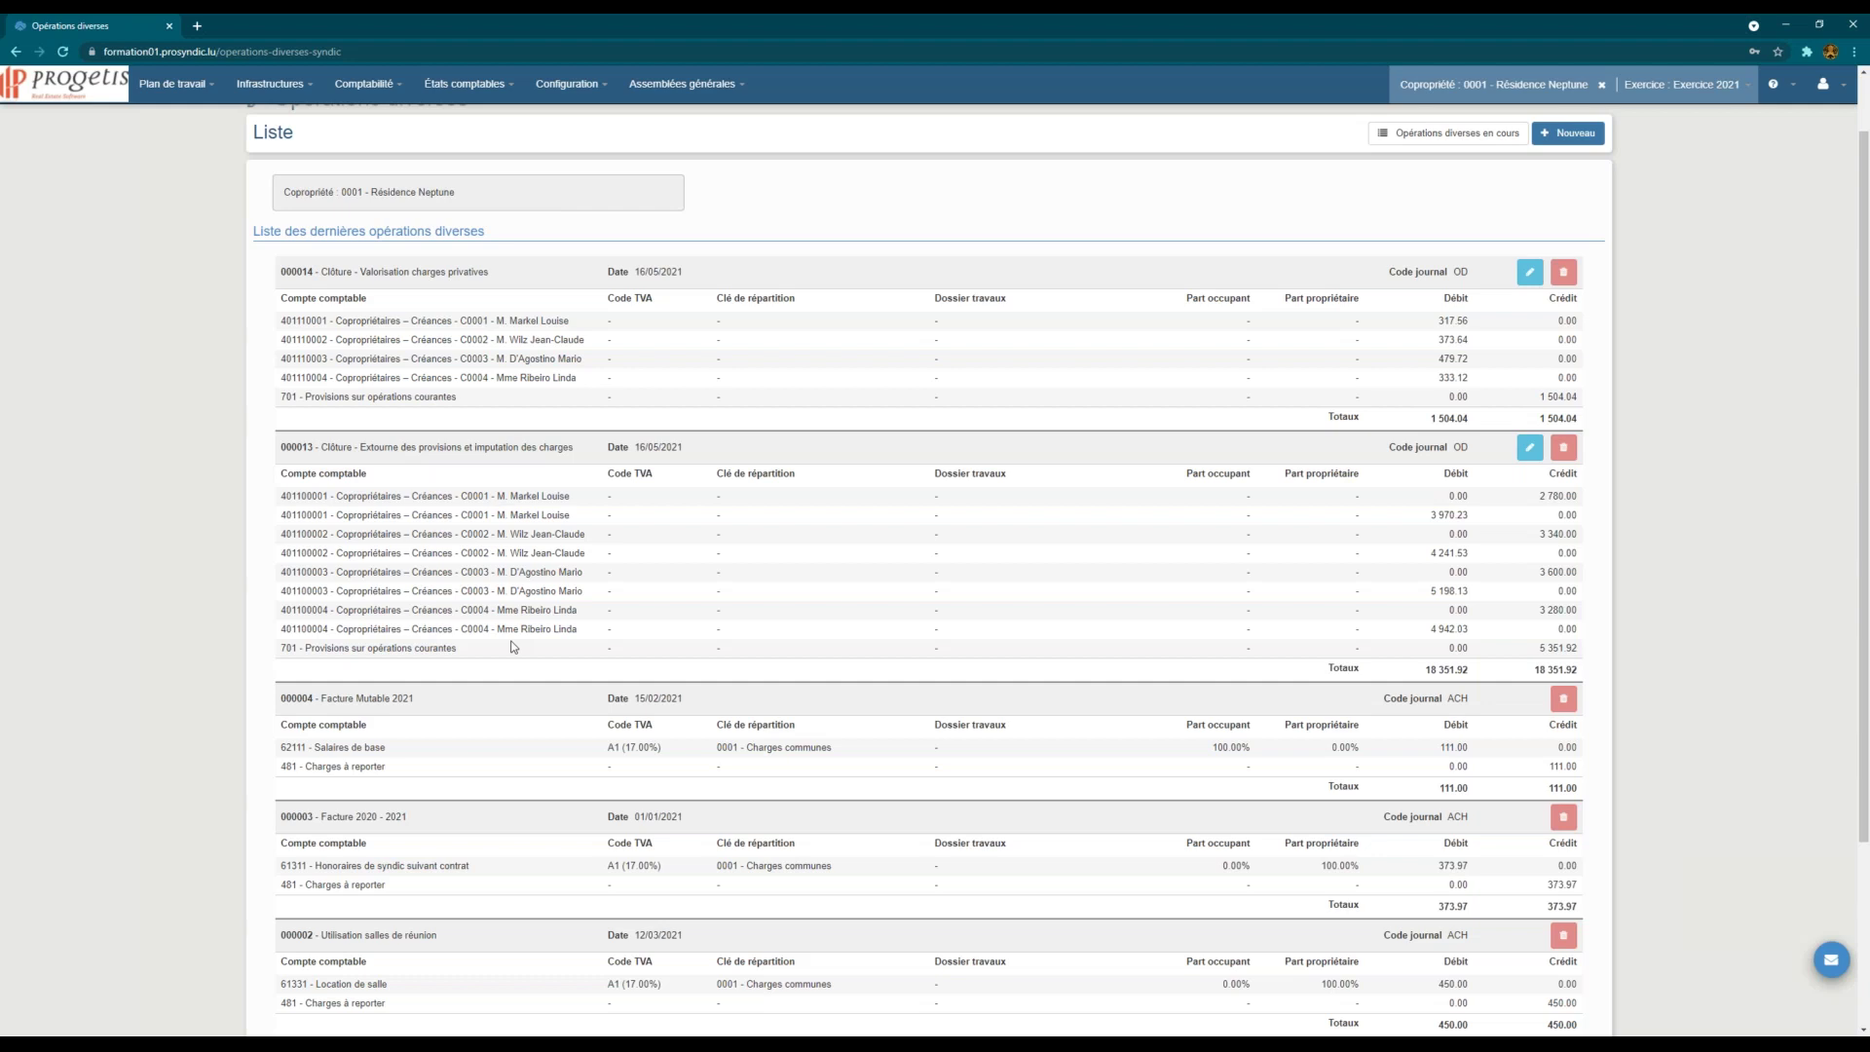
{"action": "scroll", "coordinate": [513, 647], "scroll_direction": "up", "scroll_amount": 1}
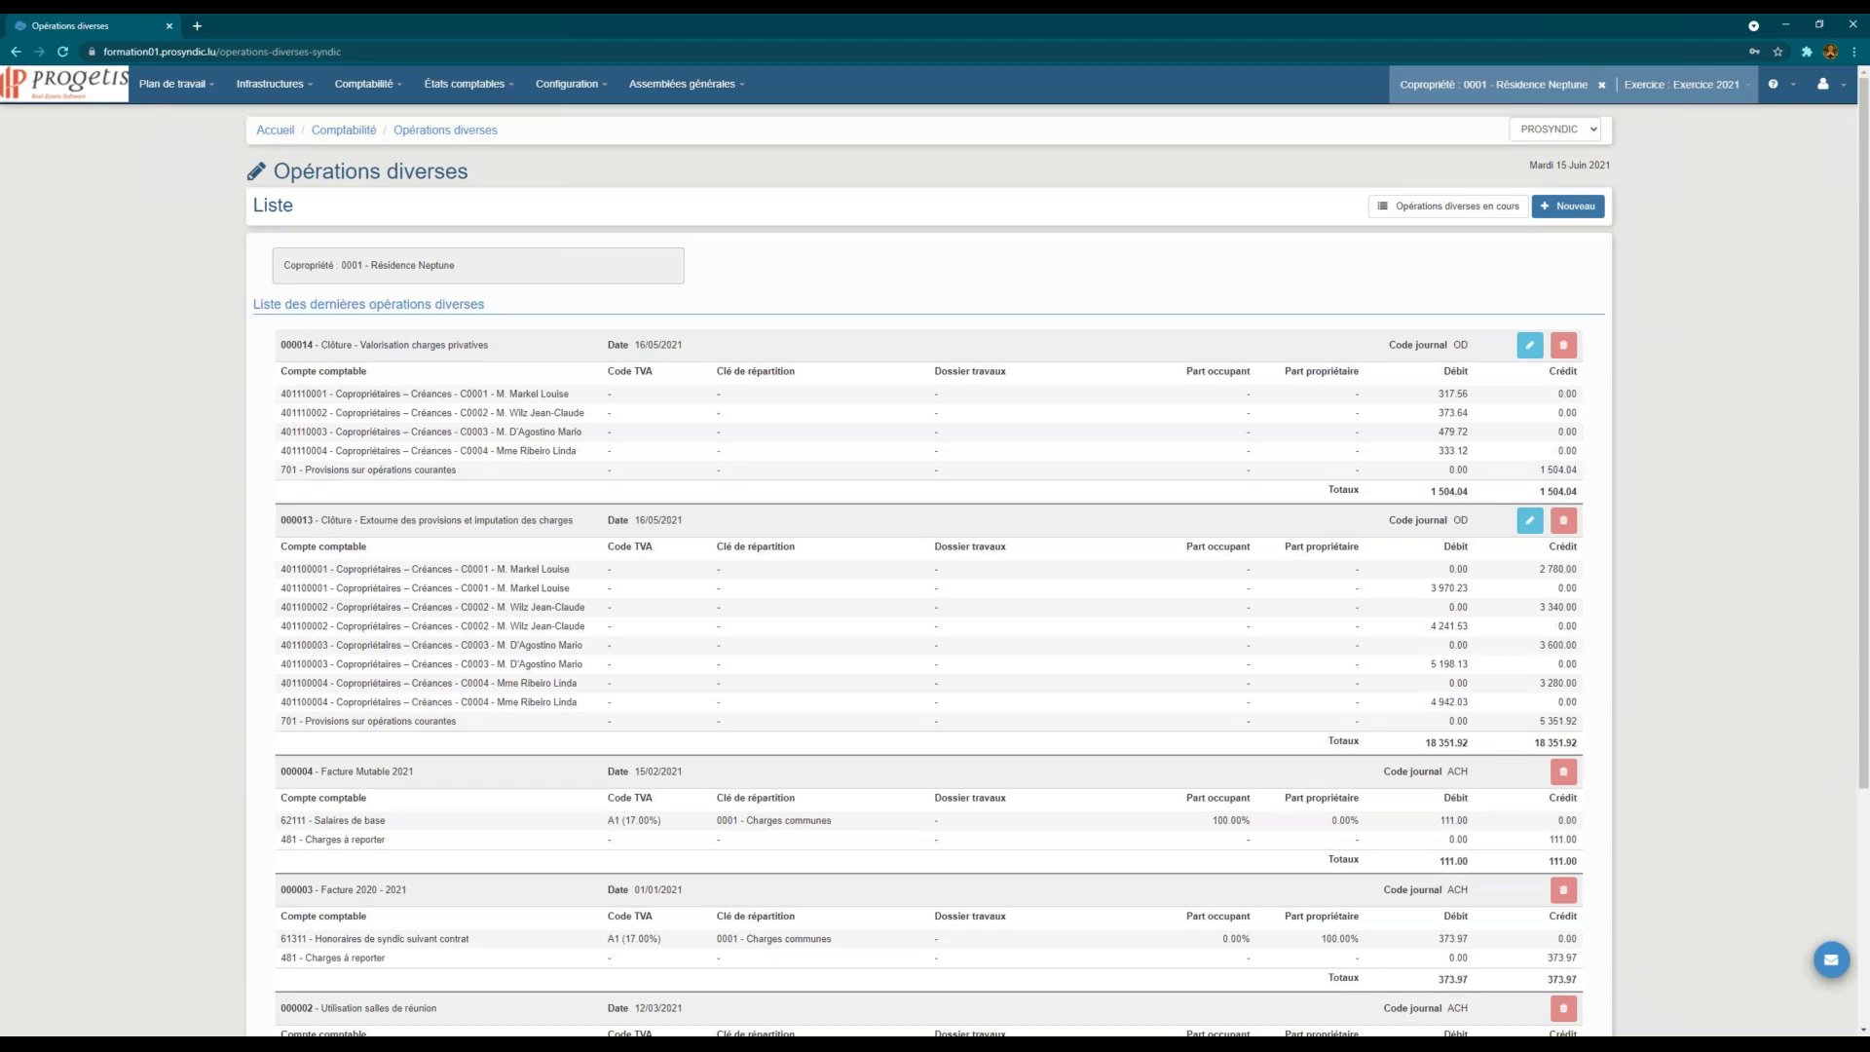
Step: Open the regularisation settings of Exercice 2020, cancel its common-charge regularisation and run it again
{"action": "left_click", "coordinate": [382, 88]}
{"action": "left_click", "coordinate": [370, 144]}
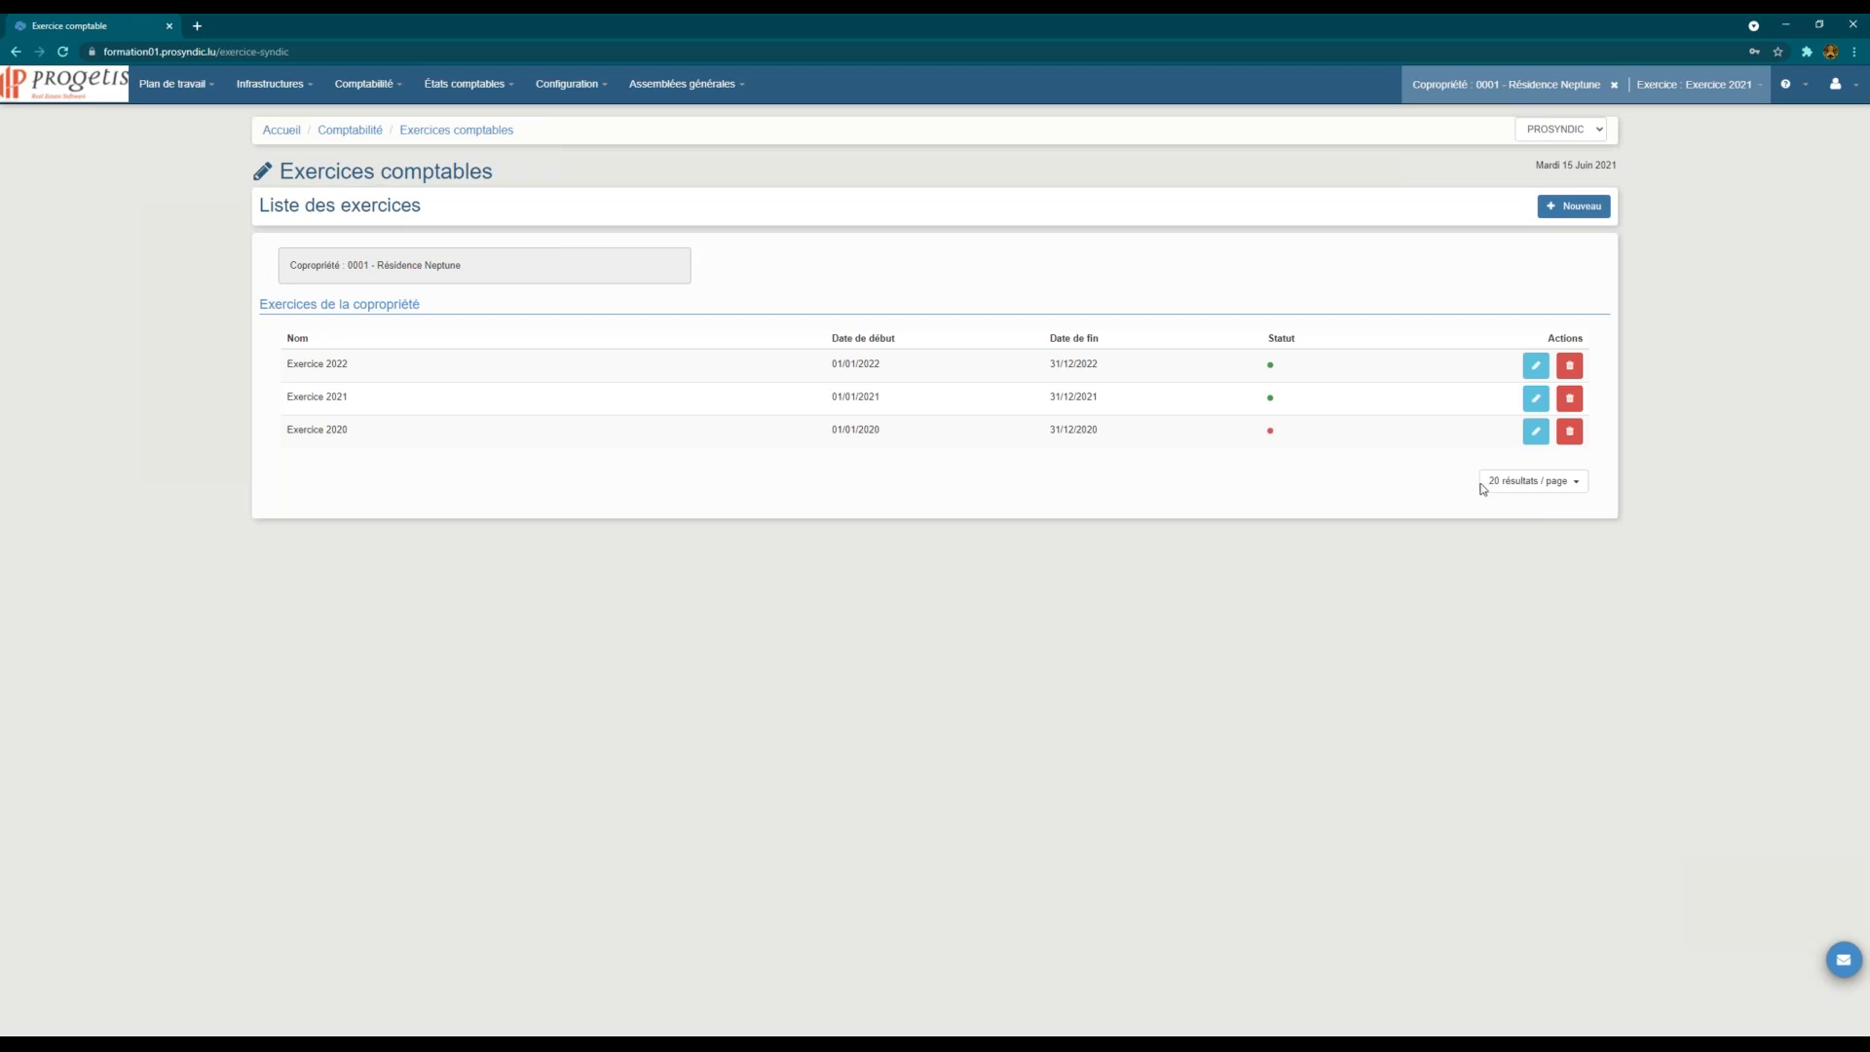
{"action": "left_click", "coordinate": [1536, 432]}
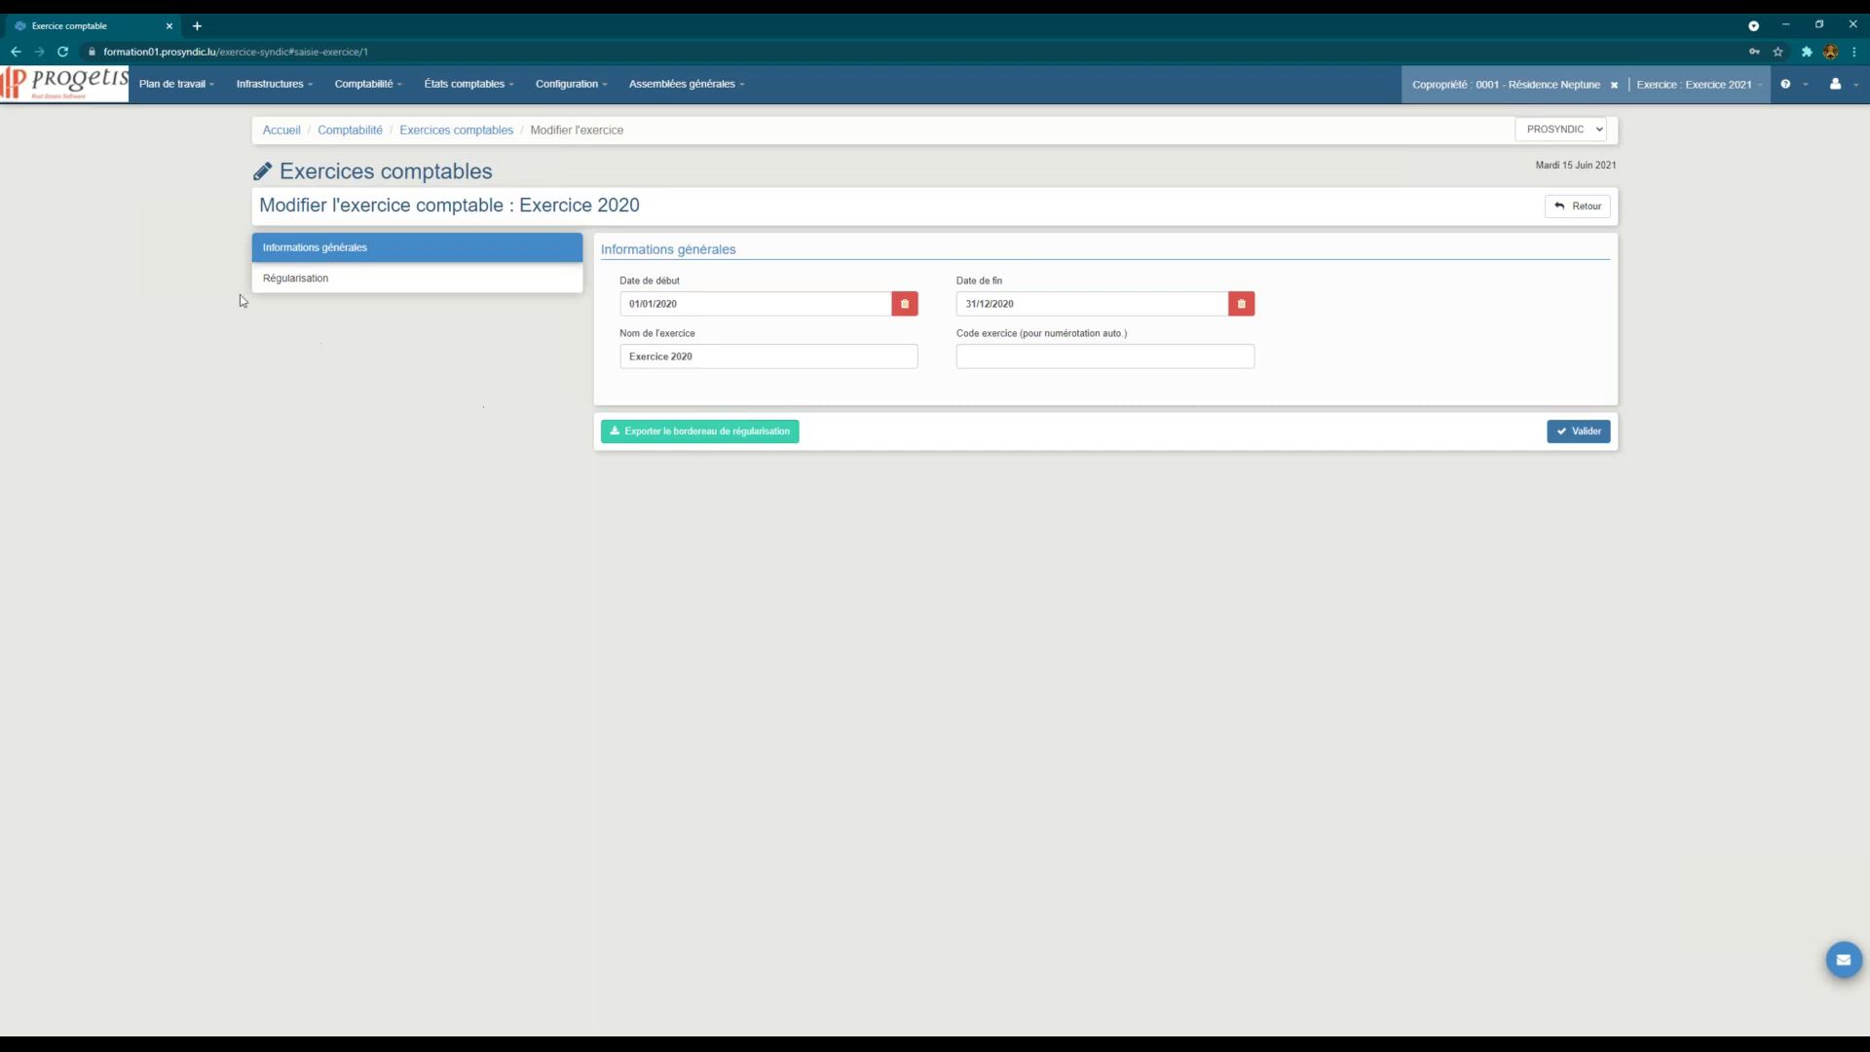
{"action": "left_click", "coordinate": [312, 280]}
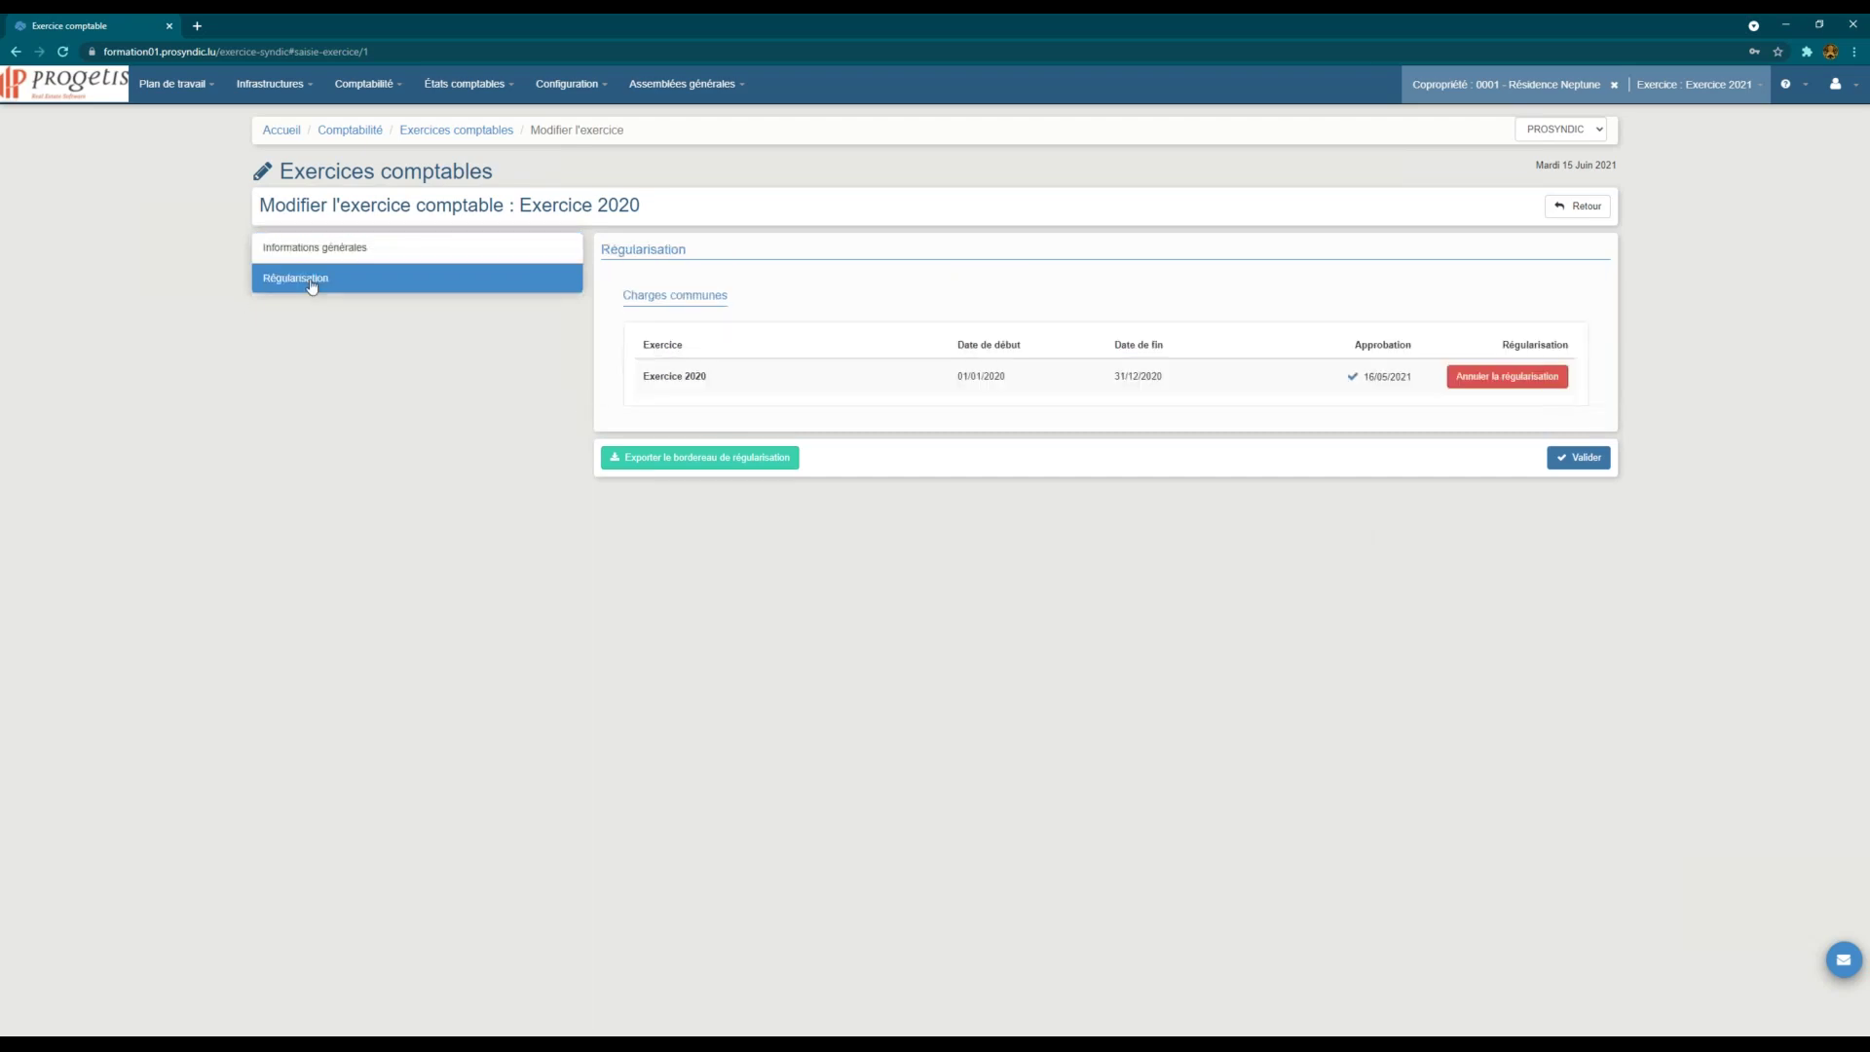
{"action": "left_click", "coordinate": [1502, 381]}
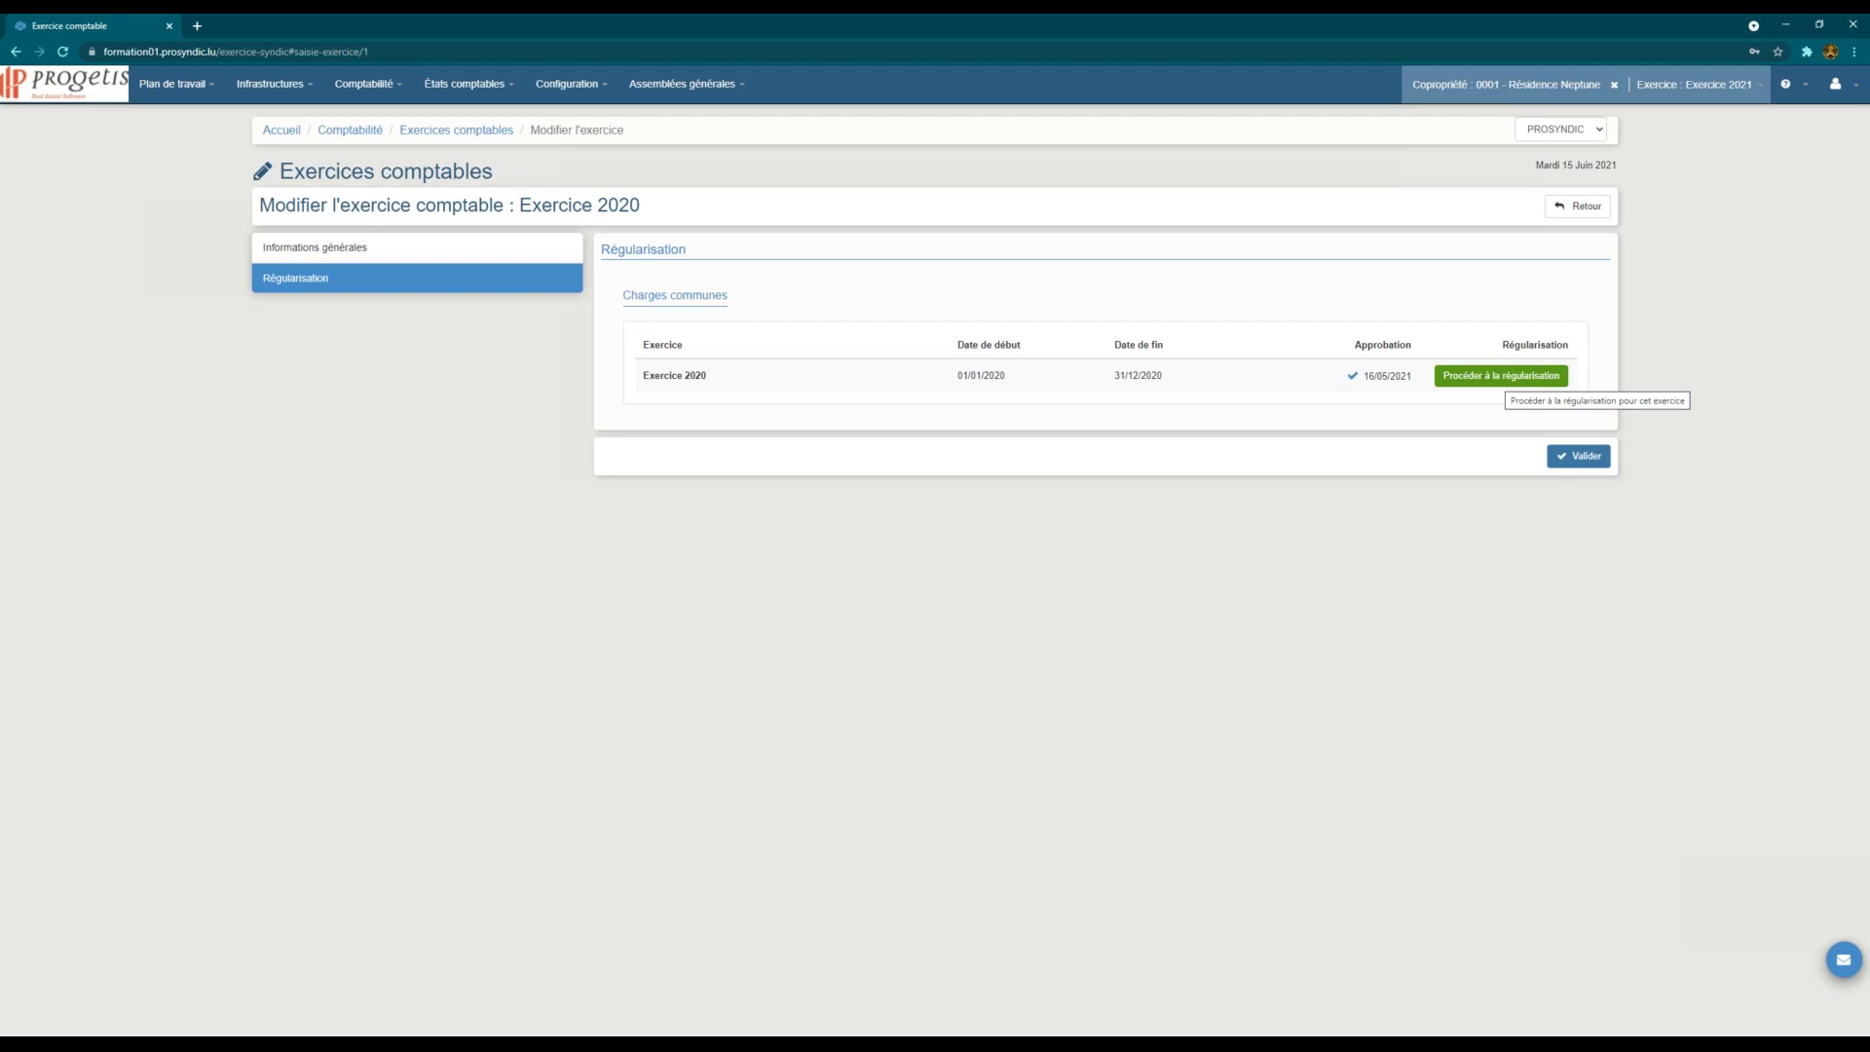
{"action": "left_click", "coordinate": [1500, 375]}
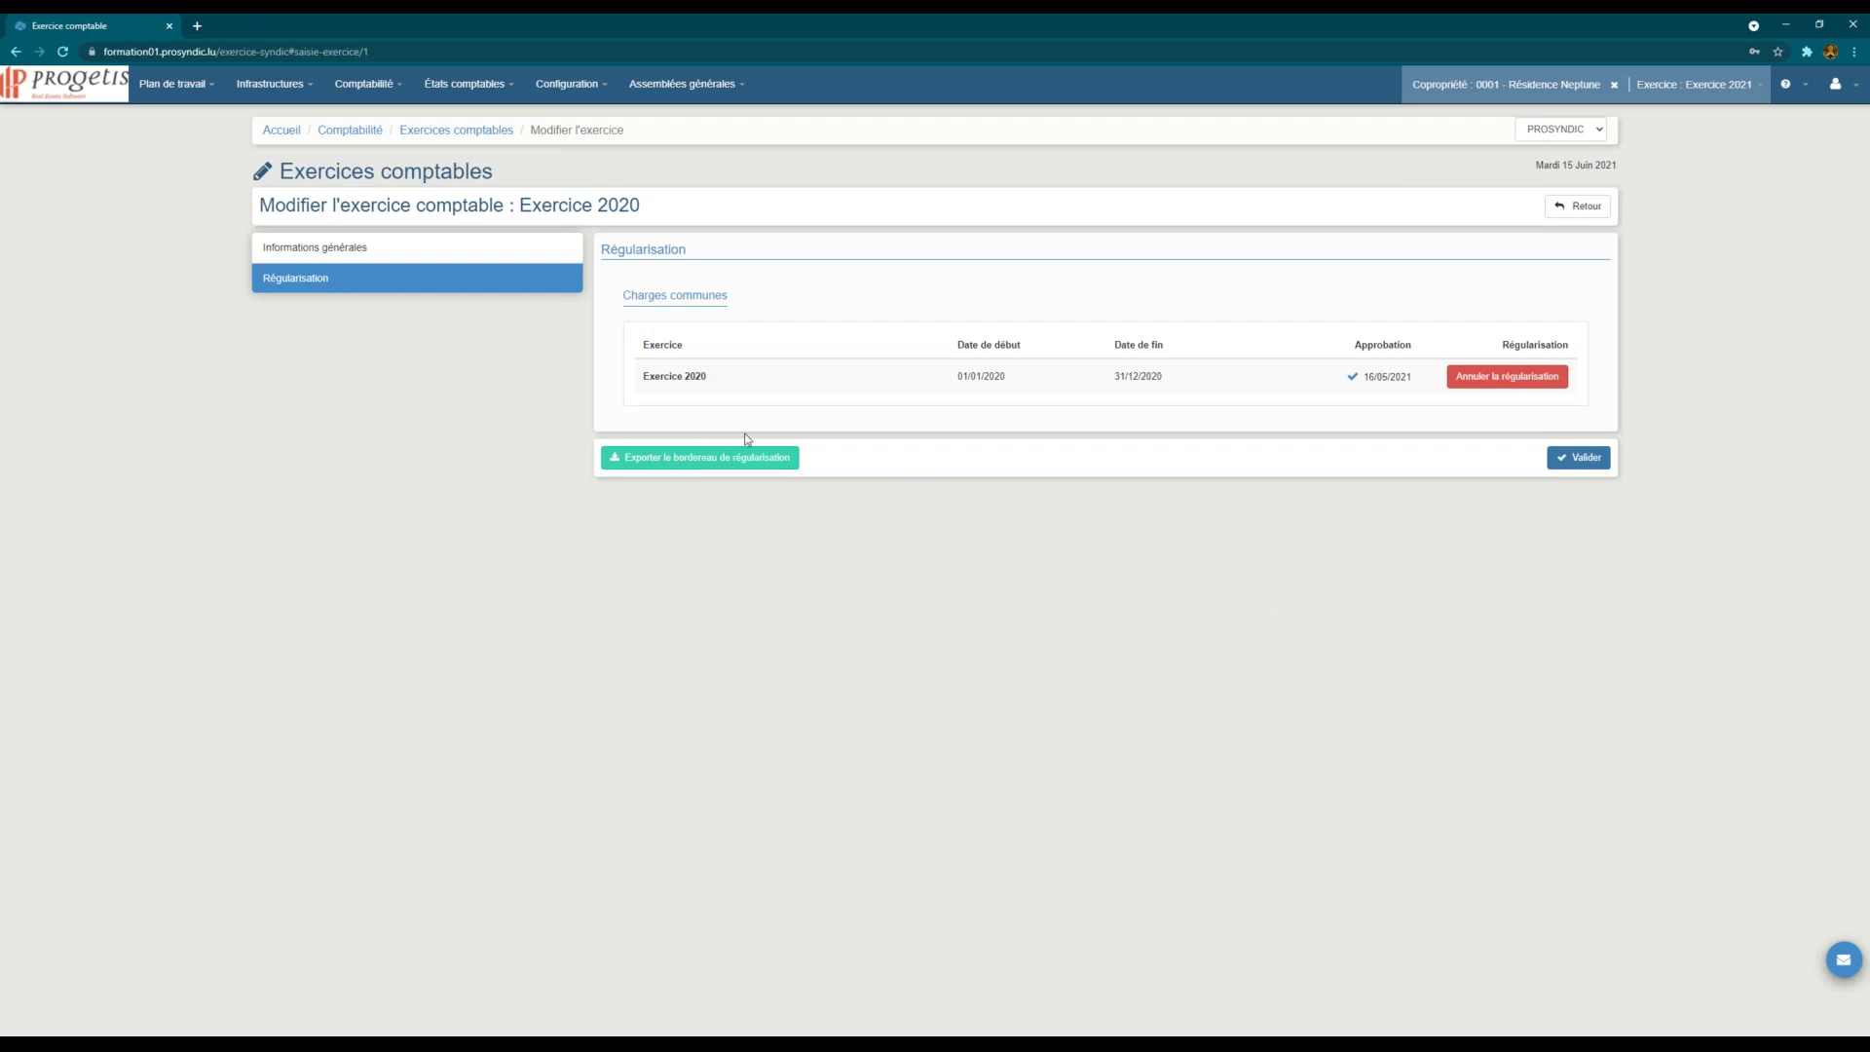
Step: Generate the regularisation slip of Exercice 2020 with an account statement start date of 01/06/2020, and preview the PDF
{"action": "left_click", "coordinate": [690, 457]}
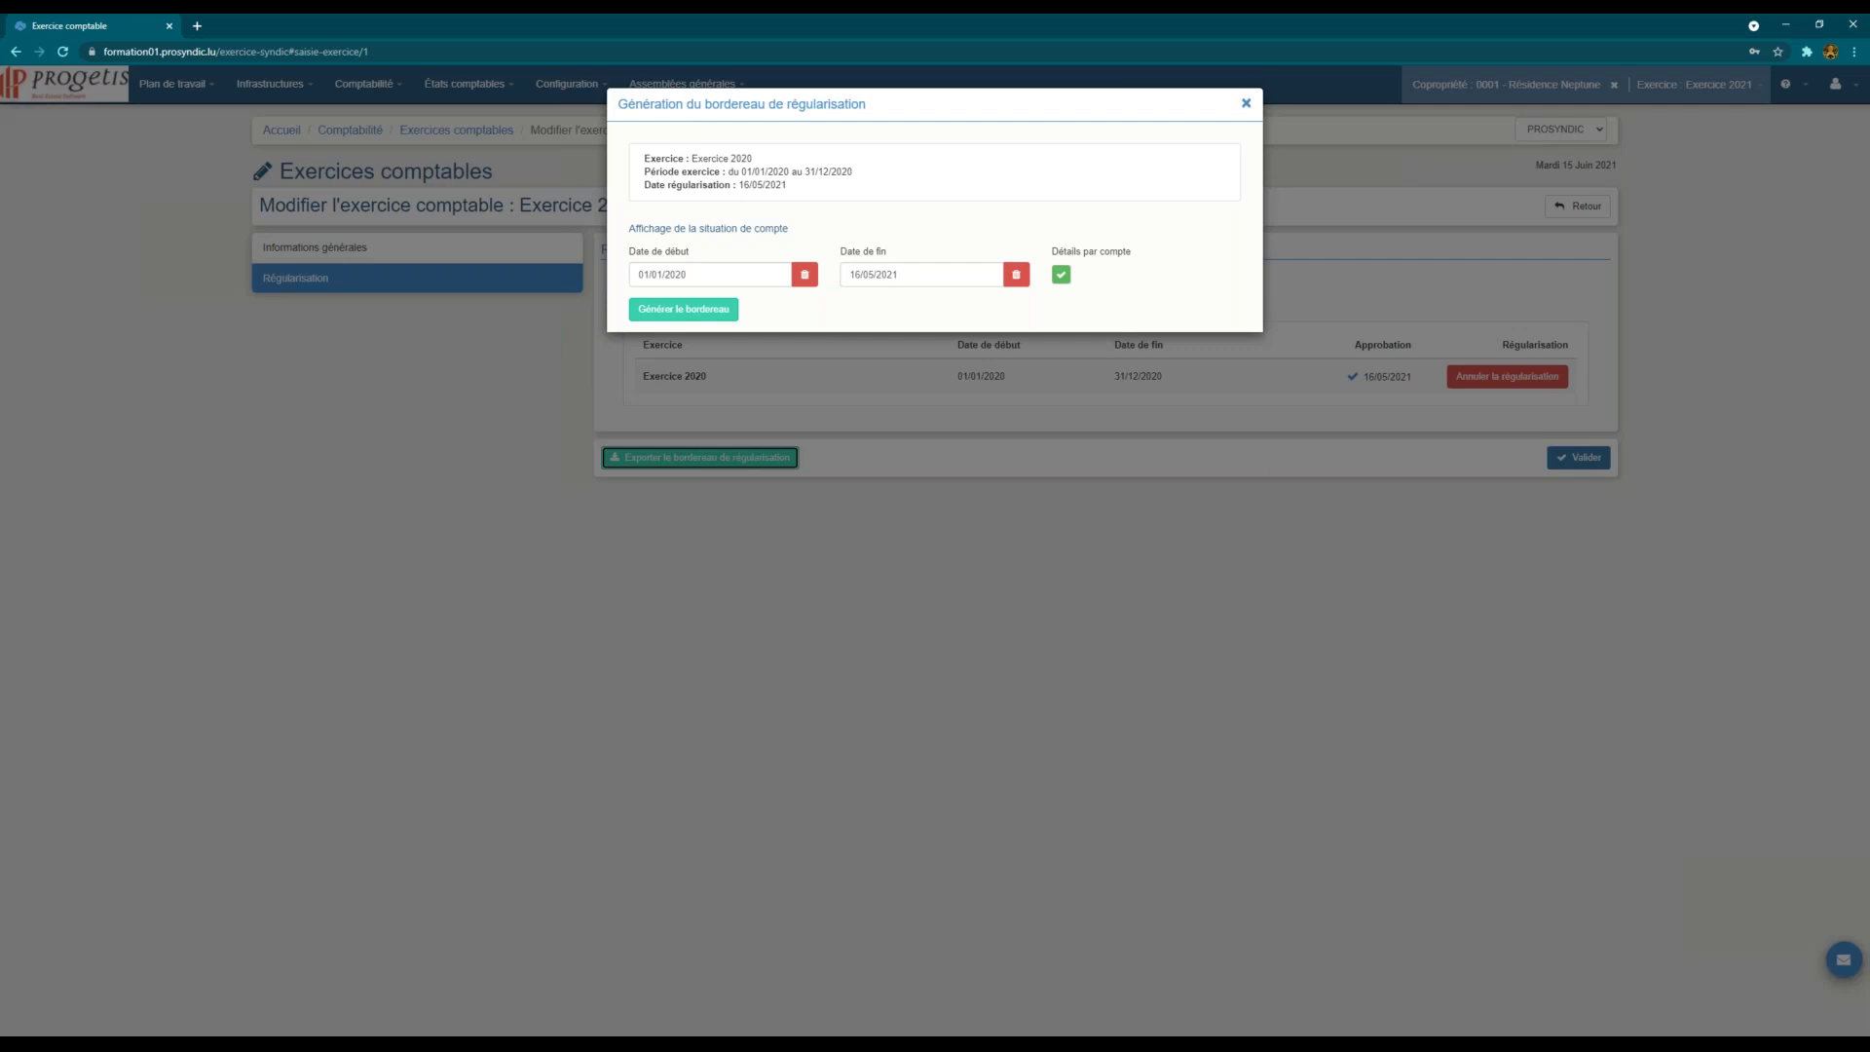
{"action": "left_click", "coordinate": [722, 274]}
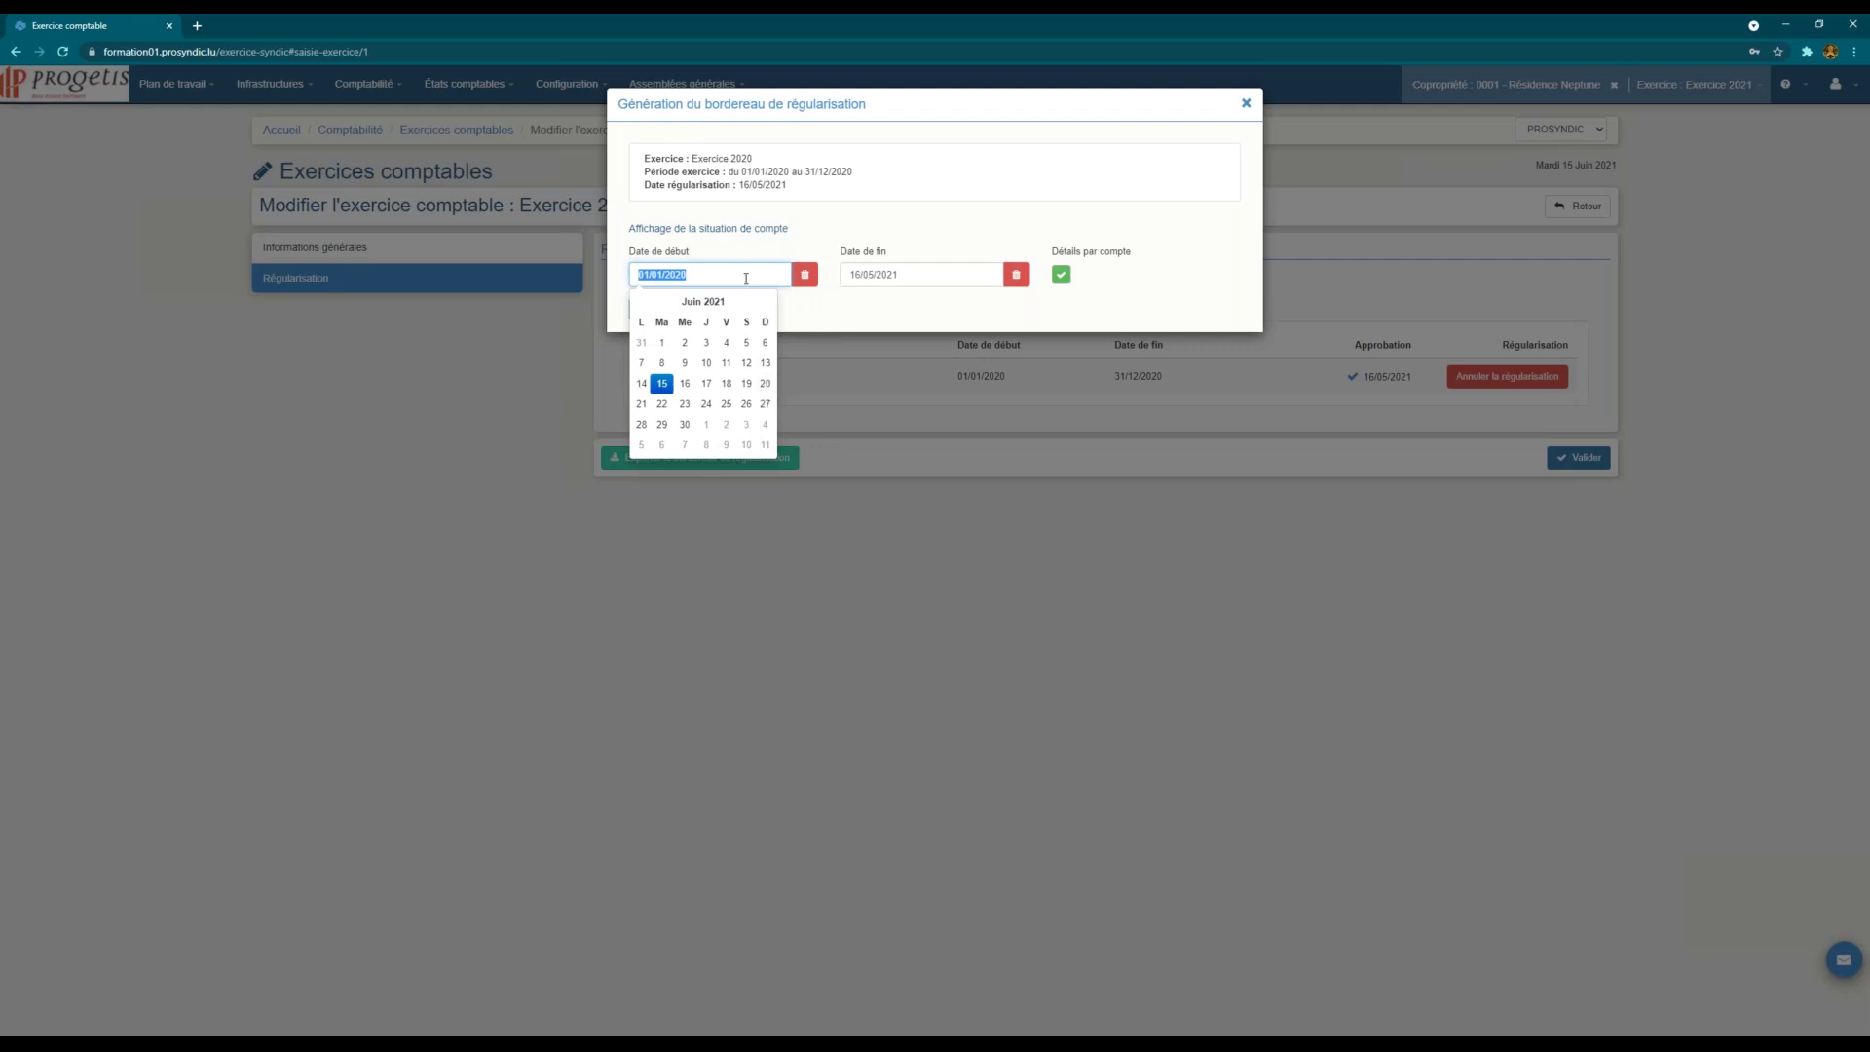
{"action": "type", "text": "01/06/2020"}
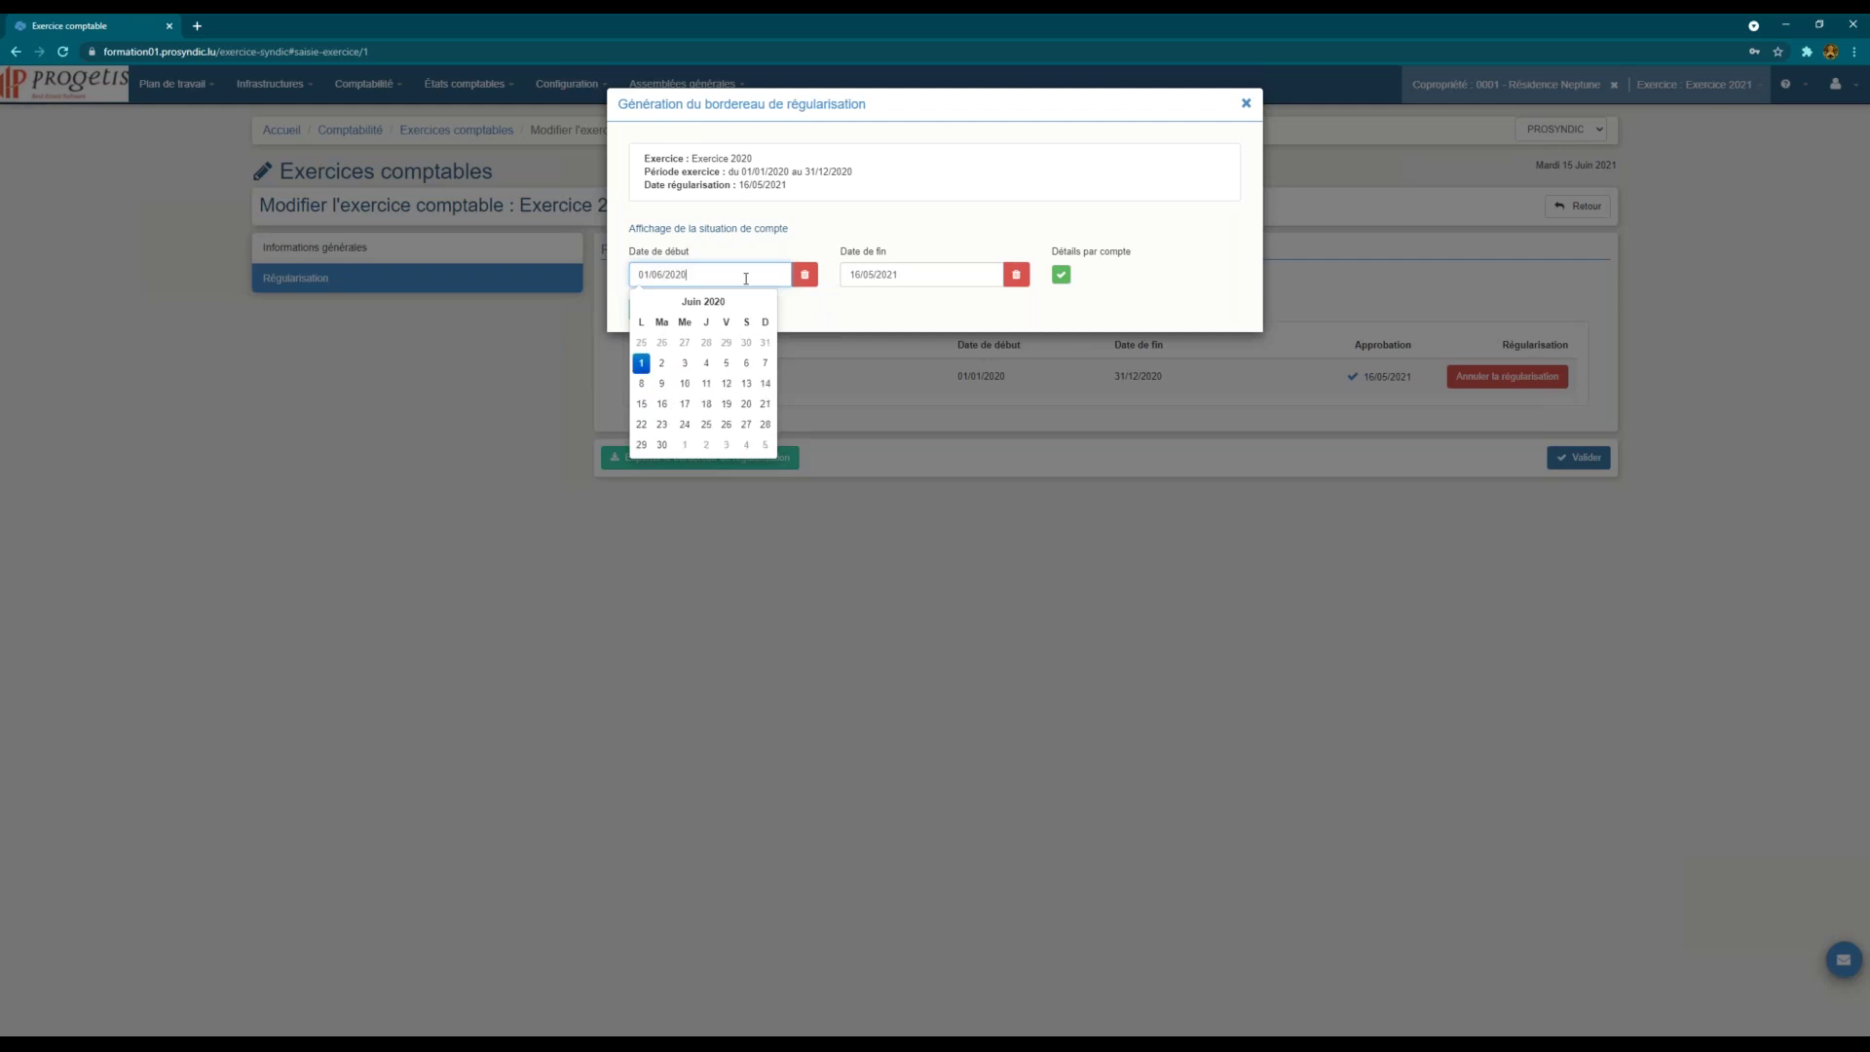
{"action": "left_click", "coordinate": [916, 218]}
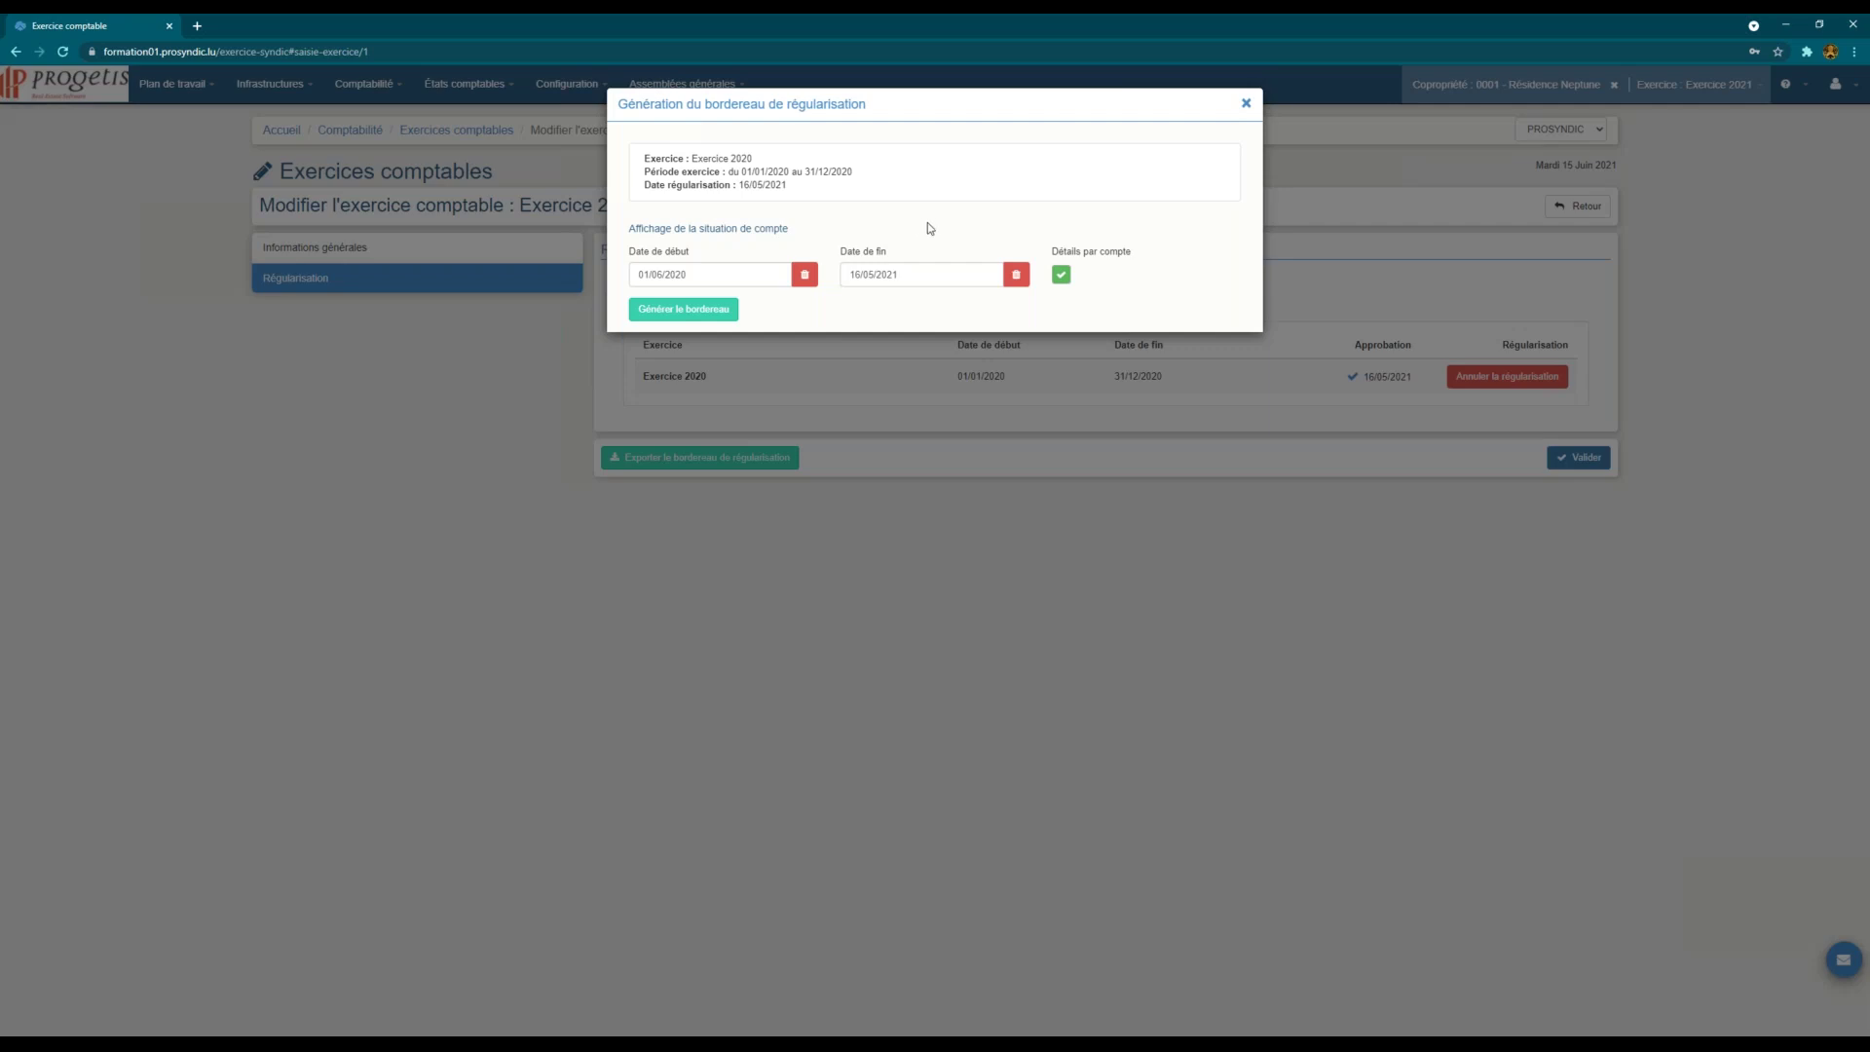
{"action": "left_click", "coordinate": [693, 312]}
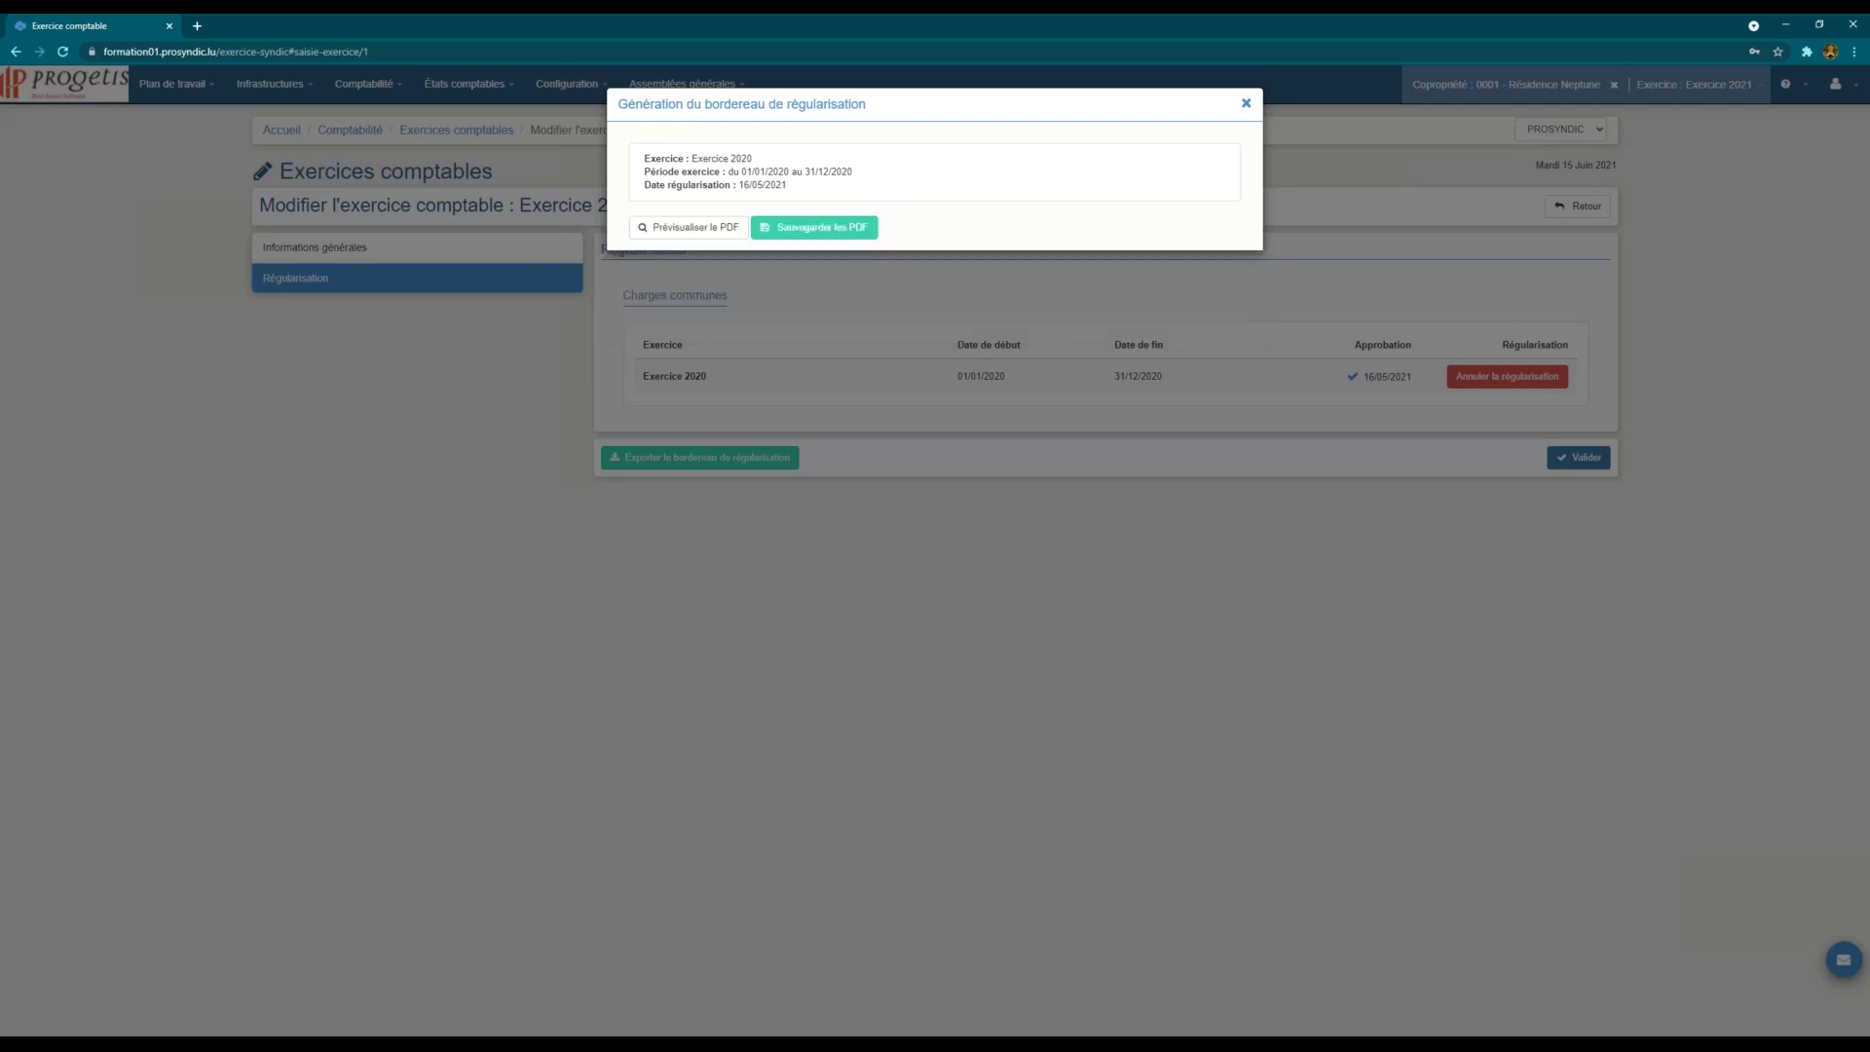
{"action": "left_click", "coordinate": [688, 230]}
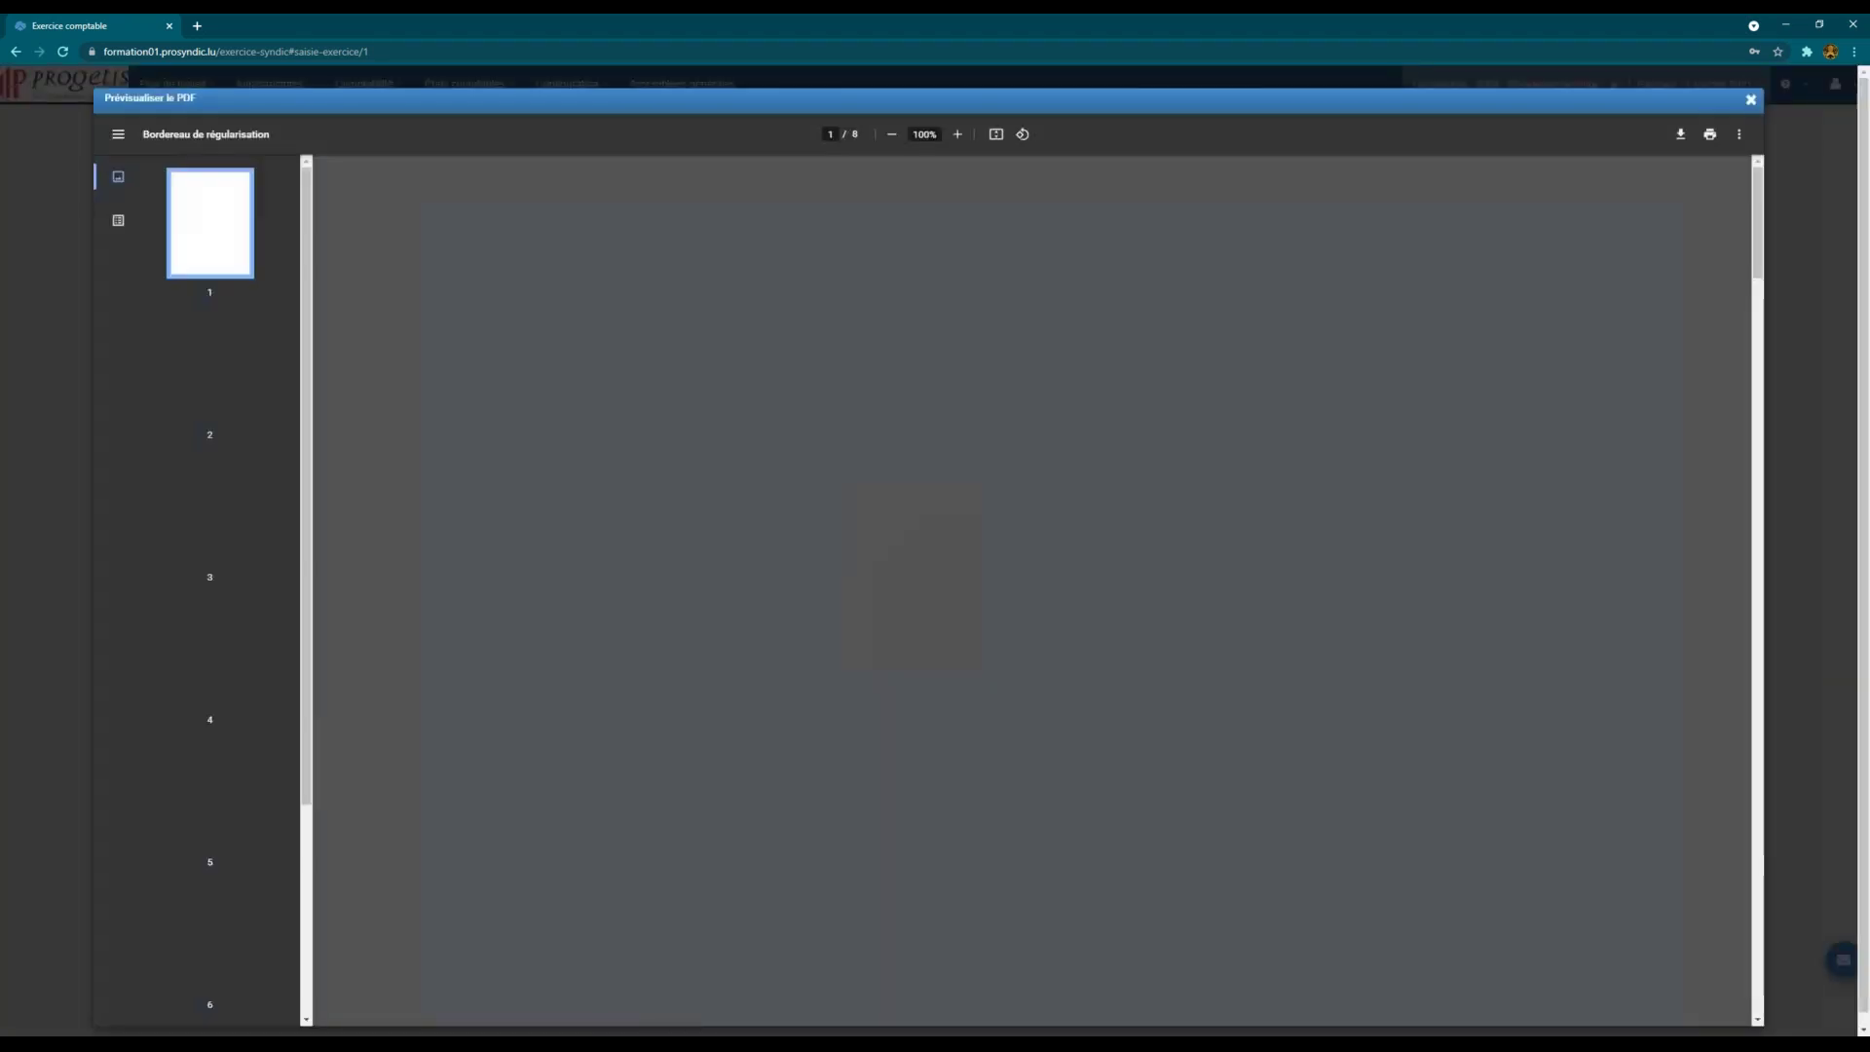
Step: Enlarge the slip preview and review the charge breakdown, deducted provisions and account position for the first co-owners
{"action": "left_click", "coordinate": [955, 136]}
{"action": "left_click", "coordinate": [956, 136]}
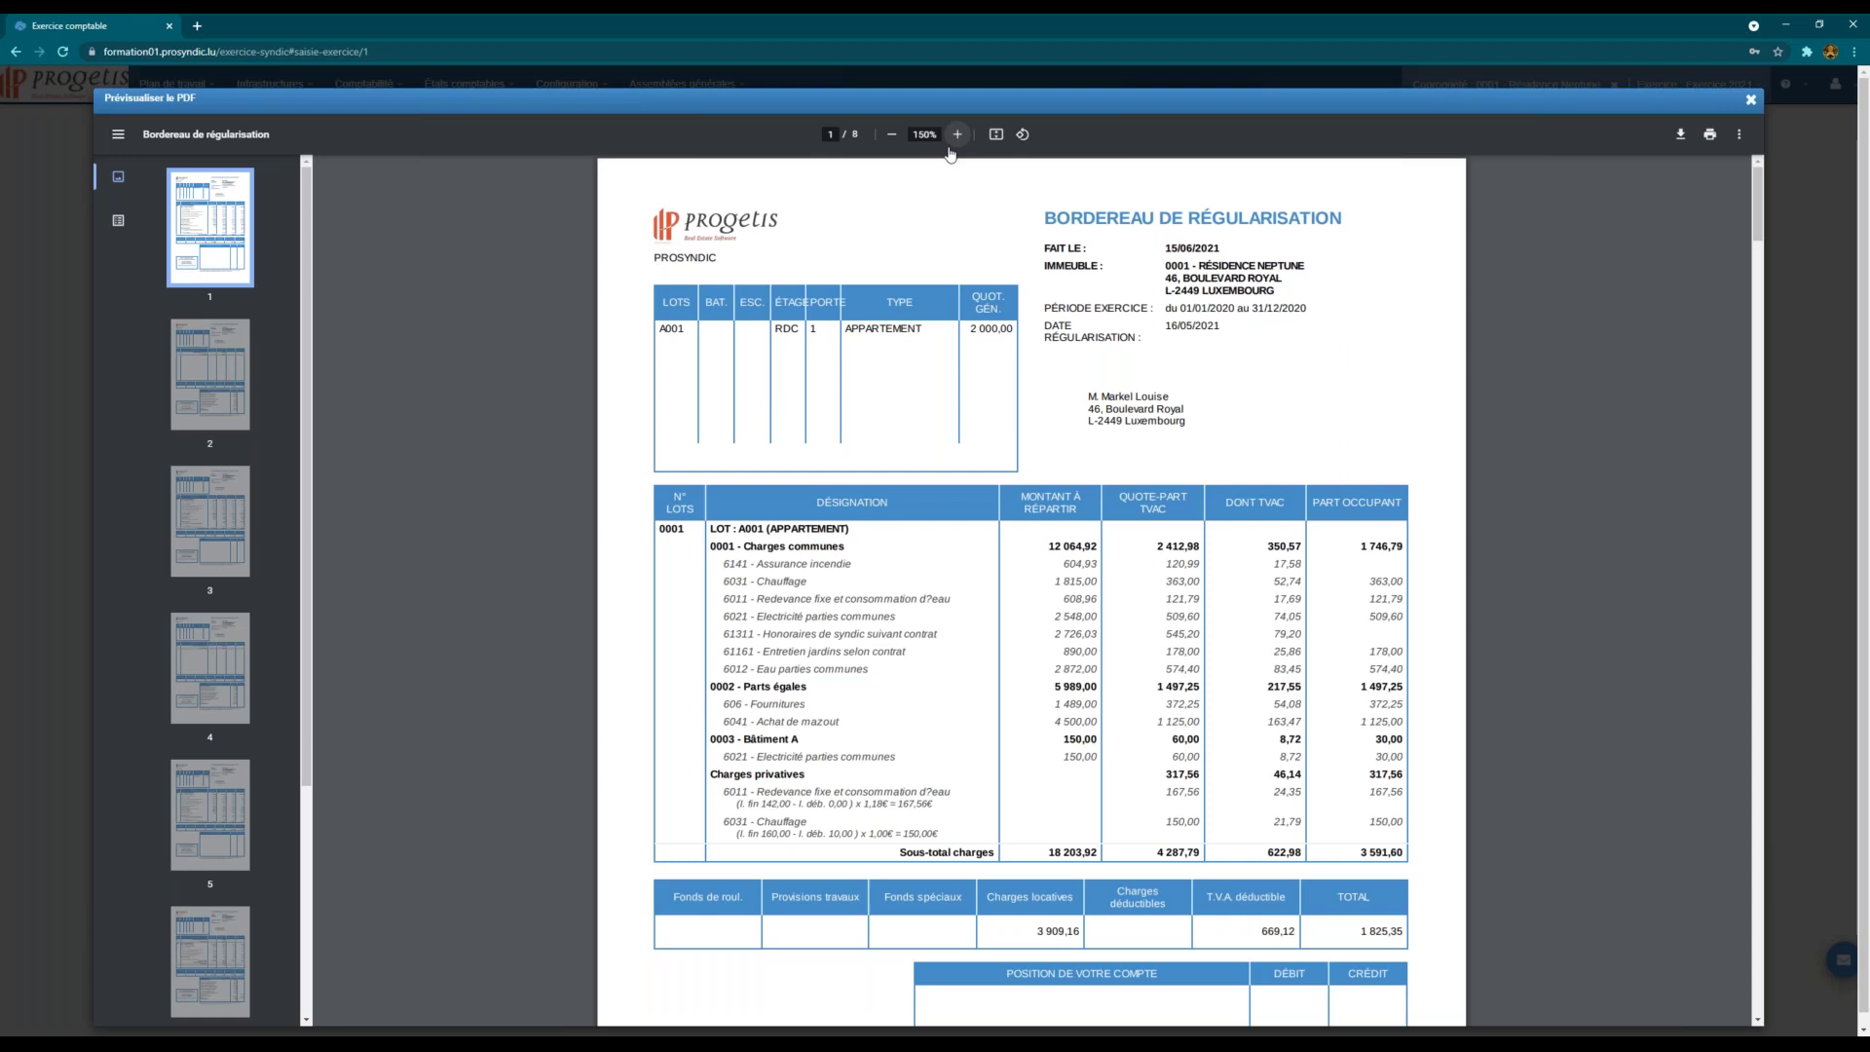
{"action": "left_click", "coordinate": [953, 144]}
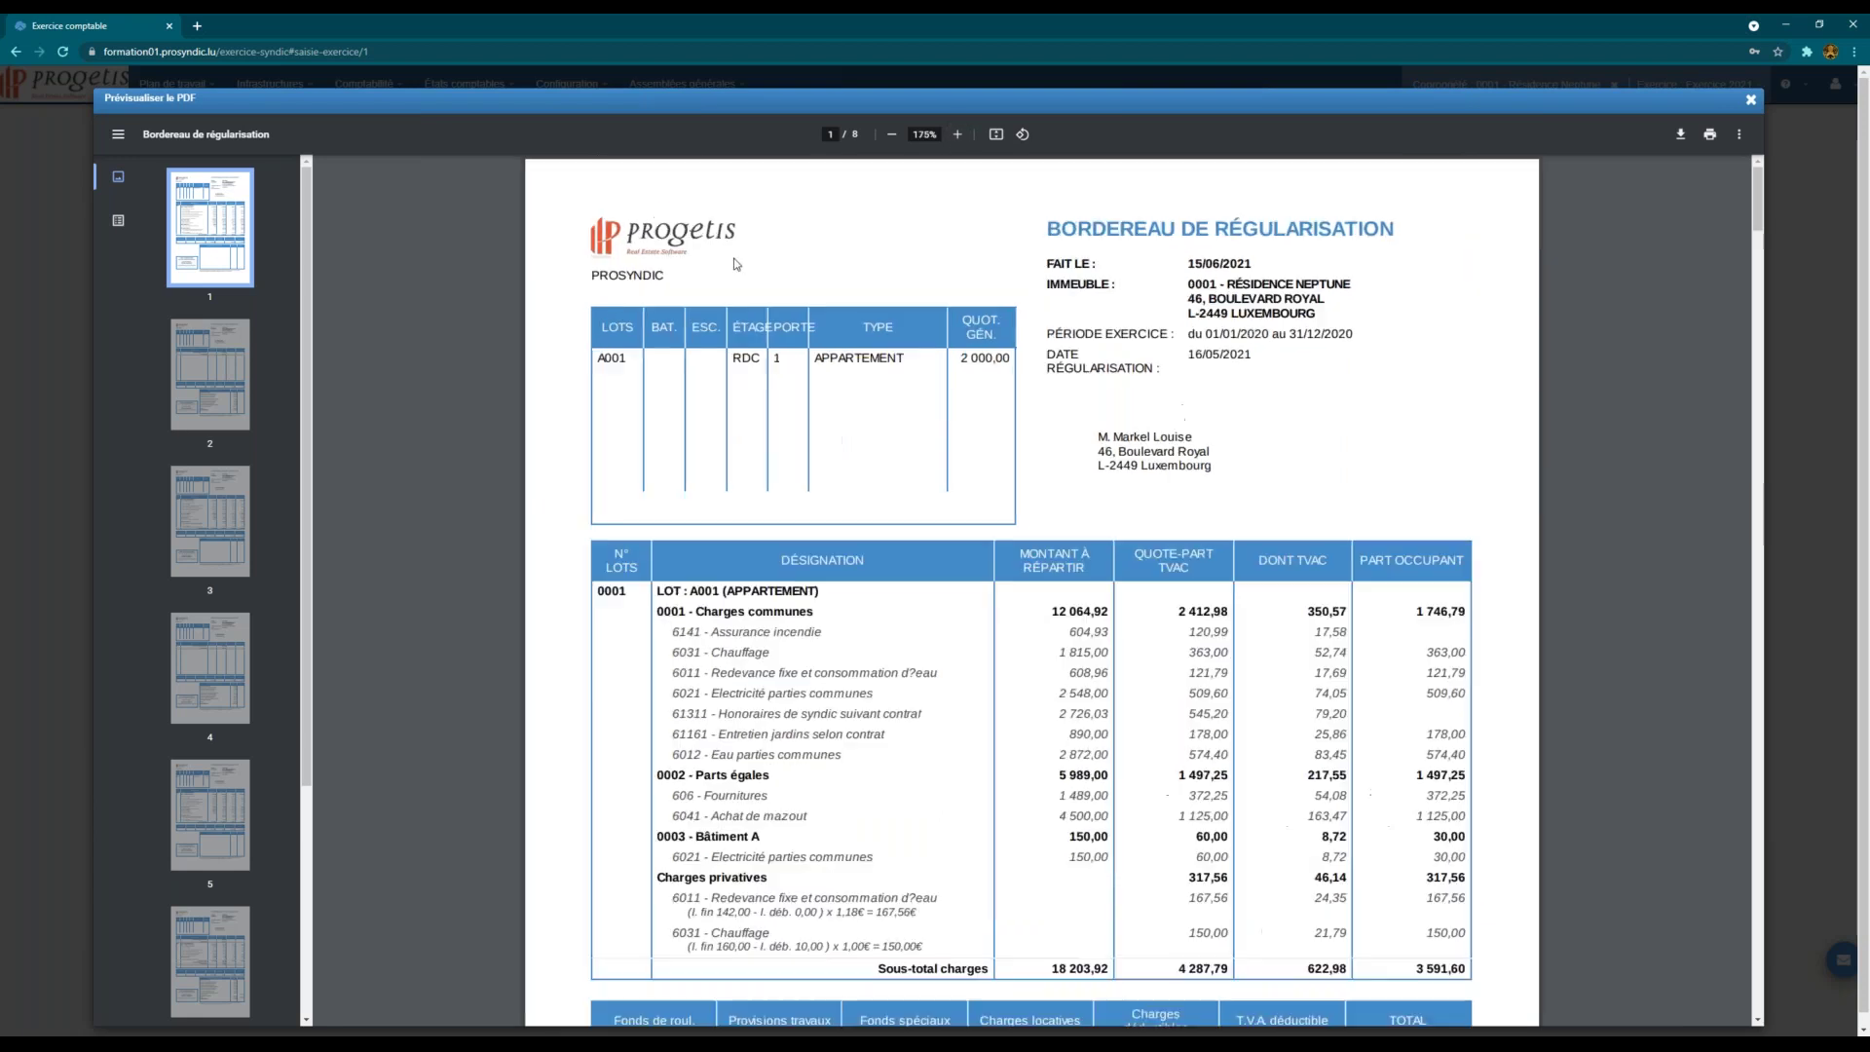
{"action": "scroll", "coordinate": [894, 607], "scroll_direction": "down", "scroll_amount": 3}
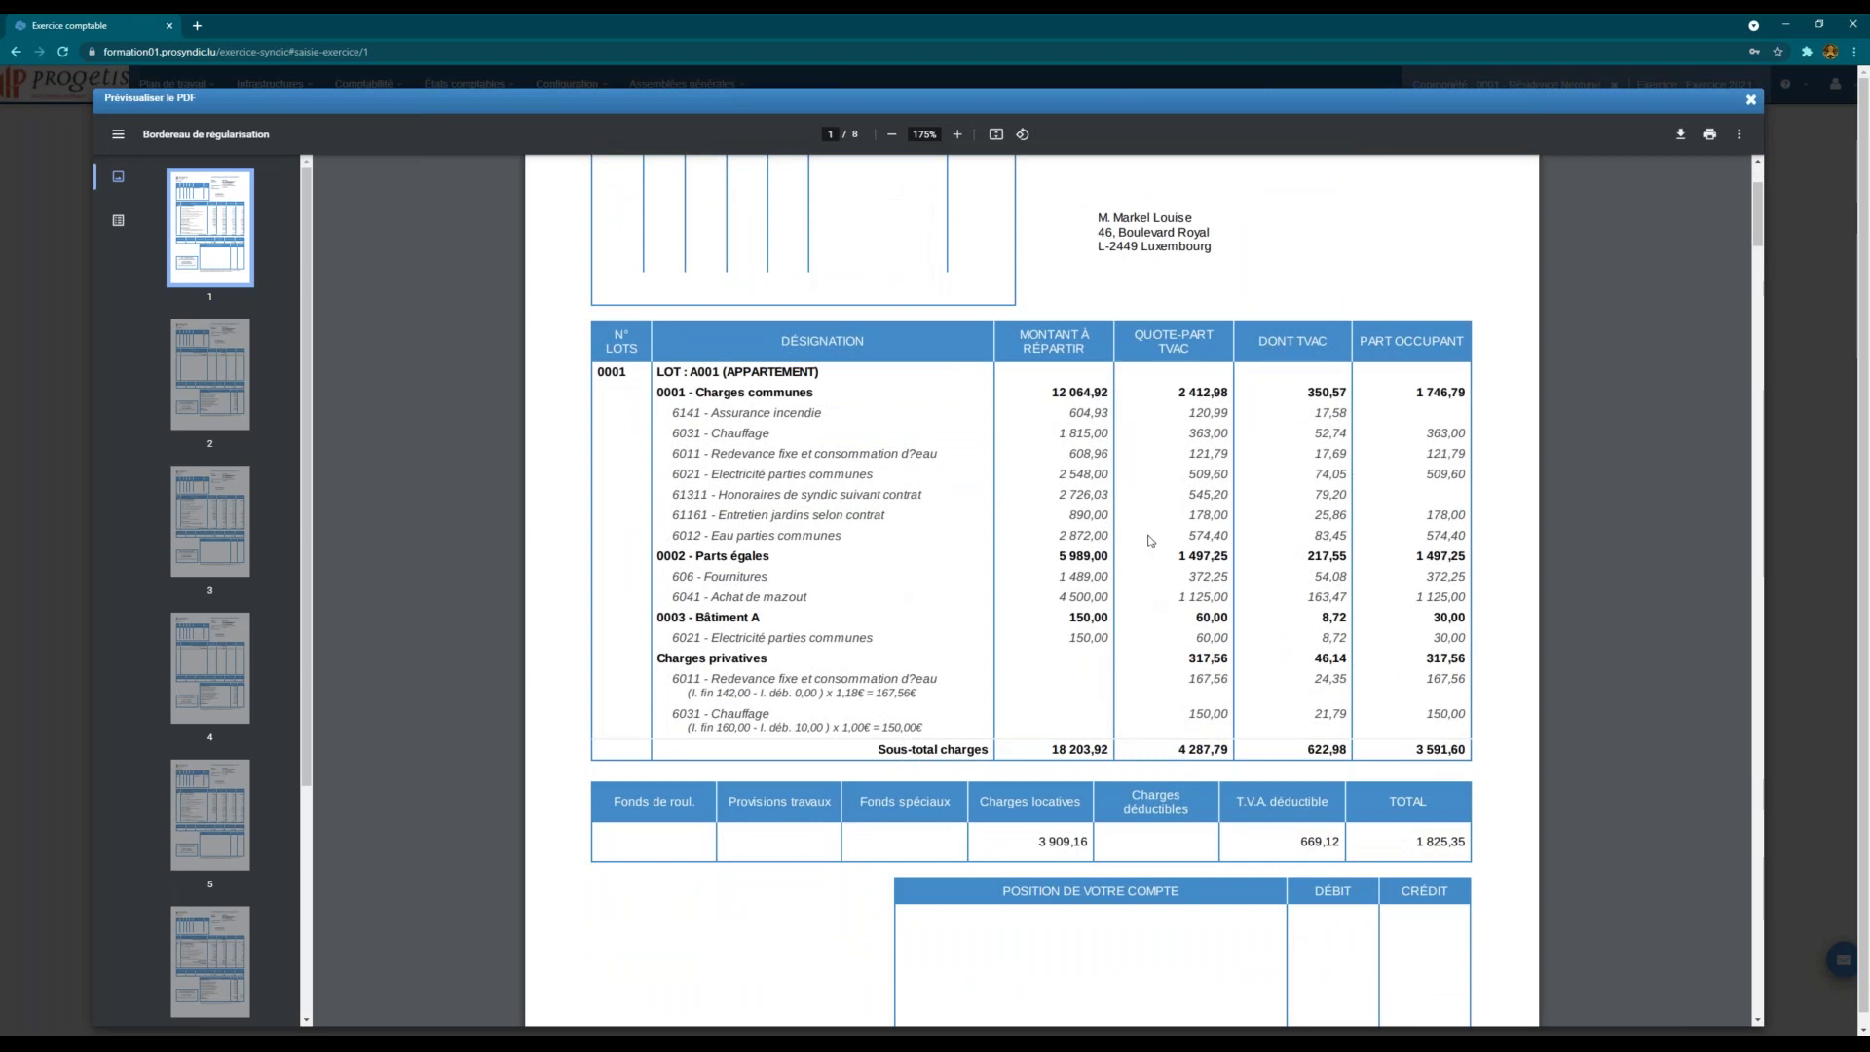
{"action": "scroll", "coordinate": [668, 571], "scroll_direction": "down", "scroll_amount": 2}
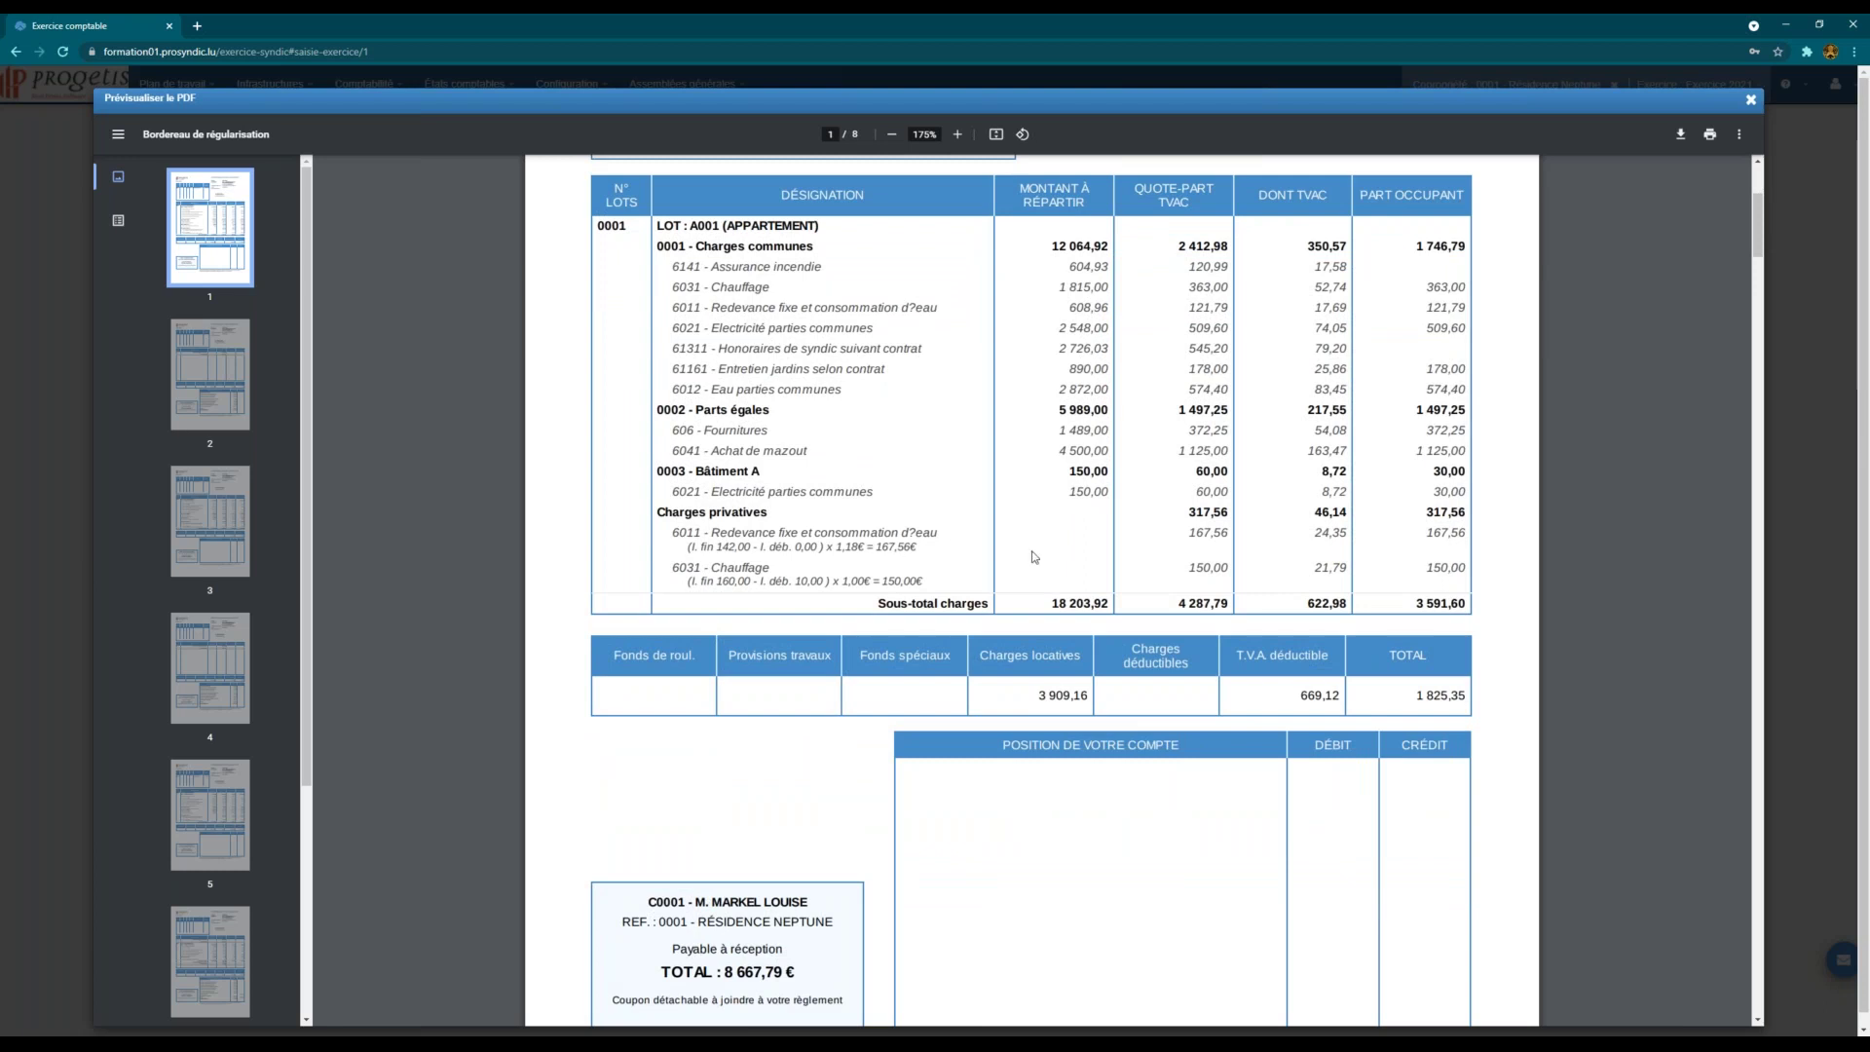
{"action": "scroll", "coordinate": [1019, 443], "scroll_direction": "down", "scroll_amount": 15}
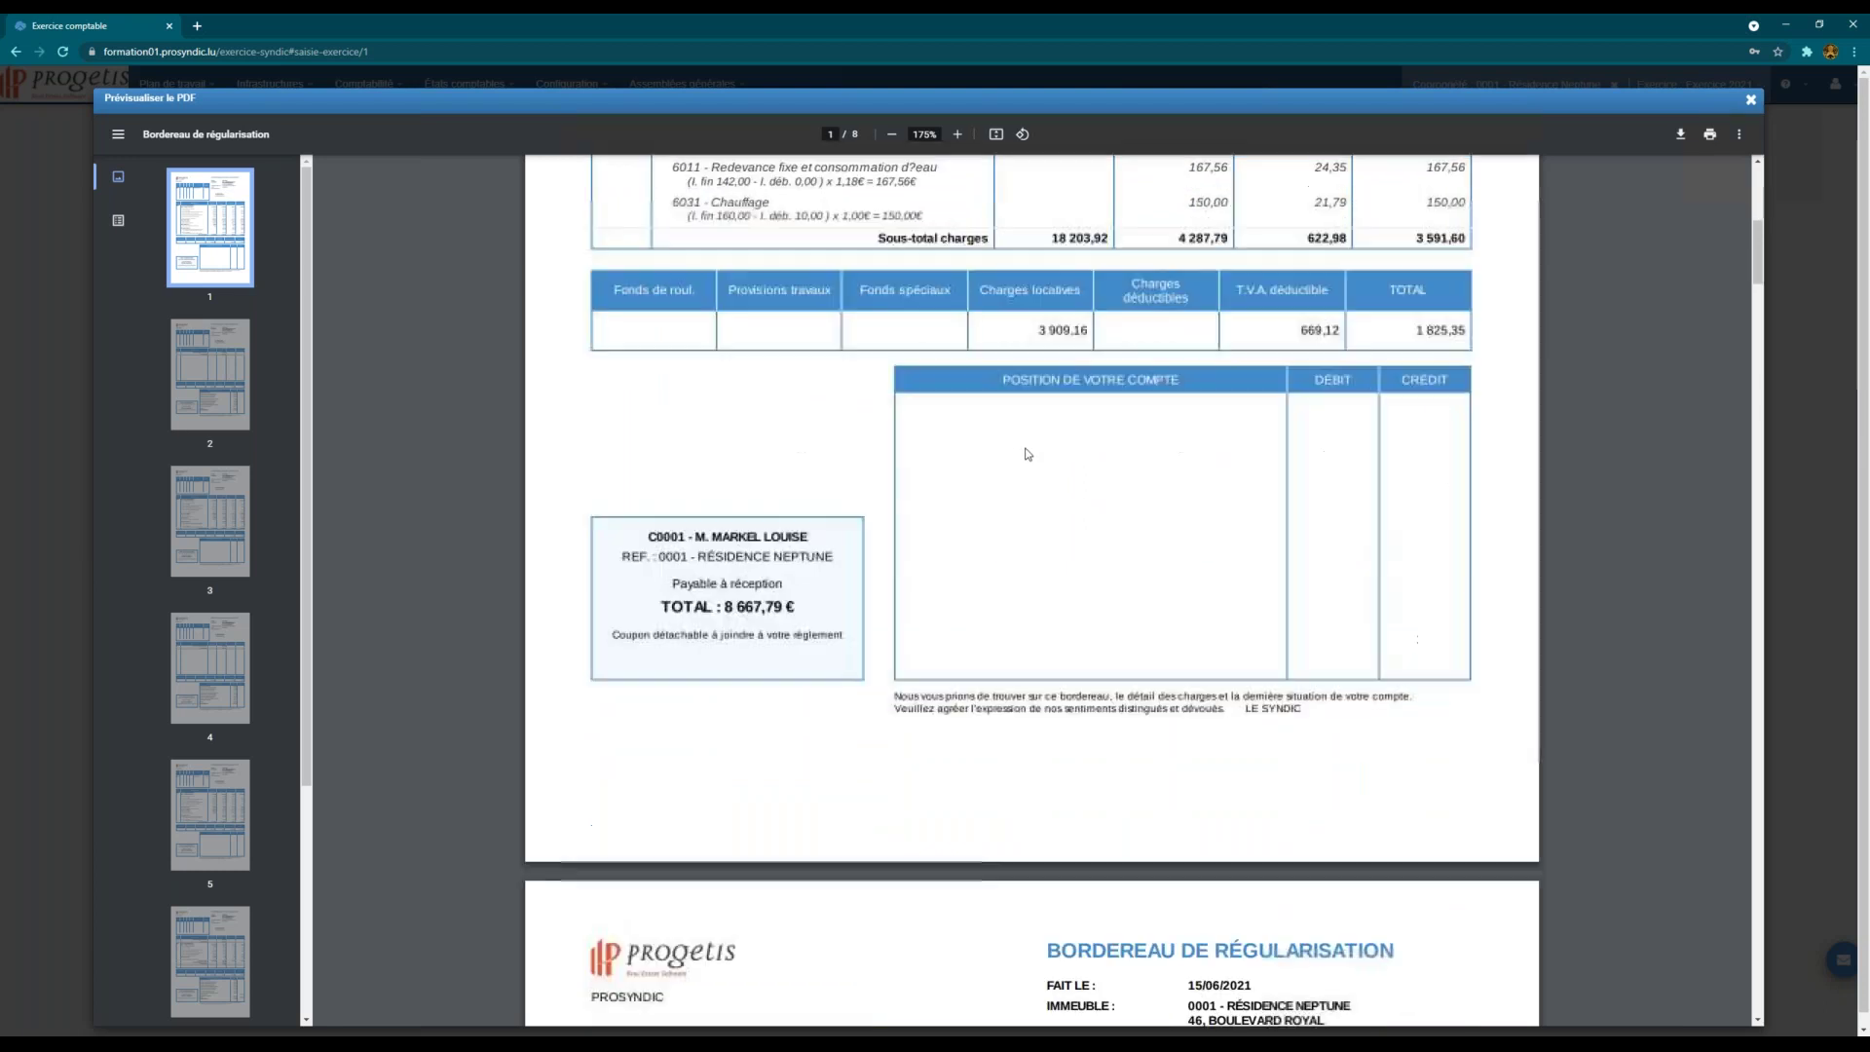
{"action": "scroll", "coordinate": [882, 296], "scroll_direction": "down", "scroll_amount": 1}
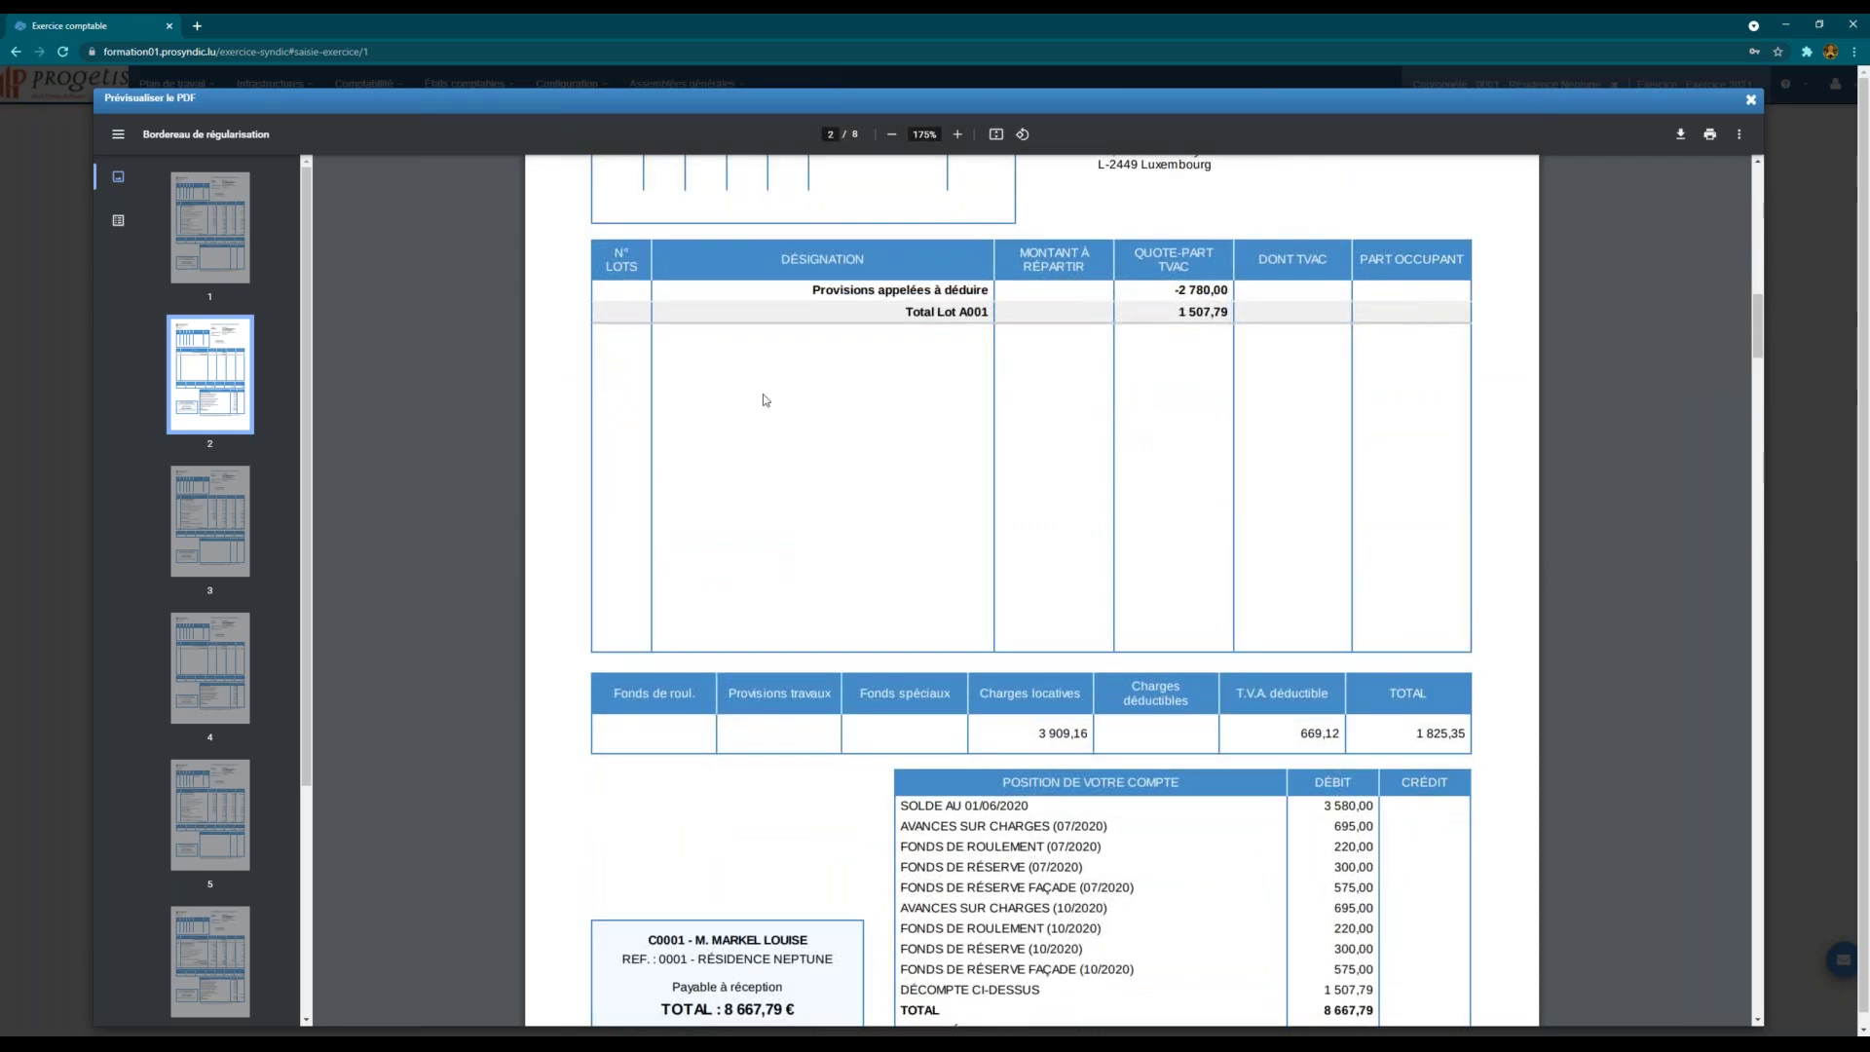
{"action": "scroll", "coordinate": [925, 443], "scroll_direction": "down", "scroll_amount": 20}
{"action": "scroll", "coordinate": [1032, 503], "scroll_direction": "down", "scroll_amount": 15}
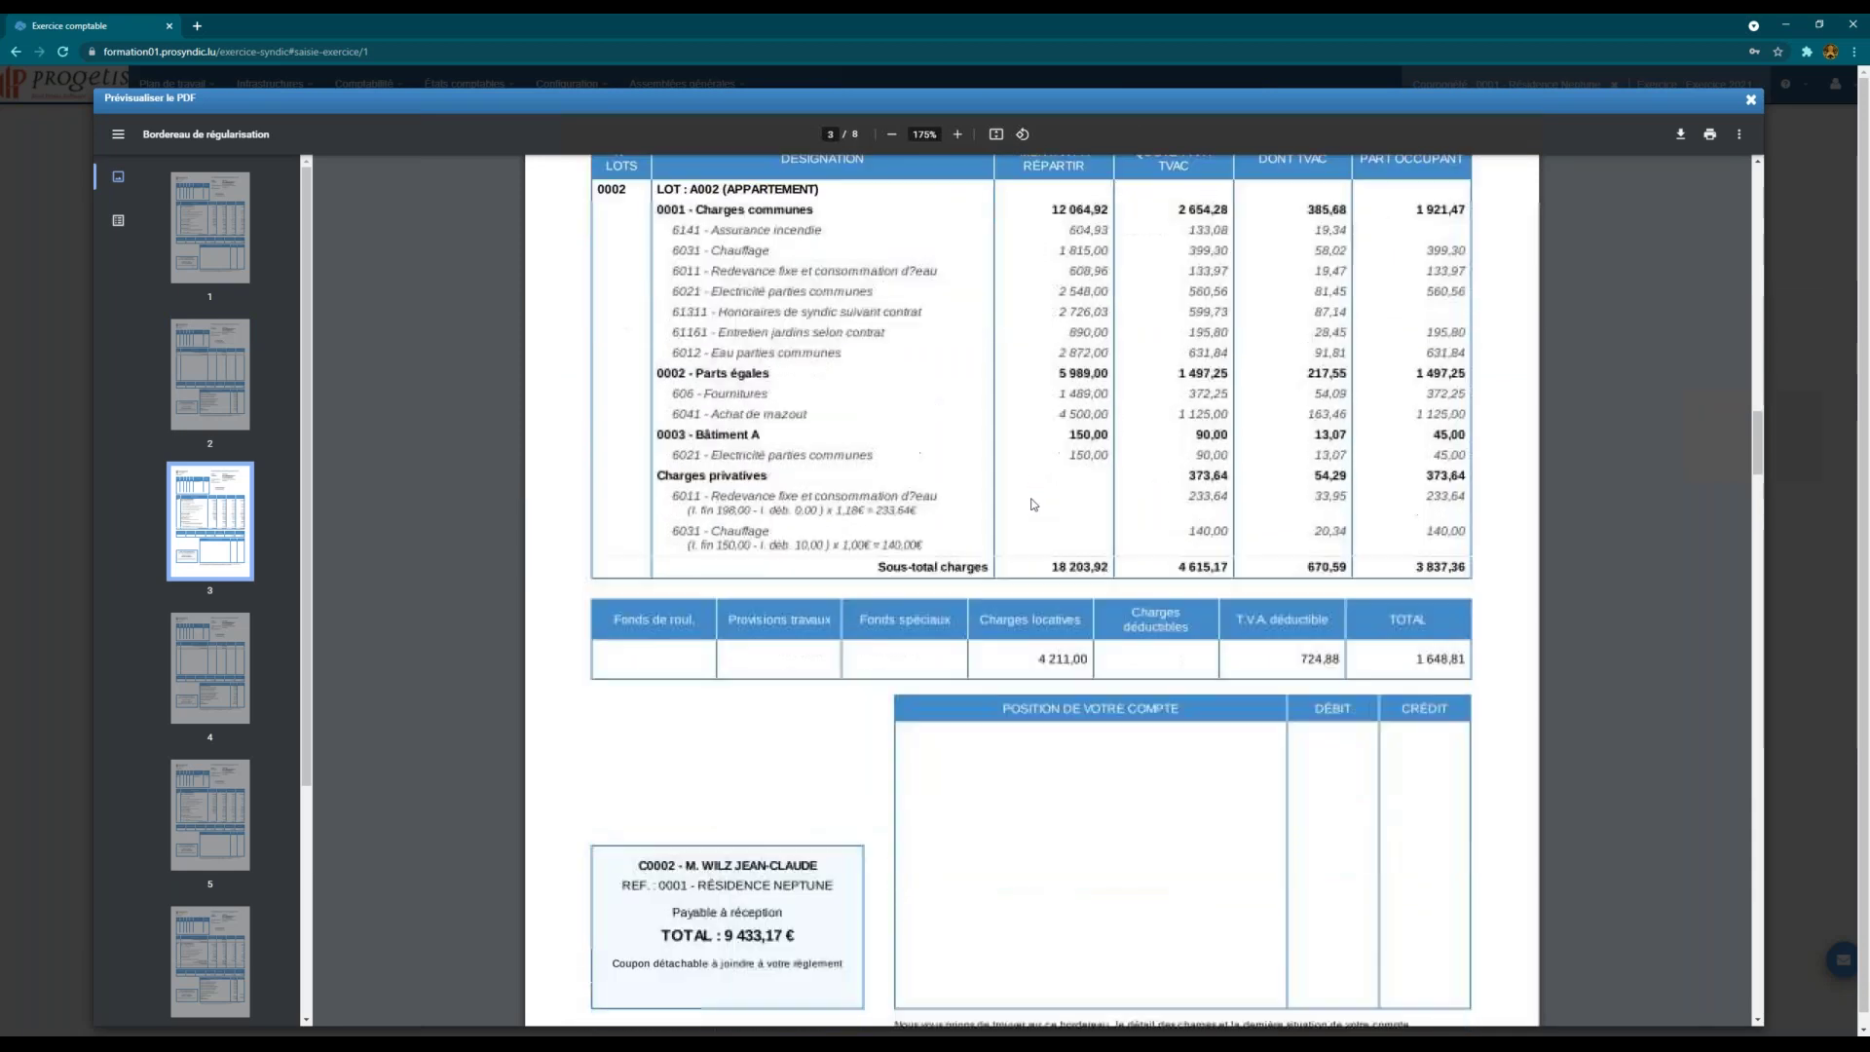
{"action": "scroll", "coordinate": [1032, 503], "scroll_direction": "up", "scroll_amount": 20}
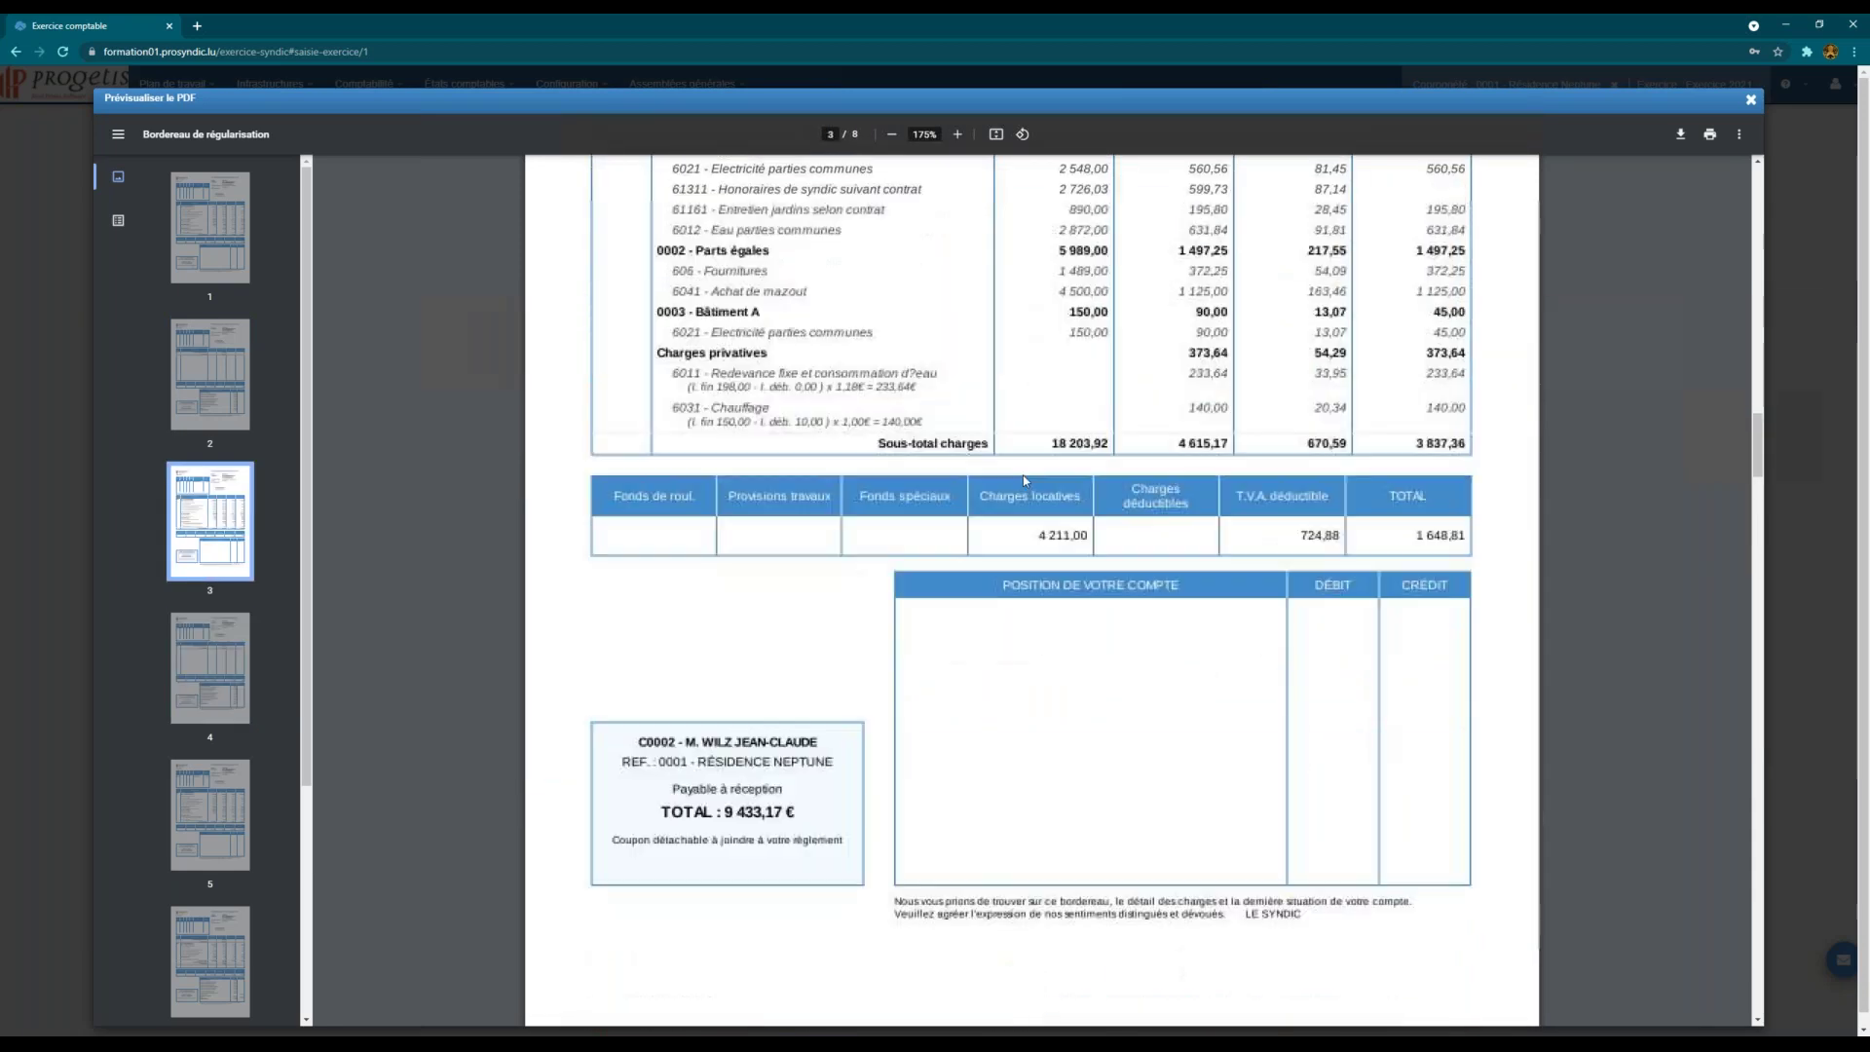
{"action": "scroll", "coordinate": [1040, 500], "scroll_direction": "up", "scroll_amount": 5}
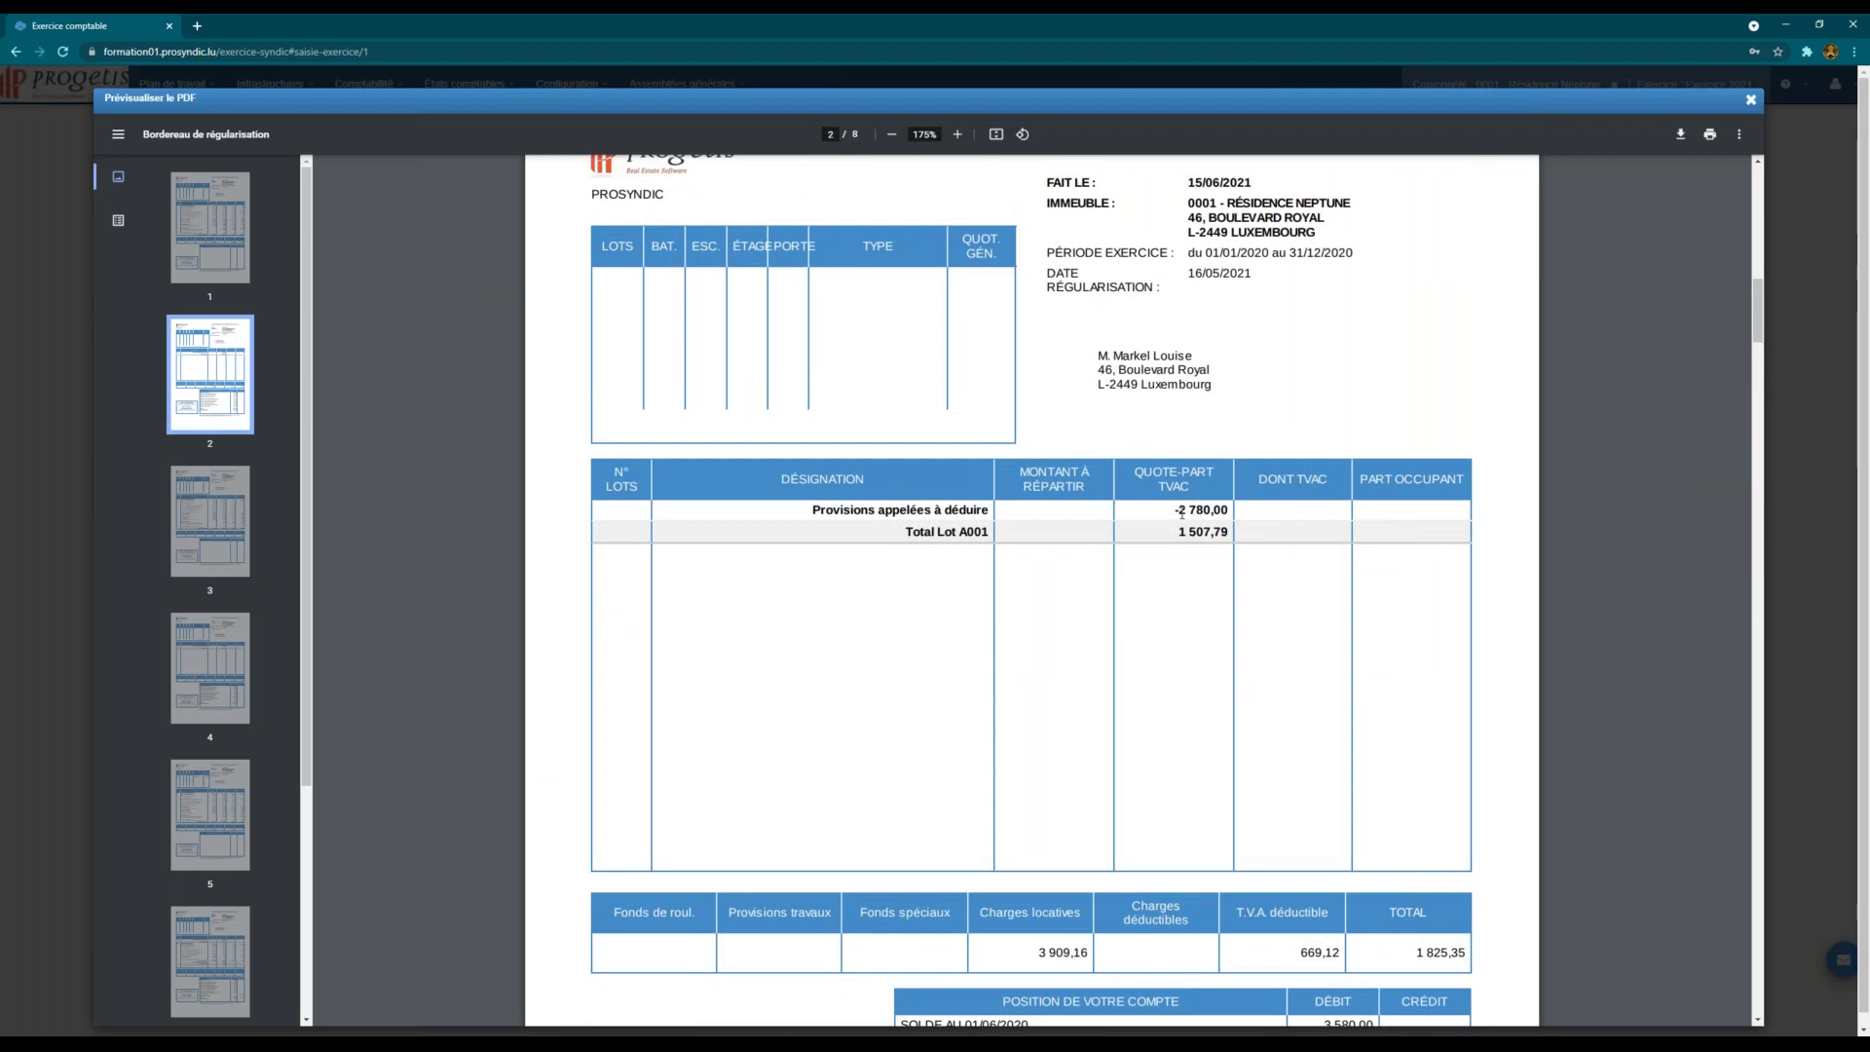
Step: Examine the deducted provisions, opening balance and statement amount in the first co-owner's account position on page 2
{"action": "left_click_drag", "start_coordinate": [1183, 511], "coordinate": [1228, 511]}
{"action": "left_click", "coordinate": [1130, 536]}
{"action": "scroll", "coordinate": [1055, 647], "scroll_direction": "down", "scroll_amount": 6}
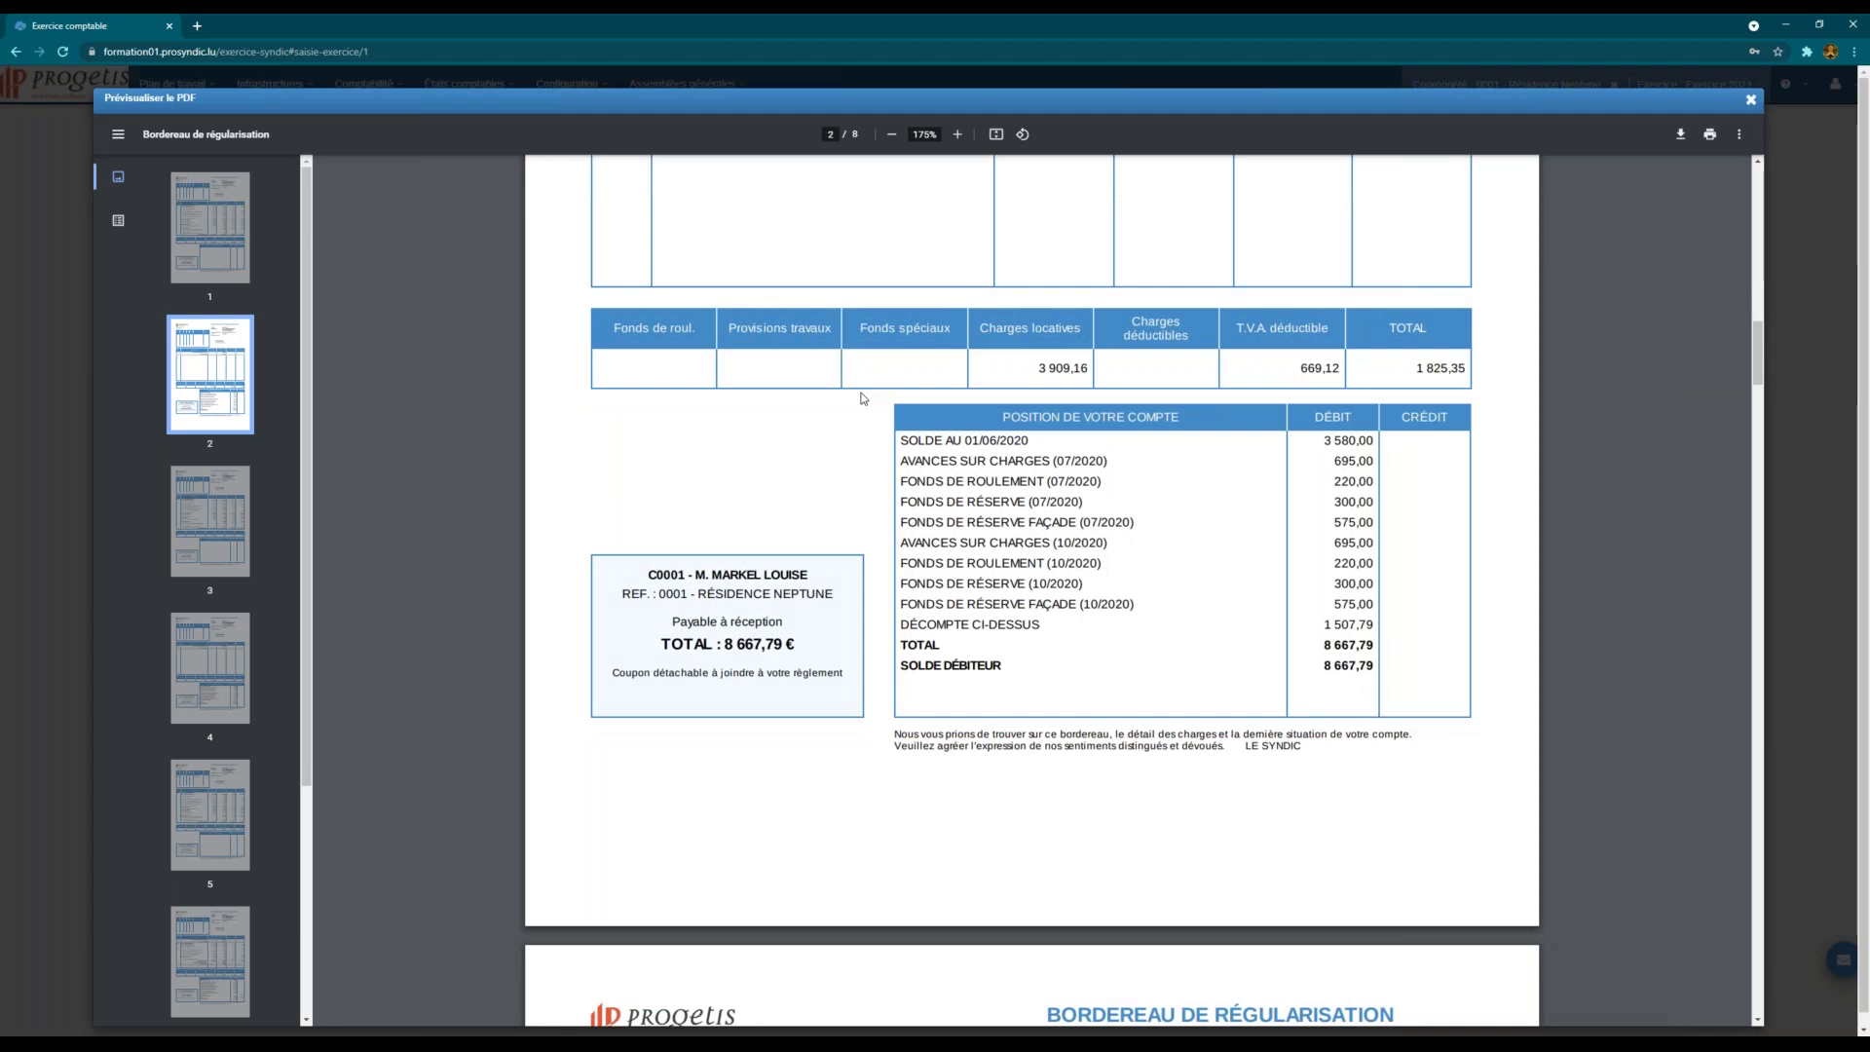
{"action": "left_click_drag", "start_coordinate": [962, 448], "coordinate": [1024, 444]}
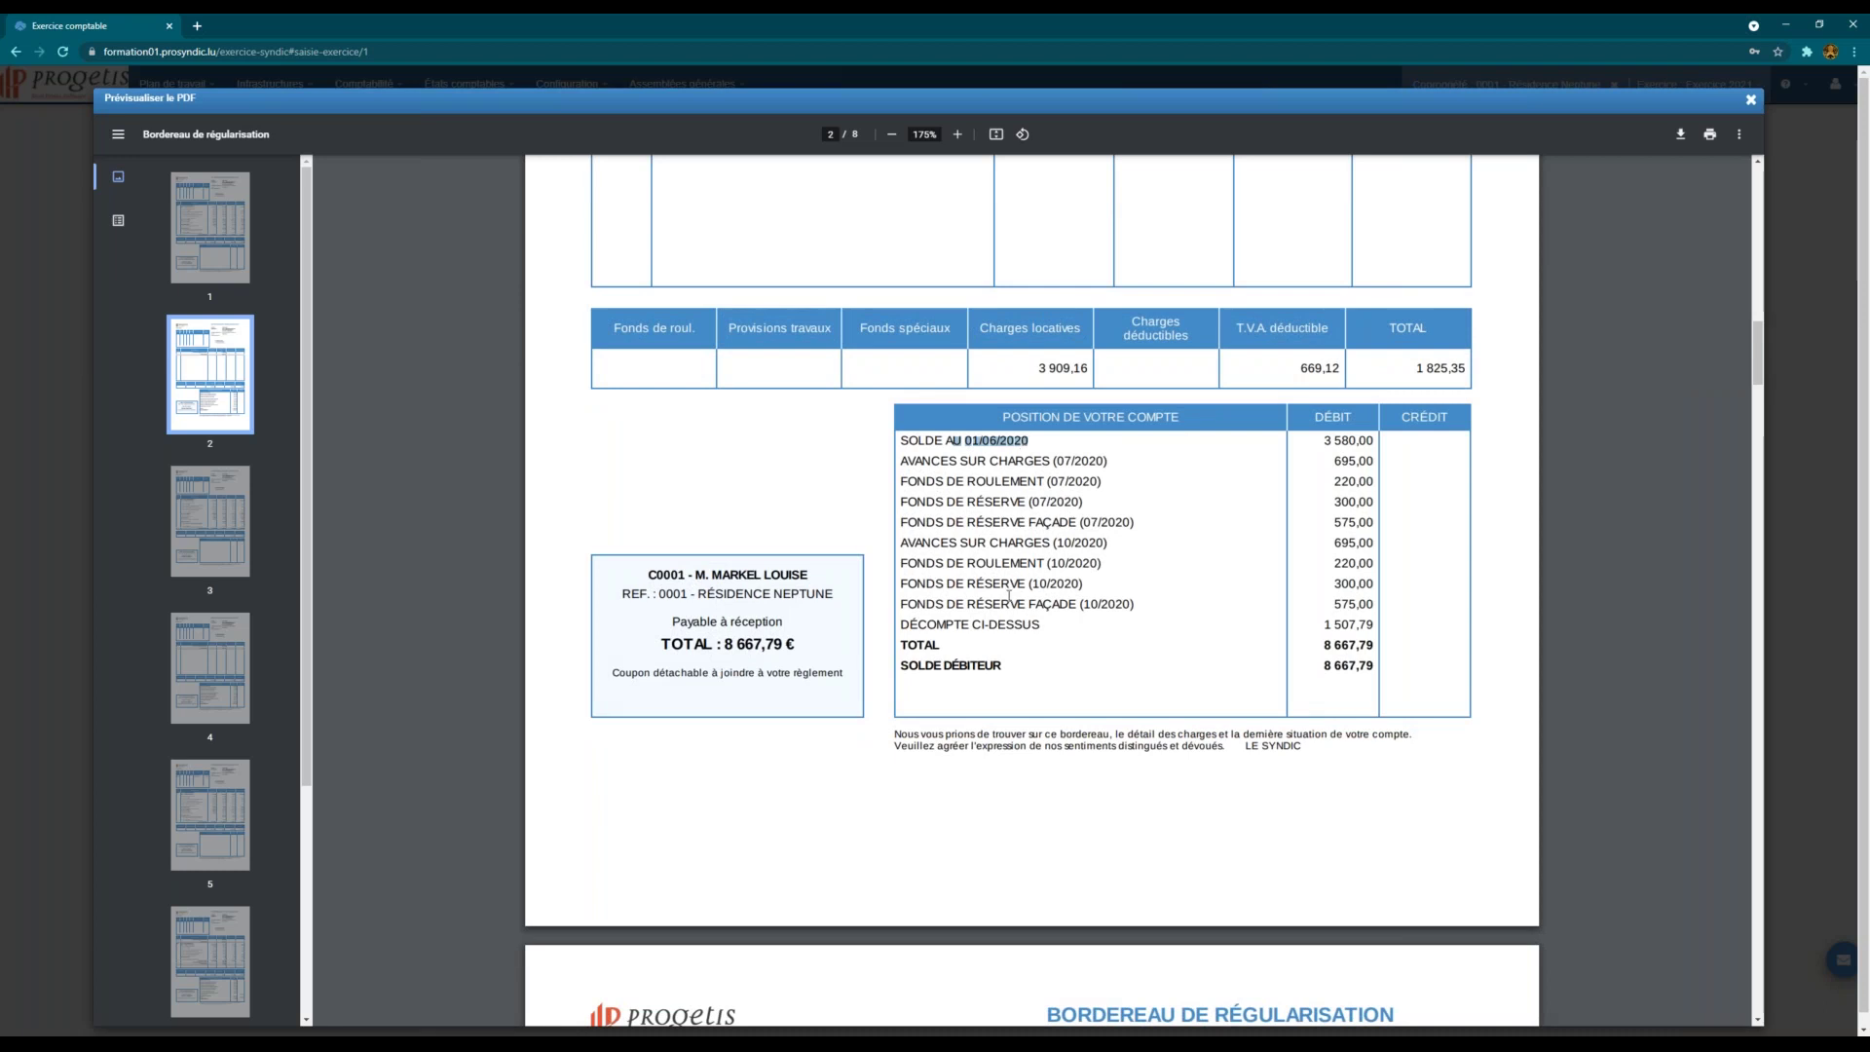
{"action": "left_click_drag", "start_coordinate": [964, 625], "coordinate": [1042, 625]}
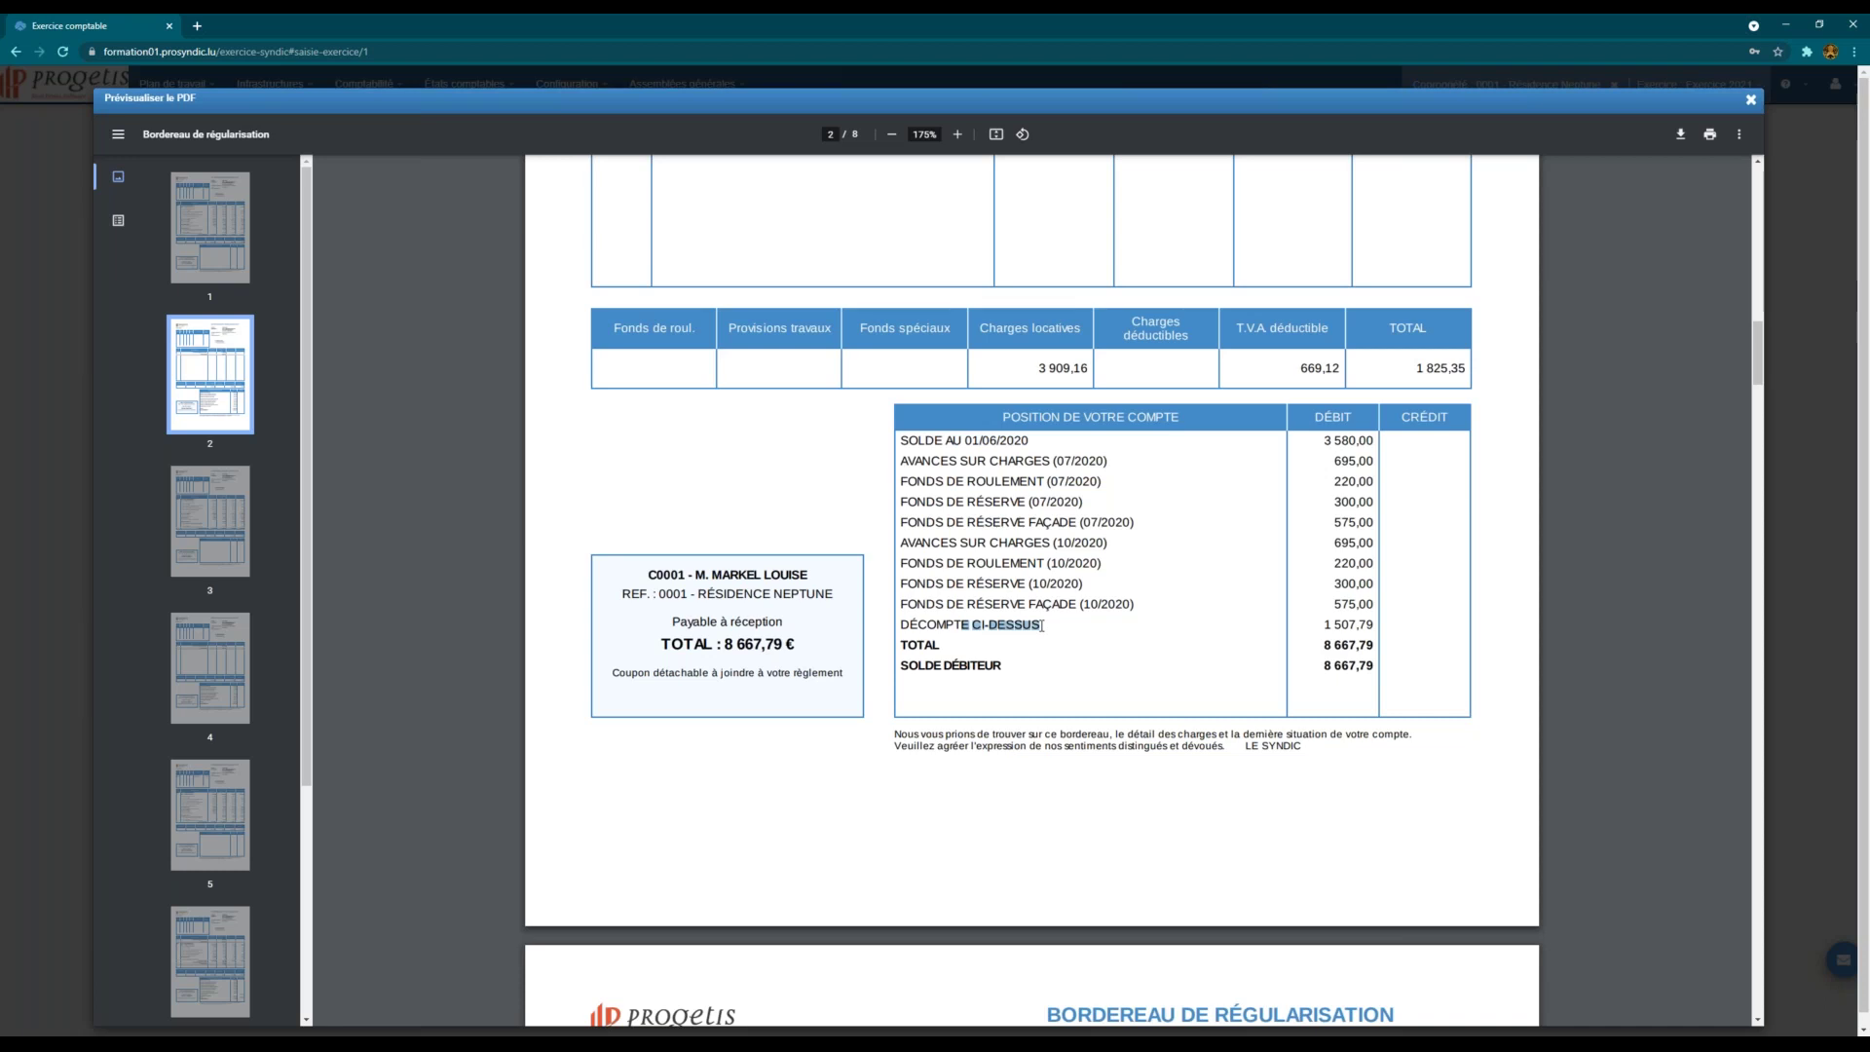
{"action": "left_click", "coordinate": [1314, 699]}
Step: Generate the Exercice 2020 regularisation slip again without the per-account details, and look through its PDF preview
{"action": "left_click", "coordinate": [1750, 100]}
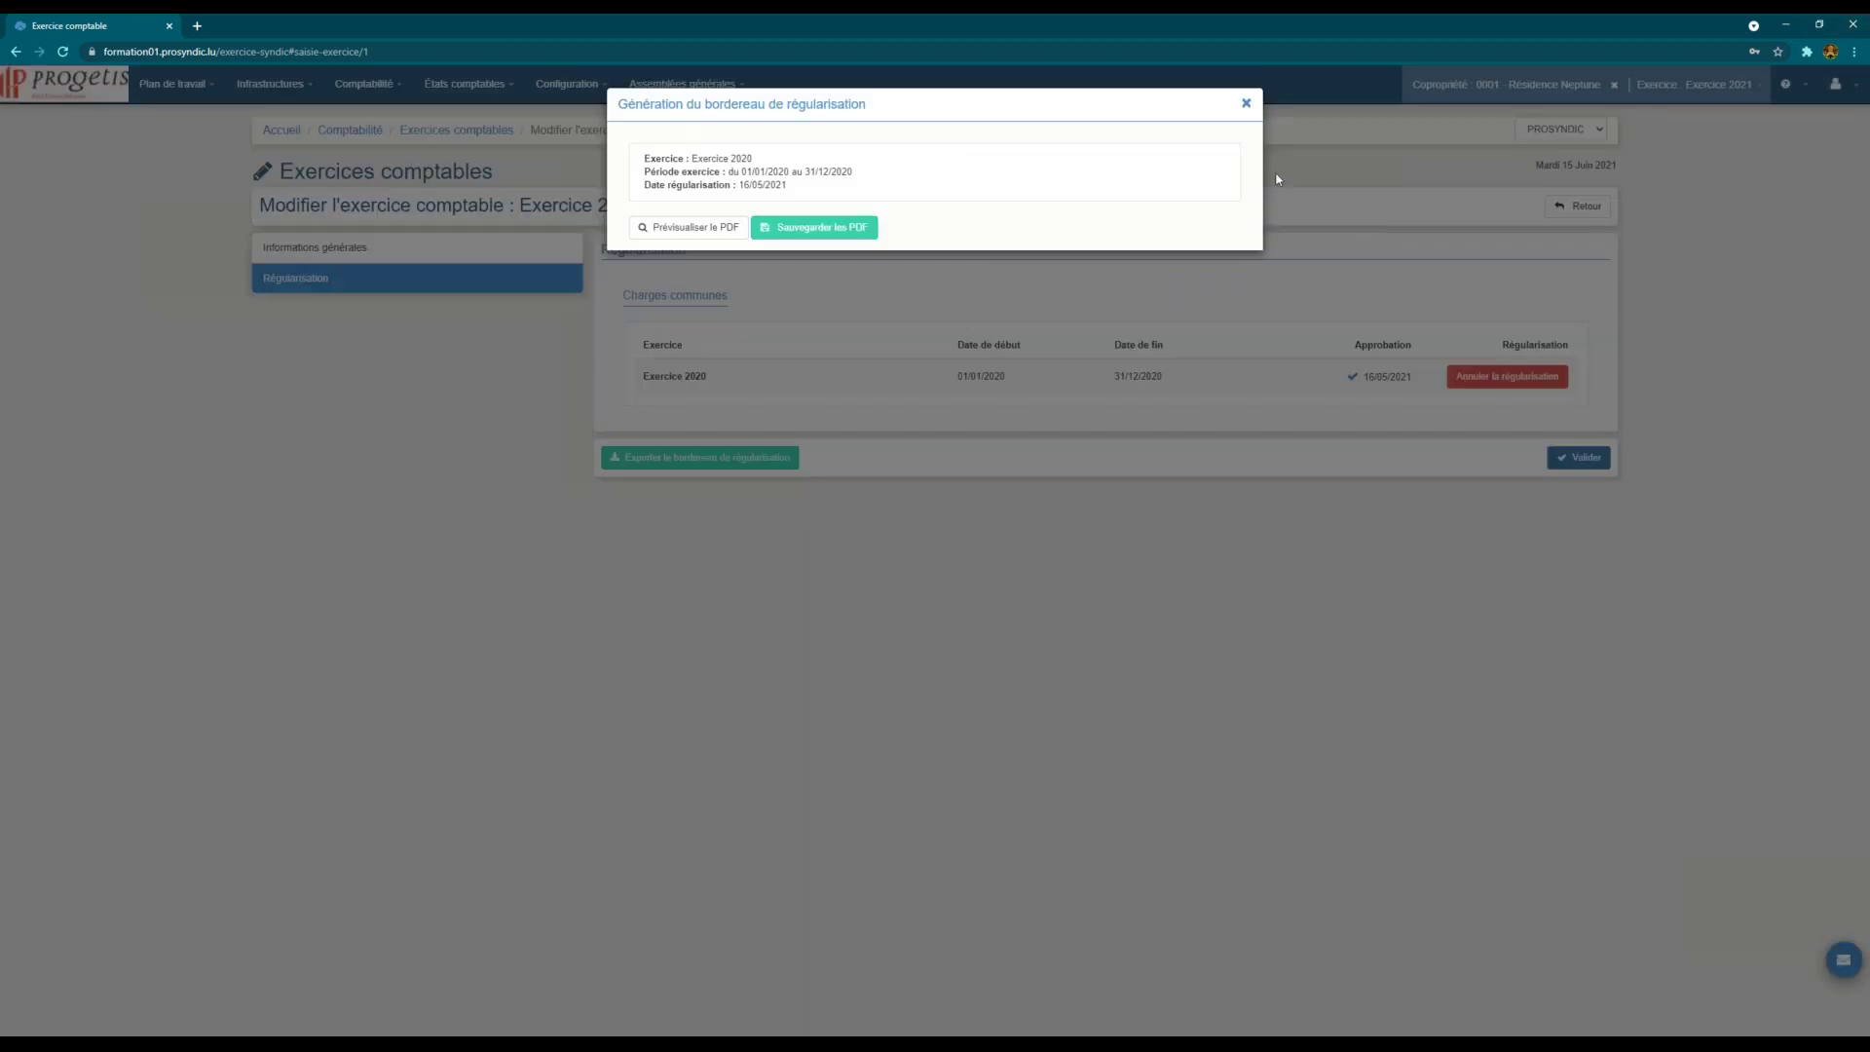
{"action": "left_click", "coordinate": [1247, 103]}
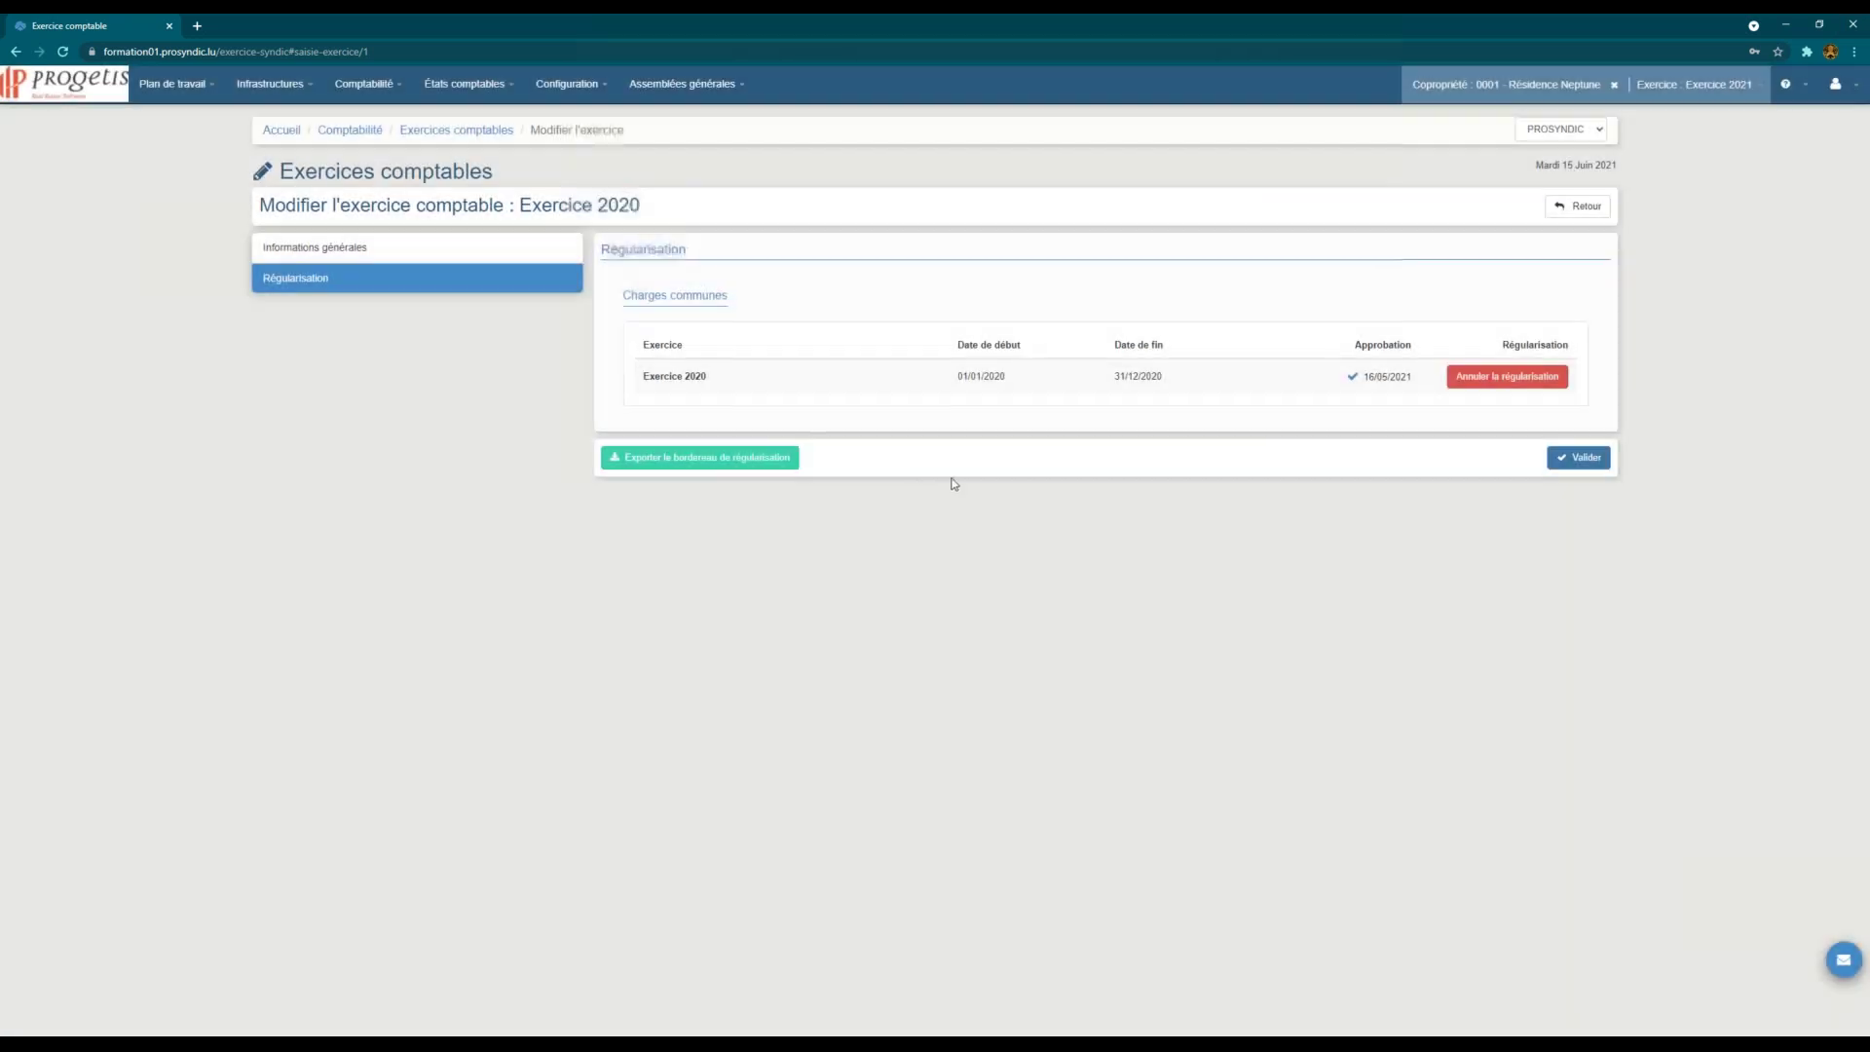
{"action": "left_click", "coordinate": [711, 467]}
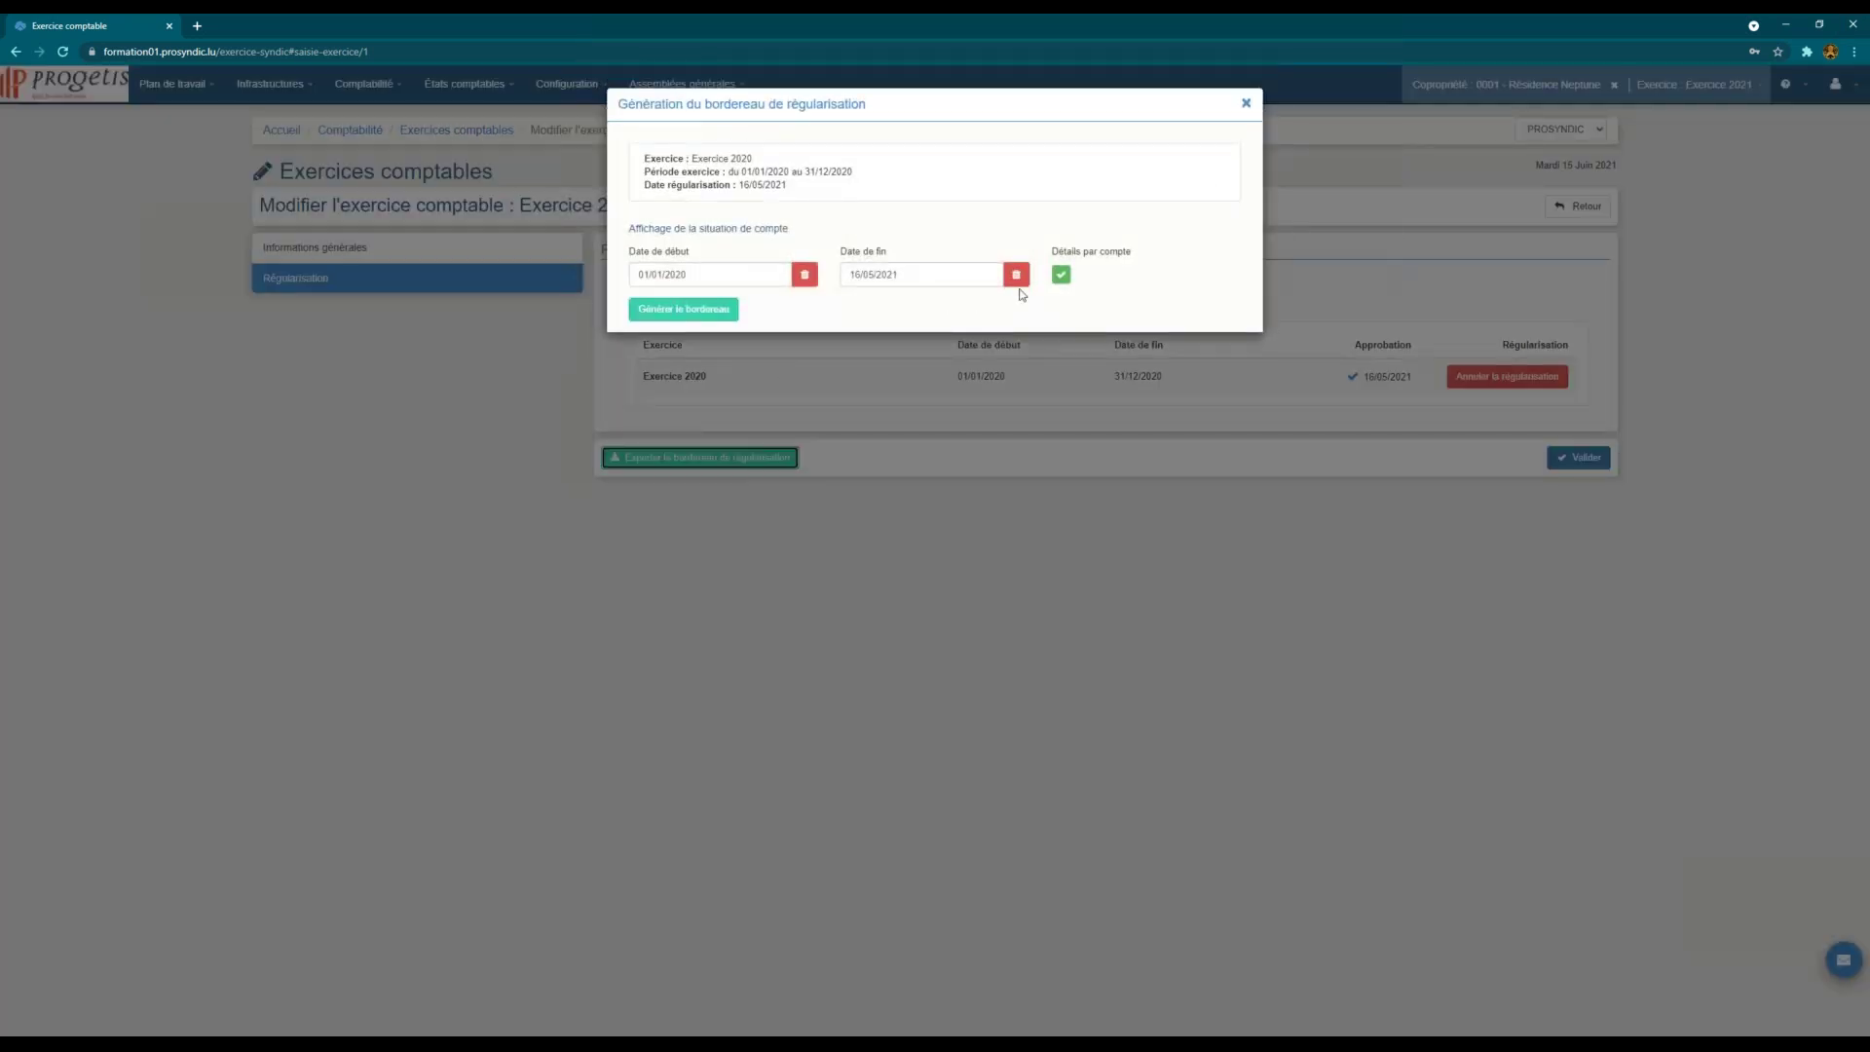
{"action": "left_click", "coordinate": [1060, 276]}
{"action": "left_click", "coordinate": [652, 317]}
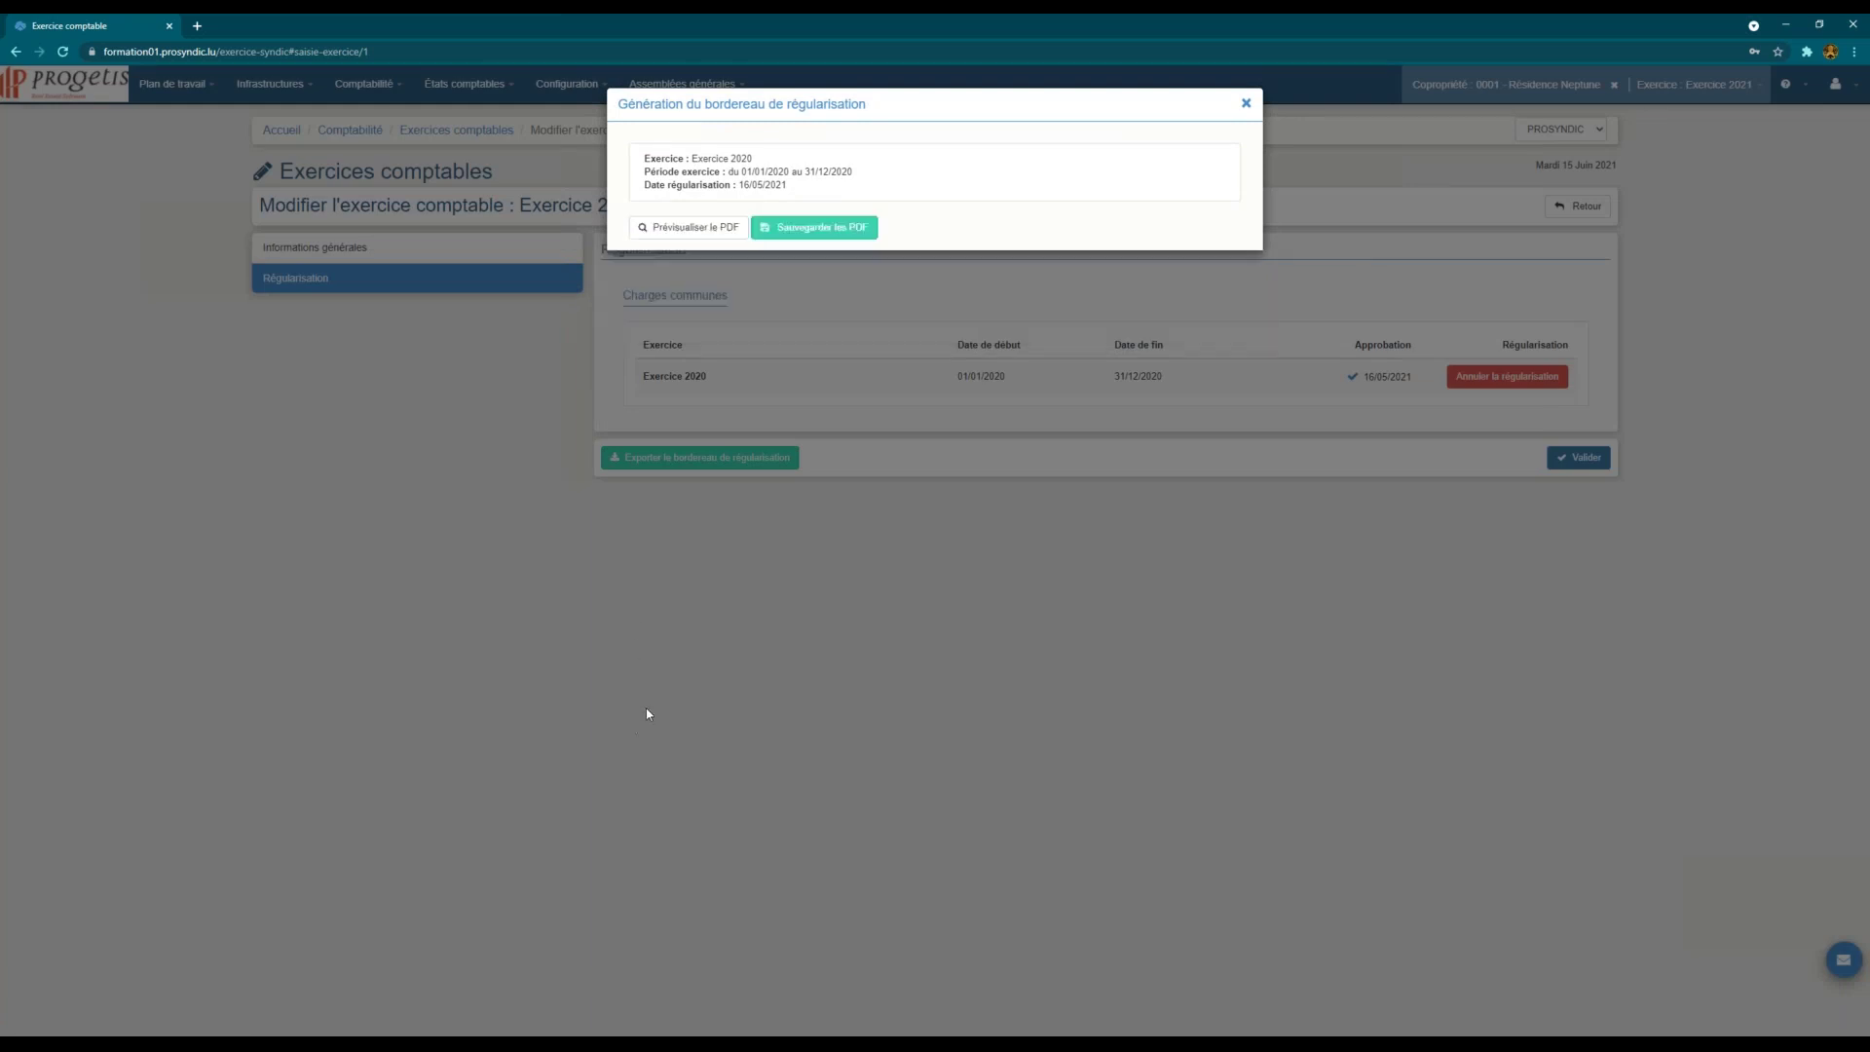
{"action": "left_click", "coordinate": [716, 228]}
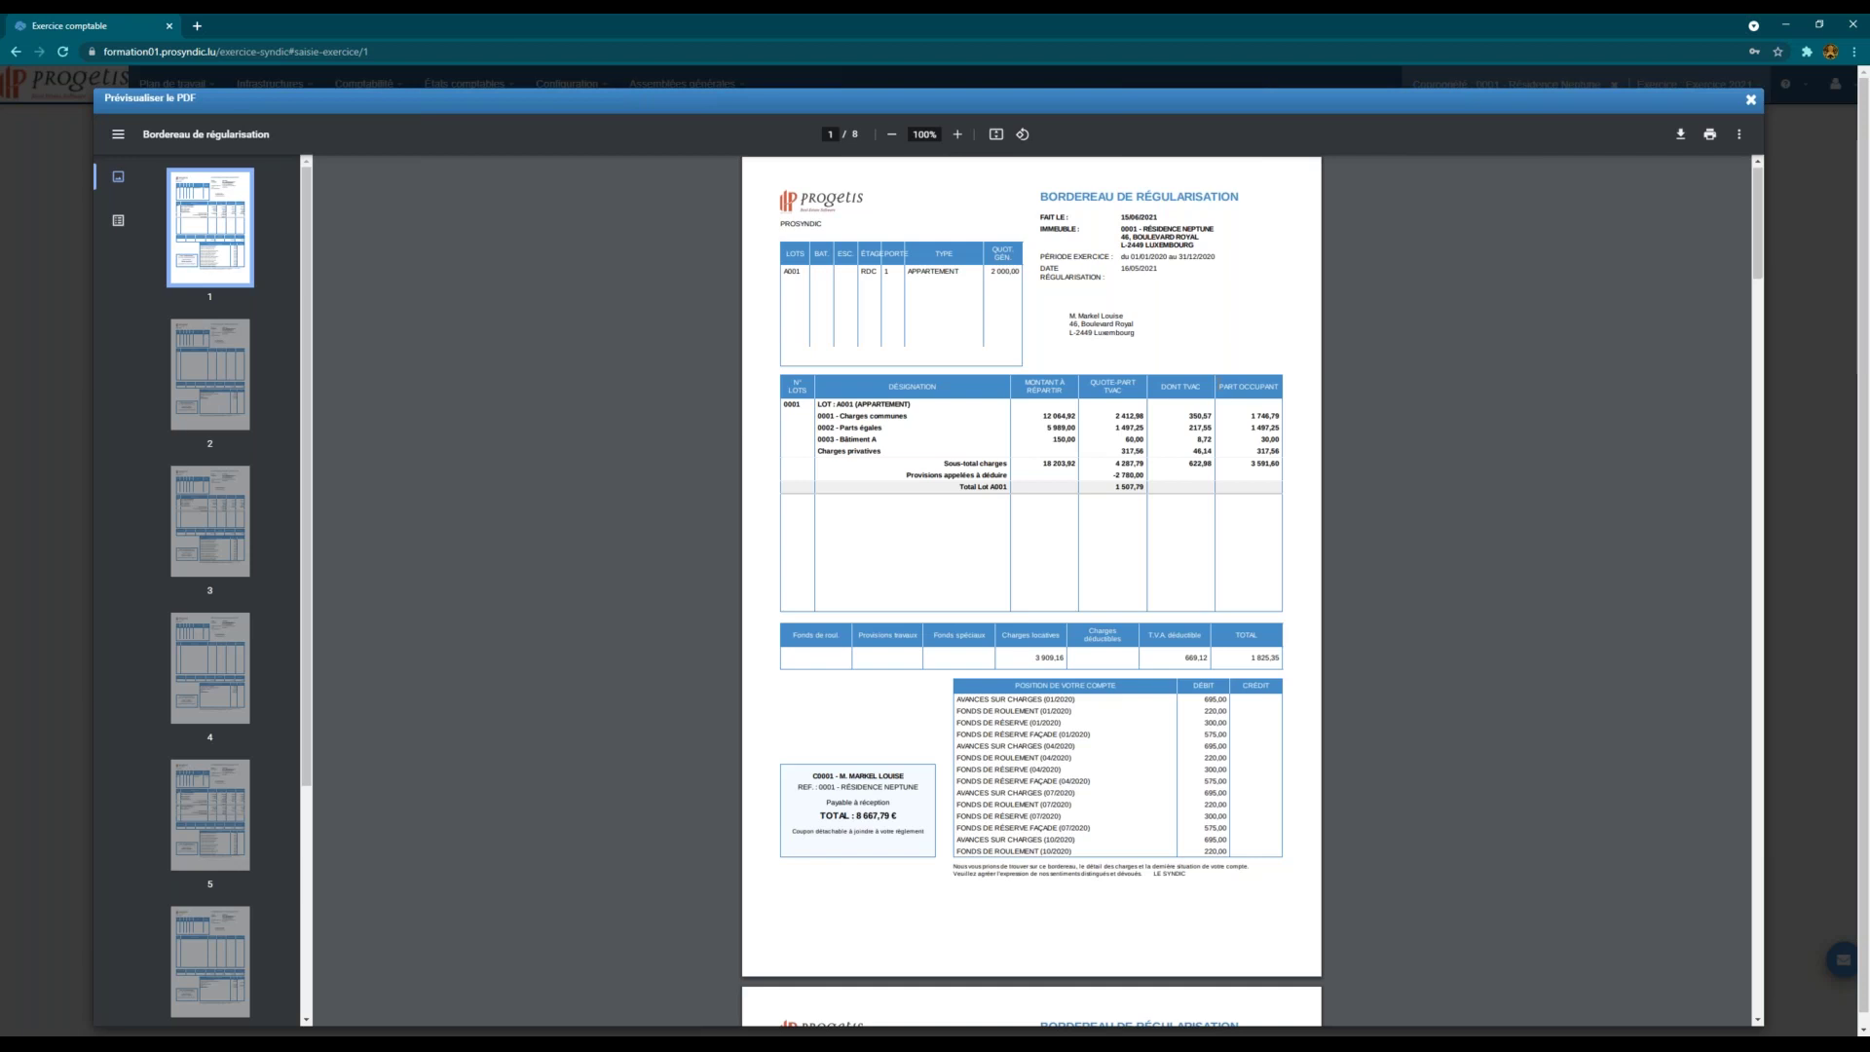
{"action": "scroll", "coordinate": [1223, 453], "scroll_direction": "down", "scroll_amount": 20}
{"action": "scroll", "coordinate": [1224, 453], "scroll_direction": "down", "scroll_amount": 7}
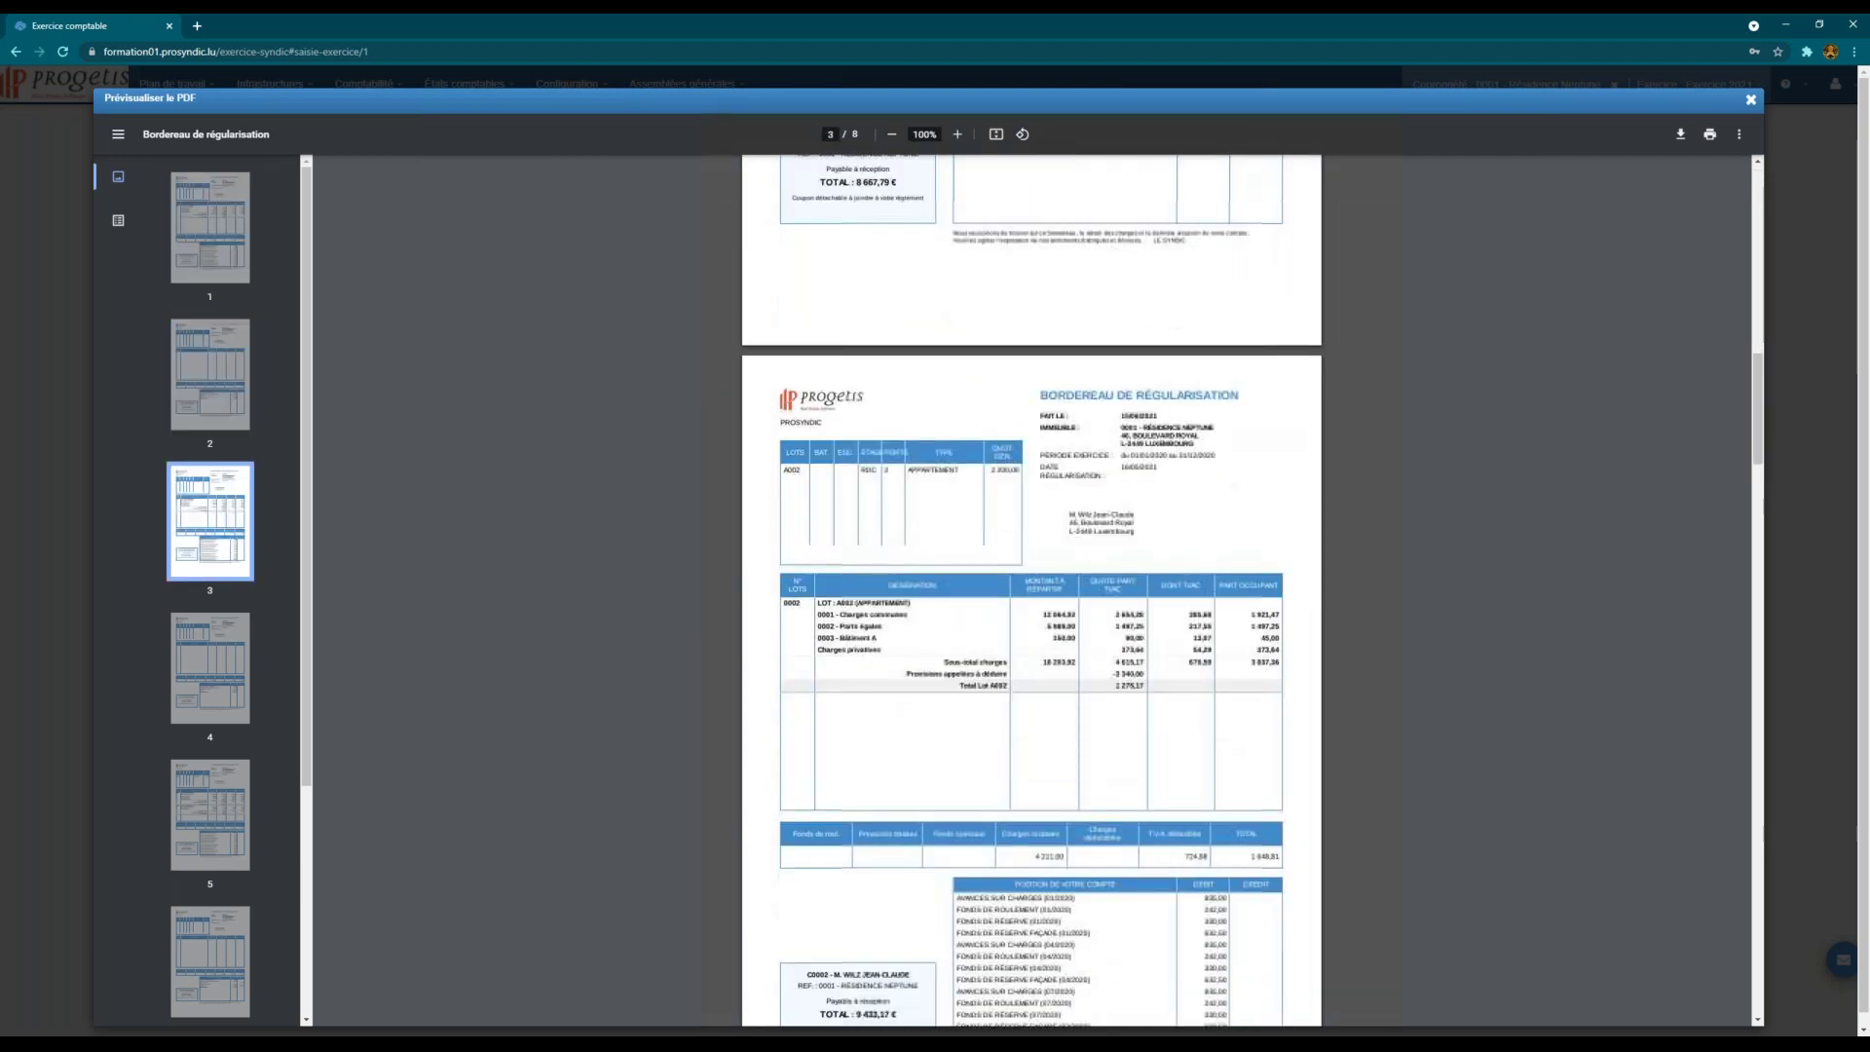
Step: Reload the Exercice 2020 page, regenerate its regularisation slip without the per-account details, and preview the PDF
{"action": "left_click", "coordinate": [1750, 100]}
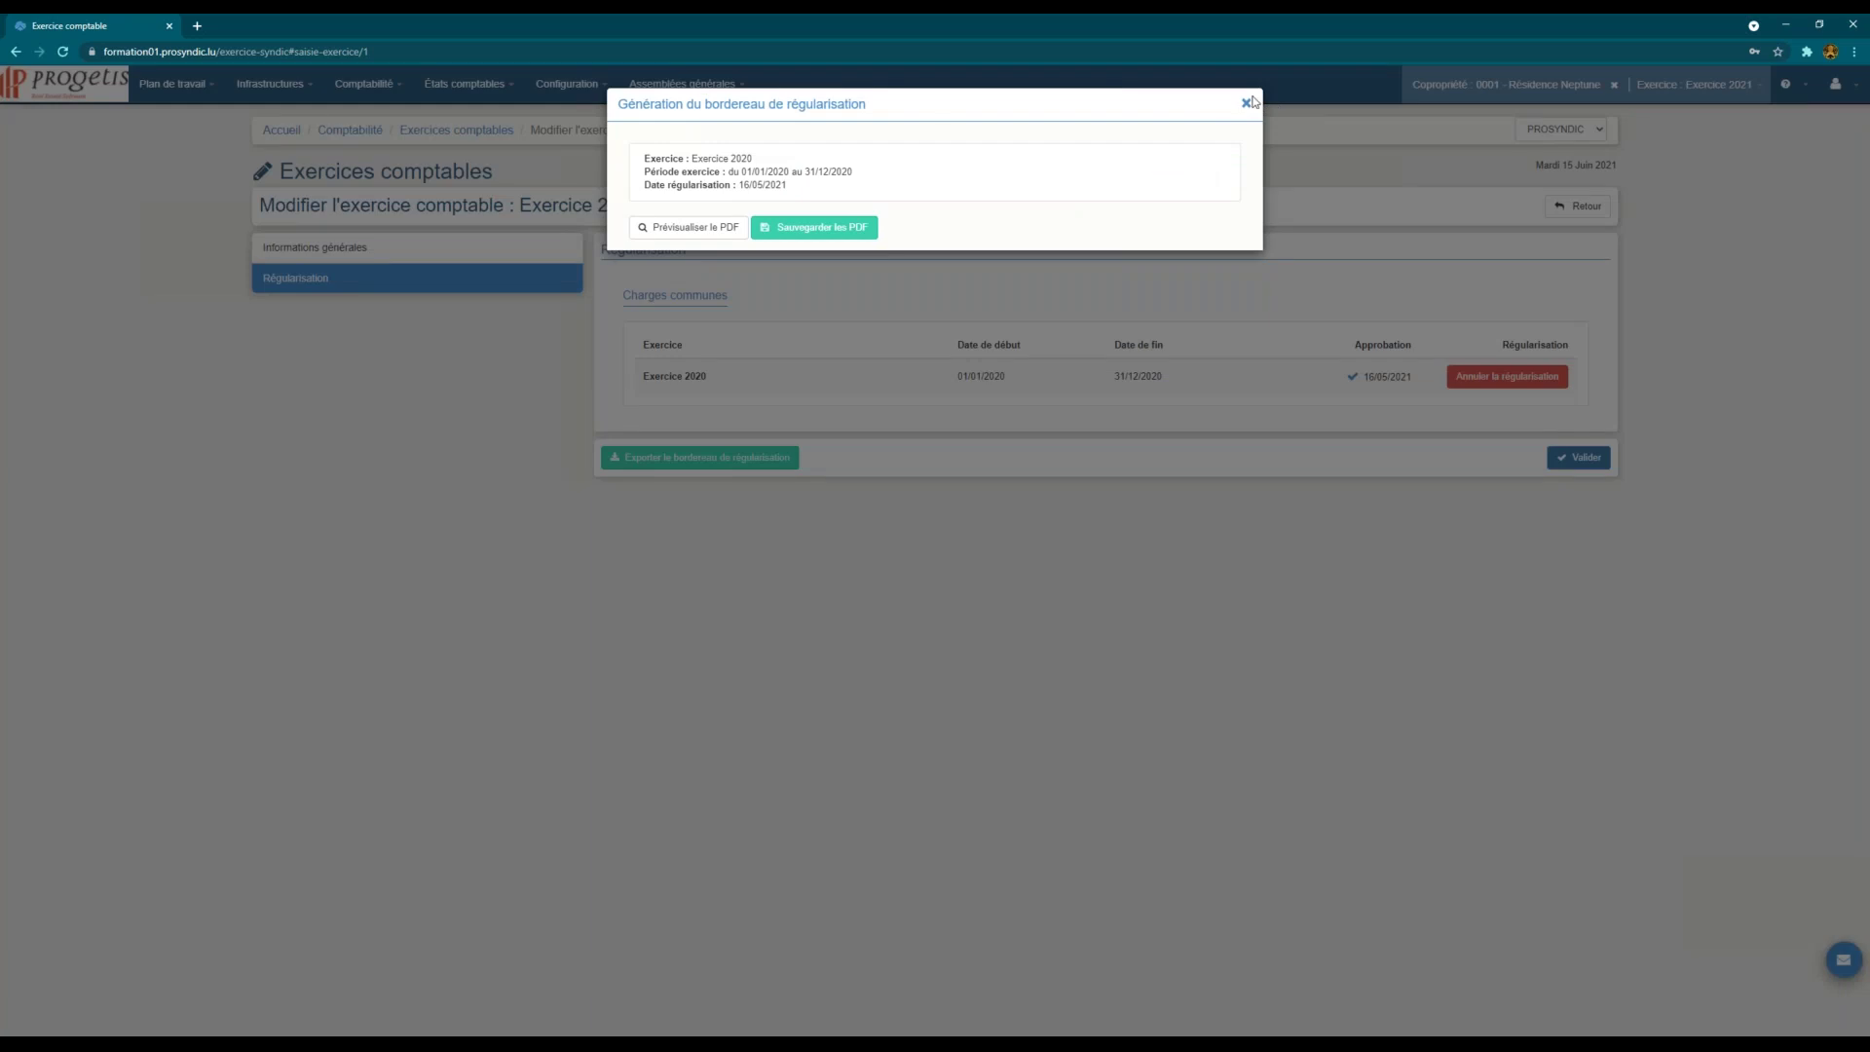
{"action": "left_click", "coordinate": [1246, 103]}
{"action": "left_click", "coordinate": [412, 50]}
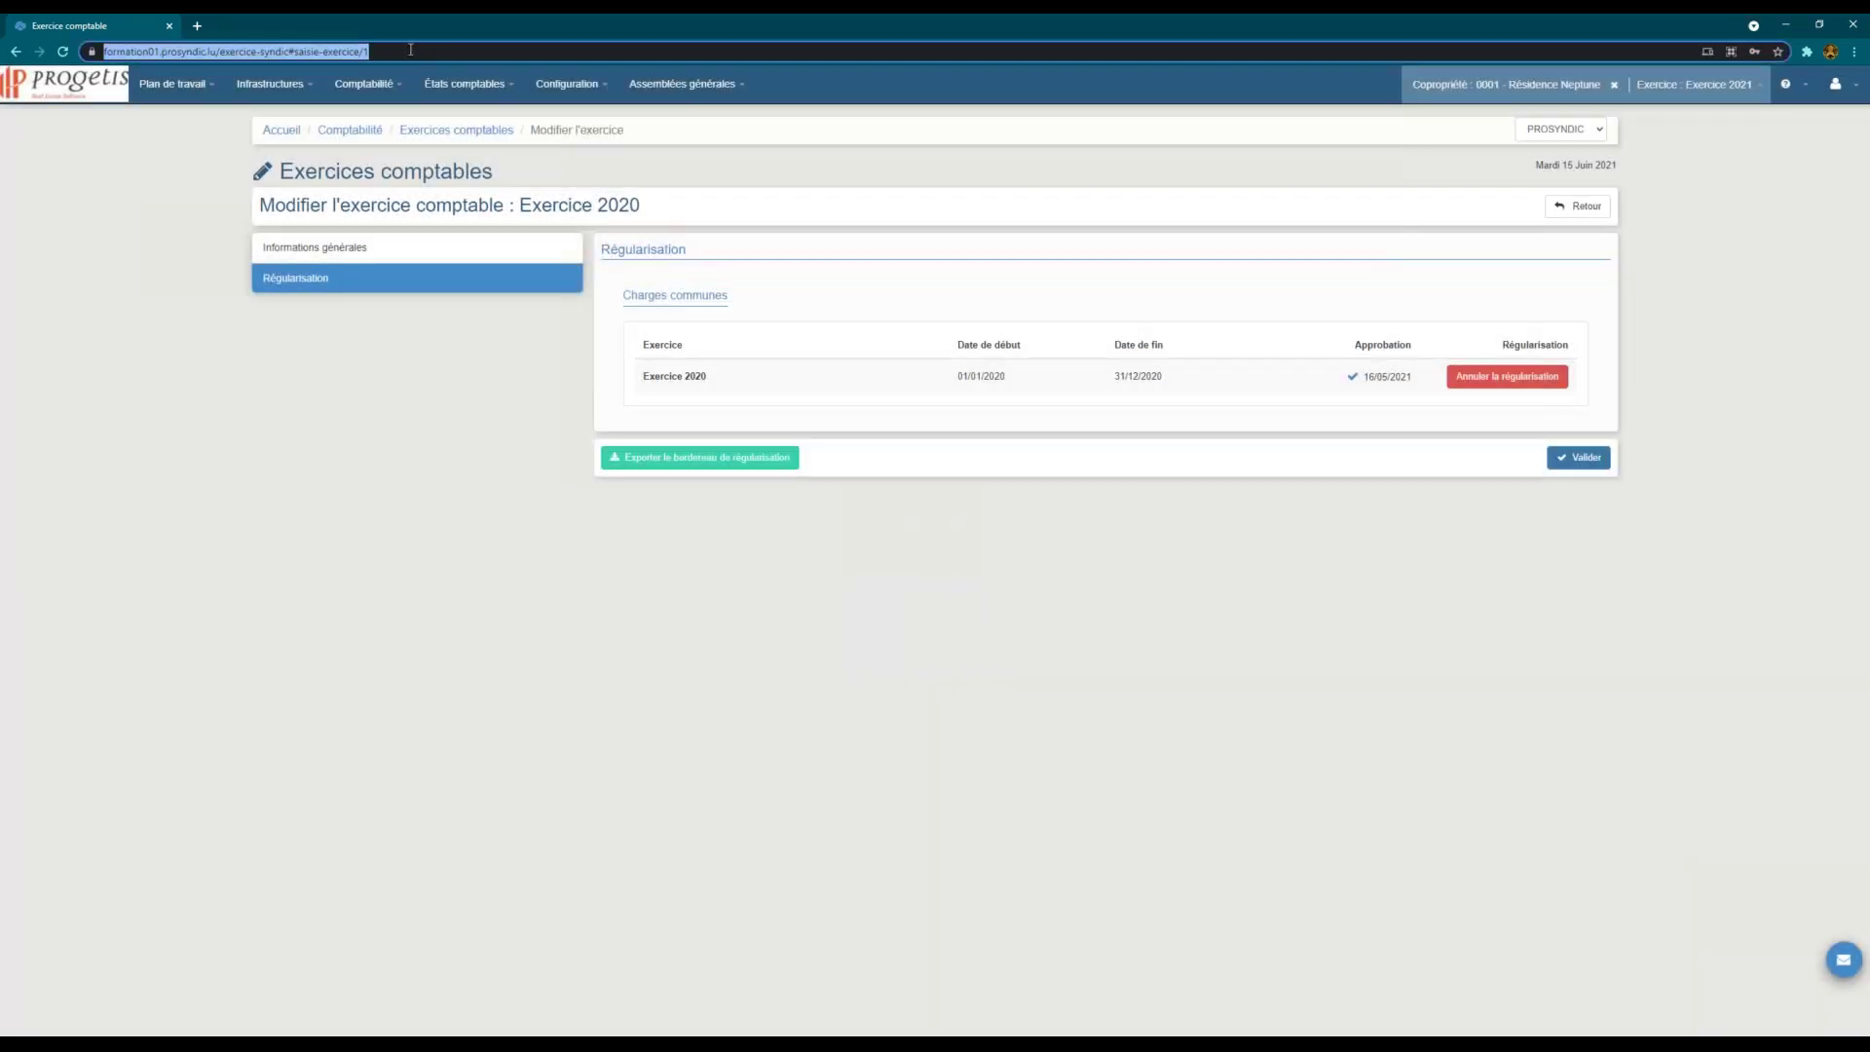
{"action": "key", "text": "Return"}
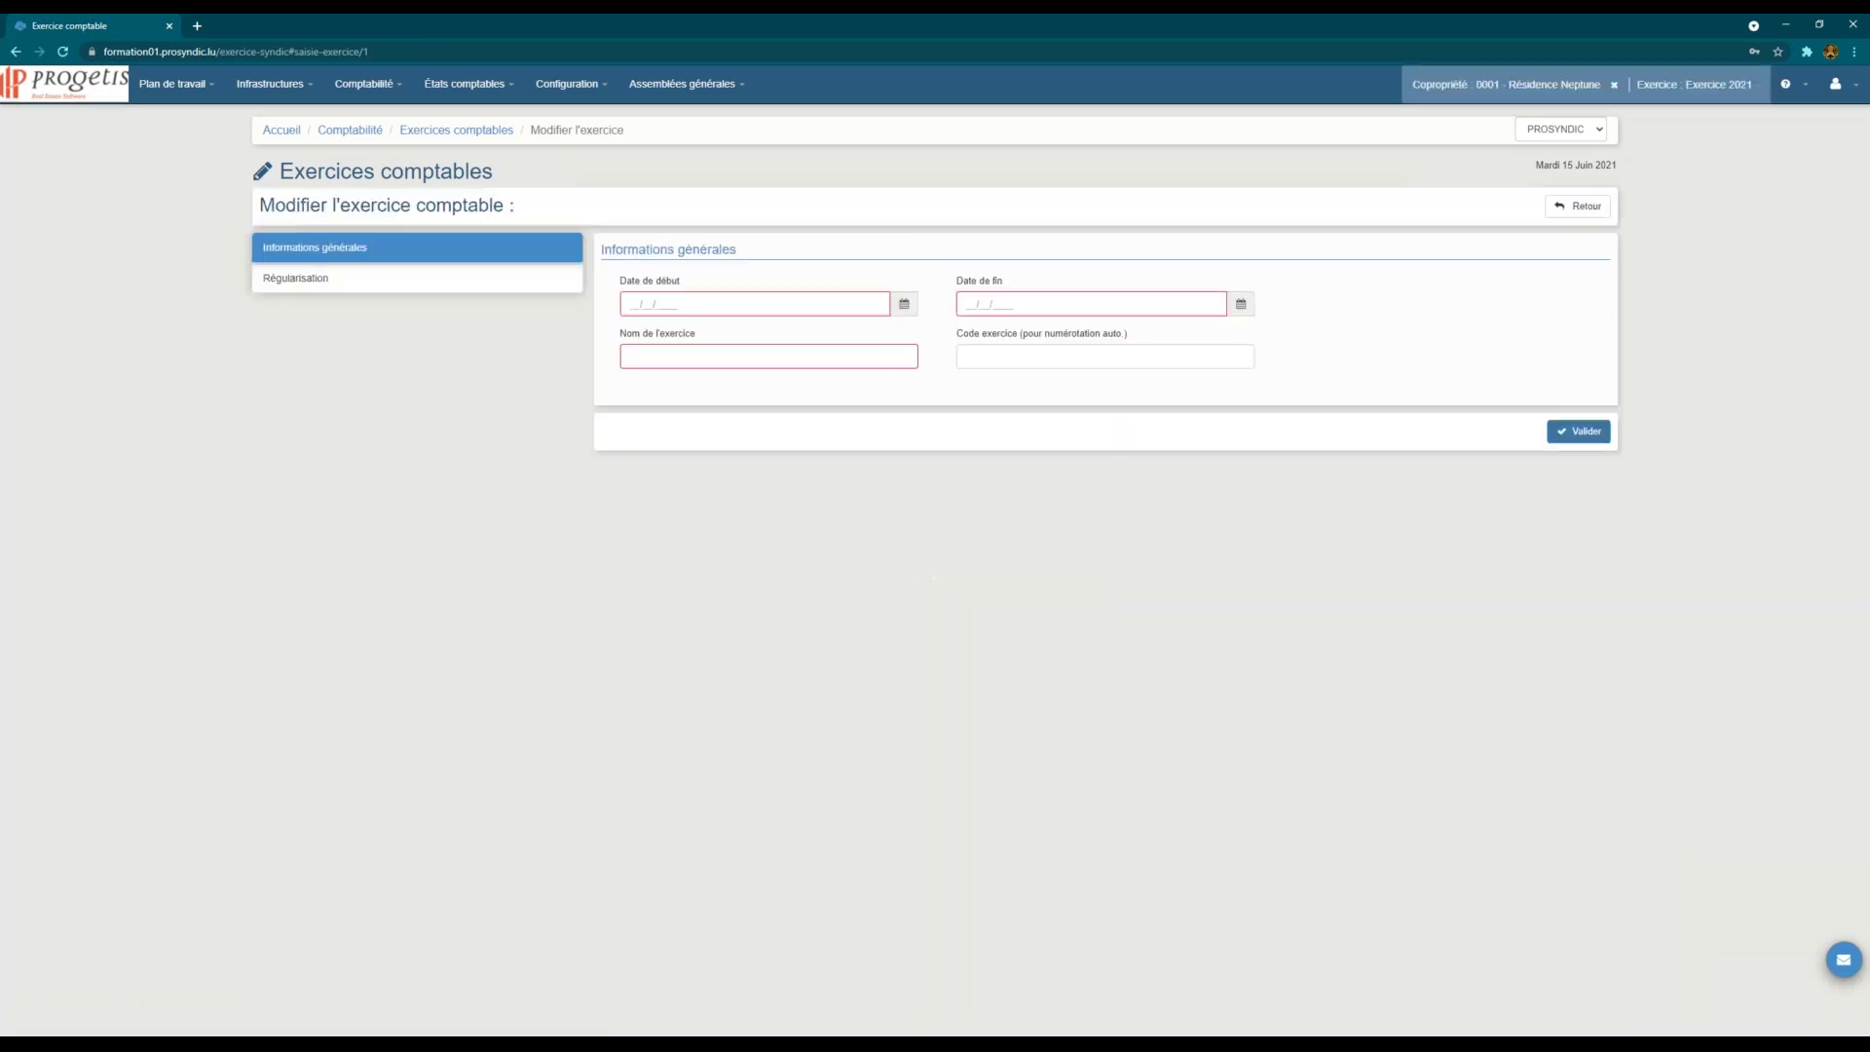
{"action": "left_click", "coordinate": [312, 295]}
{"action": "left_click", "coordinate": [697, 460]}
{"action": "left_click", "coordinate": [1060, 277]}
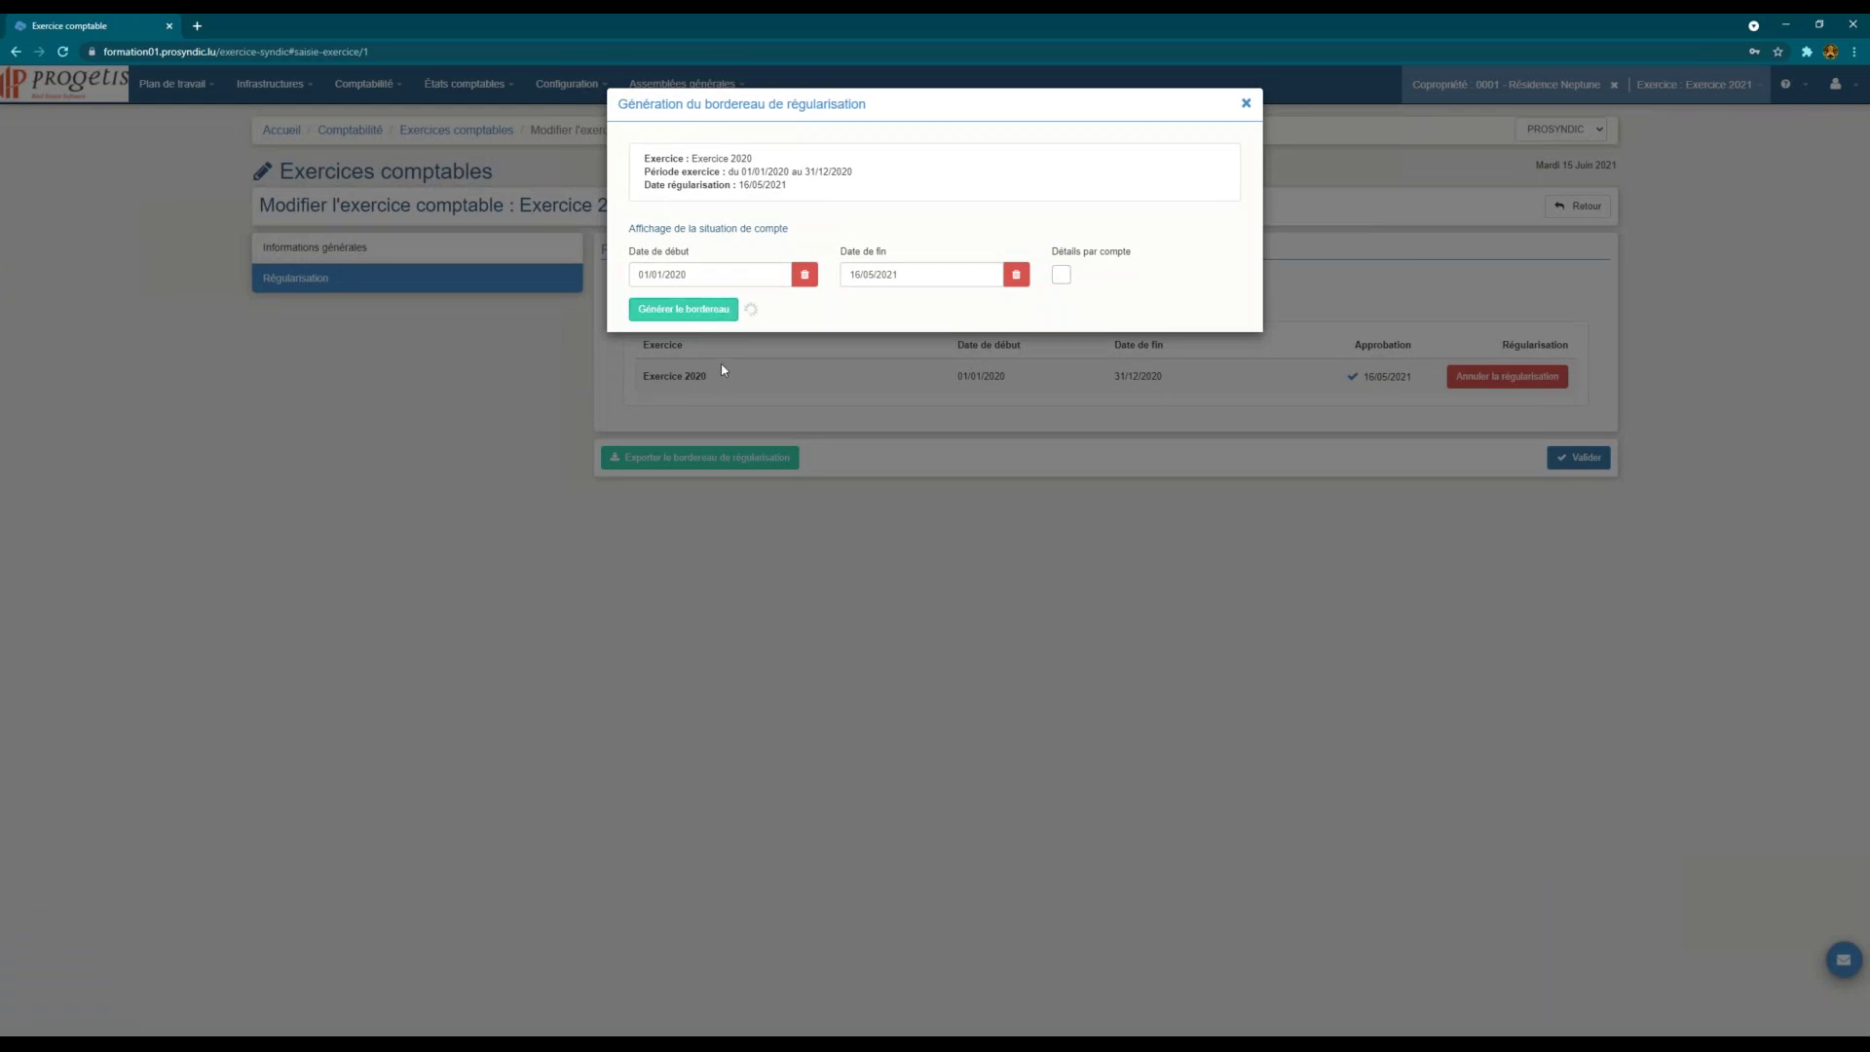
{"action": "left_click", "coordinate": [683, 234]}
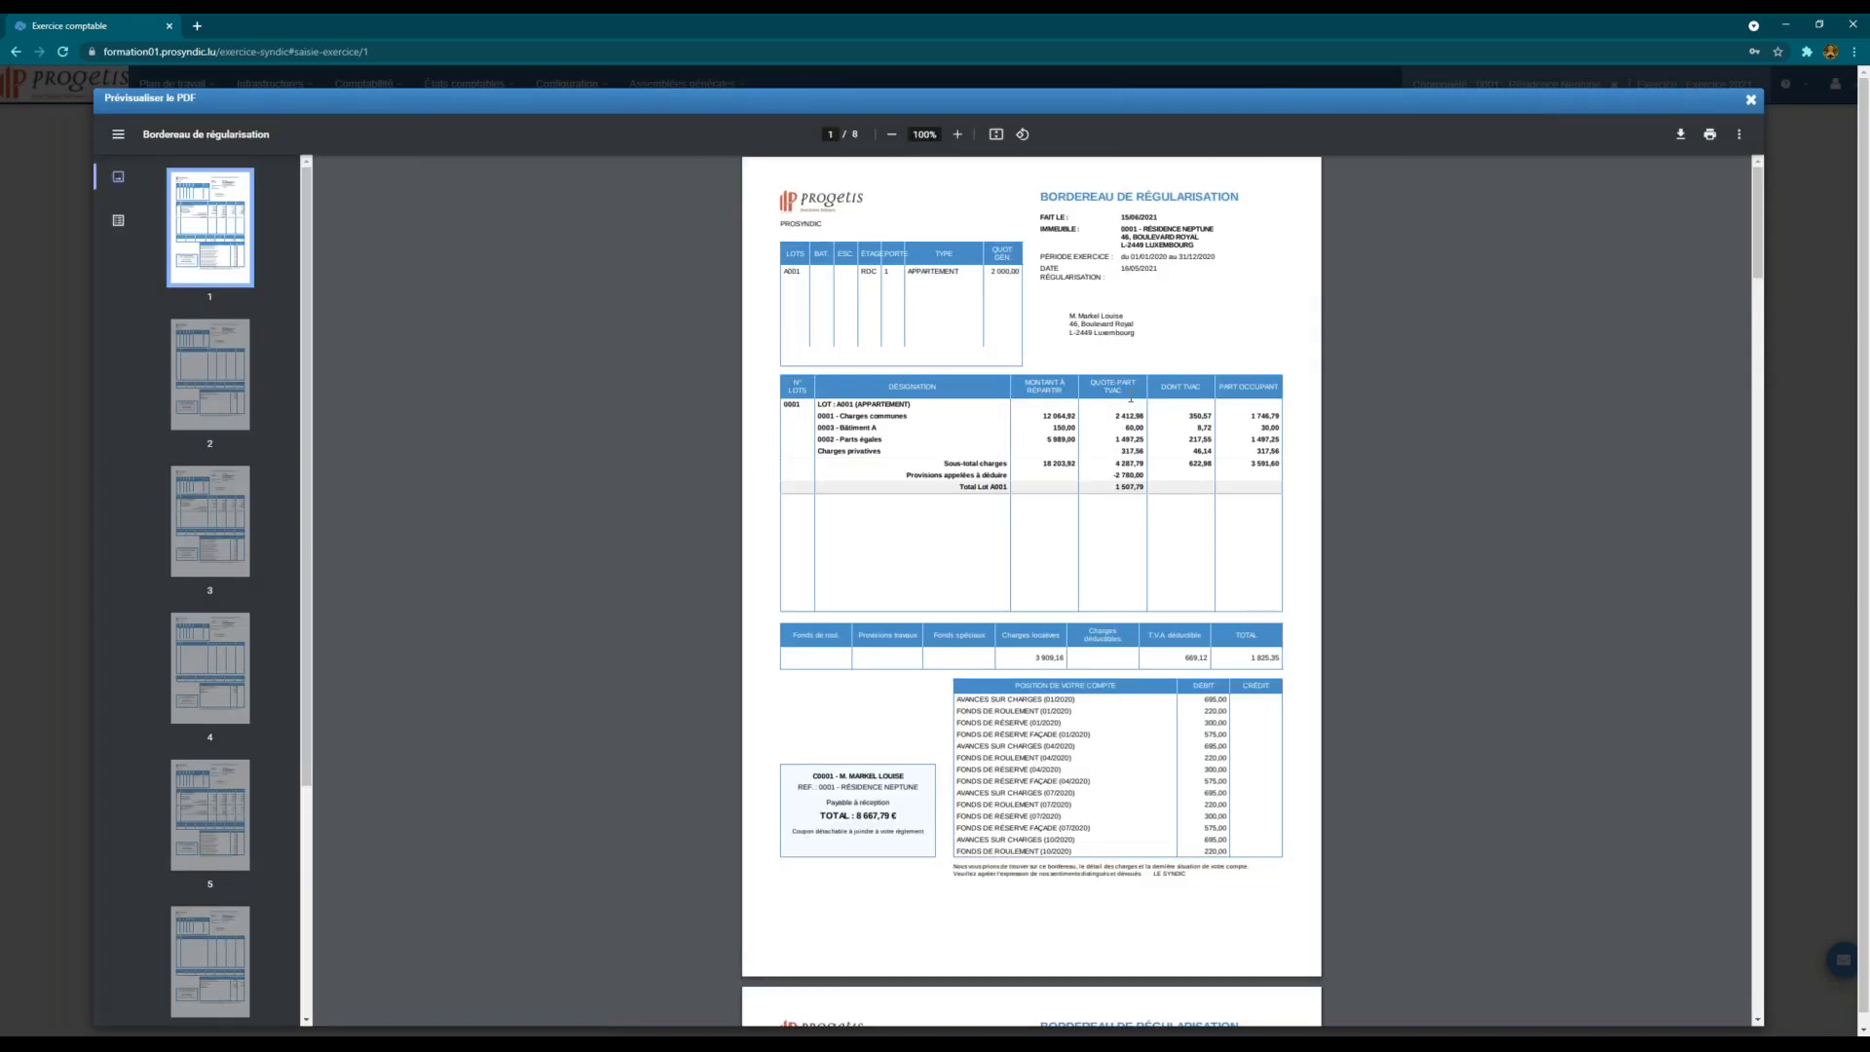
Step: Review the charge breakdown and account position on the first co-owner's slip, and leave the slip preview and generation window
{"action": "scroll", "coordinate": [1130, 394], "scroll_direction": "down", "scroll_amount": 3}
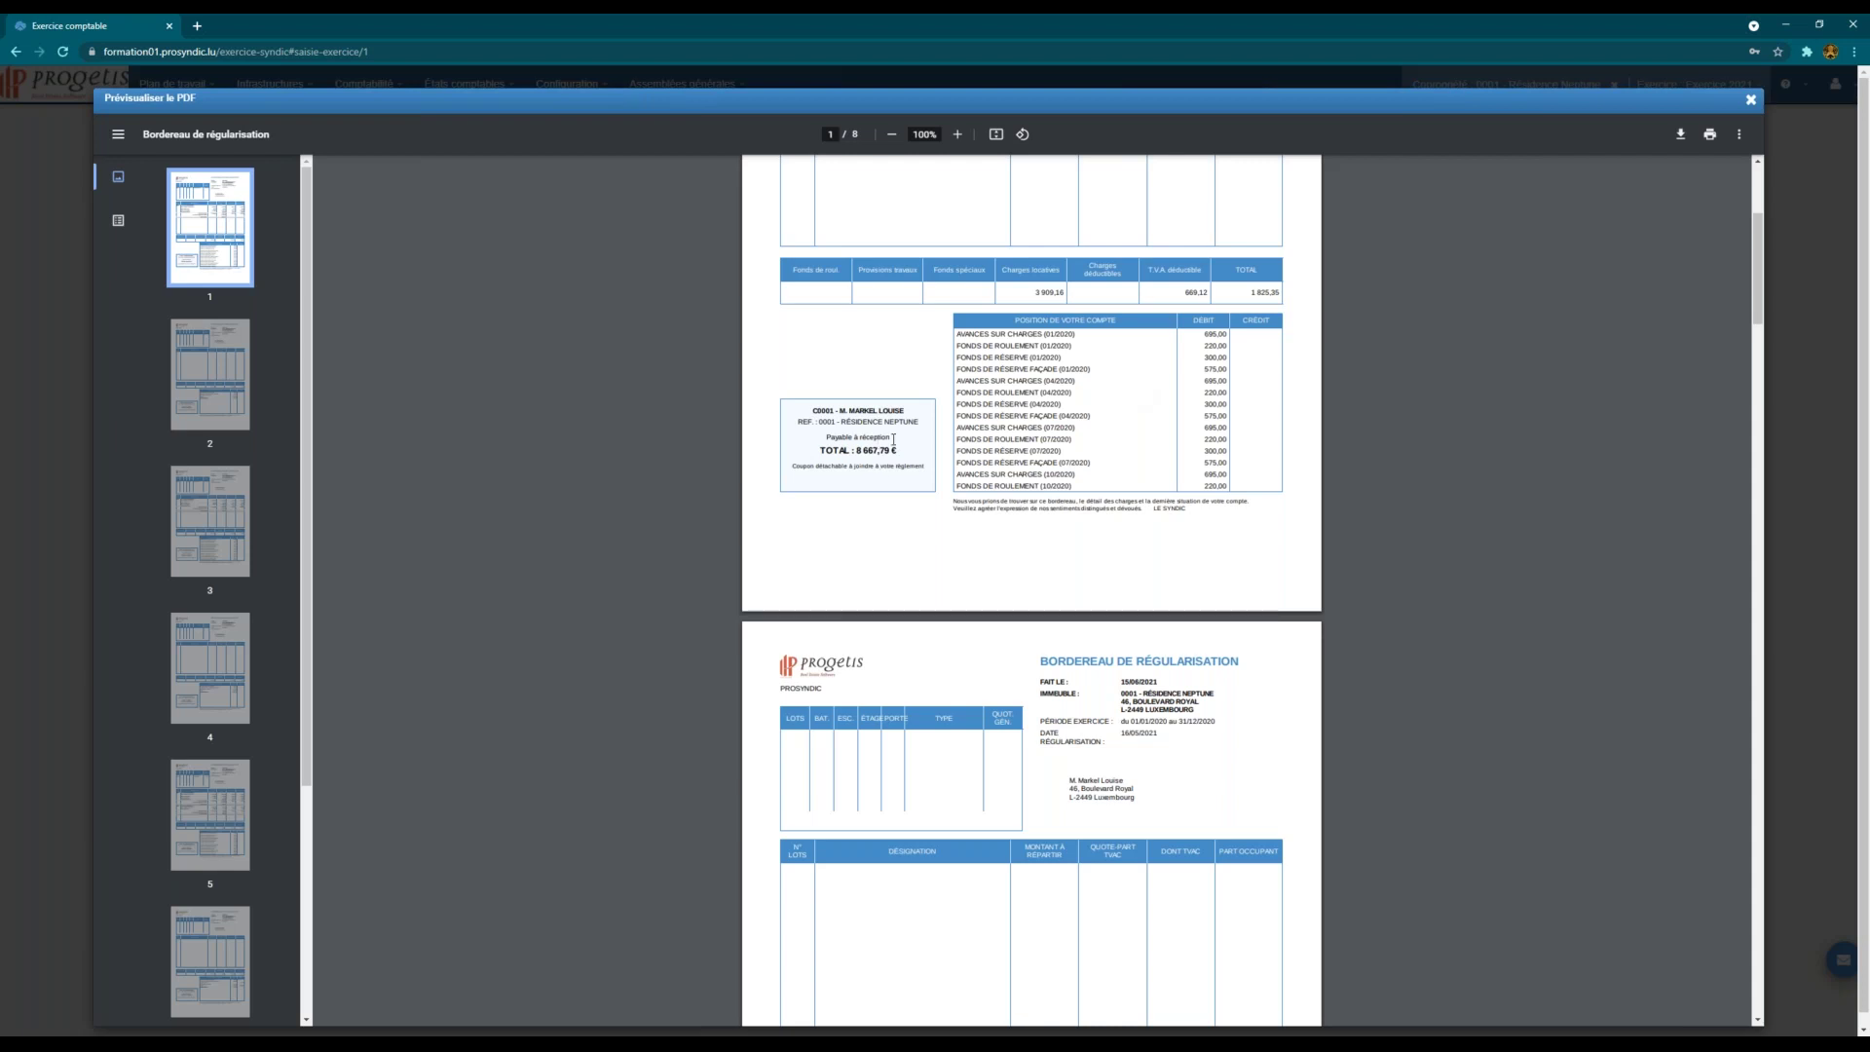
{"action": "scroll", "coordinate": [893, 439], "scroll_direction": "up", "scroll_amount": 2}
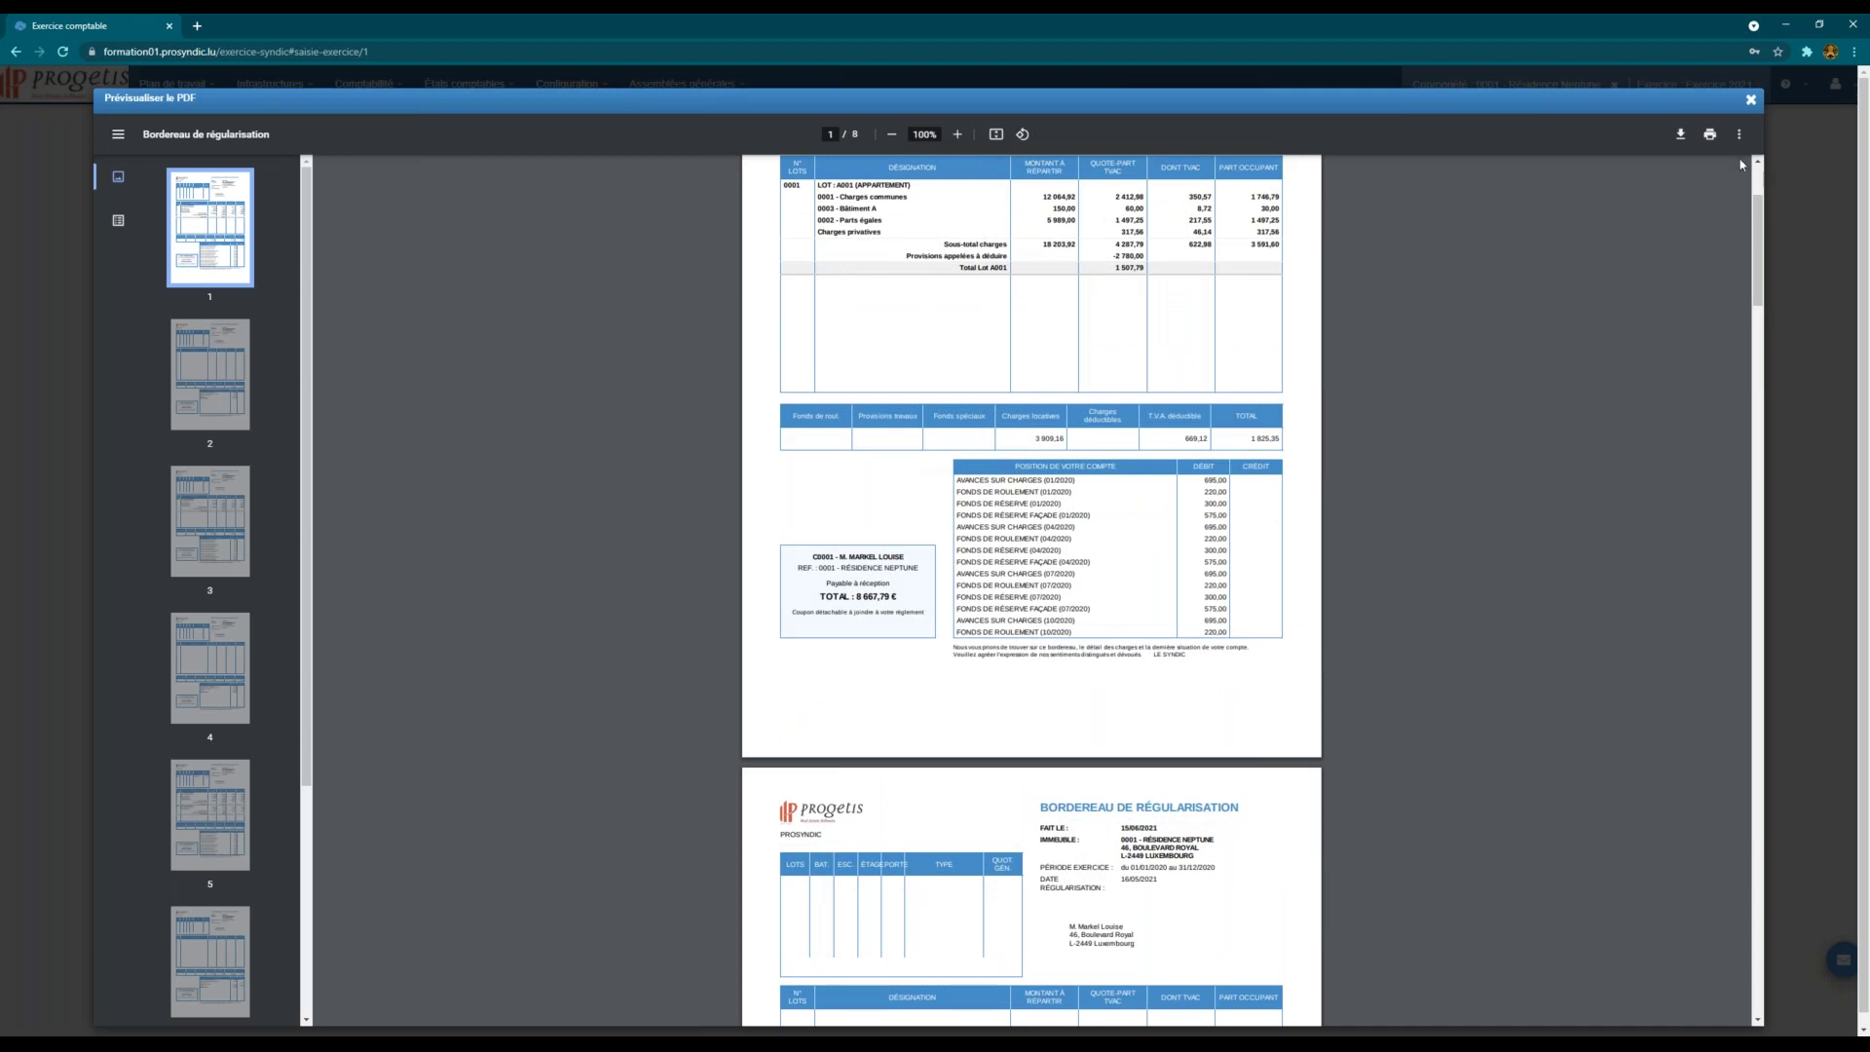
{"action": "left_click", "coordinate": [1752, 100]}
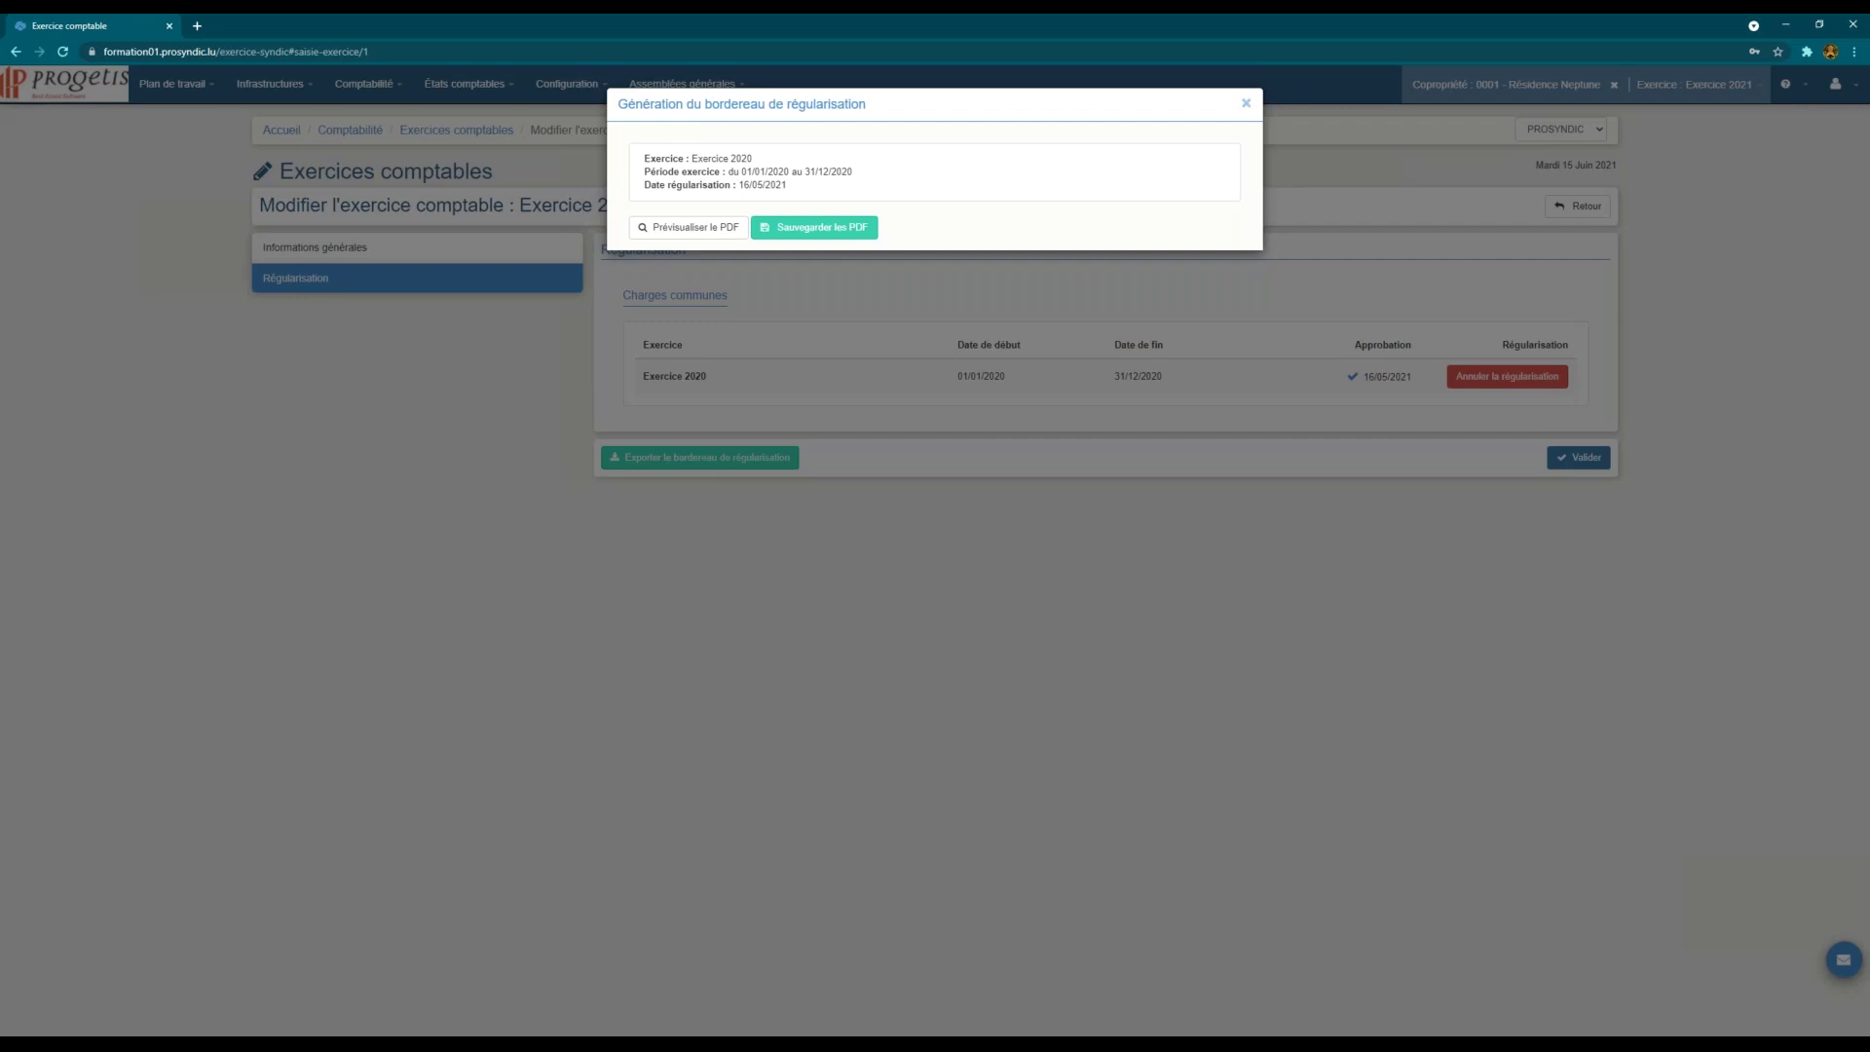
{"action": "left_click", "coordinate": [1172, 357]}
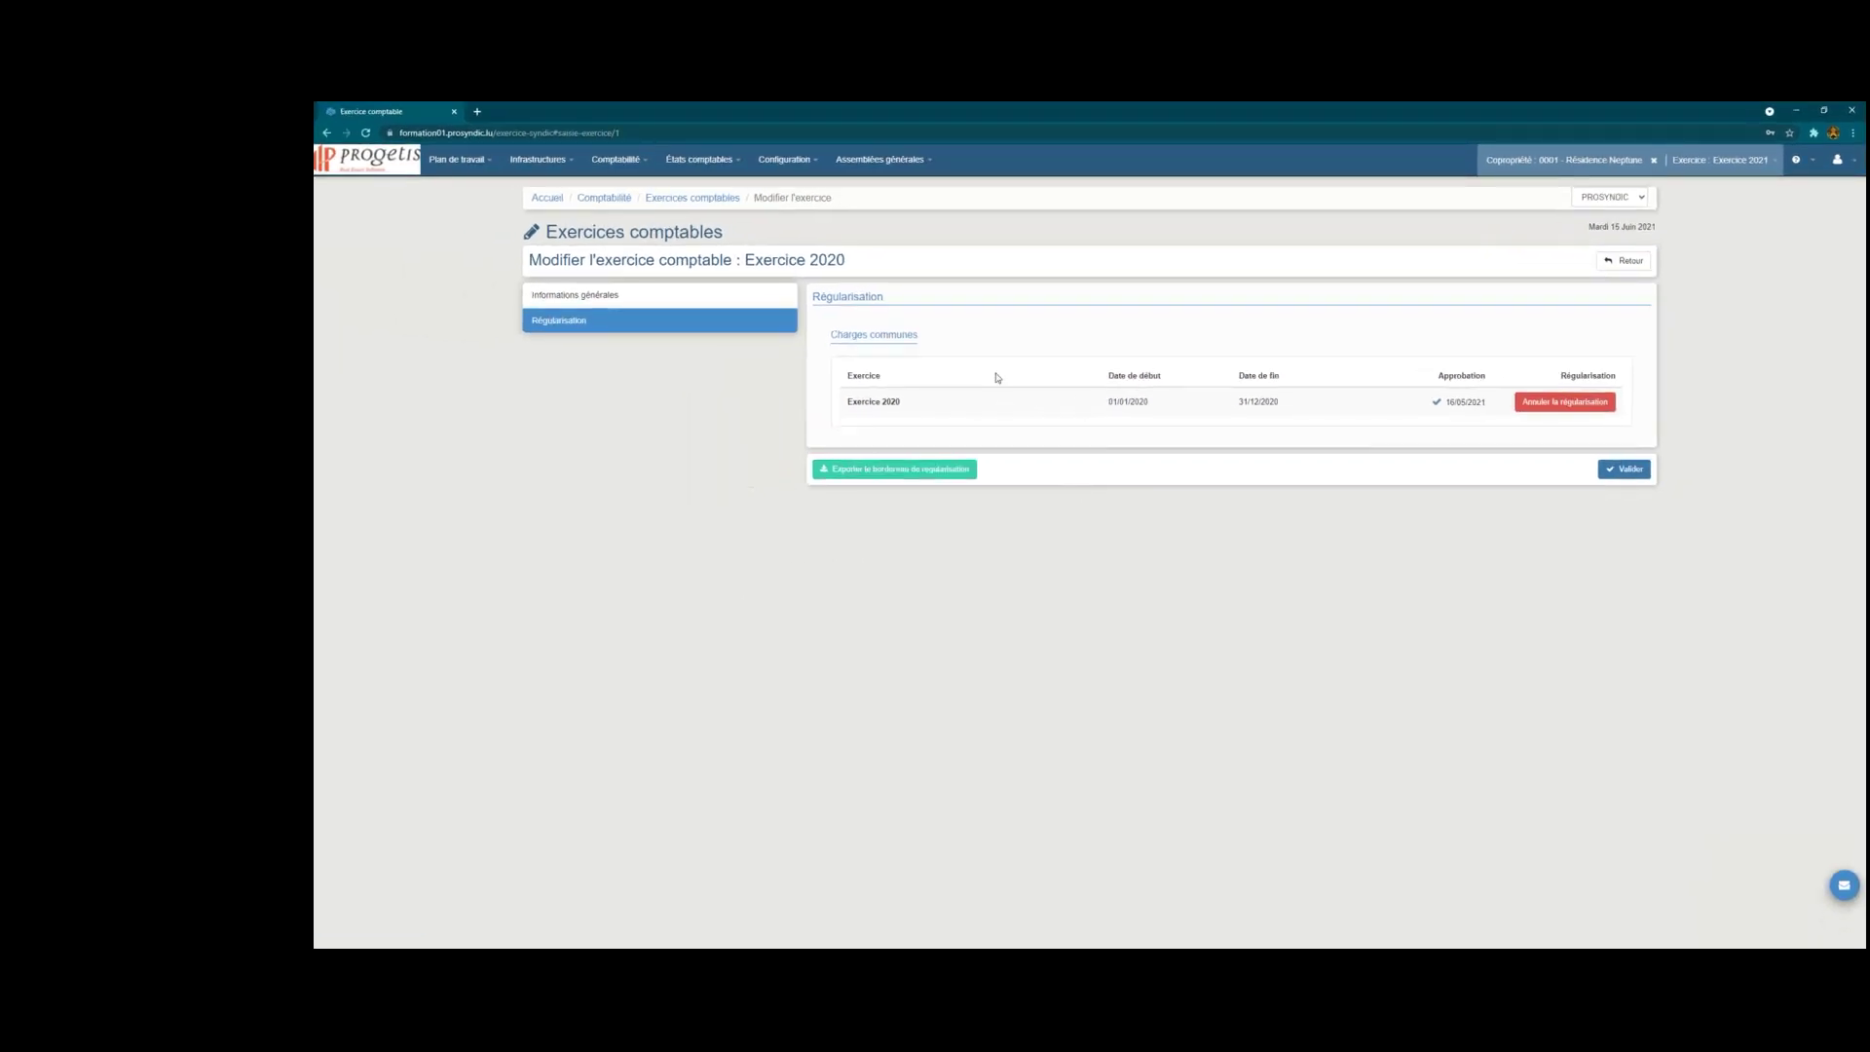
Step: Open the list of works files and examine the start date, amount called and amount invoiced for Rénovation façade
{"action": "left_click", "coordinate": [615, 159]}
{"action": "left_click", "coordinate": [550, 308]}
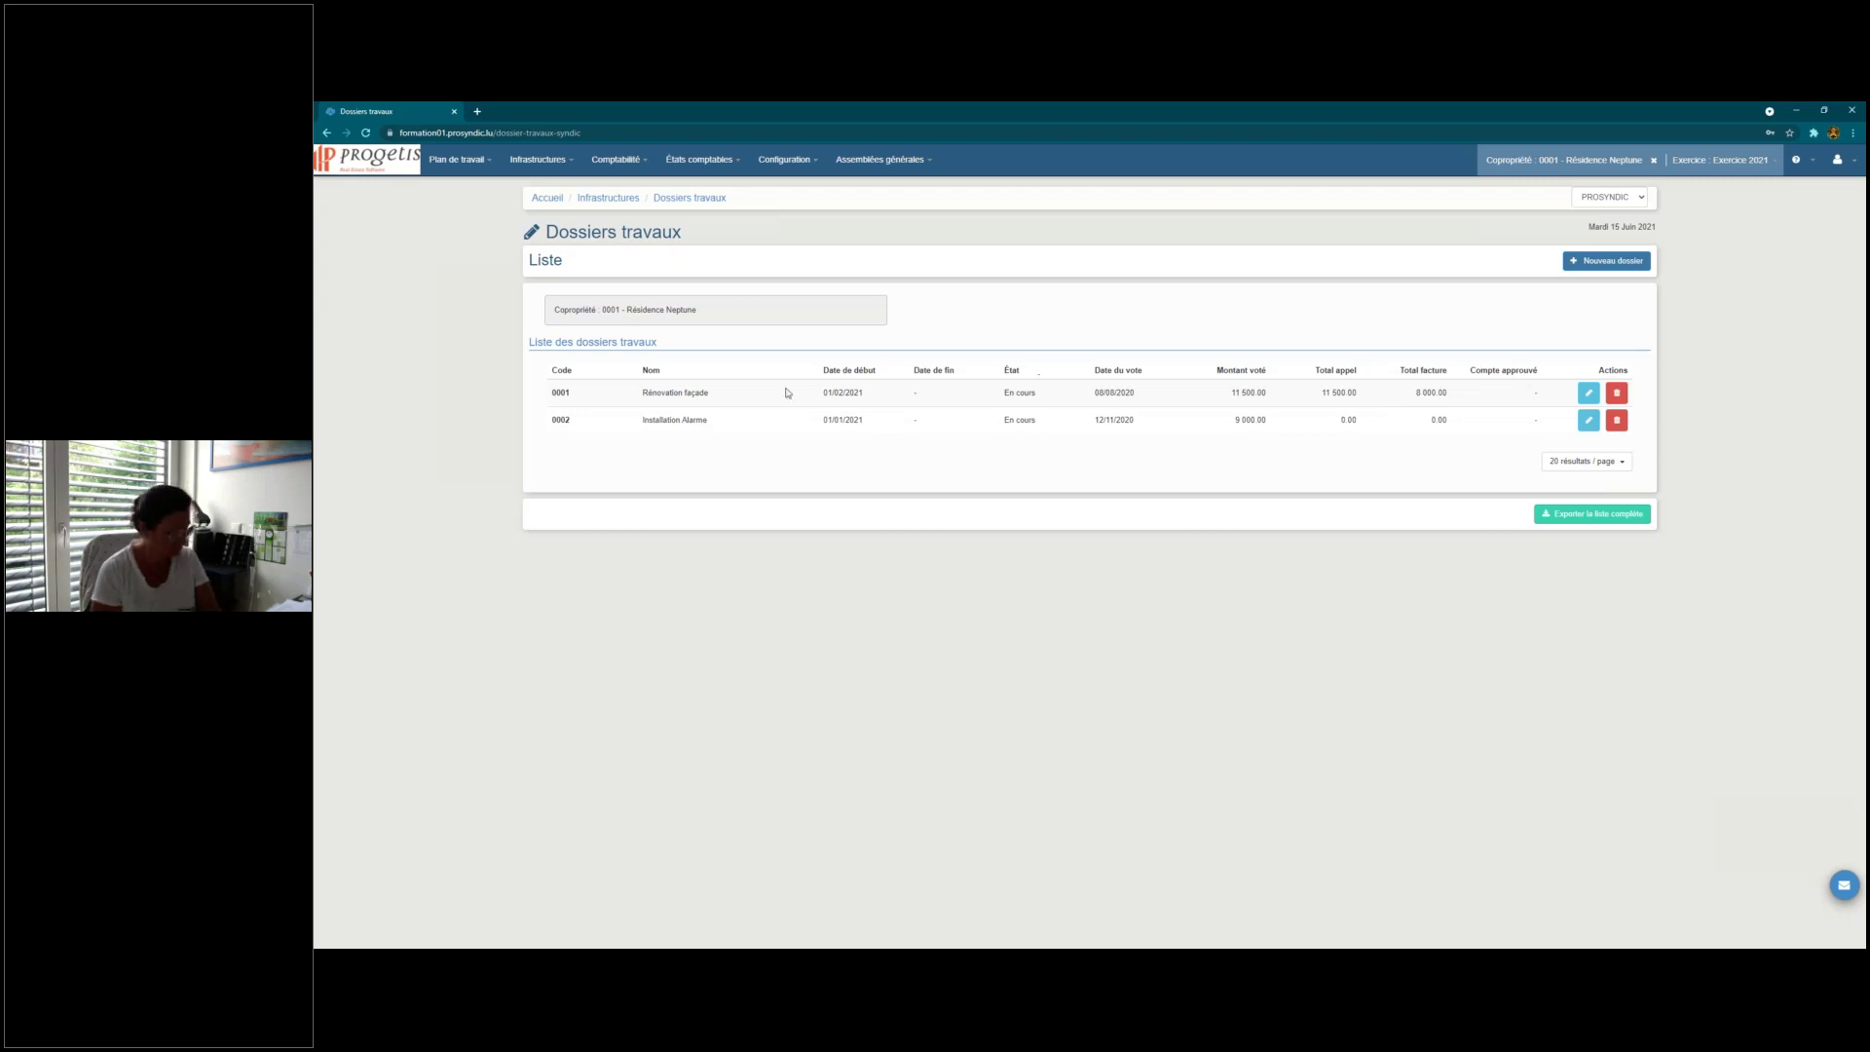
{"action": "left_click_drag", "start_coordinate": [640, 393], "coordinate": [875, 395]}
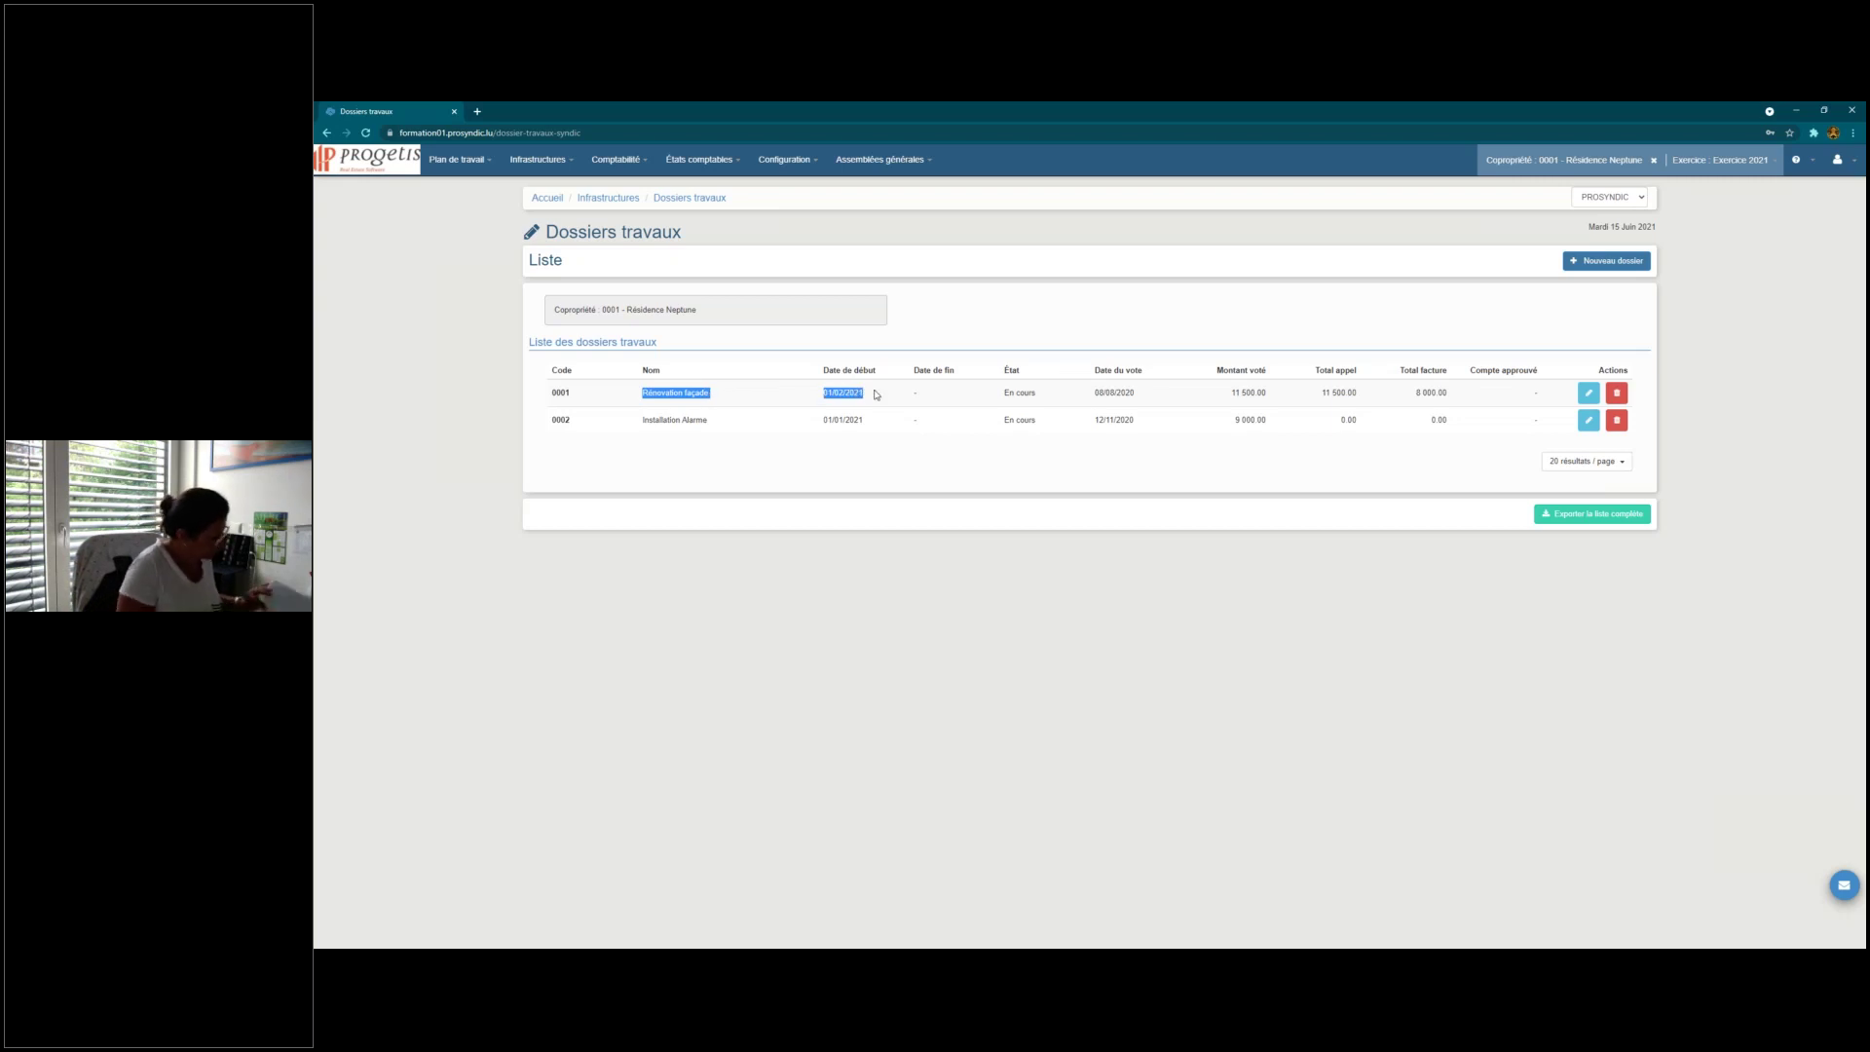
{"action": "left_click", "coordinate": [1268, 416]}
{"action": "left_click_drag", "start_coordinate": [1232, 393], "coordinate": [1360, 394]}
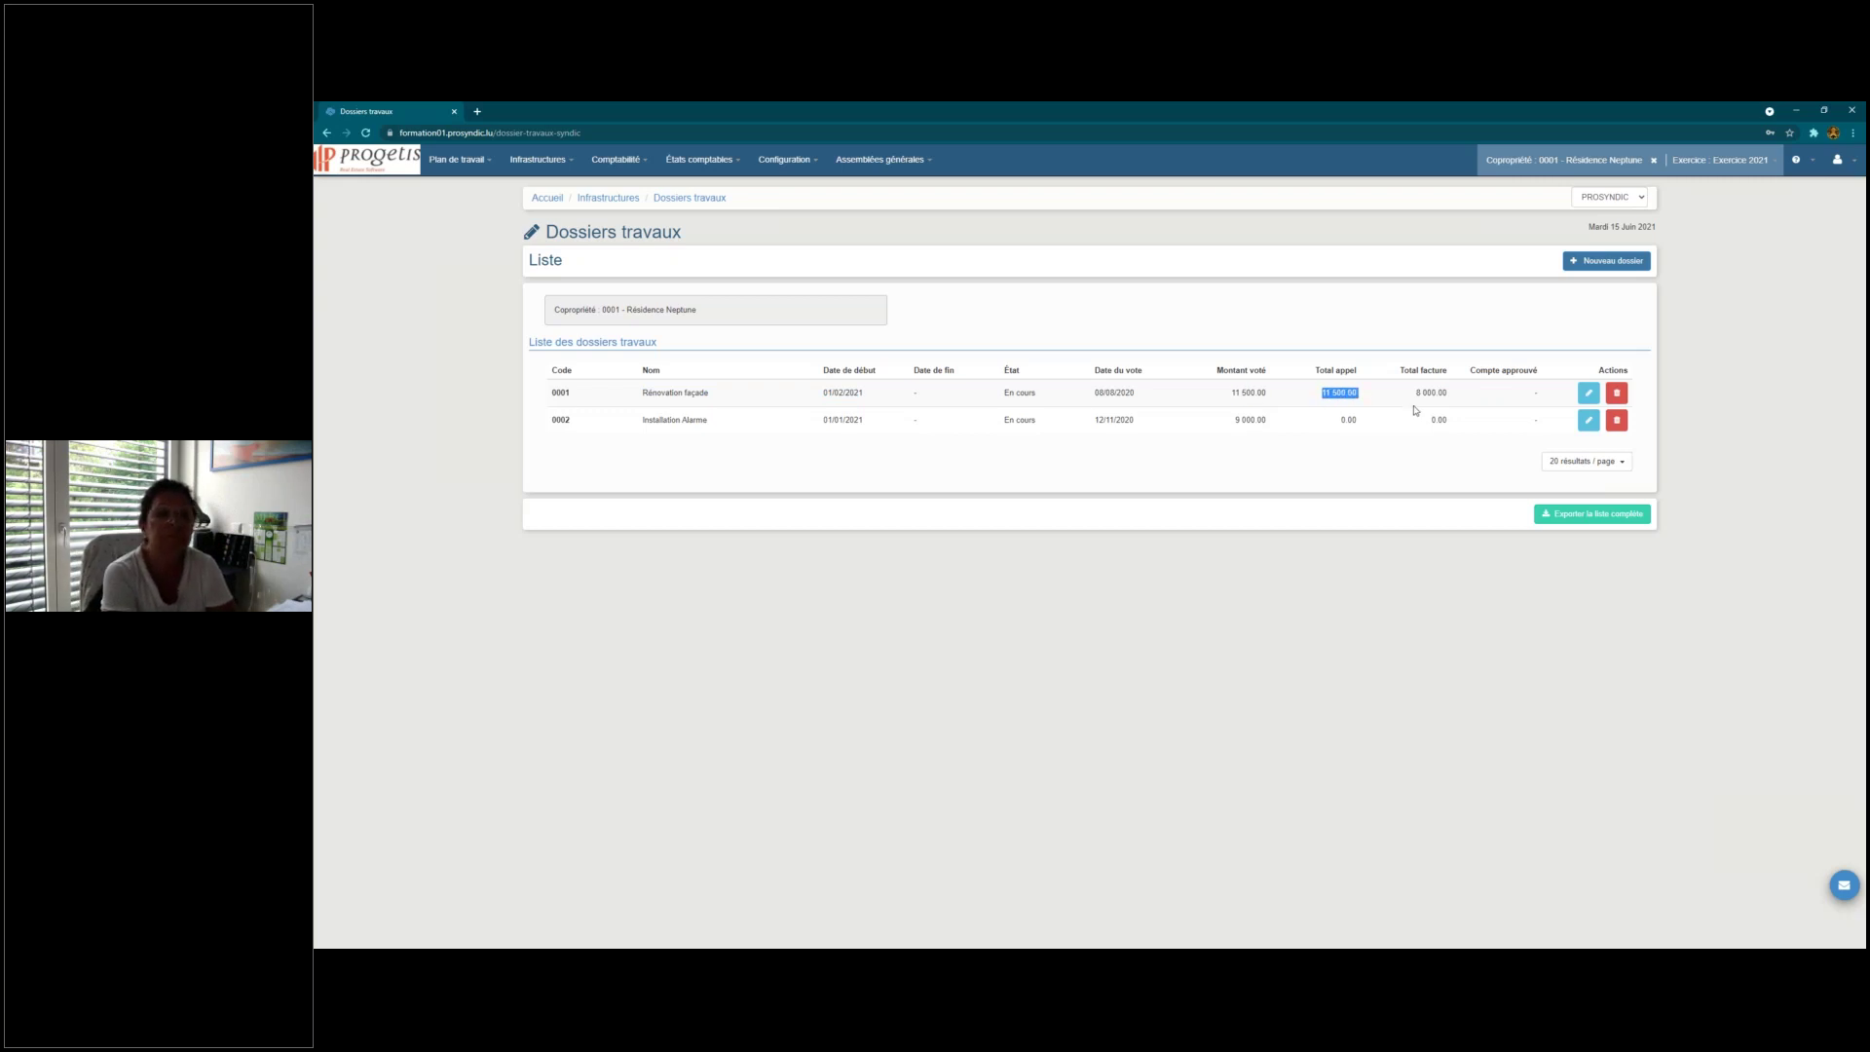
{"action": "left_click", "coordinate": [1414, 396]}
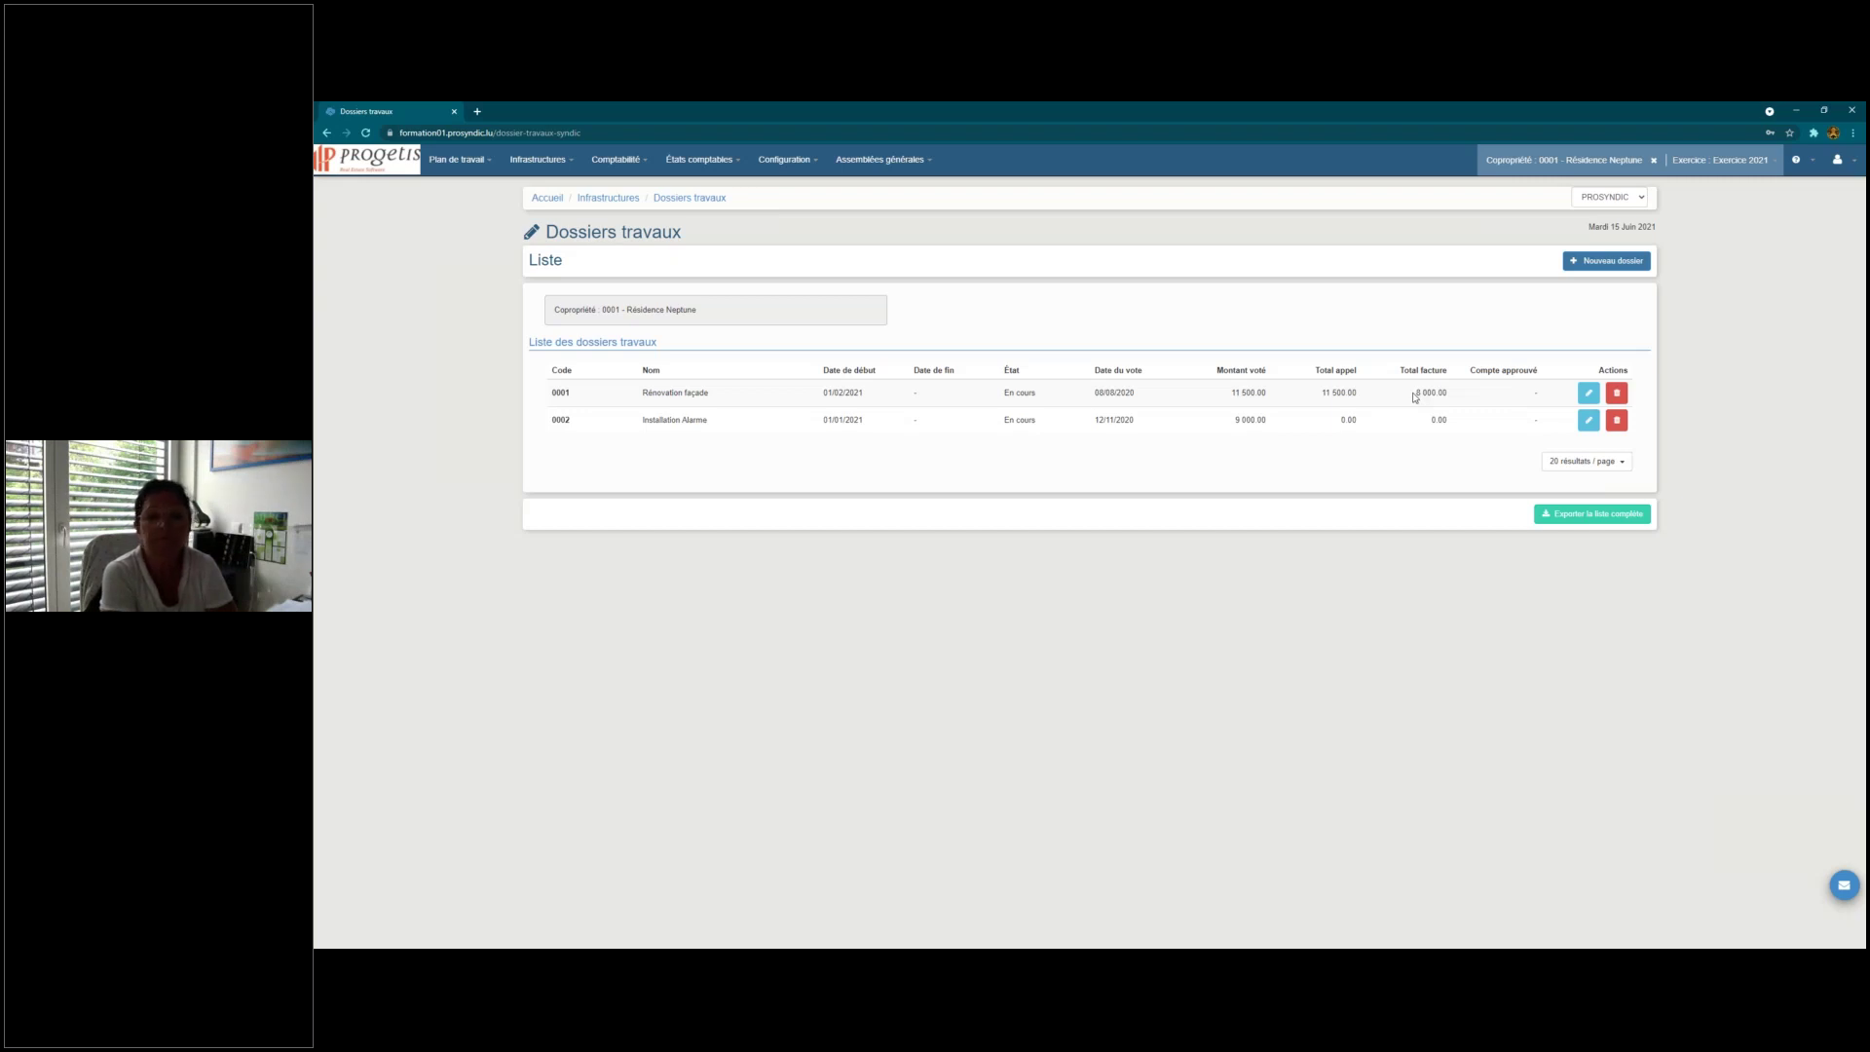
Step: Set the Rénovation façade works file to Terminé with start date 01/01/2020 and end date 31/12/2020, and save it
{"action": "left_click", "coordinate": [1588, 392]}
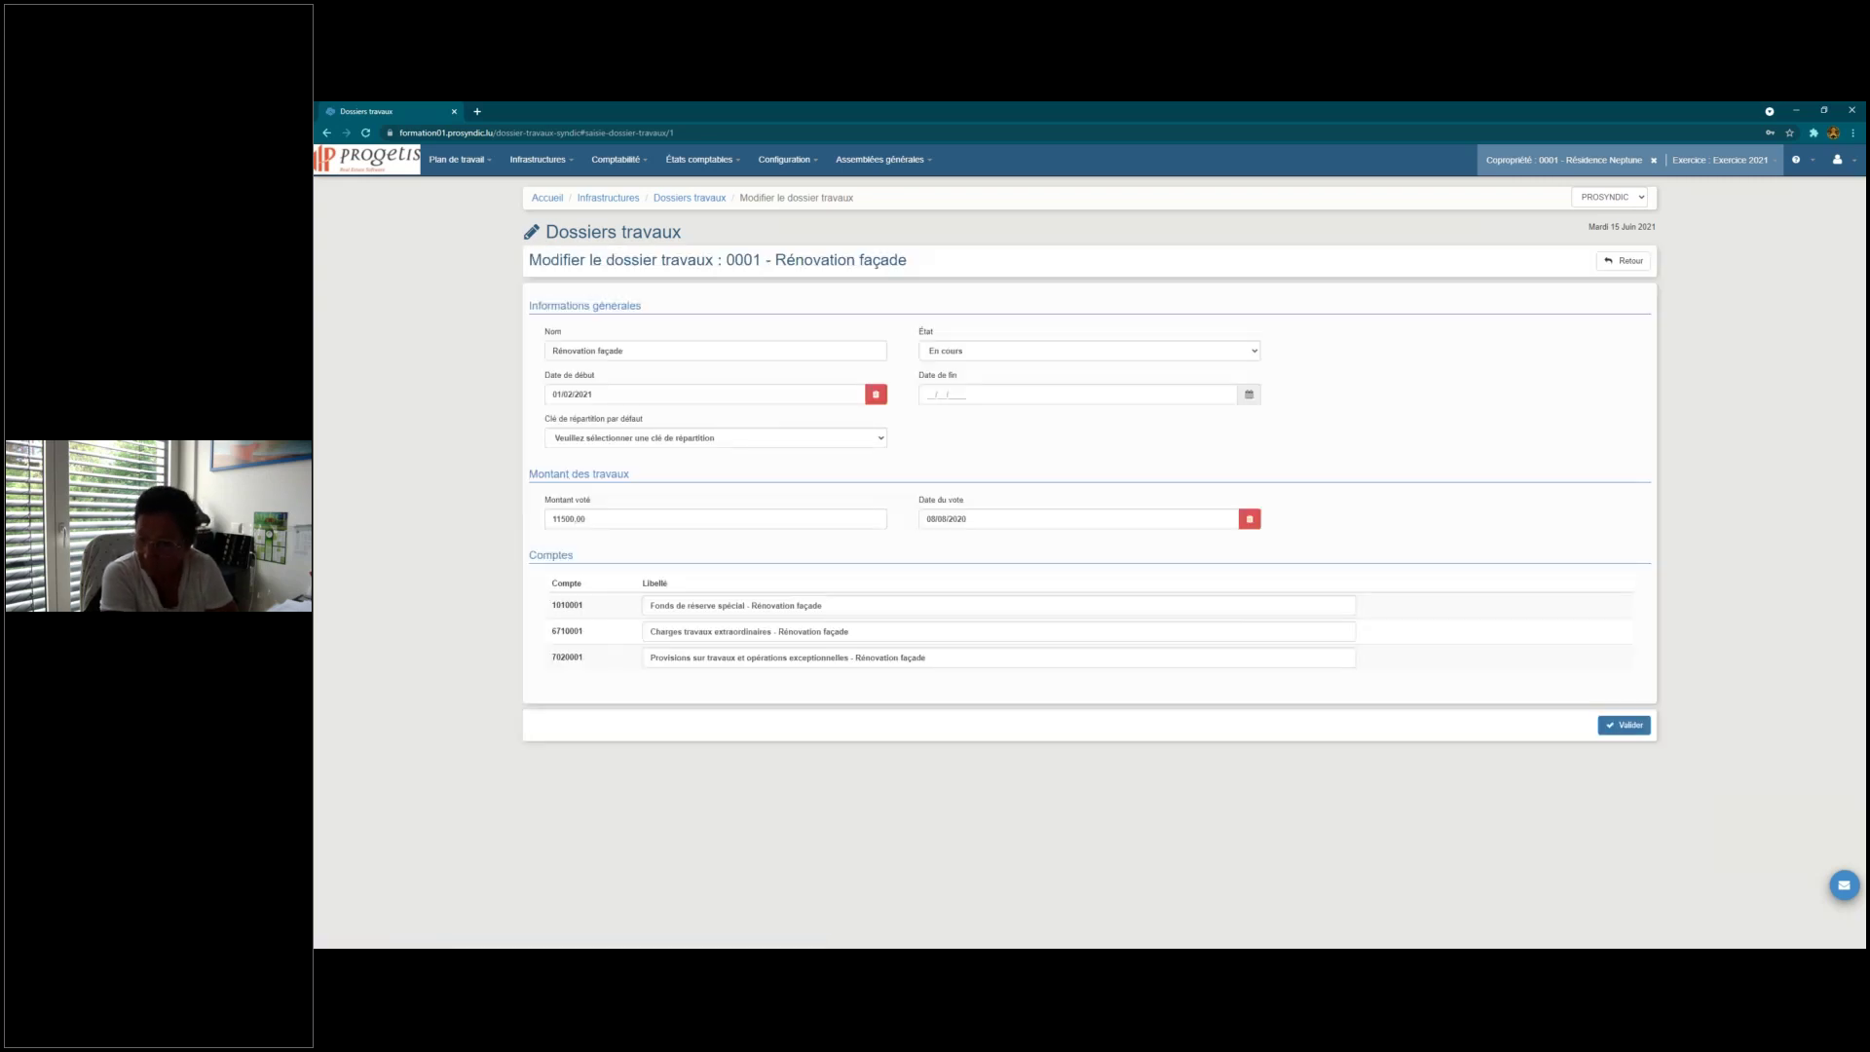
{"action": "left_click", "coordinate": [964, 350]}
{"action": "left_click", "coordinate": [952, 397]}
{"action": "left_click", "coordinate": [683, 393]}
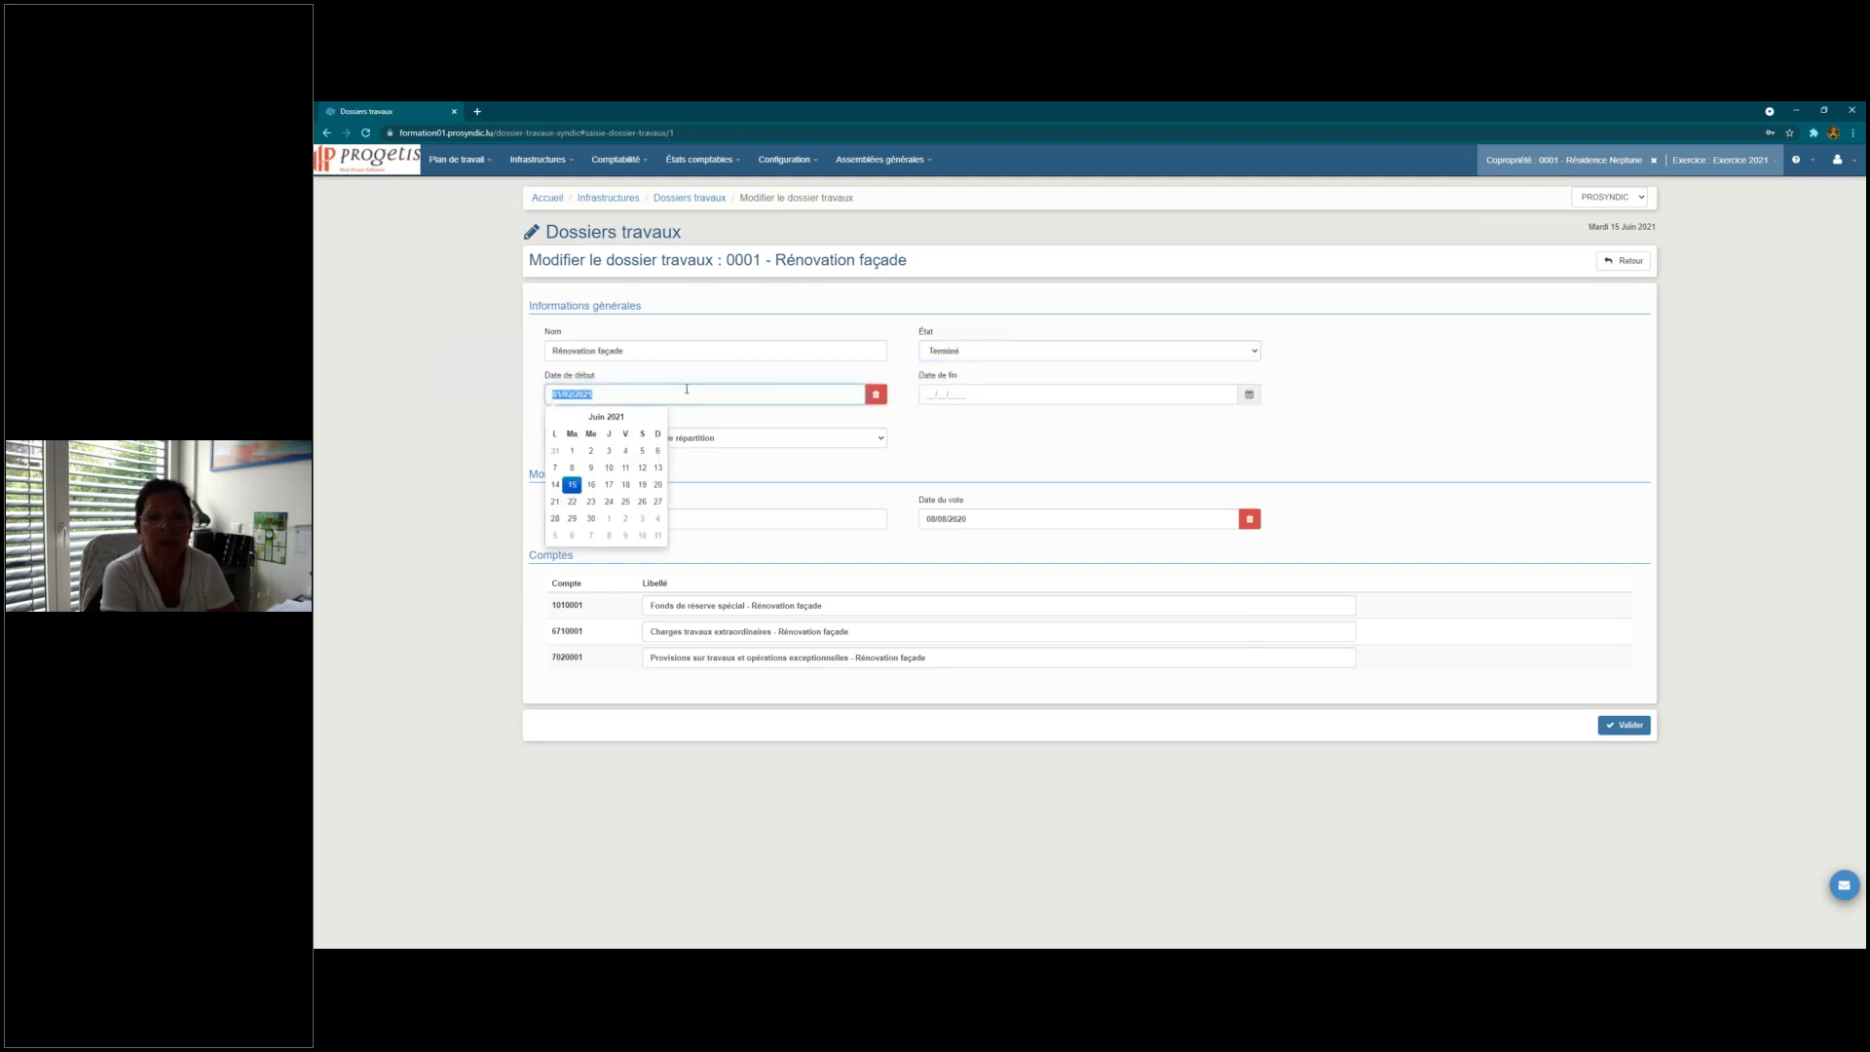
{"action": "type", "text": "01/01/2020"}
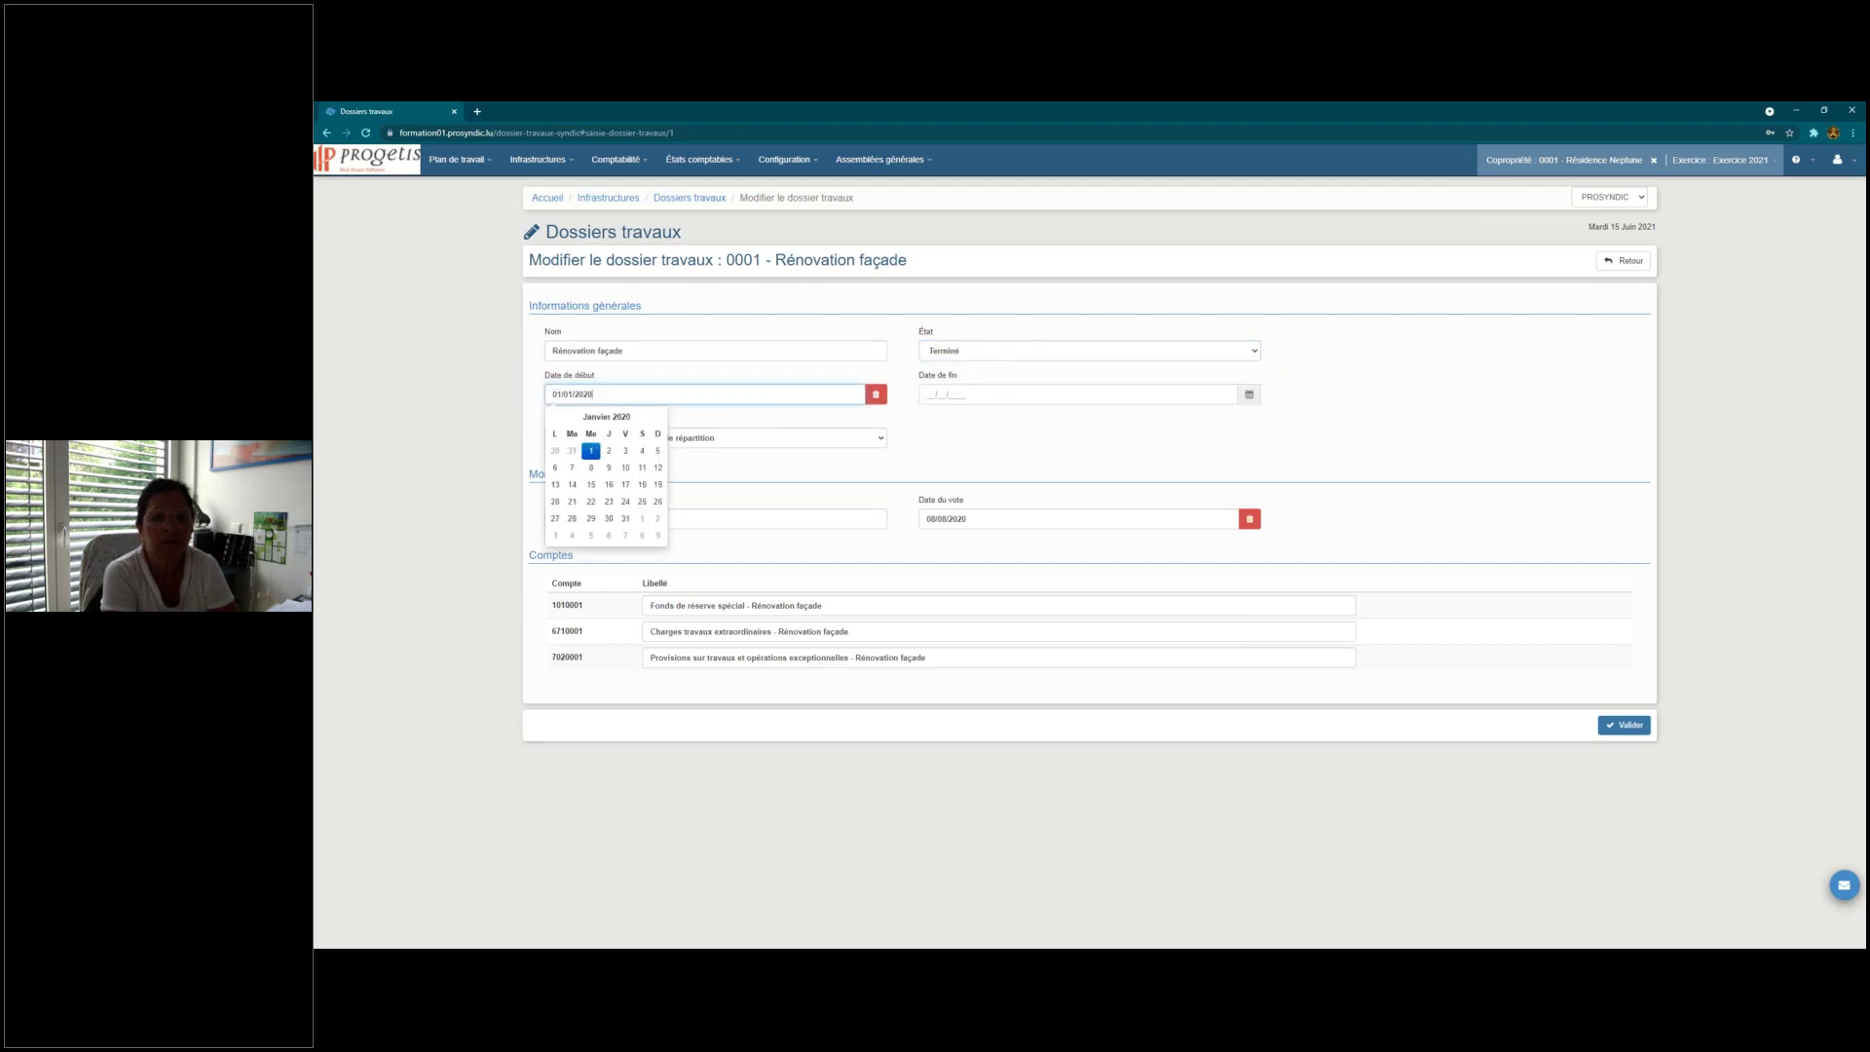
{"action": "left_click", "coordinate": [929, 386]}
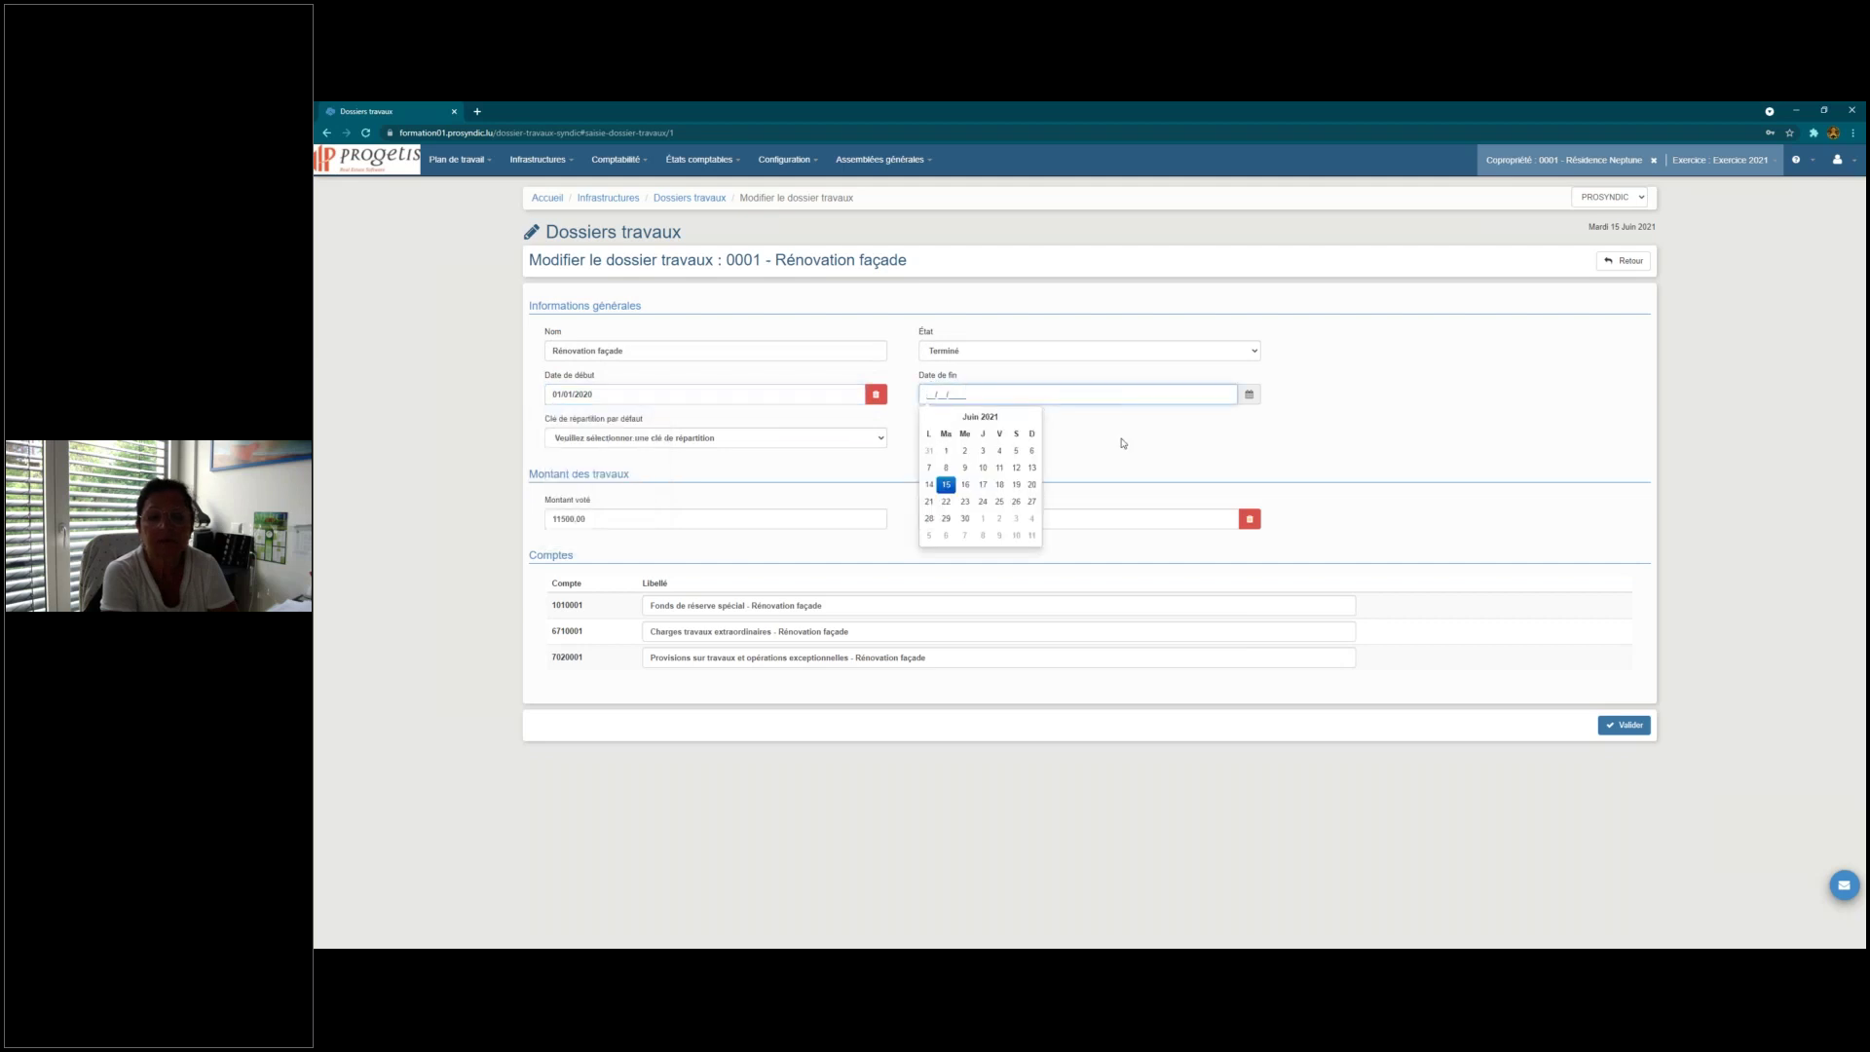
{"action": "type", "text": "31/12/2020"}
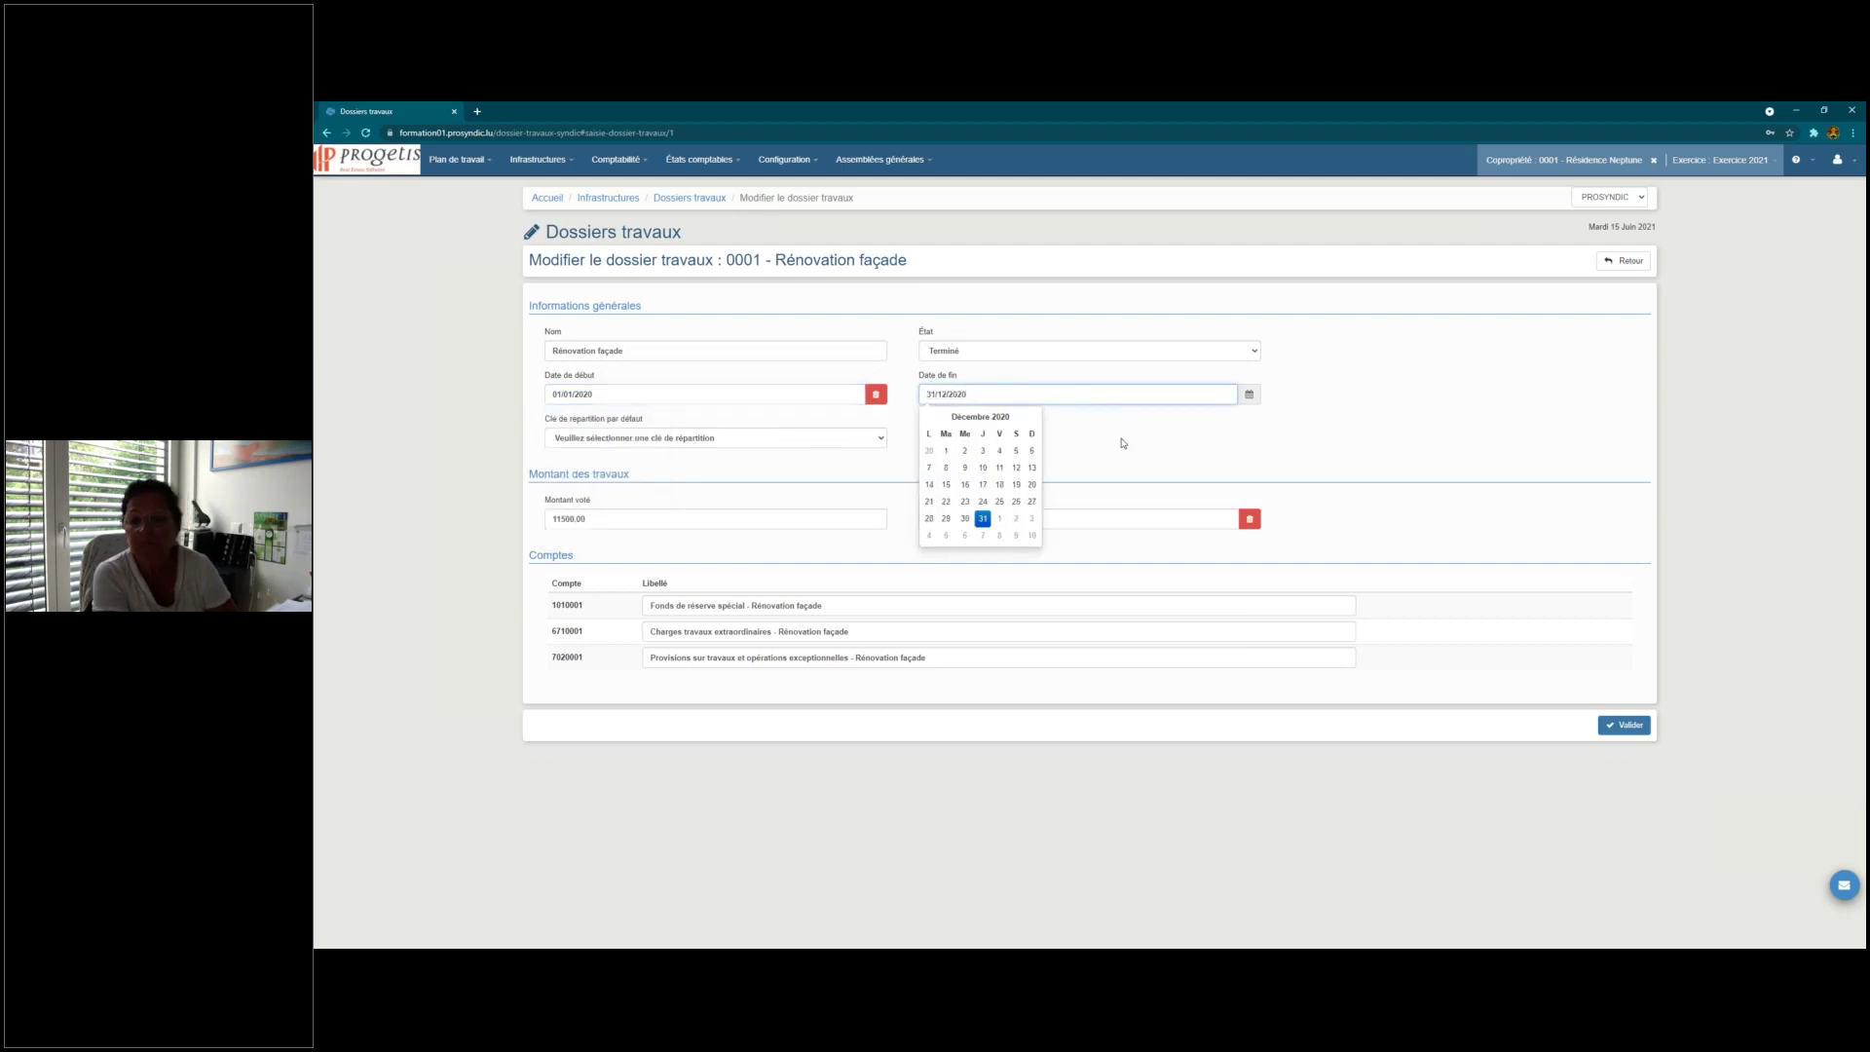
{"action": "left_click", "coordinate": [1386, 396]}
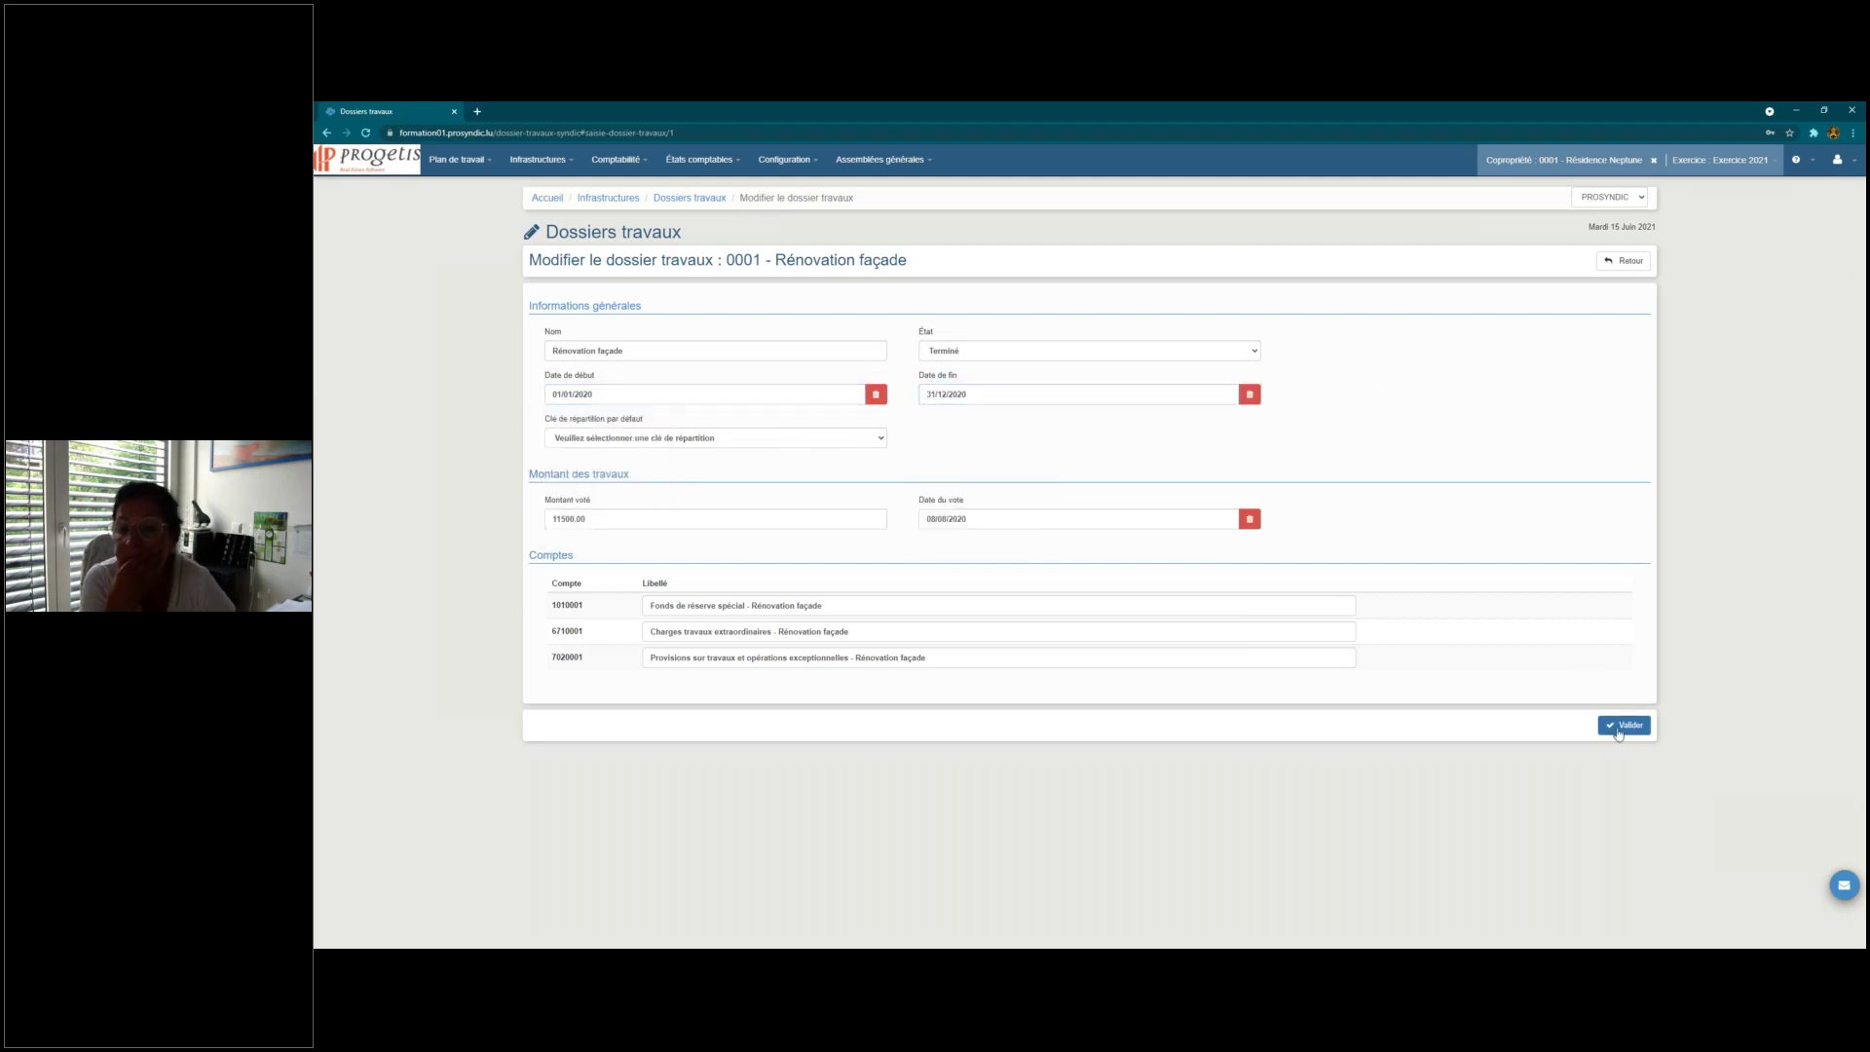
{"action": "left_click", "coordinate": [1621, 726]}
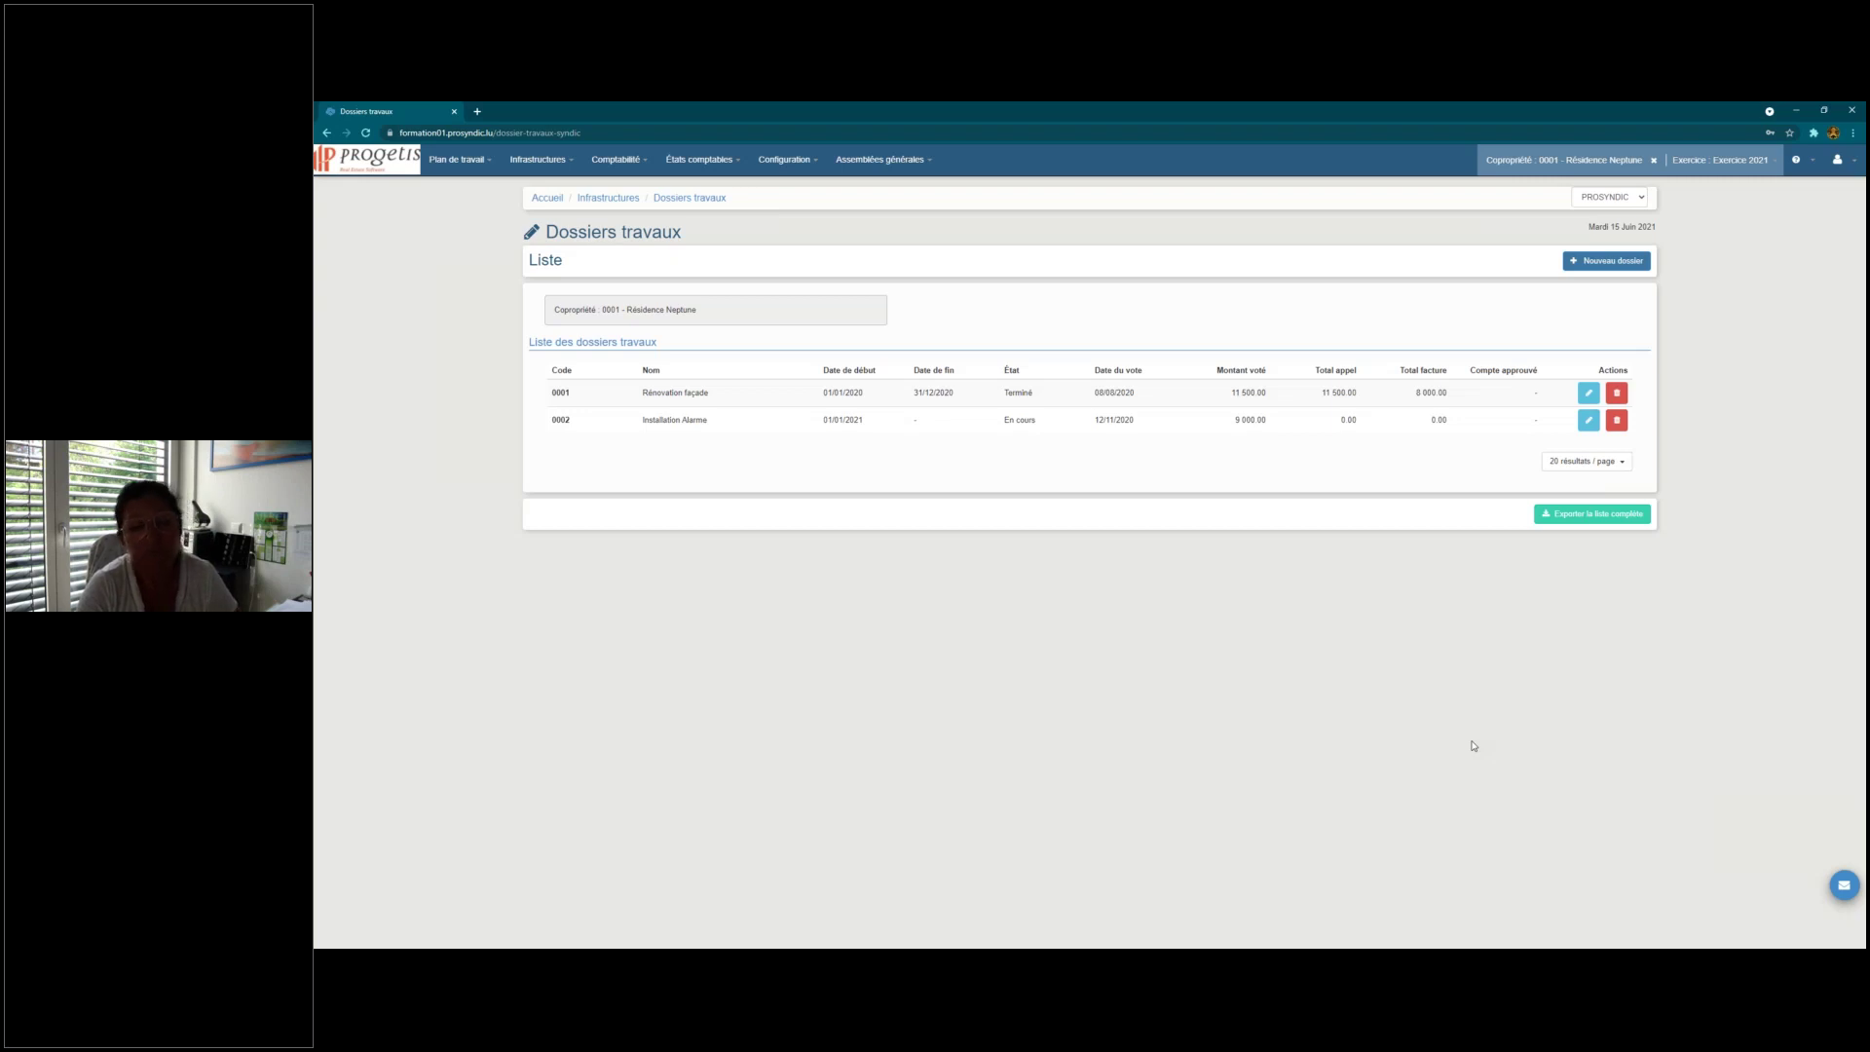
Step: Approve the Rénovation façade works file in the accounts approval of the AG 2020 general meeting, and save the approval
{"action": "left_click", "coordinate": [855, 161]}
{"action": "left_click", "coordinate": [893, 187]}
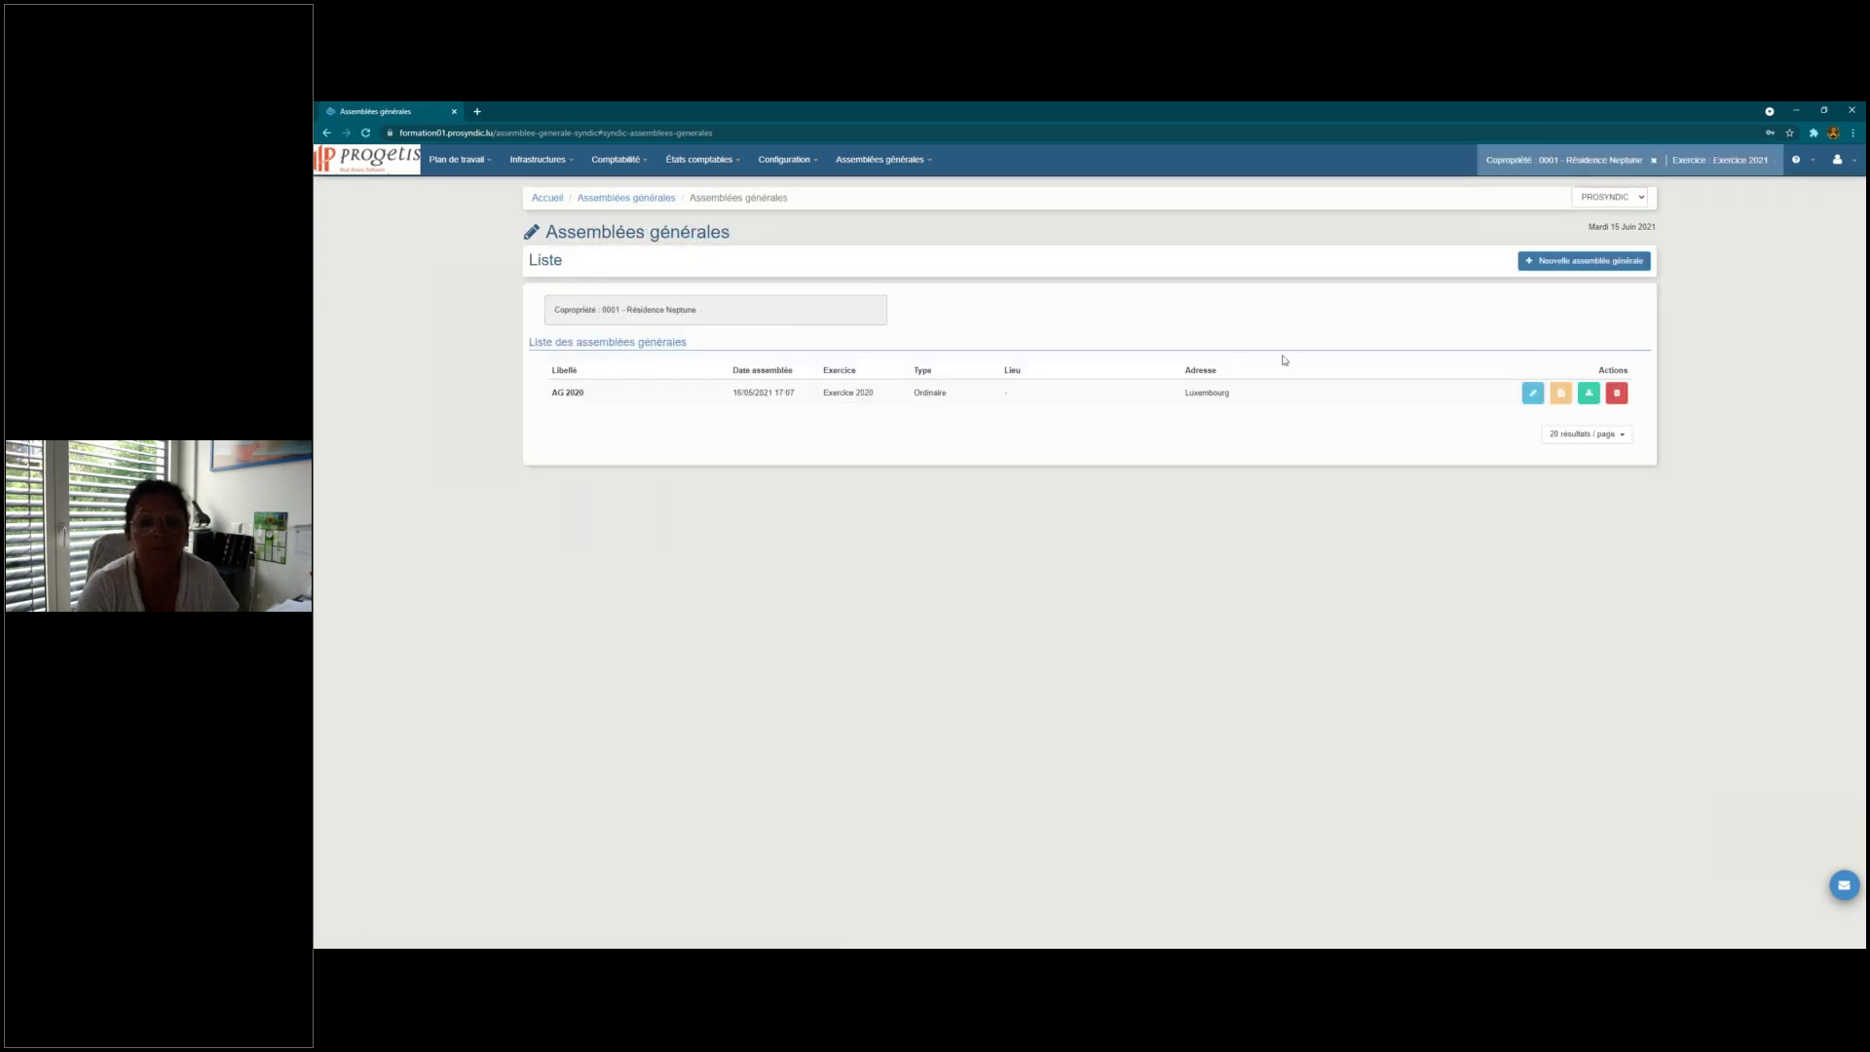
{"action": "left_click", "coordinate": [1533, 395]}
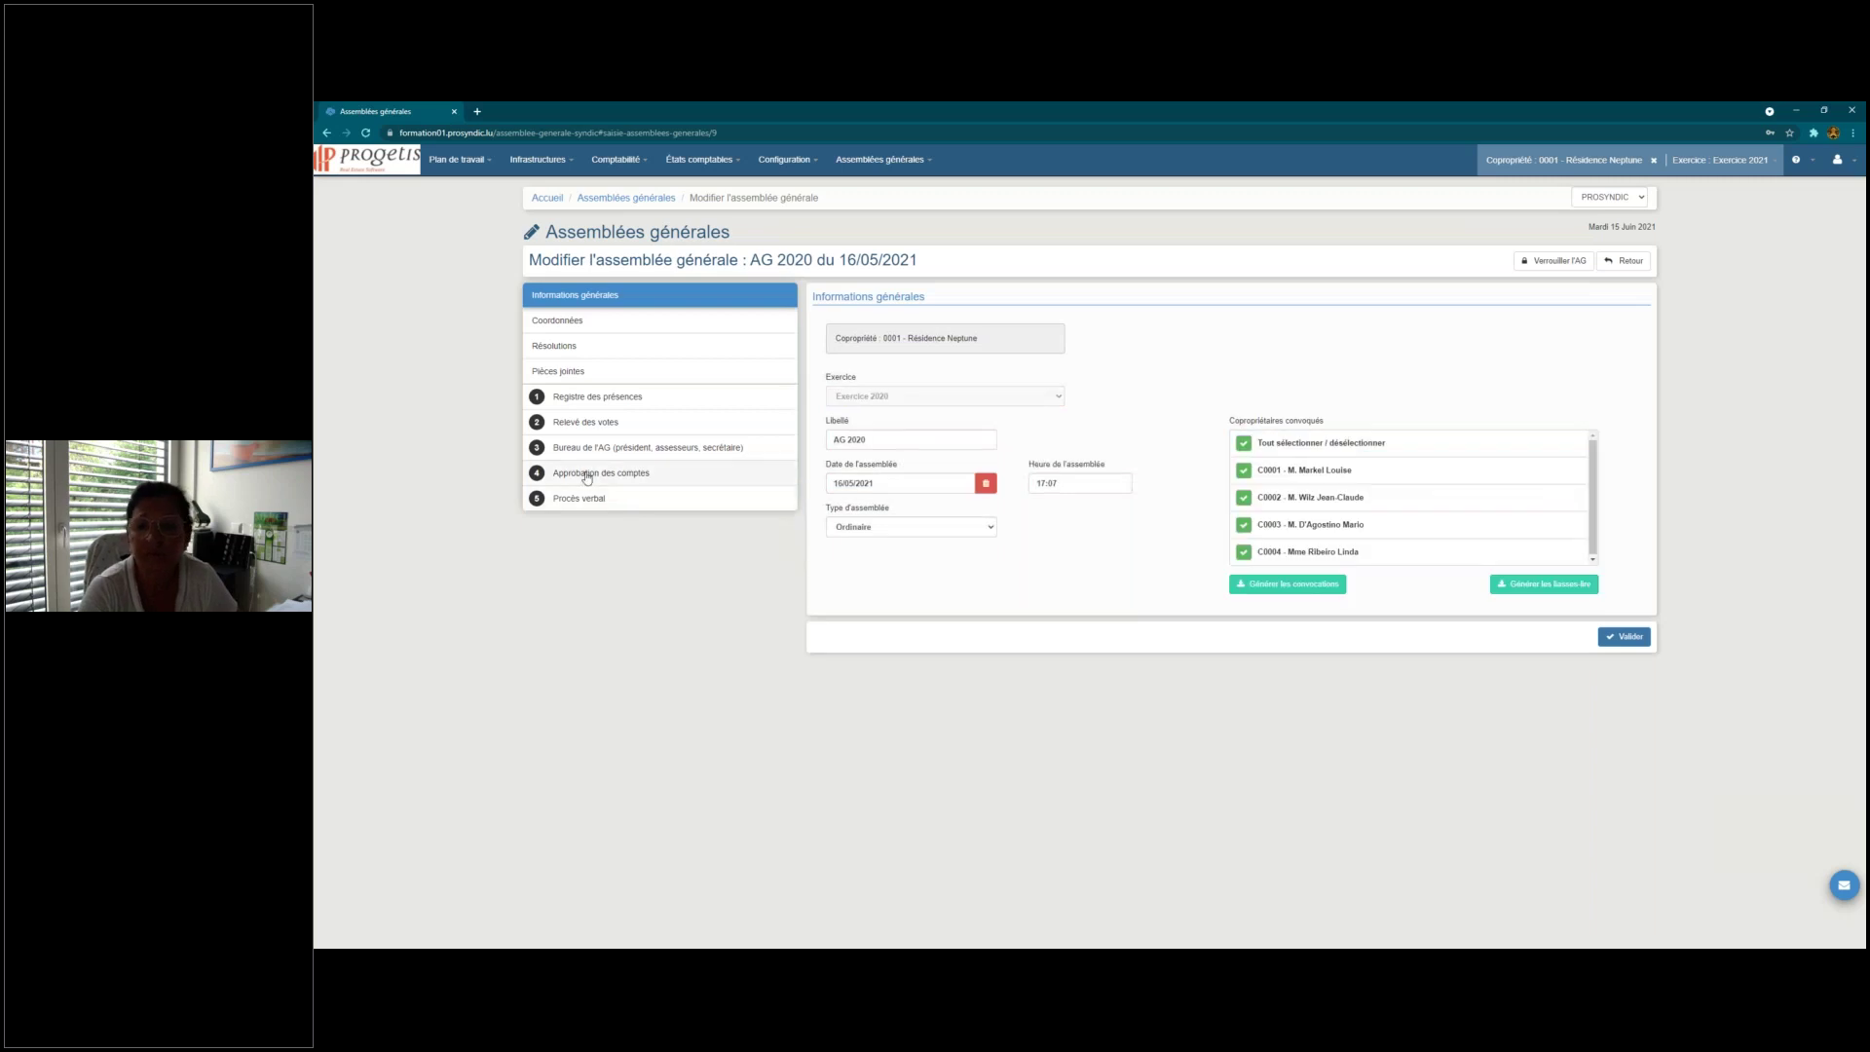
{"action": "left_click", "coordinate": [587, 475]}
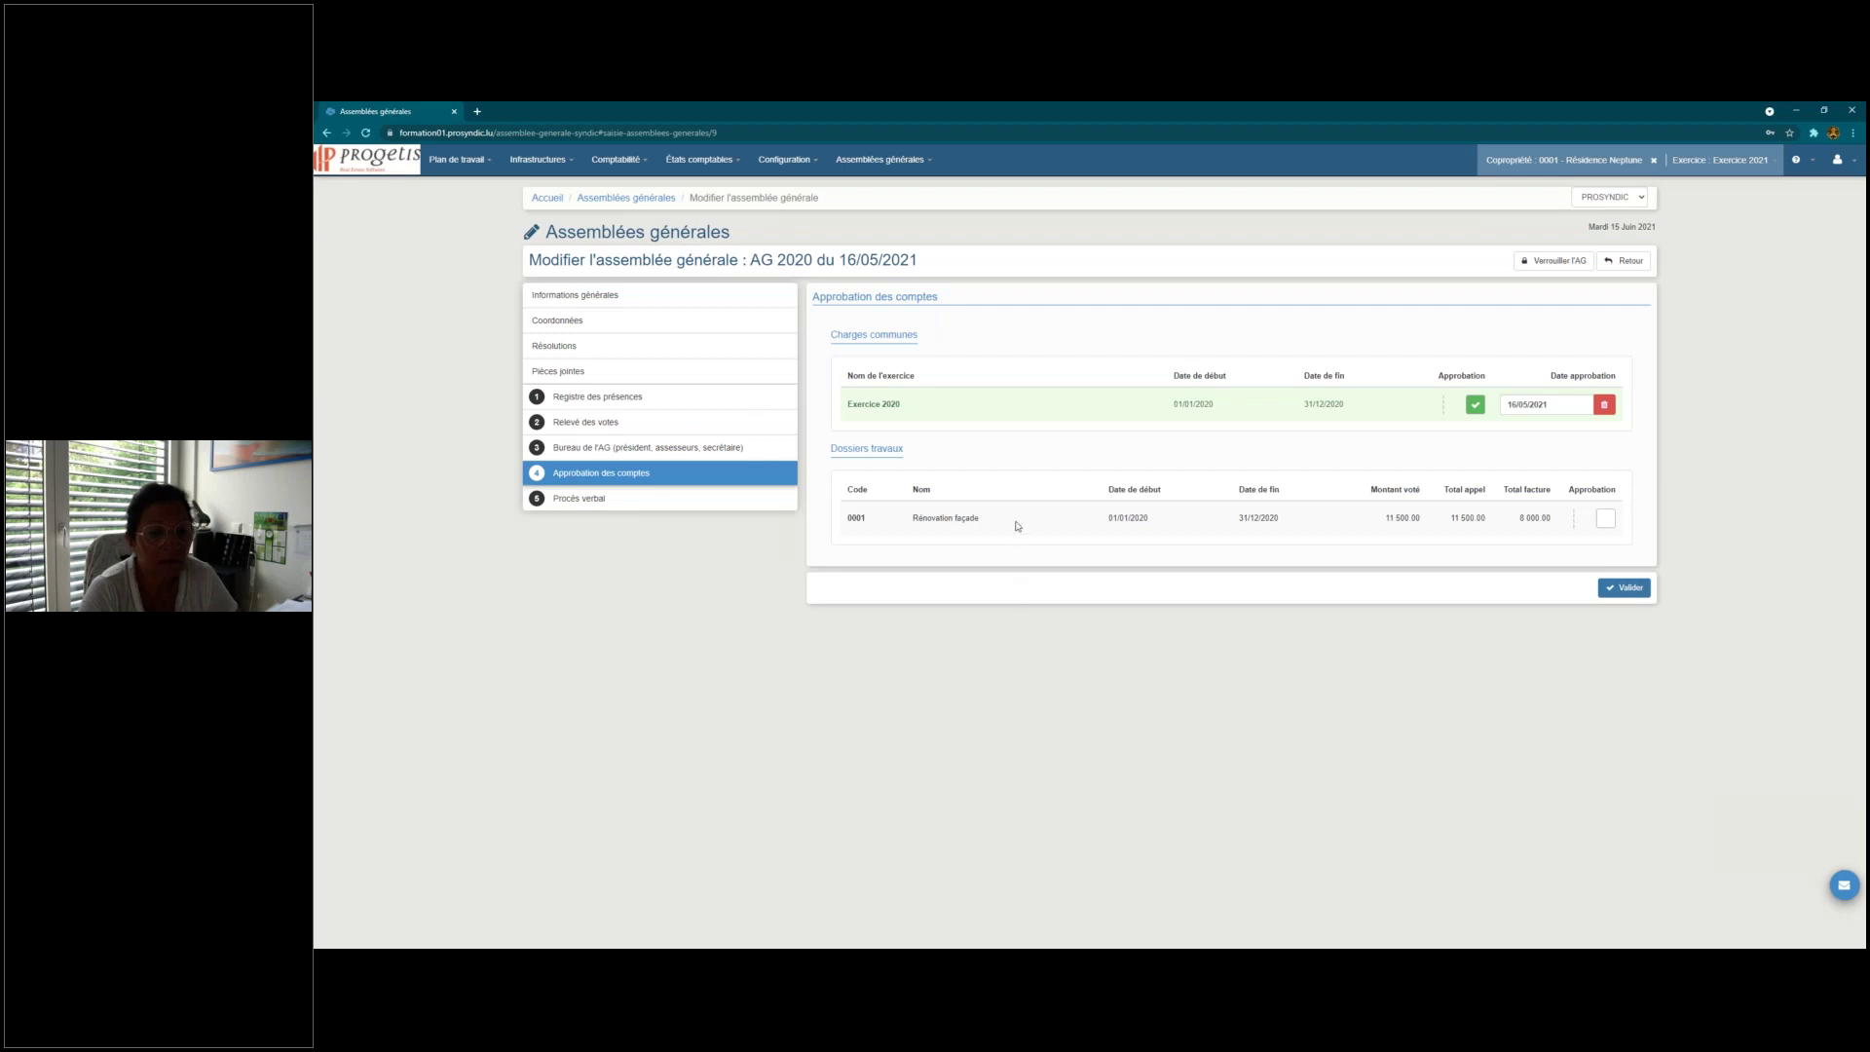
{"action": "triple_click", "coordinate": [1247, 519]}
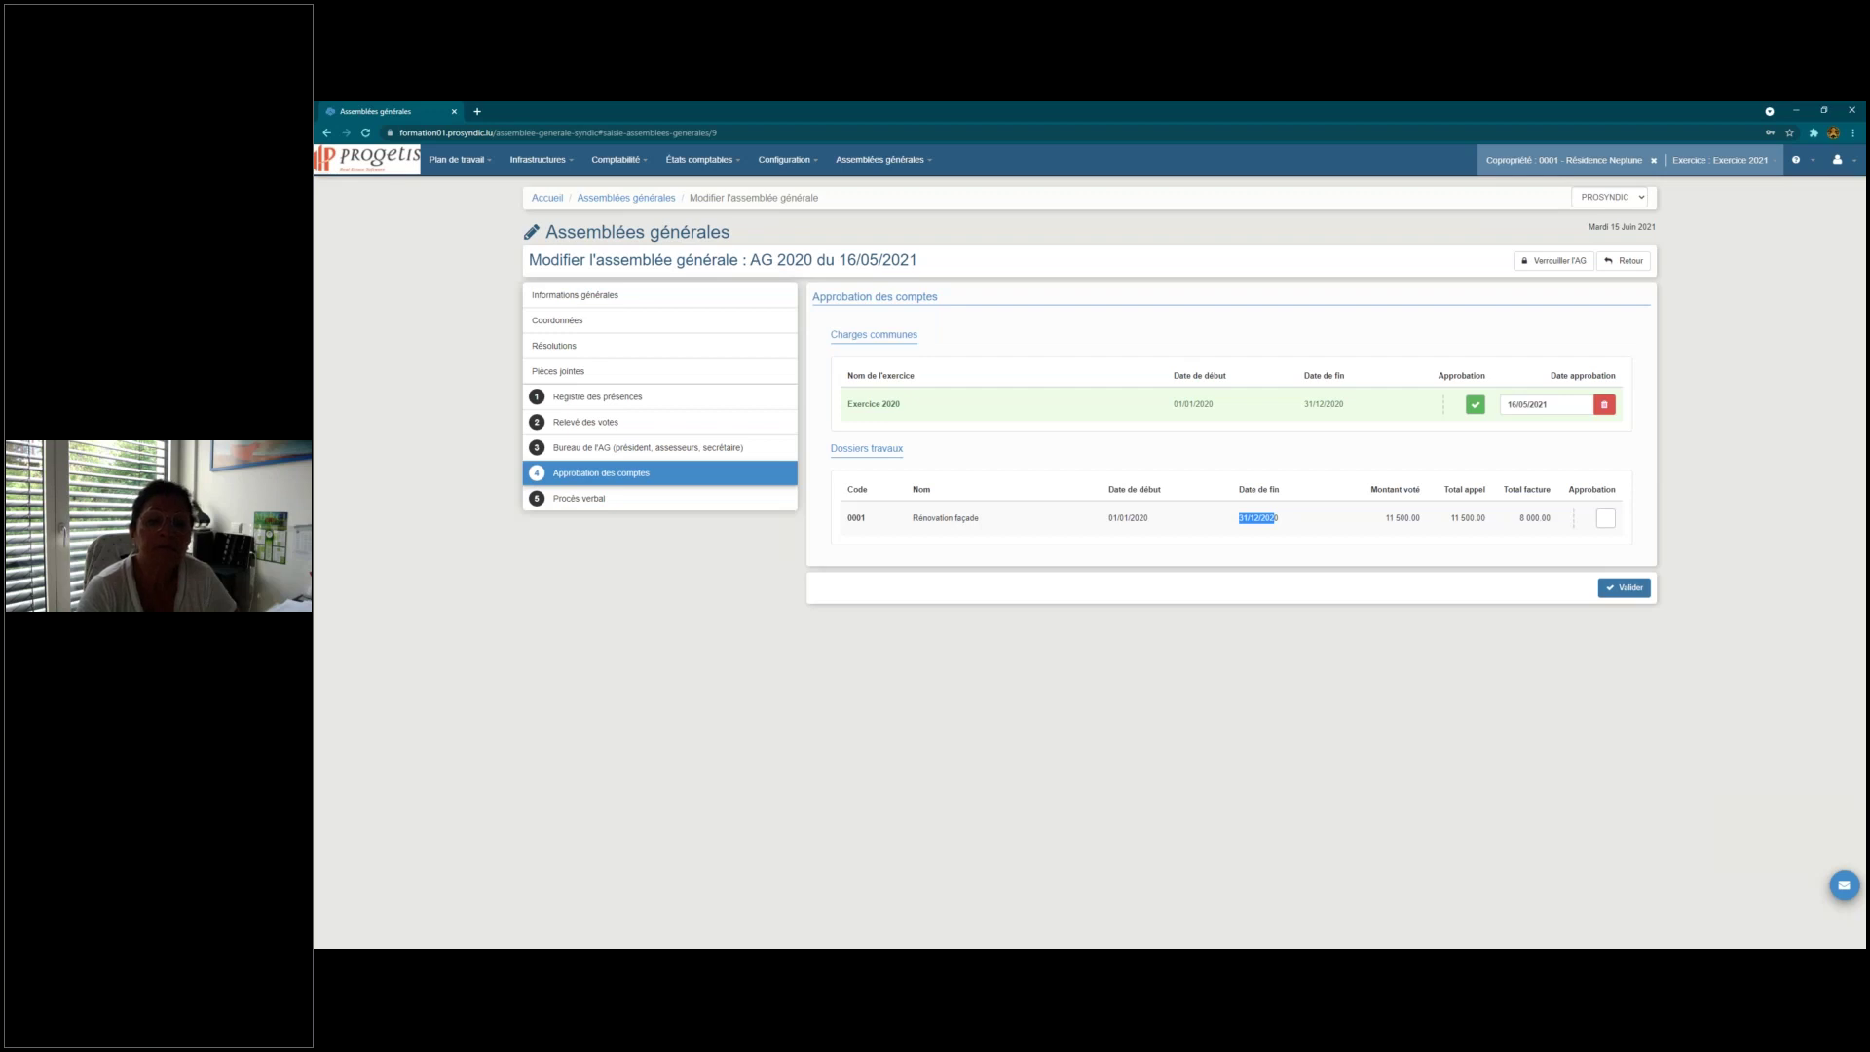
{"action": "left_click", "coordinate": [1605, 518]}
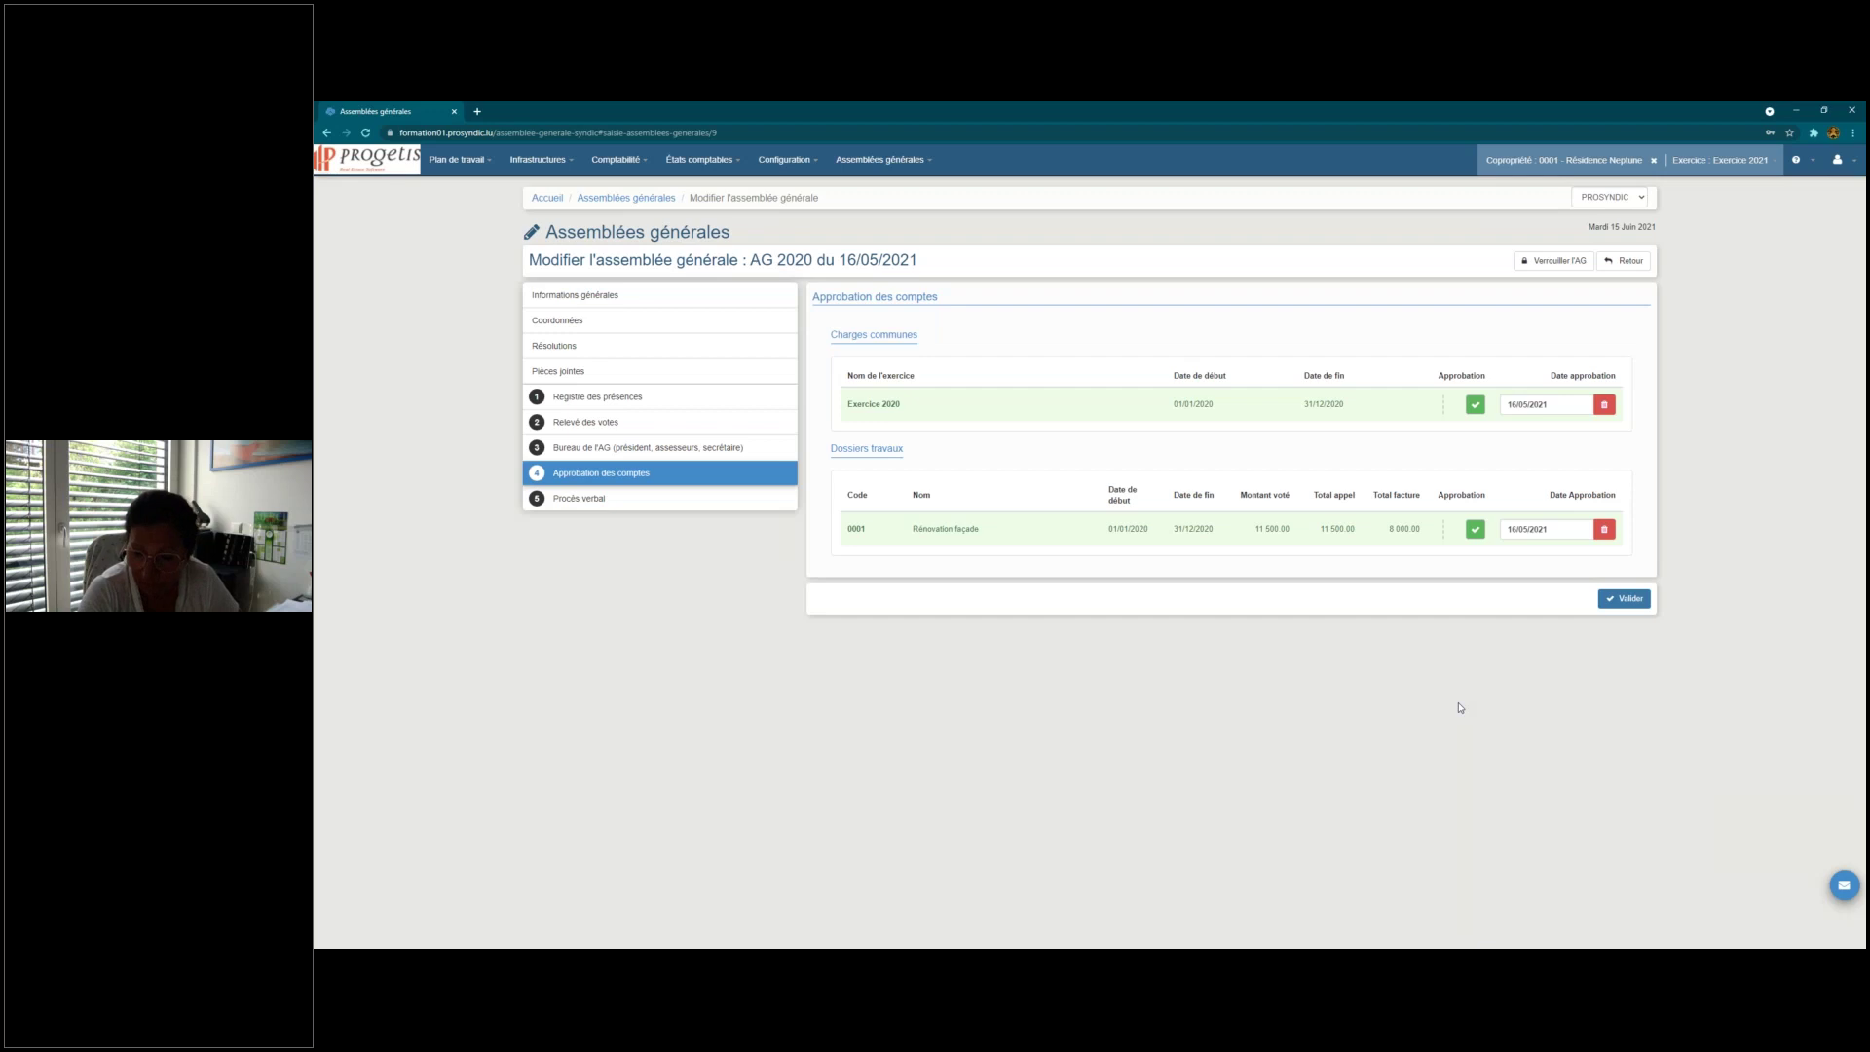
{"action": "left_click", "coordinate": [1642, 608]}
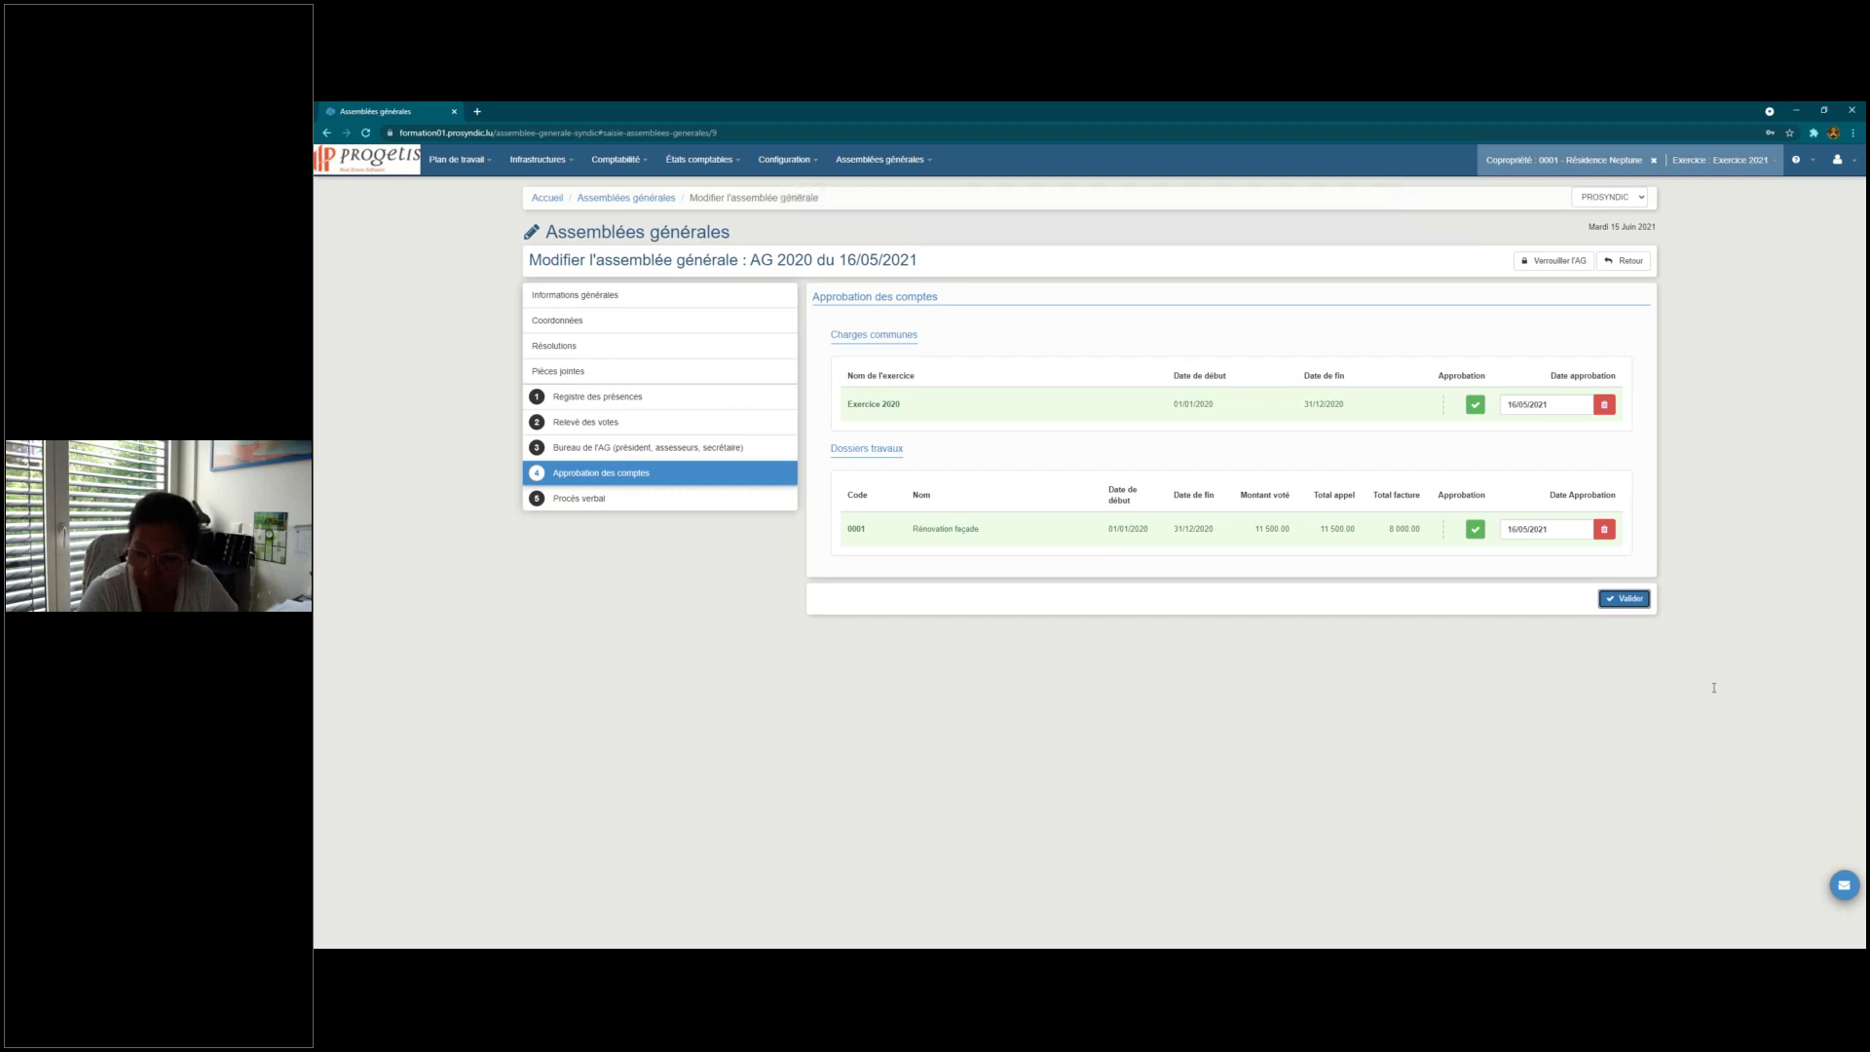
Step: Open the regularisation section of accounting year Exercice 2020 and cancel the existing regularisation of its common charges
{"action": "left_click", "coordinate": [700, 162]}
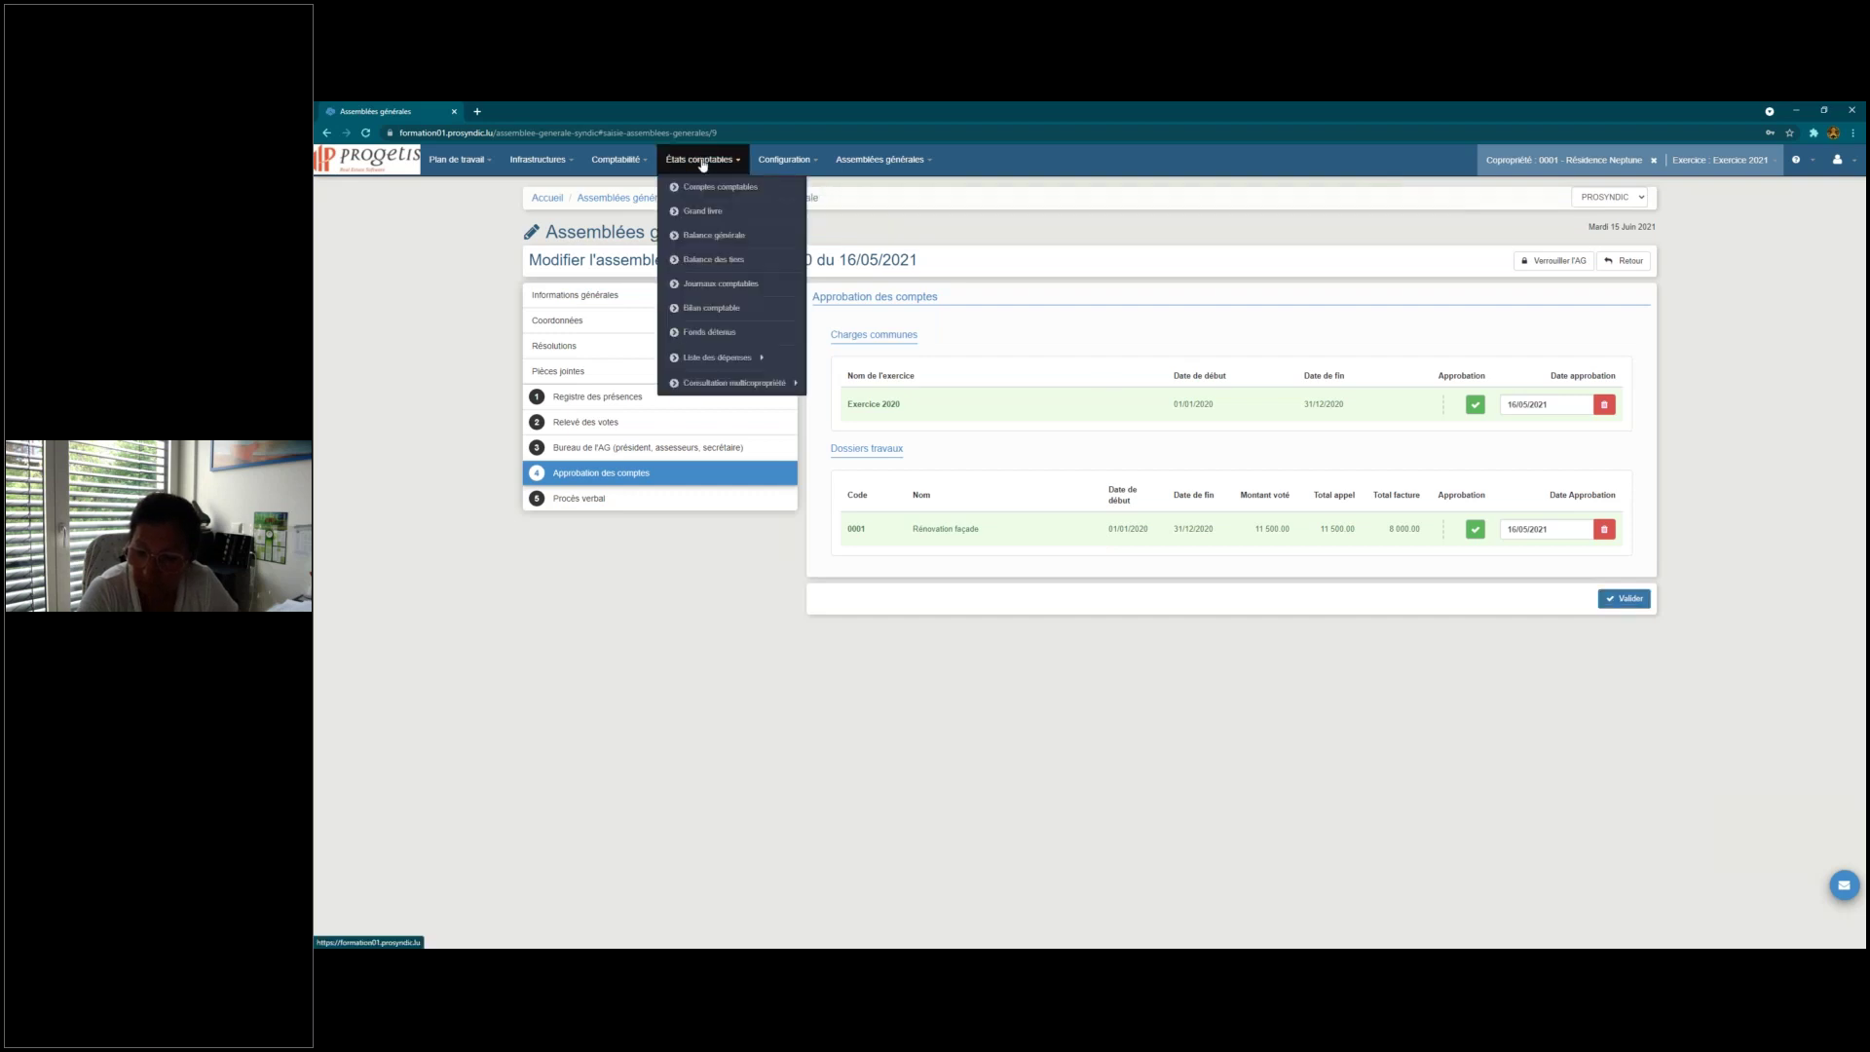
{"action": "left_click", "coordinate": [619, 161]}
{"action": "left_click", "coordinate": [639, 188]}
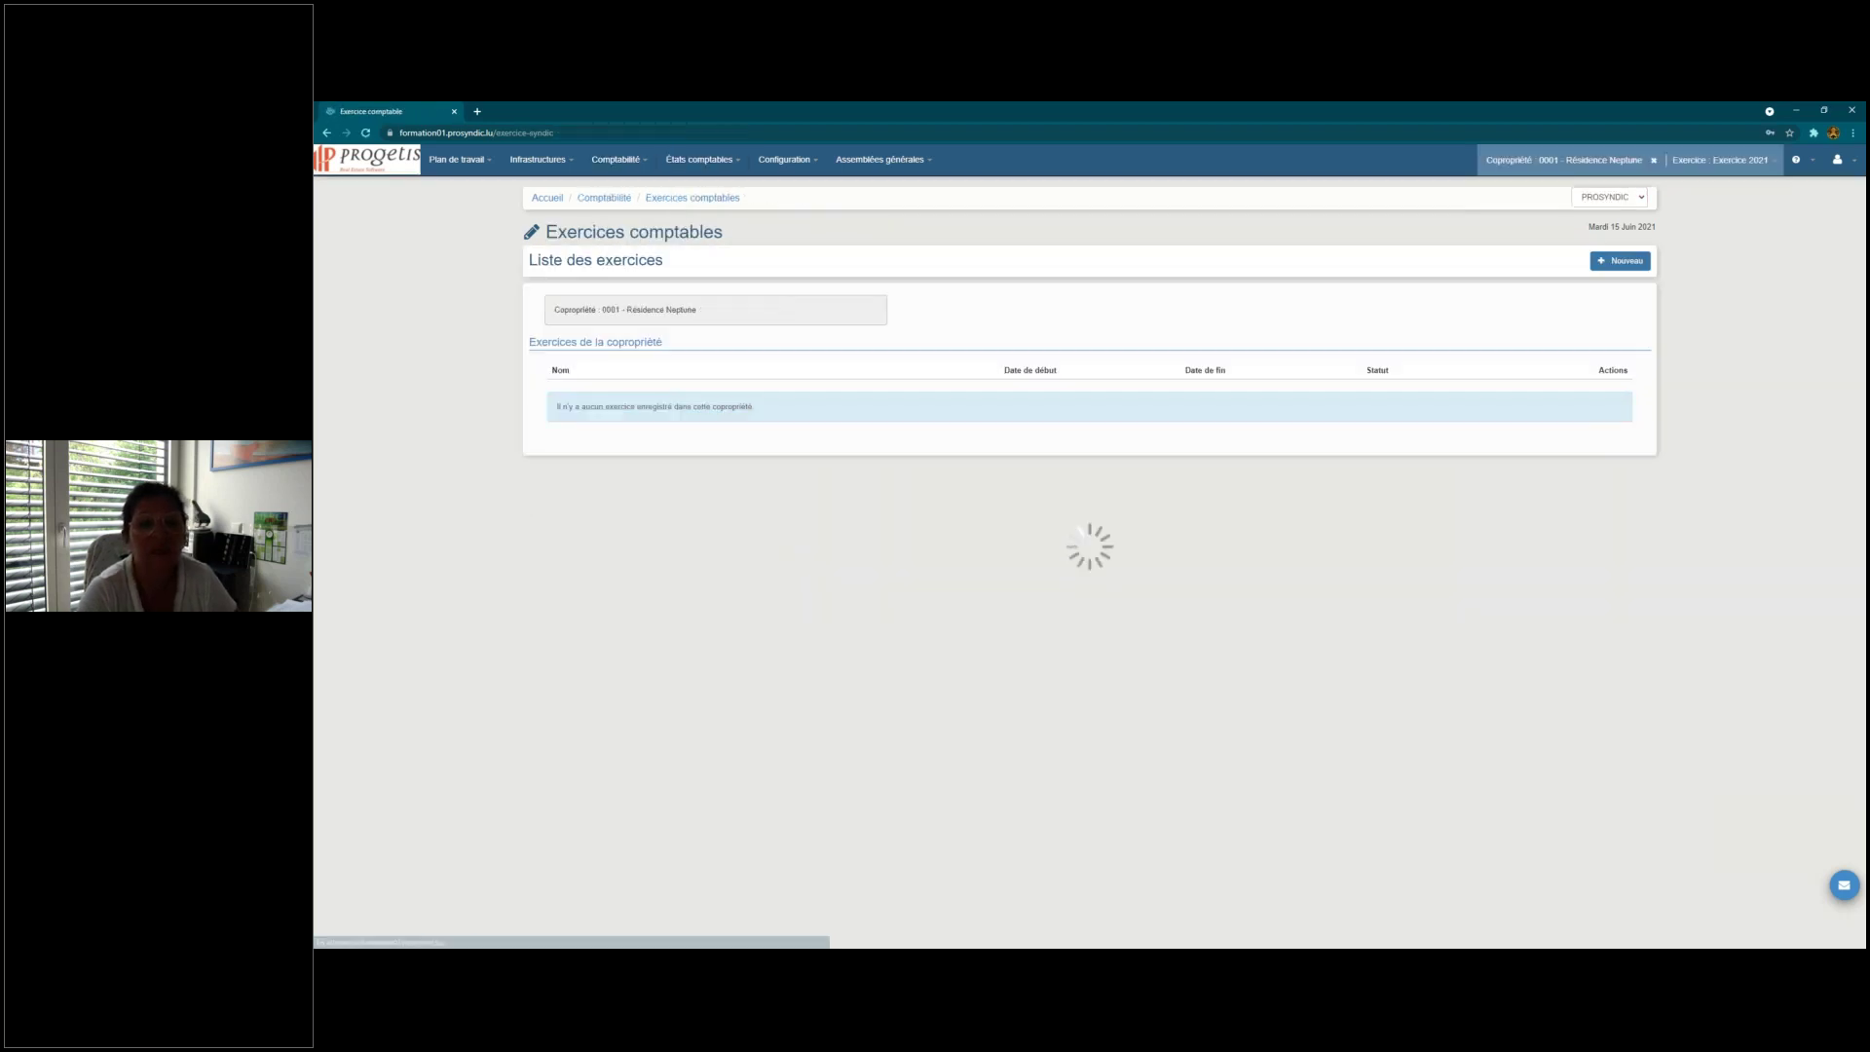
{"action": "left_click", "coordinate": [1588, 447]}
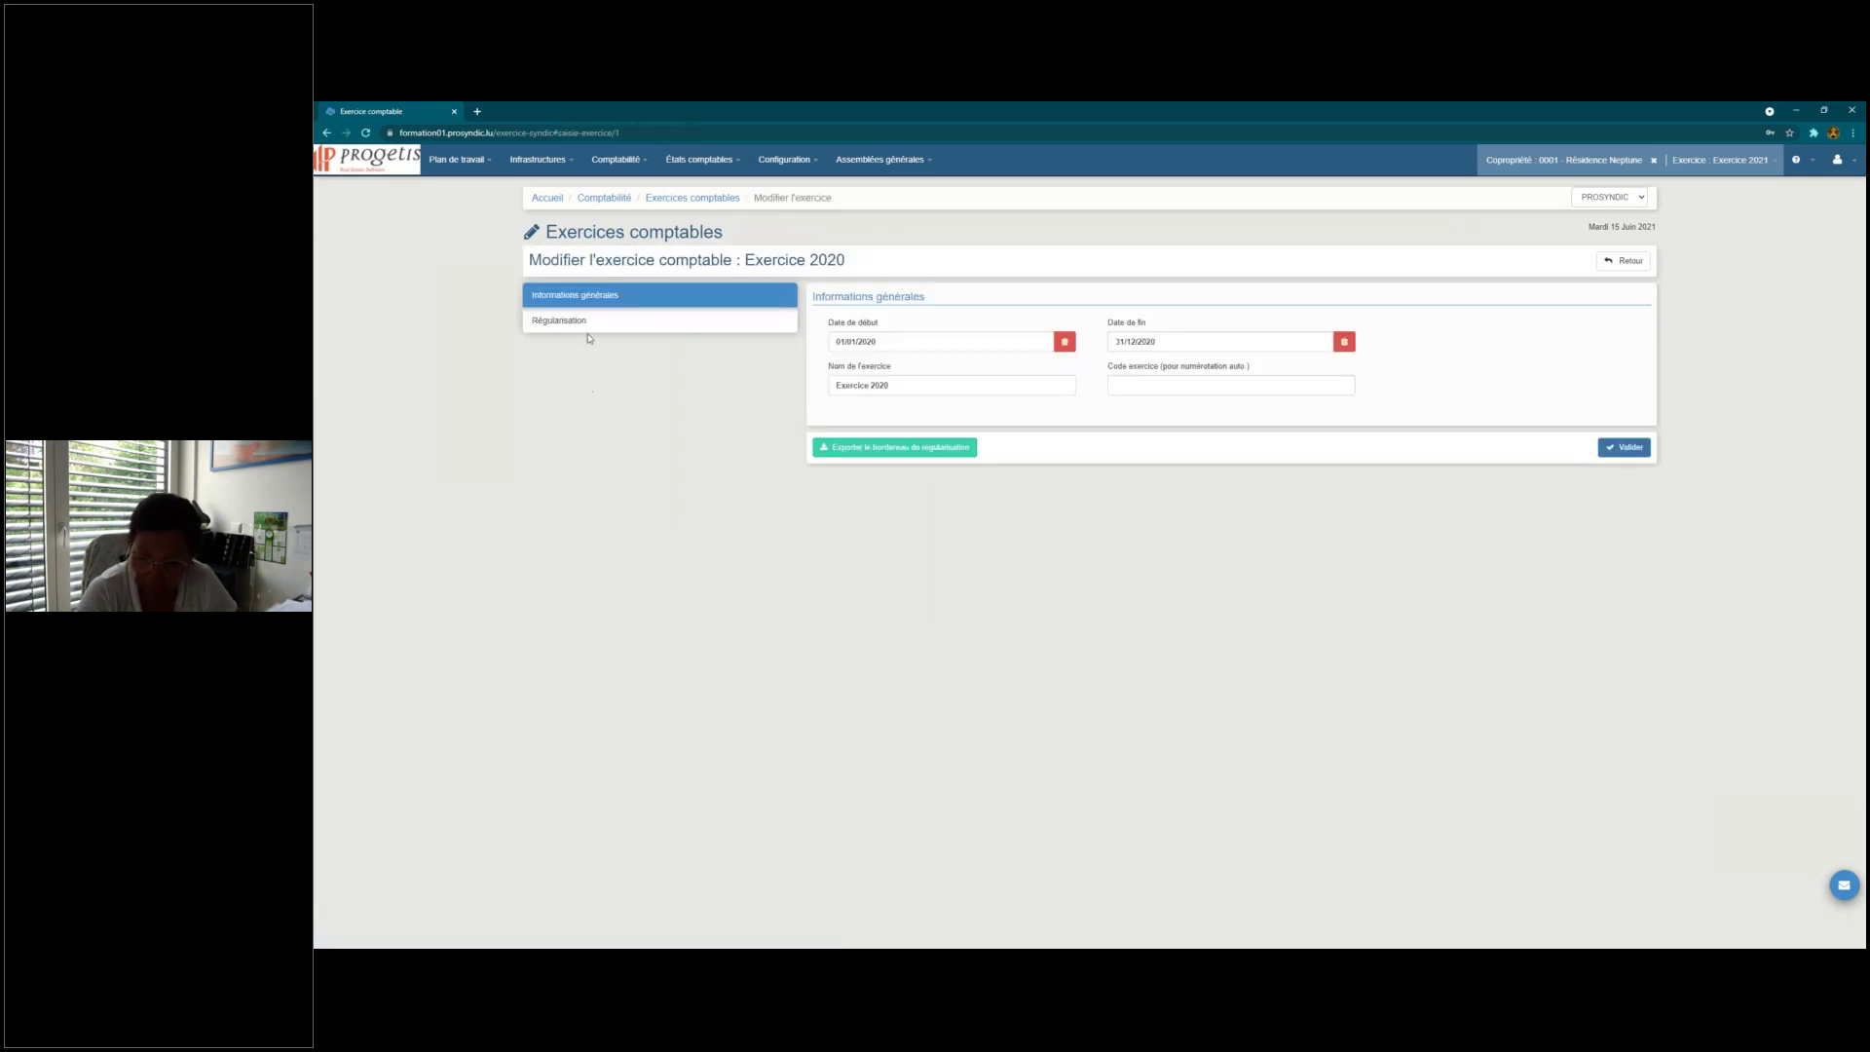
{"action": "left_click", "coordinate": [596, 323]}
{"action": "left_click", "coordinate": [1564, 401]}
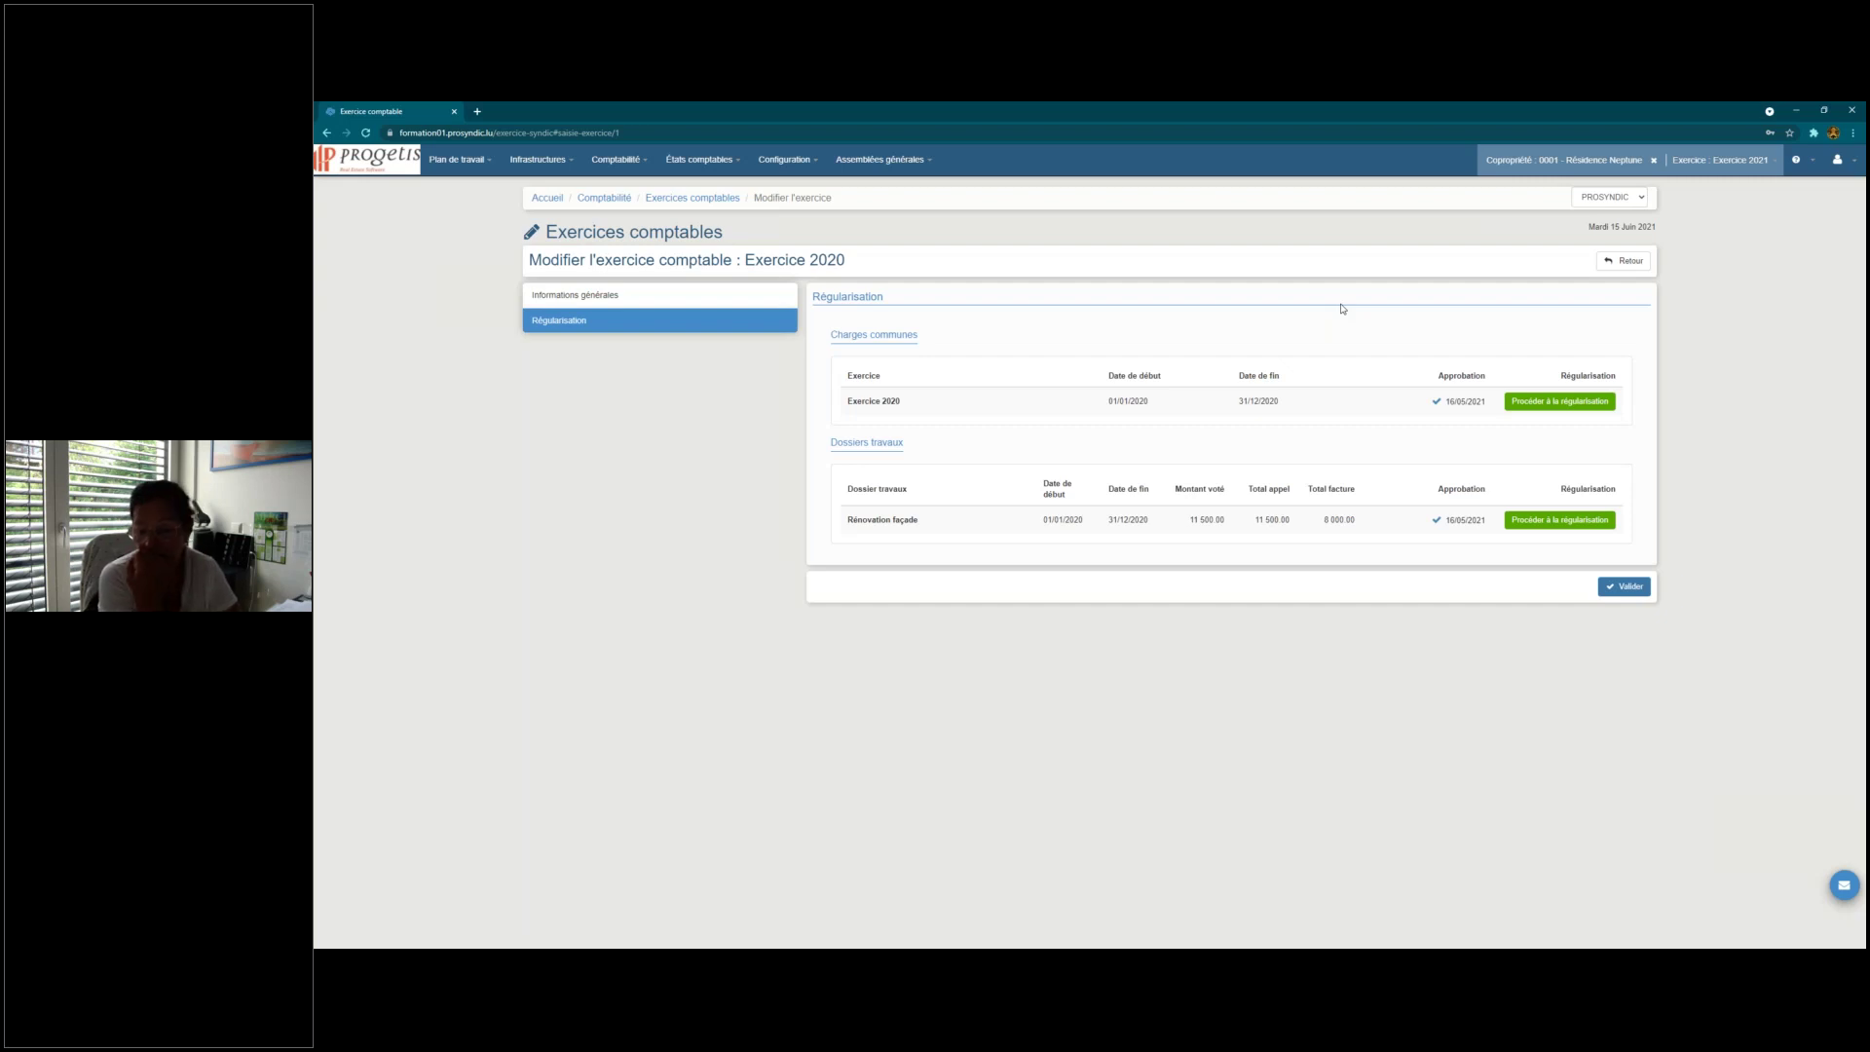
Step: Regularise the Rénovation façade works file and the Exercice 2020 common charges, and preview the regularisation slips as PDF
{"action": "left_click", "coordinate": [1558, 520]}
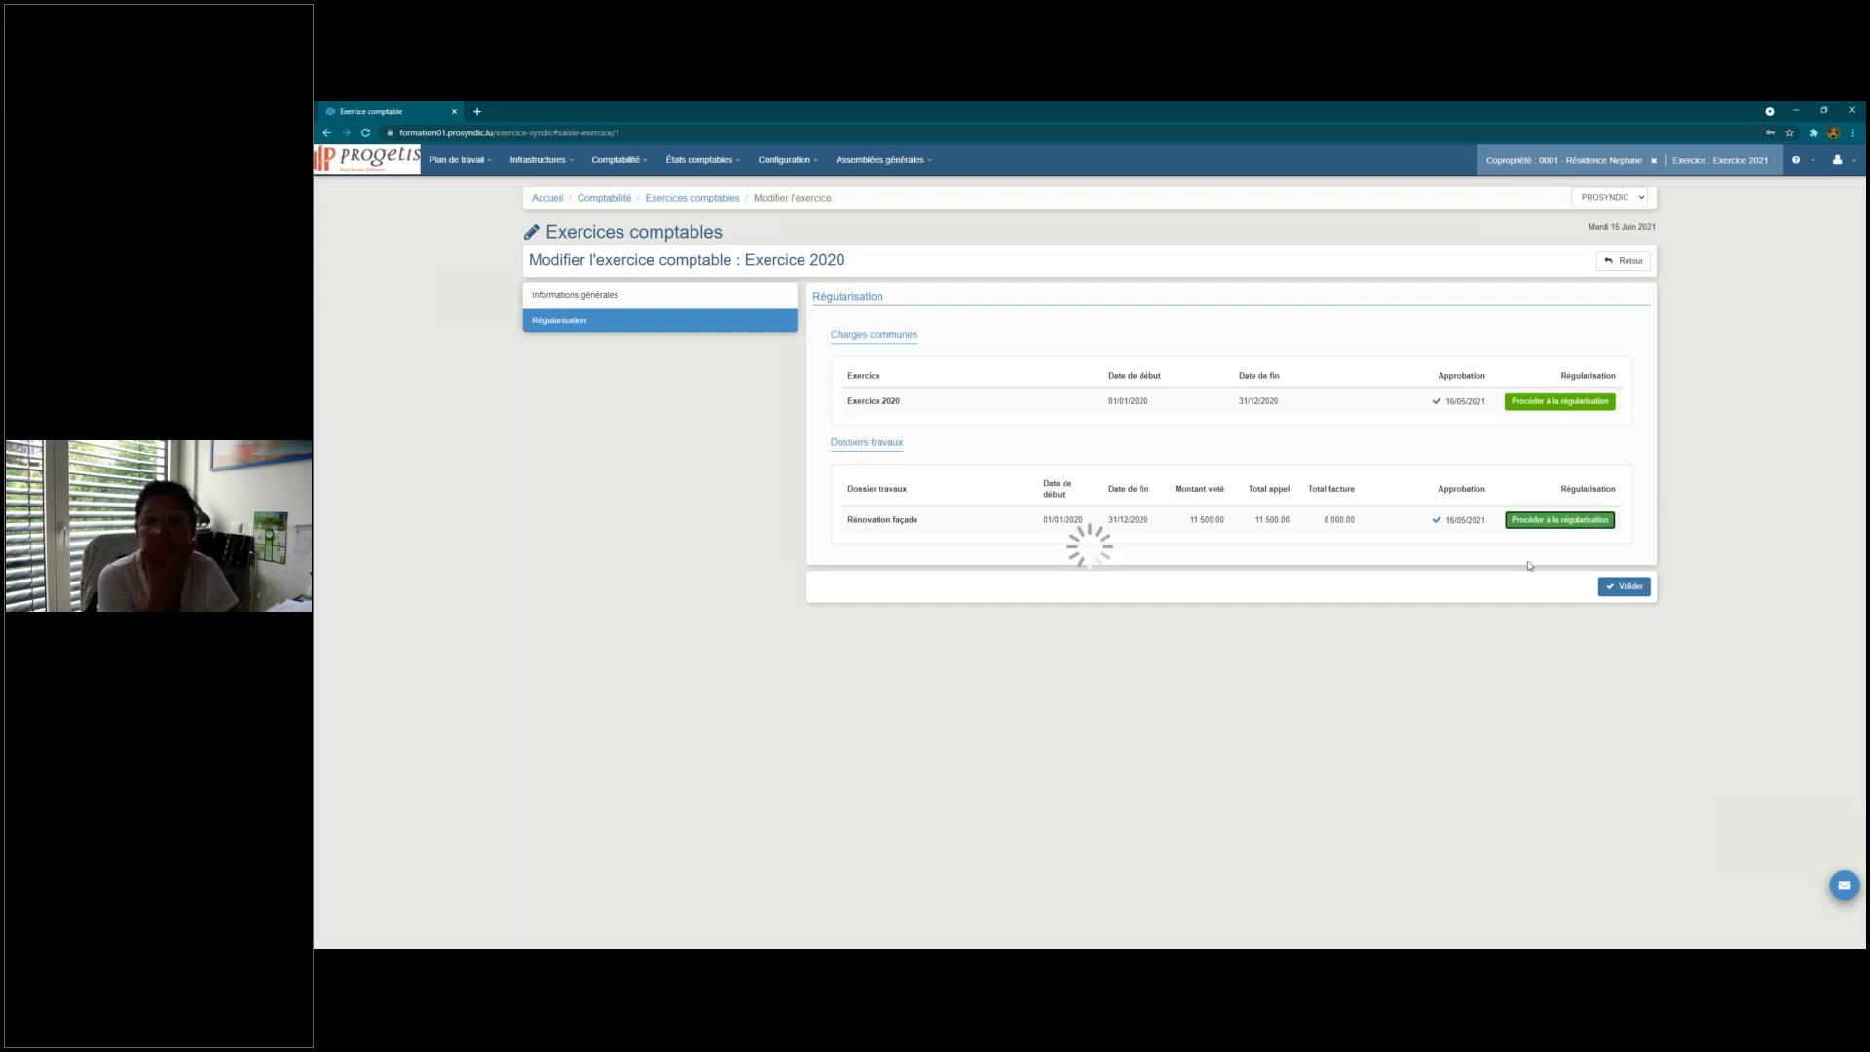
{"action": "left_click", "coordinate": [1559, 402]}
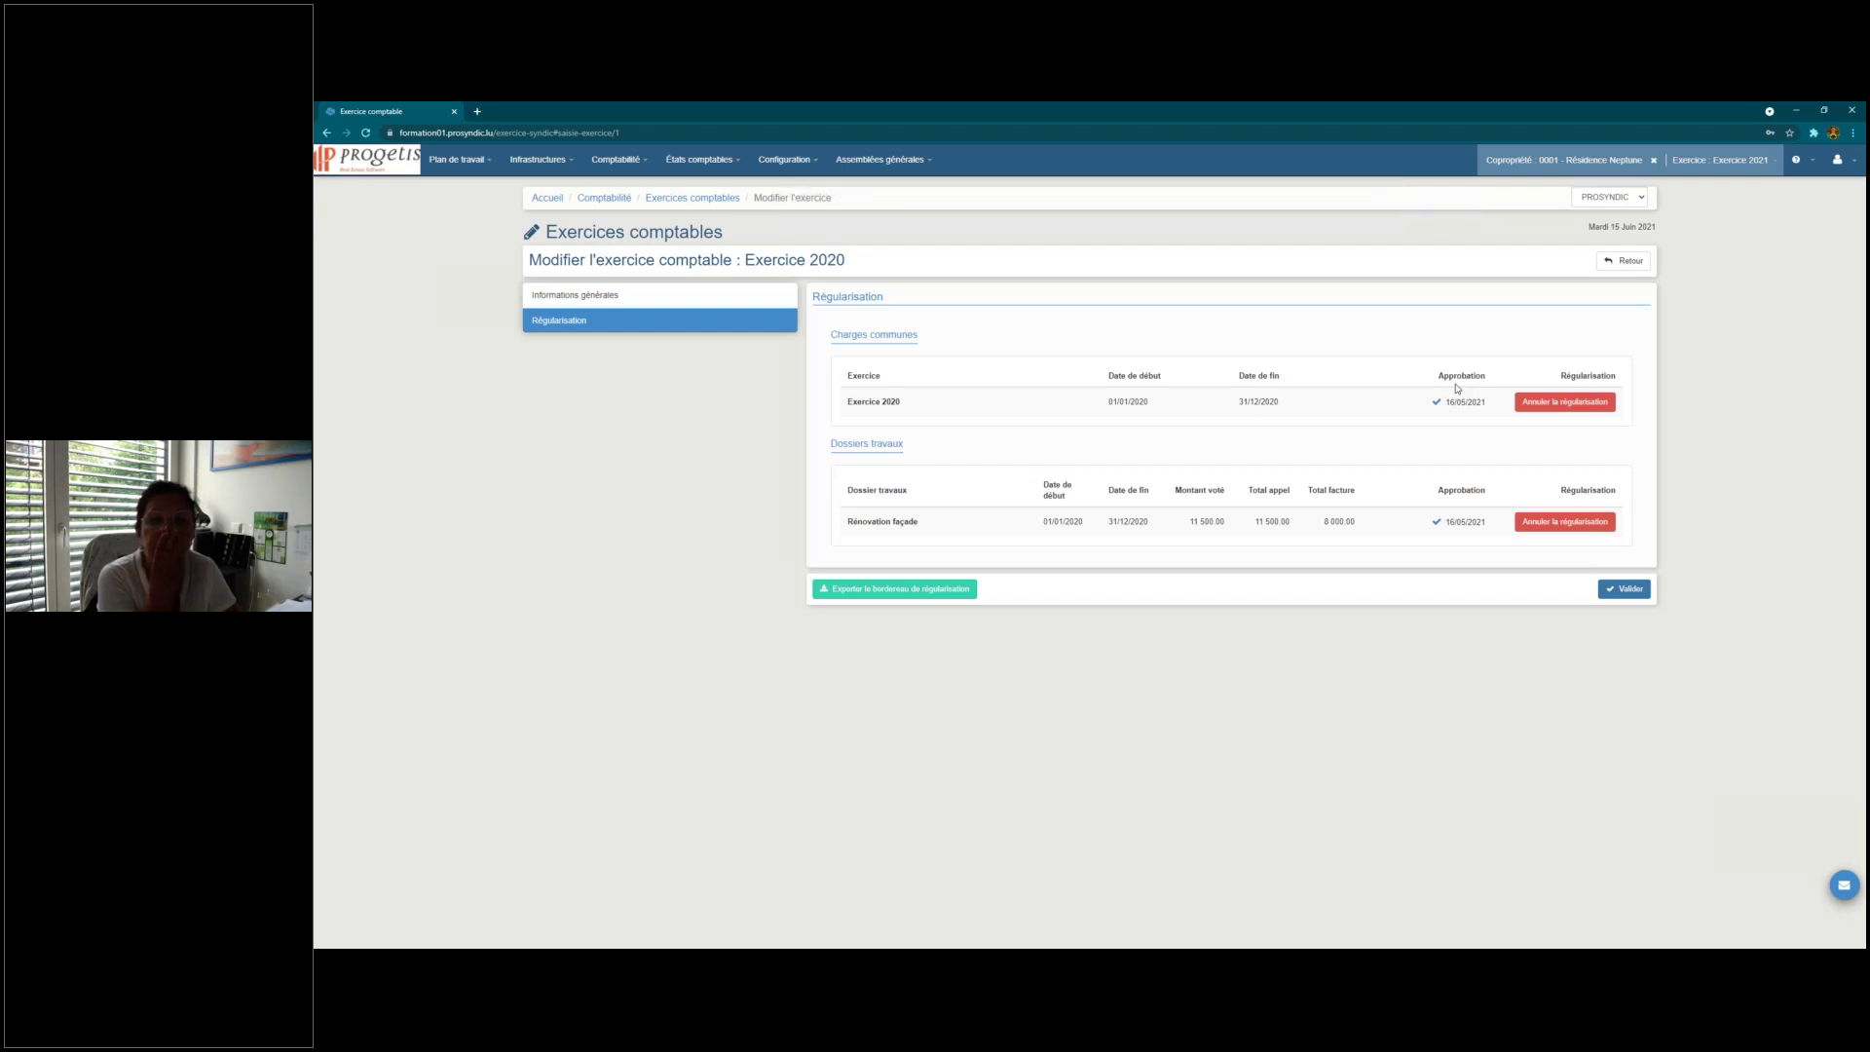
{"action": "left_click", "coordinate": [900, 588]}
{"action": "left_click", "coordinate": [891, 348]}
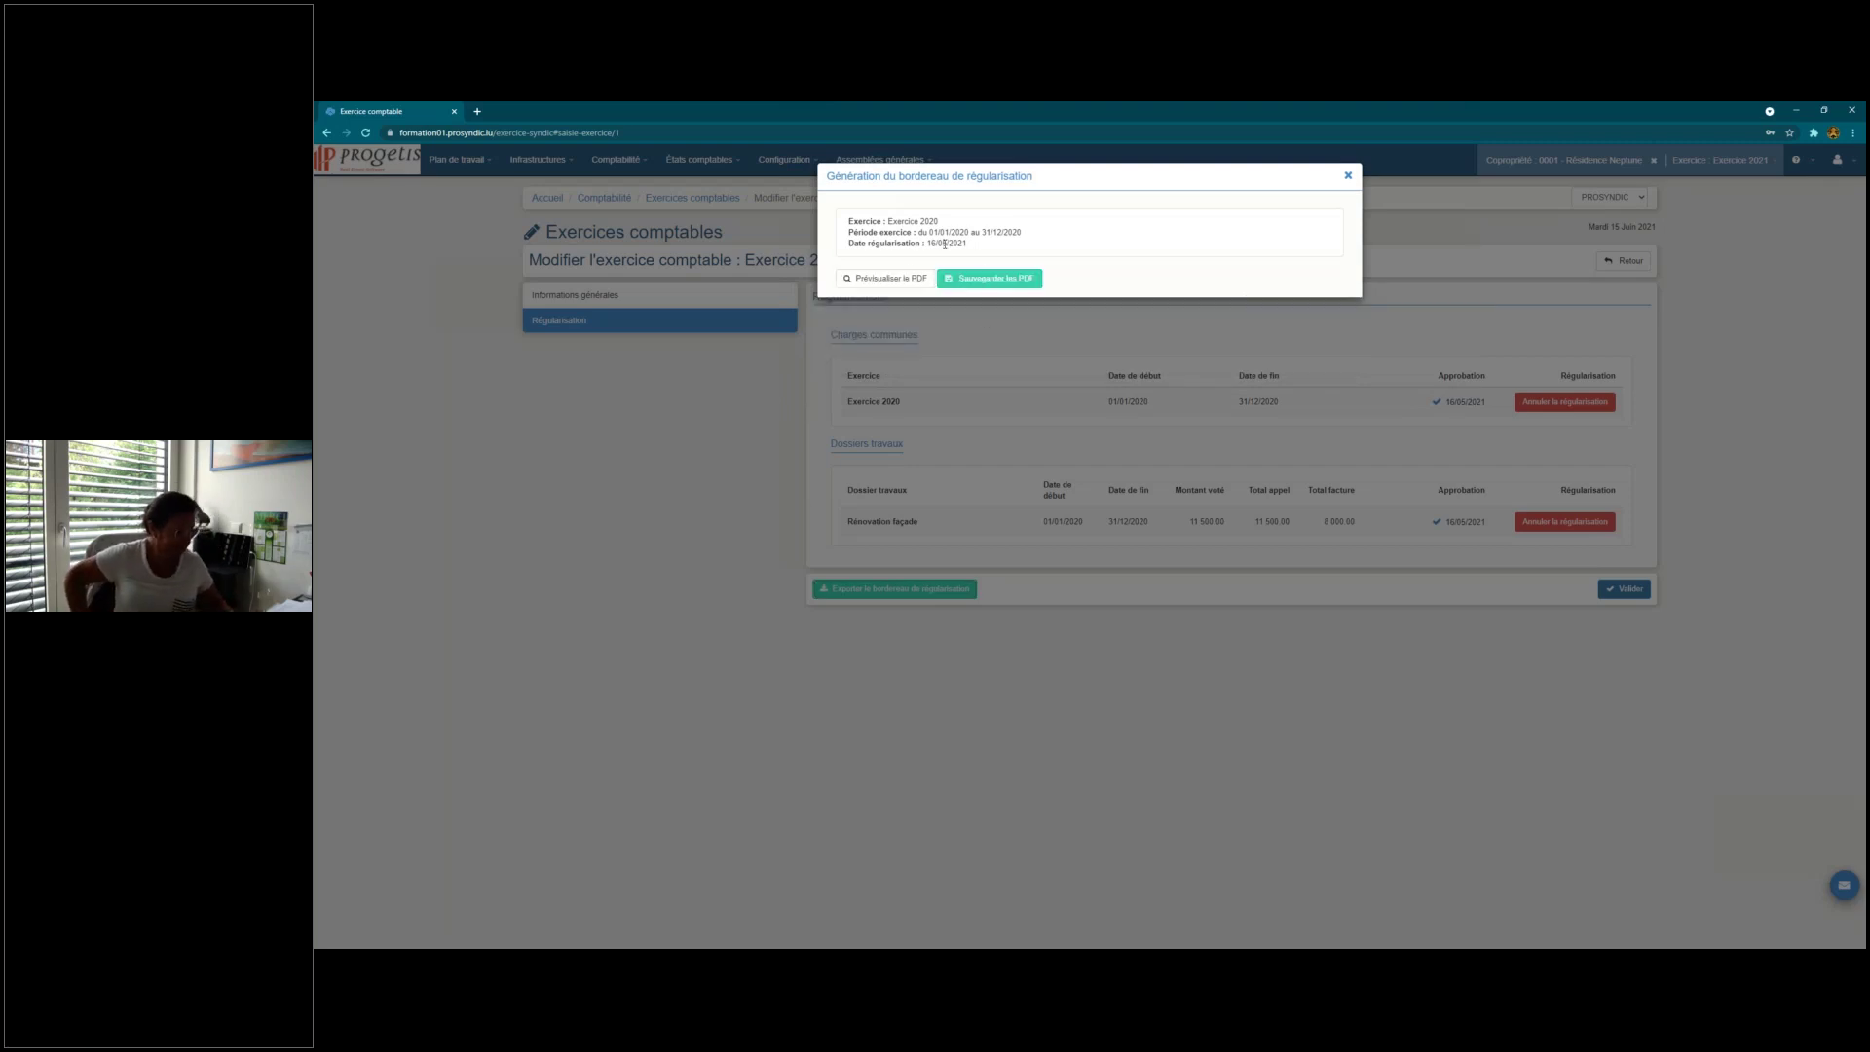
{"action": "left_click", "coordinate": [884, 279]}
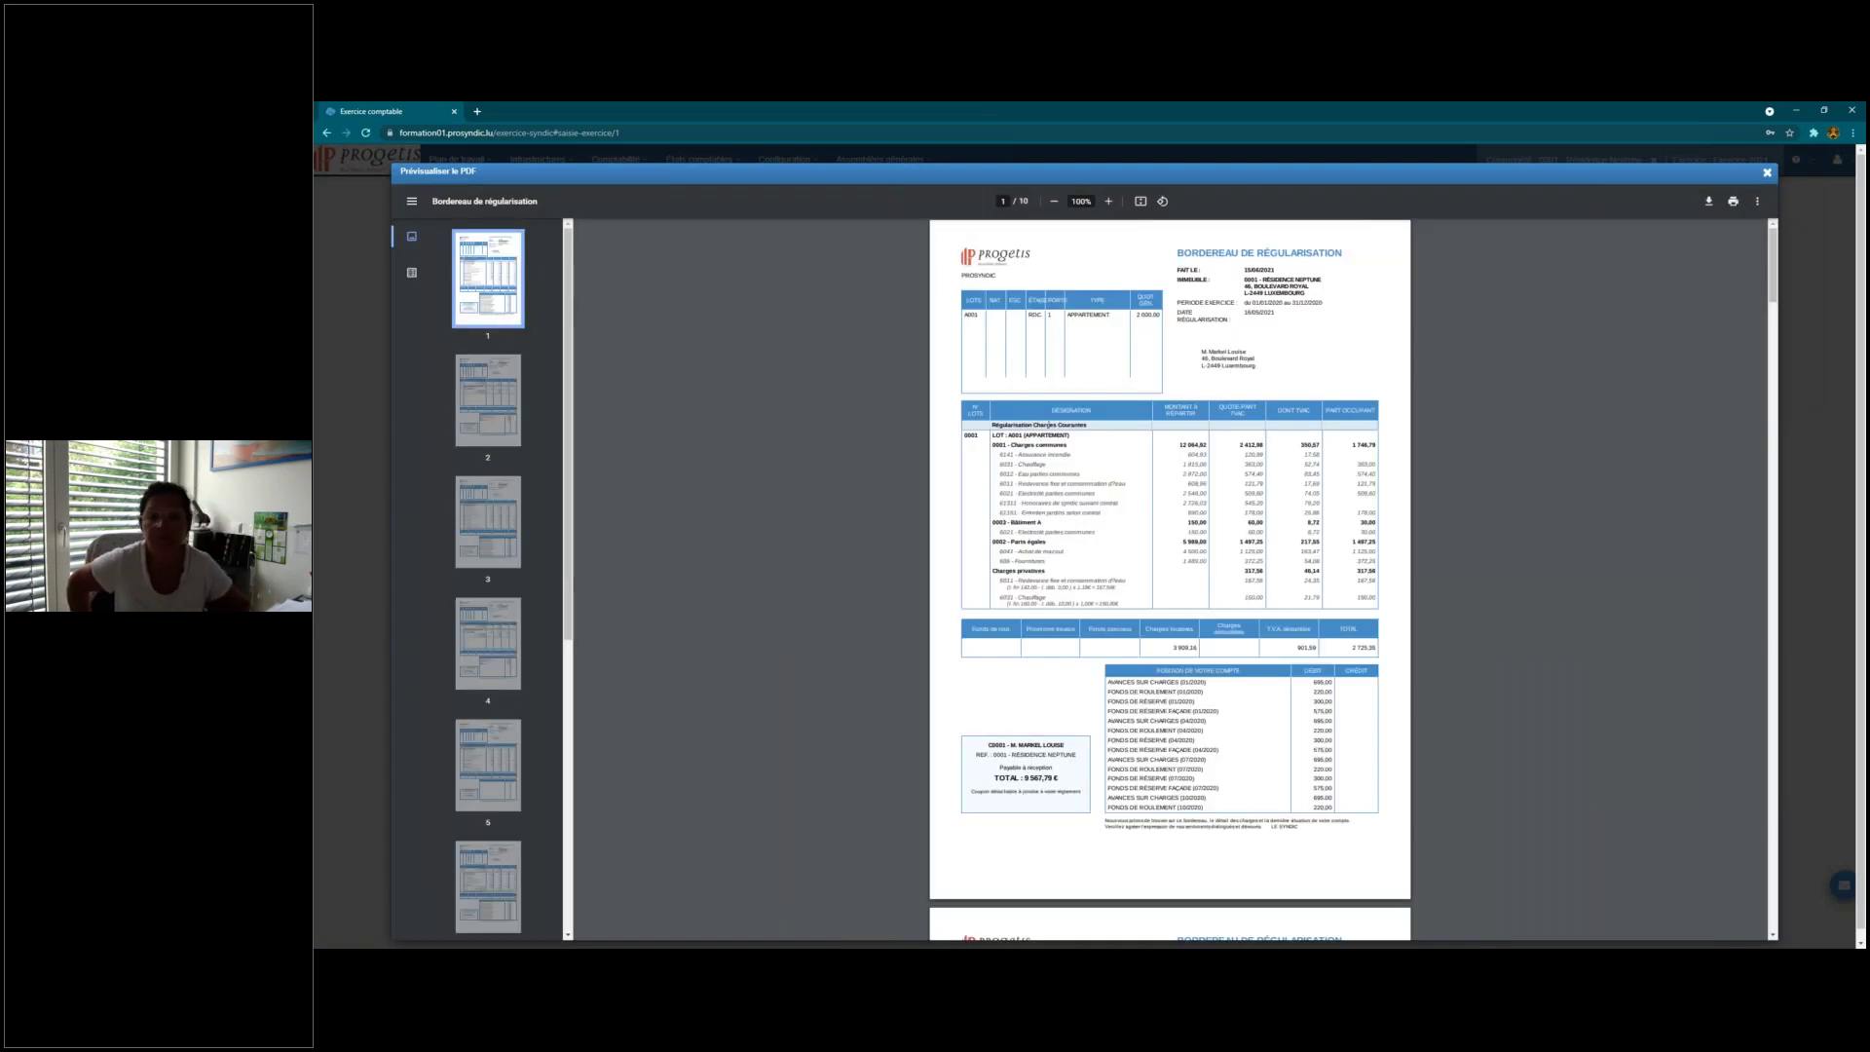
Step: Examine the common charges, Rénovation façade works regularisation and account position on the first co-owner's slip, and leave the slip windows
{"action": "left_click", "coordinate": [1108, 200]}
{"action": "left_click", "coordinate": [1108, 200]}
{"action": "left_click", "coordinate": [1108, 200]}
{"action": "left_click", "coordinate": [1108, 200]}
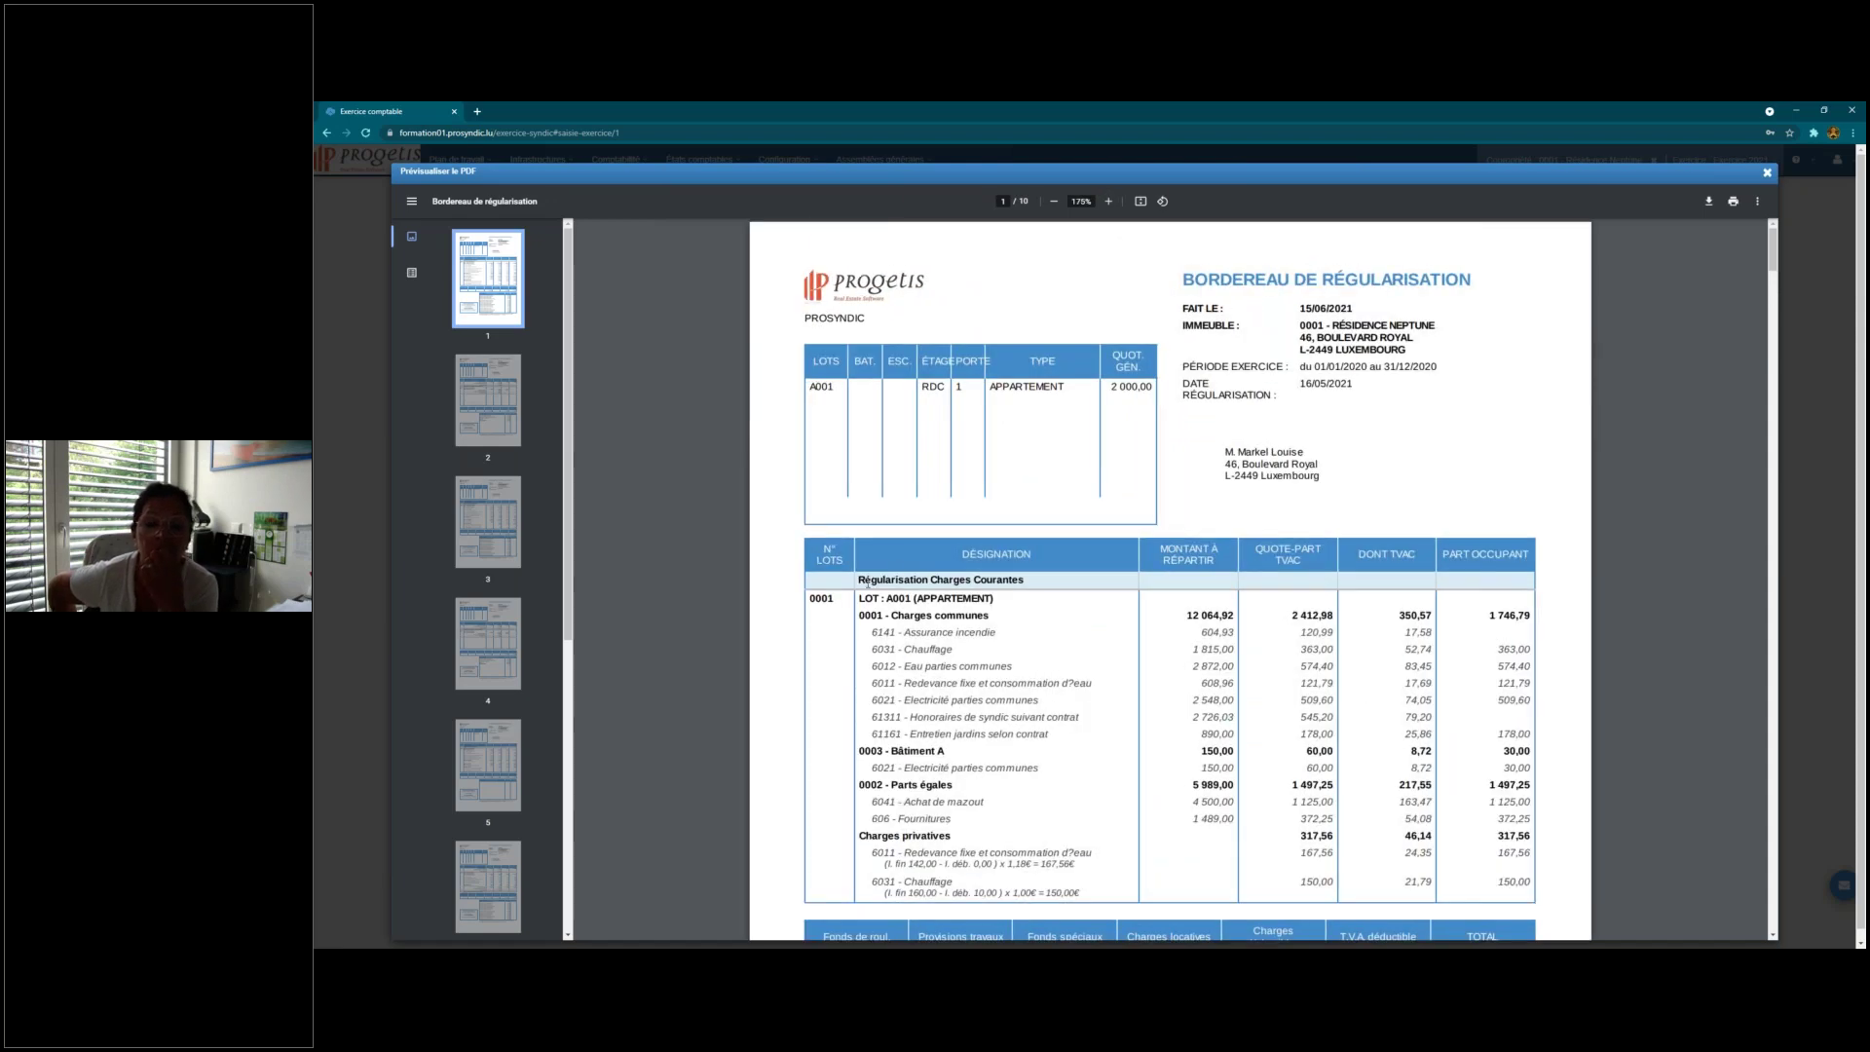
{"action": "scroll", "coordinate": [891, 552], "scroll_direction": "down", "scroll_amount": 2}
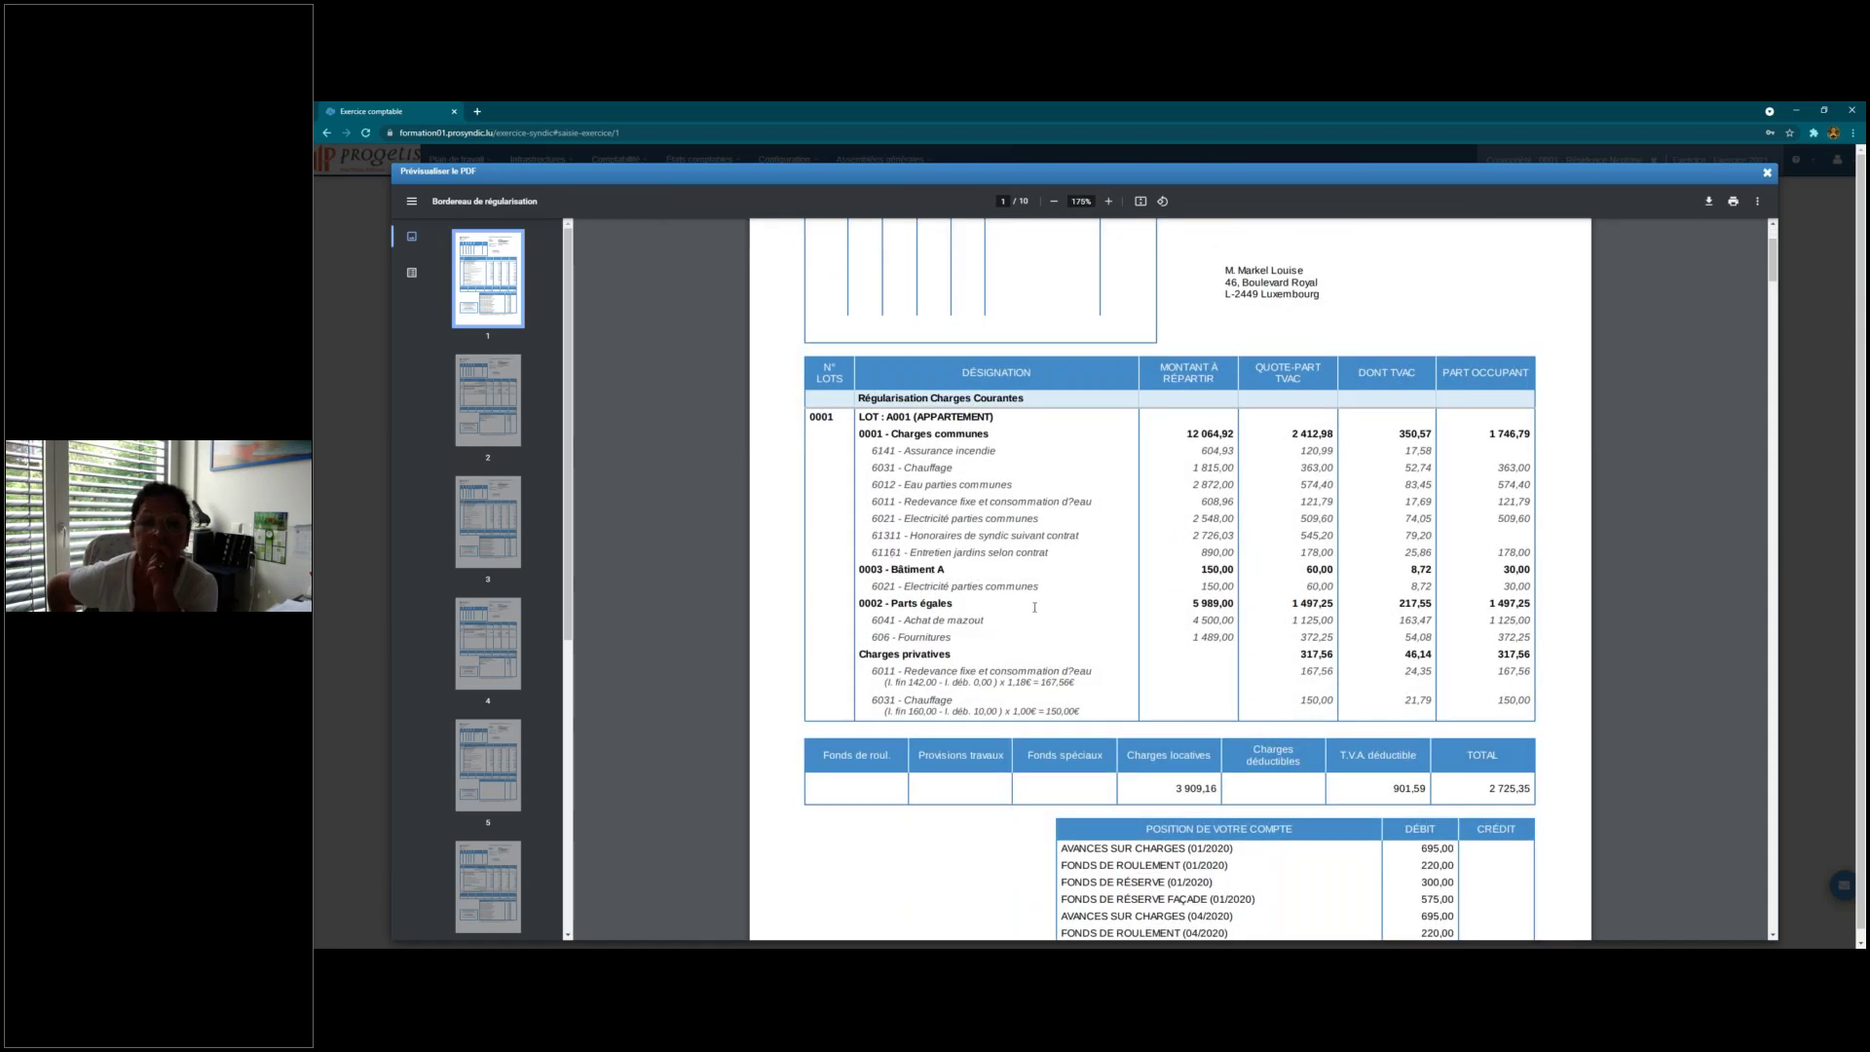
{"action": "scroll", "coordinate": [1034, 607], "scroll_direction": "down", "scroll_amount": 10}
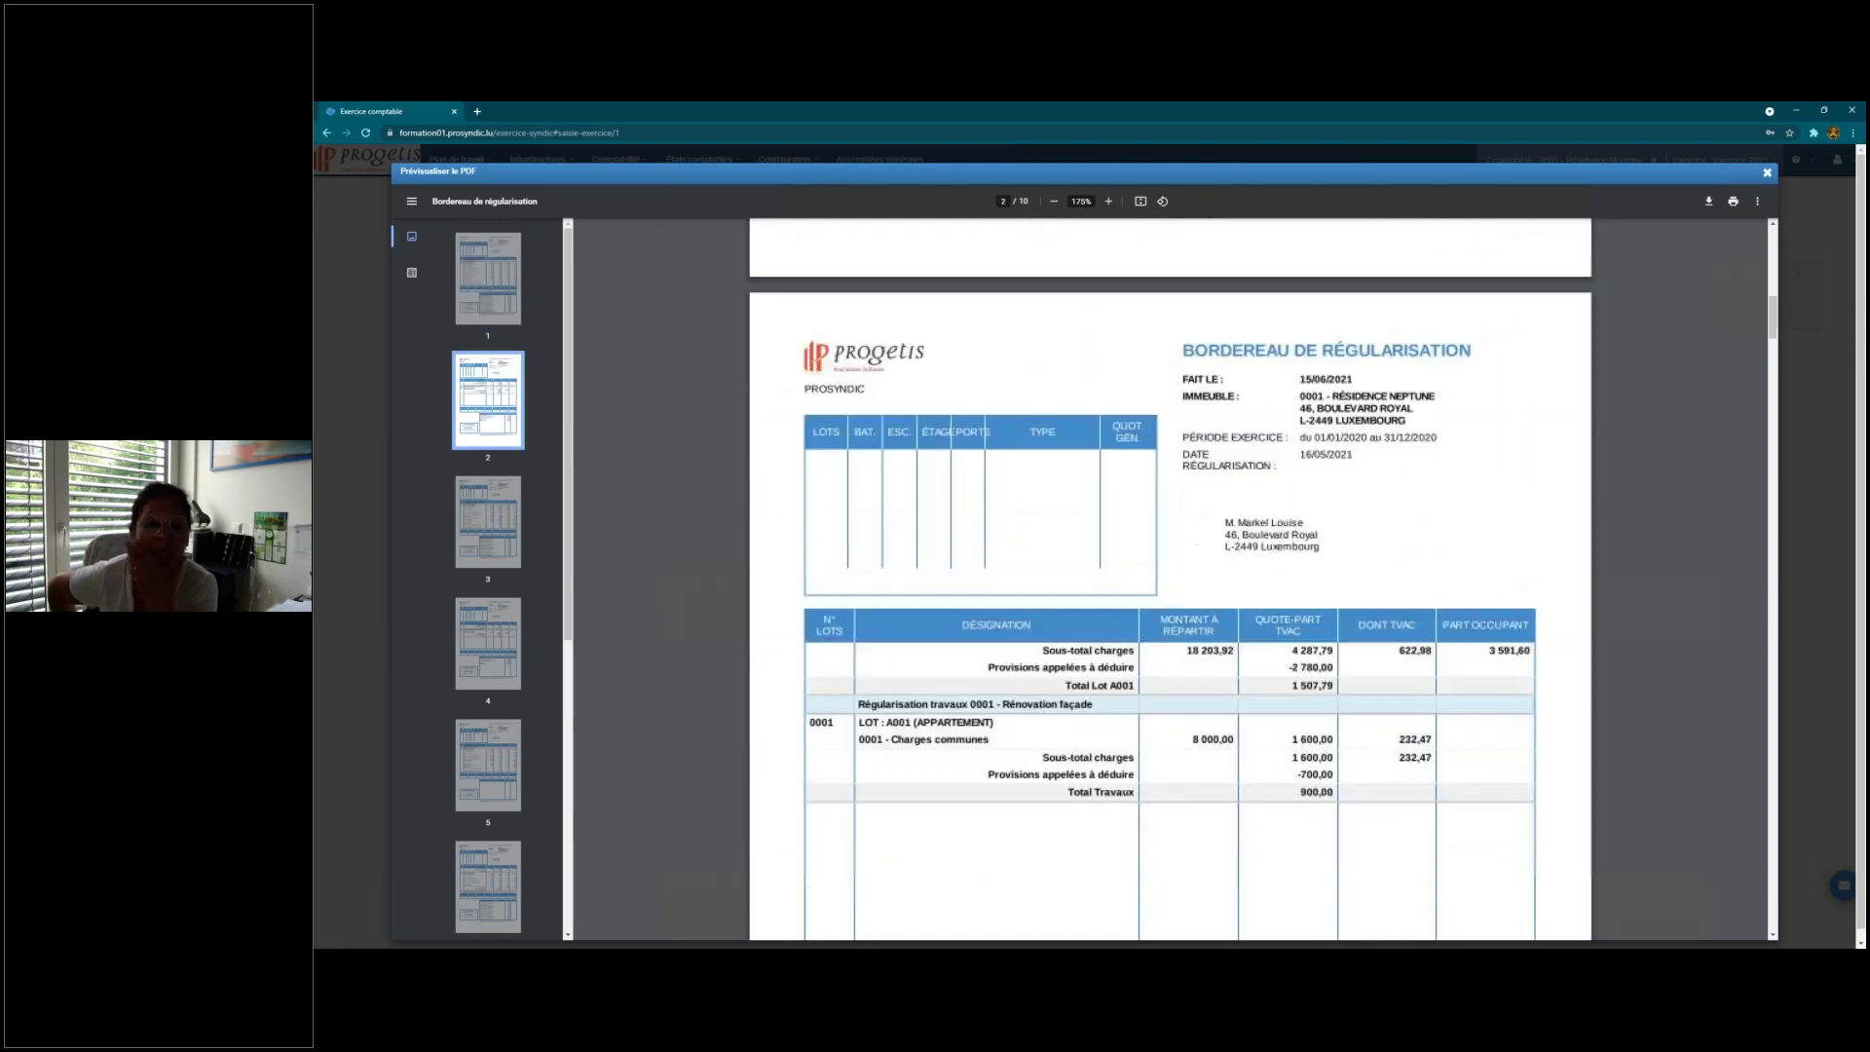
{"action": "scroll", "coordinate": [1119, 647], "scroll_direction": "down", "scroll_amount": 2}
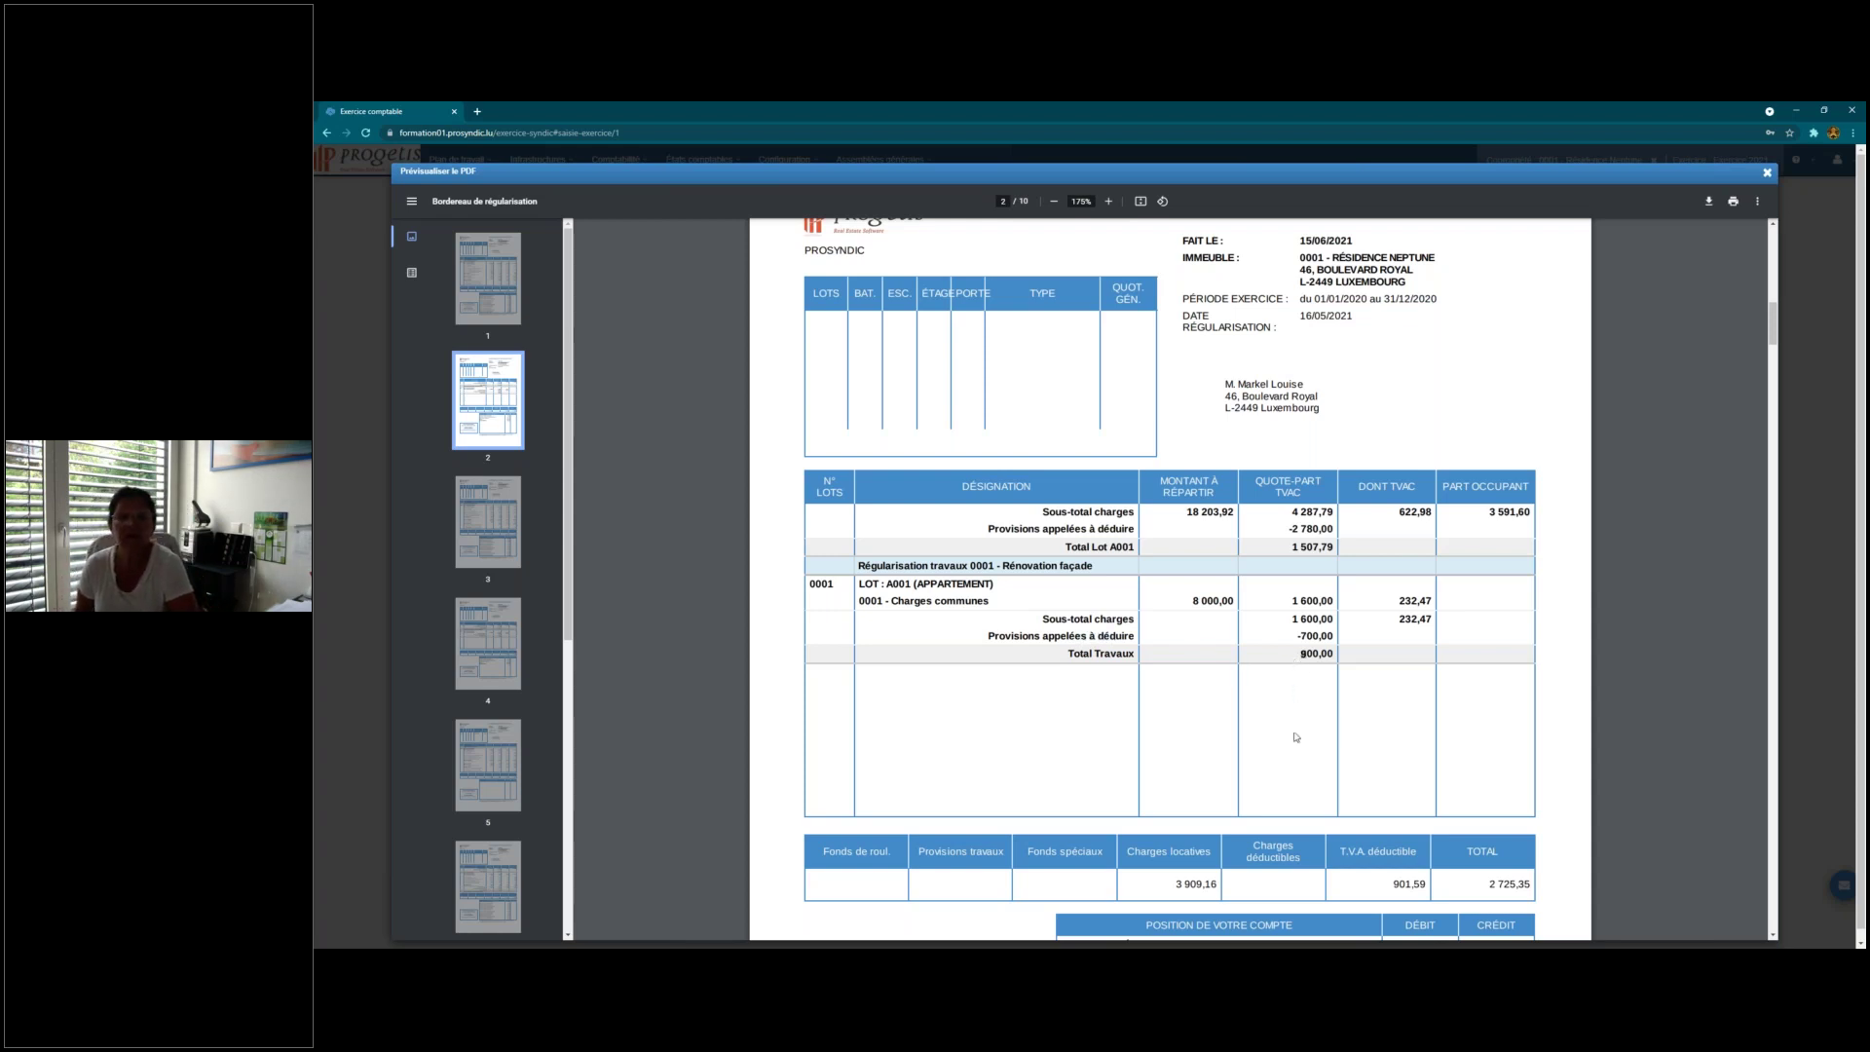
{"action": "scroll", "coordinate": [1296, 736], "scroll_direction": "down", "scroll_amount": 3}
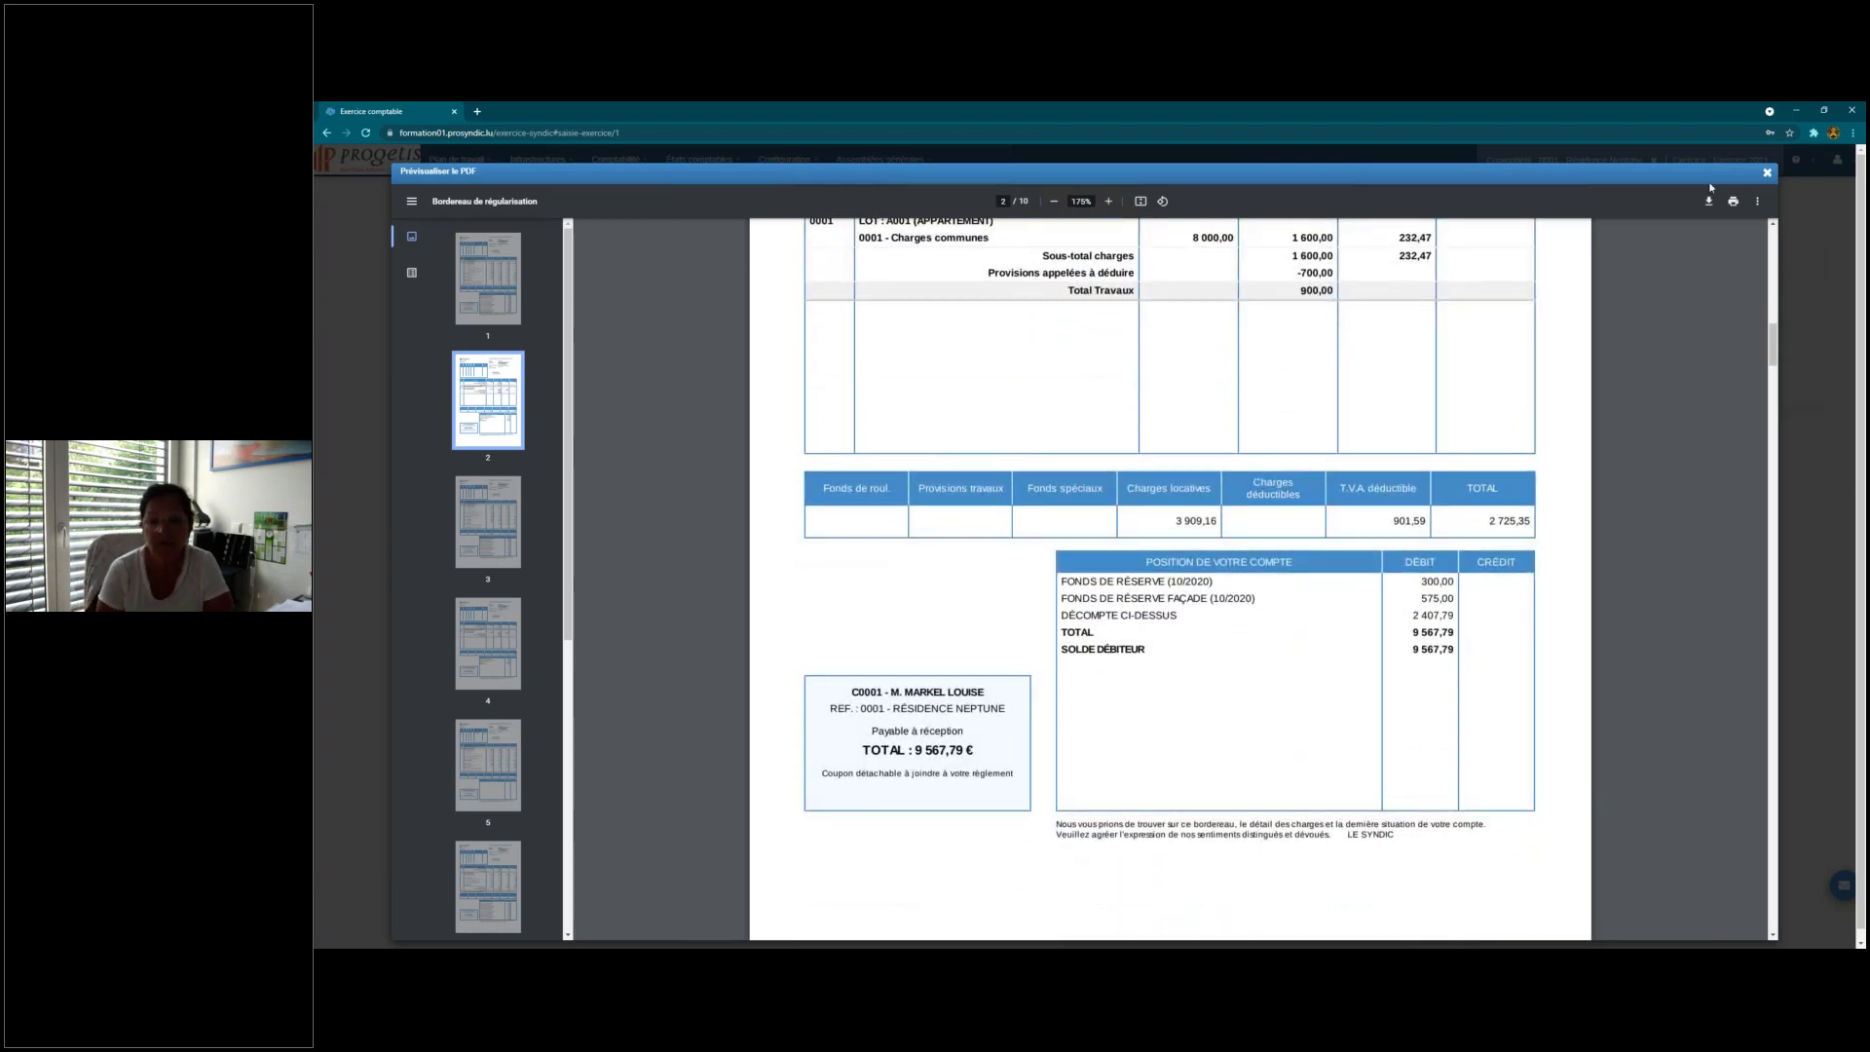
{"action": "left_click", "coordinate": [1767, 175]}
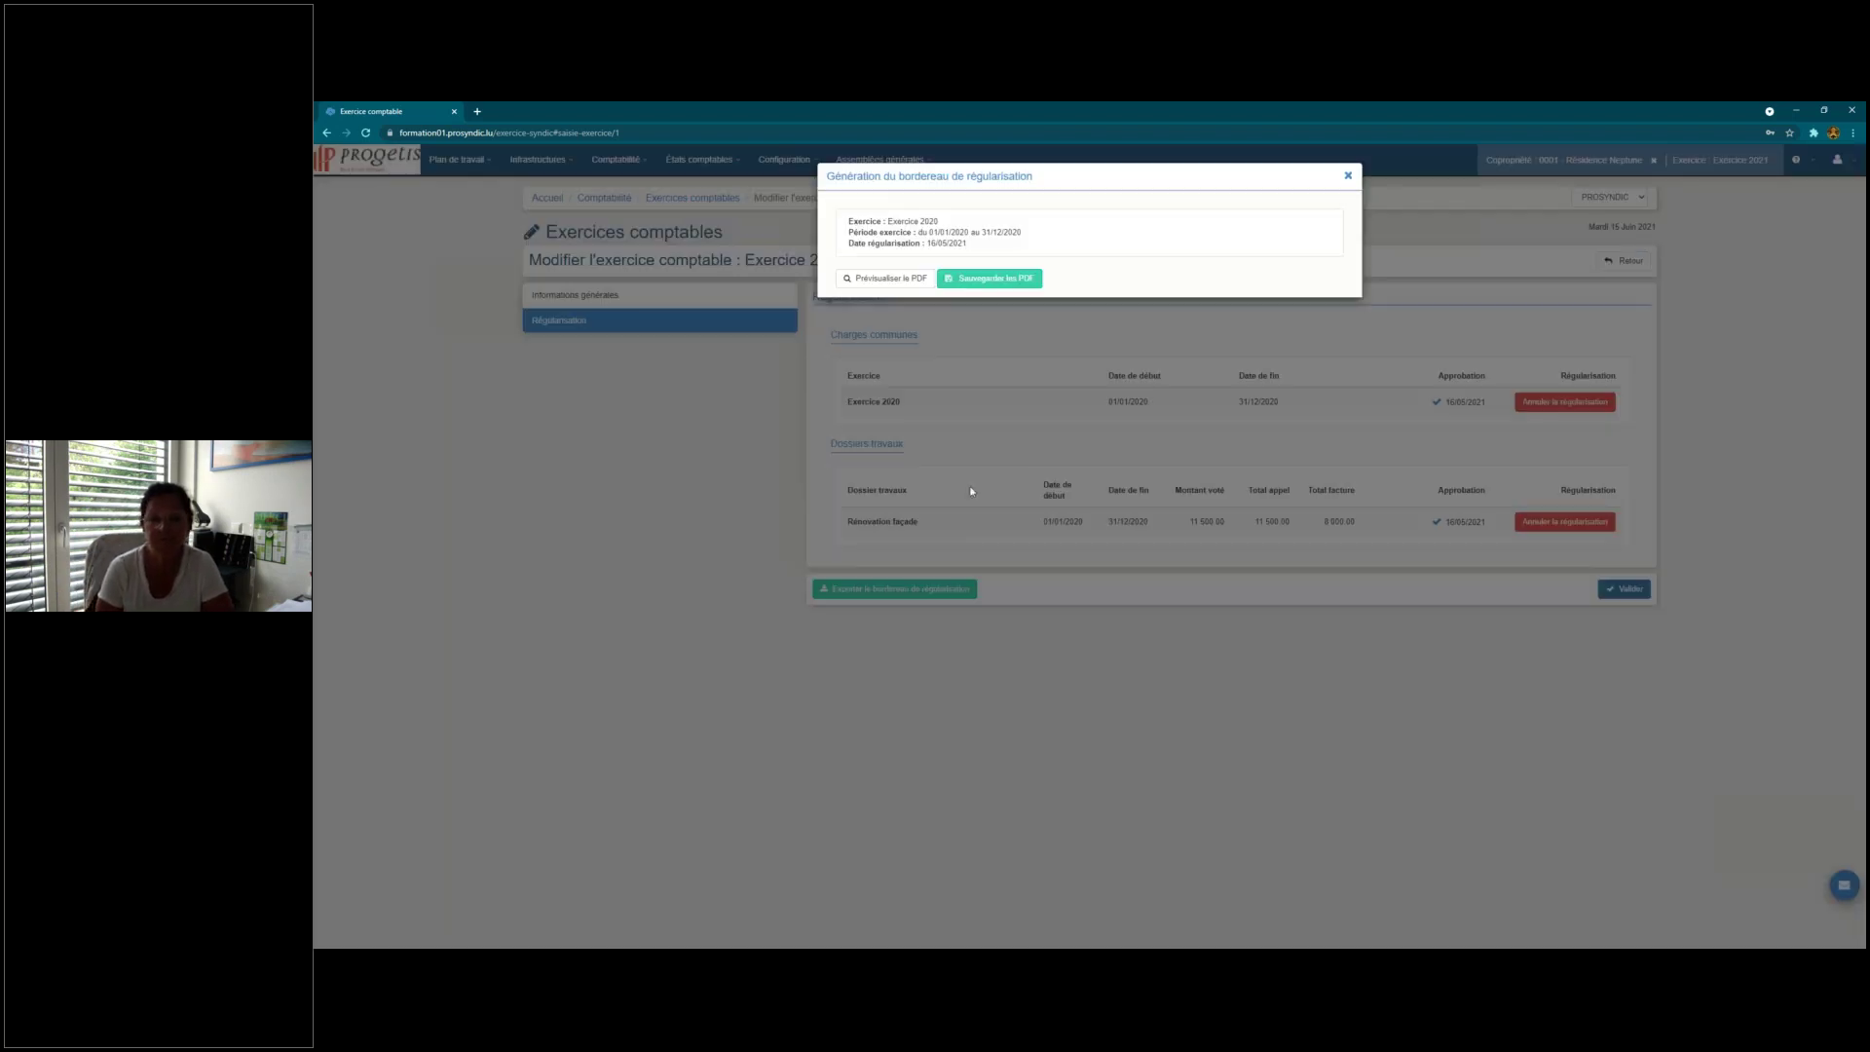
{"action": "left_click", "coordinate": [1348, 176]}
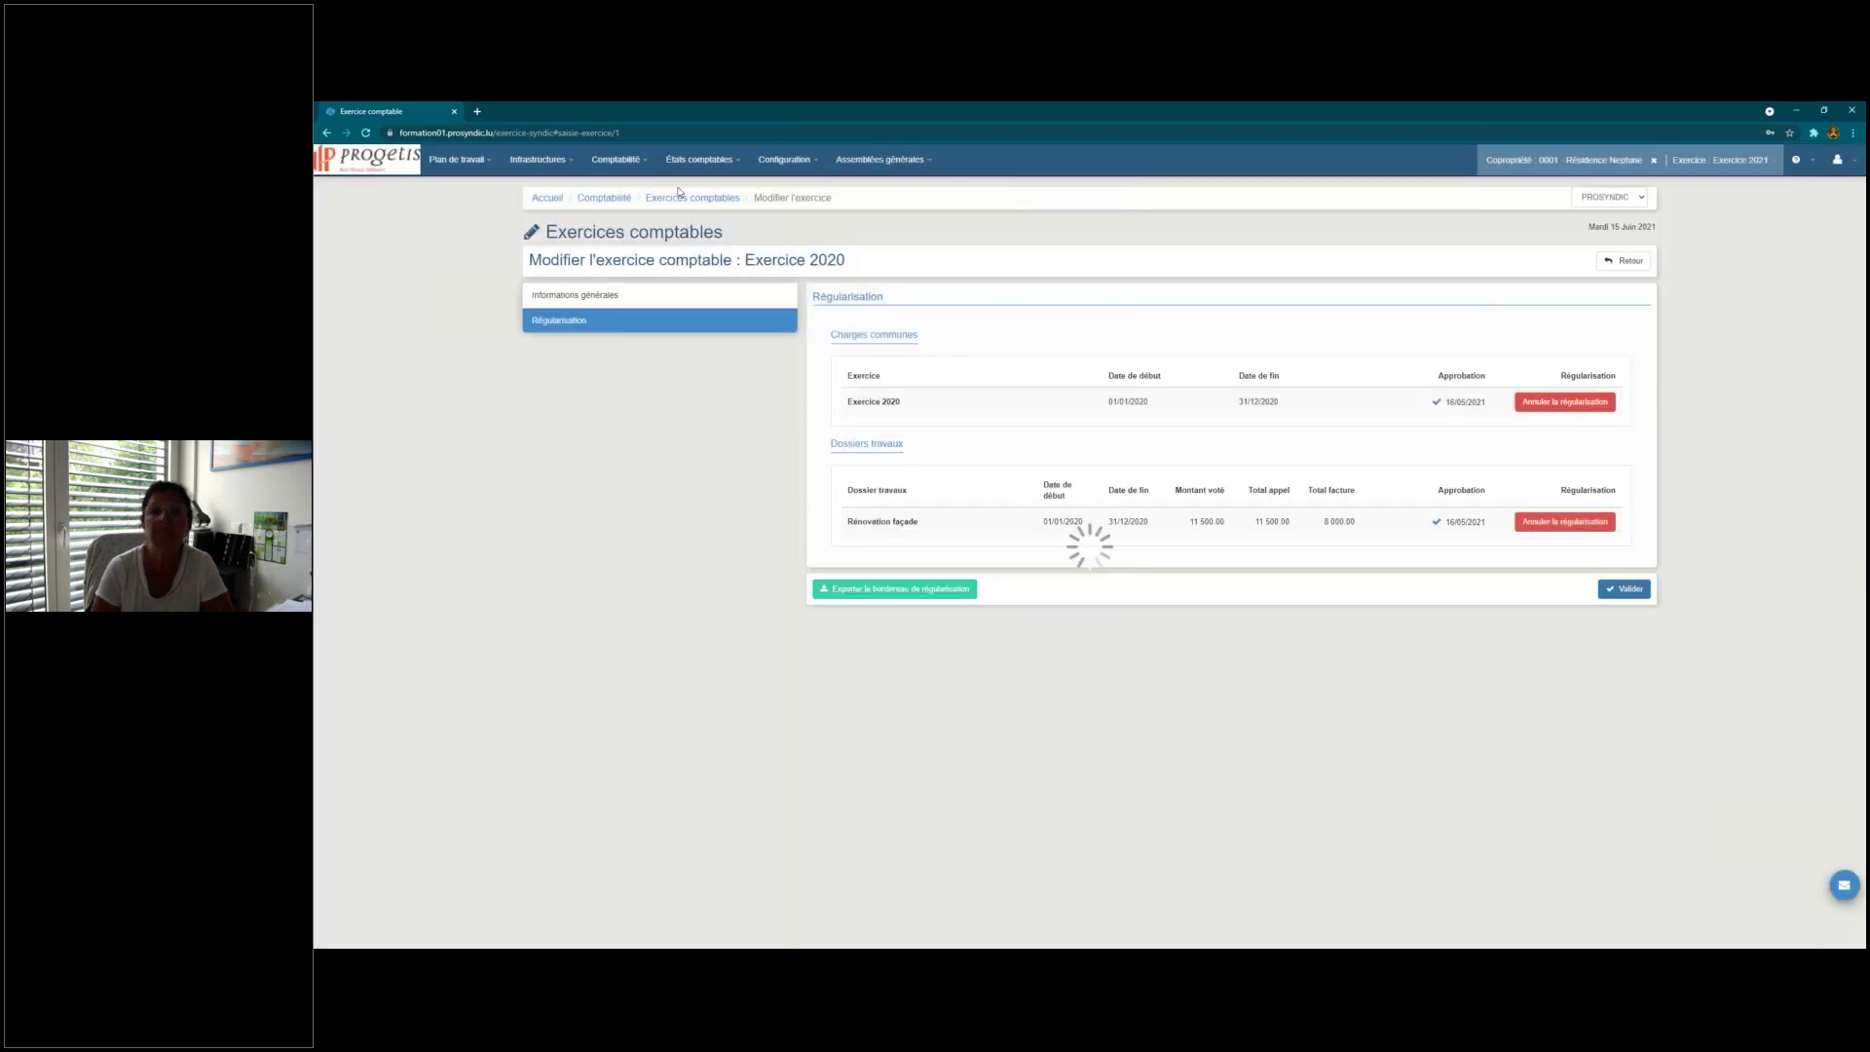
Step: Display Résidence Neptune's general balance for Exercice 2020, from 01/01/2020 to 31/12/2020
{"action": "left_click", "coordinate": [699, 159]}
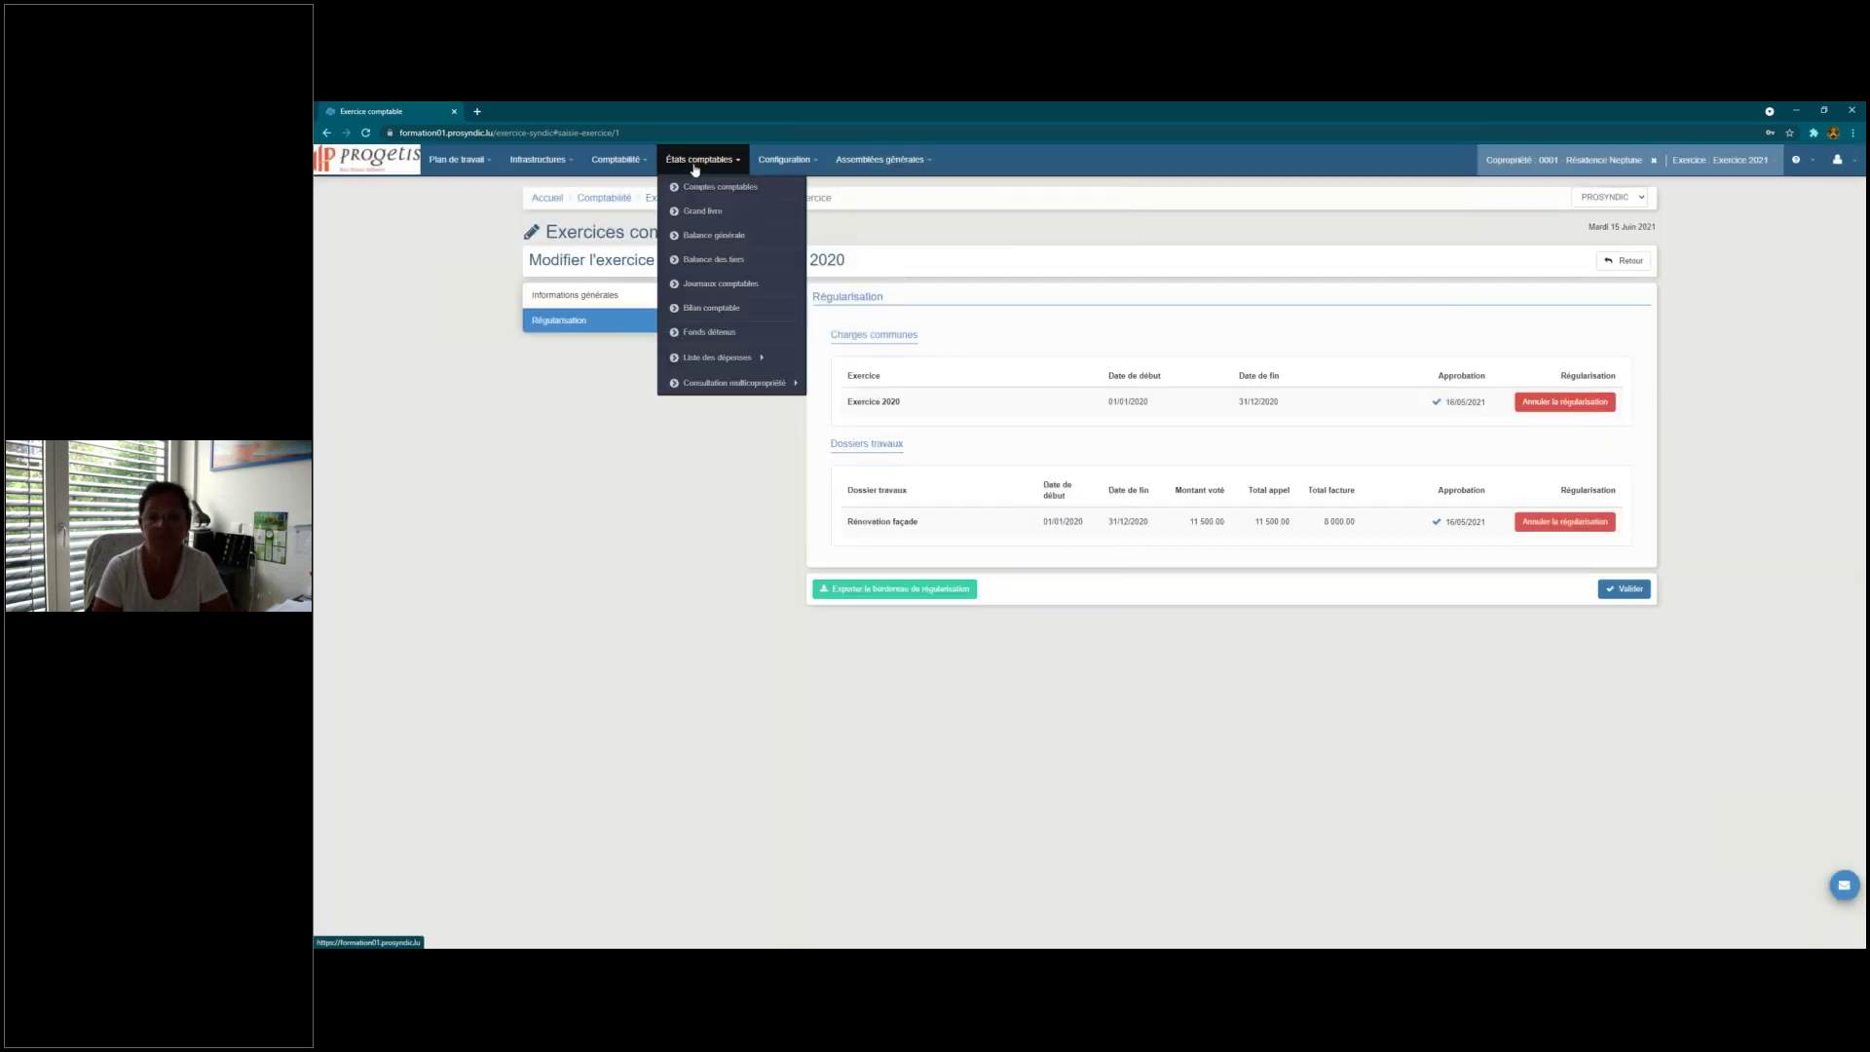
{"action": "left_click", "coordinate": [1721, 160]}
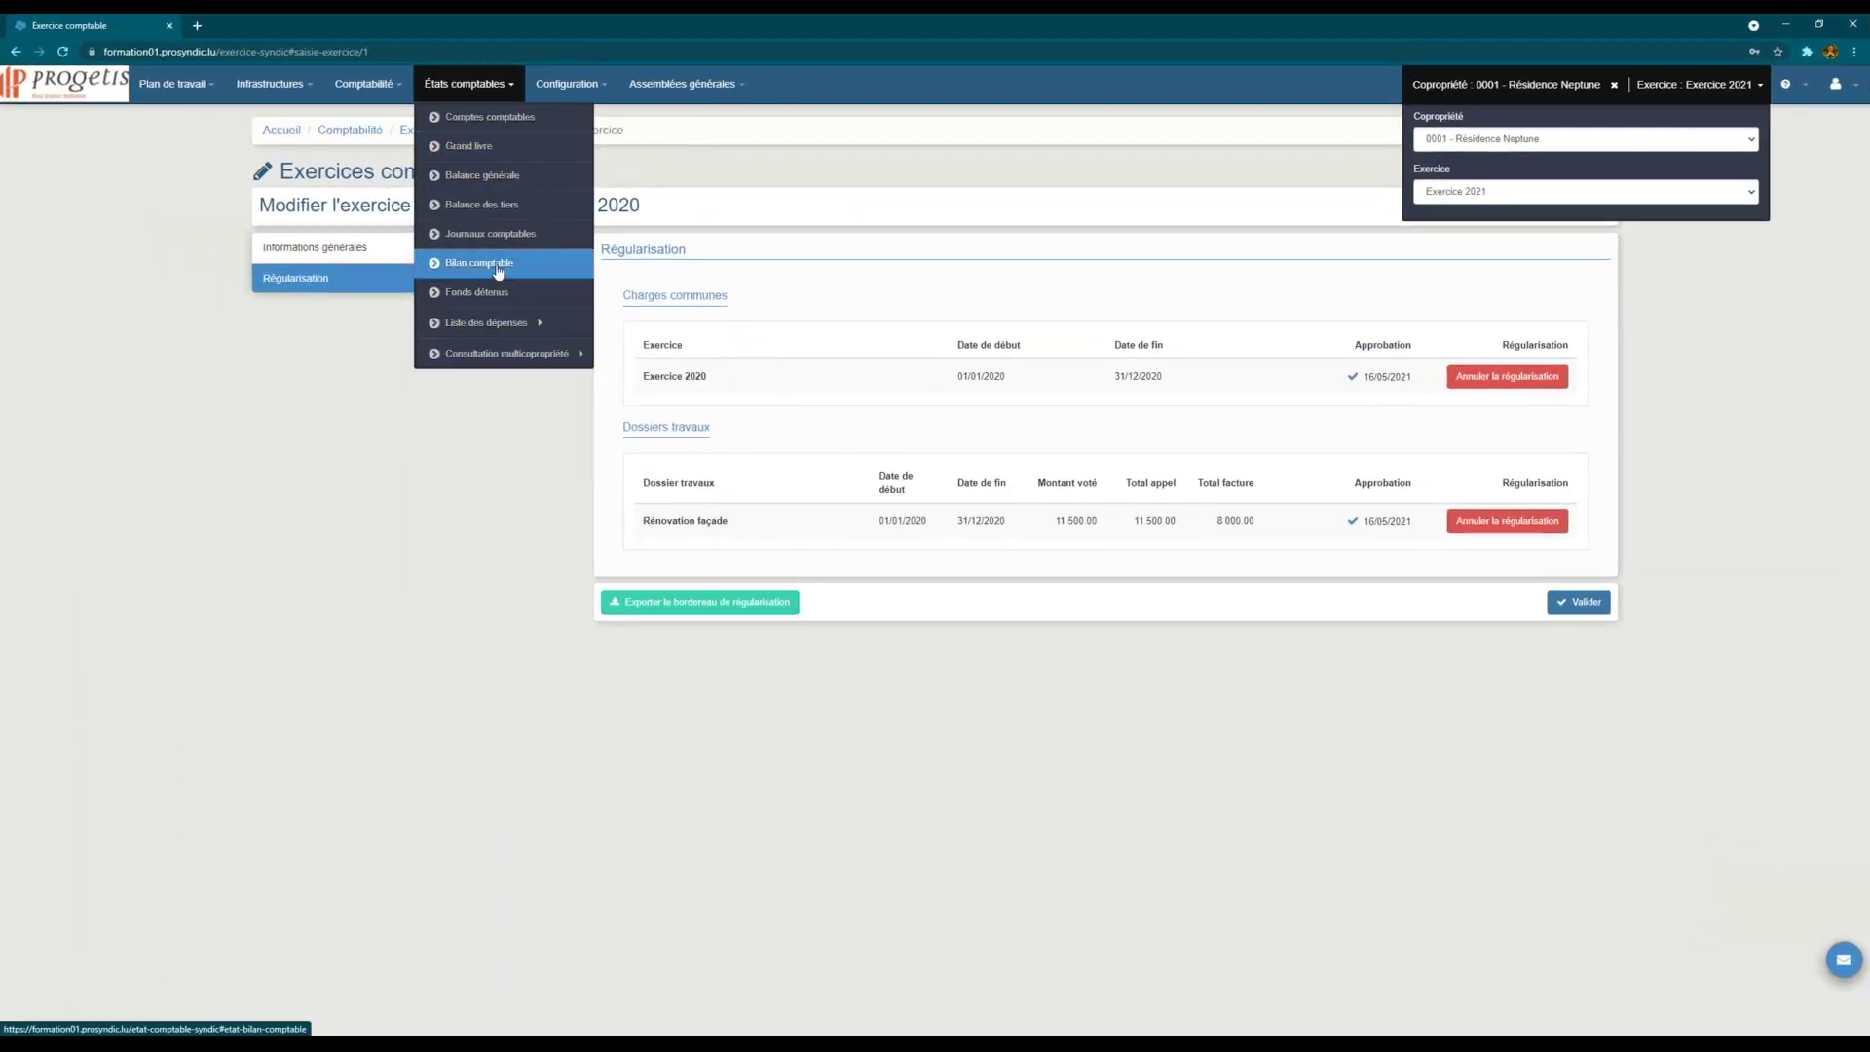
{"action": "left_click", "coordinate": [513, 179]}
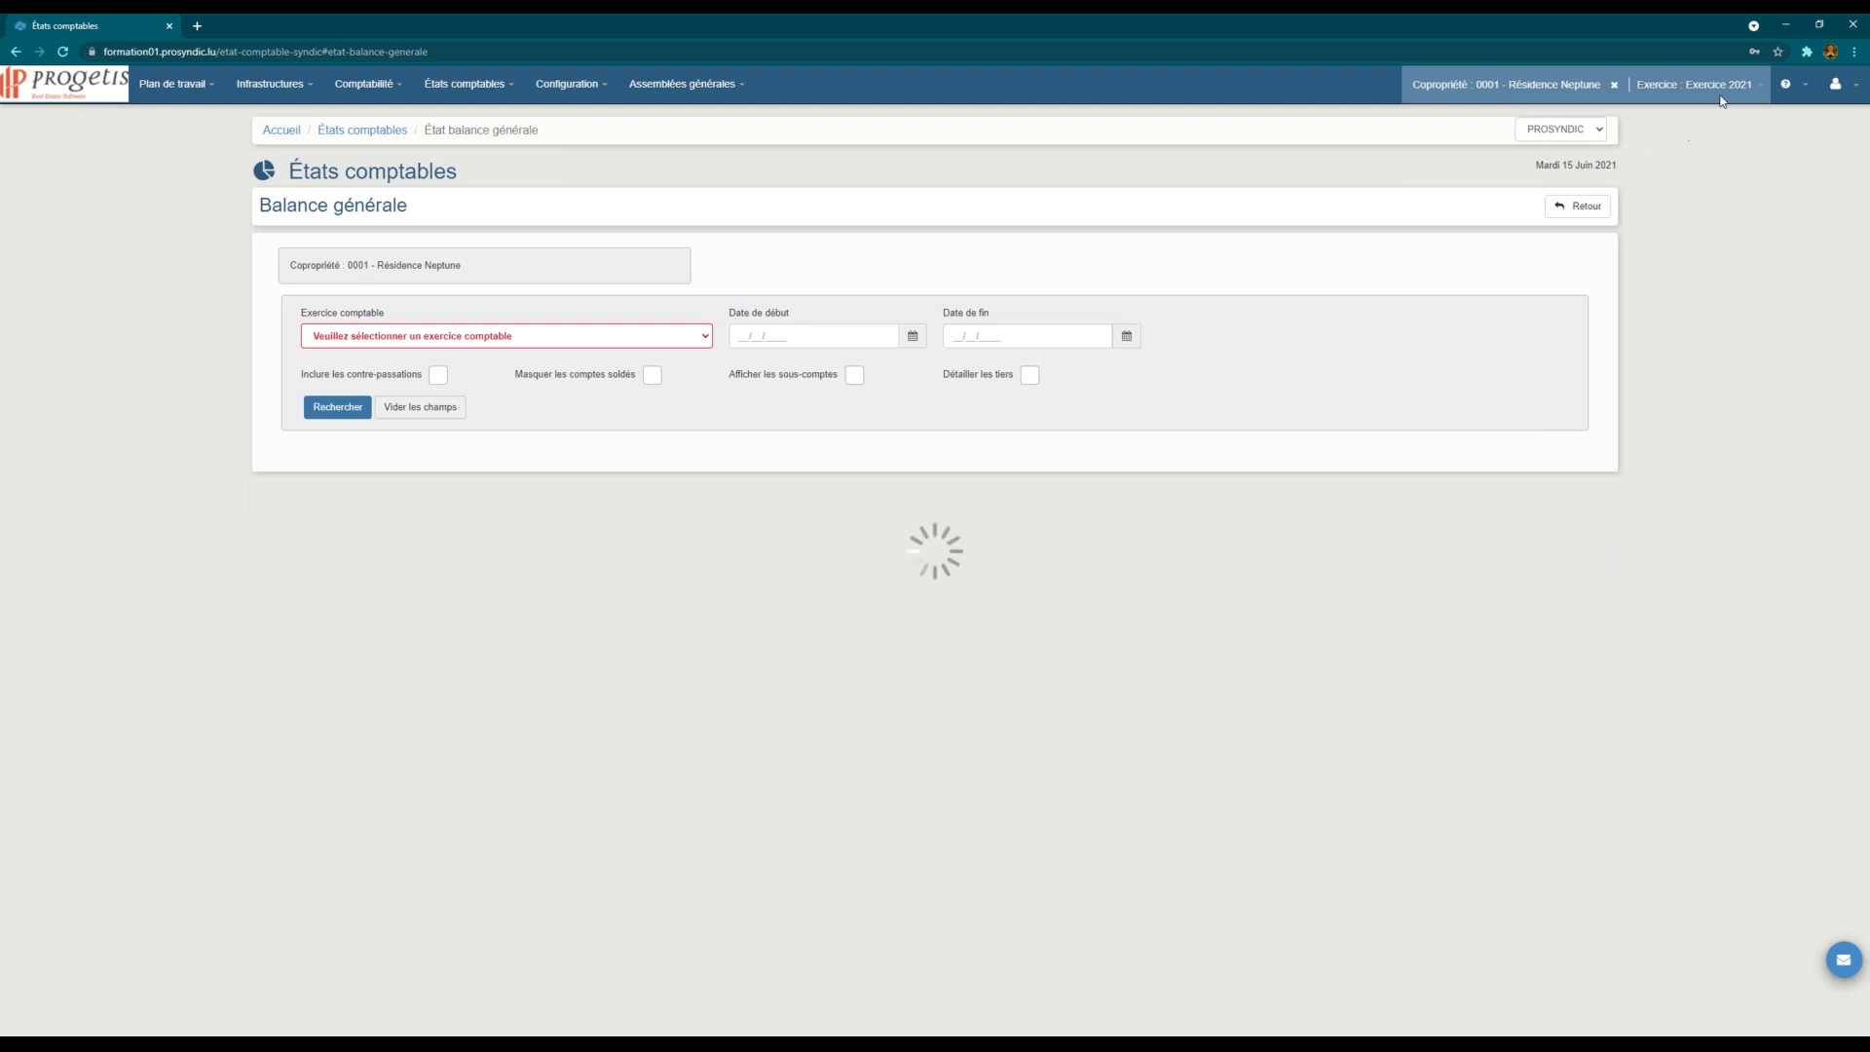
{"action": "left_click", "coordinate": [337, 339]}
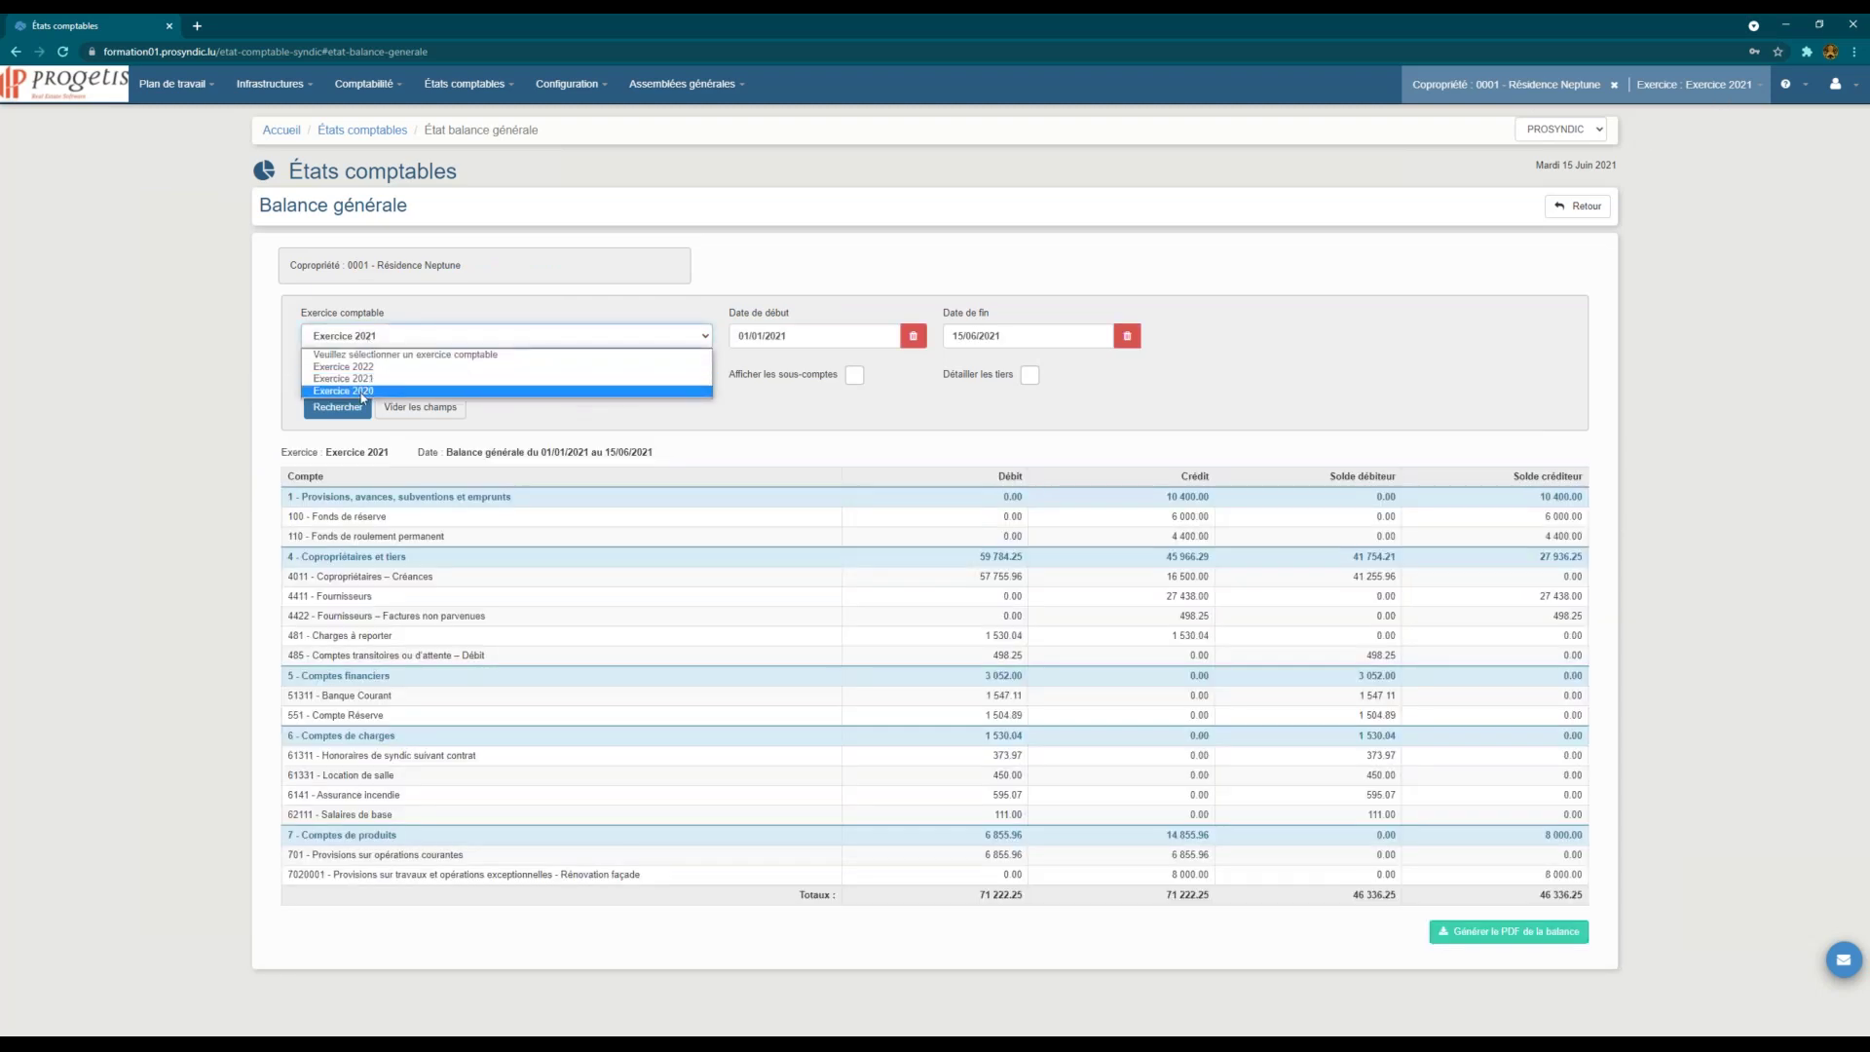
{"action": "left_click", "coordinate": [340, 378]}
{"action": "left_click", "coordinate": [342, 407]}
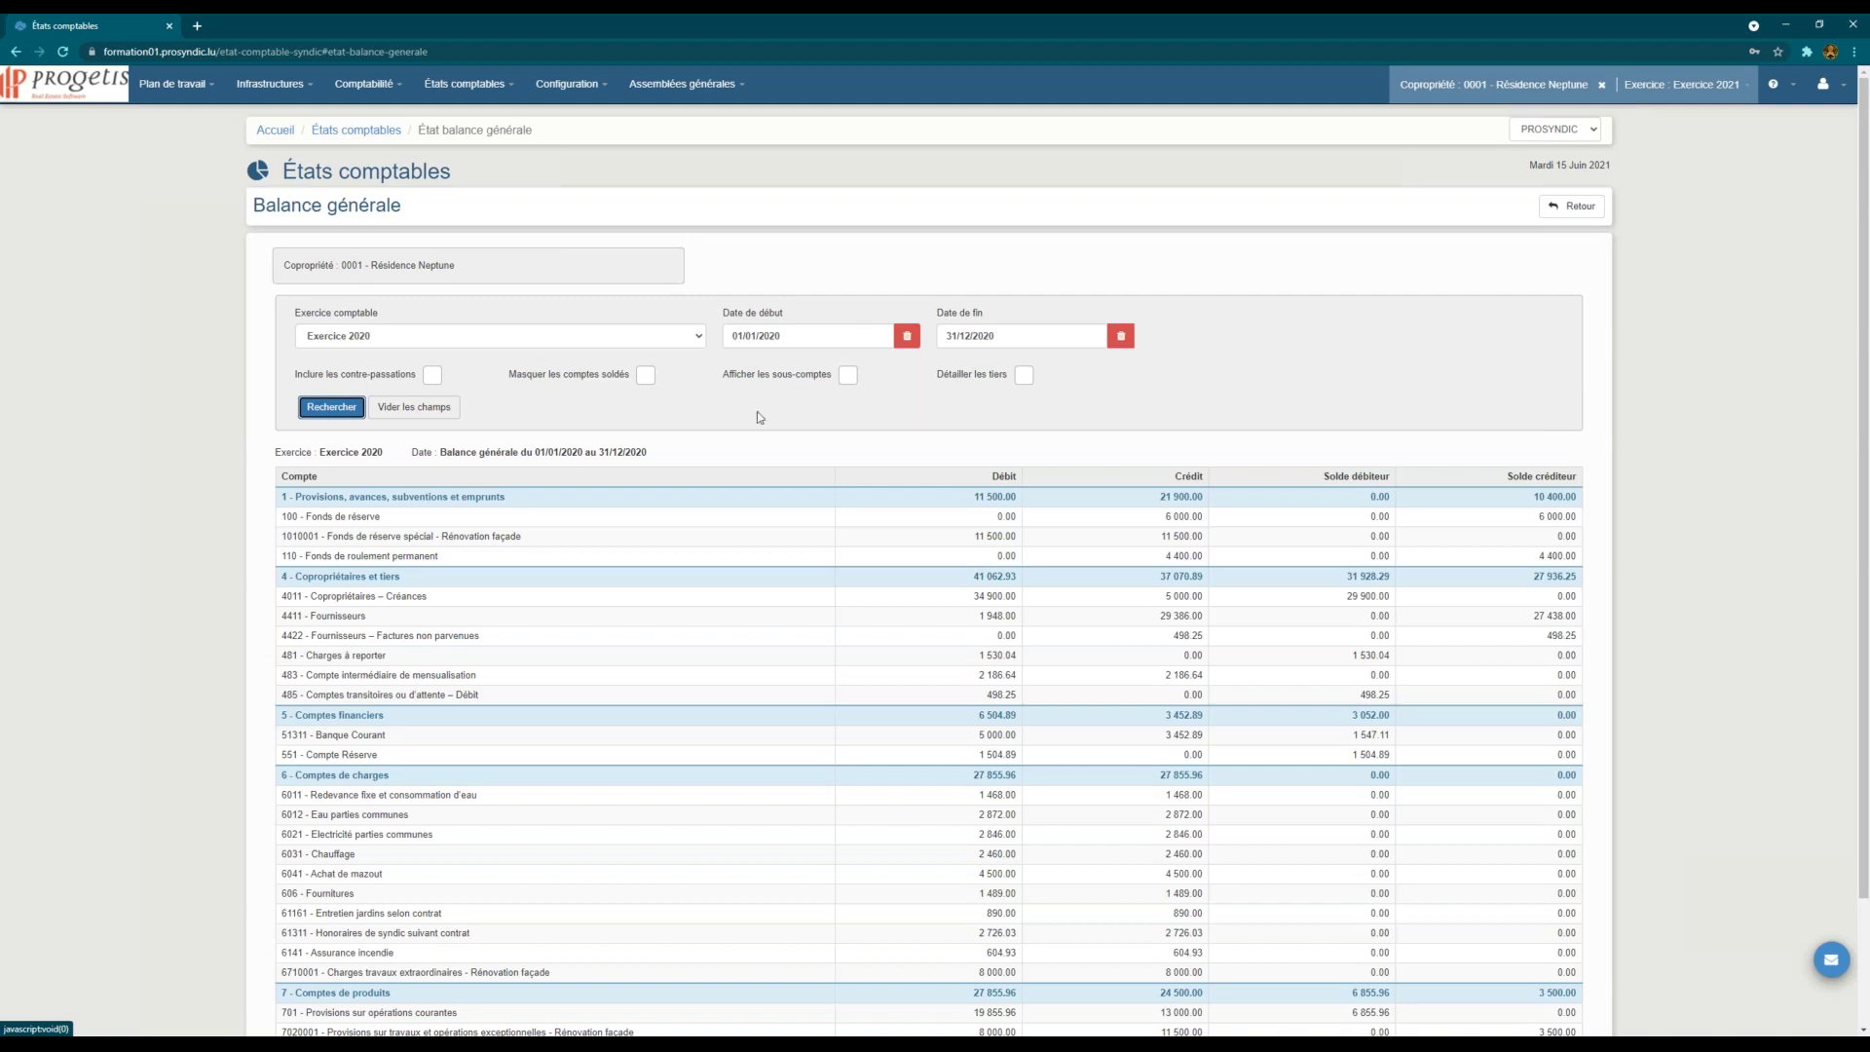
{"action": "left_click", "coordinate": [473, 339]}
{"action": "left_click", "coordinate": [376, 391]}
{"action": "left_click", "coordinate": [331, 407]}
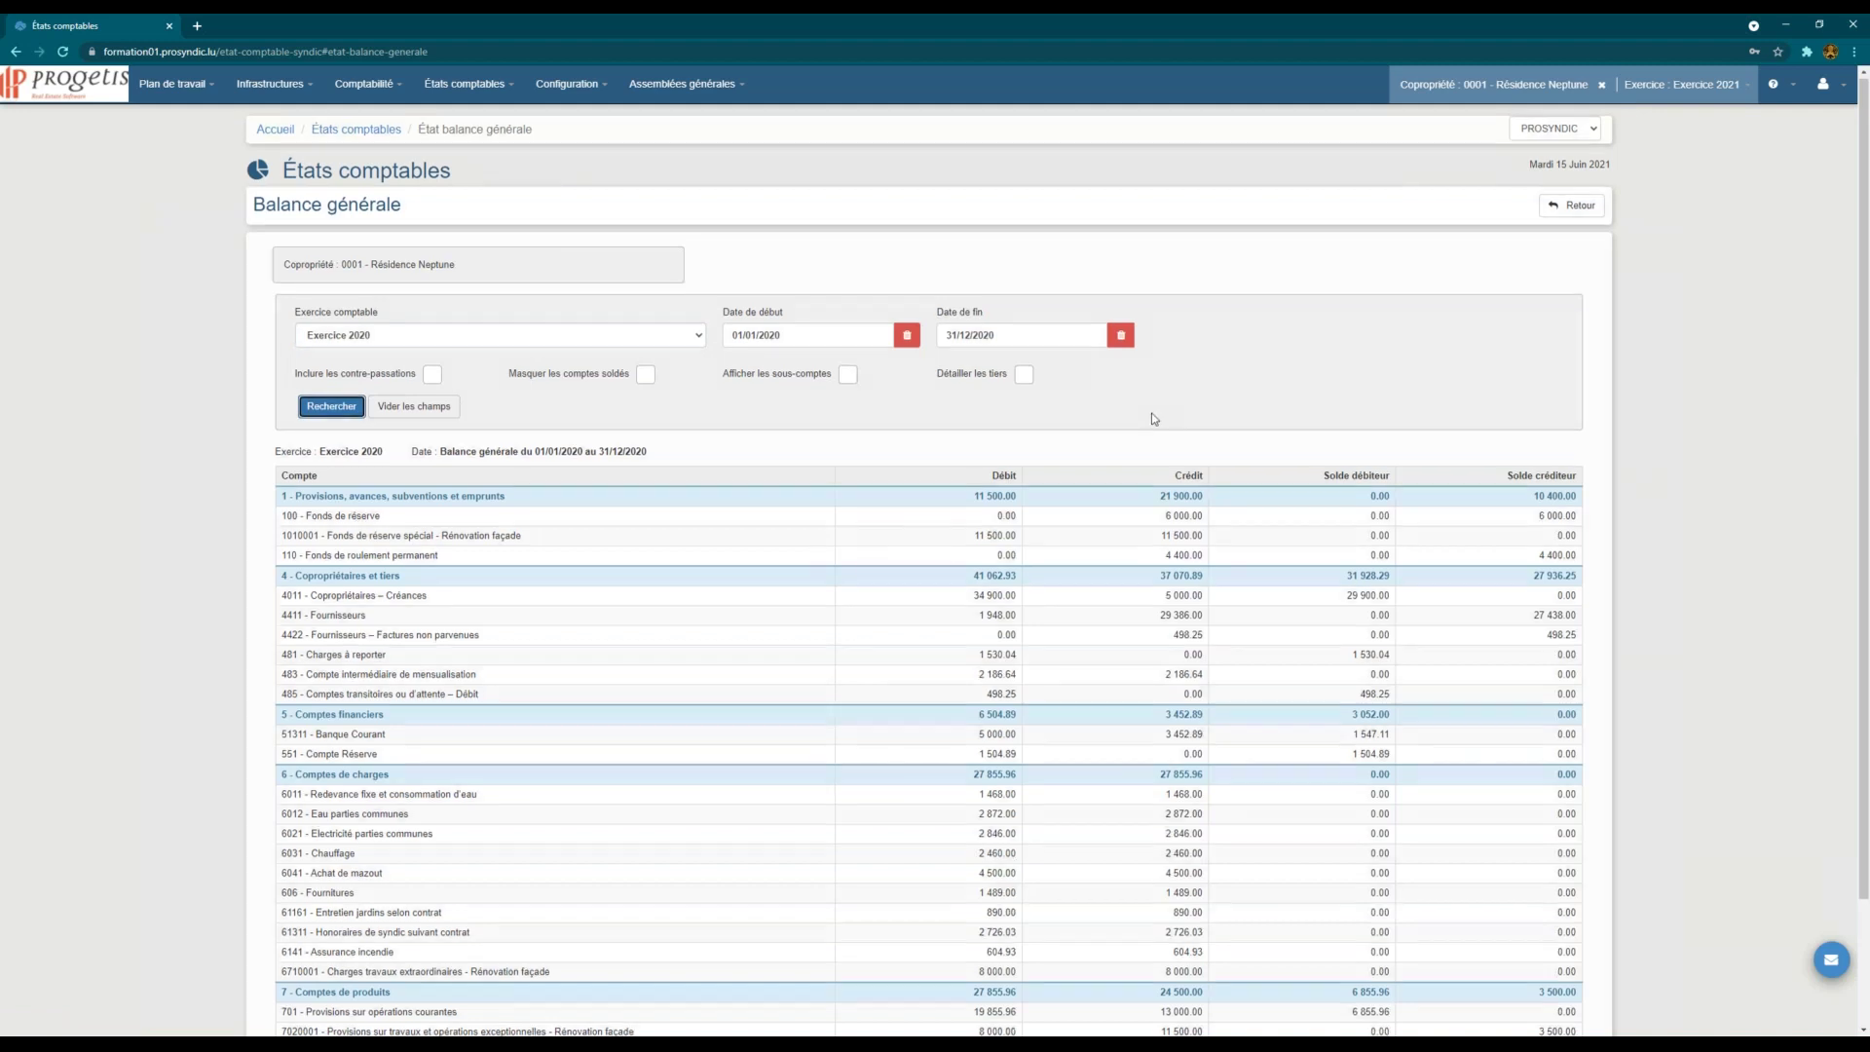
Step: Review the entries of account 1010001, the special reserve fund for Rénovation façade, from the general balance, and close the account details
{"action": "scroll", "coordinate": [1151, 413], "scroll_direction": "down", "scroll_amount": 2}
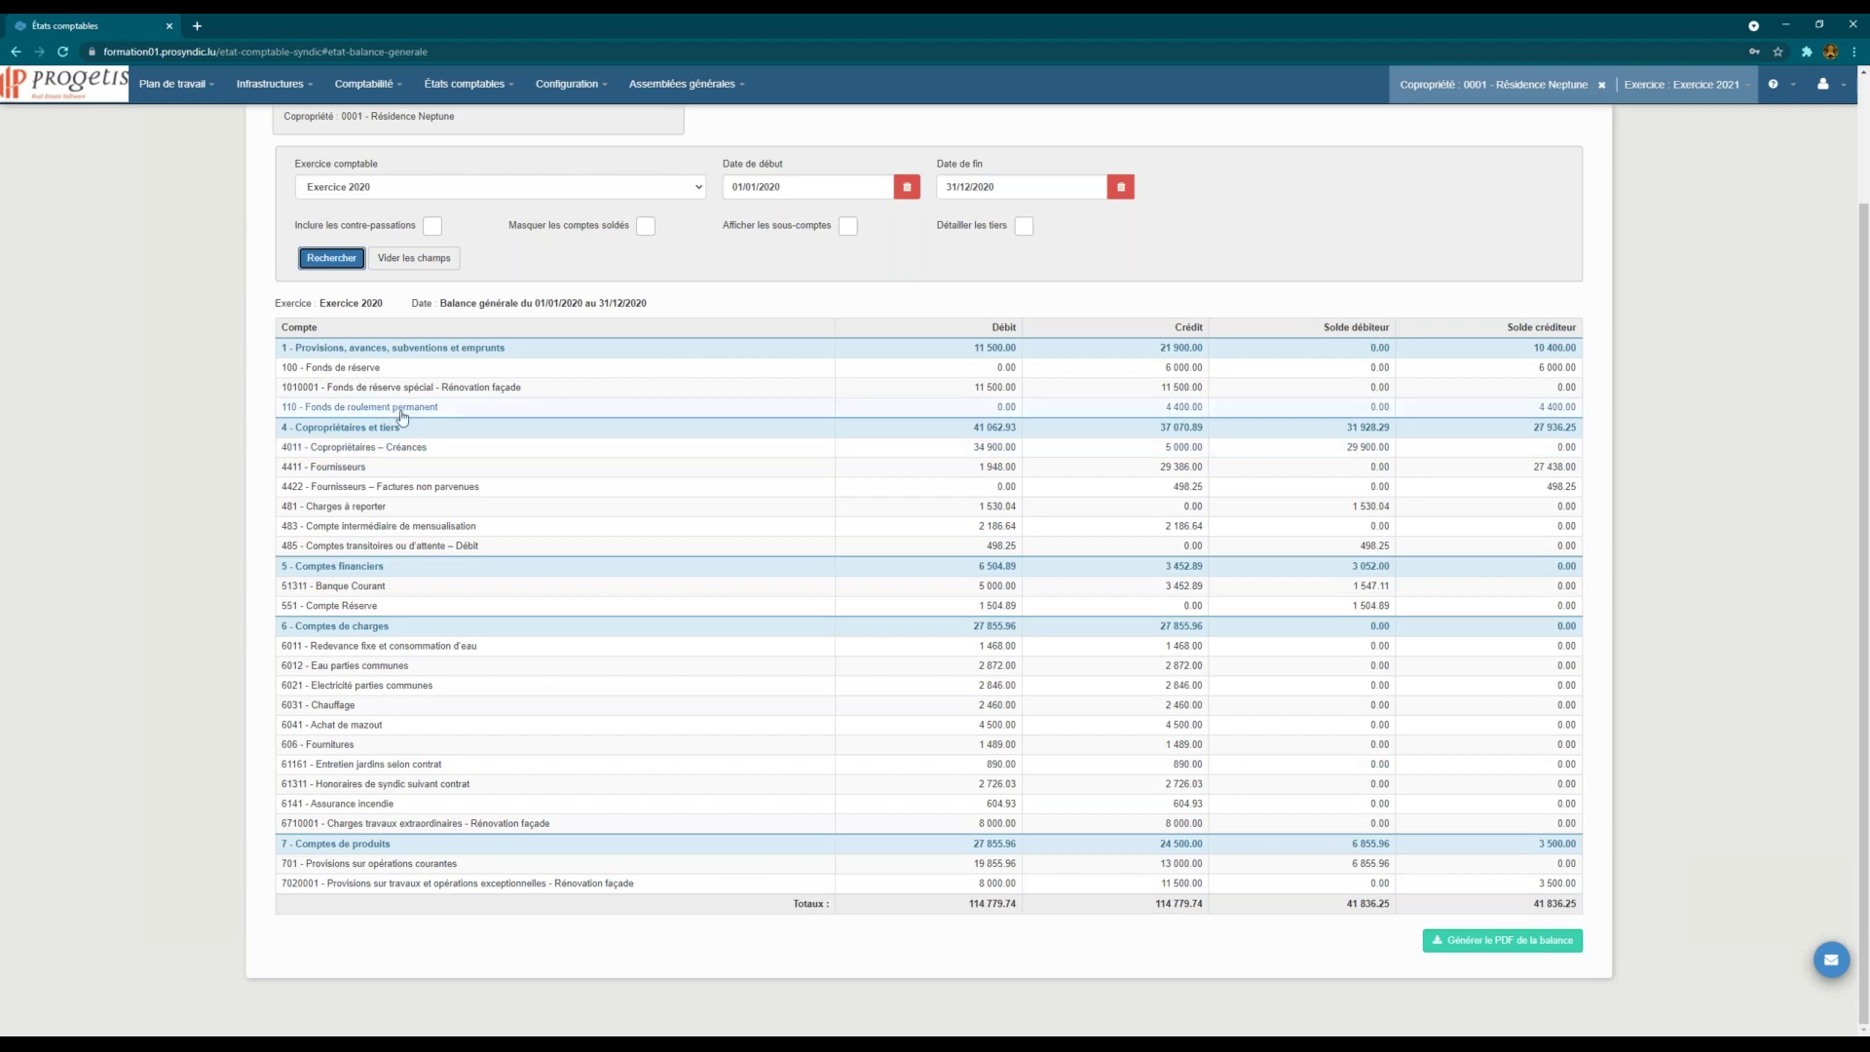
{"action": "left_click", "coordinate": [1077, 395]}
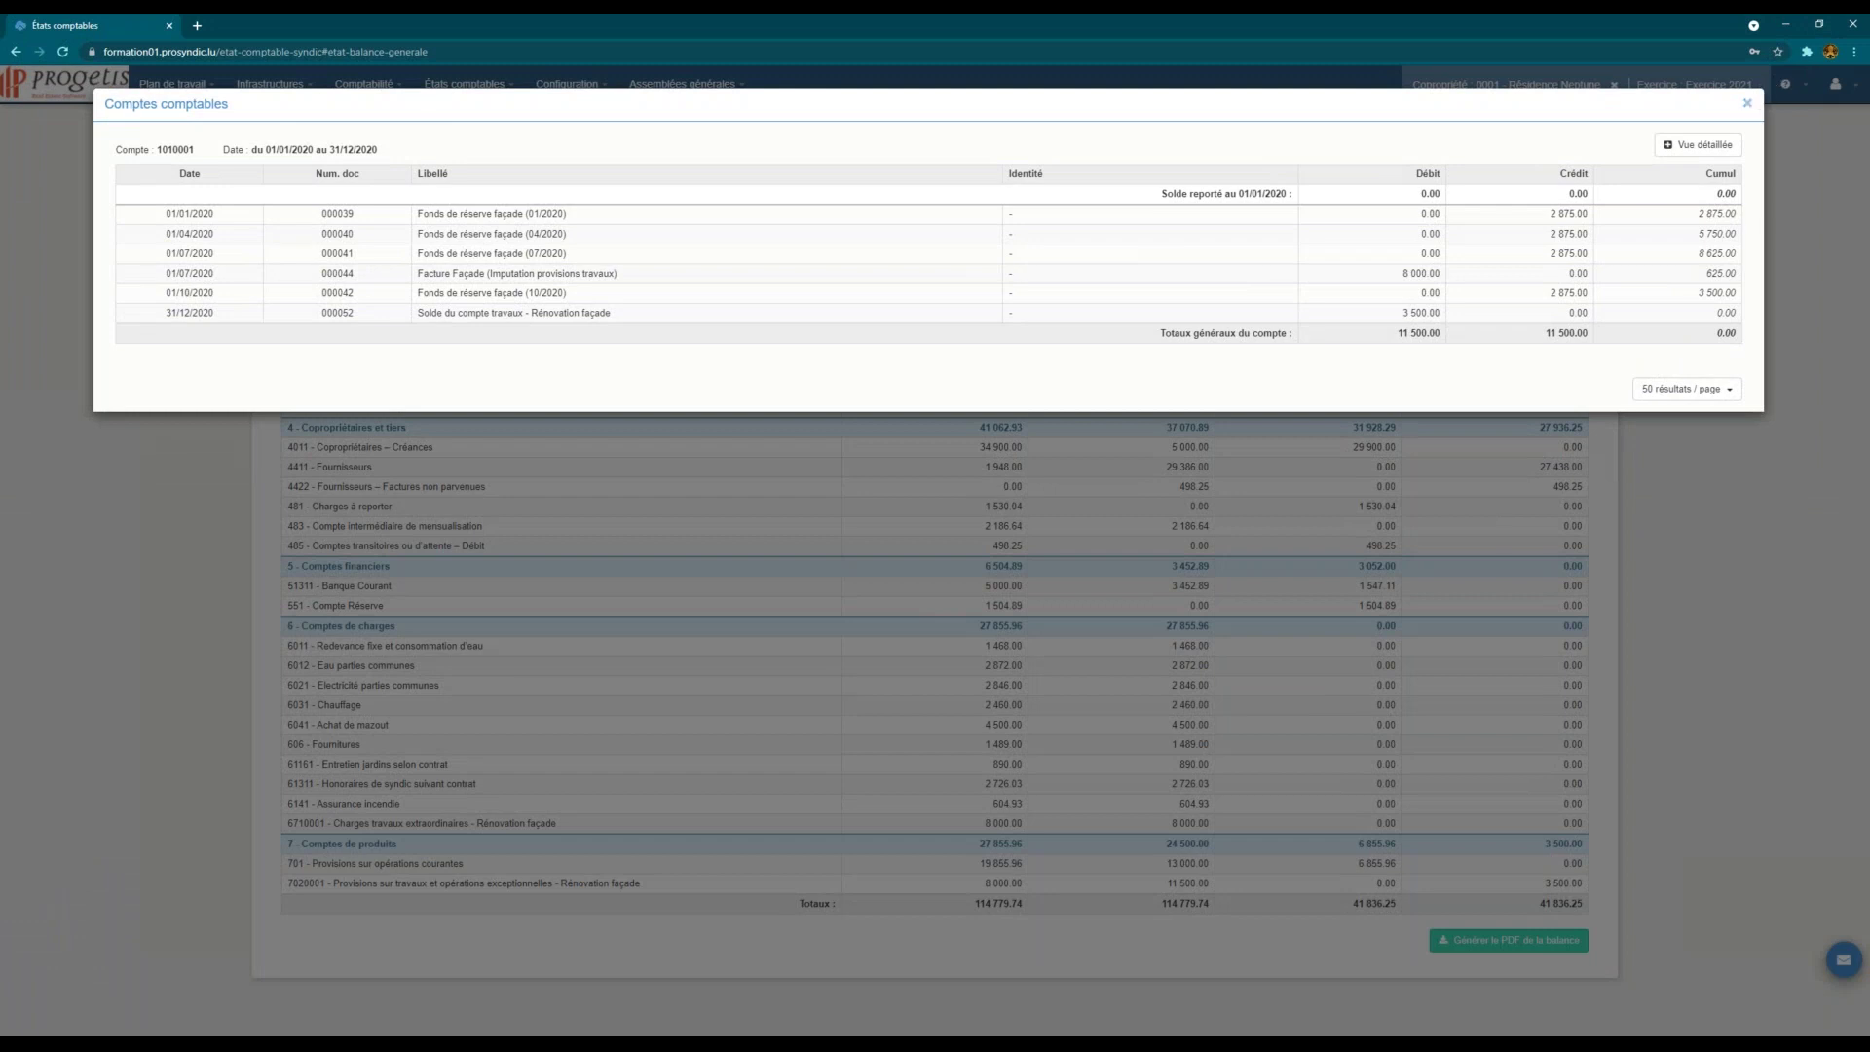
{"action": "key", "text": "Escape"}
Step: Open the list of miscellaneous operations and examine the closing entries dated 16/05/2021 for common charges, private charges and Rénovation façade
{"action": "left_click", "coordinate": [364, 86]}
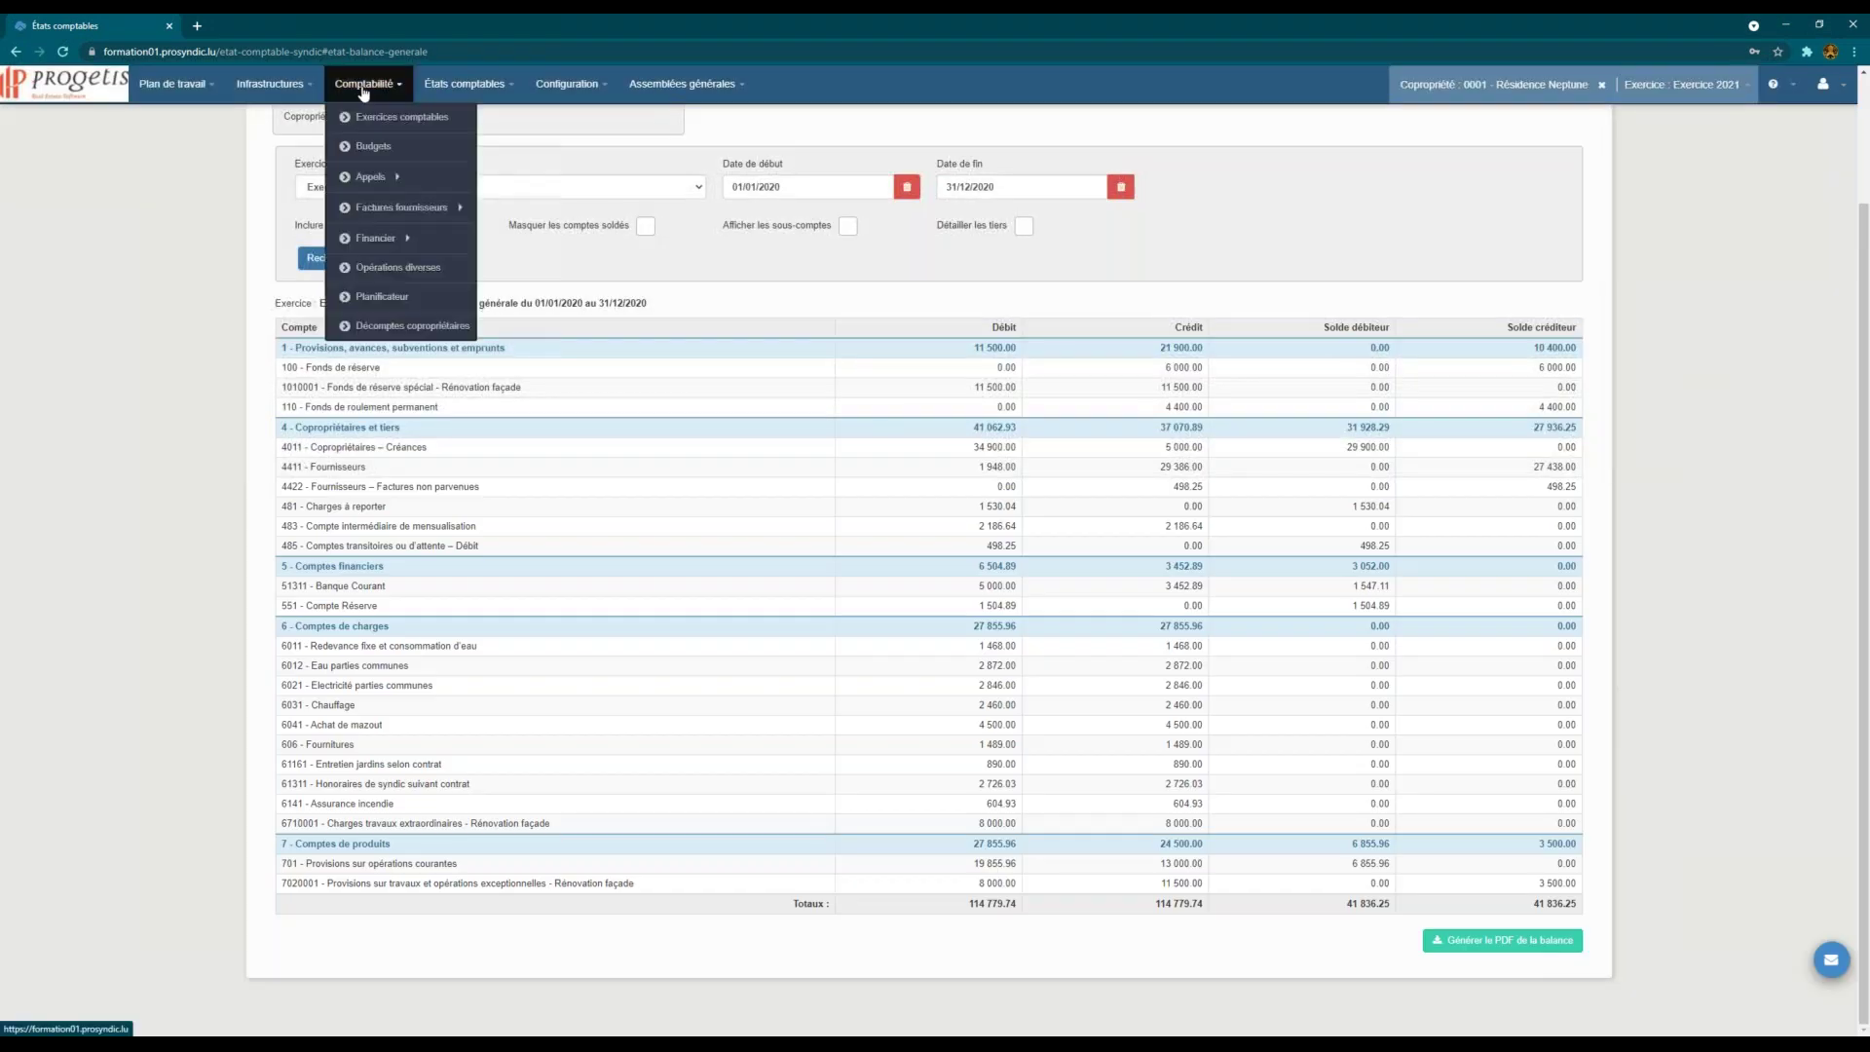
{"action": "left_click", "coordinate": [399, 267]}
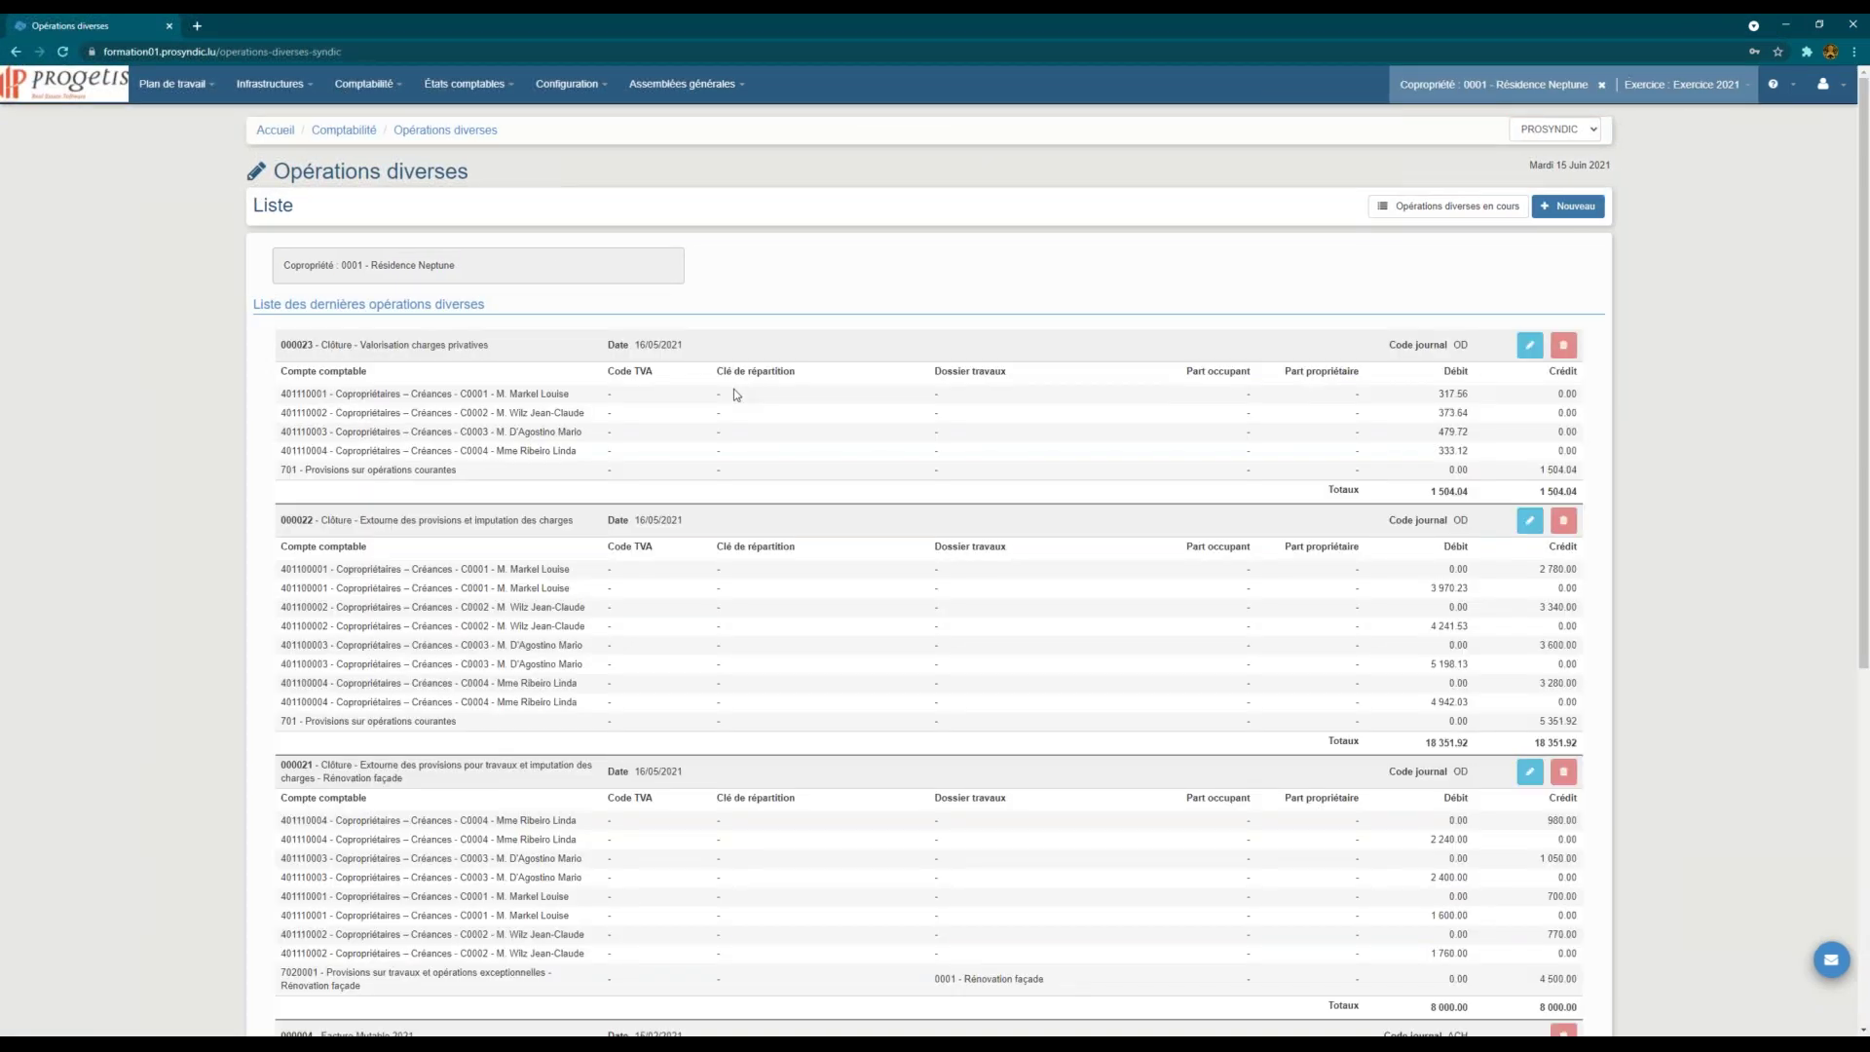
{"action": "scroll", "coordinate": [1116, 672], "scroll_direction": "down", "scroll_amount": 3}
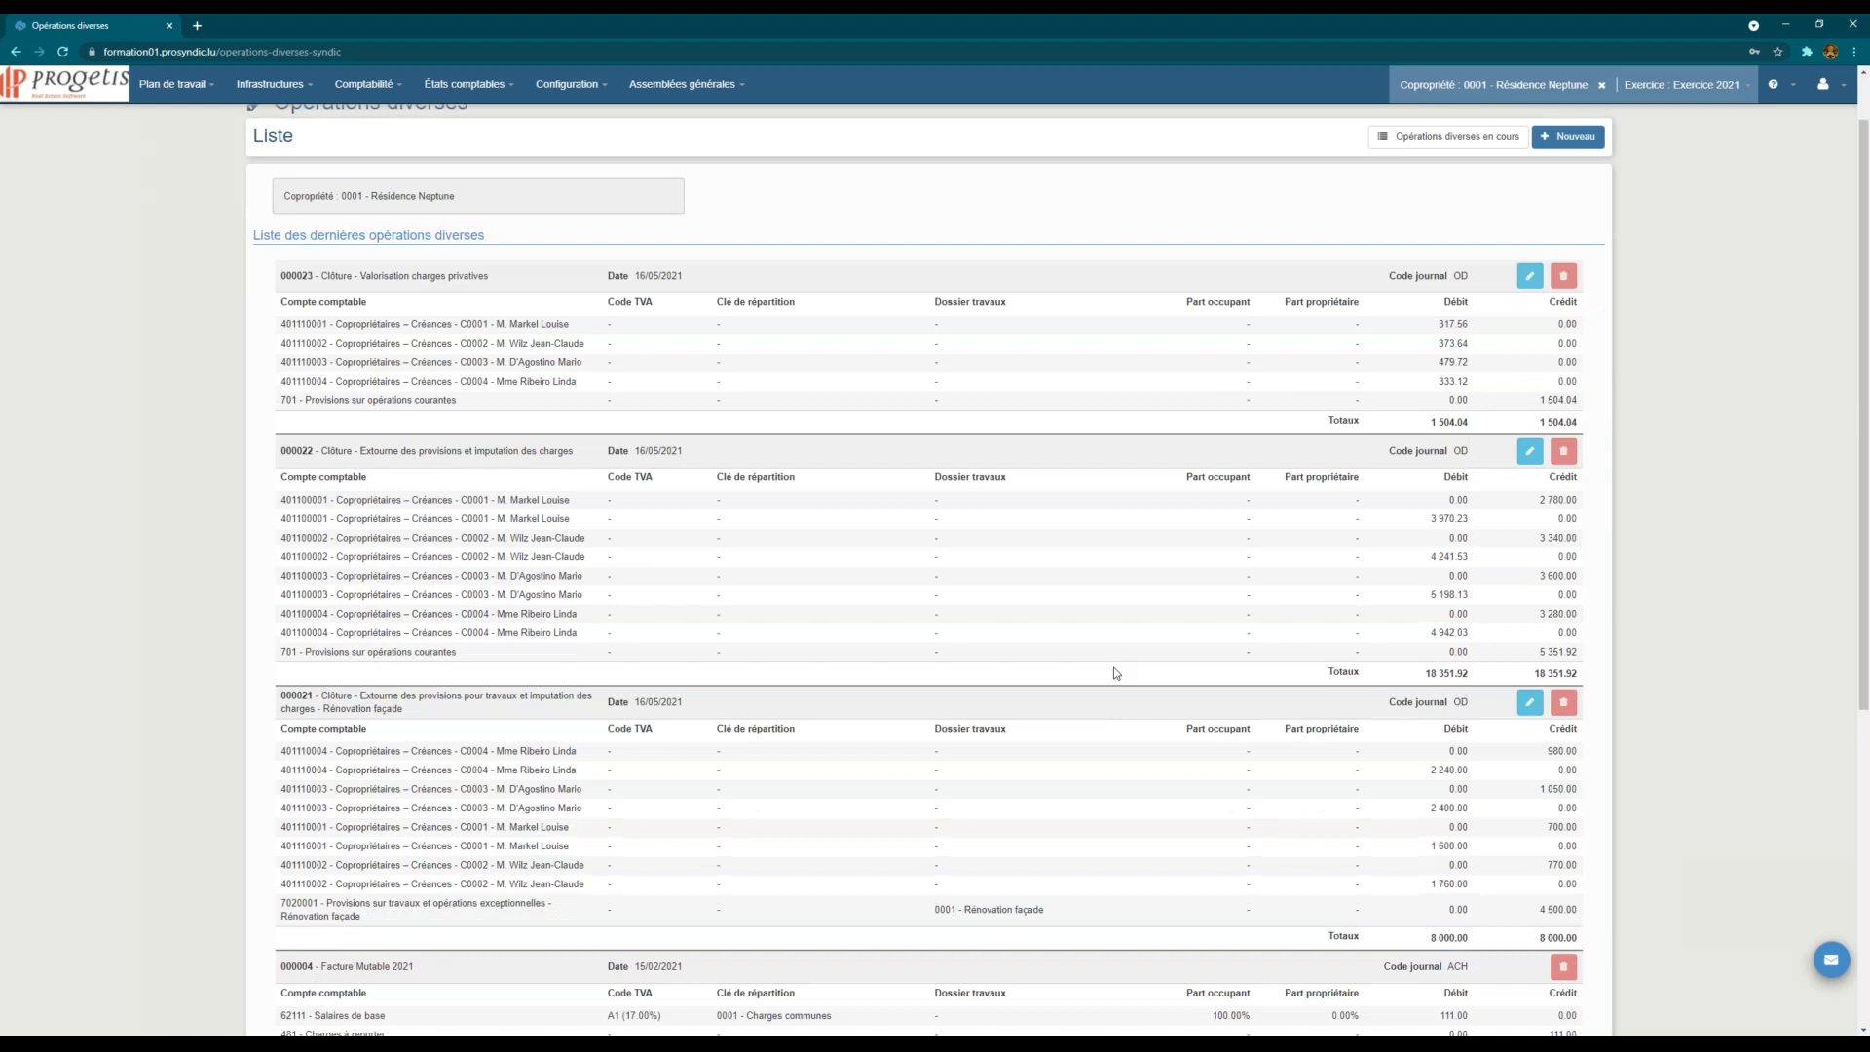
{"action": "left_click_drag", "start_coordinate": [324, 543], "coordinate": [492, 771]}
{"action": "left_click", "coordinate": [501, 616]}
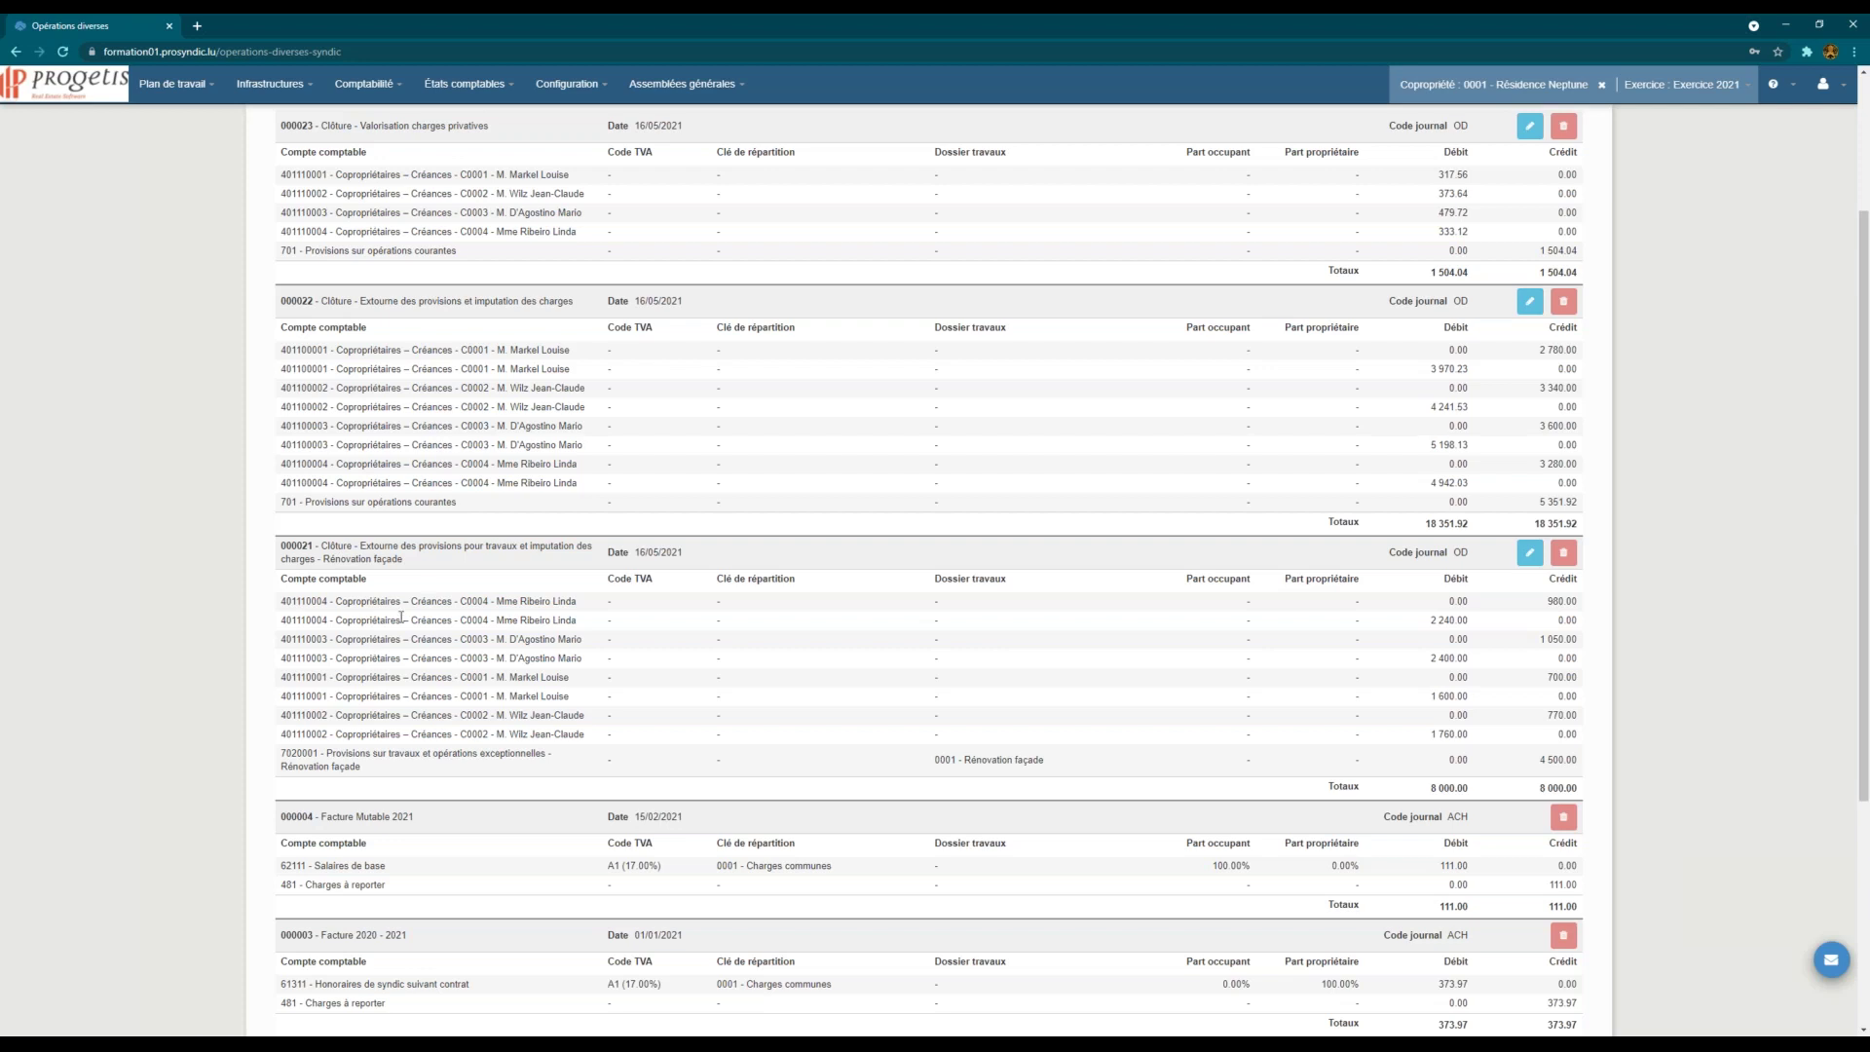
{"action": "scroll", "coordinate": [401, 616], "scroll_direction": "up", "scroll_amount": 2}
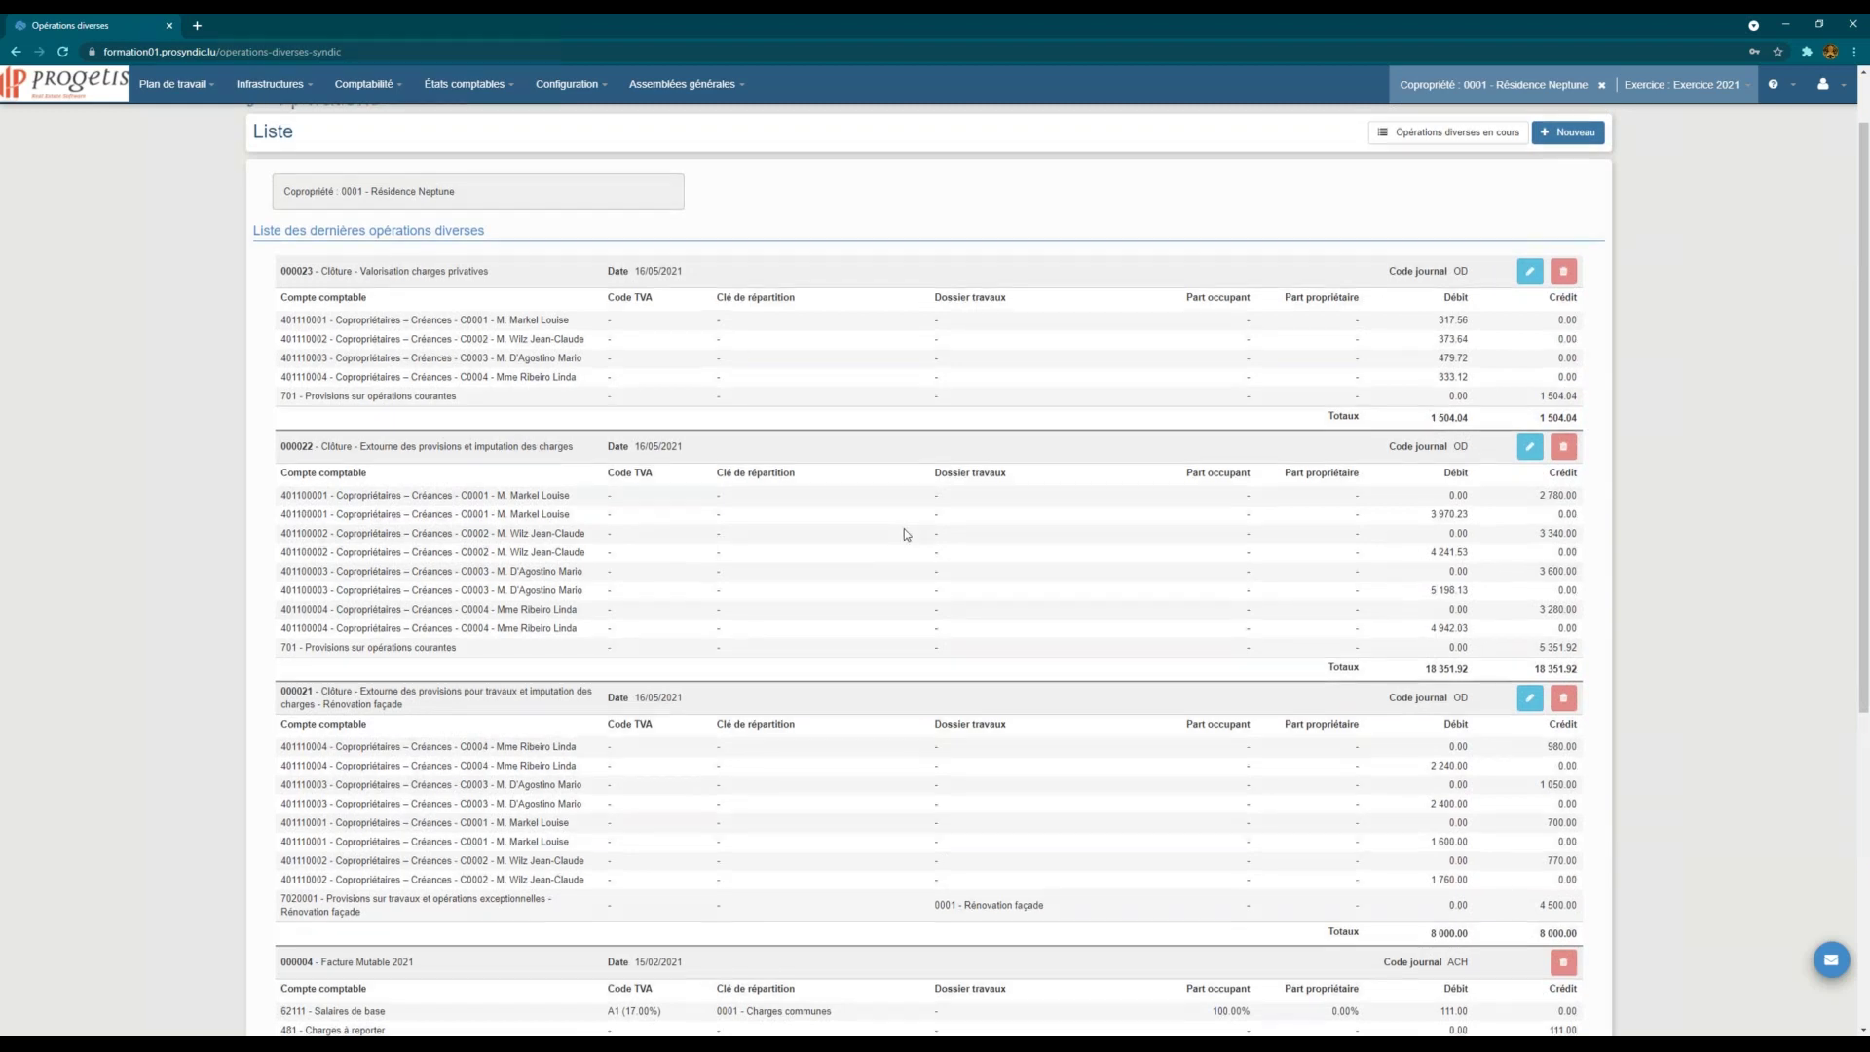
{"action": "scroll", "coordinate": [902, 531], "scroll_direction": "down", "scroll_amount": 2}
{"action": "scroll", "coordinate": [795, 288], "scroll_direction": "up", "scroll_amount": 3}
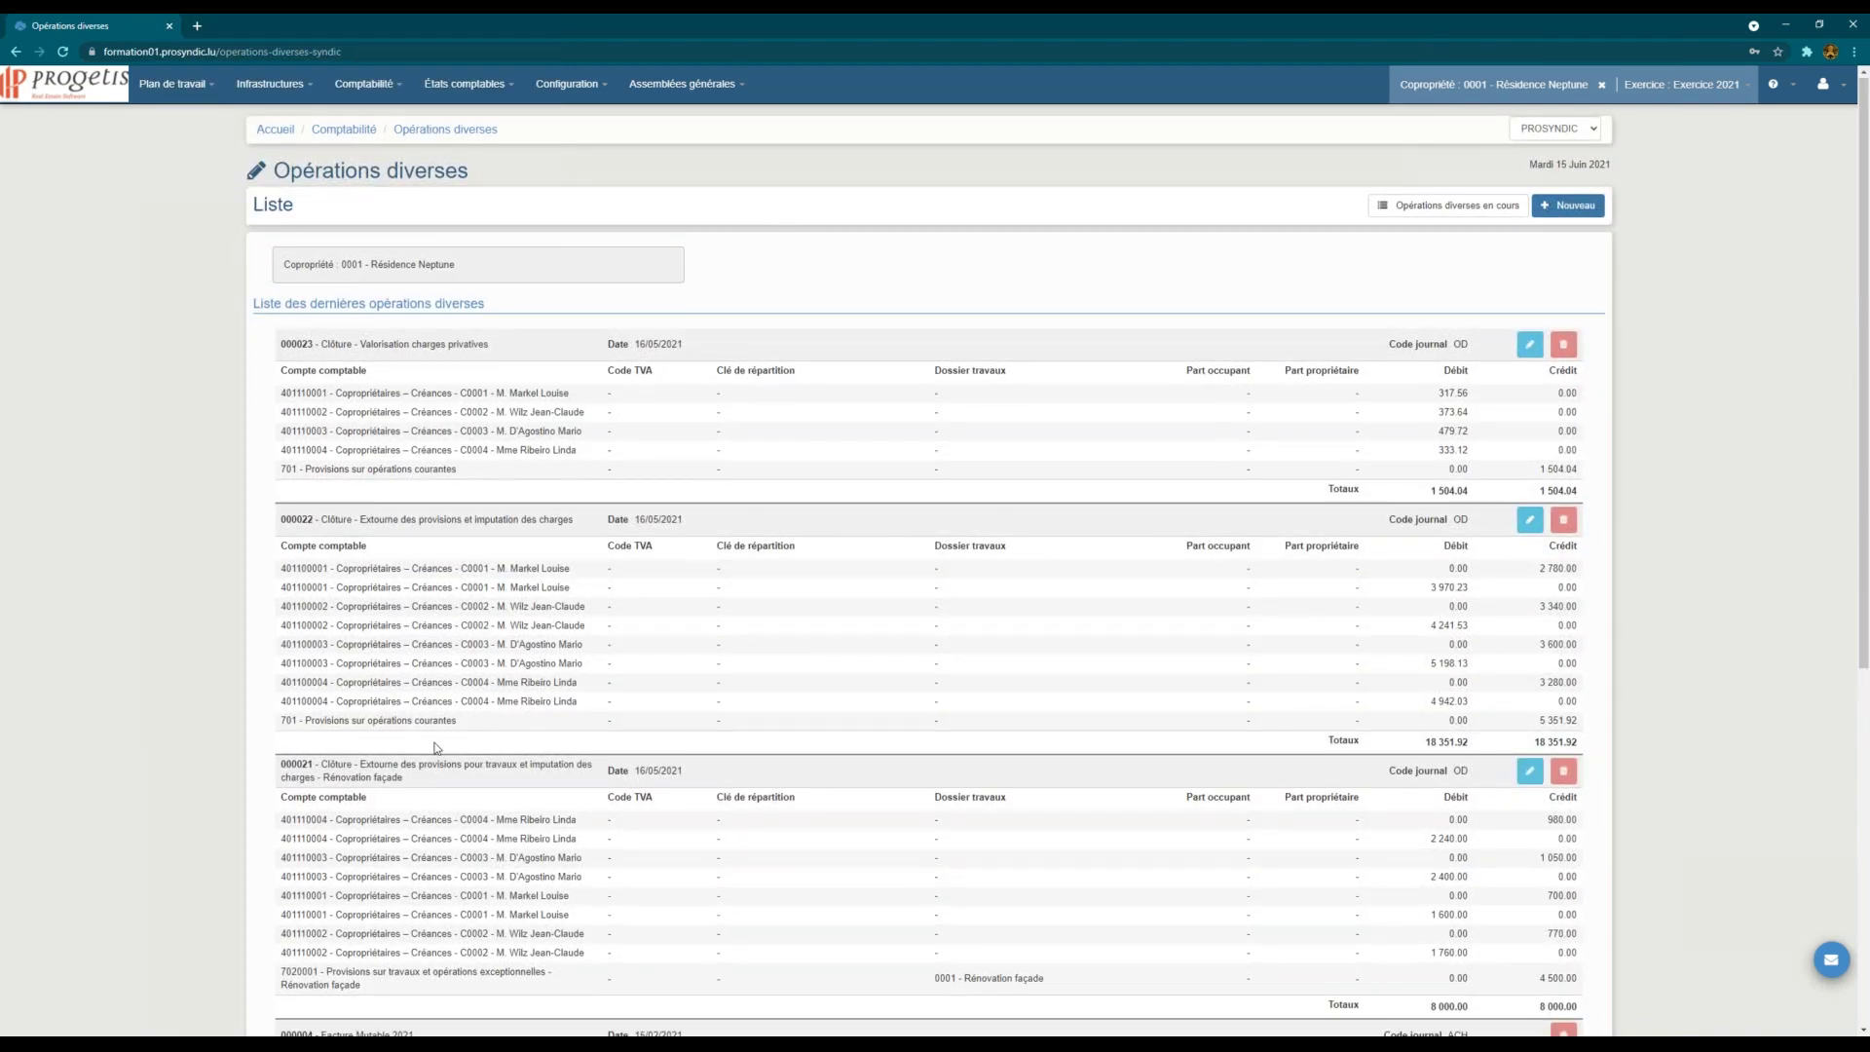
{"action": "scroll", "coordinate": [744, 553], "scroll_direction": "down", "scroll_amount": 2}
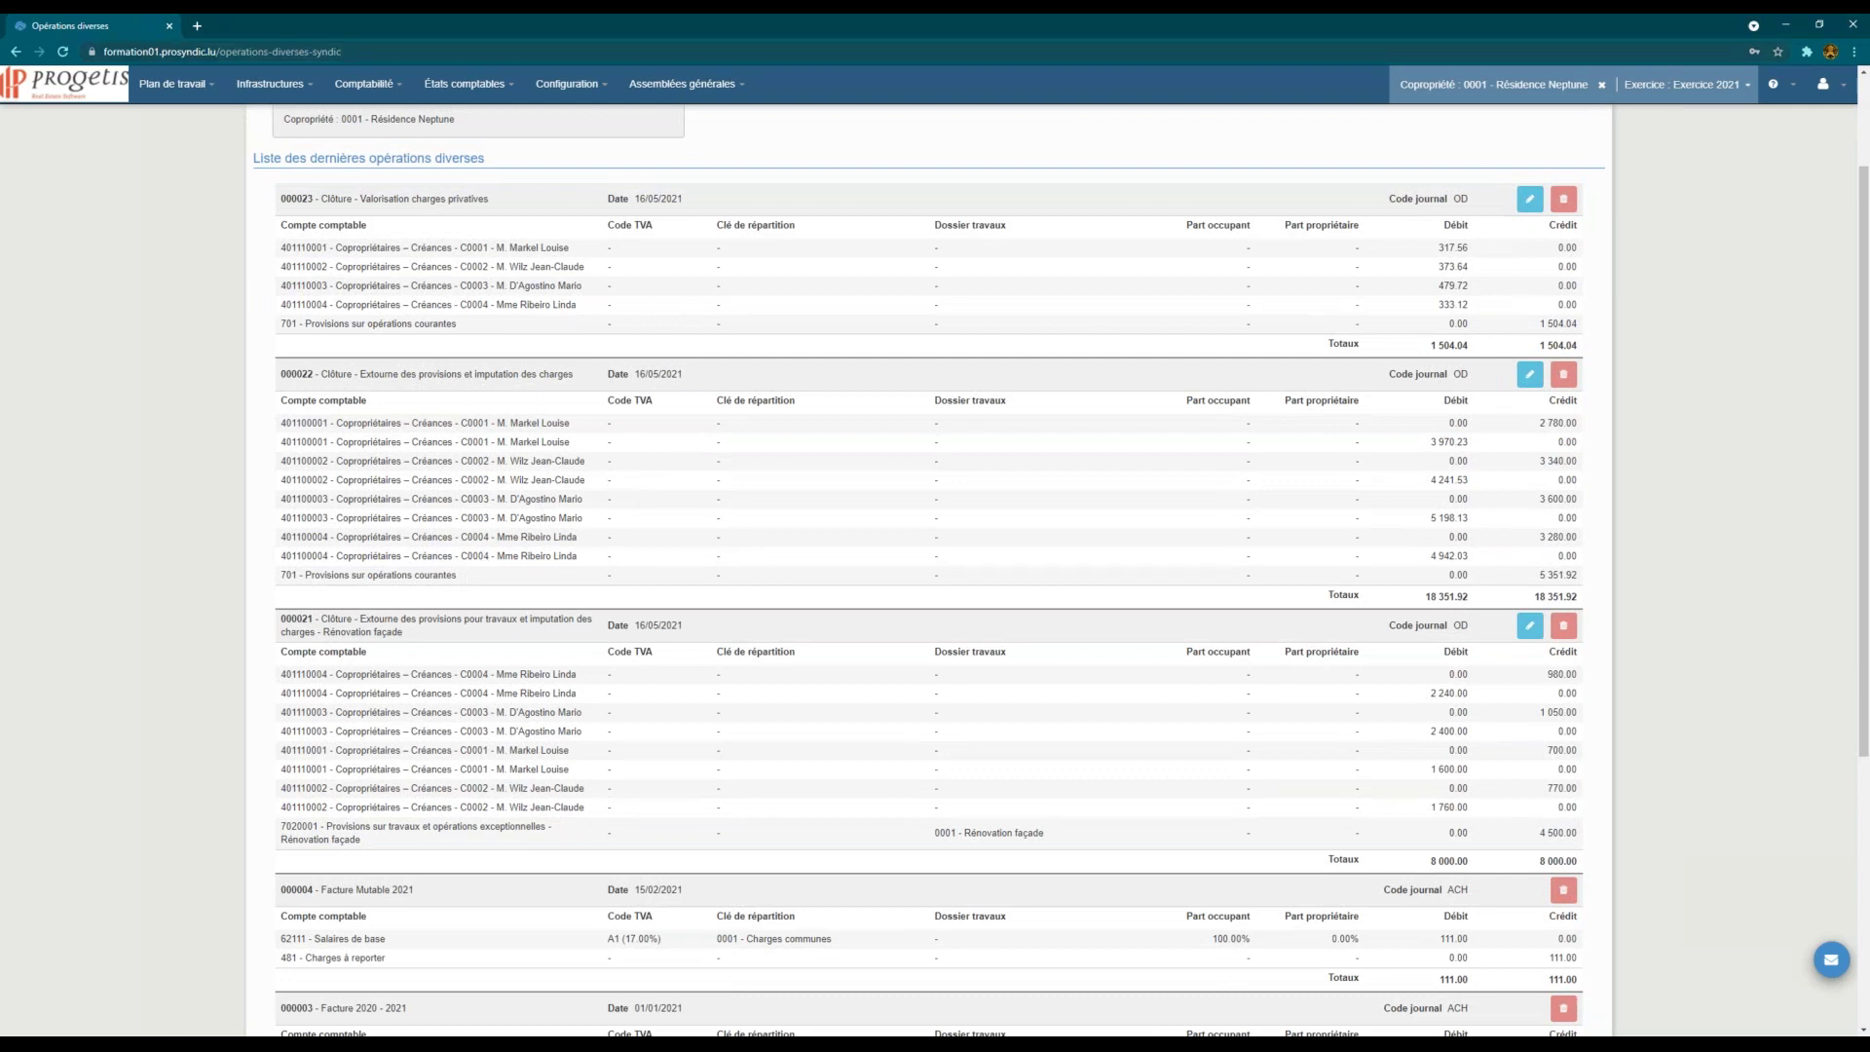
Step: Switch the working accounting year to Exercice 2020 and examine the Rénovation façade closing entries dated 31/12/2020
{"action": "left_click", "coordinate": [1693, 86]}
{"action": "left_click", "coordinate": [1452, 192]}
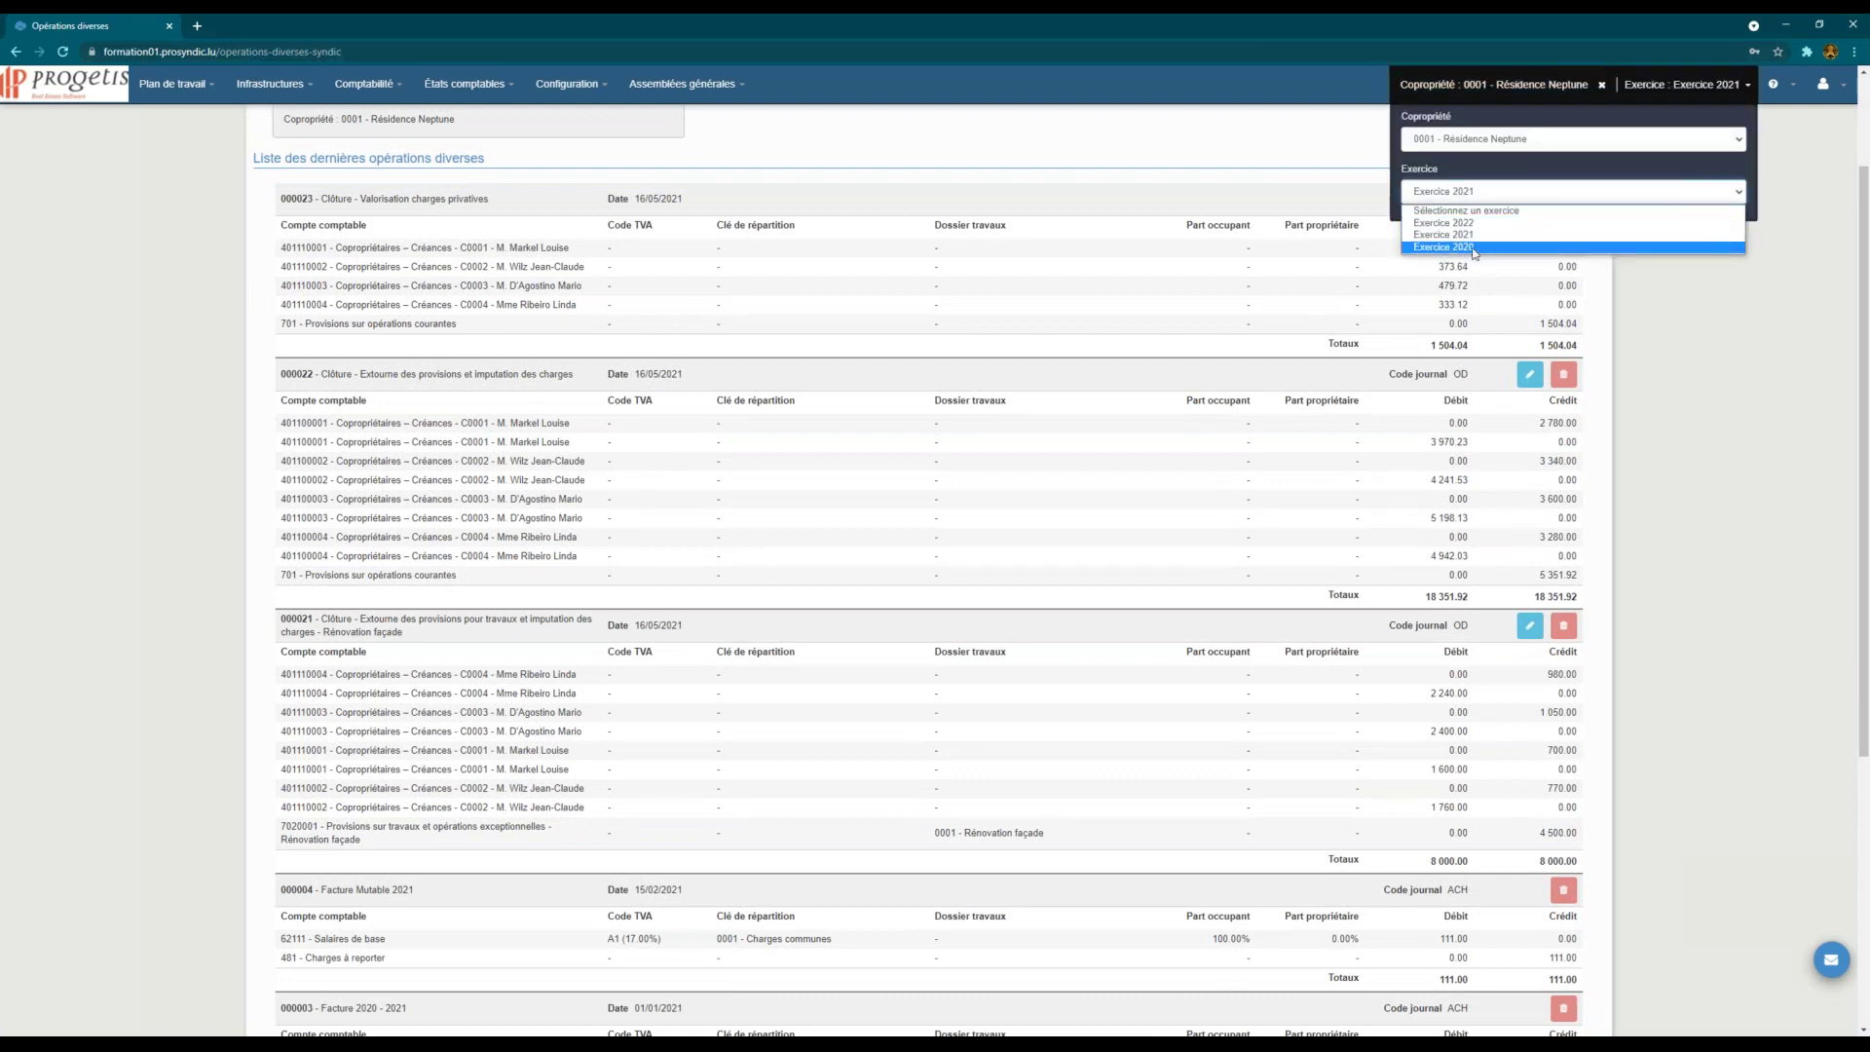
{"action": "left_click", "coordinate": [1475, 247]}
{"action": "scroll", "coordinate": [231, 424], "scroll_direction": "up", "scroll_amount": 1}
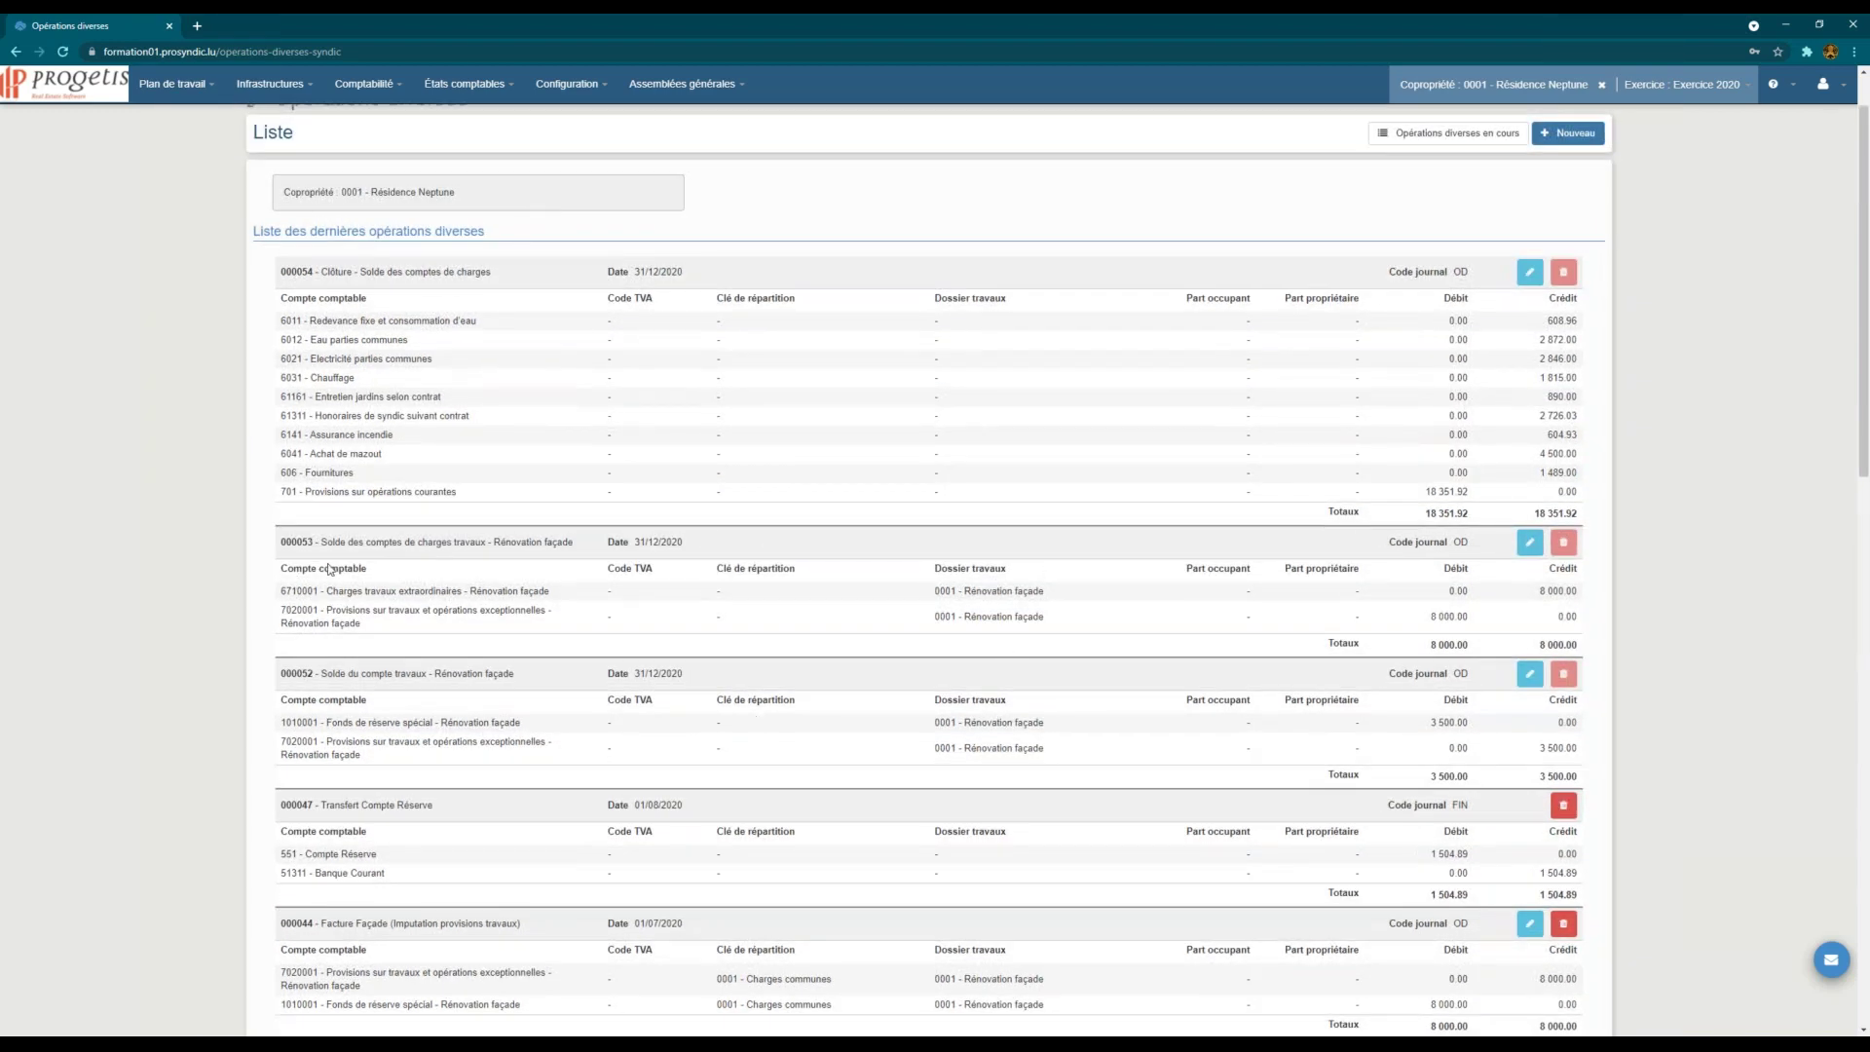
{"action": "left_click_drag", "start_coordinate": [391, 543], "coordinate": [548, 542]}
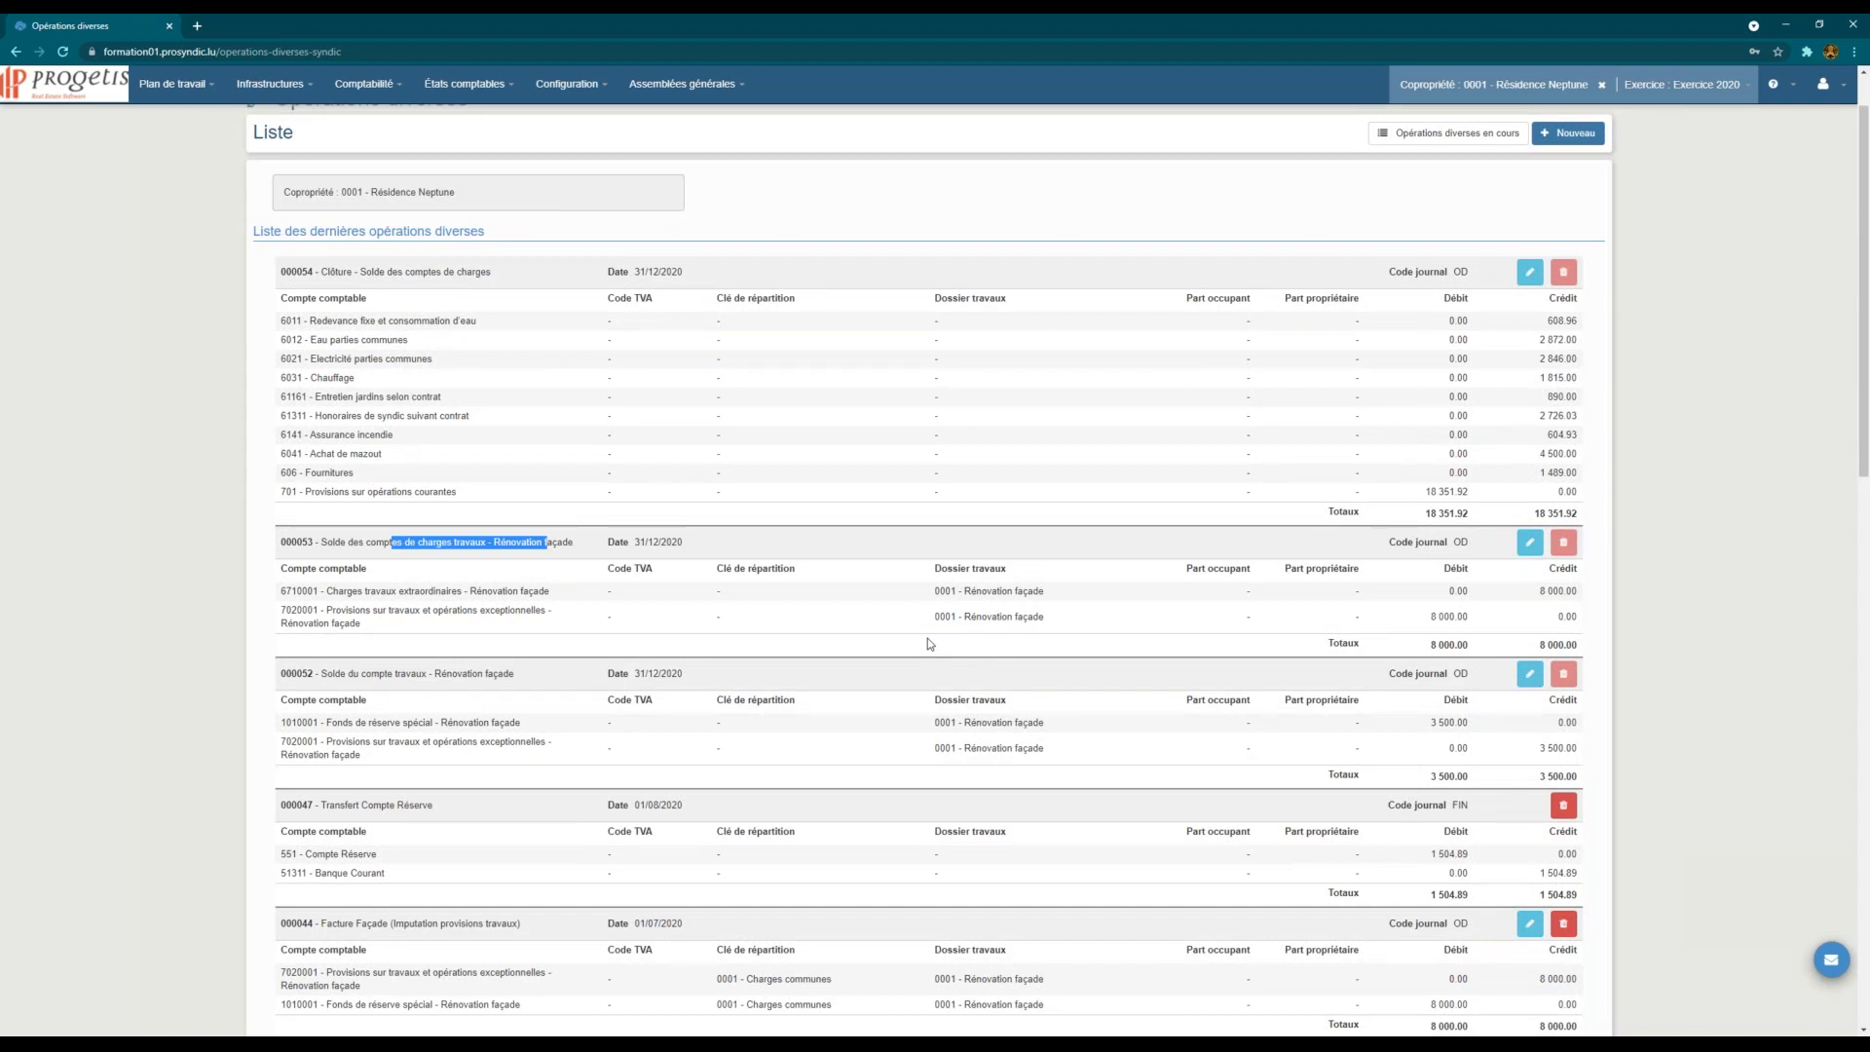
{"action": "scroll", "coordinate": [389, 674], "scroll_direction": "down", "scroll_amount": 1}
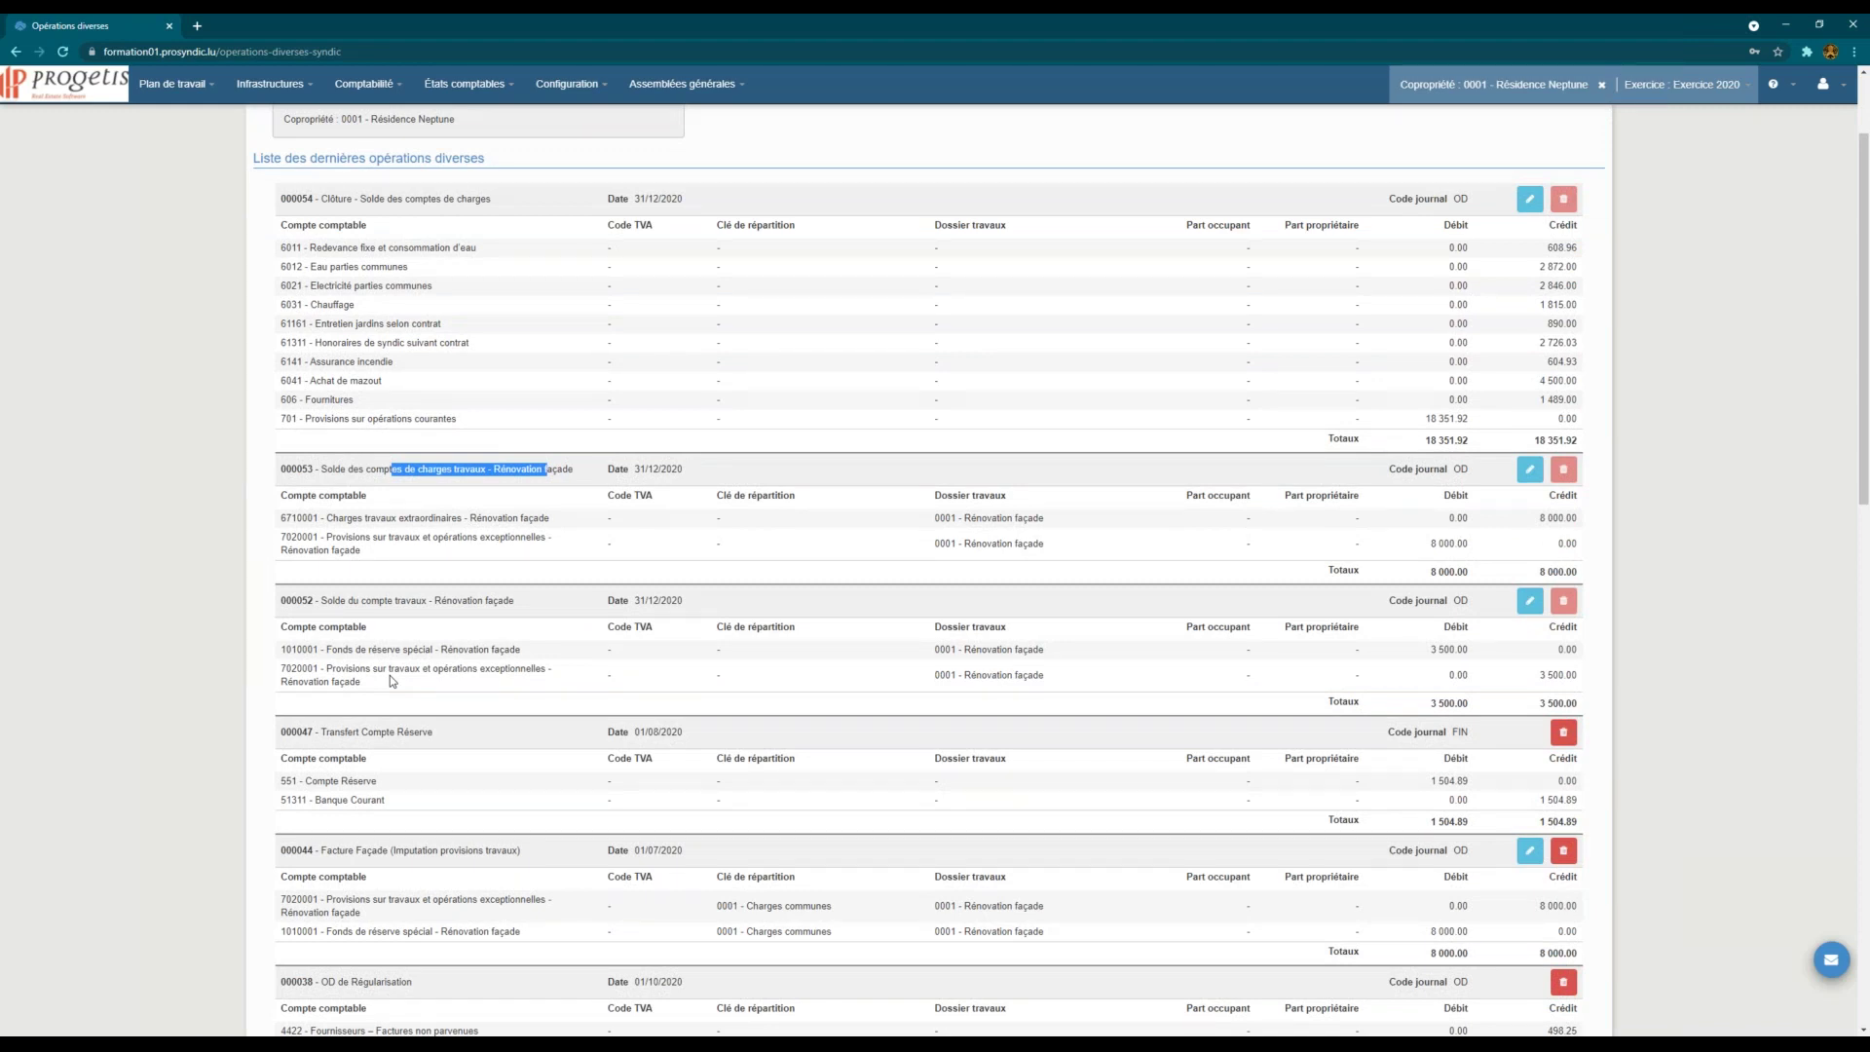
{"action": "left_click", "coordinate": [390, 675]}
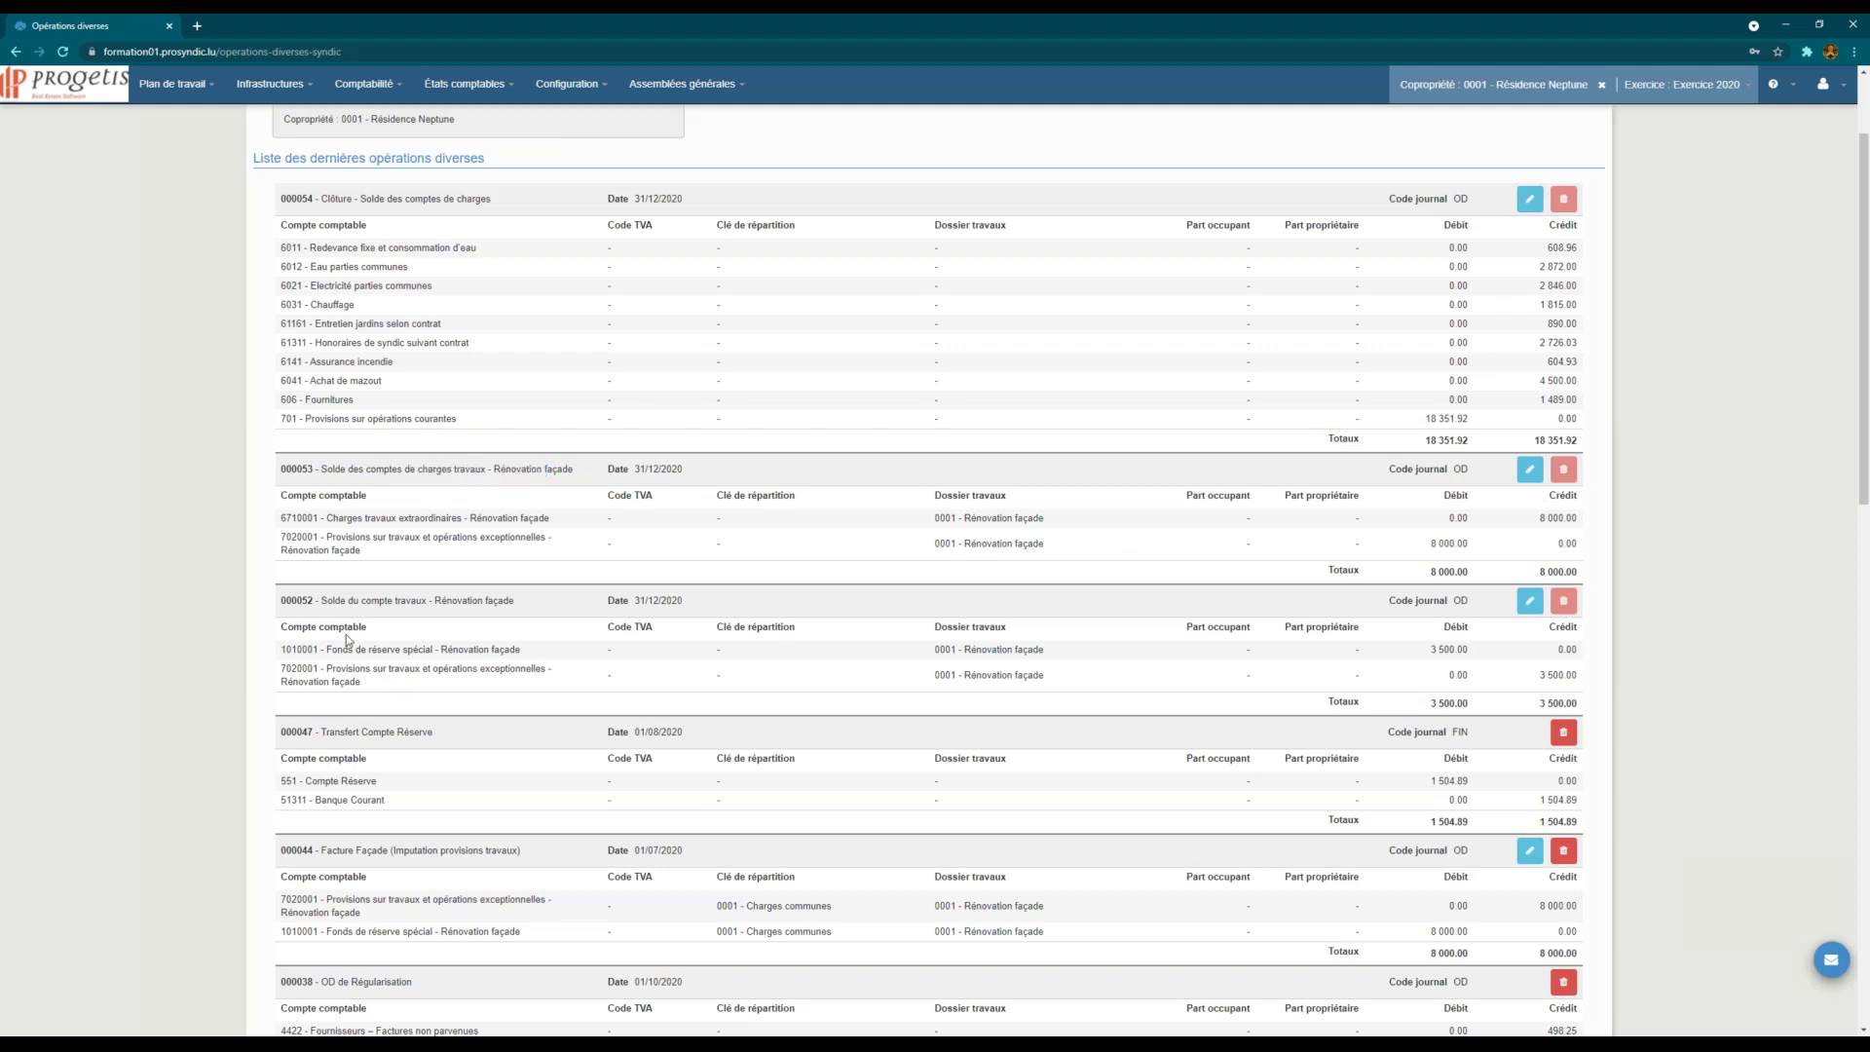
Step: Examine account 1010001 and its debit in closing entry 000052 for the Rénovation façade works account
{"action": "left_click_drag", "start_coordinate": [285, 649], "coordinate": [514, 635]}
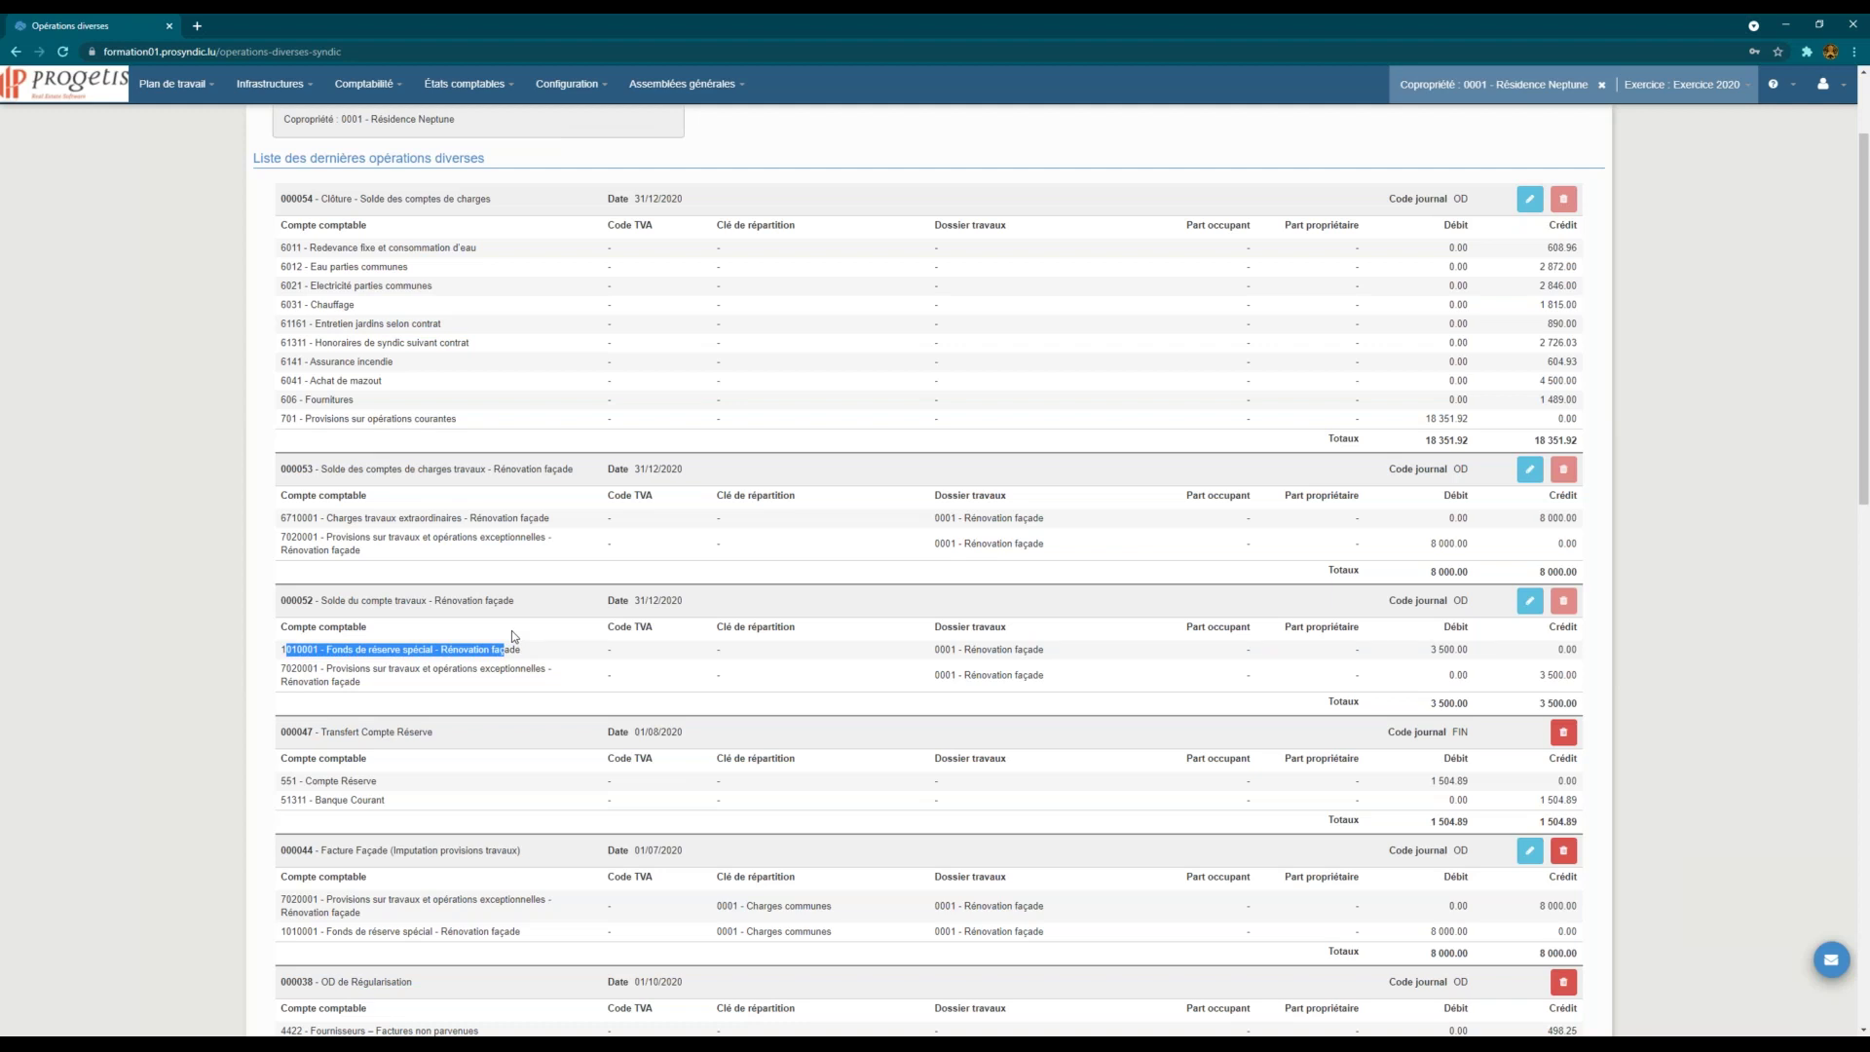
{"action": "left_click_drag", "start_coordinate": [1420, 650], "coordinate": [1469, 650]}
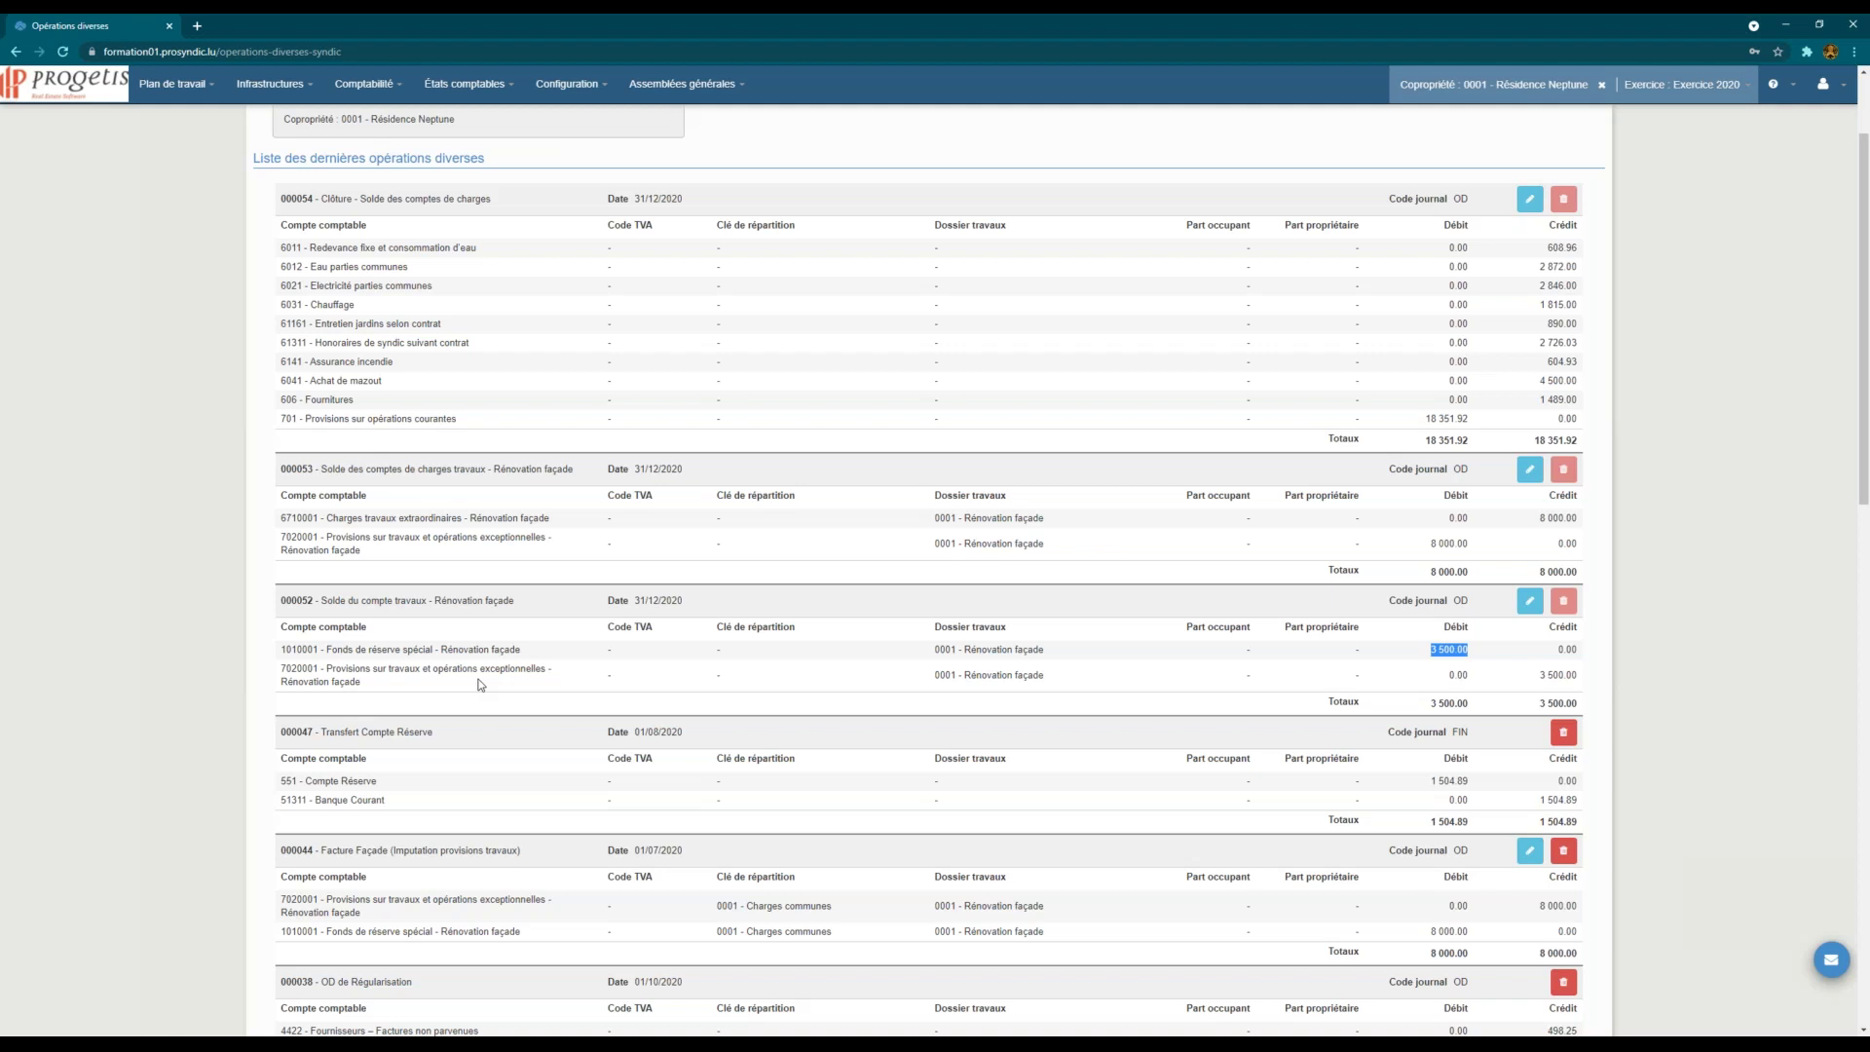
{"action": "scroll", "coordinate": [469, 557], "scroll_direction": "up", "scroll_amount": 2}
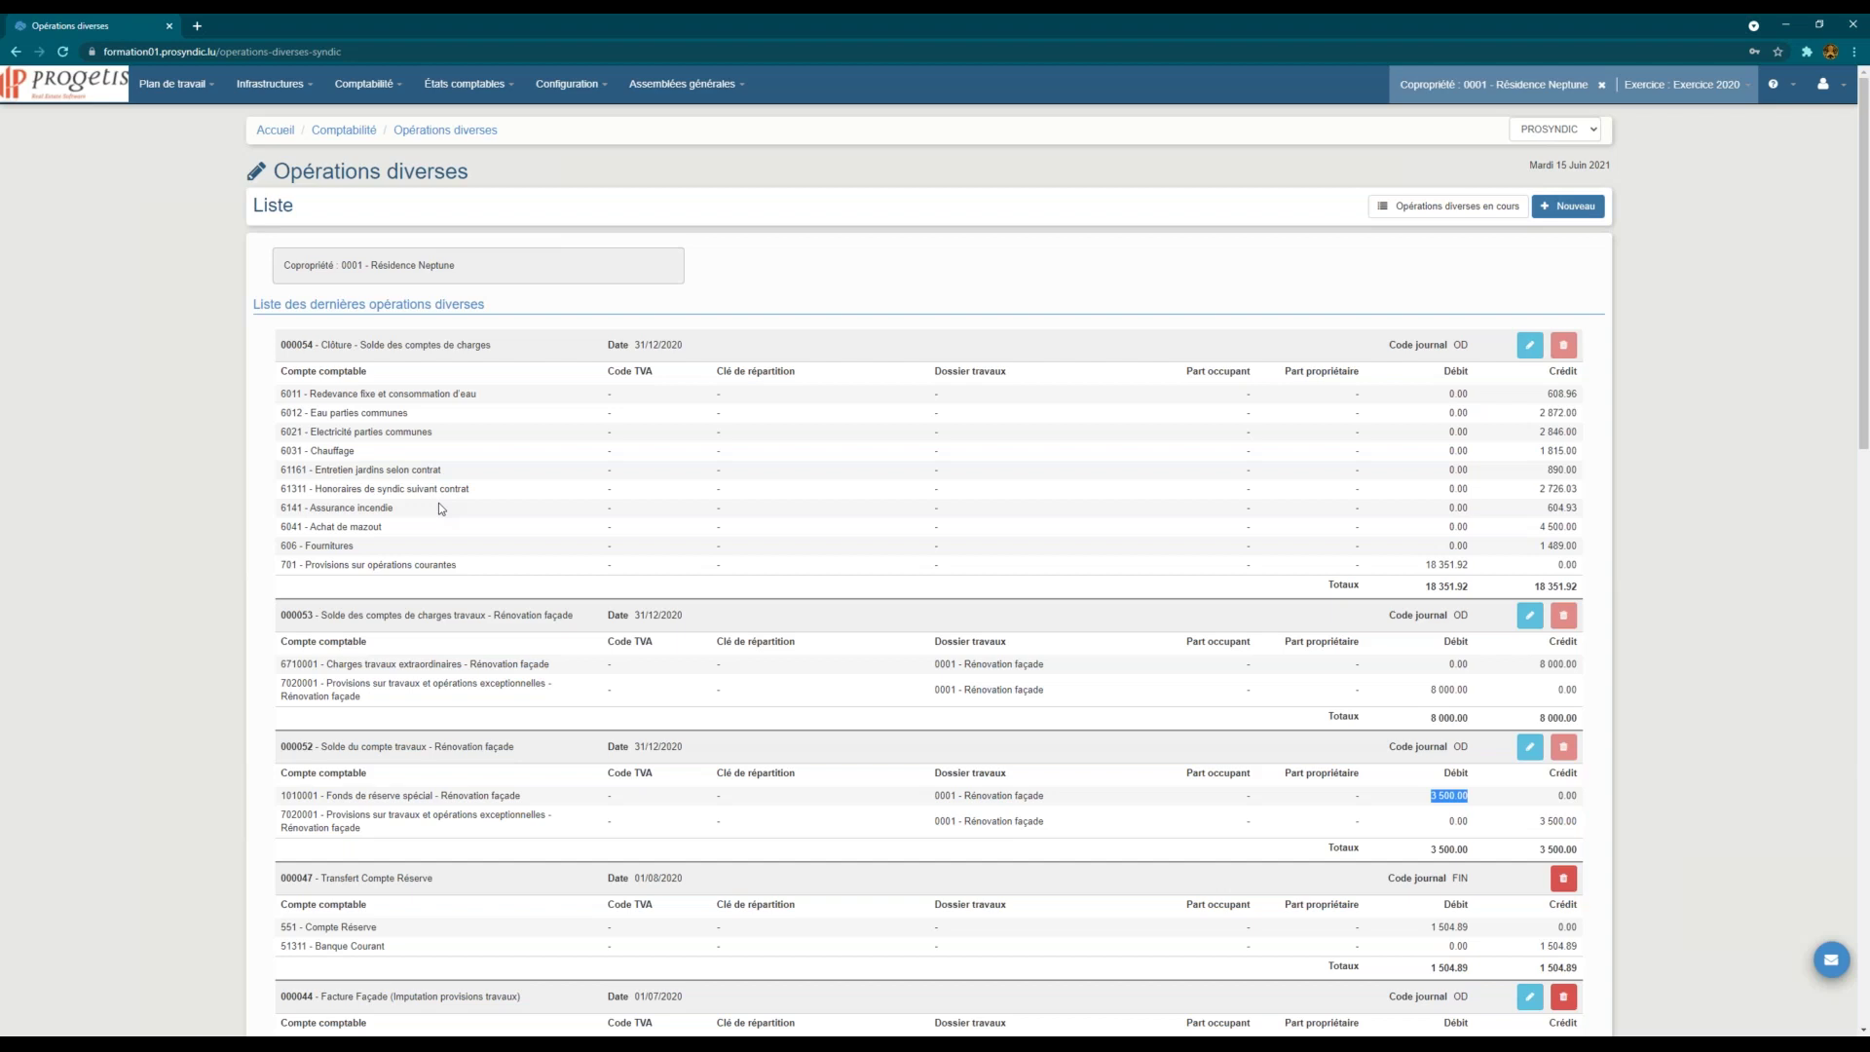
Step: Cancel the regularisation of both the common charges and the Rénovation façade works file for accounting year Exercice 2020
{"action": "left_click", "coordinate": [457, 87]}
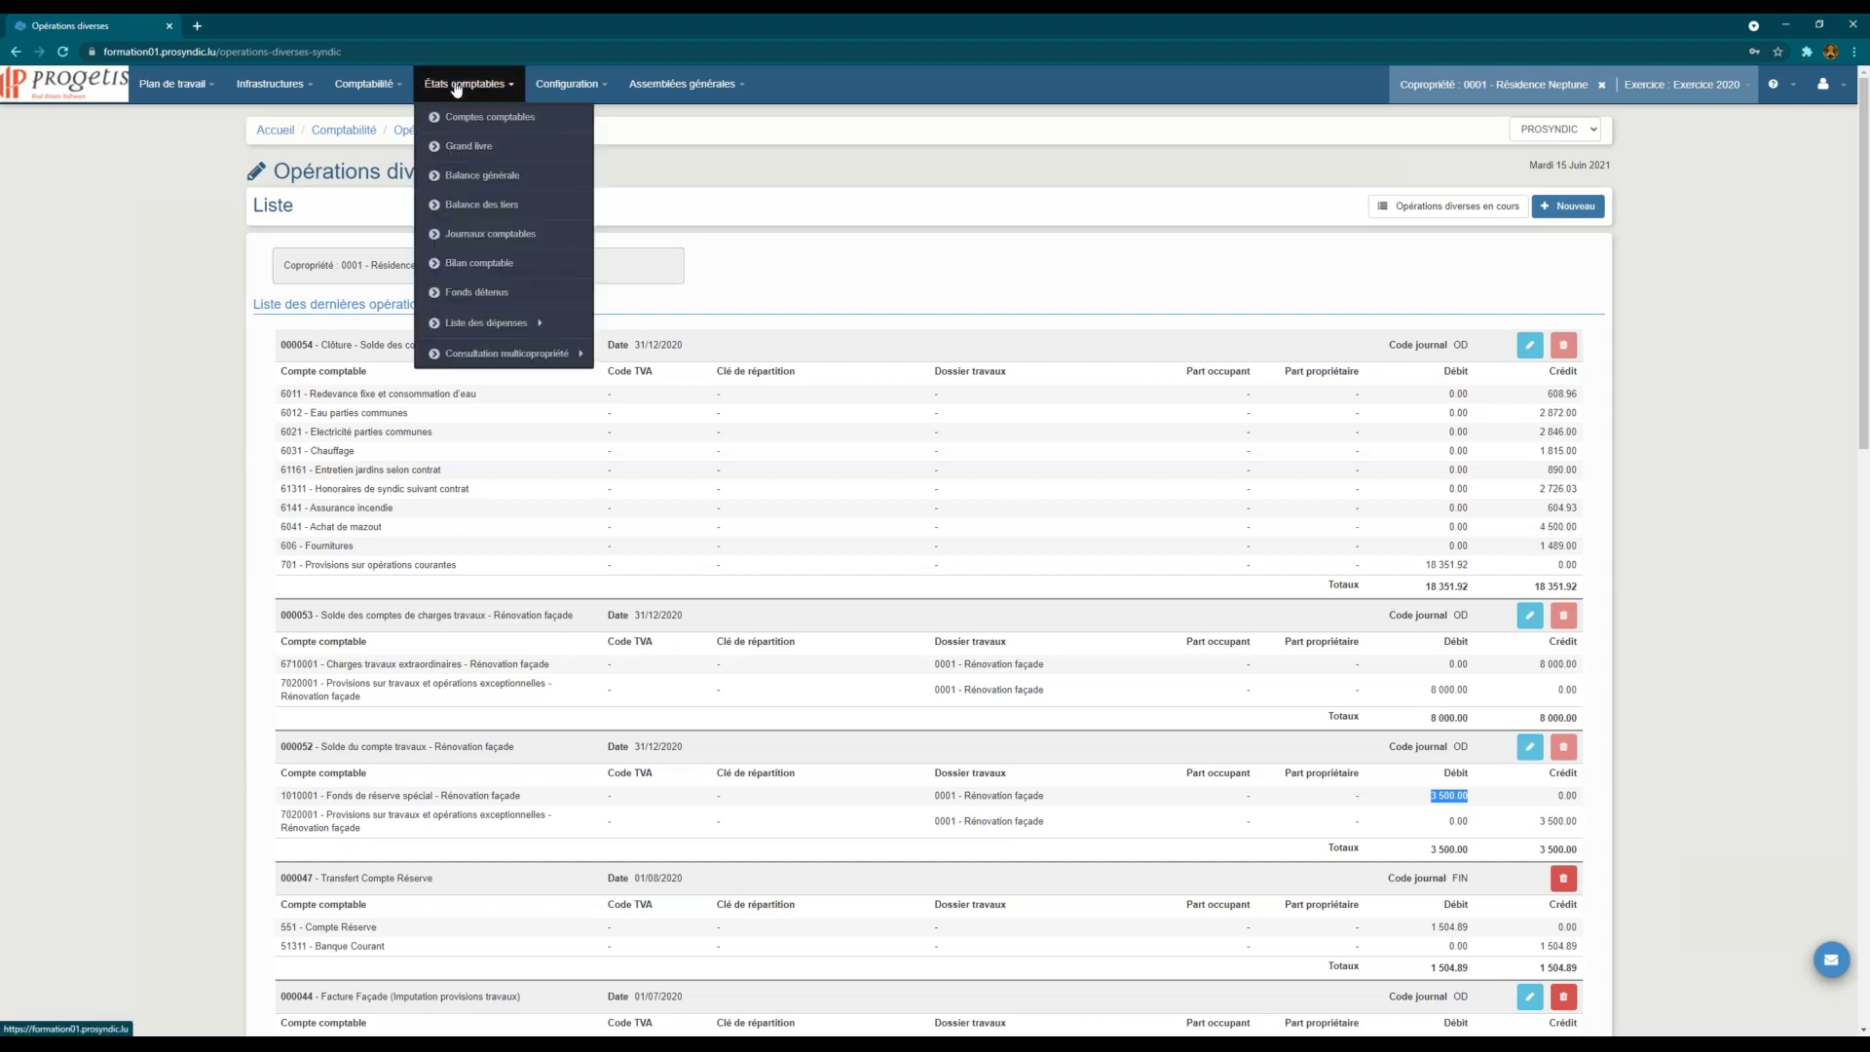
{"action": "left_click", "coordinate": [368, 84]}
{"action": "left_click", "coordinate": [418, 117]}
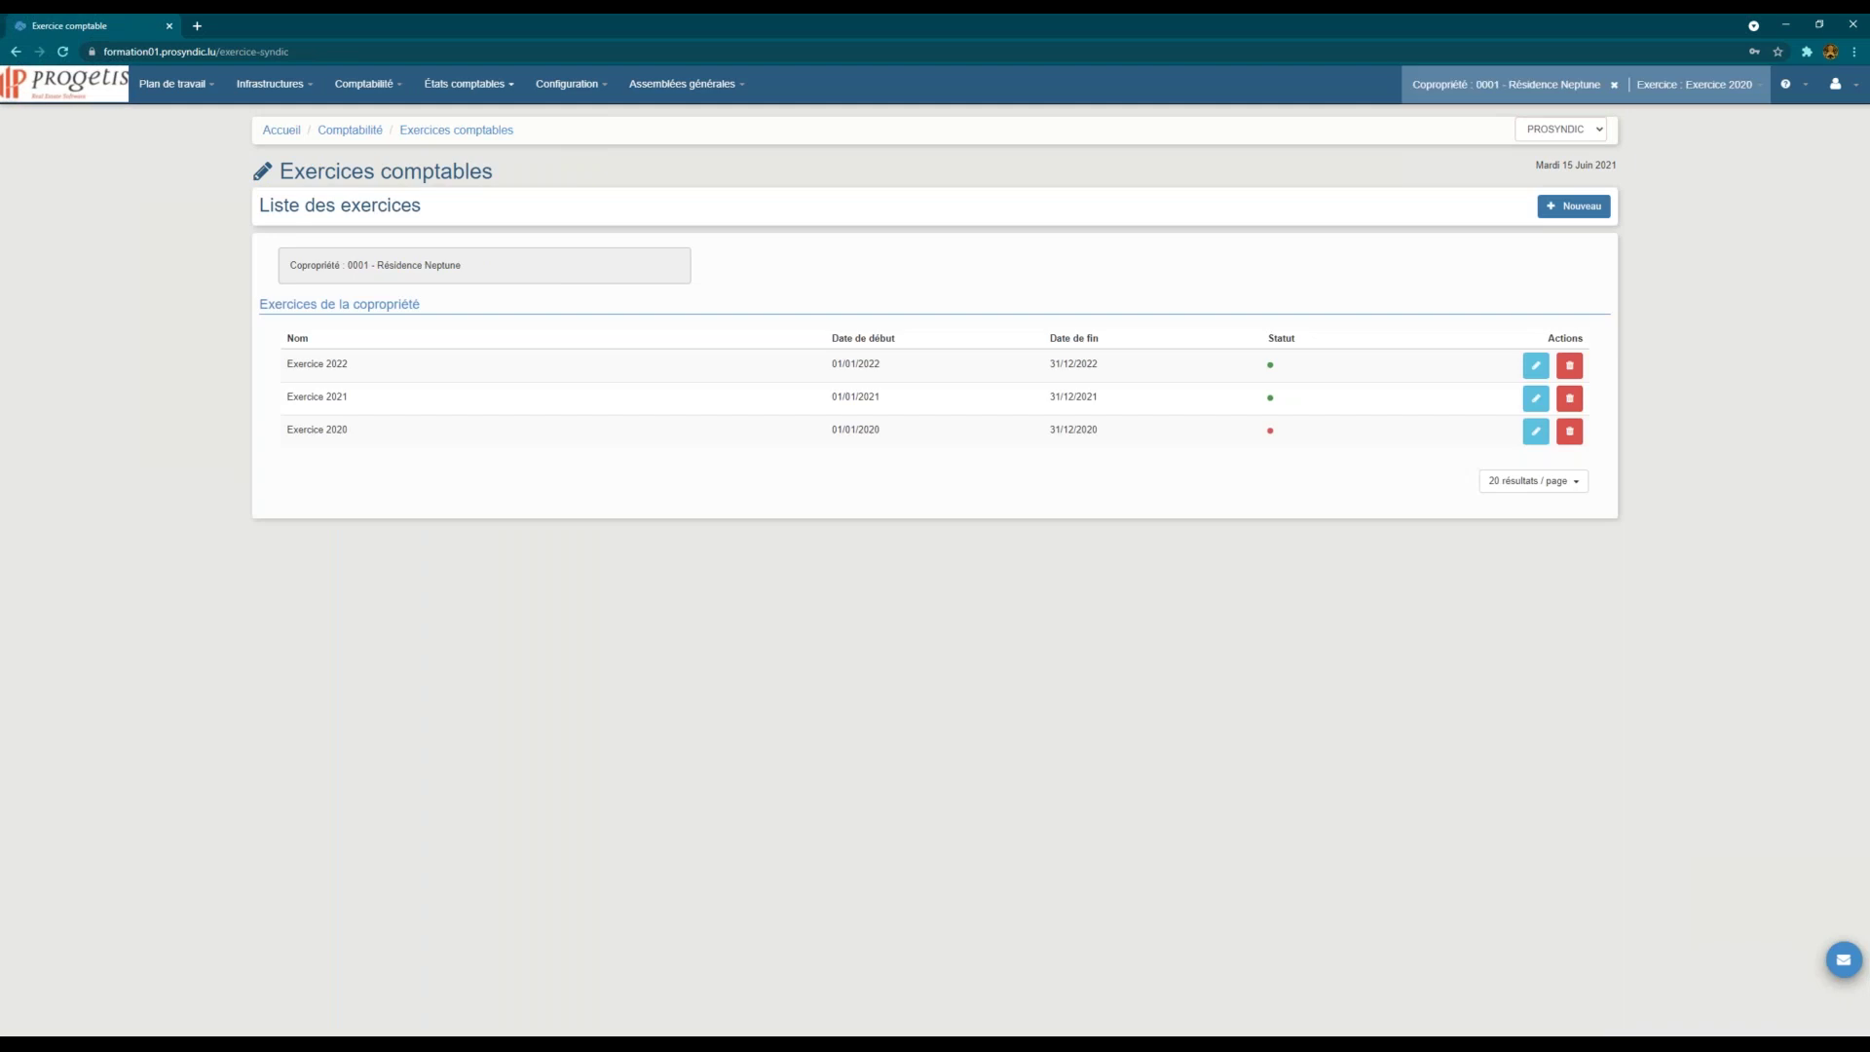
{"action": "left_click", "coordinate": [1535, 429]}
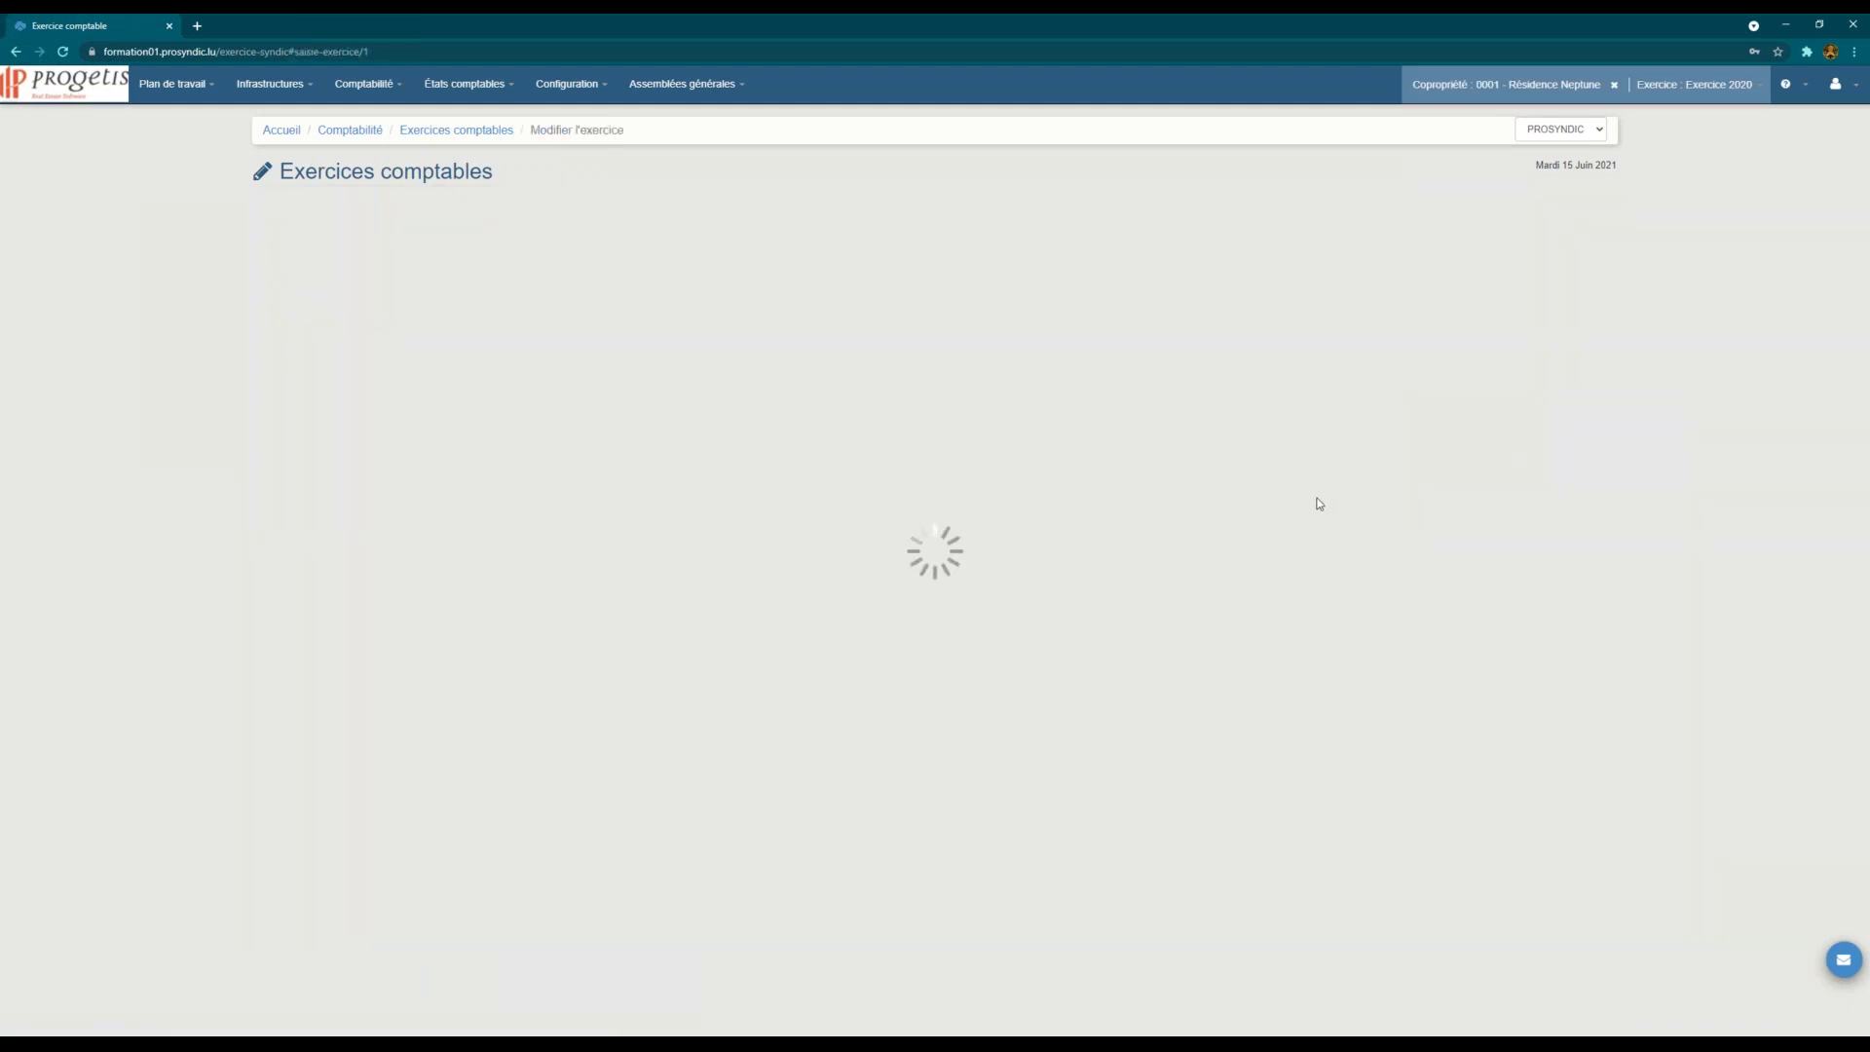
{"action": "left_click", "coordinate": [397, 279]}
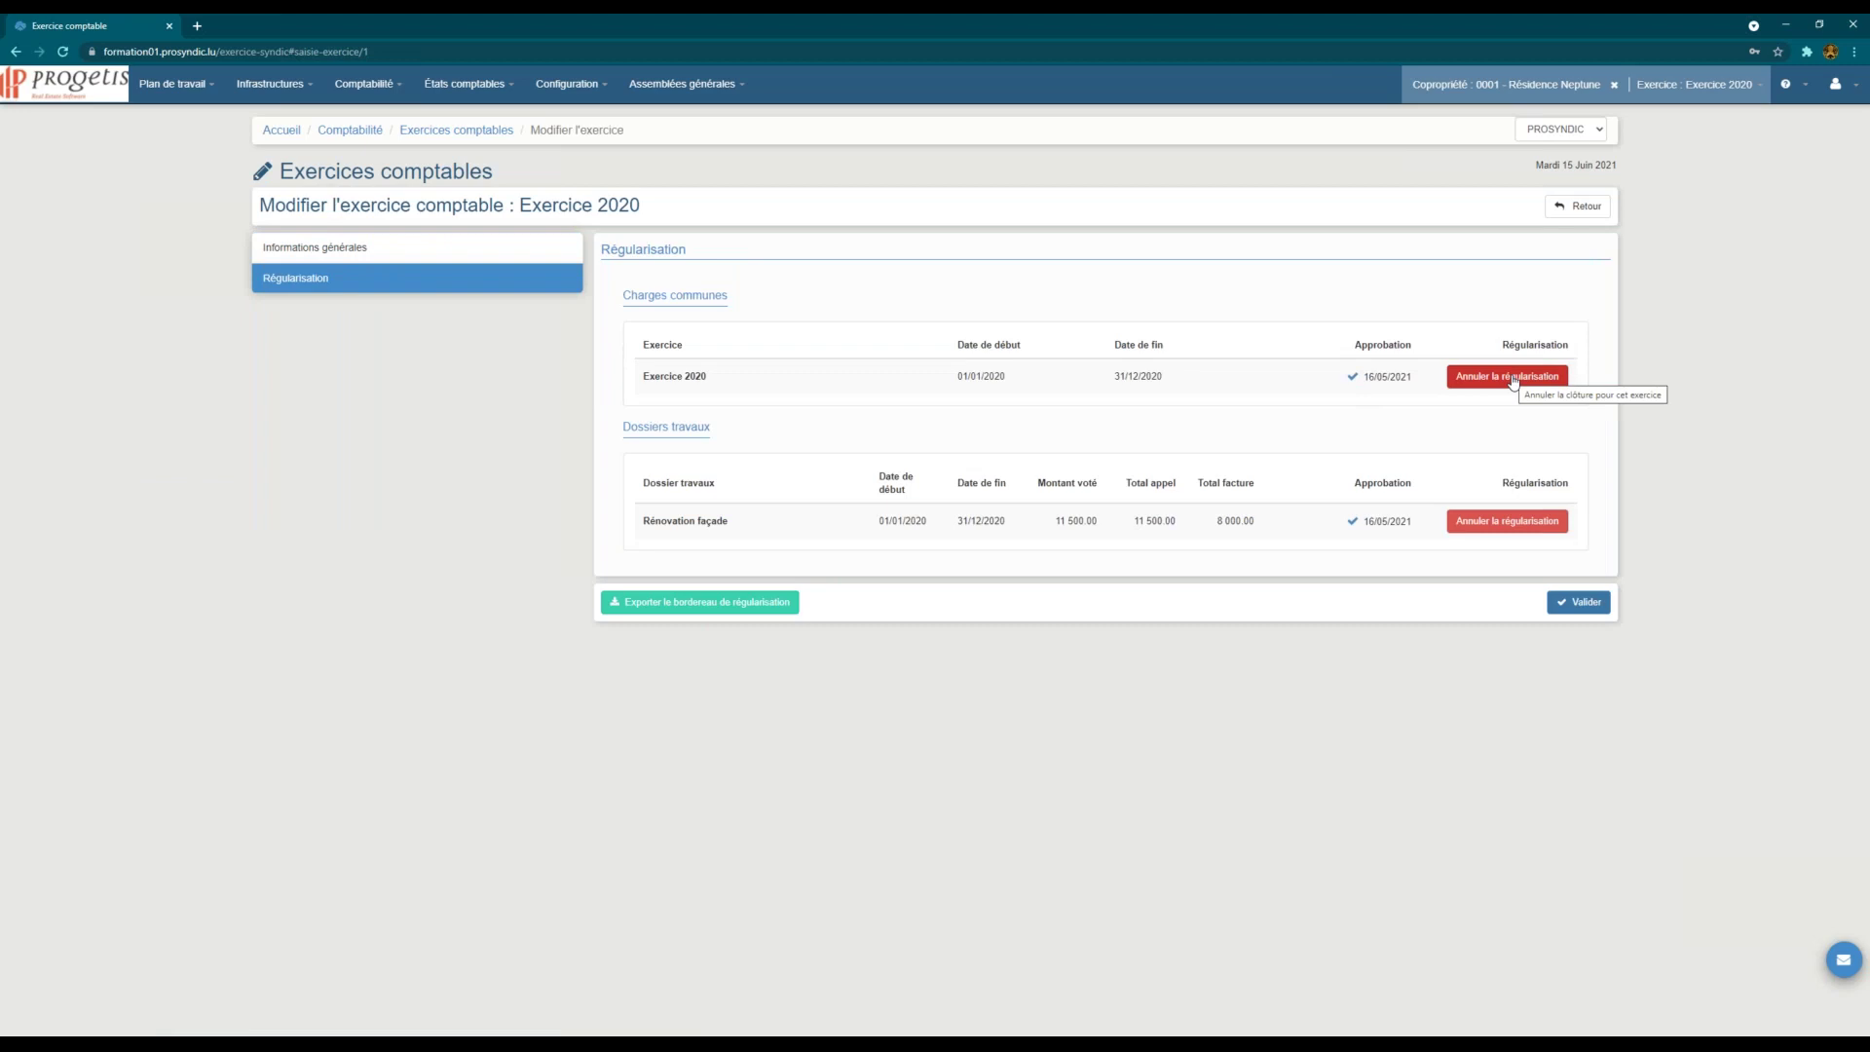
{"action": "left_click", "coordinate": [1512, 380]}
{"action": "left_click", "coordinate": [1482, 521]}
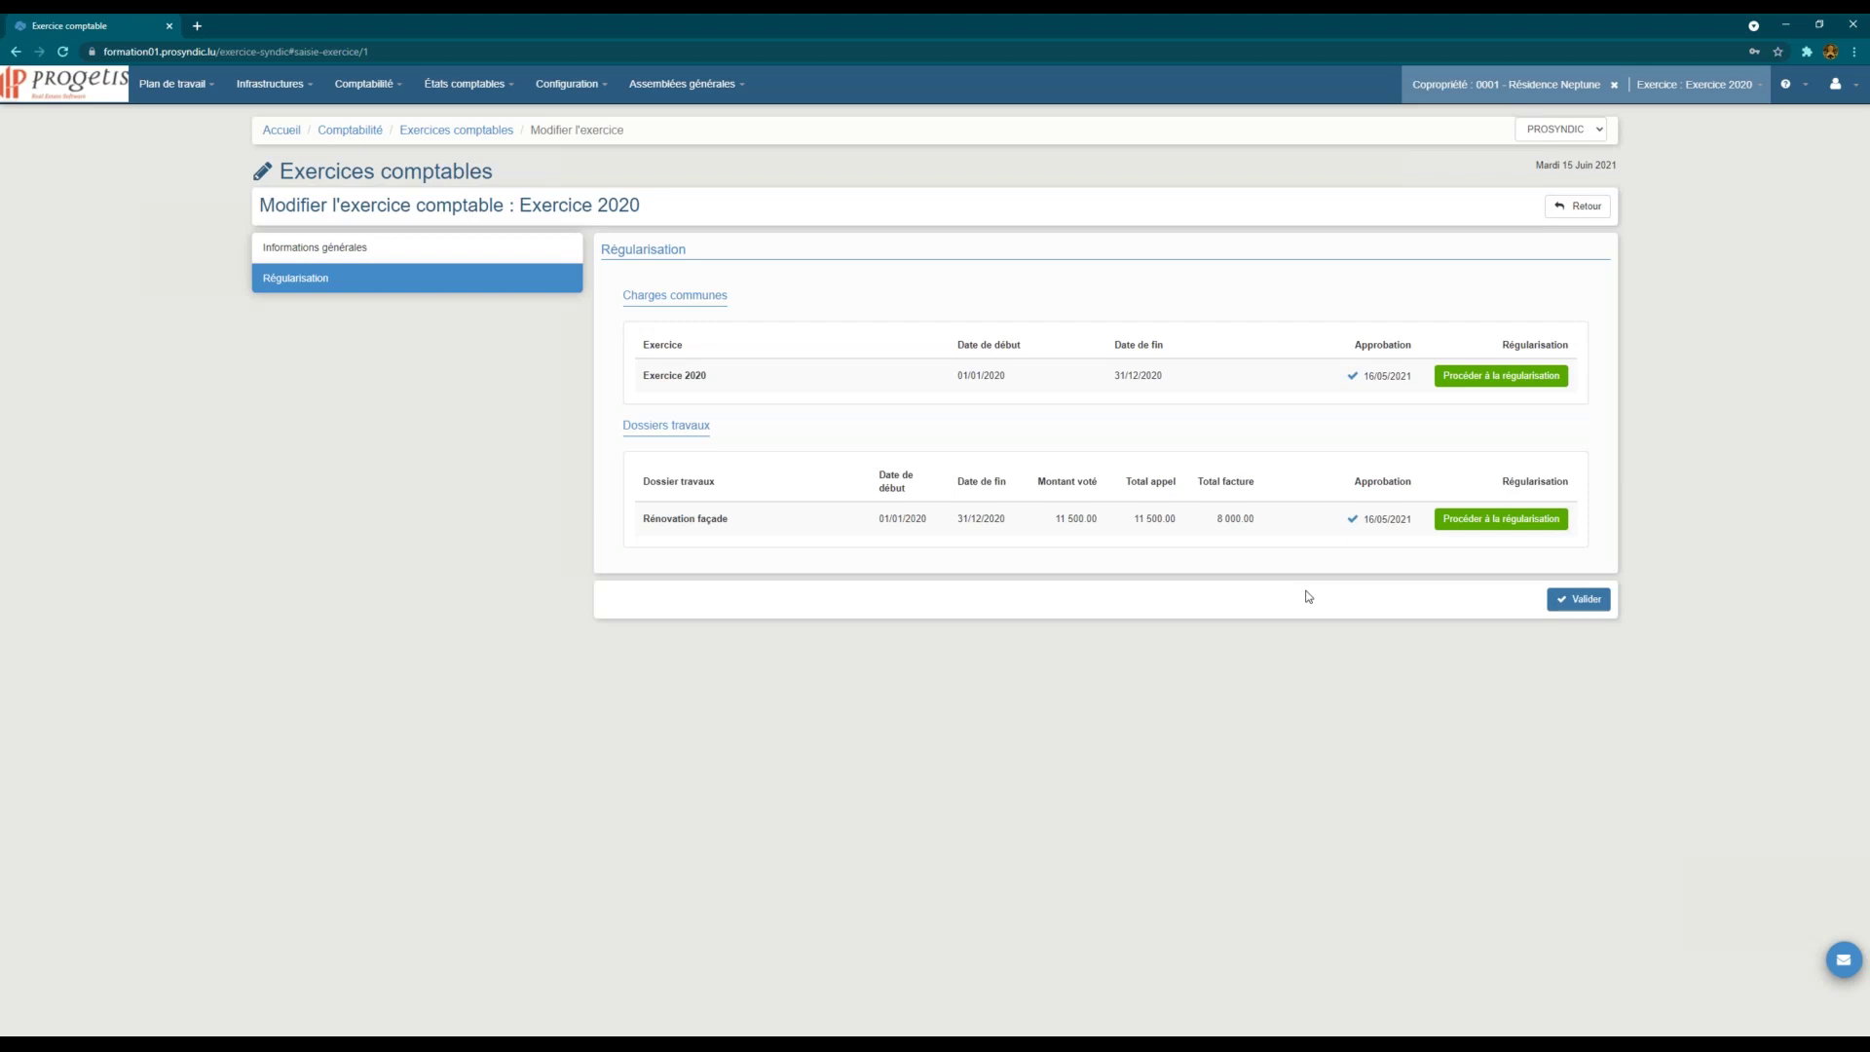
Step: Look up the entries of account 6012 - Eau parties communes from 01/01/2020 to 31/12/2020
{"action": "left_click", "coordinate": [480, 94]}
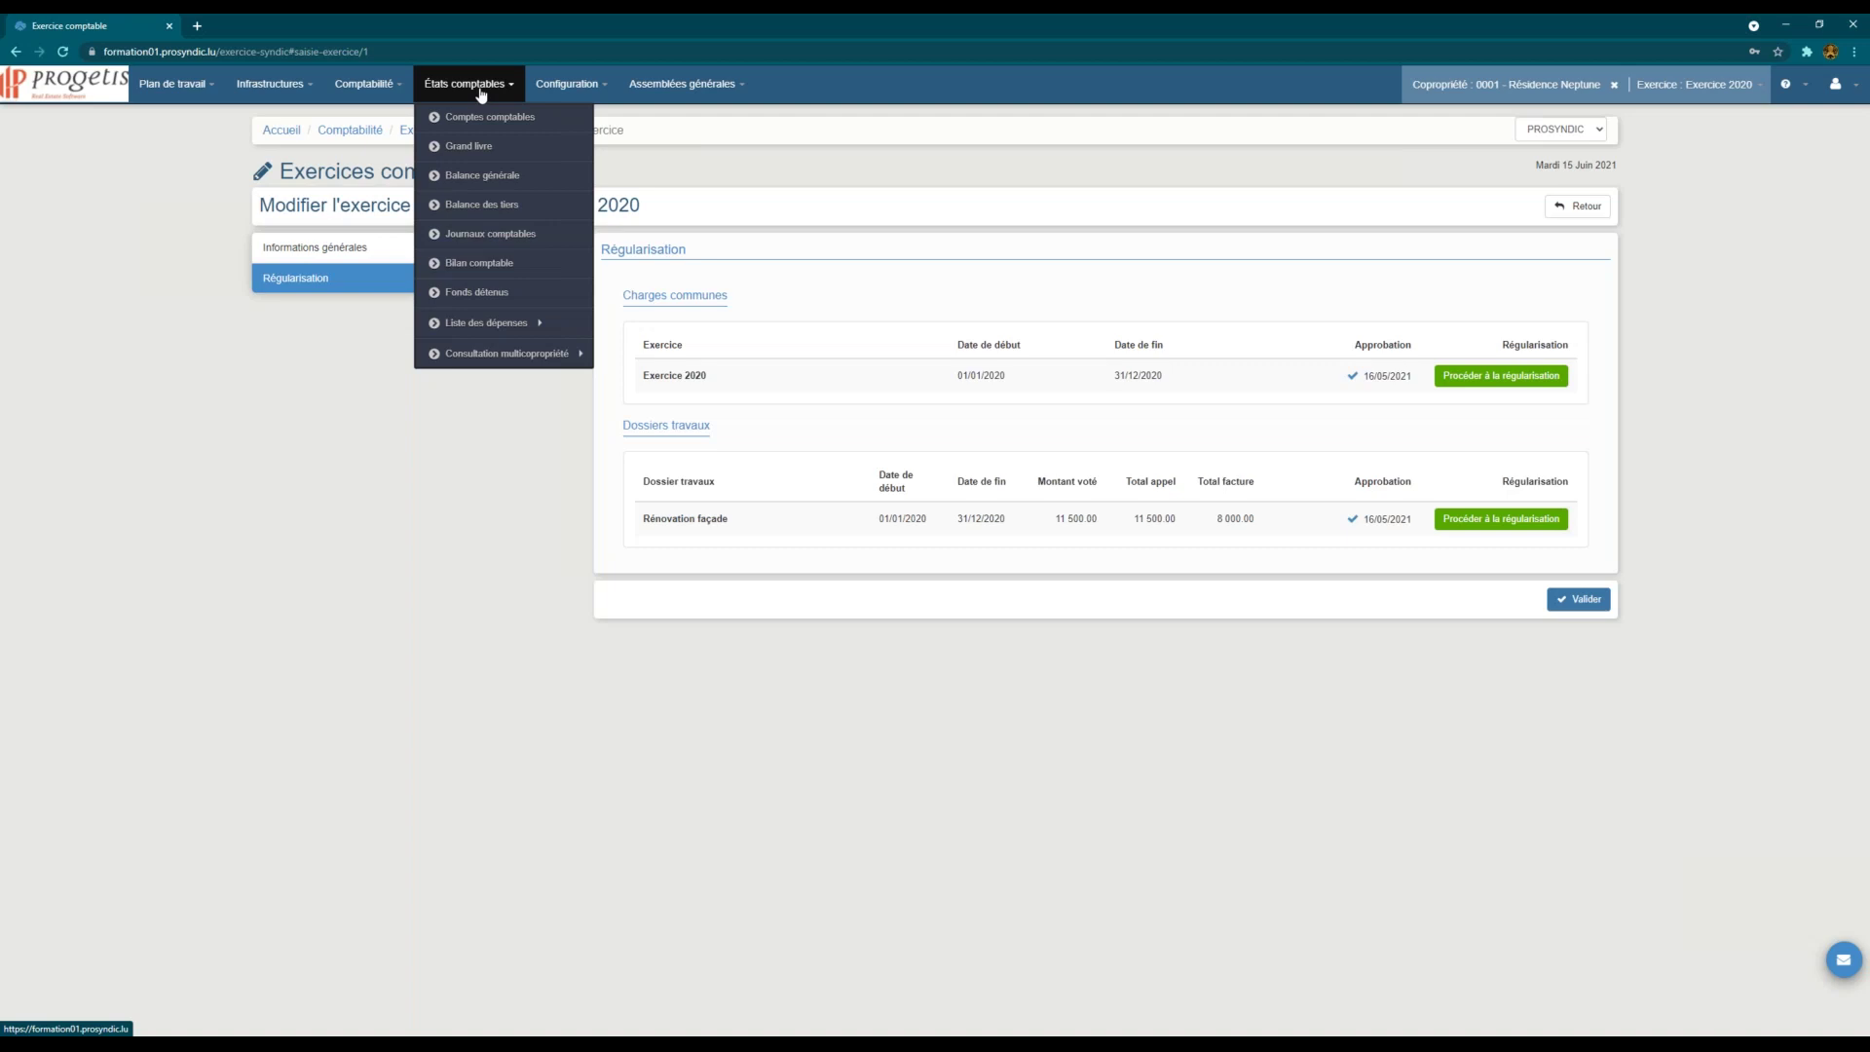
{"action": "left_click", "coordinate": [474, 121]}
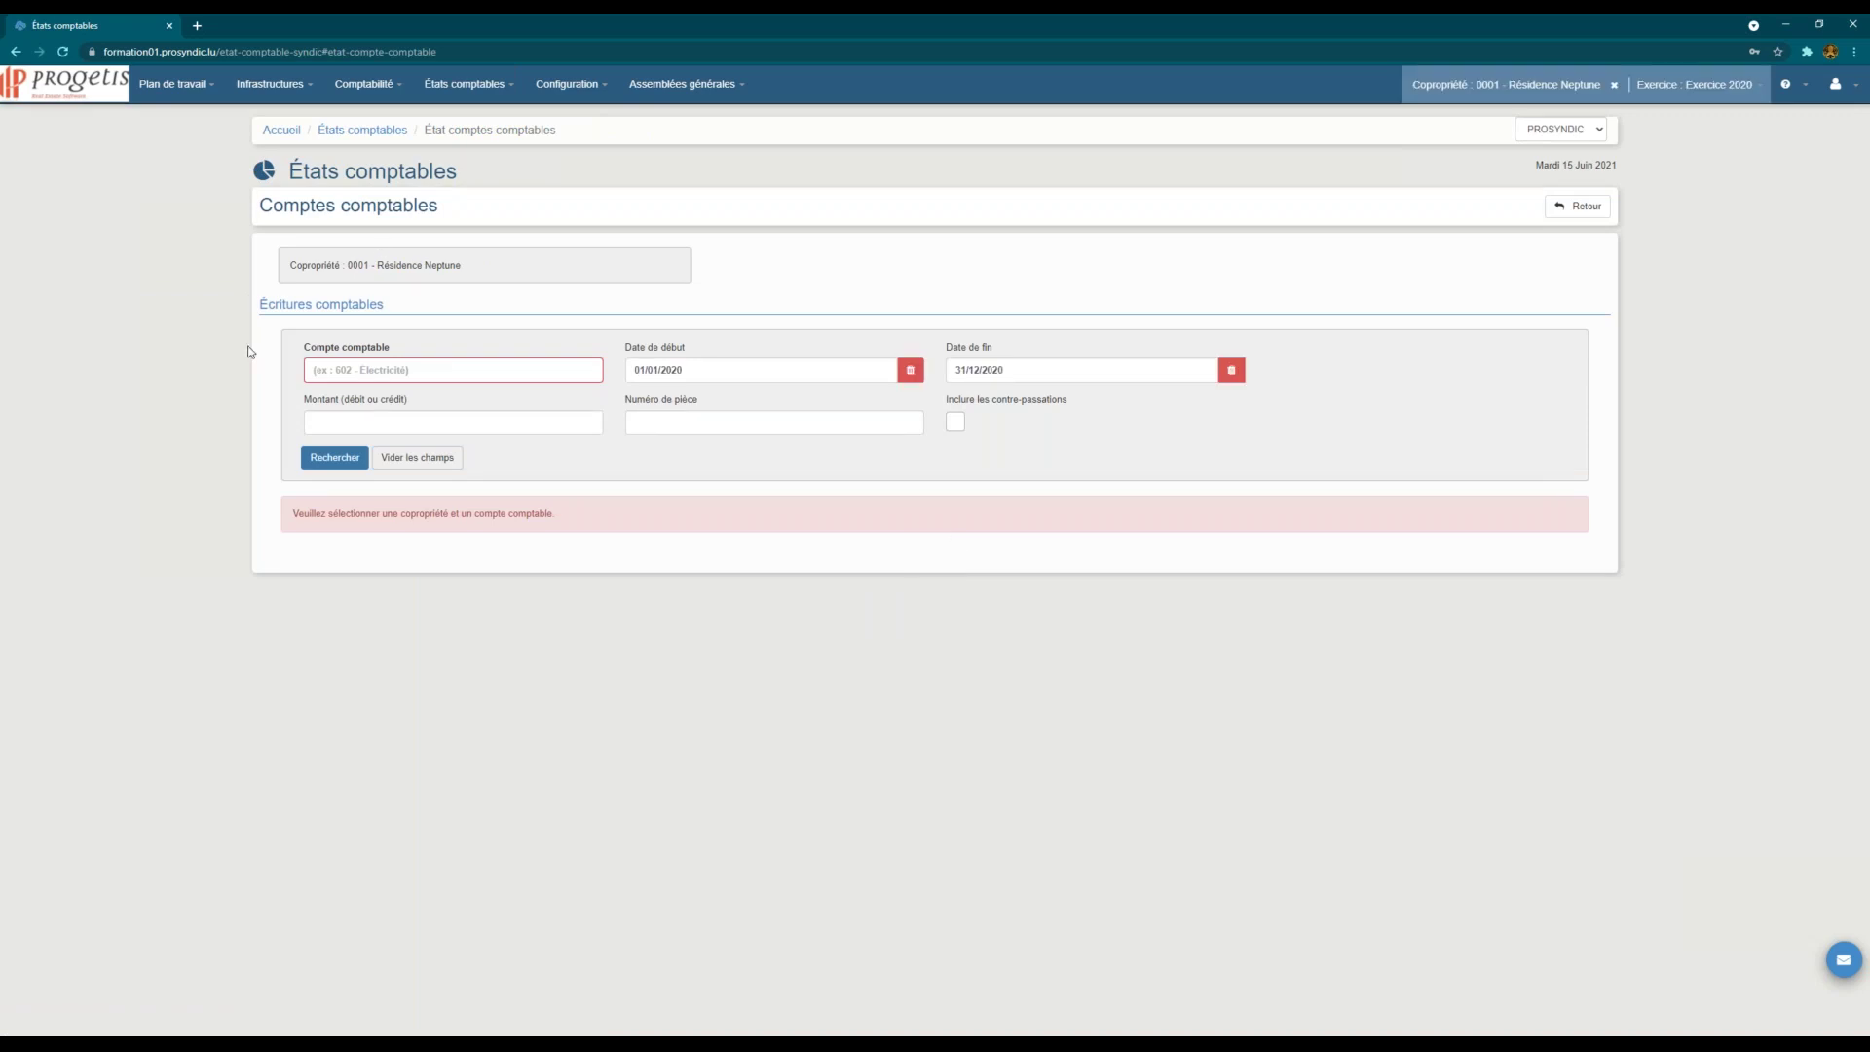
{"action": "left_click", "coordinate": [381, 371]}
{"action": "type", "text": "6012 - Eau parties communes"}
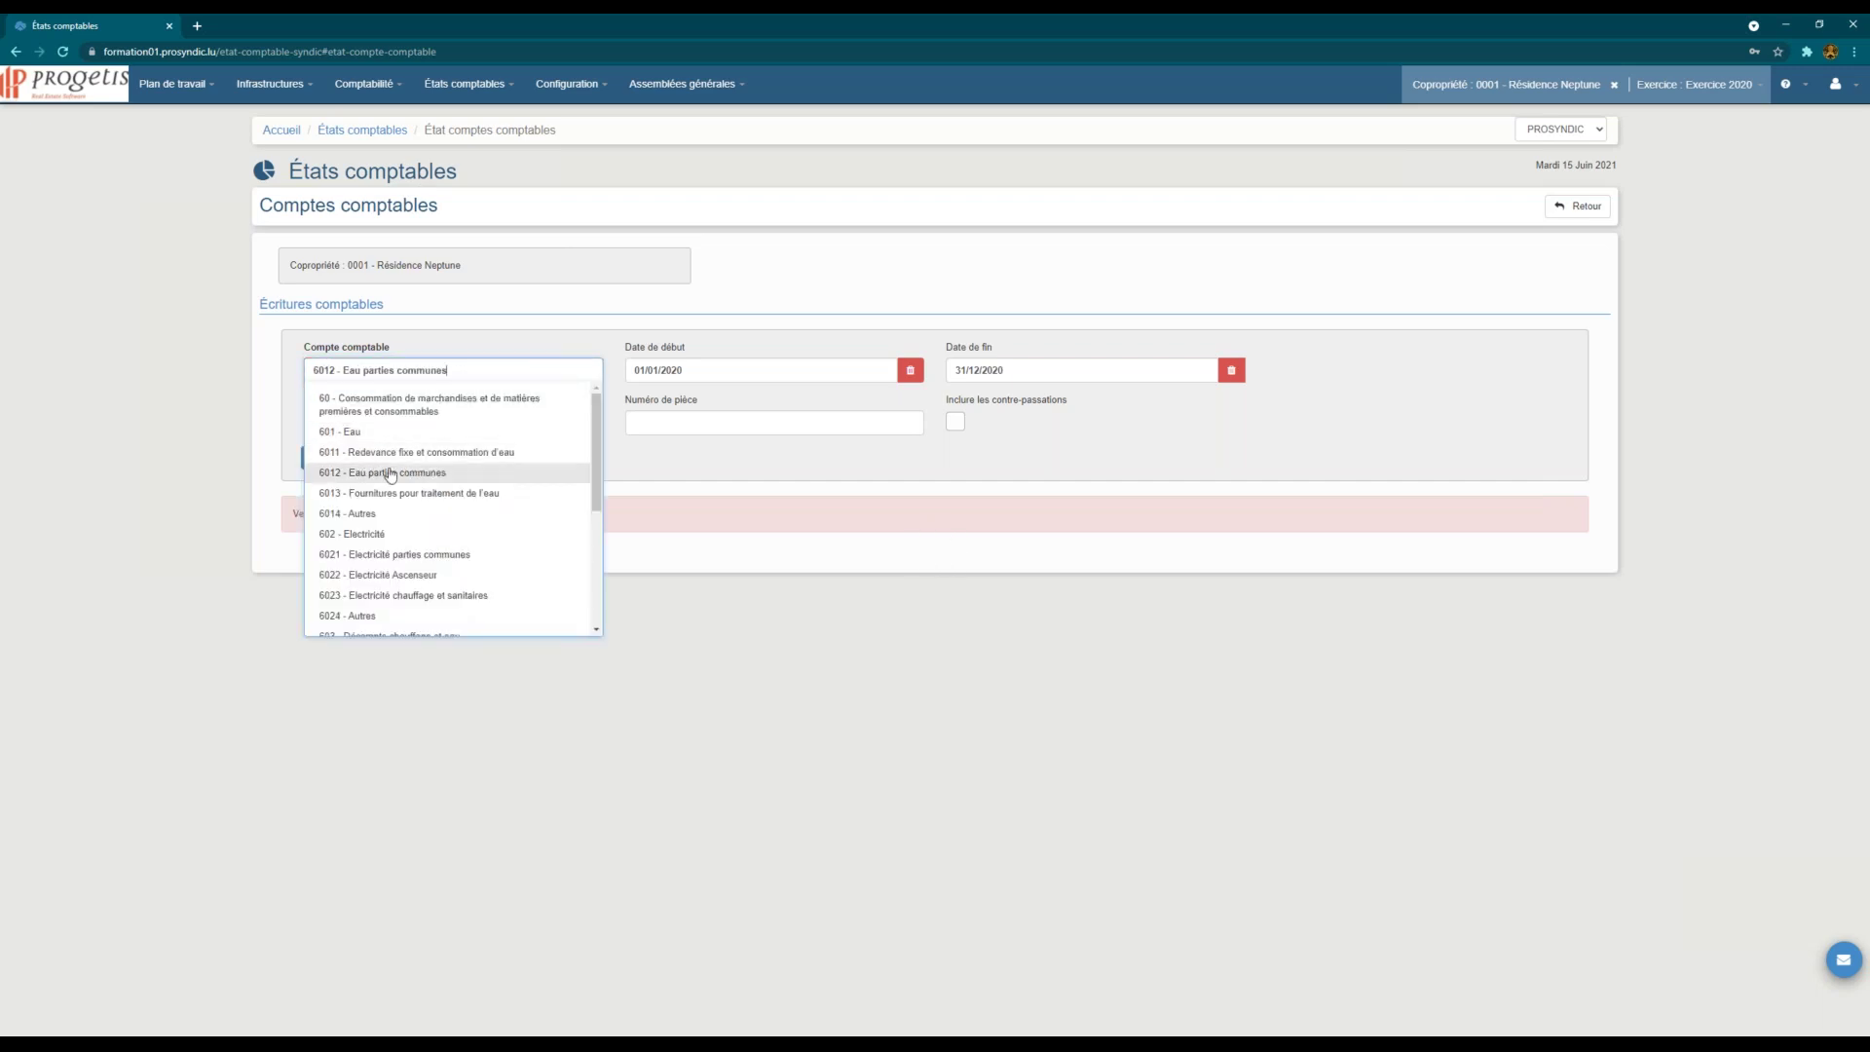
{"action": "left_click", "coordinate": [391, 474]}
{"action": "left_click", "coordinate": [334, 458]}
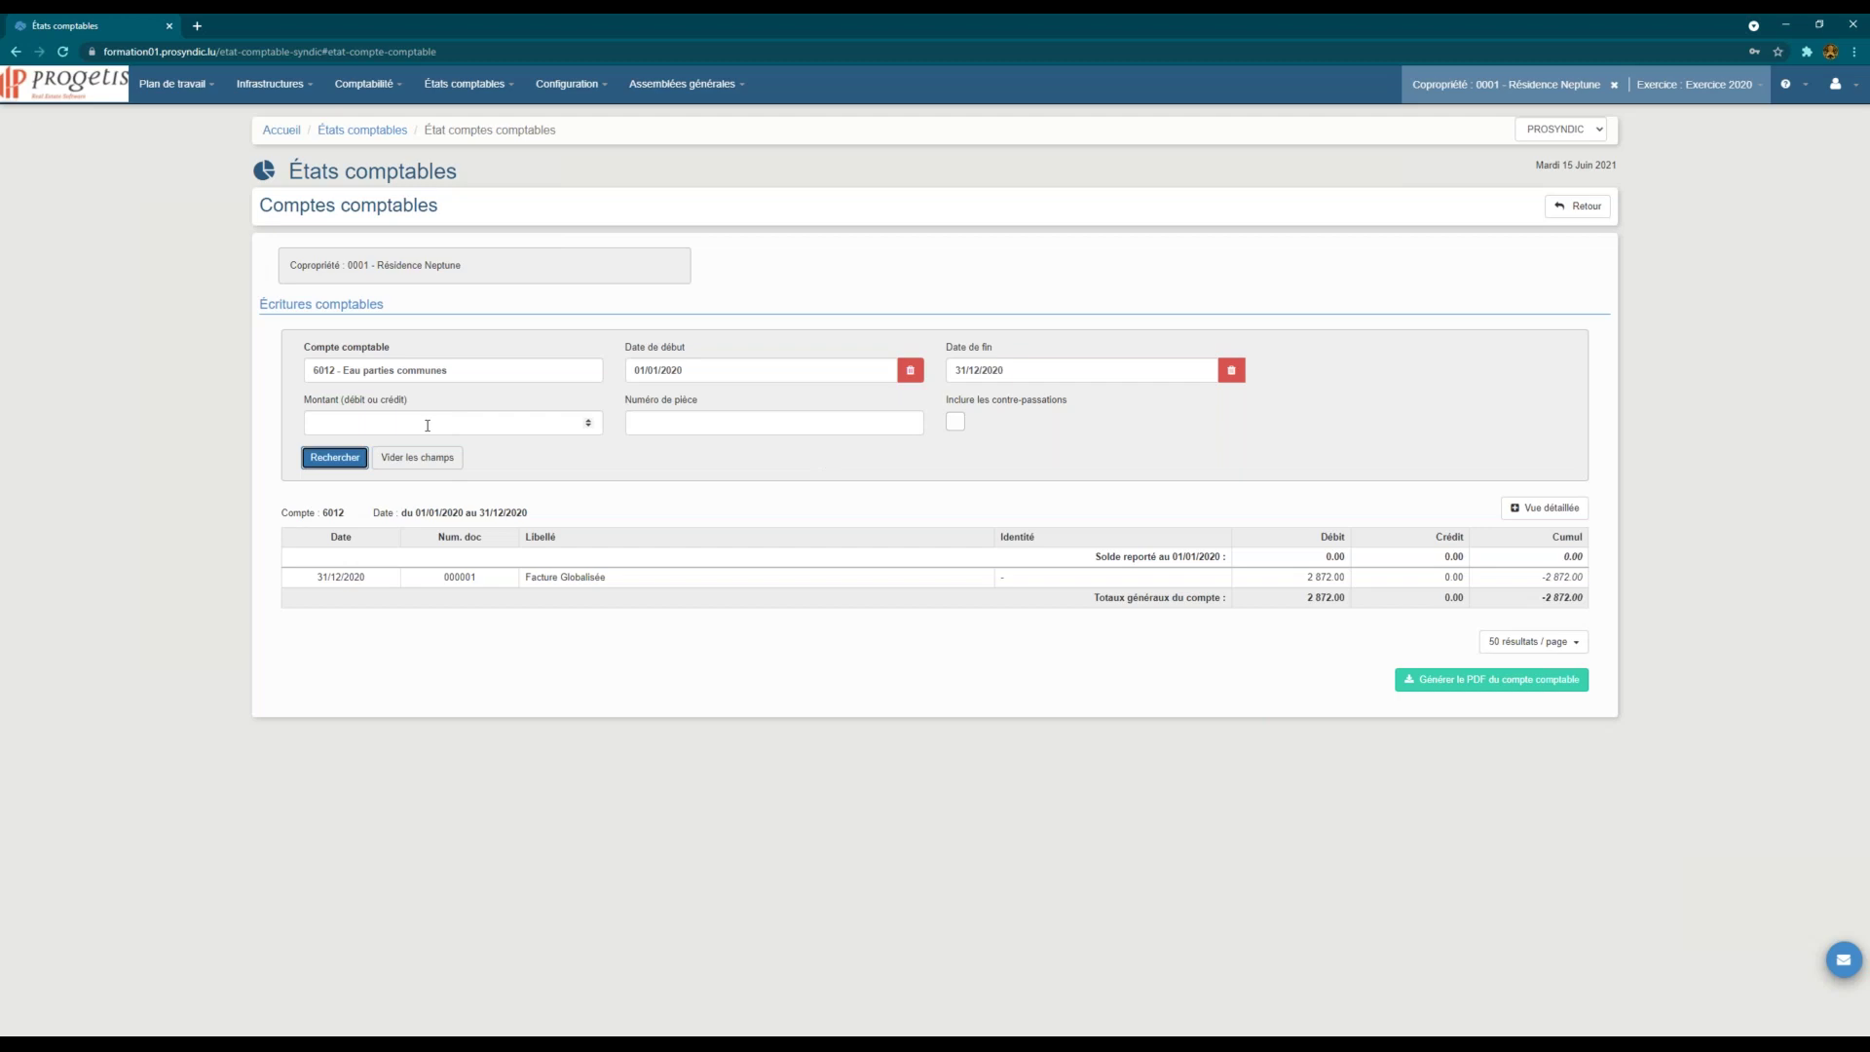
Step: Include reversal entries in the account 6012 results to examine the closing lines and cumulative total, and exclude them again
{"action": "left_click", "coordinate": [956, 422]}
{"action": "left_click", "coordinate": [336, 460]}
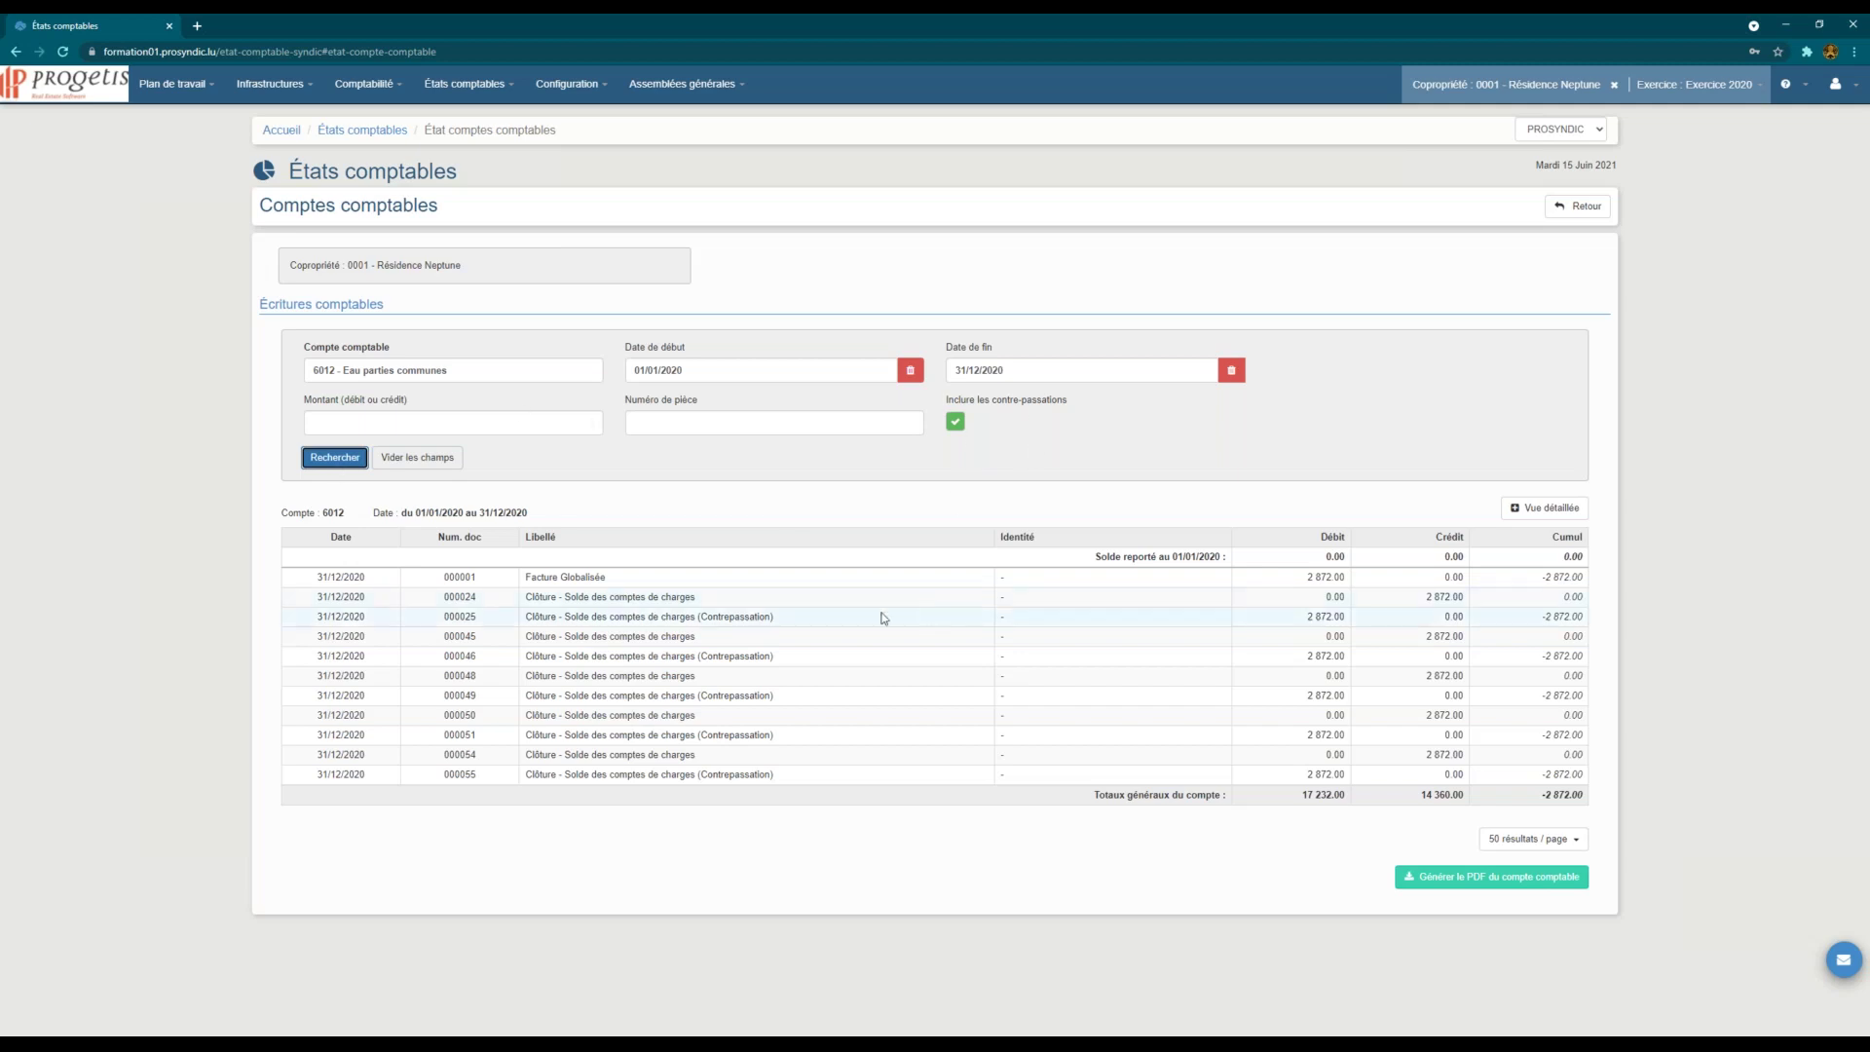
{"action": "left_click_drag", "start_coordinate": [306, 596], "coordinate": [804, 775]}
{"action": "left_click", "coordinate": [796, 769]}
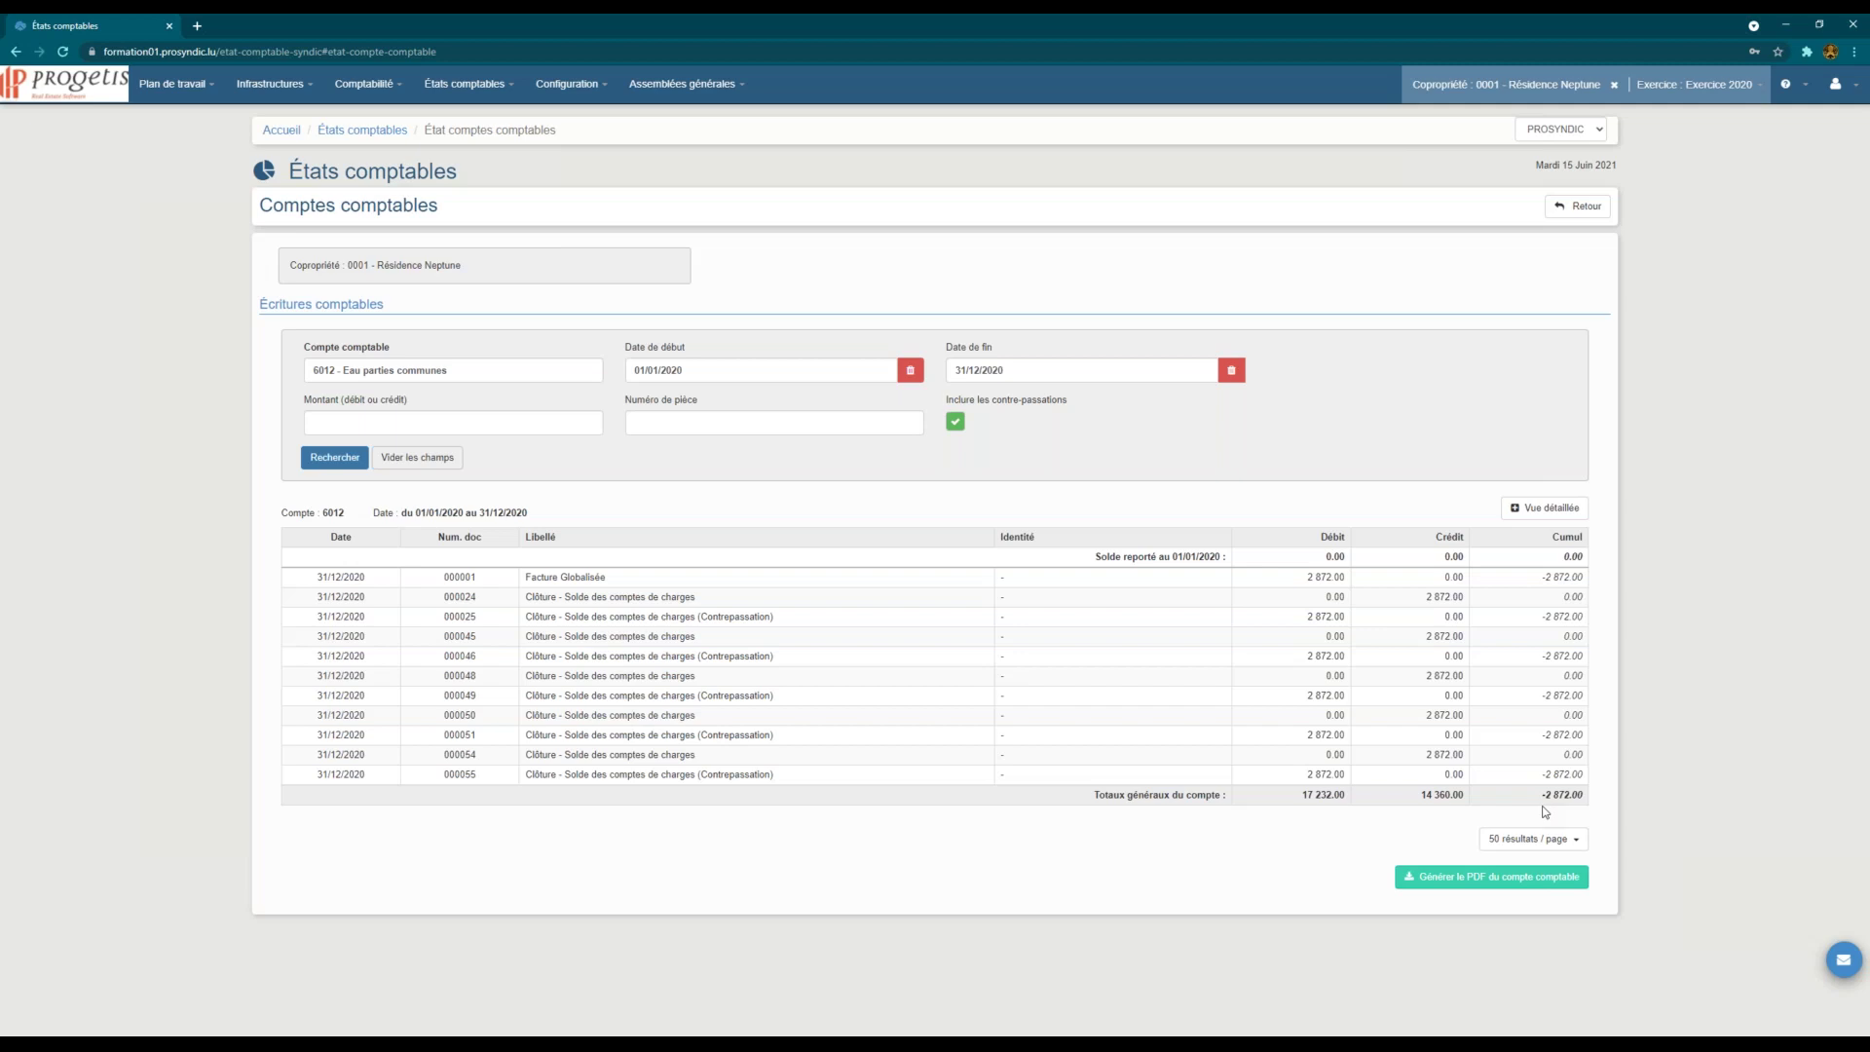
{"action": "left_click_drag", "start_coordinate": [1534, 796], "coordinate": [1589, 802]}
{"action": "left_click", "coordinate": [1402, 835]}
{"action": "left_click", "coordinate": [955, 422]}
{"action": "left_click", "coordinate": [324, 459]}
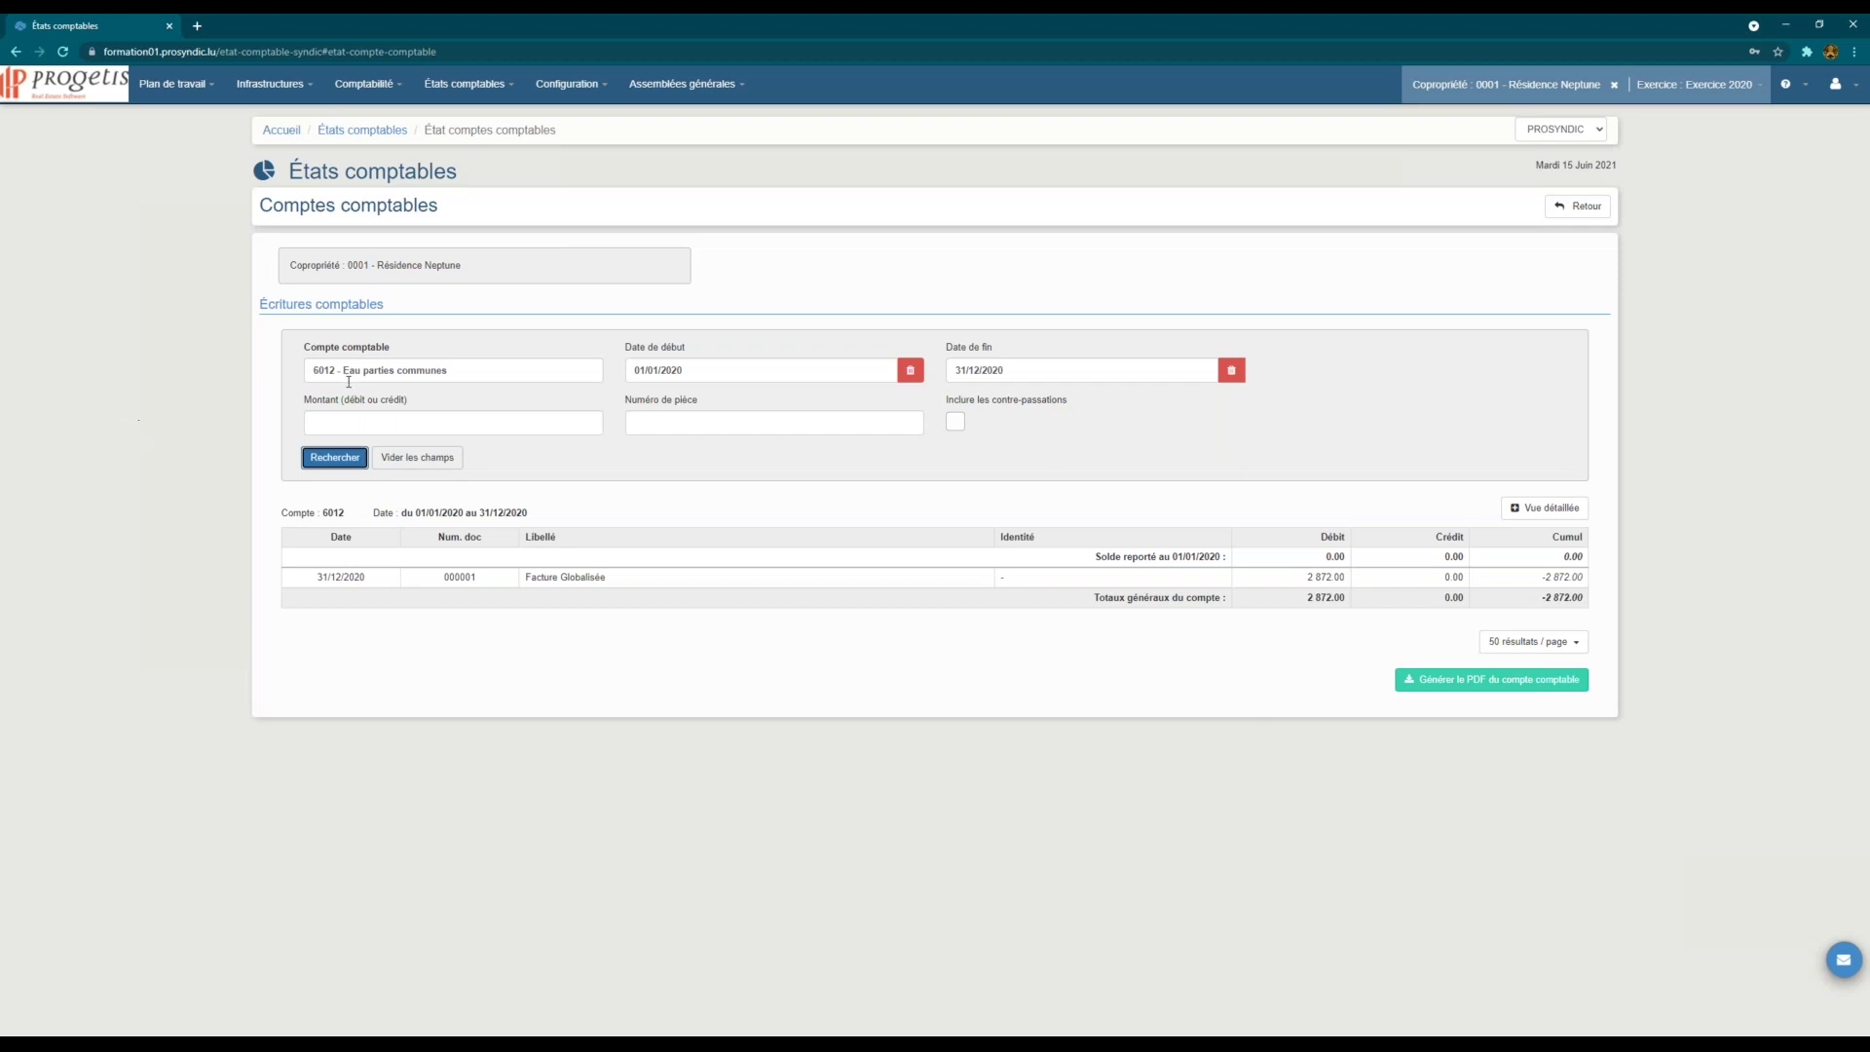
Step: Look up the 2020 entries of account 4011 - Copropriétaires – Créances for the first co-owner suggested
{"action": "left_click", "coordinate": [520, 374]}
{"action": "key", "text": "ctrl+a"}
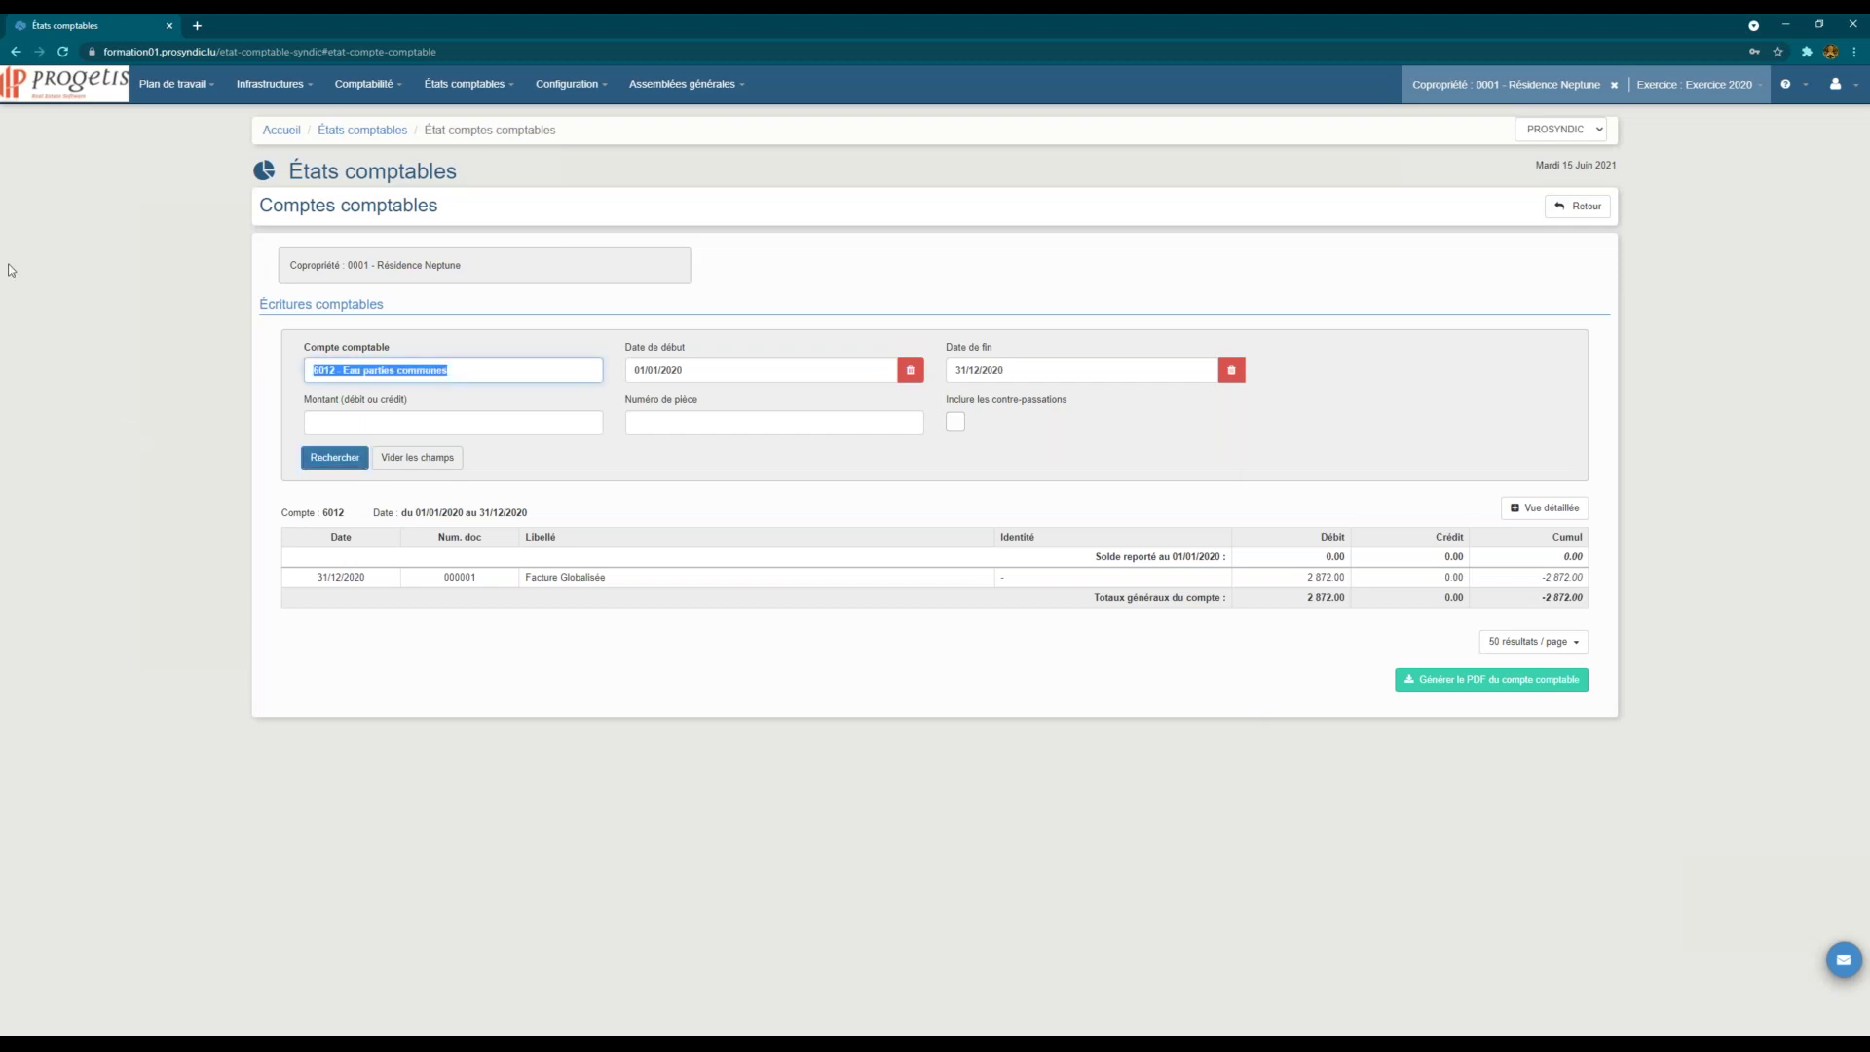
{"action": "type", "text": "40"}
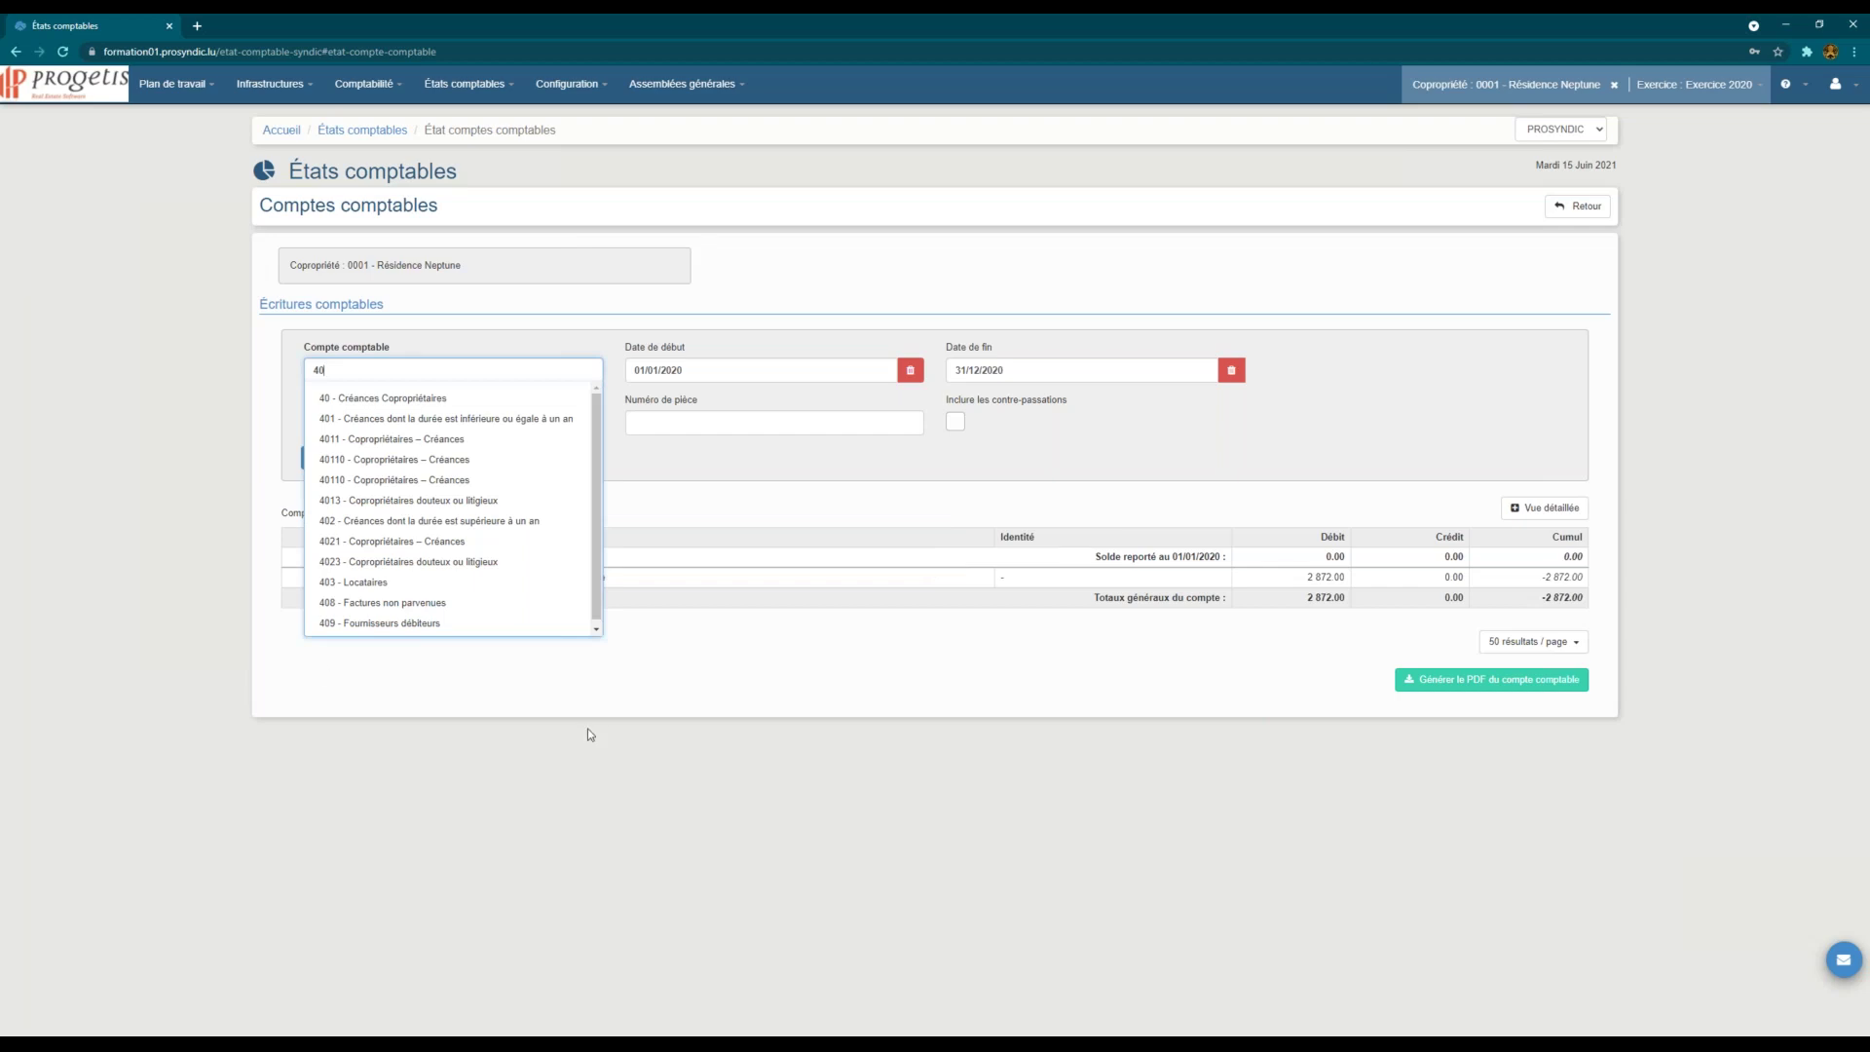
{"action": "left_click", "coordinate": [461, 446]}
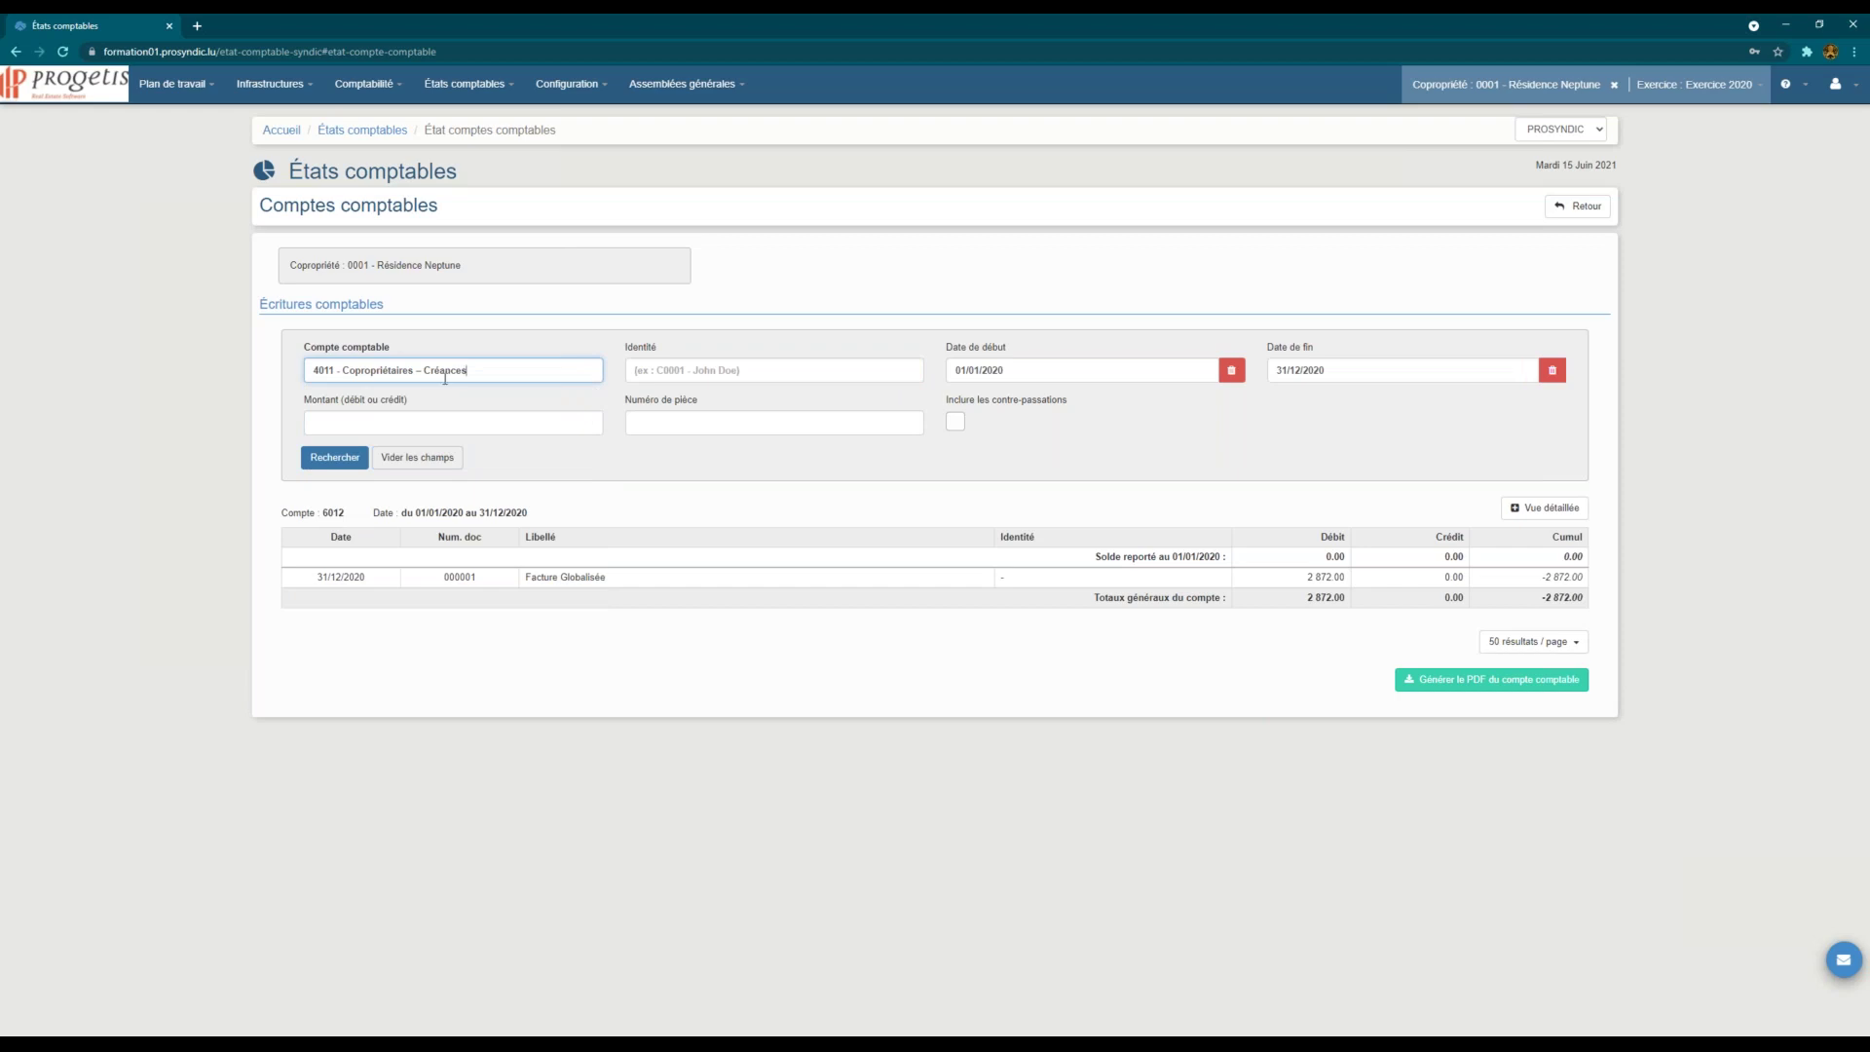
{"action": "left_click", "coordinate": [779, 362]}
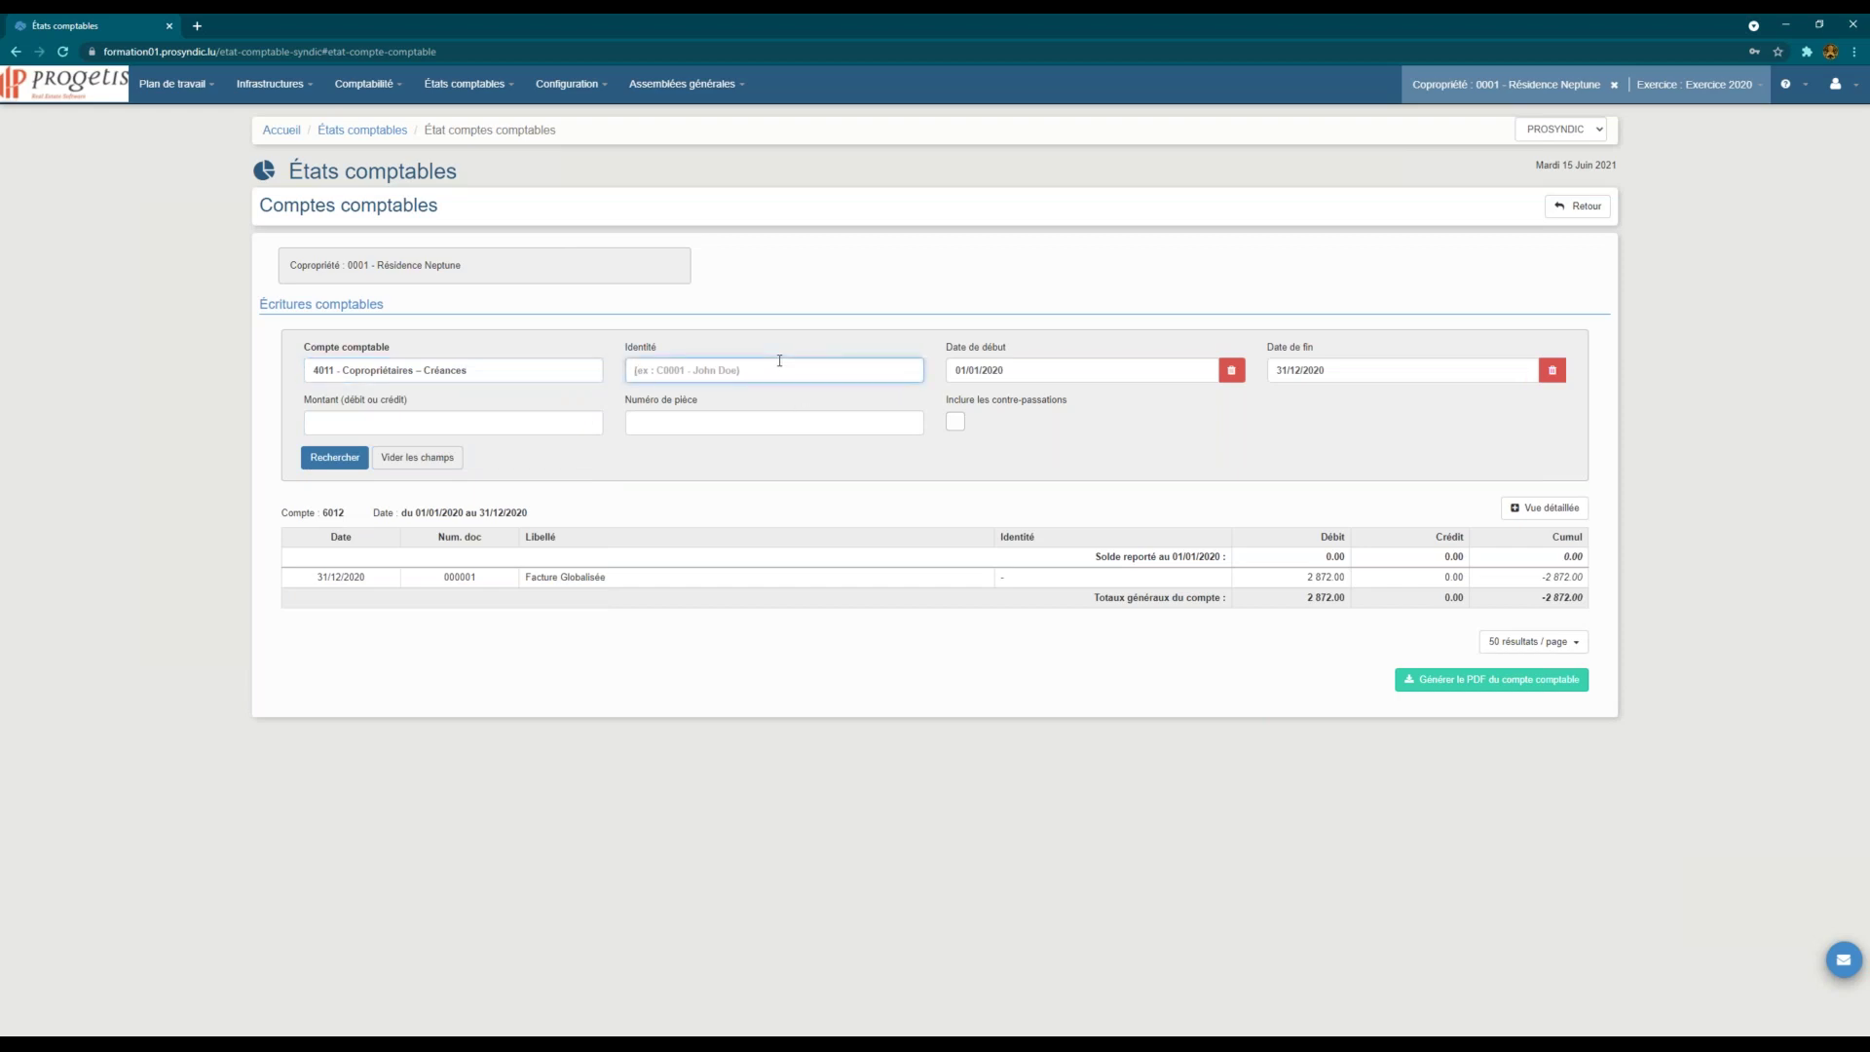
{"action": "type", "text": "c0"}
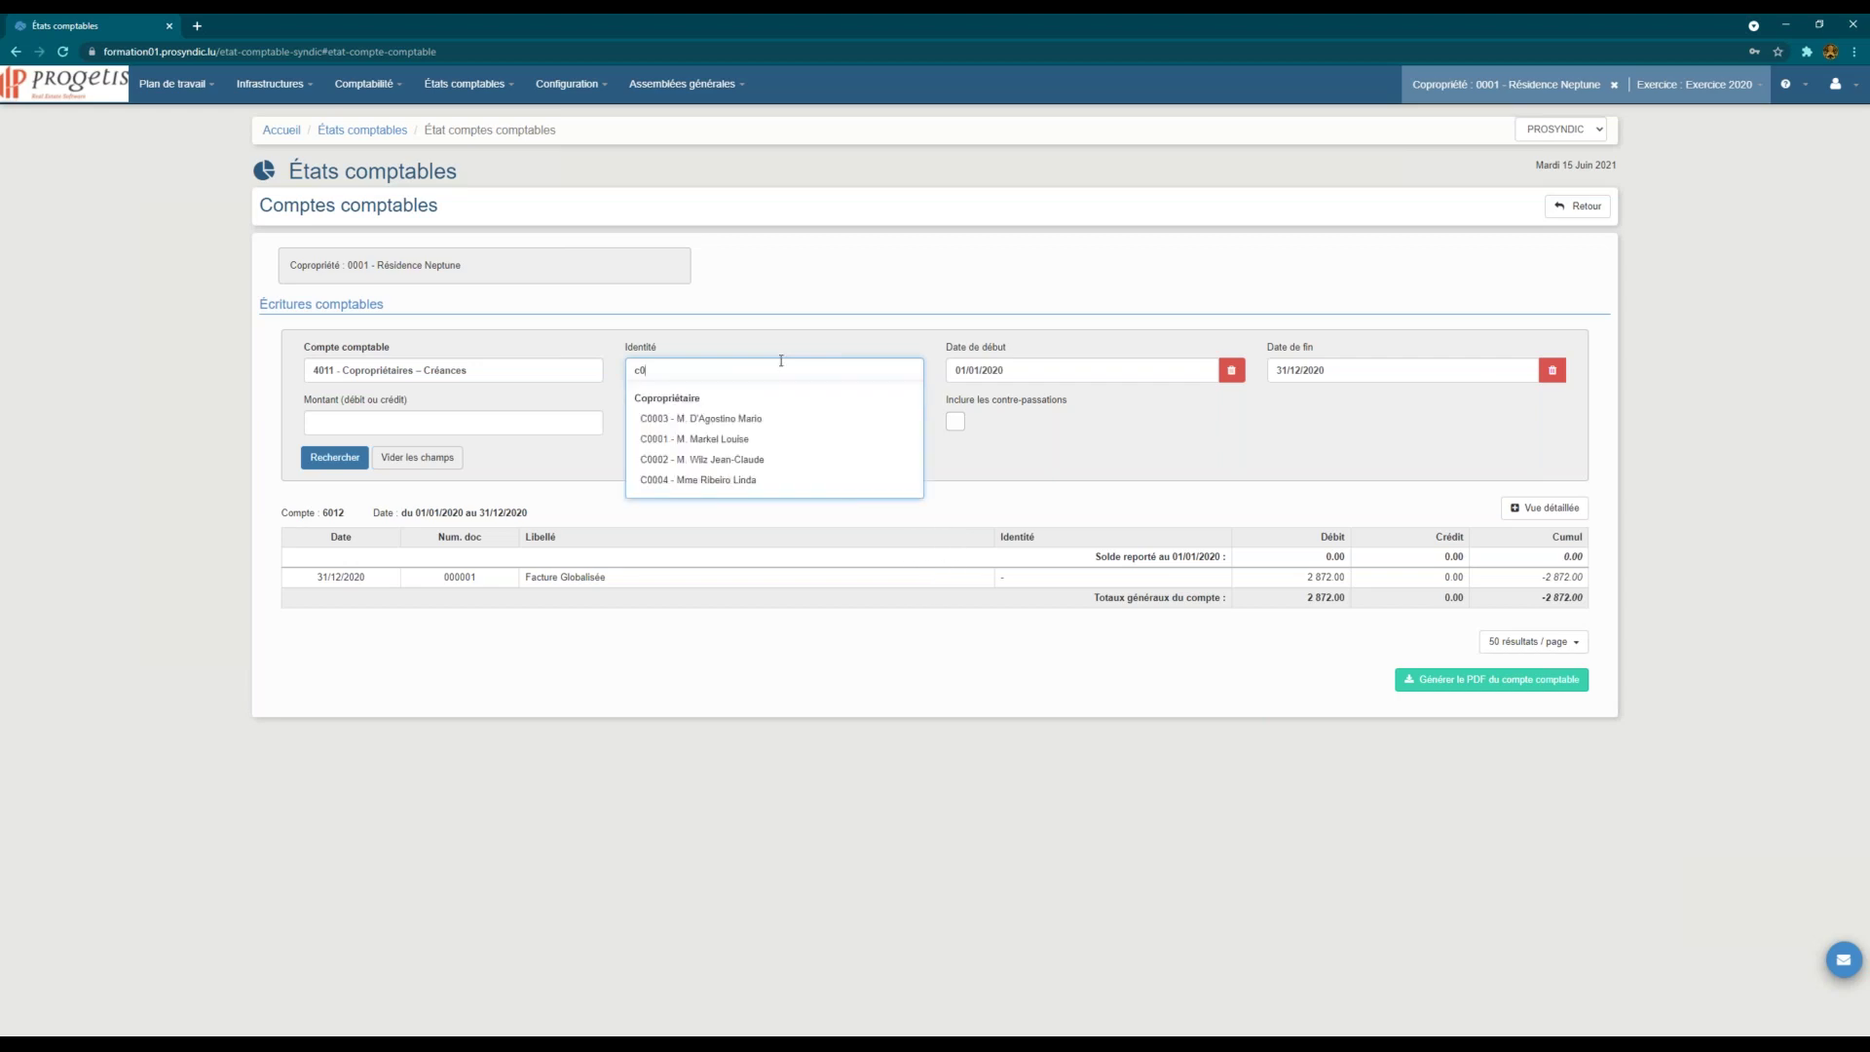
{"action": "left_click", "coordinate": [775, 416]}
{"action": "left_click", "coordinate": [333, 461]}
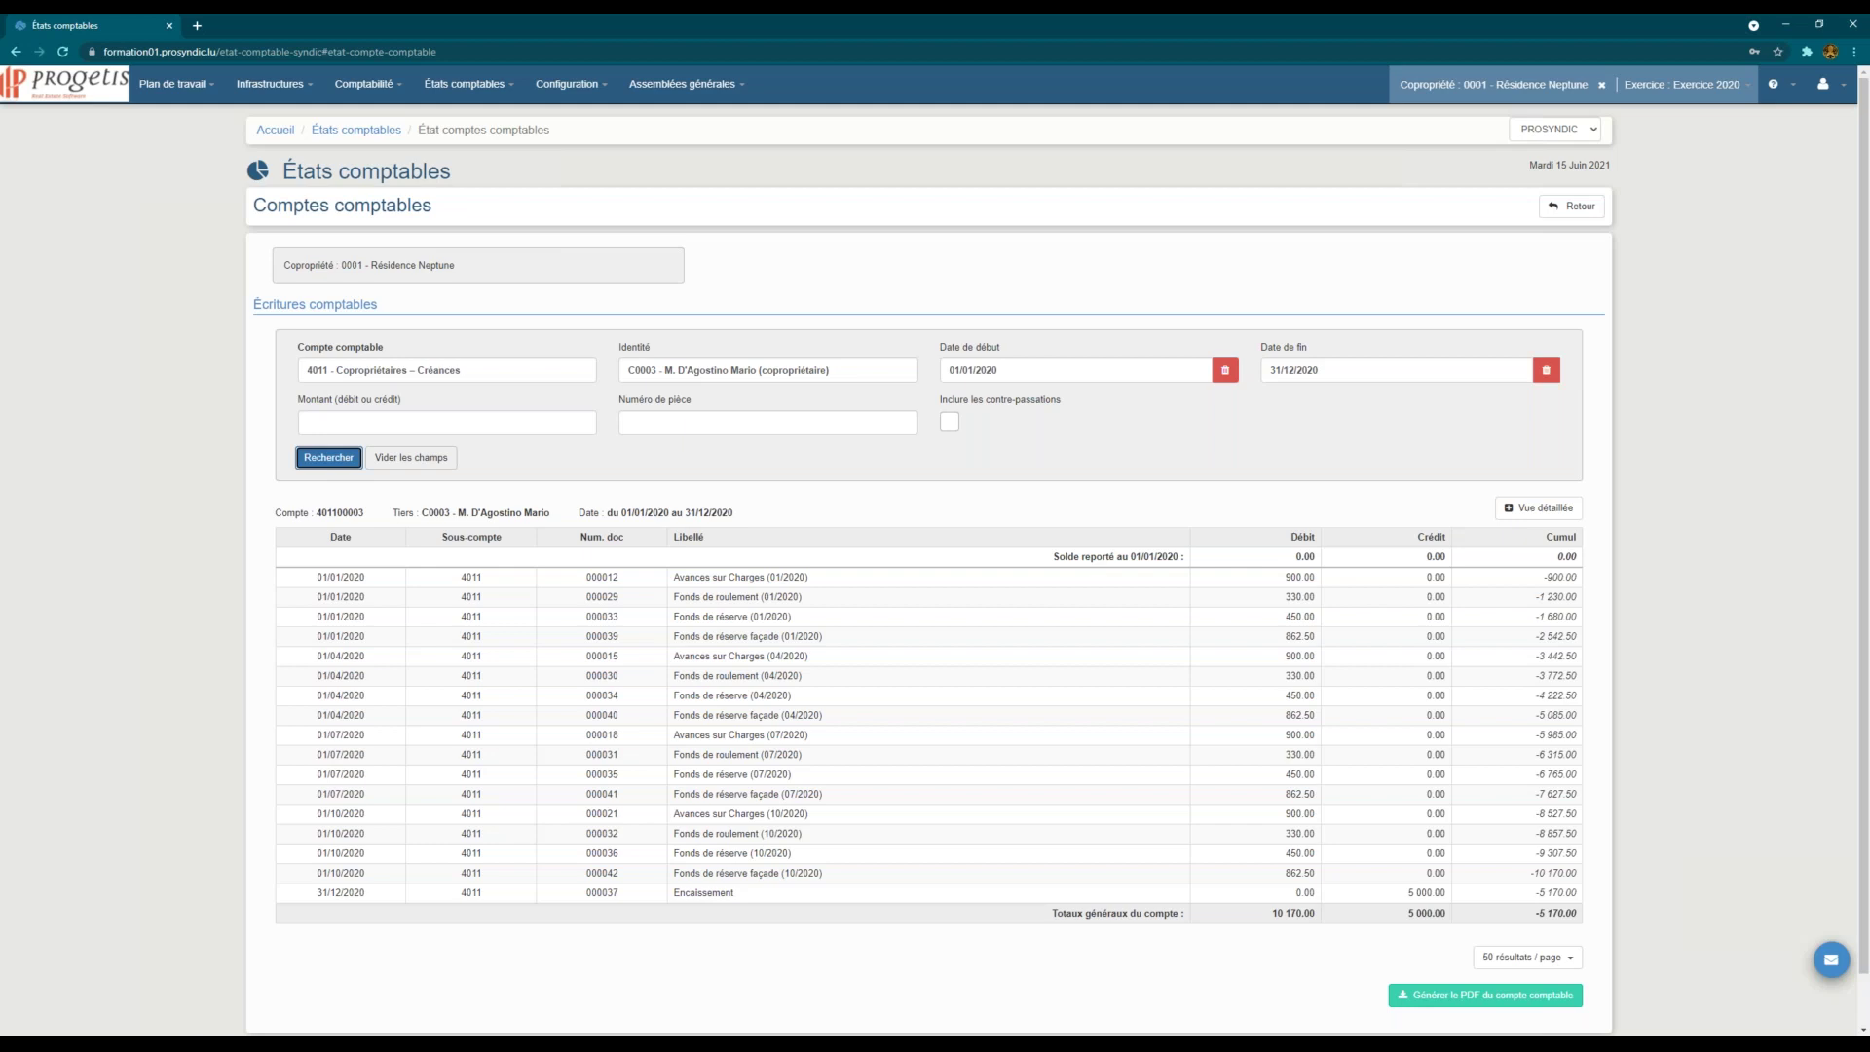
Step: Extend the co-owner's account 4011 search to end date 31/12/2021 and examine the listed entries
{"action": "left_click", "coordinate": [1355, 366]}
{"action": "type", "text": "31/12/2021"}
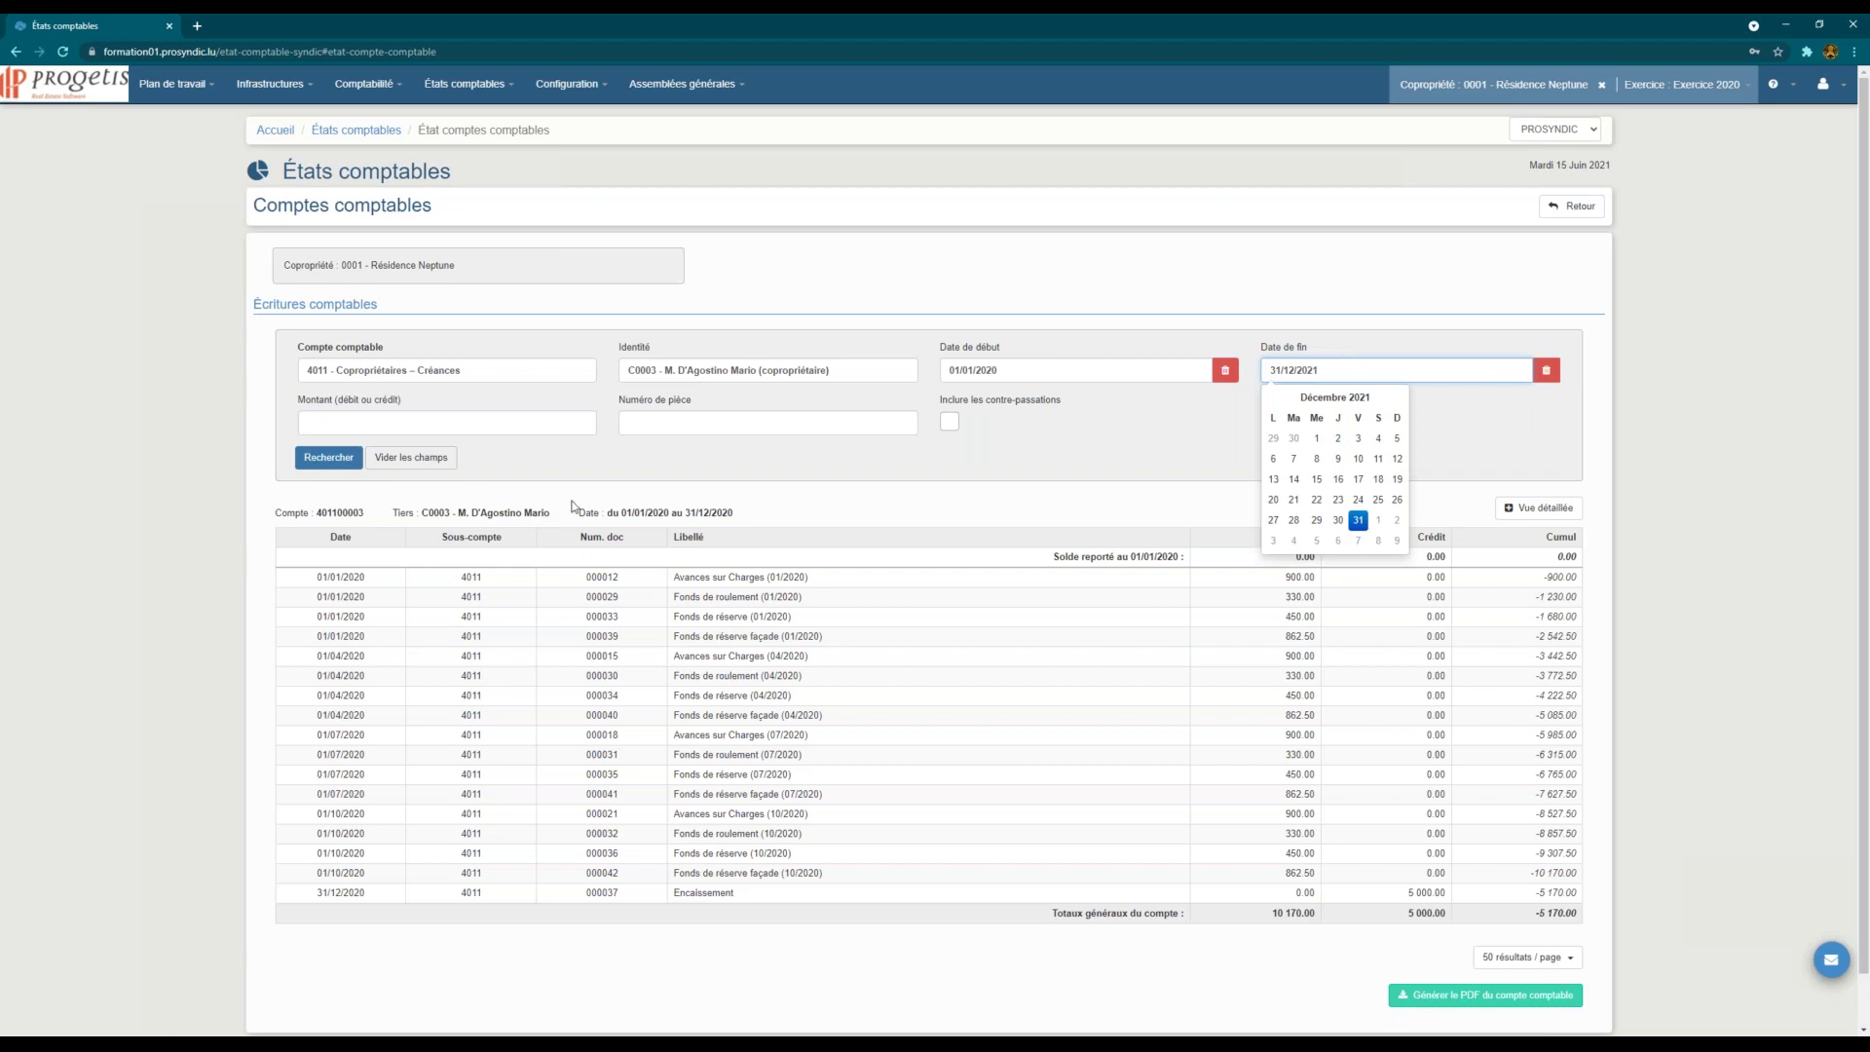
{"action": "left_click", "coordinate": [329, 458]}
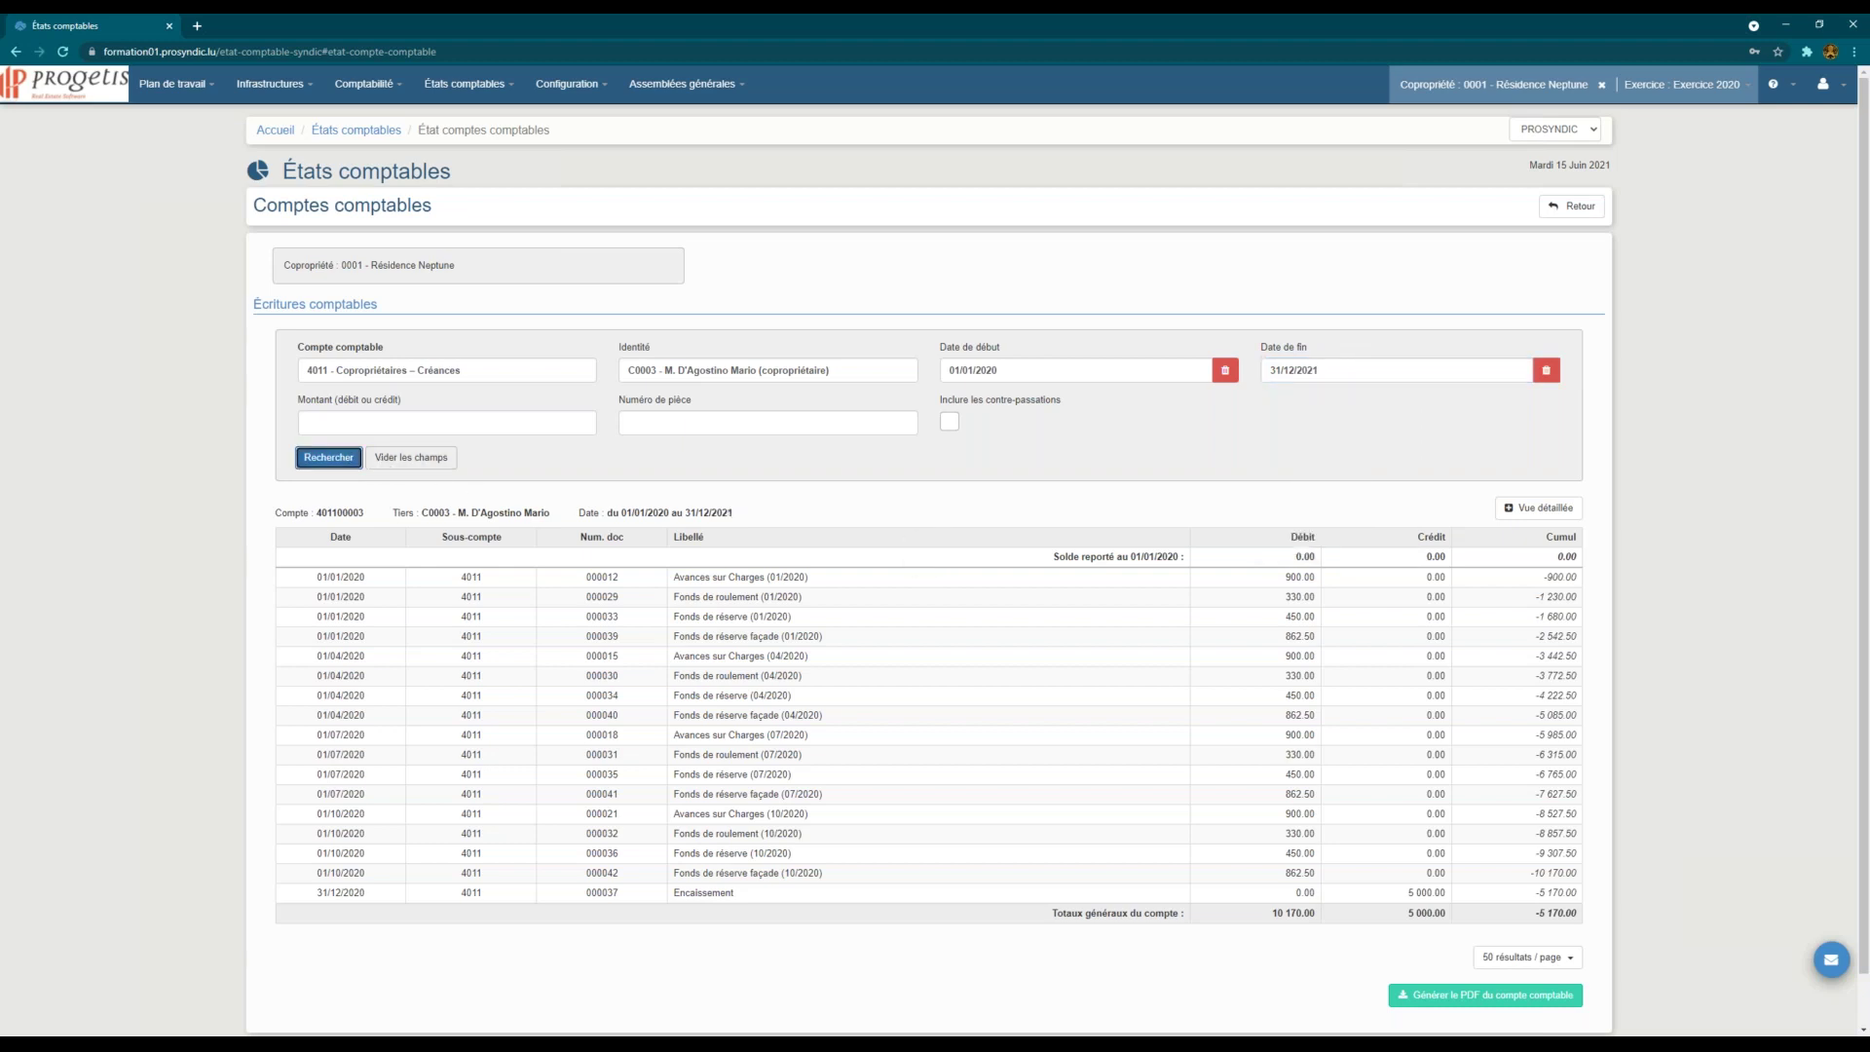
{"action": "scroll", "coordinate": [633, 550], "scroll_direction": "down", "scroll_amount": 1}
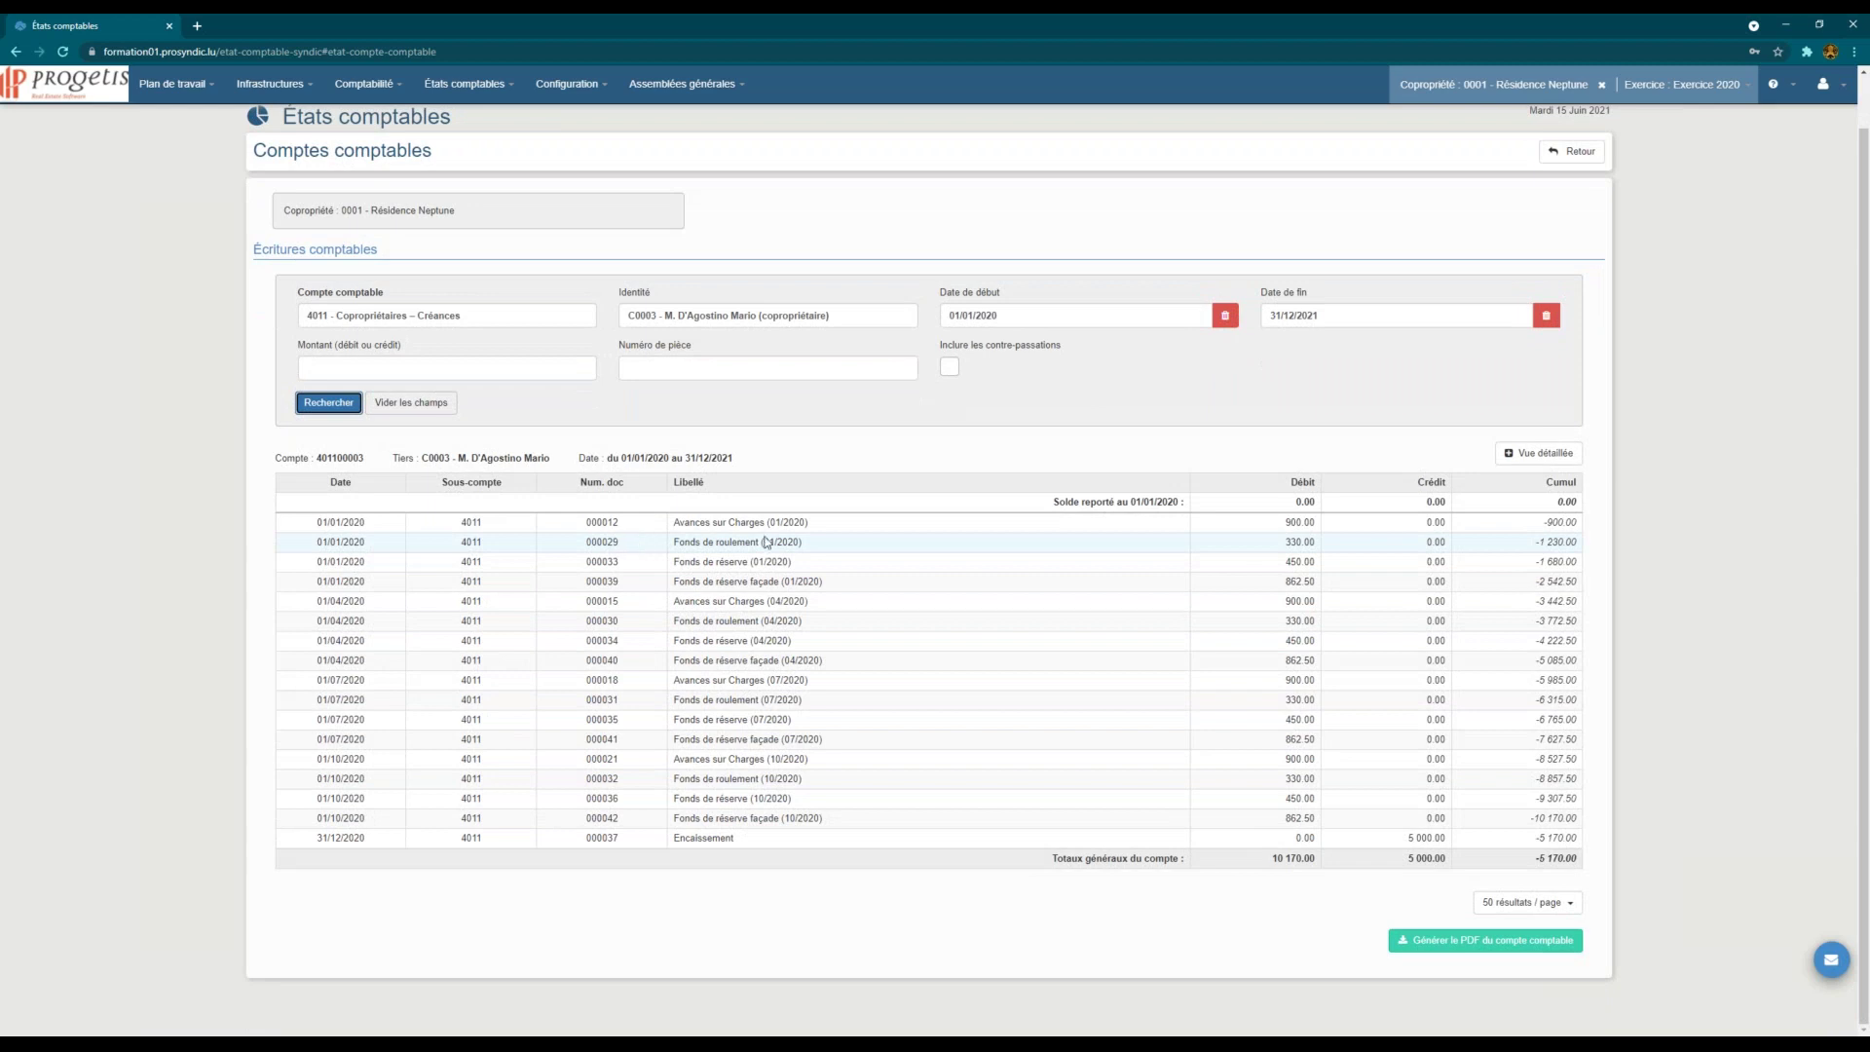
Step: Generate the PDF statement of the co-owner's account 4011, preview it, and close the preview
{"action": "left_click", "coordinate": [1489, 940]}
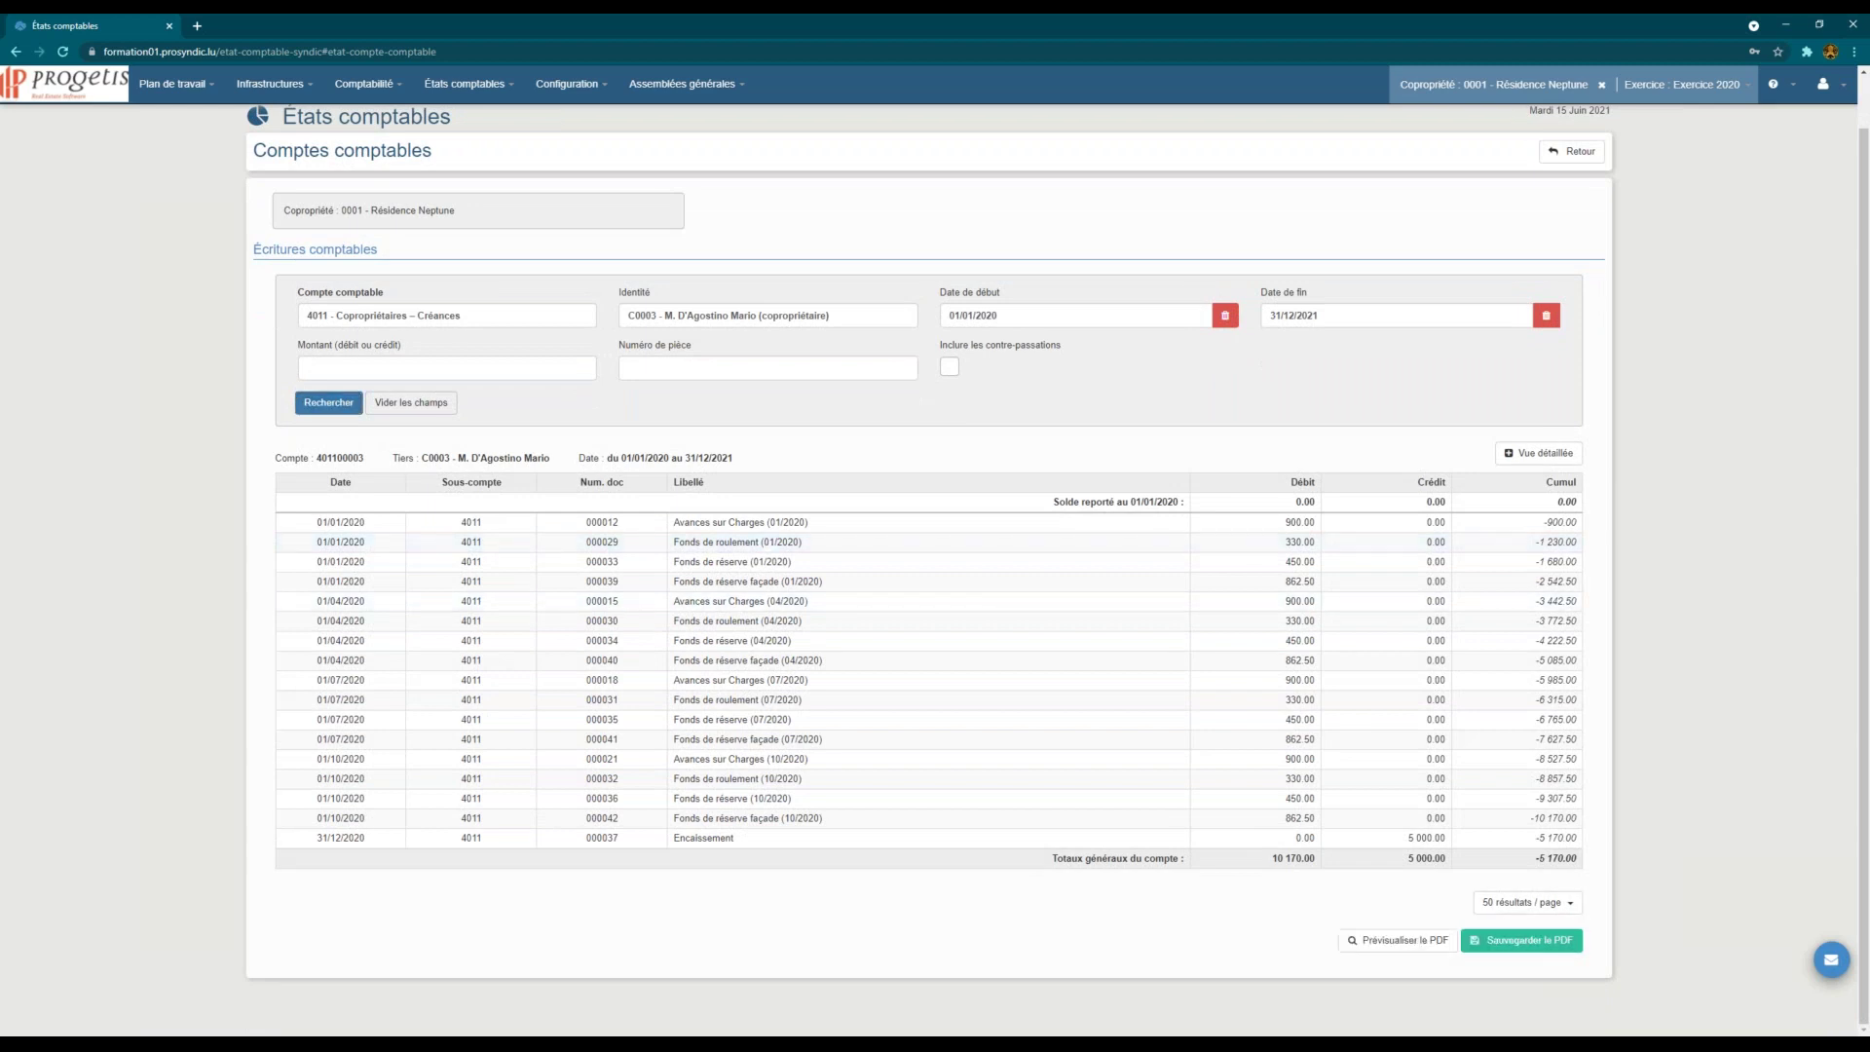
{"action": "left_click", "coordinate": [1402, 941]}
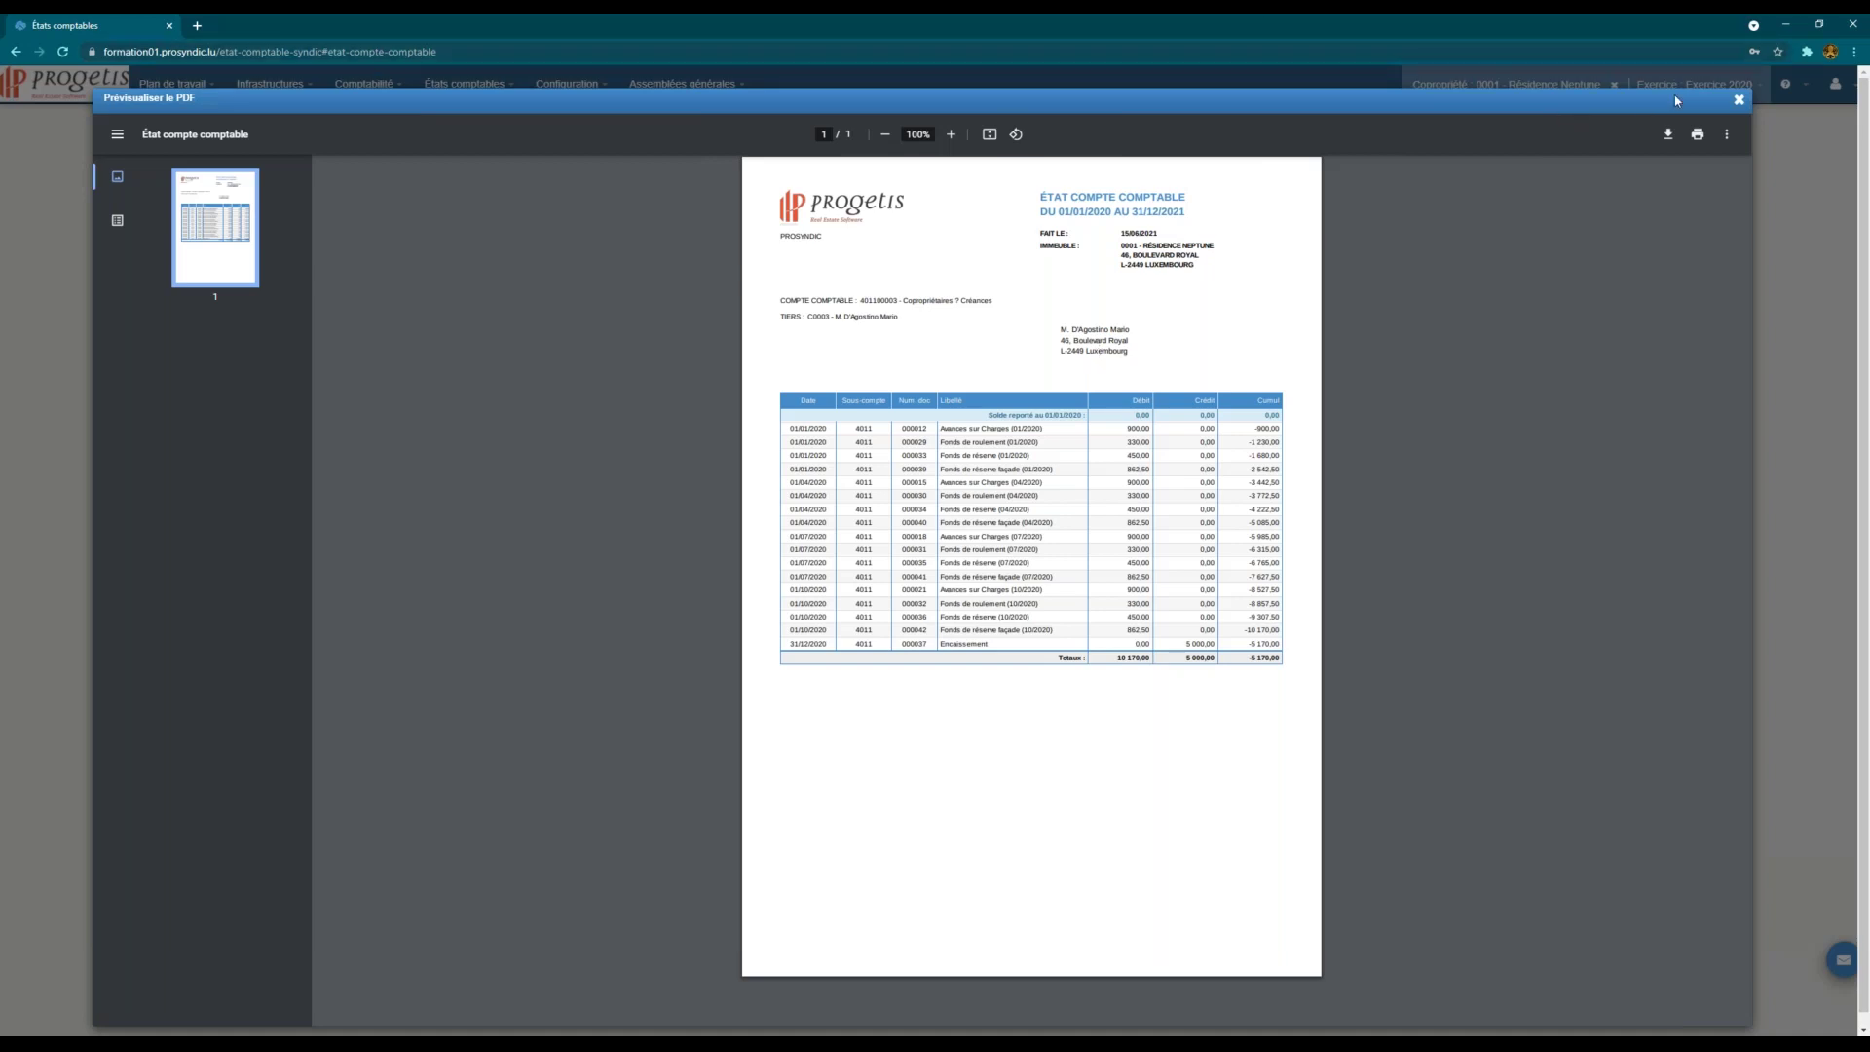
{"action": "left_click", "coordinate": [1738, 99]}
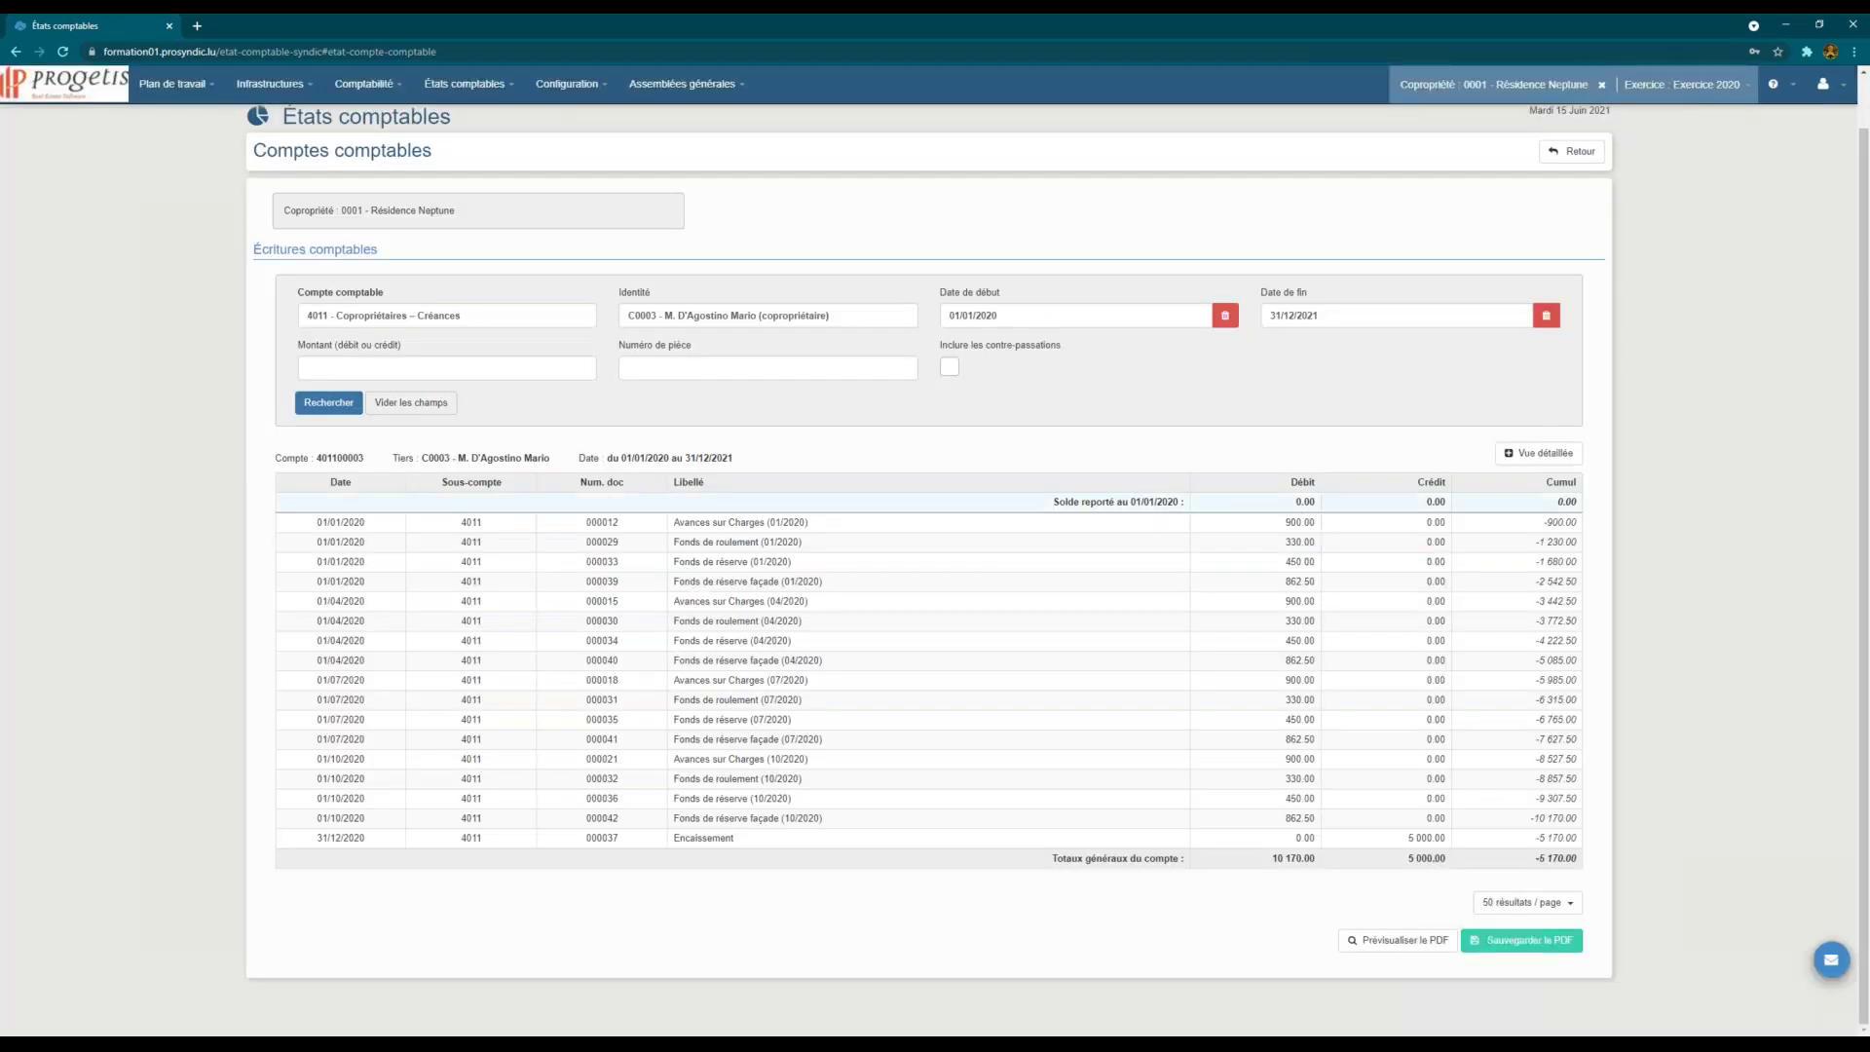
Step: Open the third listed co-owner's record from the co-owners list and examine the account situation at 31/12/2020
{"action": "left_click", "coordinate": [270, 83]}
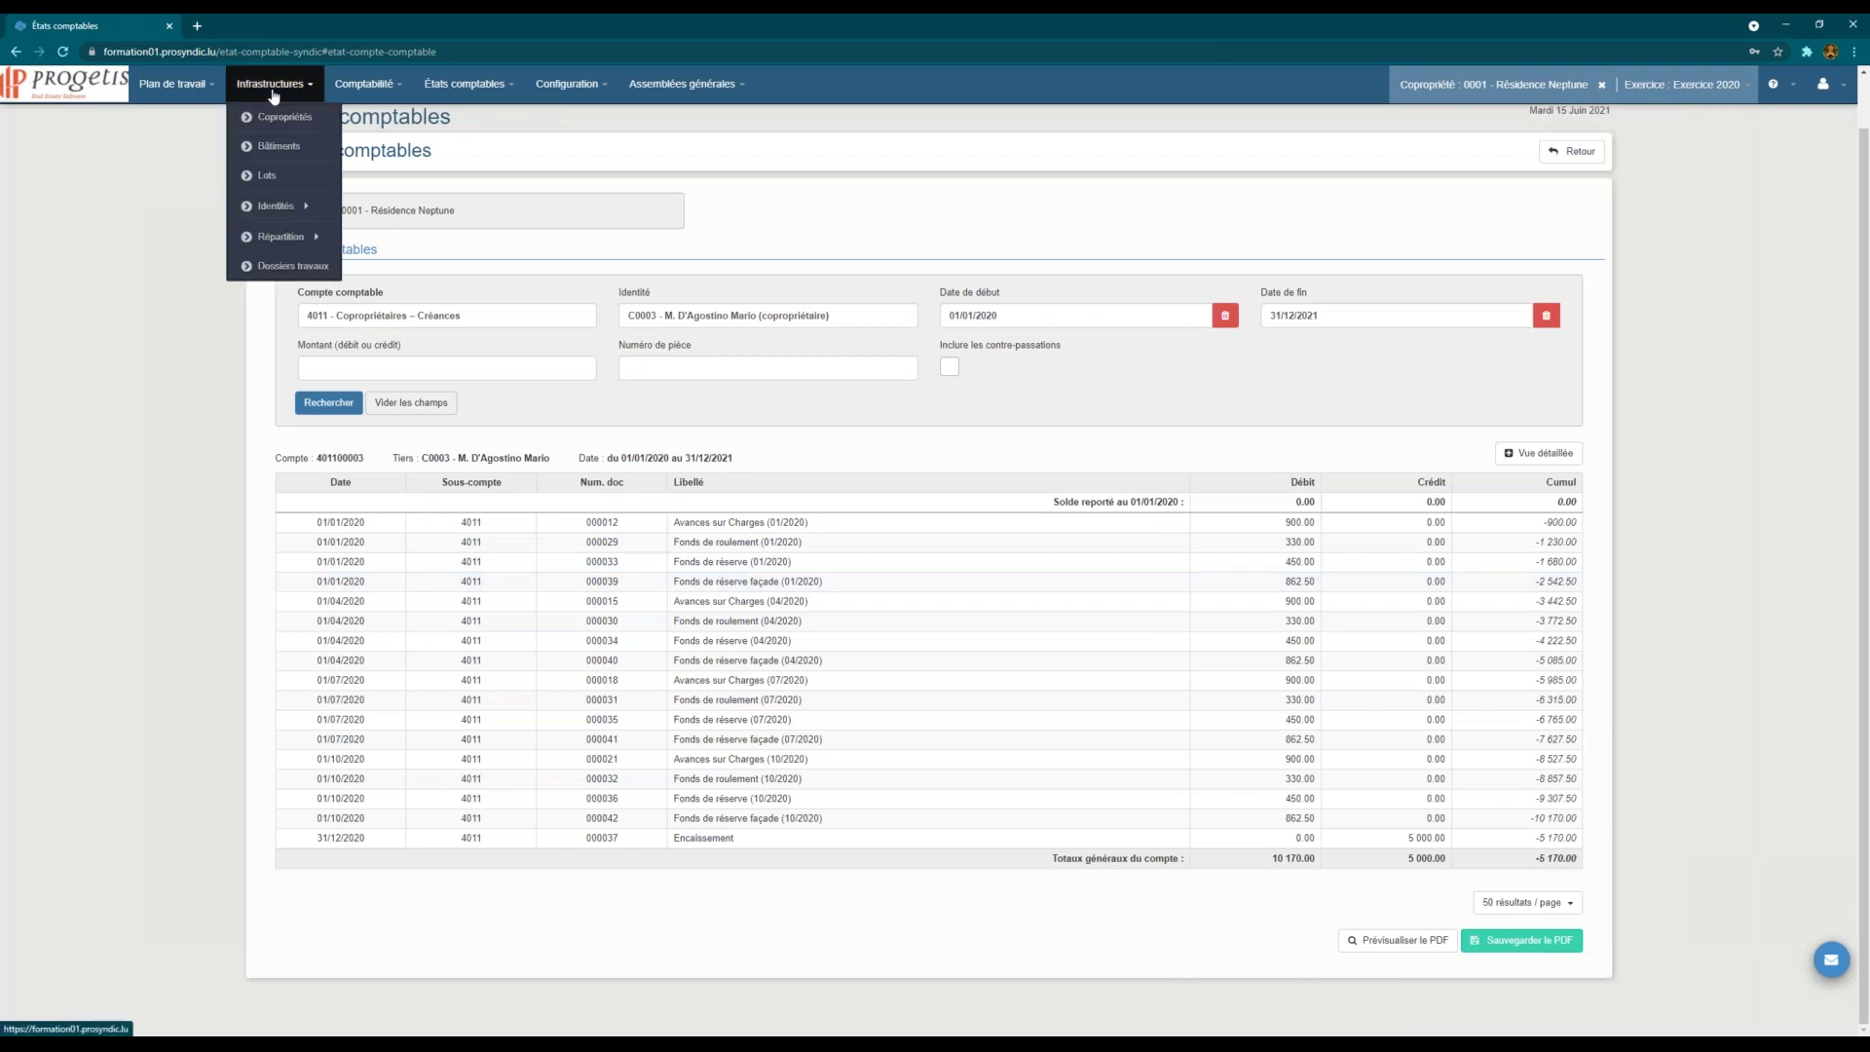
{"action": "mouse_move", "coordinate": [288, 207]}
{"action": "left_click", "coordinate": [379, 210]}
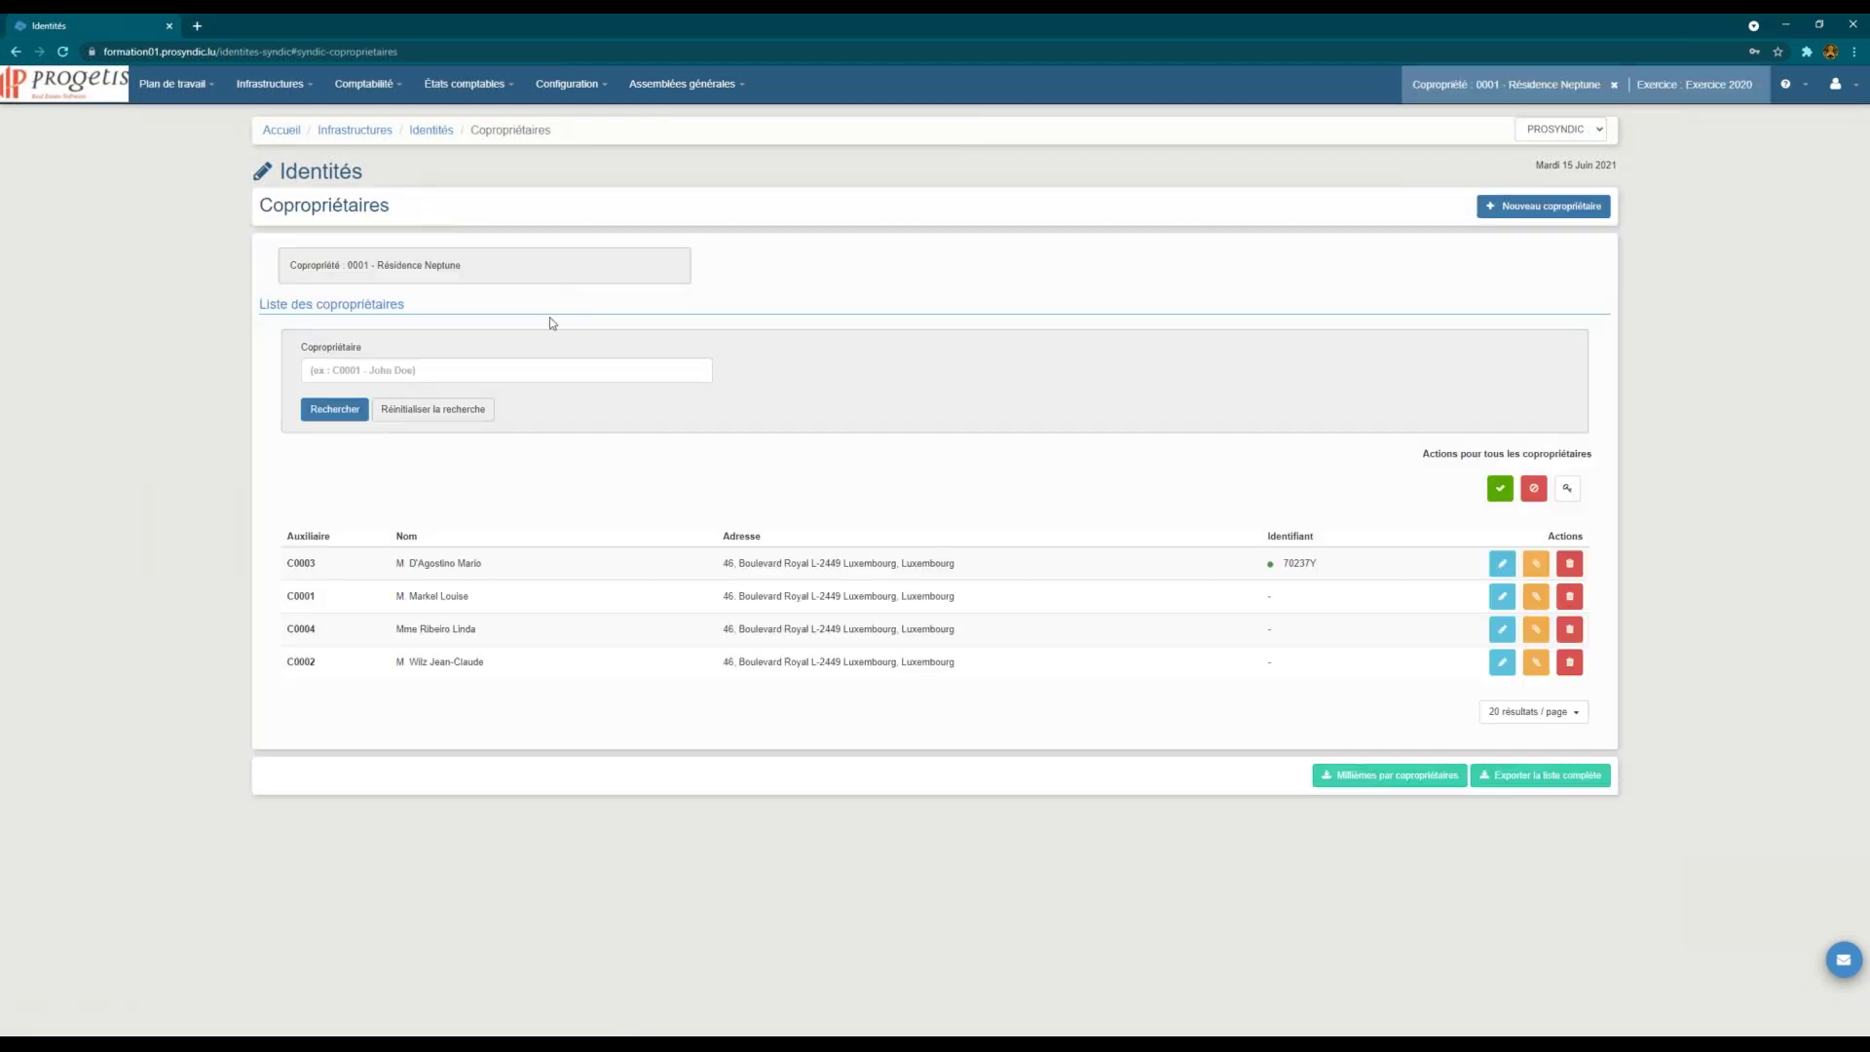
{"action": "left_click", "coordinate": [1502, 629]}
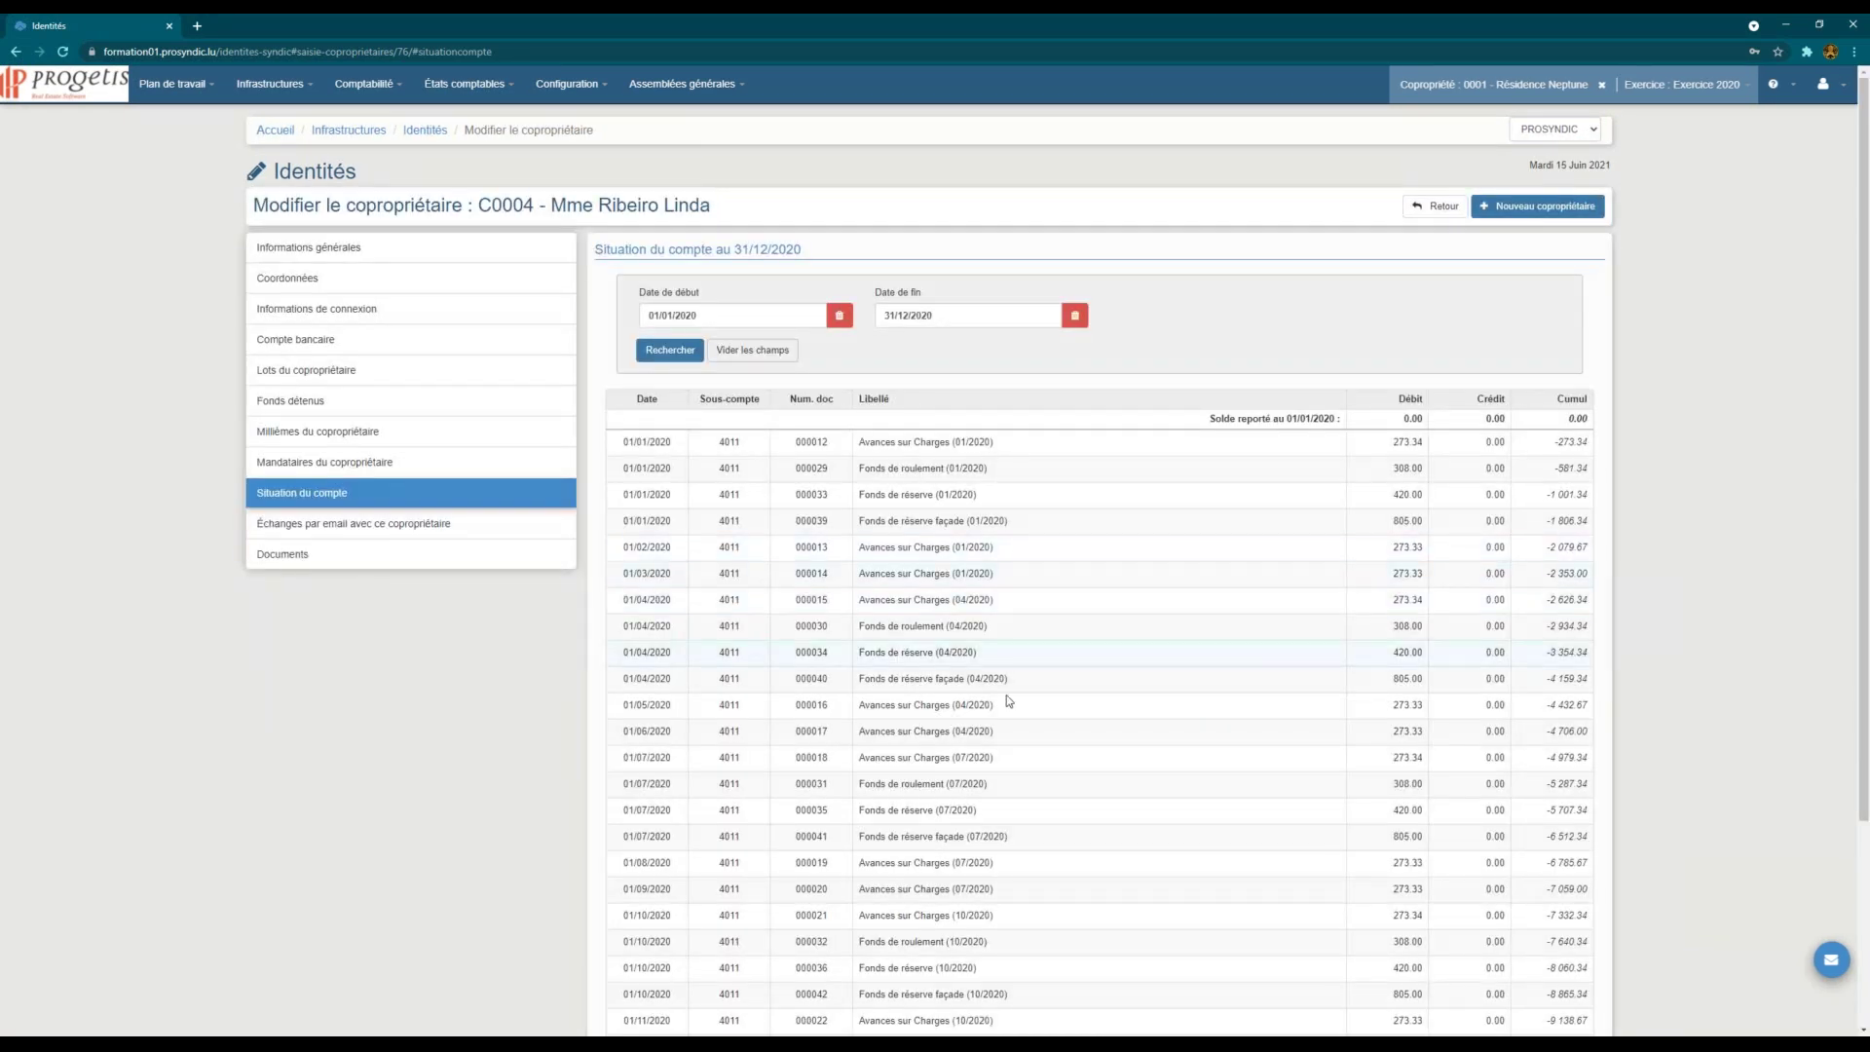
{"action": "scroll", "coordinate": [1008, 701], "scroll_direction": "down", "scroll_amount": 1}
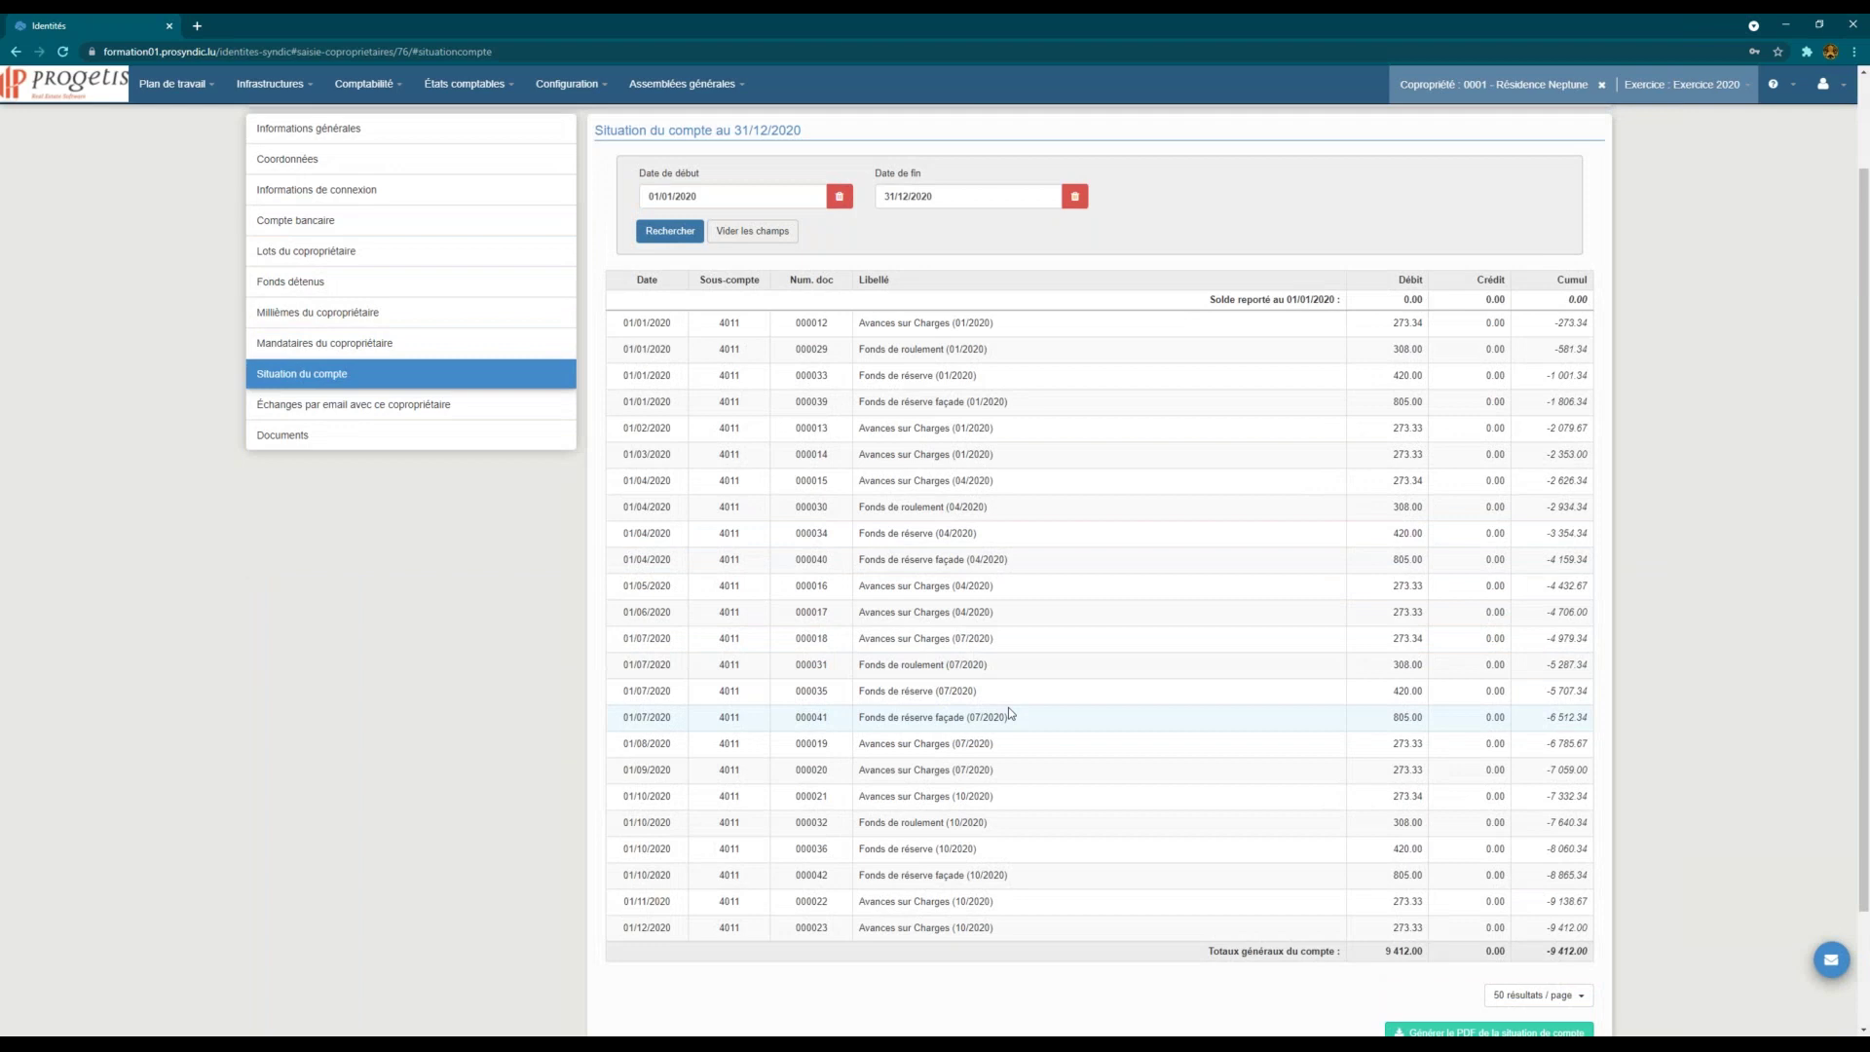
{"action": "scroll", "coordinate": [1064, 697], "scroll_direction": "down", "scroll_amount": 2}
Step: Generate the PDF of this co-owner's account situation, preview it, and close the preview
{"action": "left_click", "coordinate": [1442, 885]}
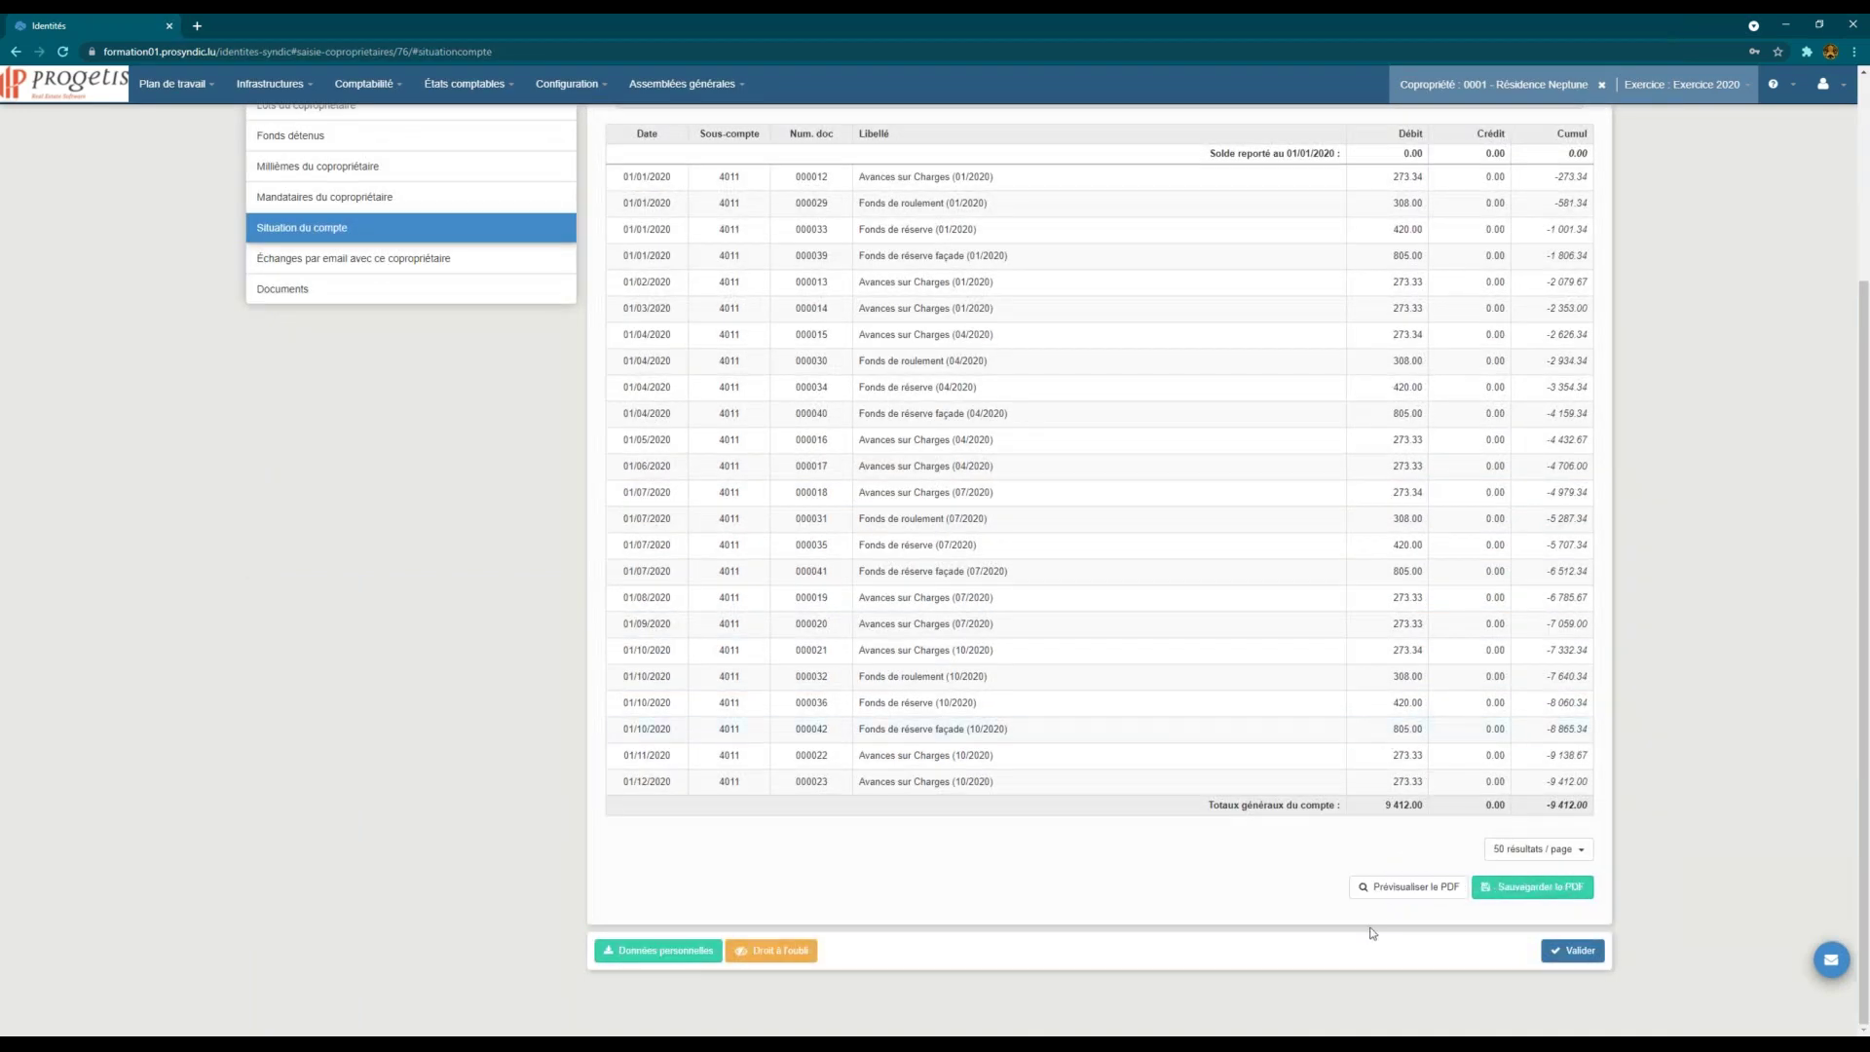
{"action": "left_click", "coordinate": [1409, 887]}
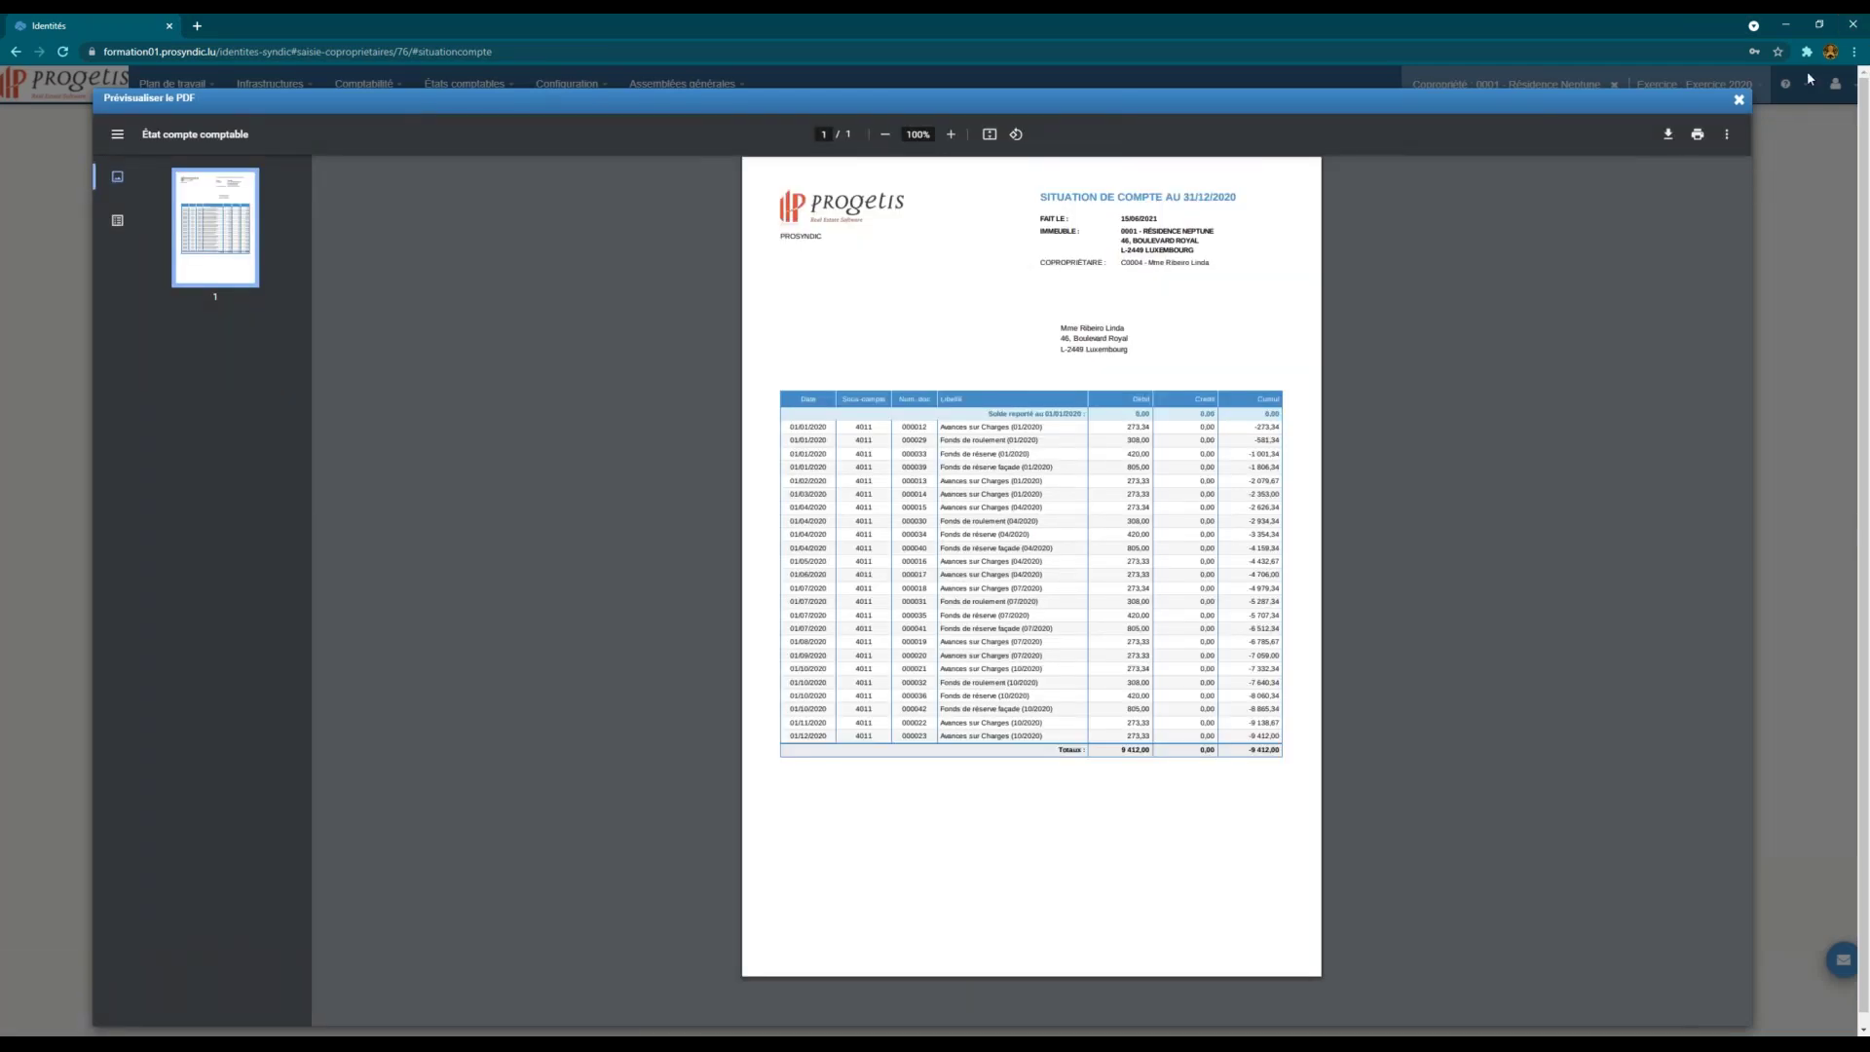
{"action": "left_click", "coordinate": [1738, 99]}
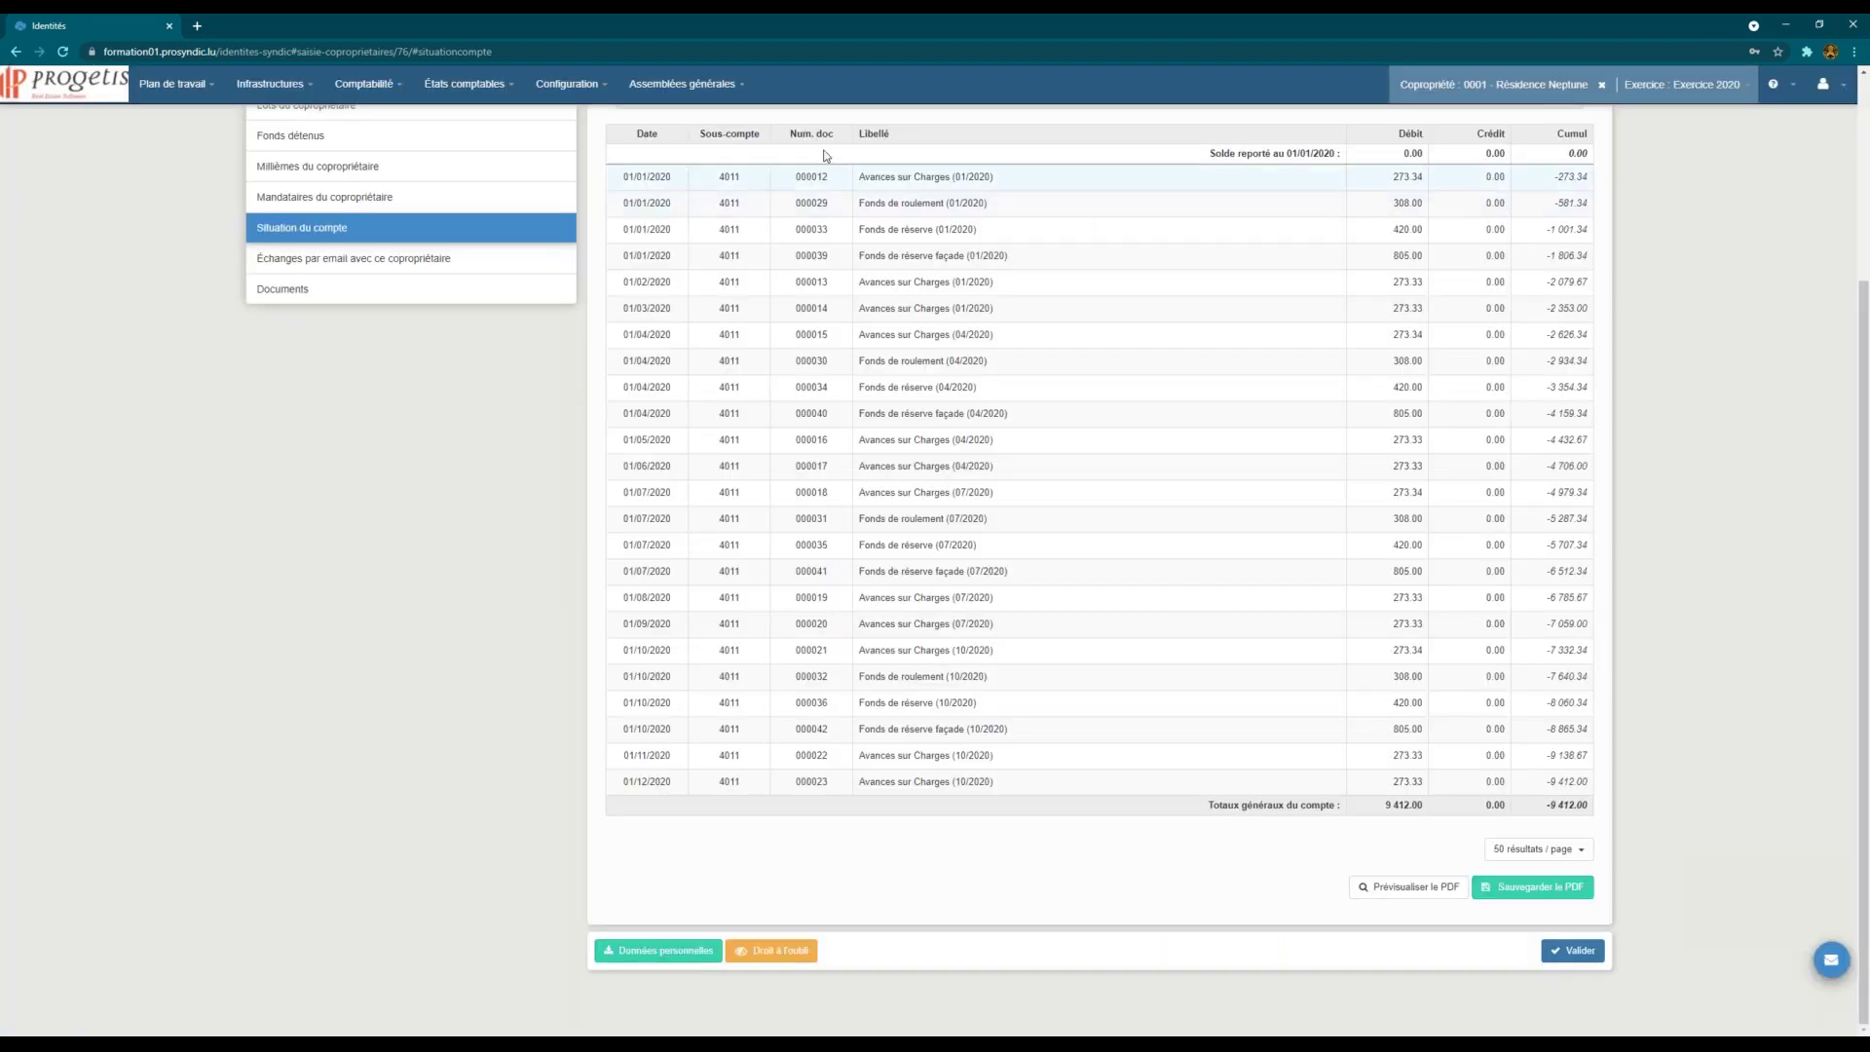
Step: Open the Comptes comptables report and choose account 4011 - Copropriétaires – Créances for the entry search
{"action": "left_click", "coordinate": [465, 88]}
{"action": "left_click", "coordinate": [469, 115]}
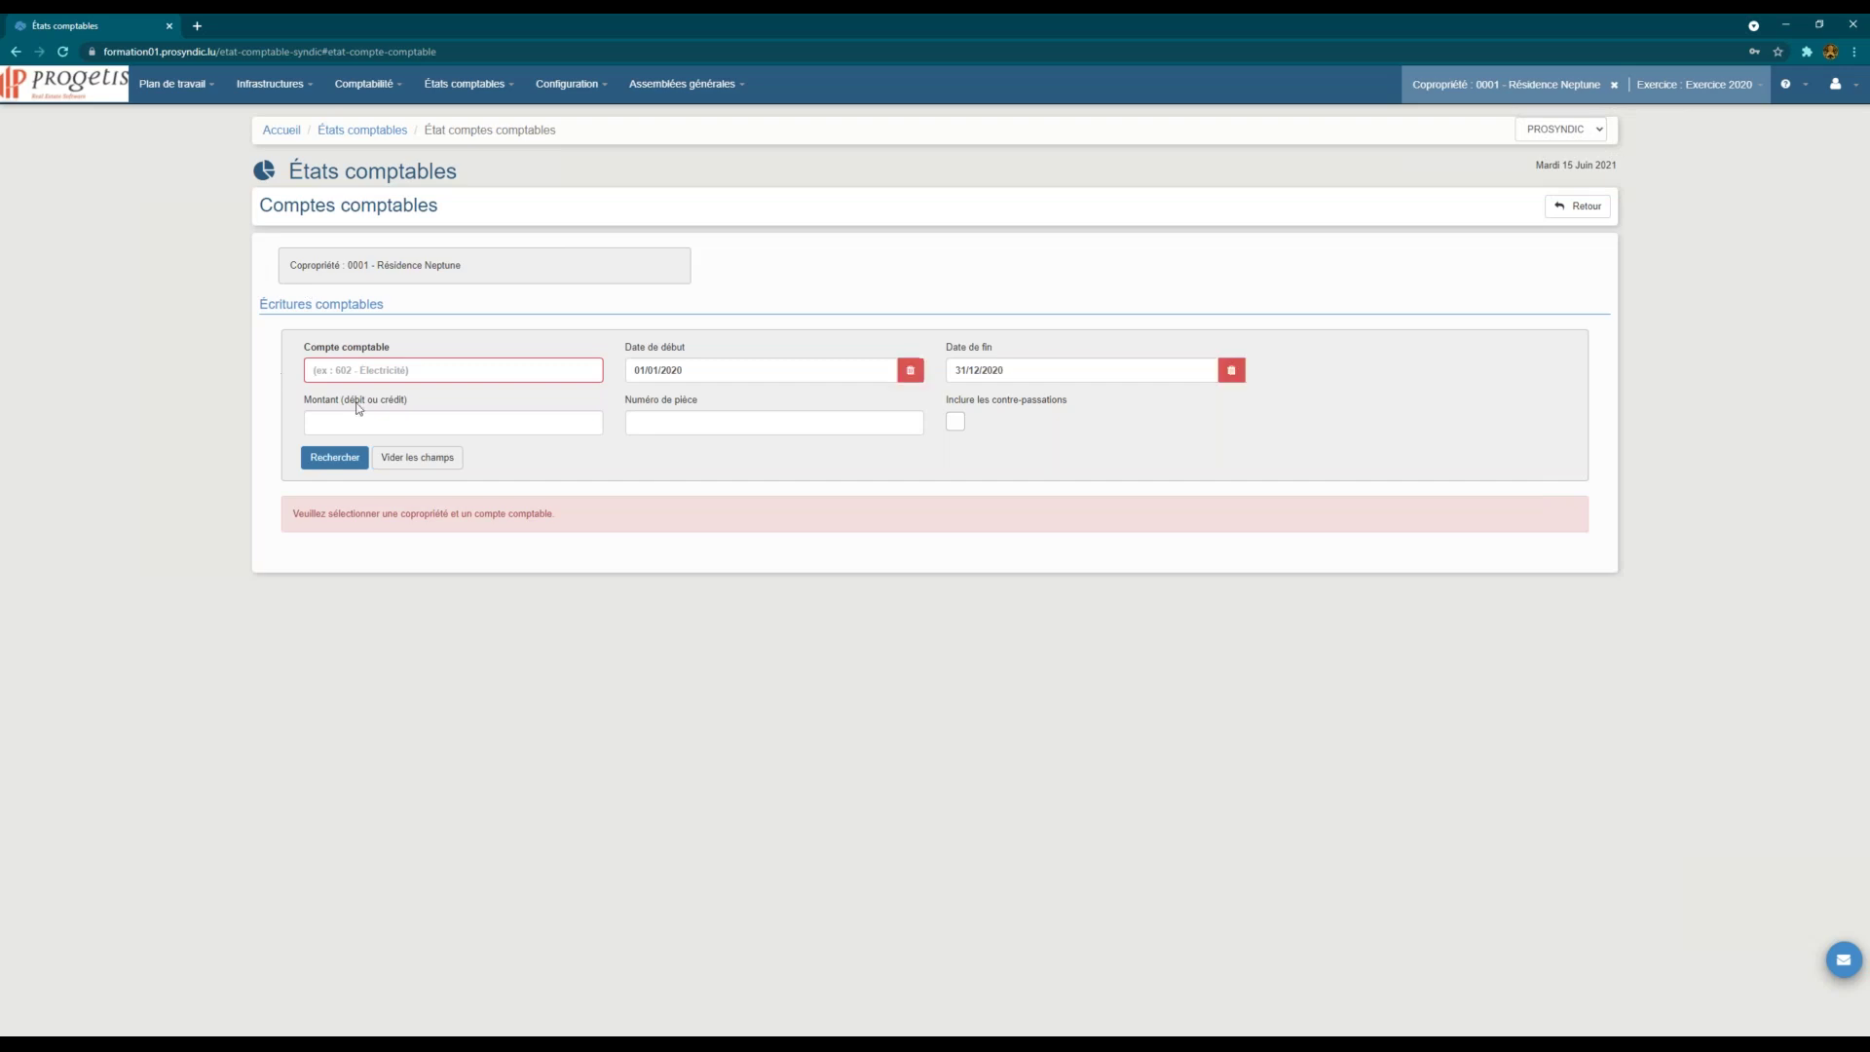
{"action": "left_click", "coordinate": [455, 366]}
{"action": "type", "text": "40"}
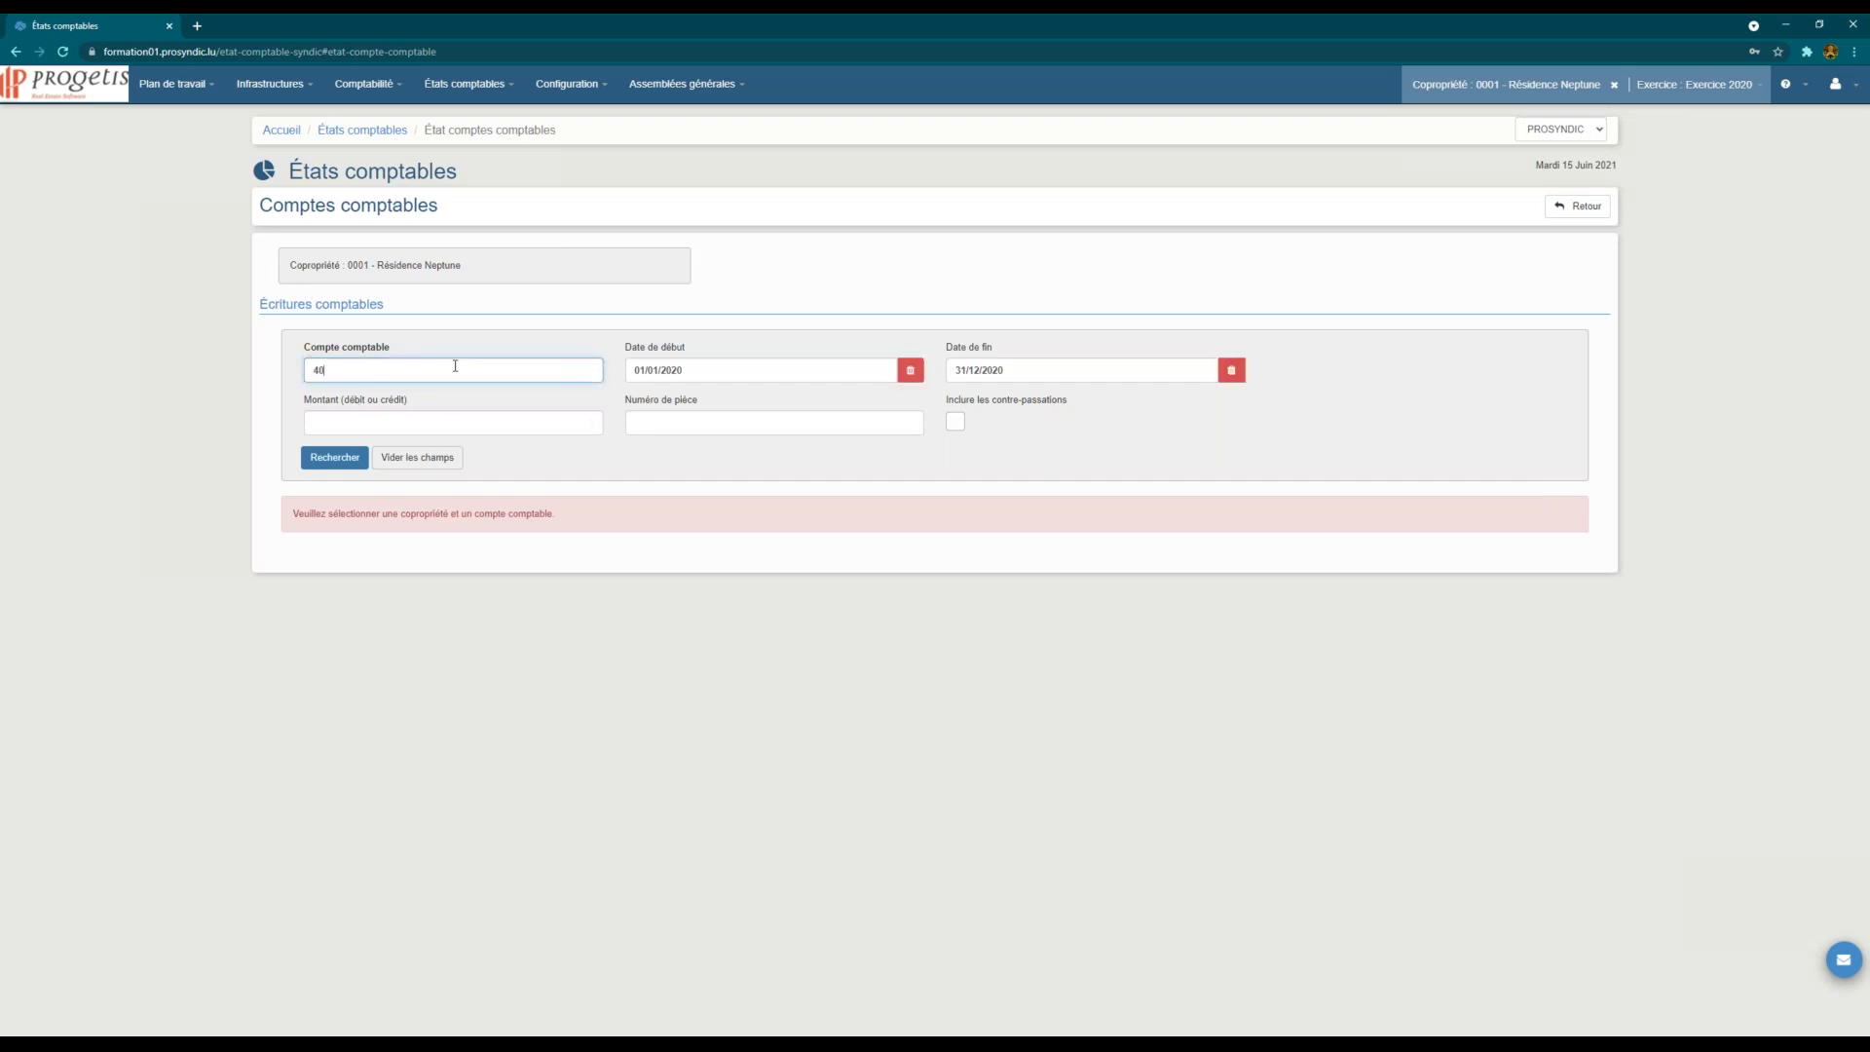
{"action": "key", "text": "Down"}
{"action": "key", "text": "Down"}
{"action": "key", "text": "Down"}
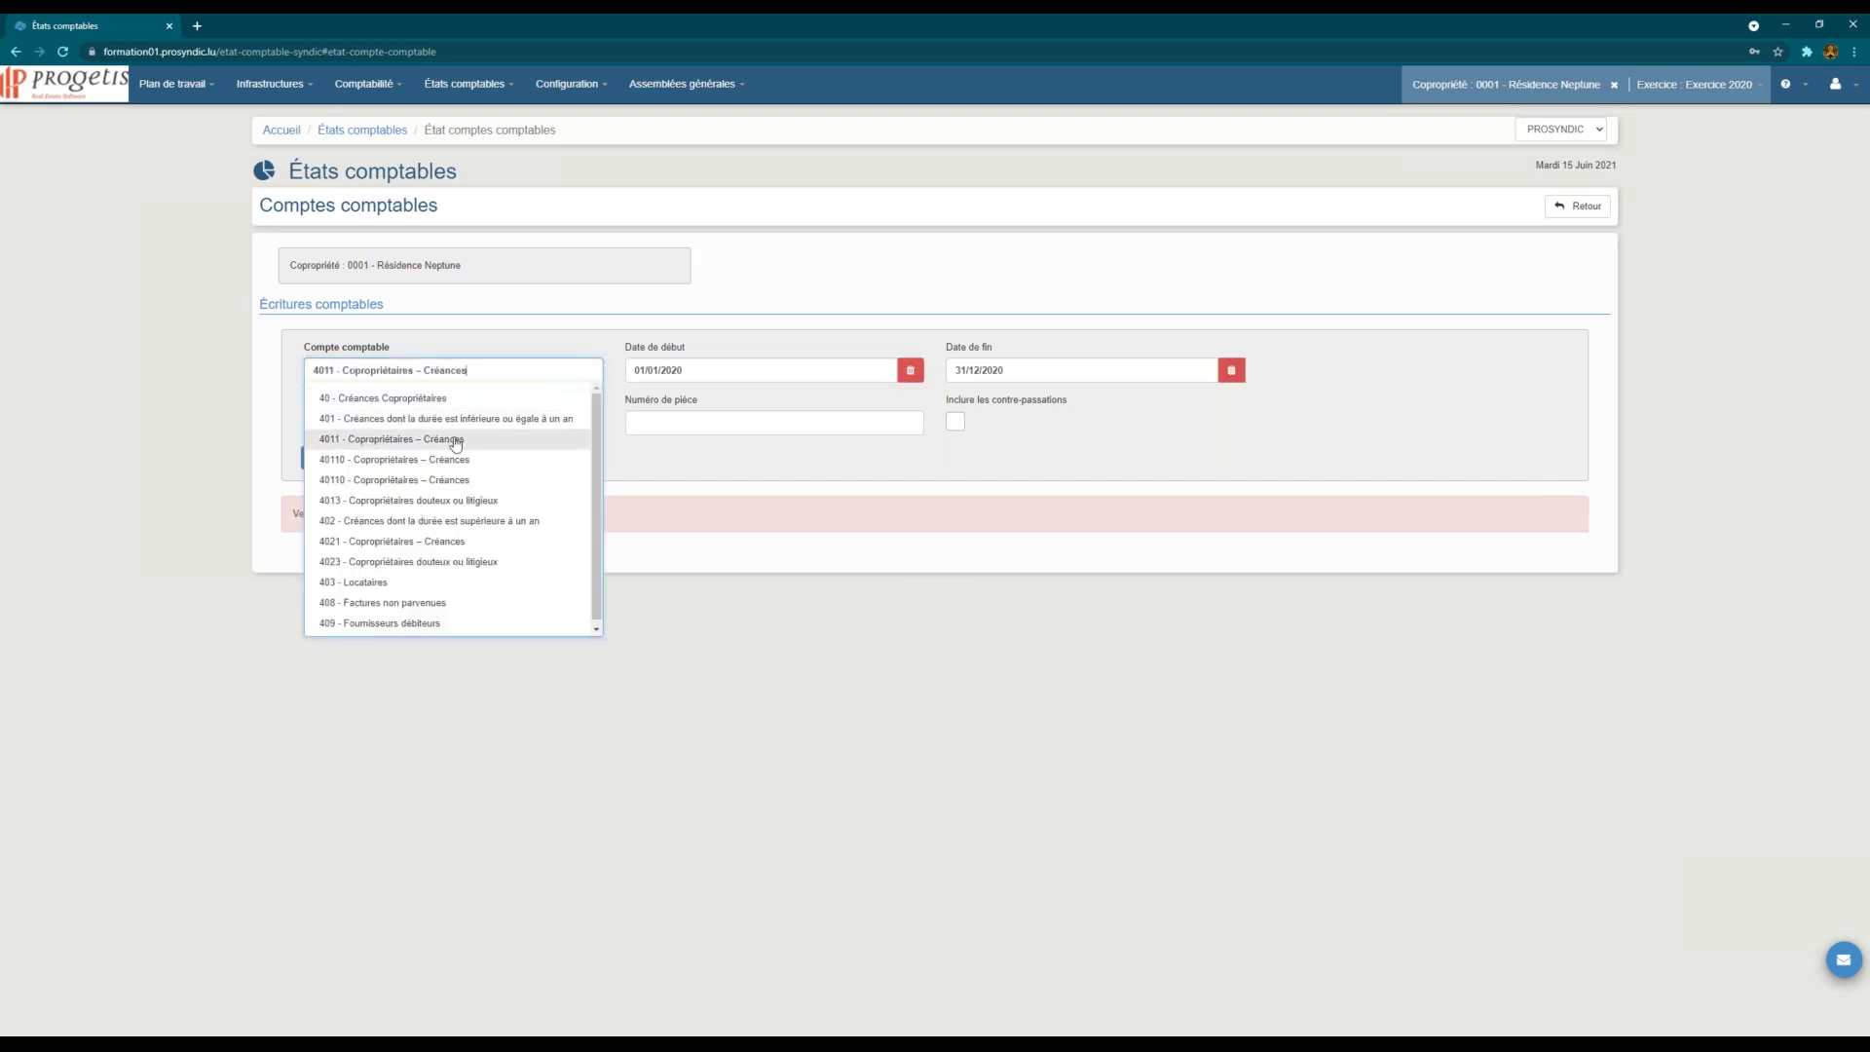
{"action": "key", "text": "Return"}
Step: Select the first listed co-owner as the identity and search the entries from 01/01/2020 to 31/12/2020
{"action": "left_click", "coordinate": [808, 365]}
{"action": "type", "text": "c0"}
{"action": "key", "text": "Down"}
{"action": "key", "text": "Return"}
{"action": "left_click", "coordinate": [335, 458]}
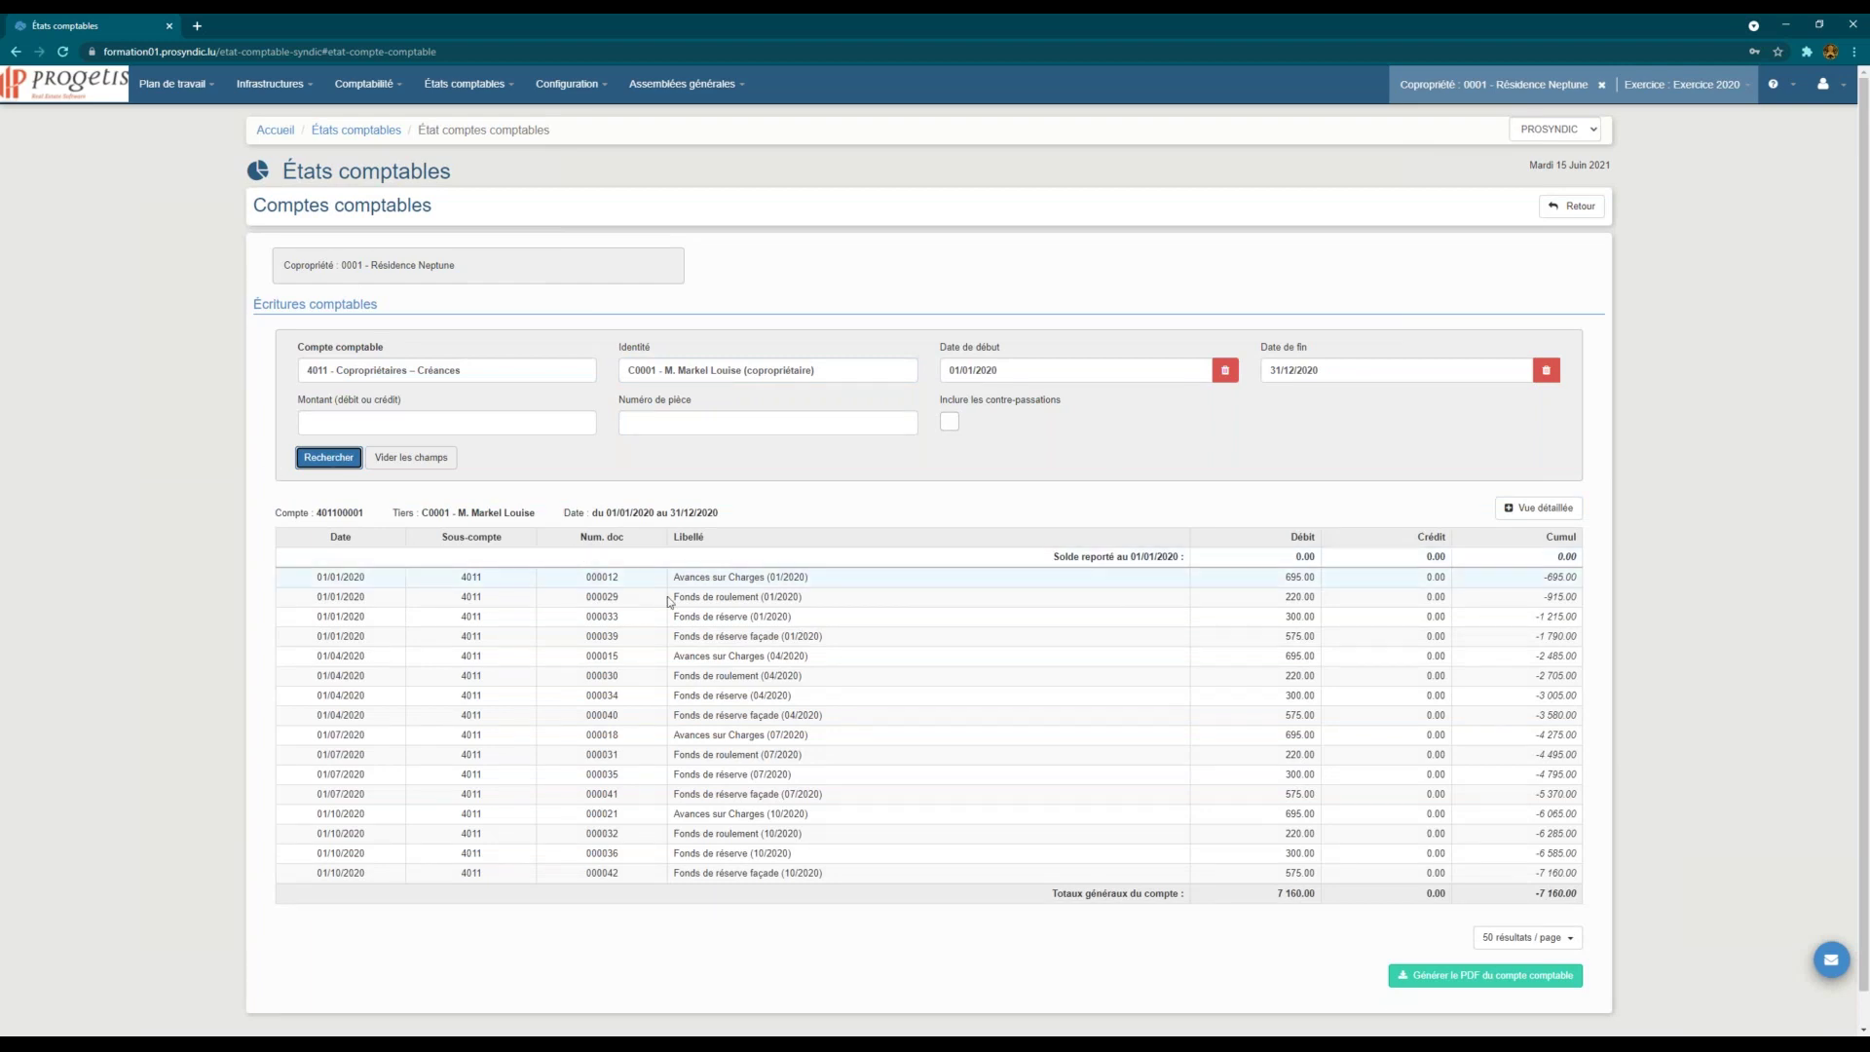
Step: Switch the co-owner's account 4011 entries to the detailed view and examine the journal, reference and lettering columns
{"action": "scroll", "coordinate": [670, 601], "scroll_direction": "down", "scroll_amount": 1}
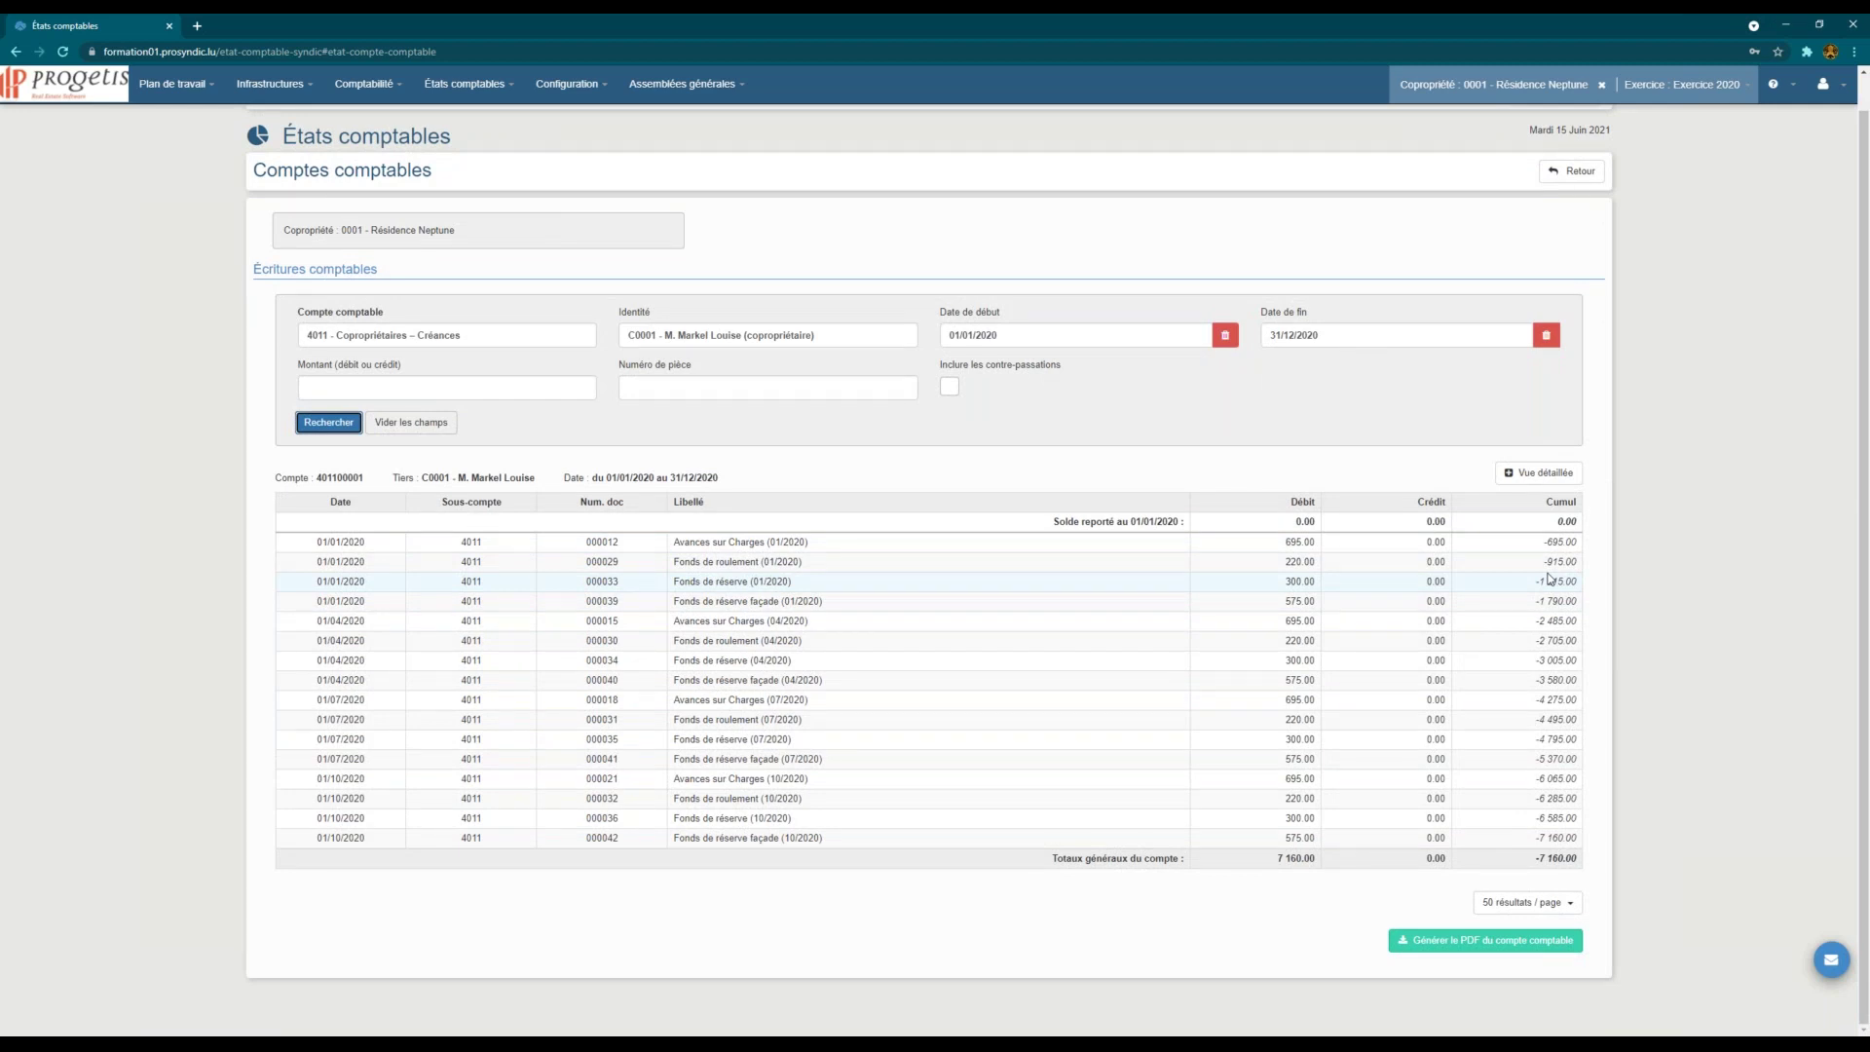
{"action": "left_click", "coordinate": [1544, 476]}
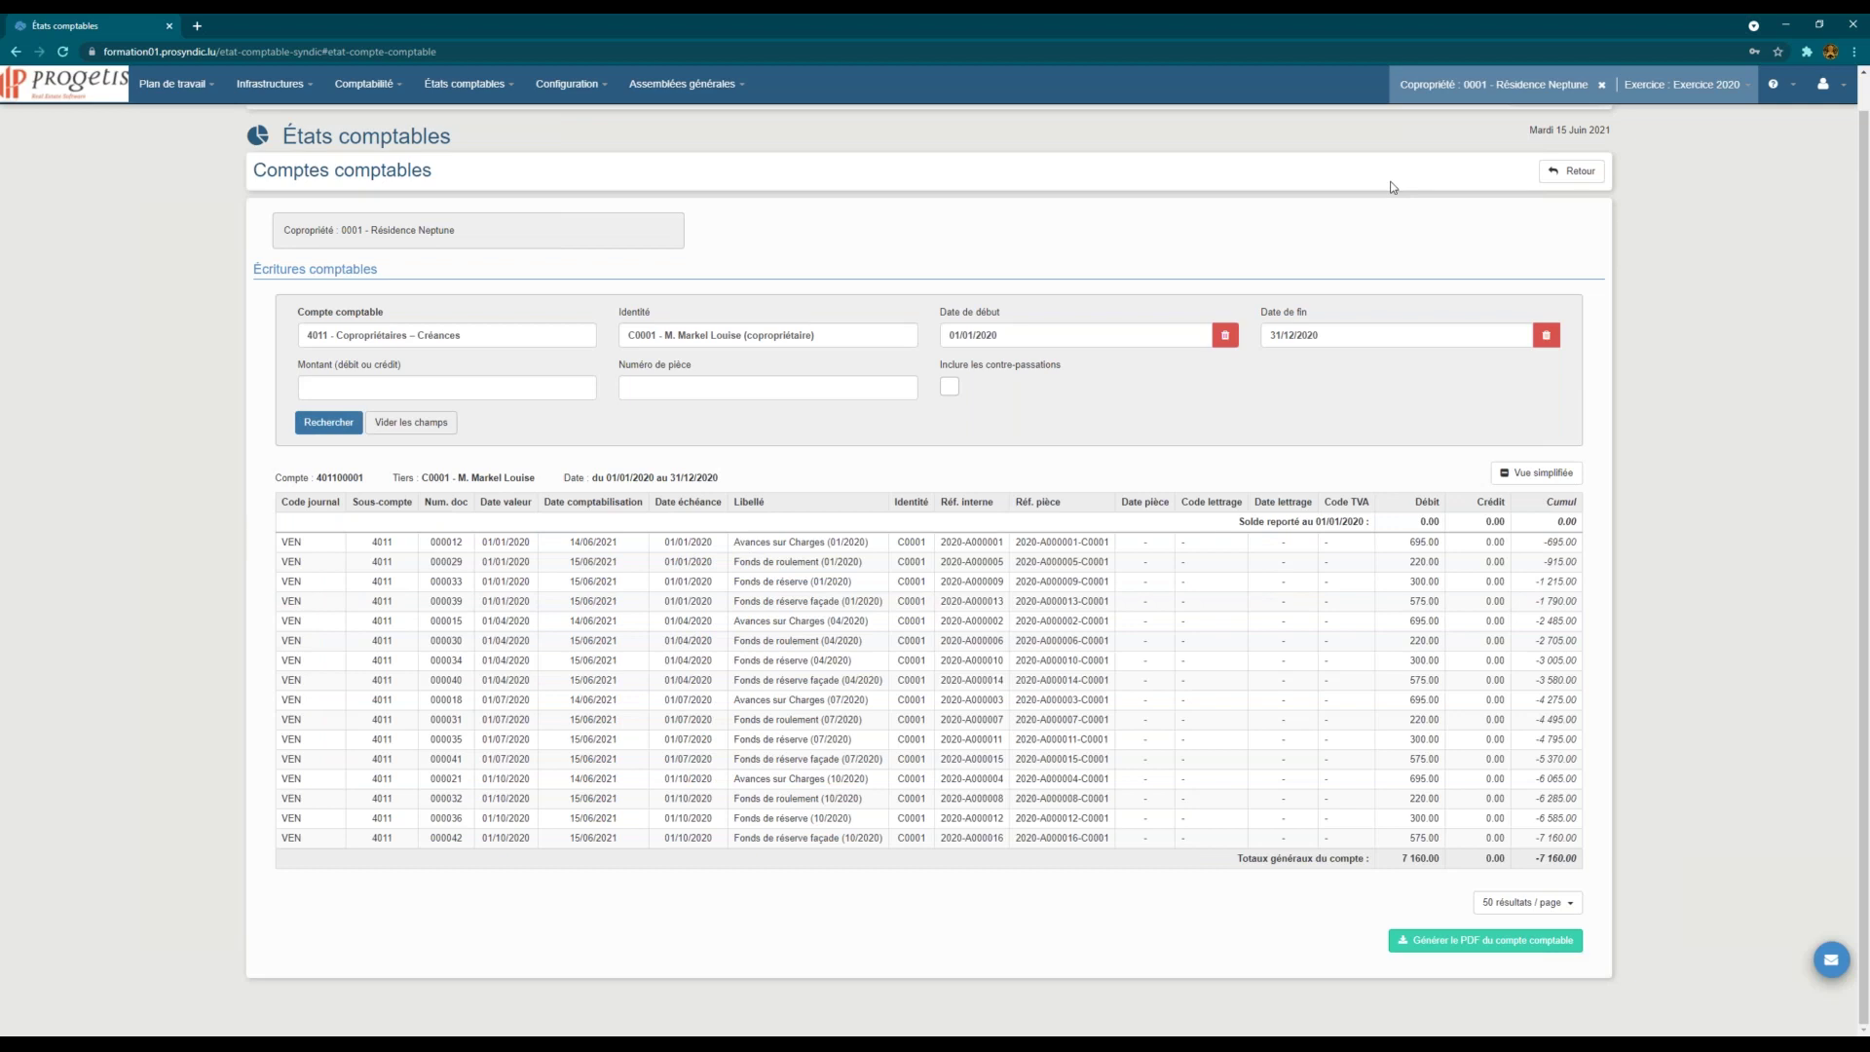
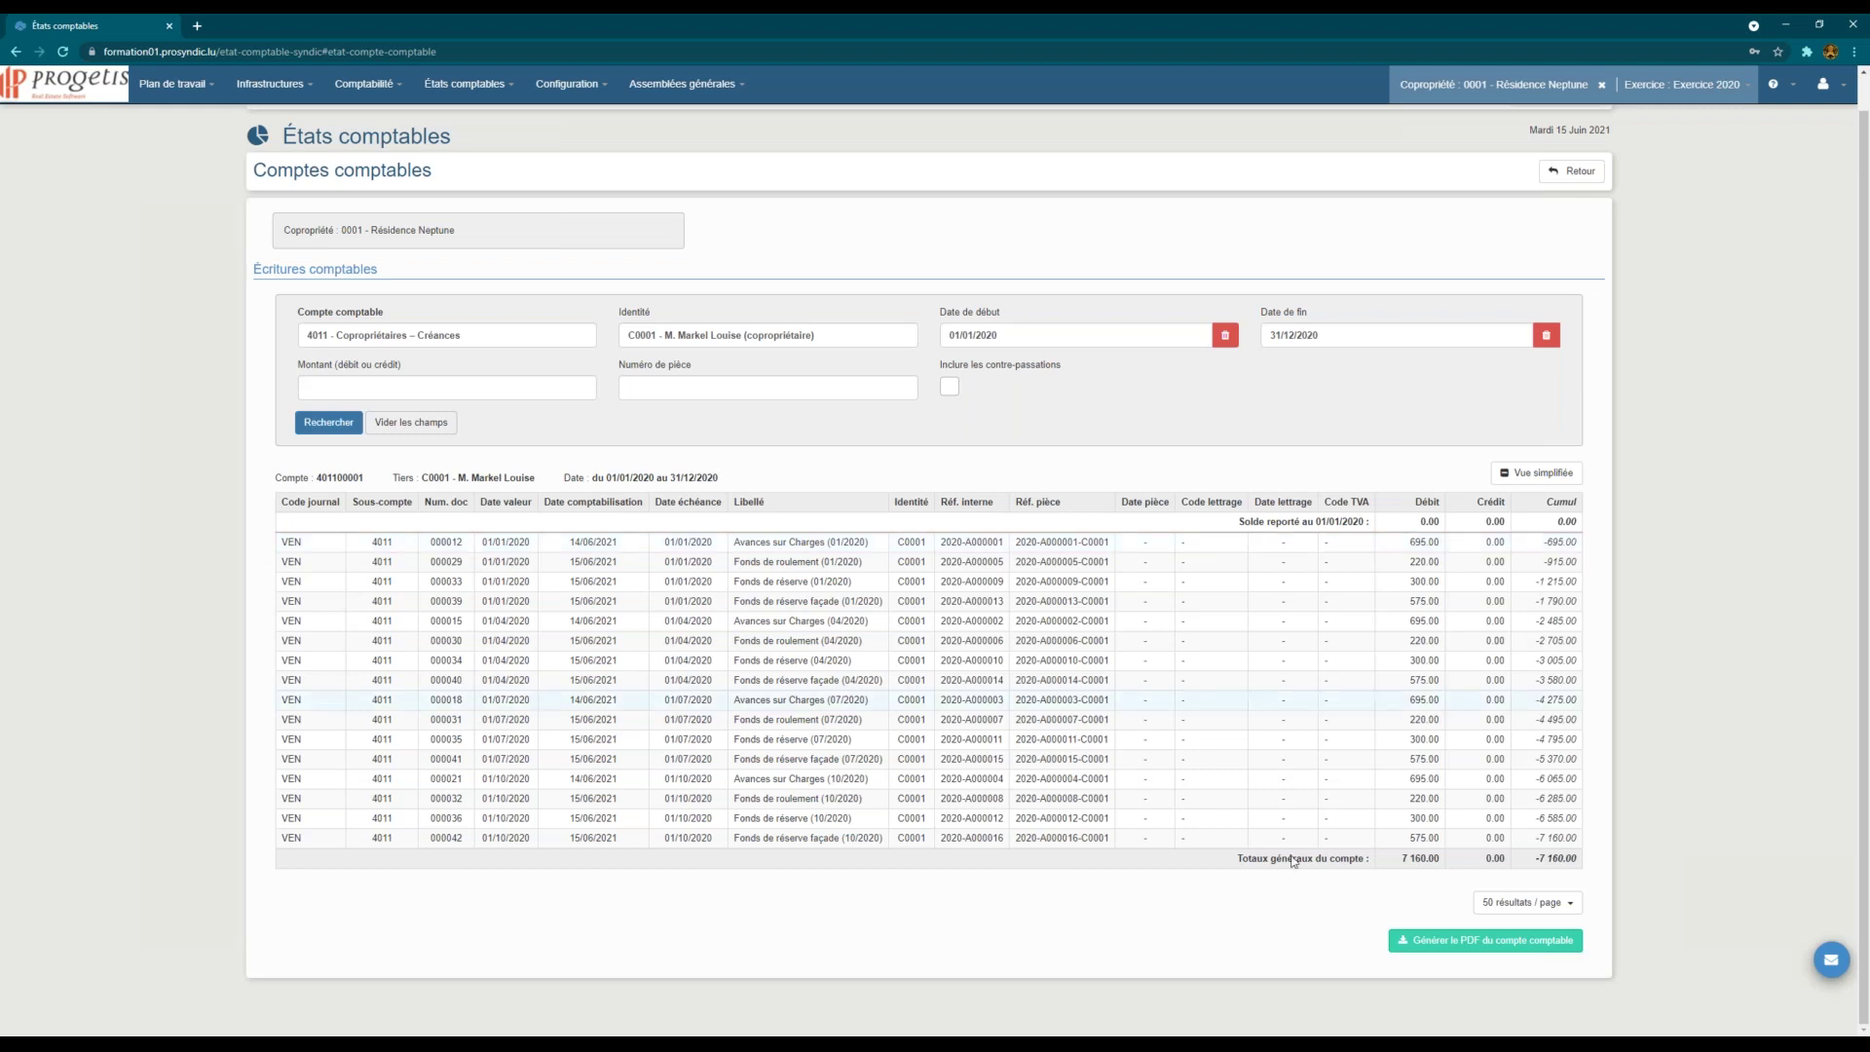
{"action": "scroll", "coordinate": [1663, 767], "scroll_direction": "up", "scroll_amount": 1}
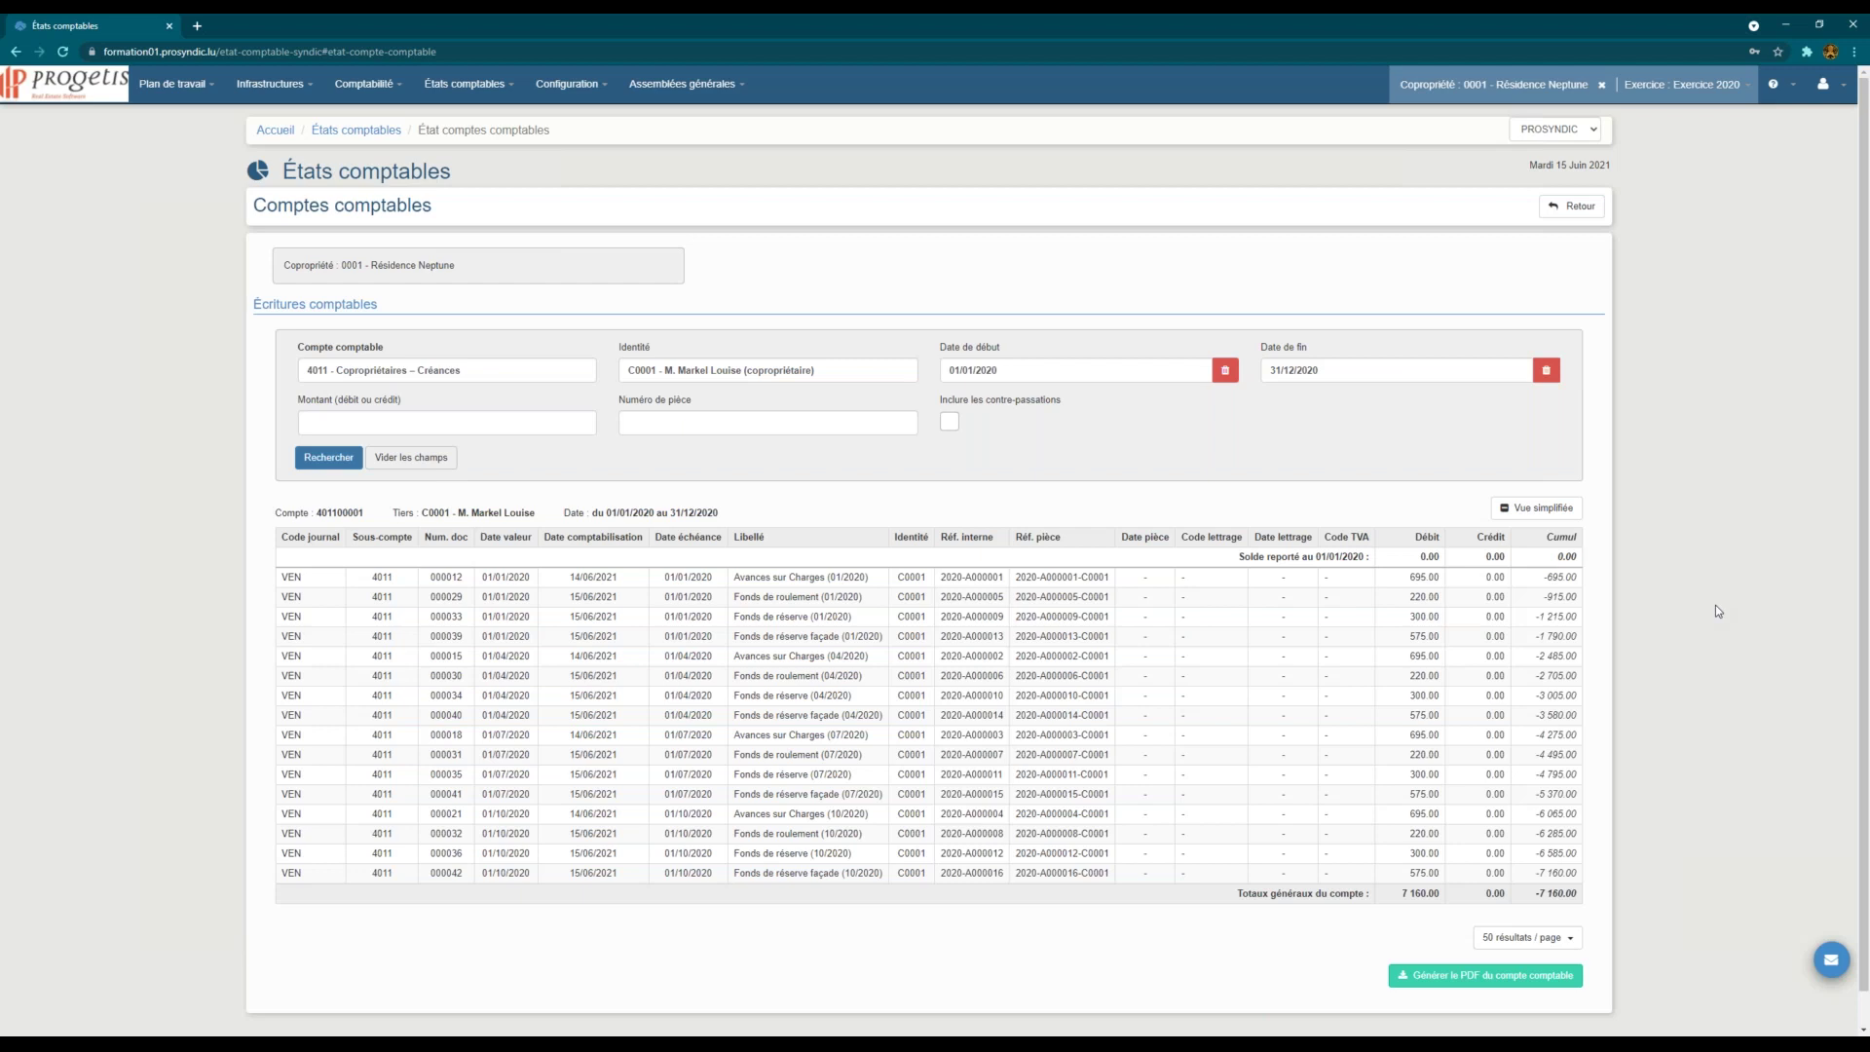
{"action": "scroll", "coordinate": [1205, 698], "scroll_direction": "down", "scroll_amount": 1}
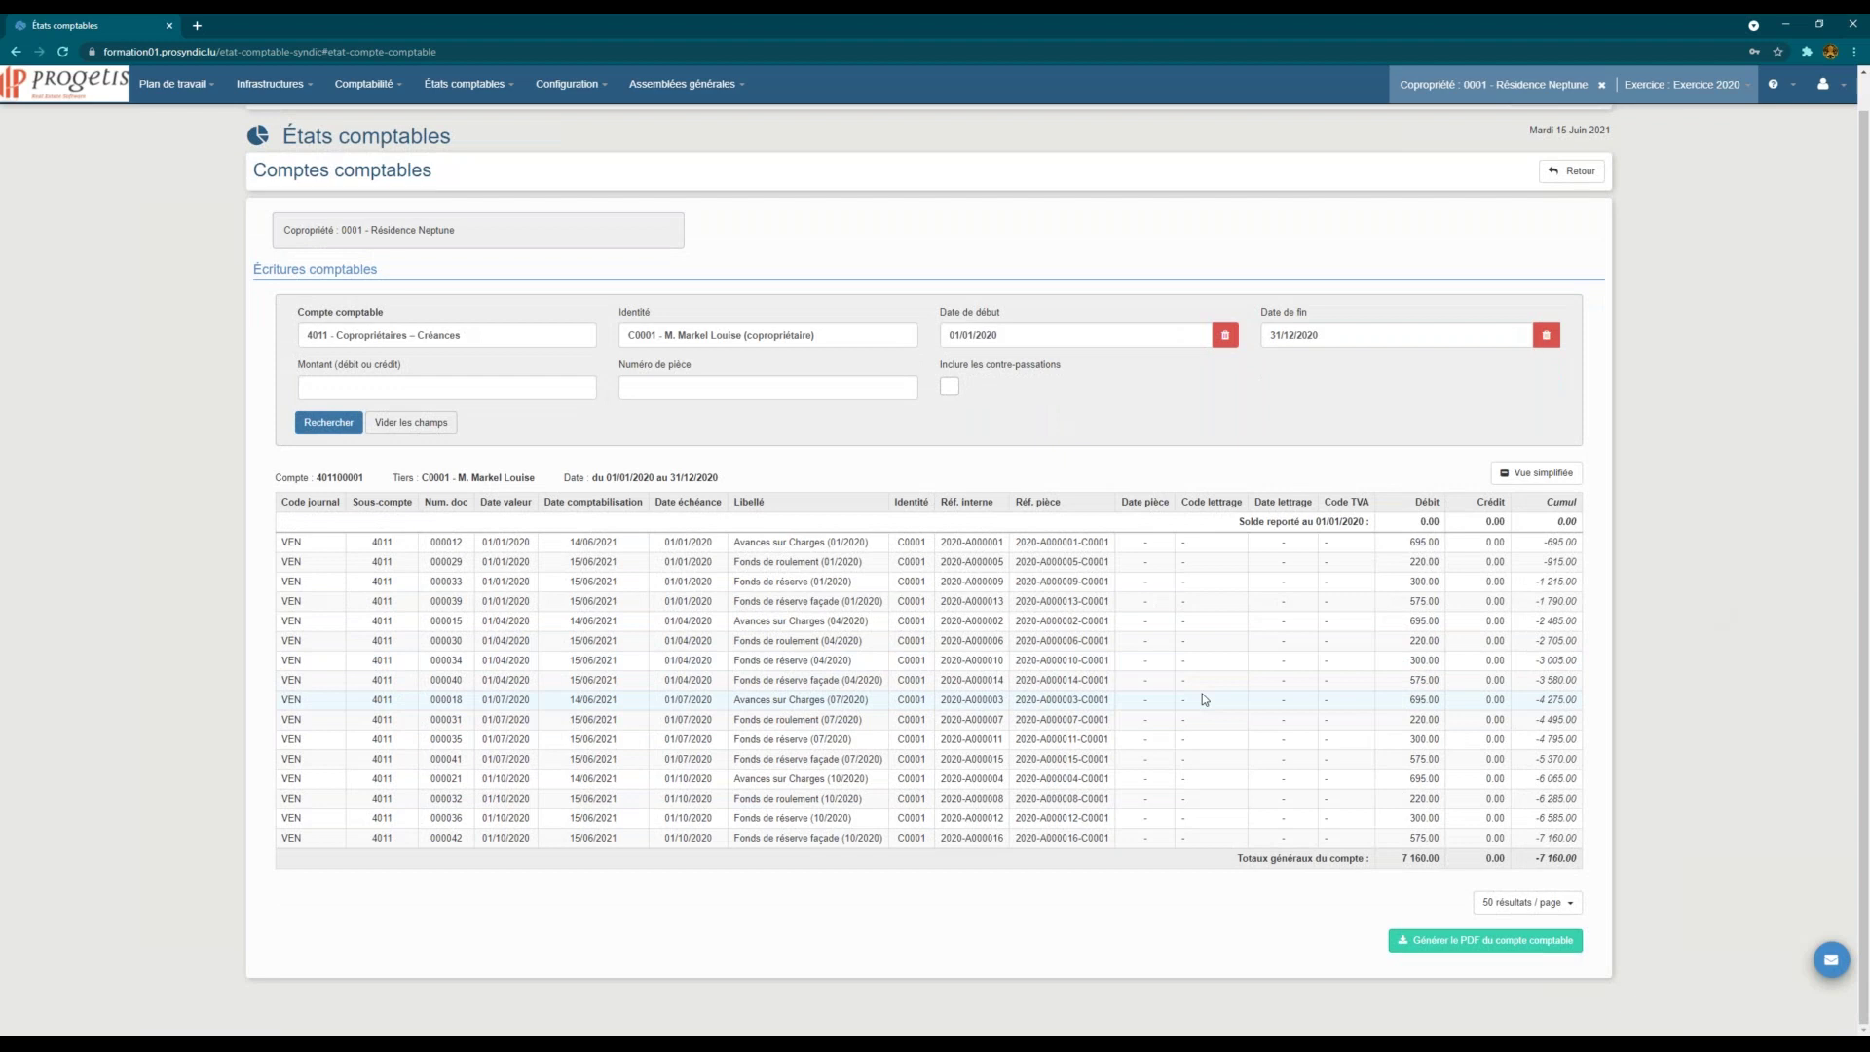
Step: Generate the PDF of the co-owner's detailed account 4011 statement, preview both pages, and close the preview
{"action": "left_click", "coordinate": [1443, 943]}
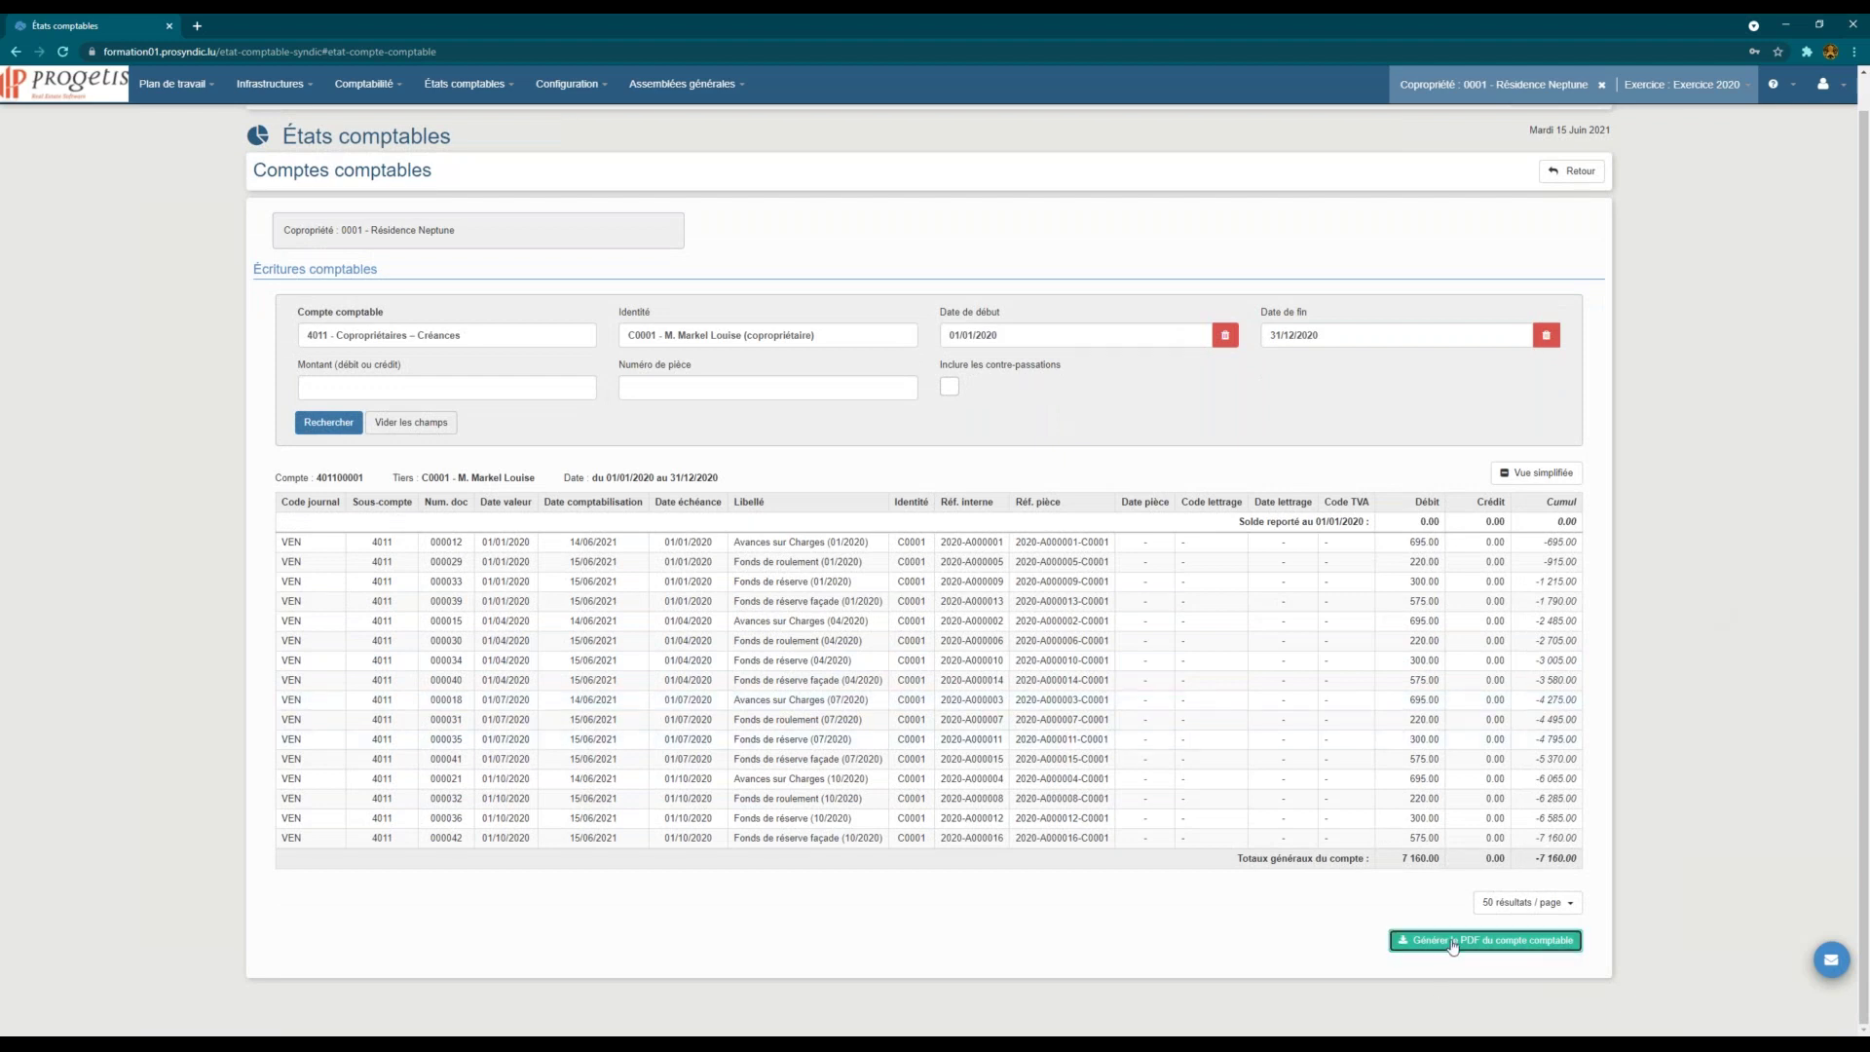
{"action": "left_click", "coordinate": [1357, 935]}
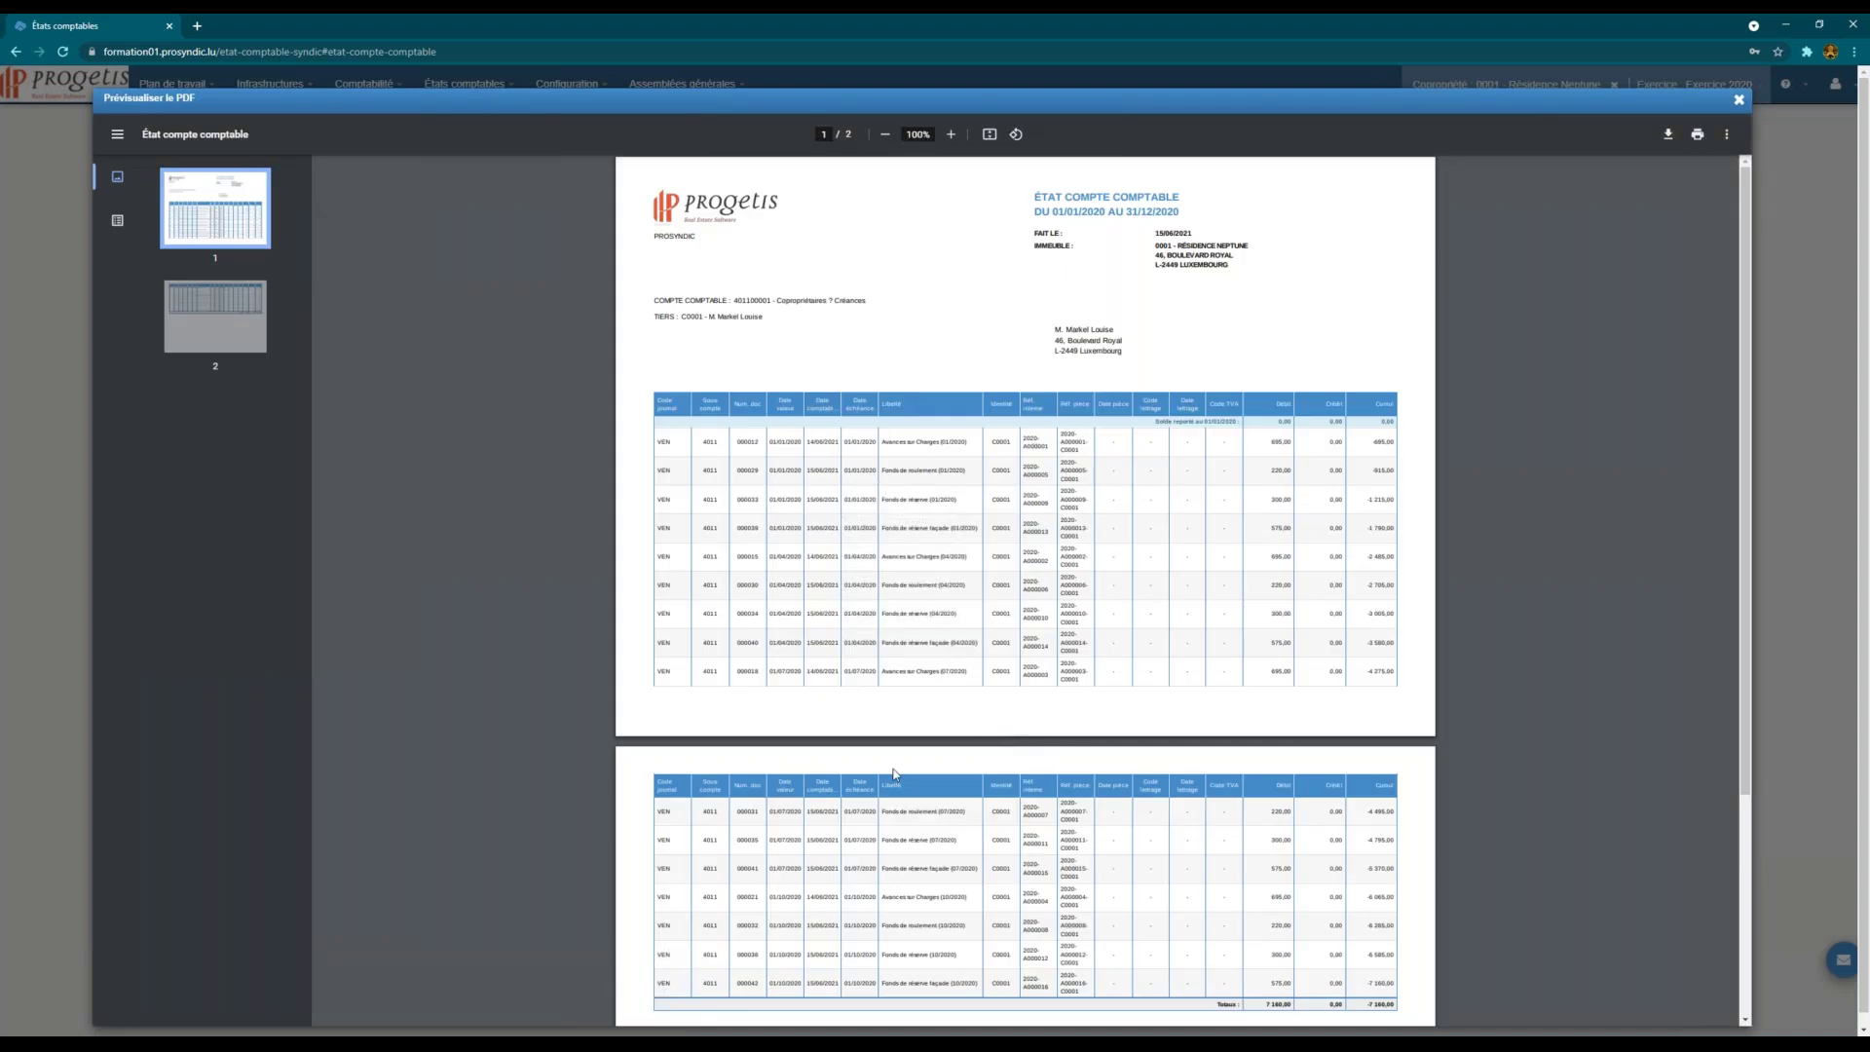
{"action": "scroll", "coordinate": [949, 591], "scroll_direction": "down", "scroll_amount": 3}
{"action": "scroll", "coordinate": [950, 591], "scroll_direction": "up", "scroll_amount": 3}
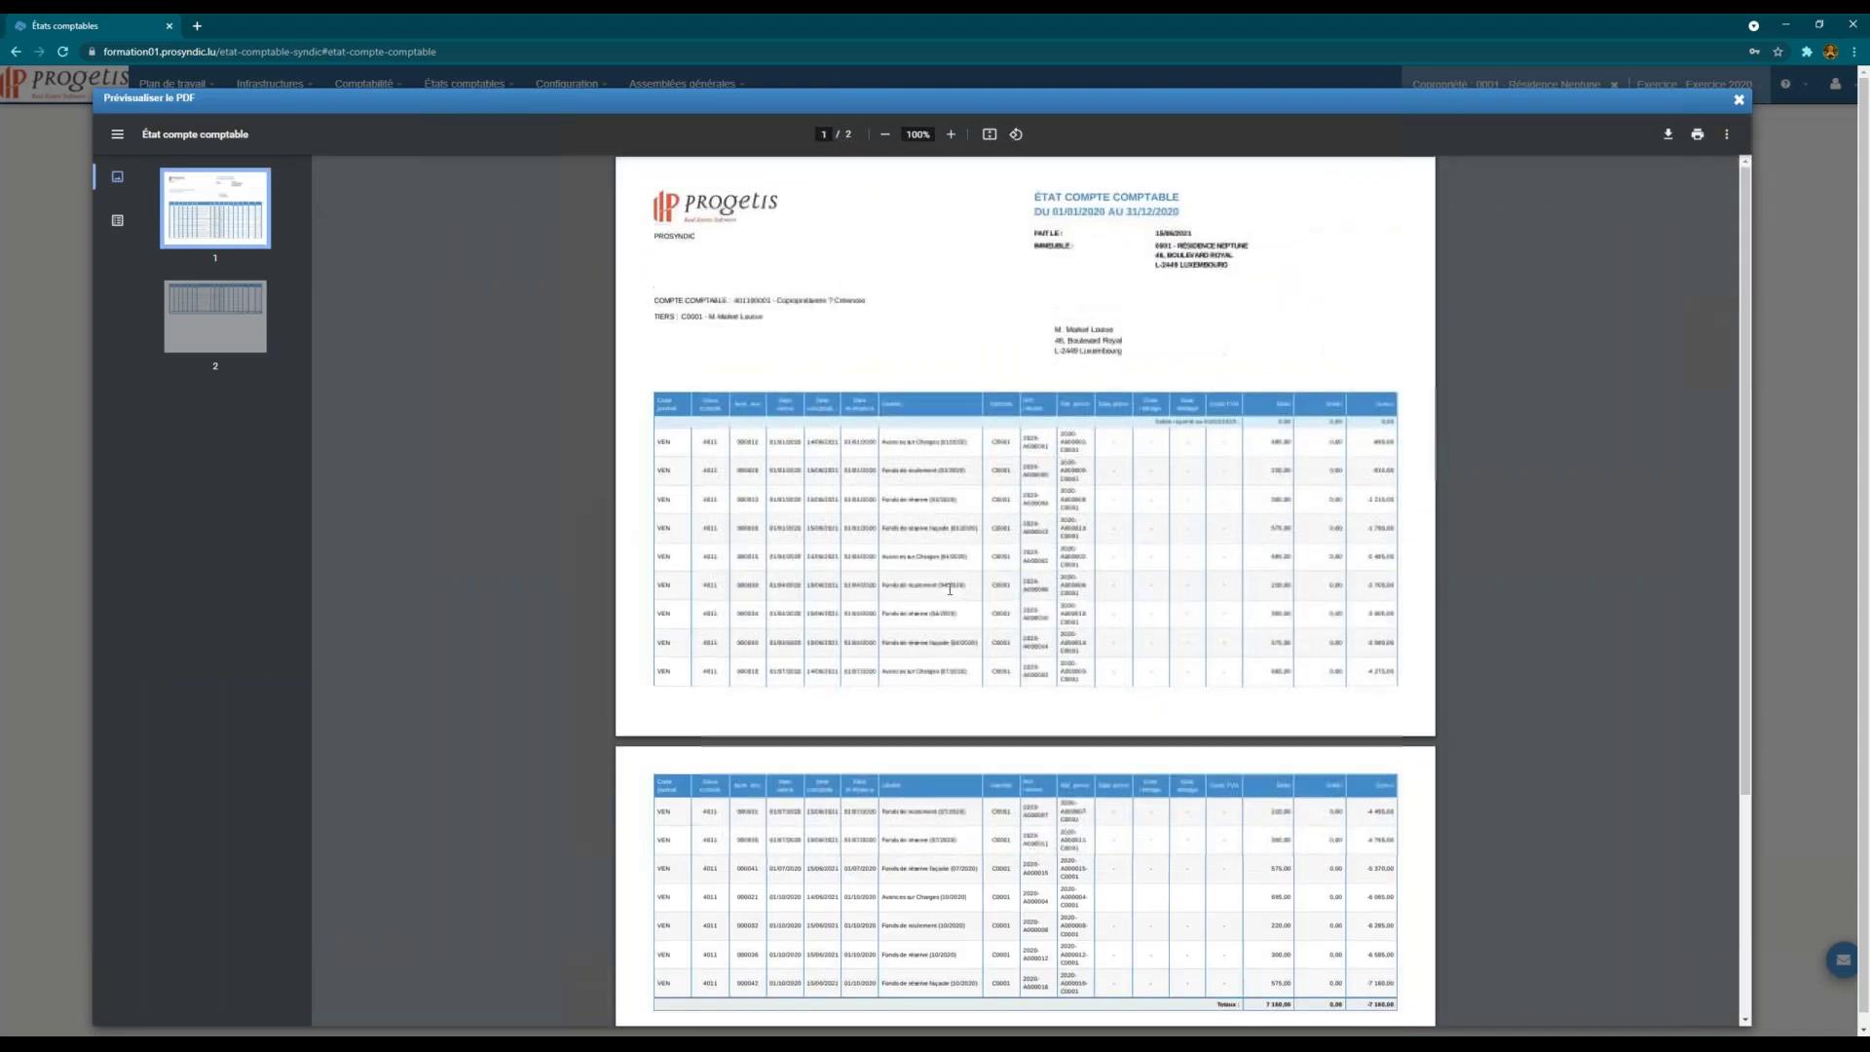
{"action": "left_click", "coordinate": [1739, 100]}
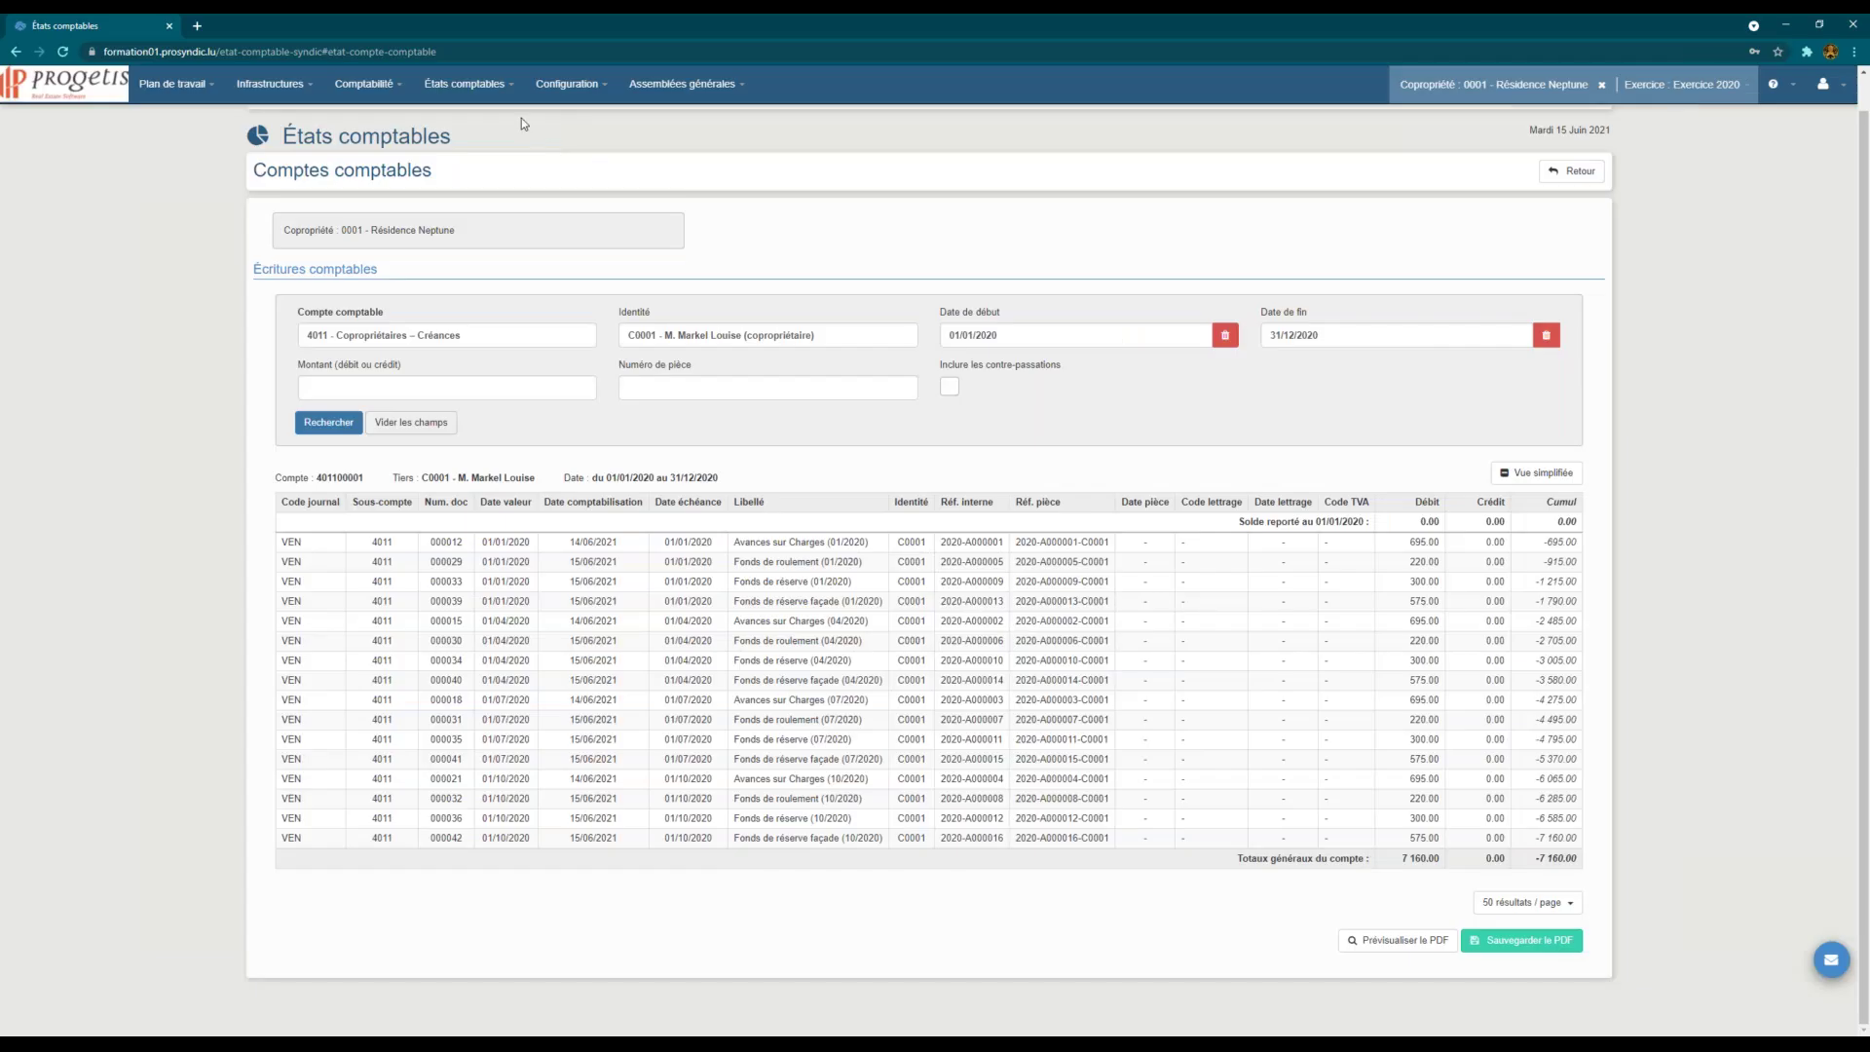
Step: Open the Grand livre for 01/01/2020 to 31/12/2020 and examine its entries account by account
{"action": "left_click", "coordinate": [465, 83]}
{"action": "left_click", "coordinate": [468, 145]}
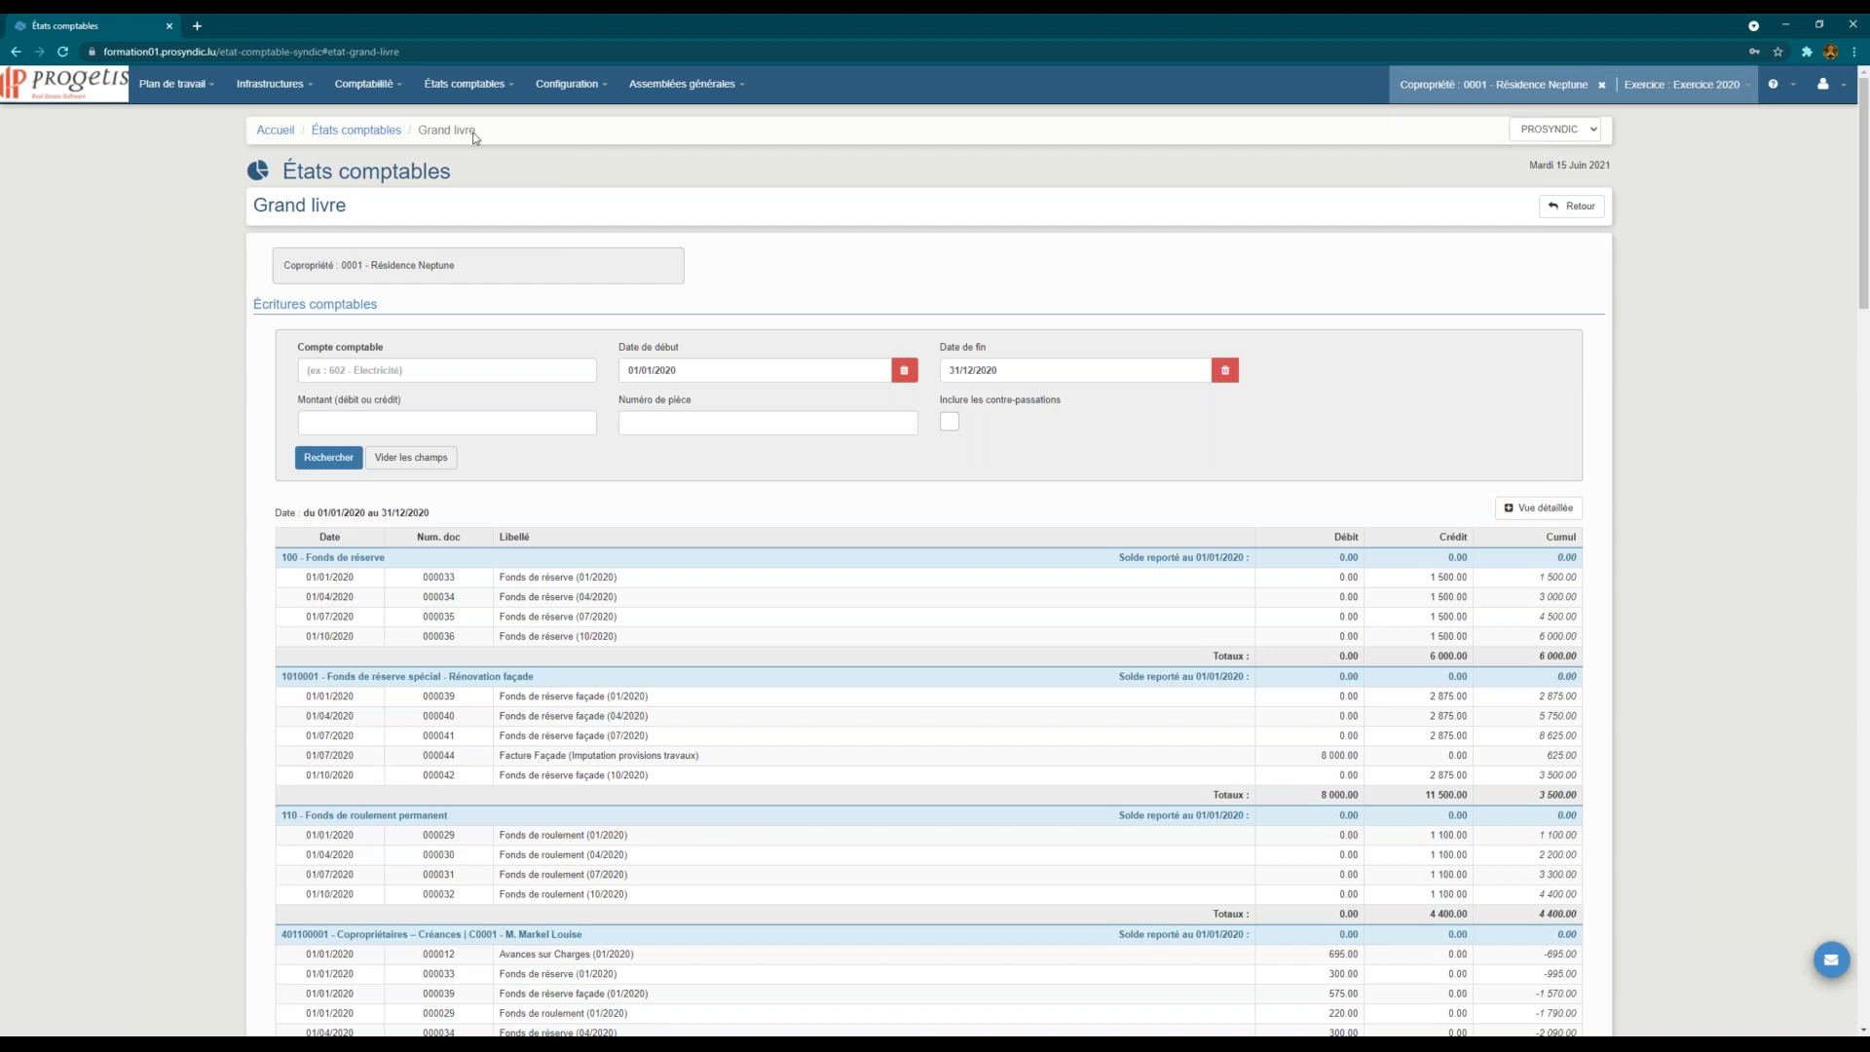
{"action": "scroll", "coordinate": [469, 575], "scroll_direction": "down", "scroll_amount": 2}
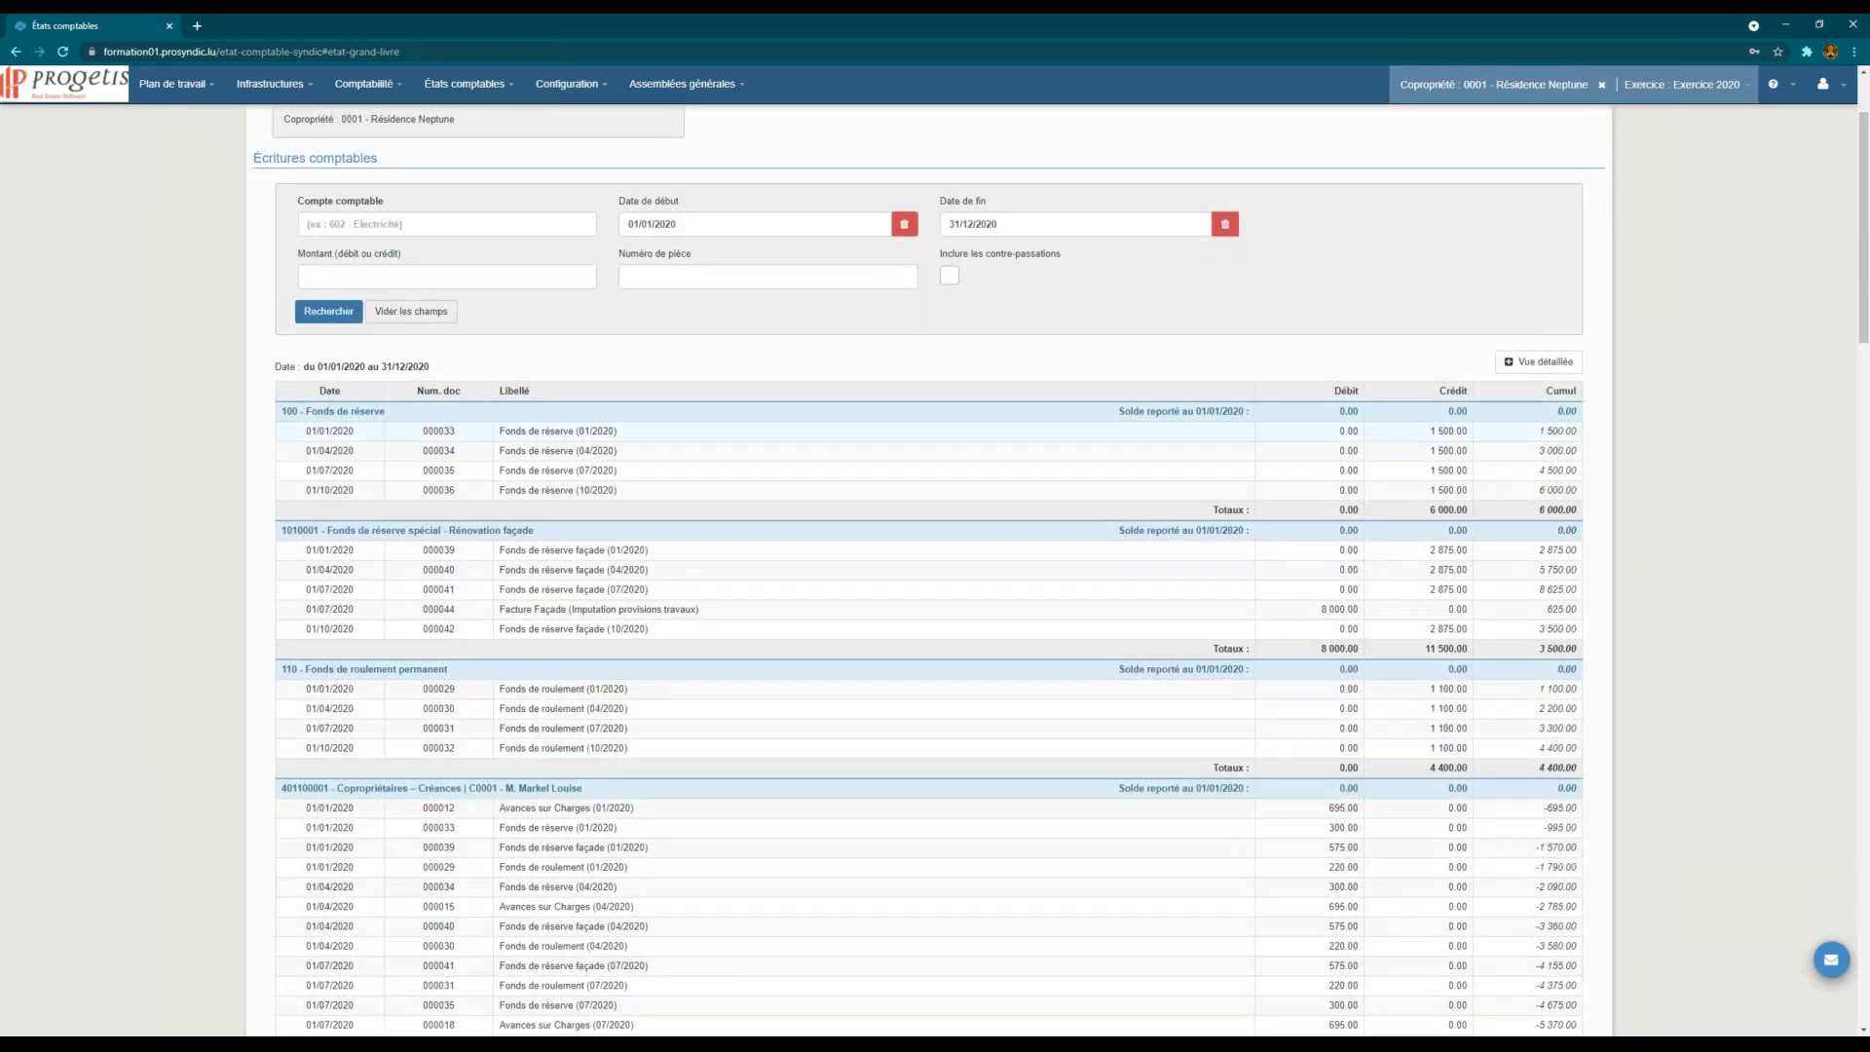
{"action": "scroll", "coordinate": [340, 448], "scroll_direction": "down", "scroll_amount": 15}
{"action": "scroll", "coordinate": [698, 504], "scroll_direction": "down", "scroll_amount": 7}
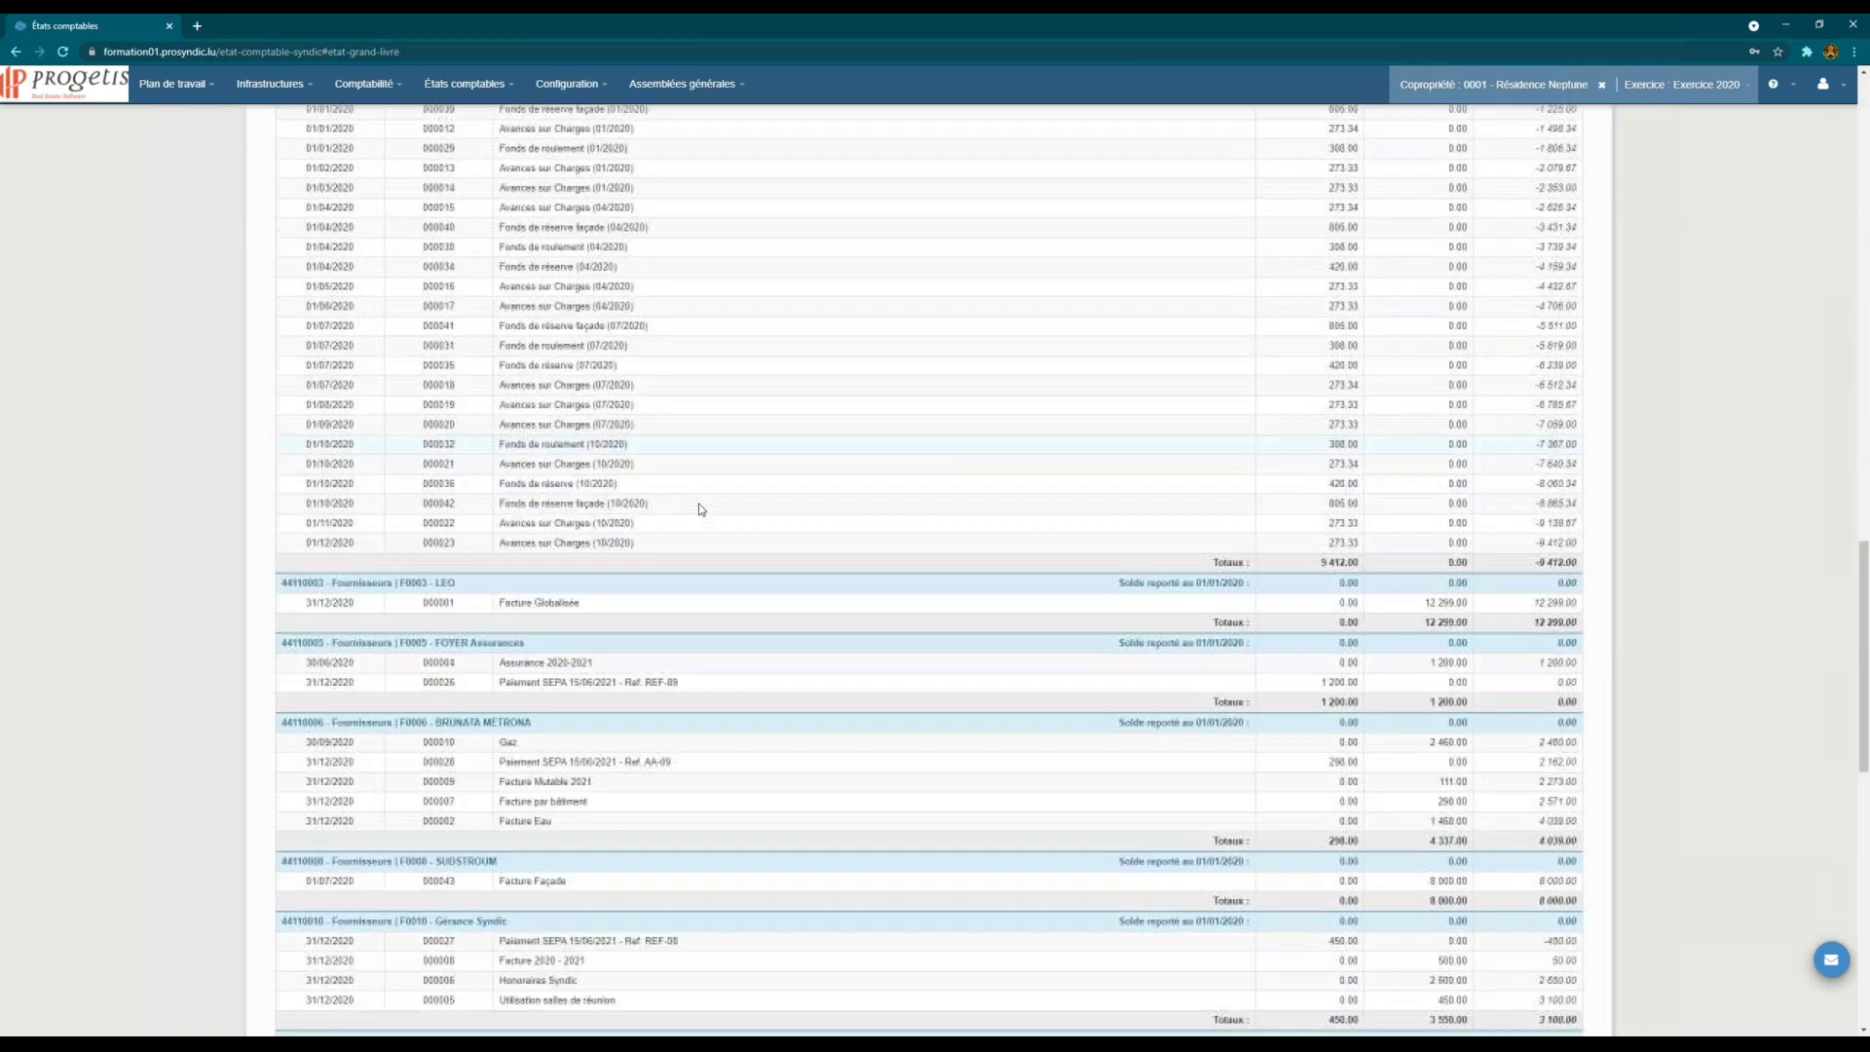
{"action": "scroll", "coordinate": [699, 505], "scroll_direction": "up", "scroll_amount": 5}
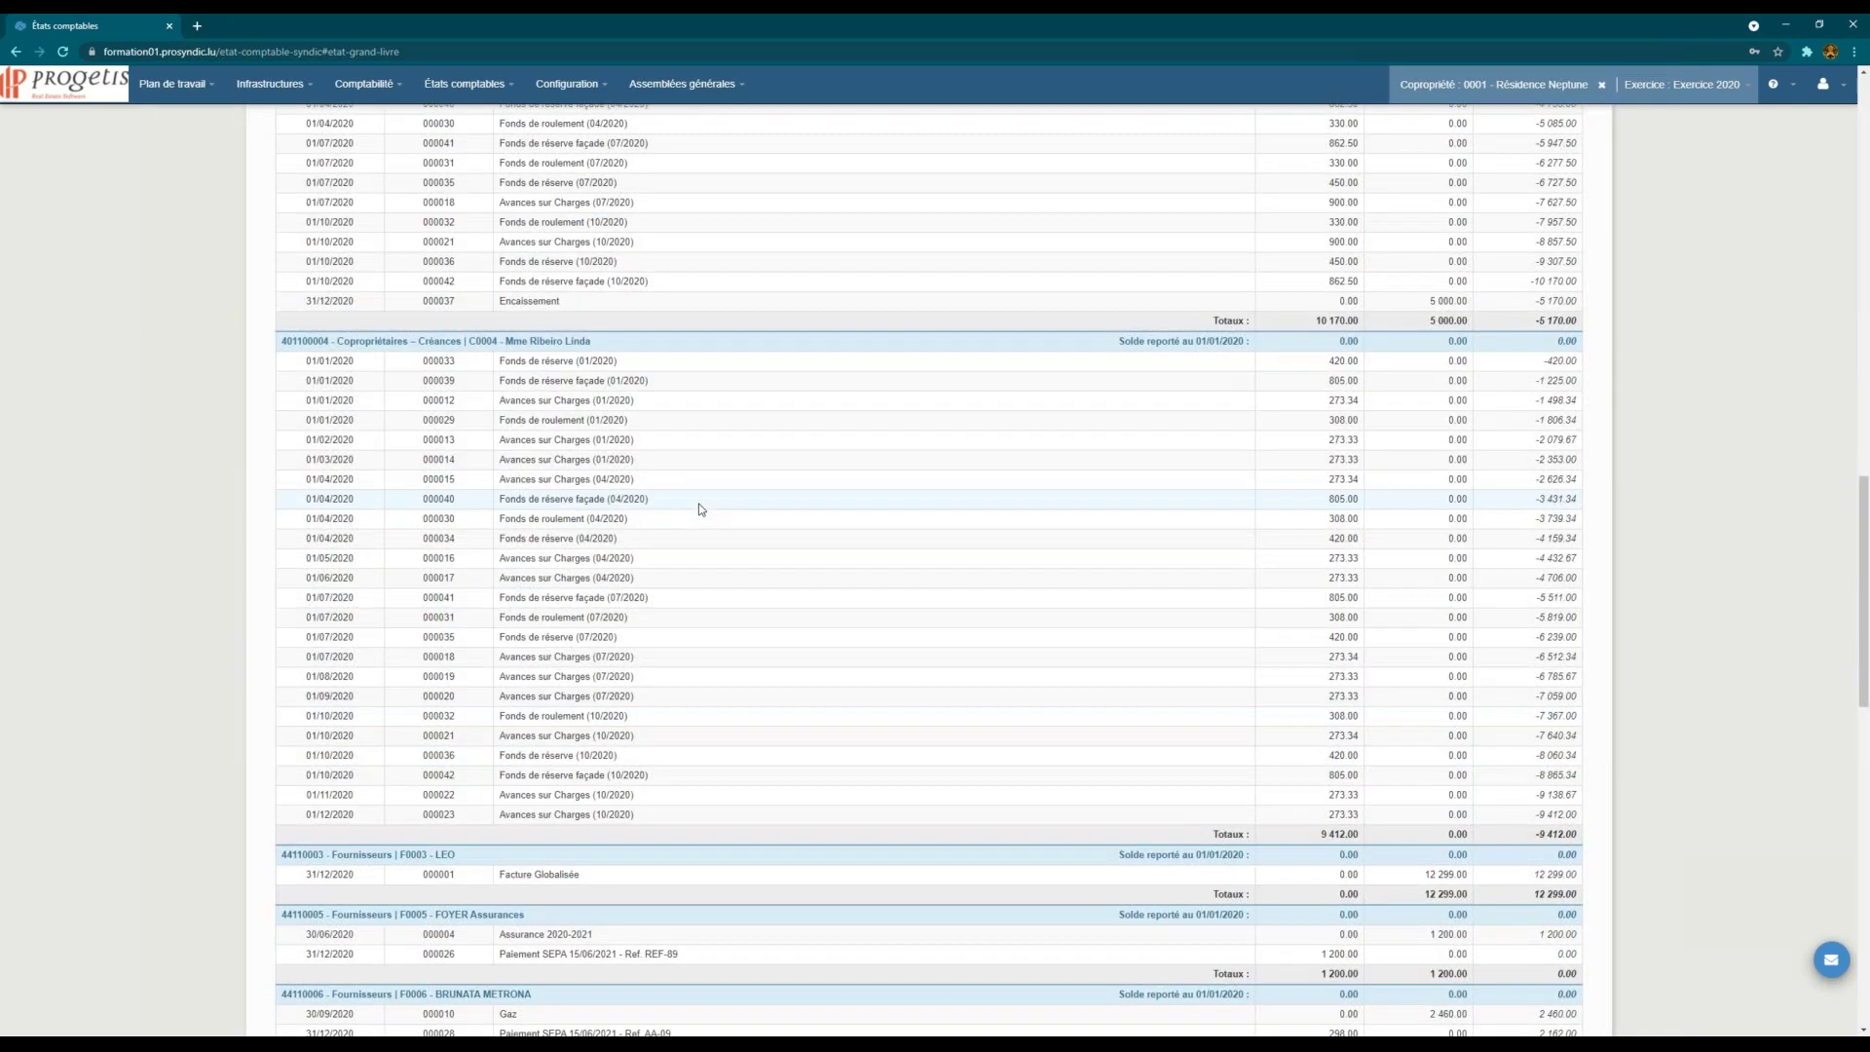
{"action": "scroll", "coordinate": [701, 508], "scroll_direction": "down", "scroll_amount": 15}
{"action": "scroll", "coordinate": [698, 504], "scroll_direction": "down", "scroll_amount": 2}
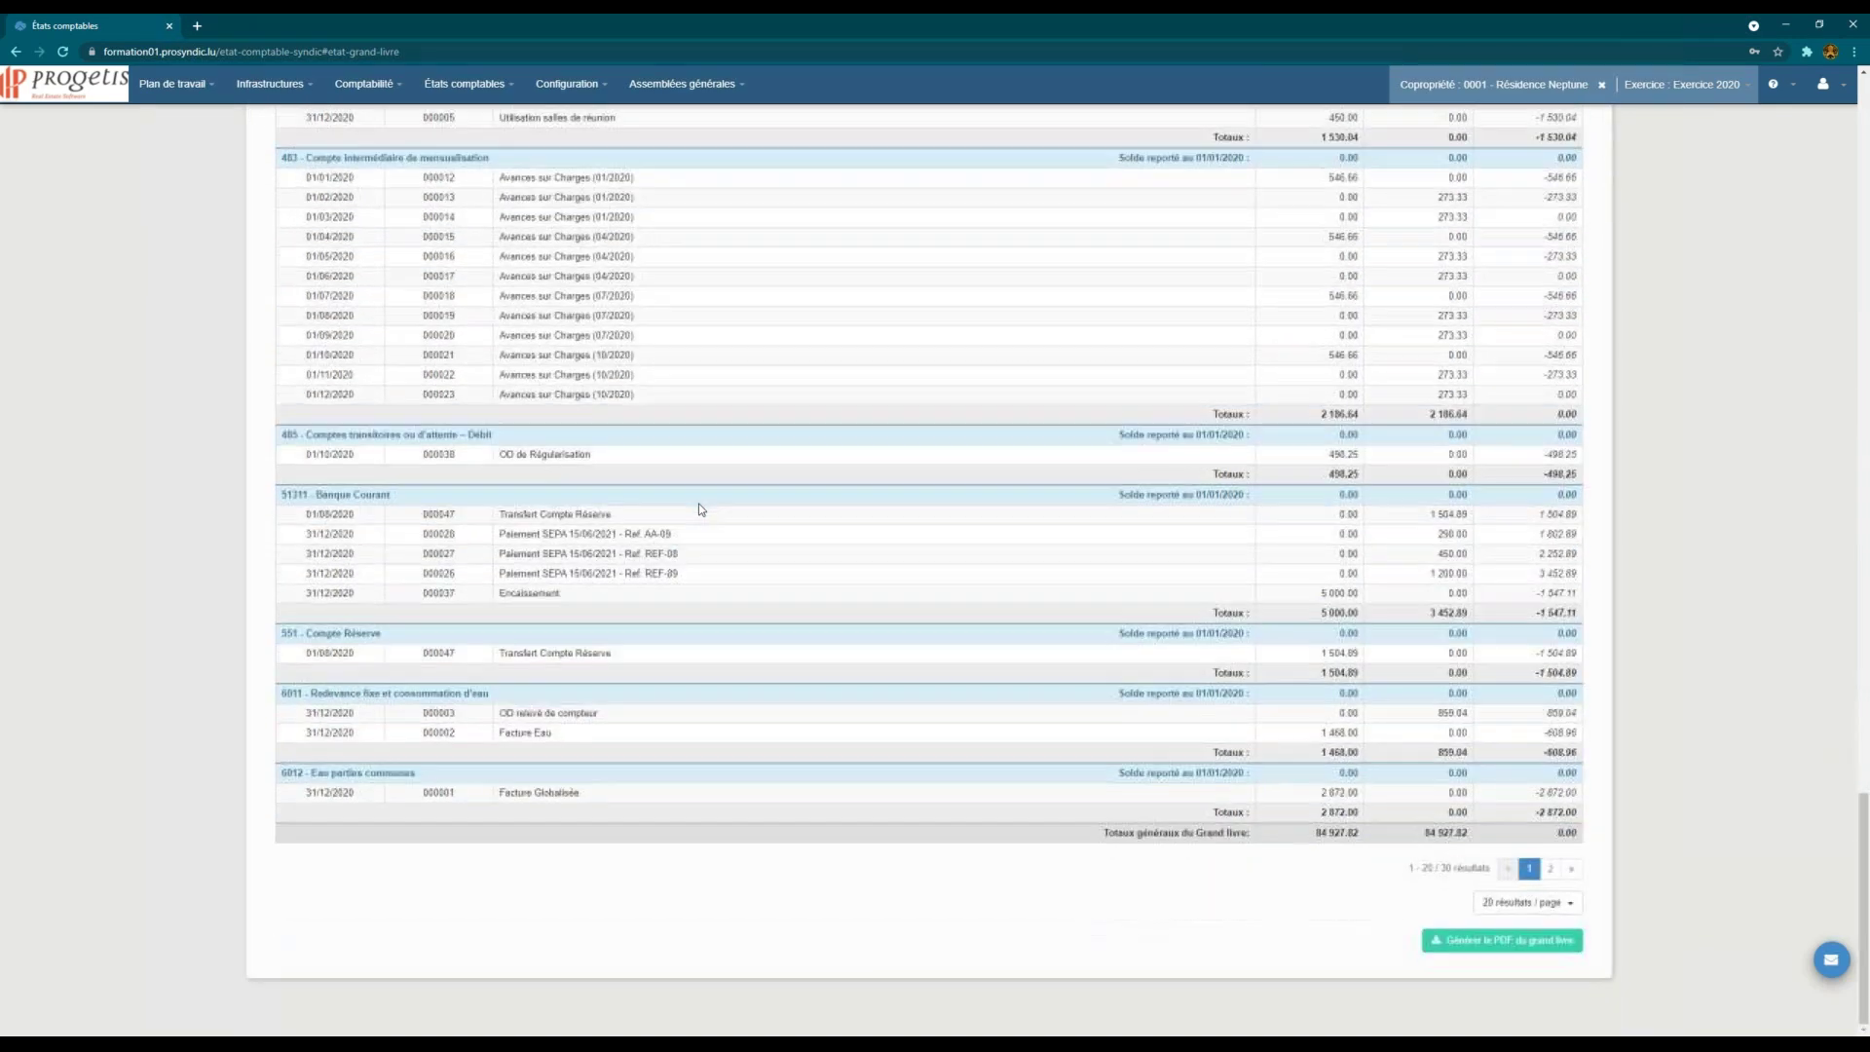
Step: Show 300 results per page in the Grand livre and examine the complete list of accounts
{"action": "left_click", "coordinate": [1541, 908]}
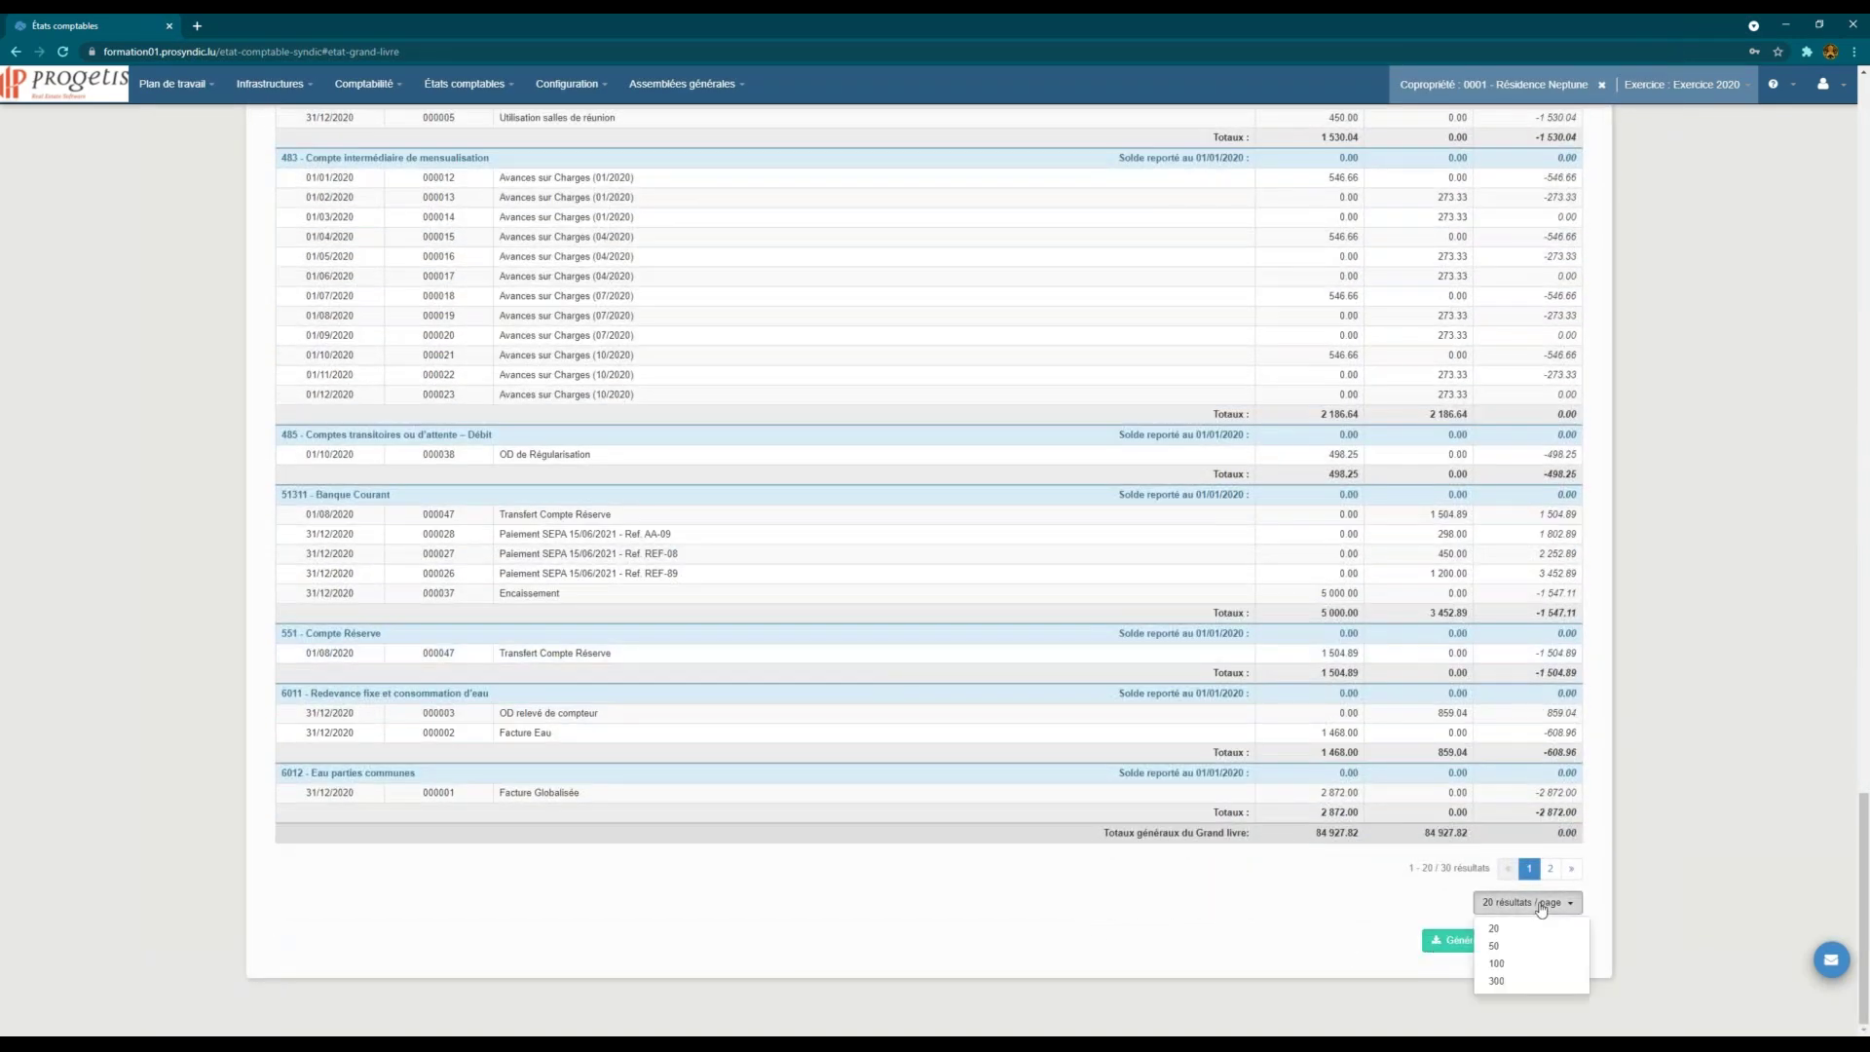
{"action": "left_click", "coordinate": [1524, 982]}
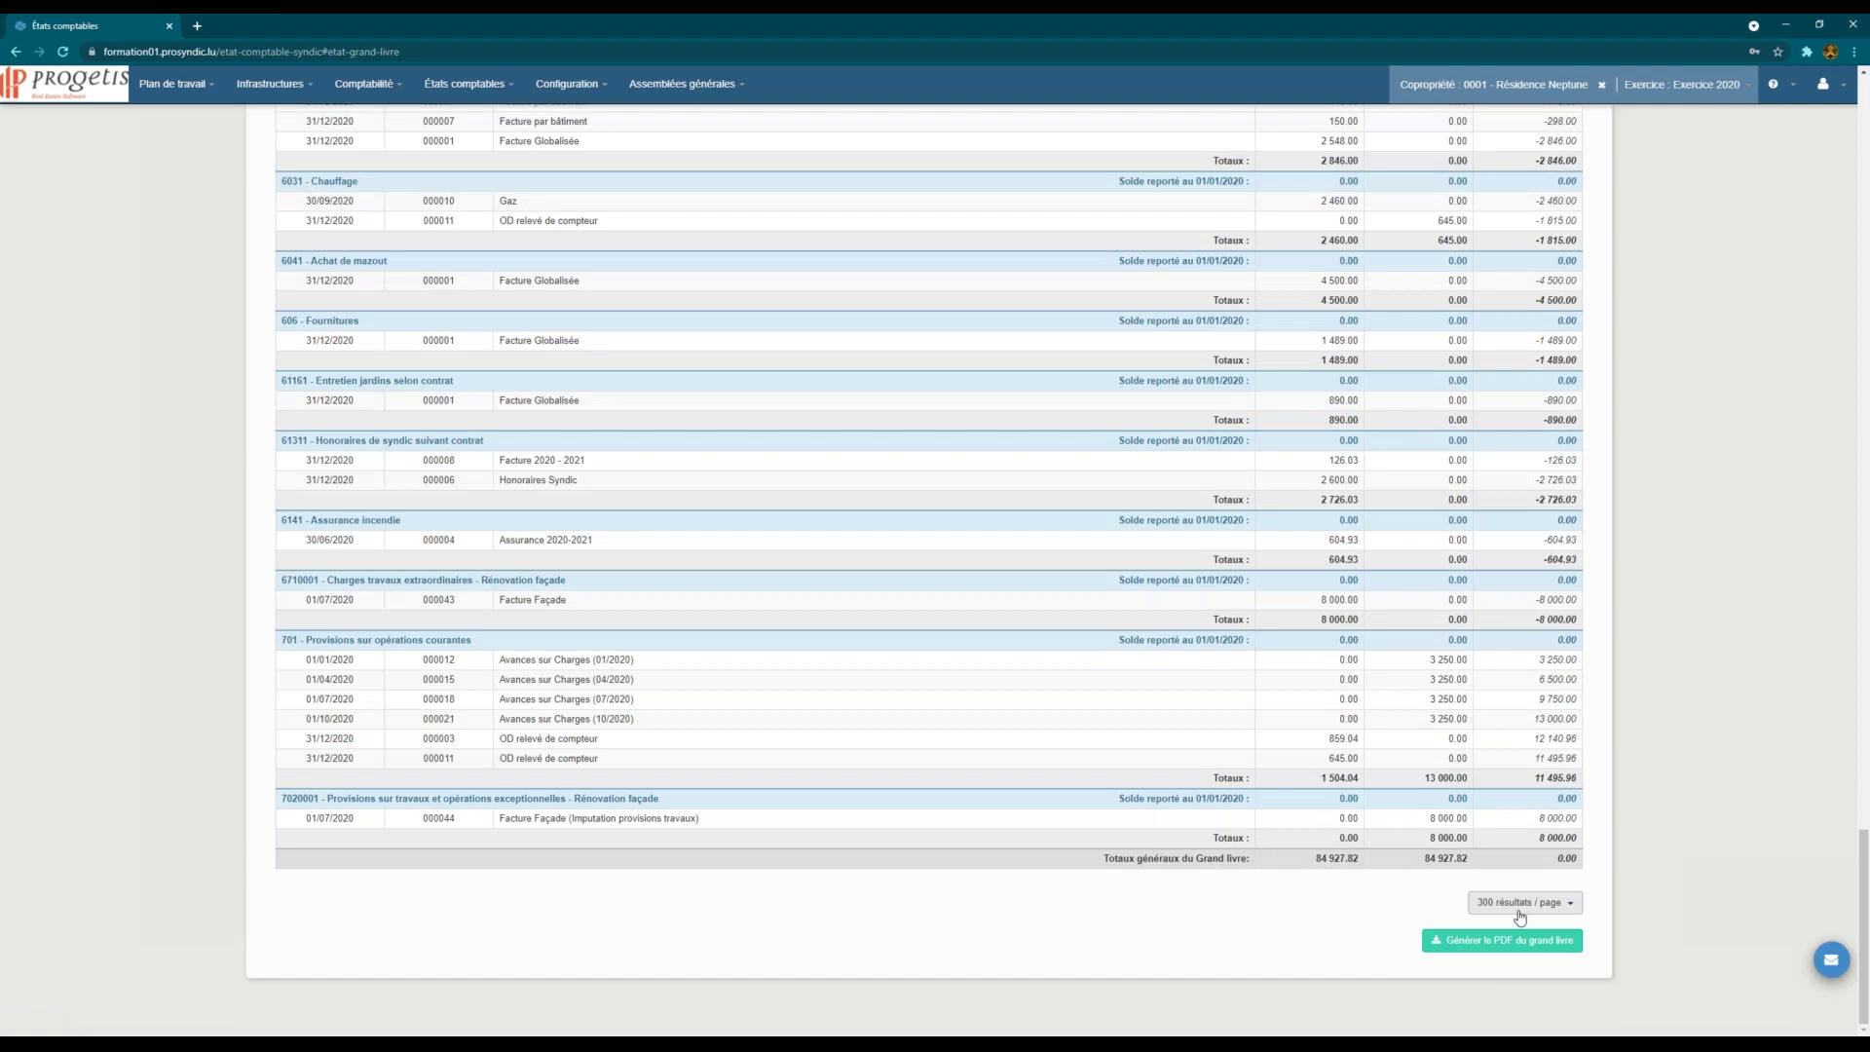
{"action": "scroll", "coordinate": [898, 776], "scroll_direction": "up", "scroll_amount": 8}
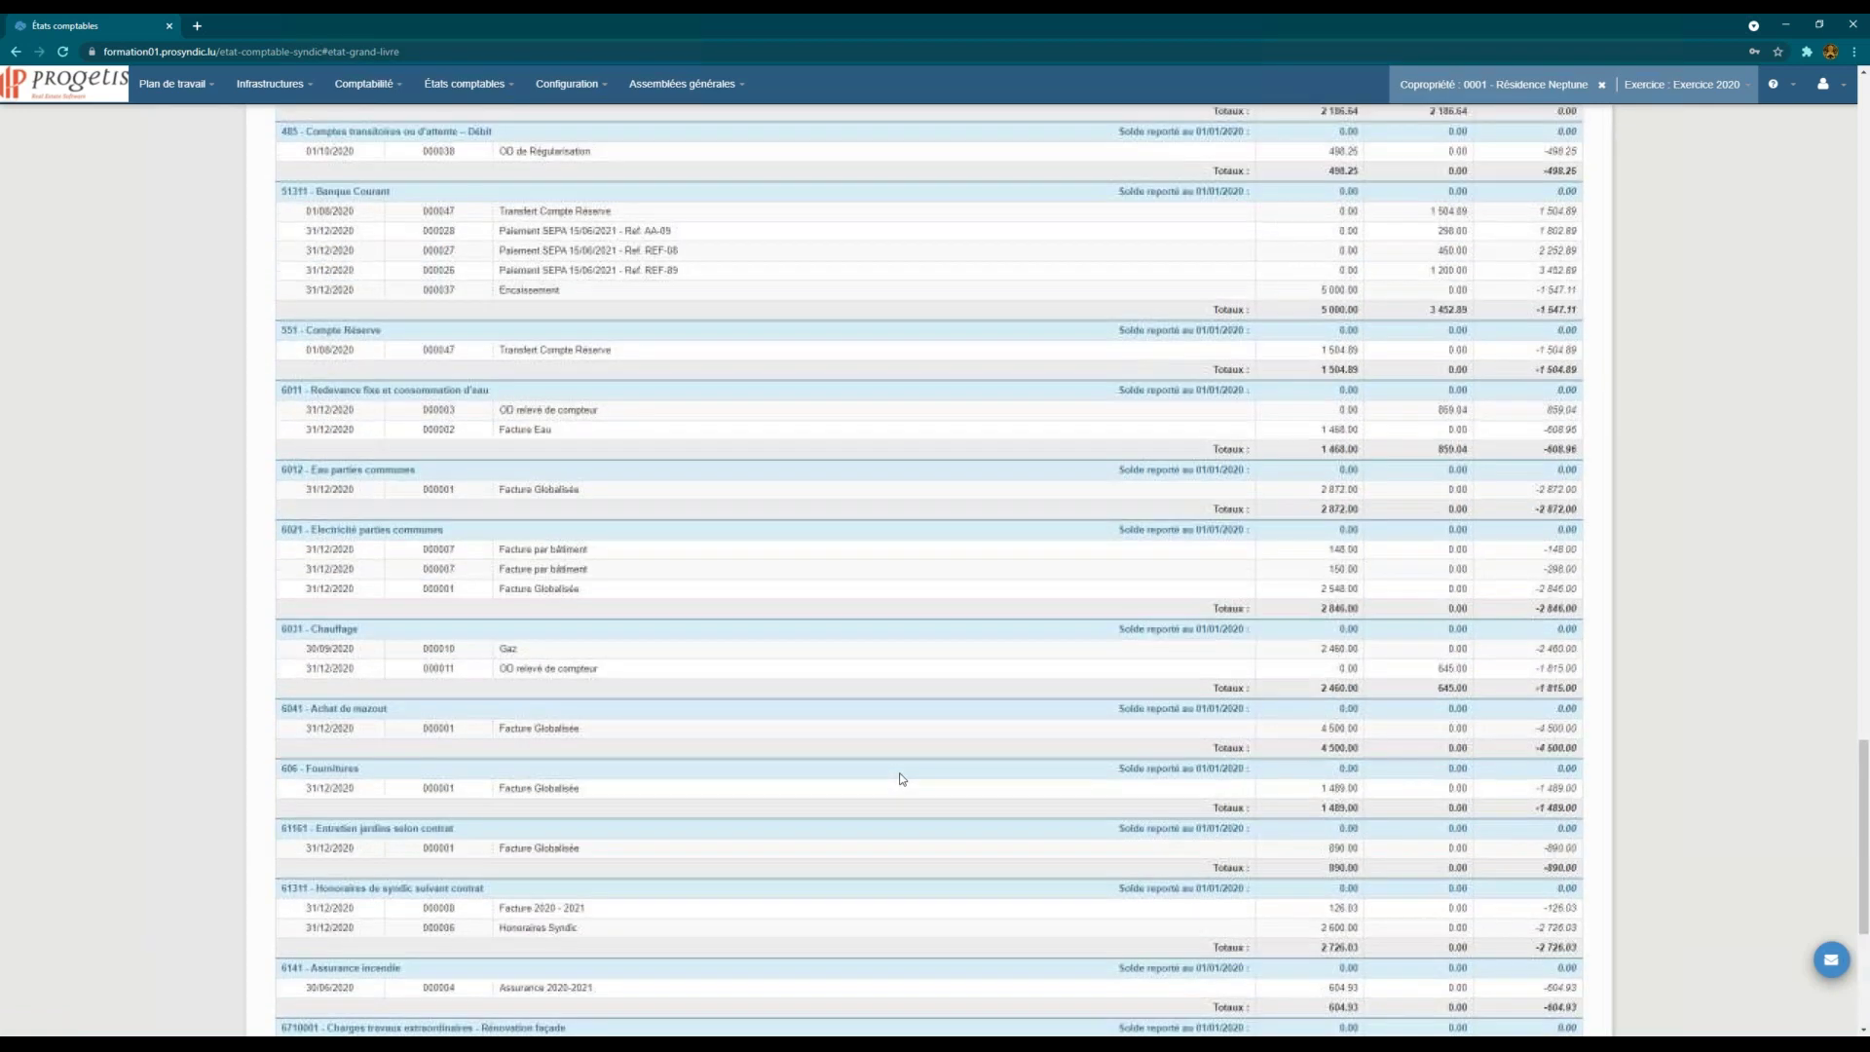
{"action": "scroll", "coordinate": [898, 776], "scroll_direction": "up", "scroll_amount": 4}
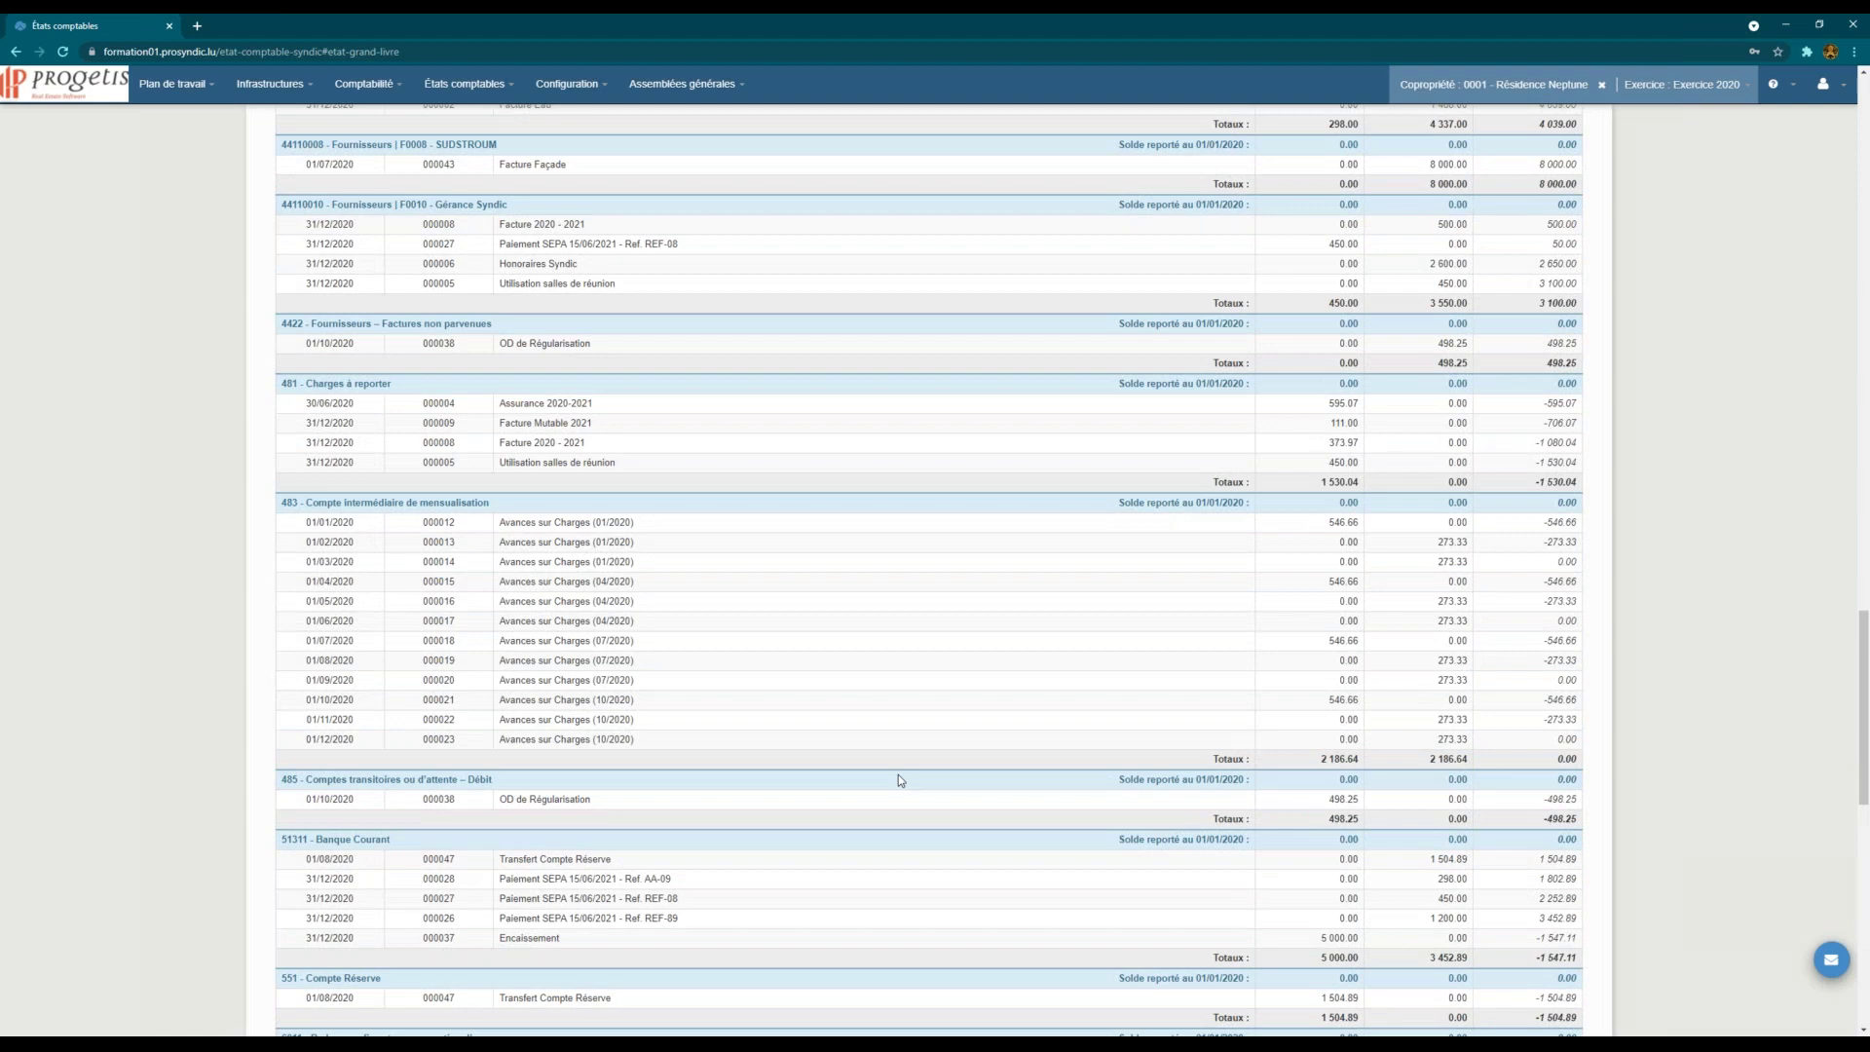
{"action": "scroll", "coordinate": [897, 779], "scroll_direction": "up", "scroll_amount": 10}
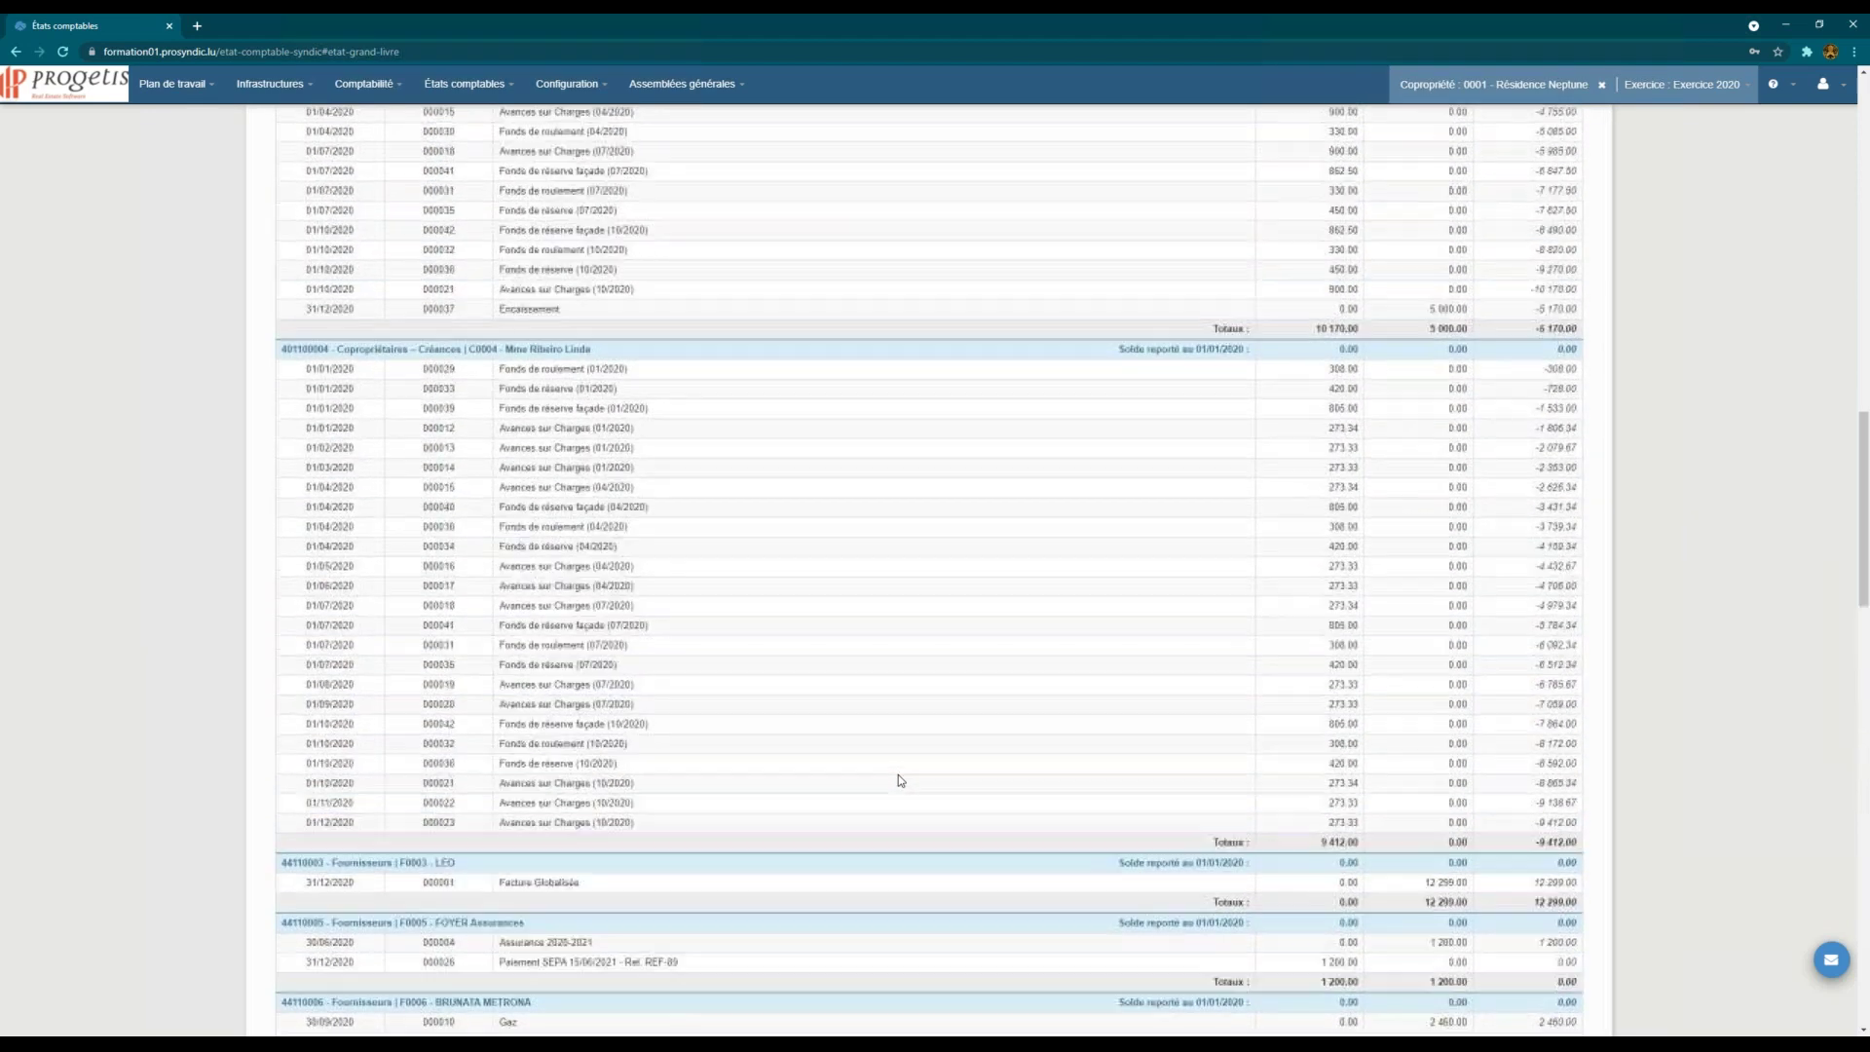
{"action": "scroll", "coordinate": [898, 779], "scroll_direction": "up", "scroll_amount": 11}
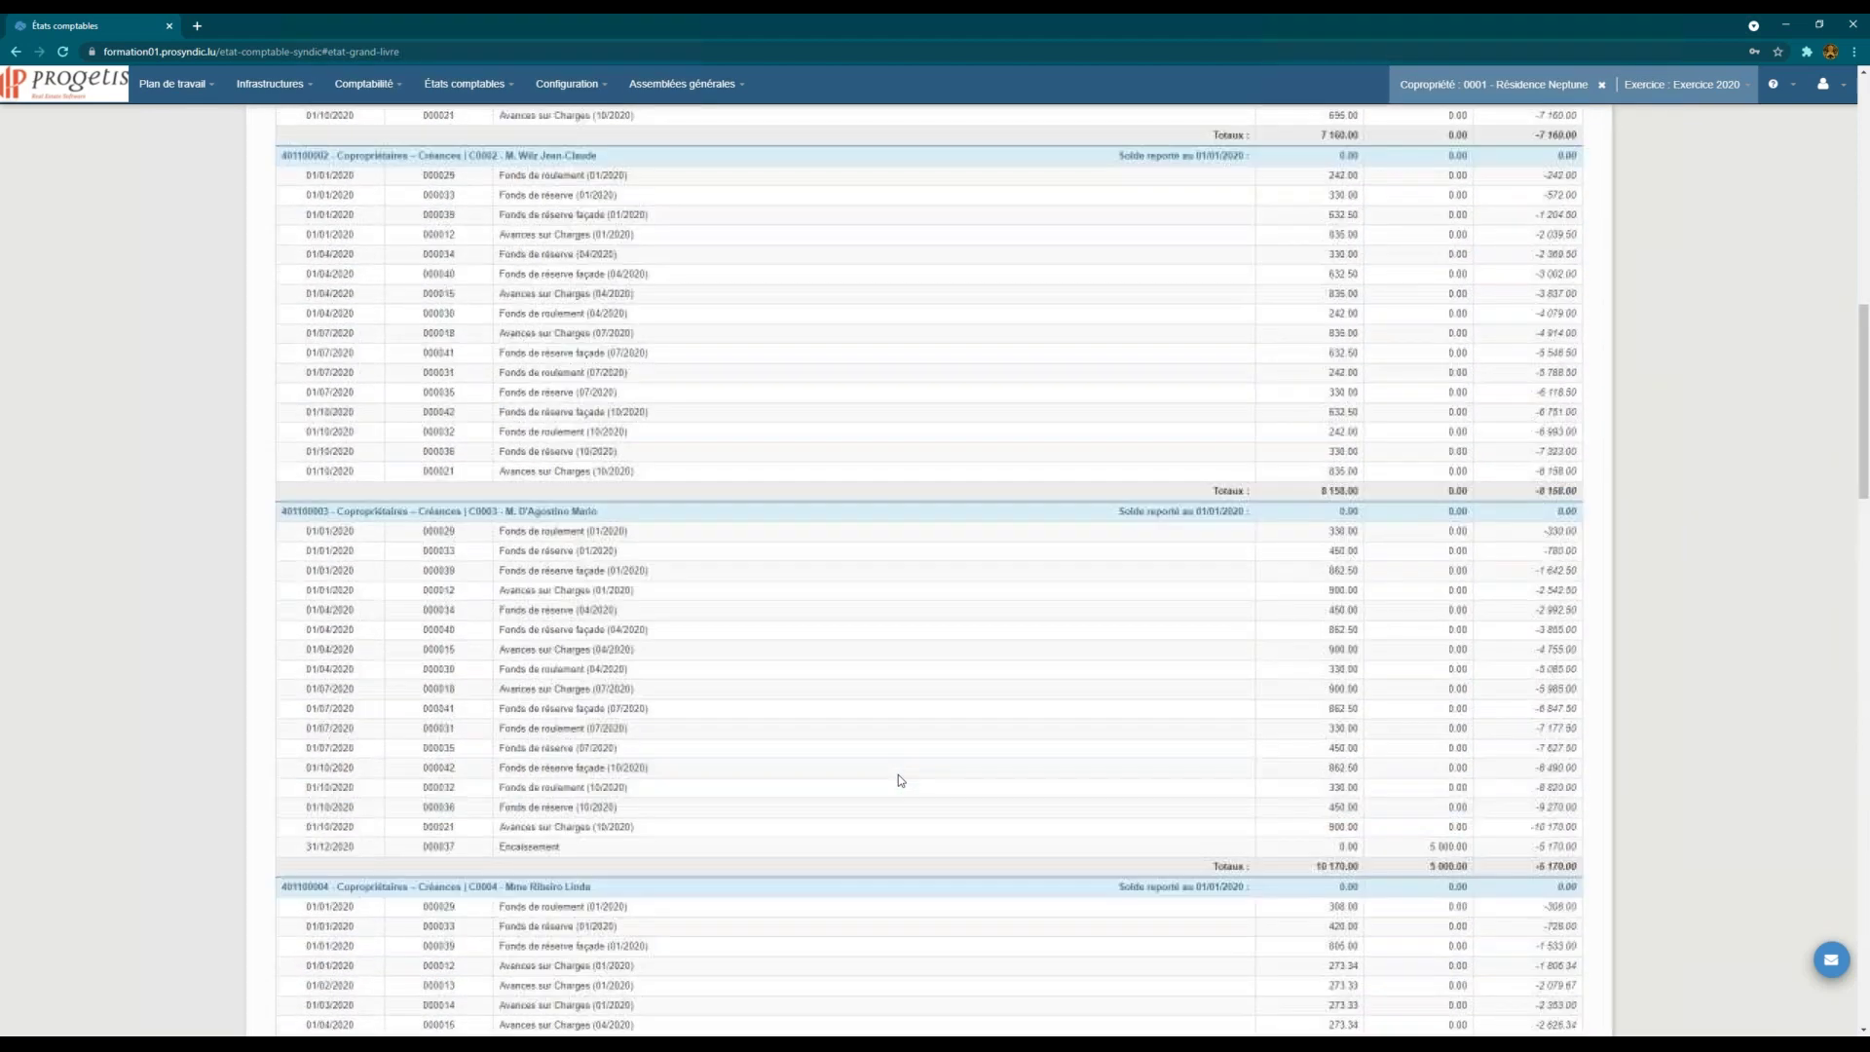
{"action": "scroll", "coordinate": [898, 779], "scroll_direction": "up", "scroll_amount": 6}
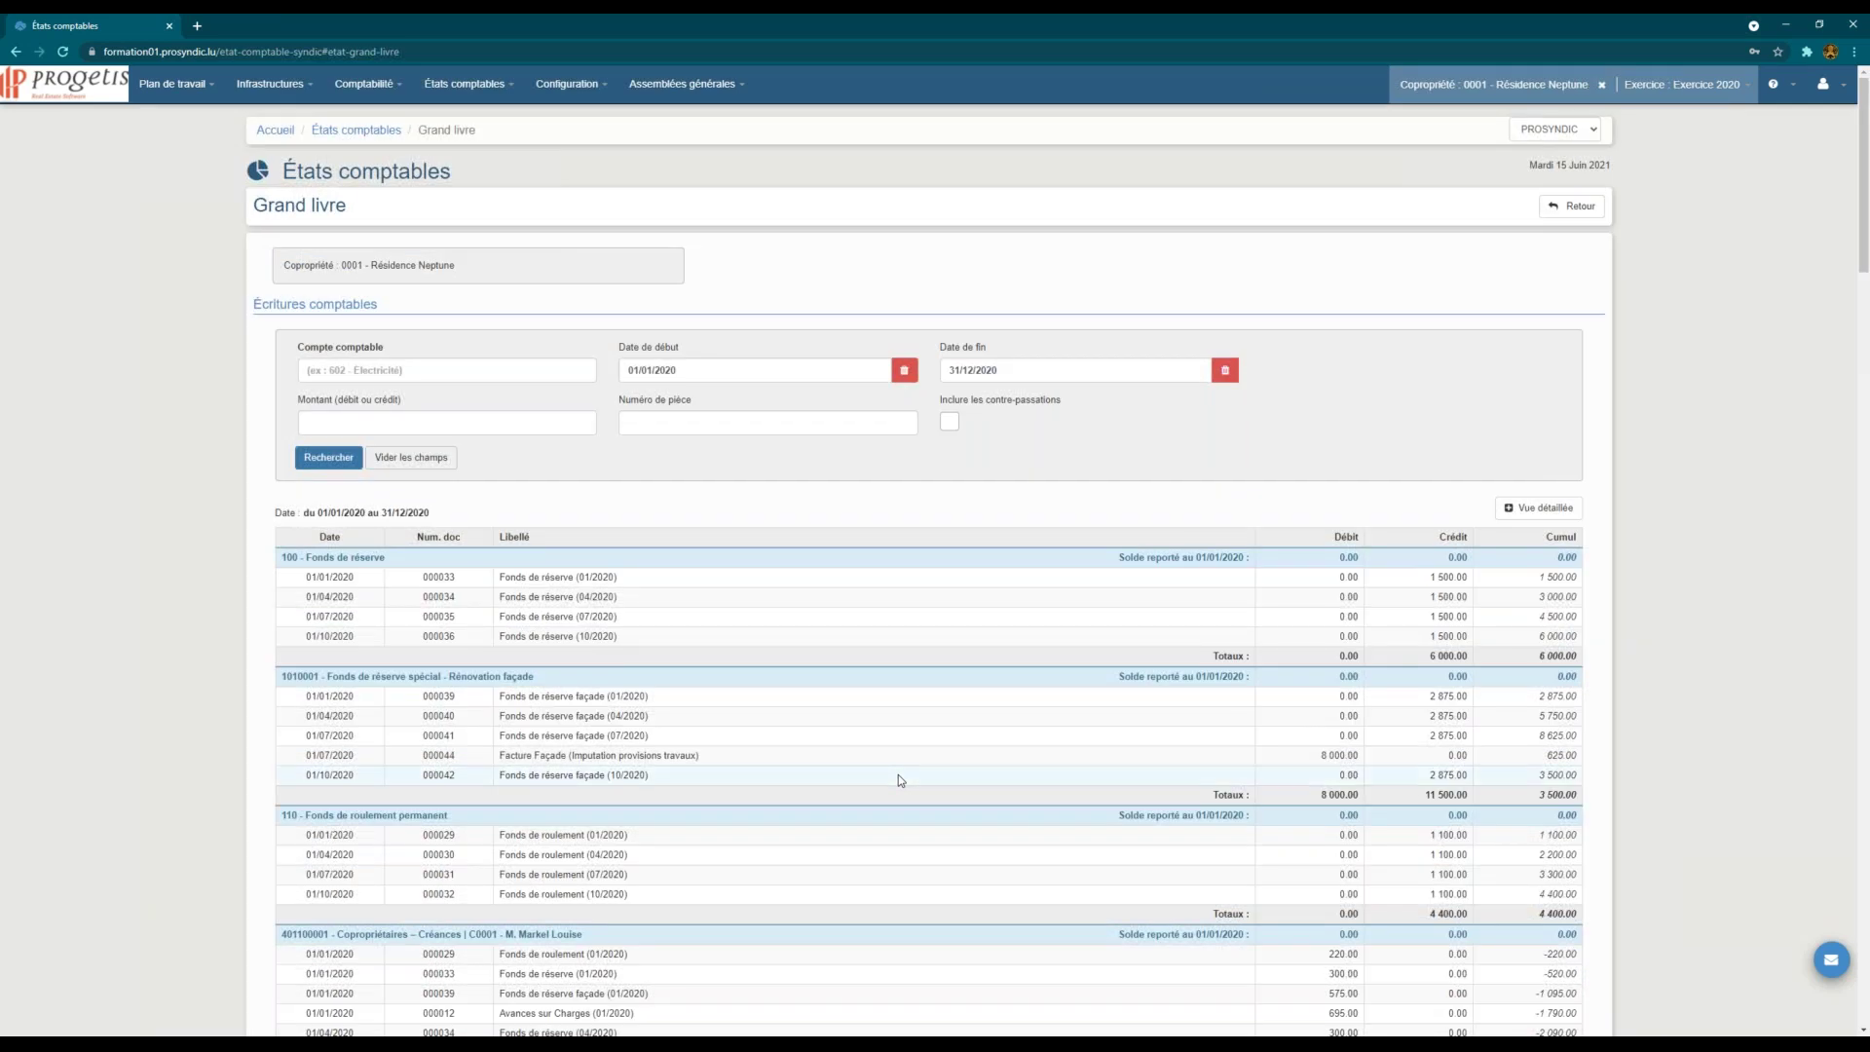
Step: Open the Balance générale for Exercice 2020 and examine the debit, credit and balance totals
{"action": "left_click", "coordinate": [460, 417]}
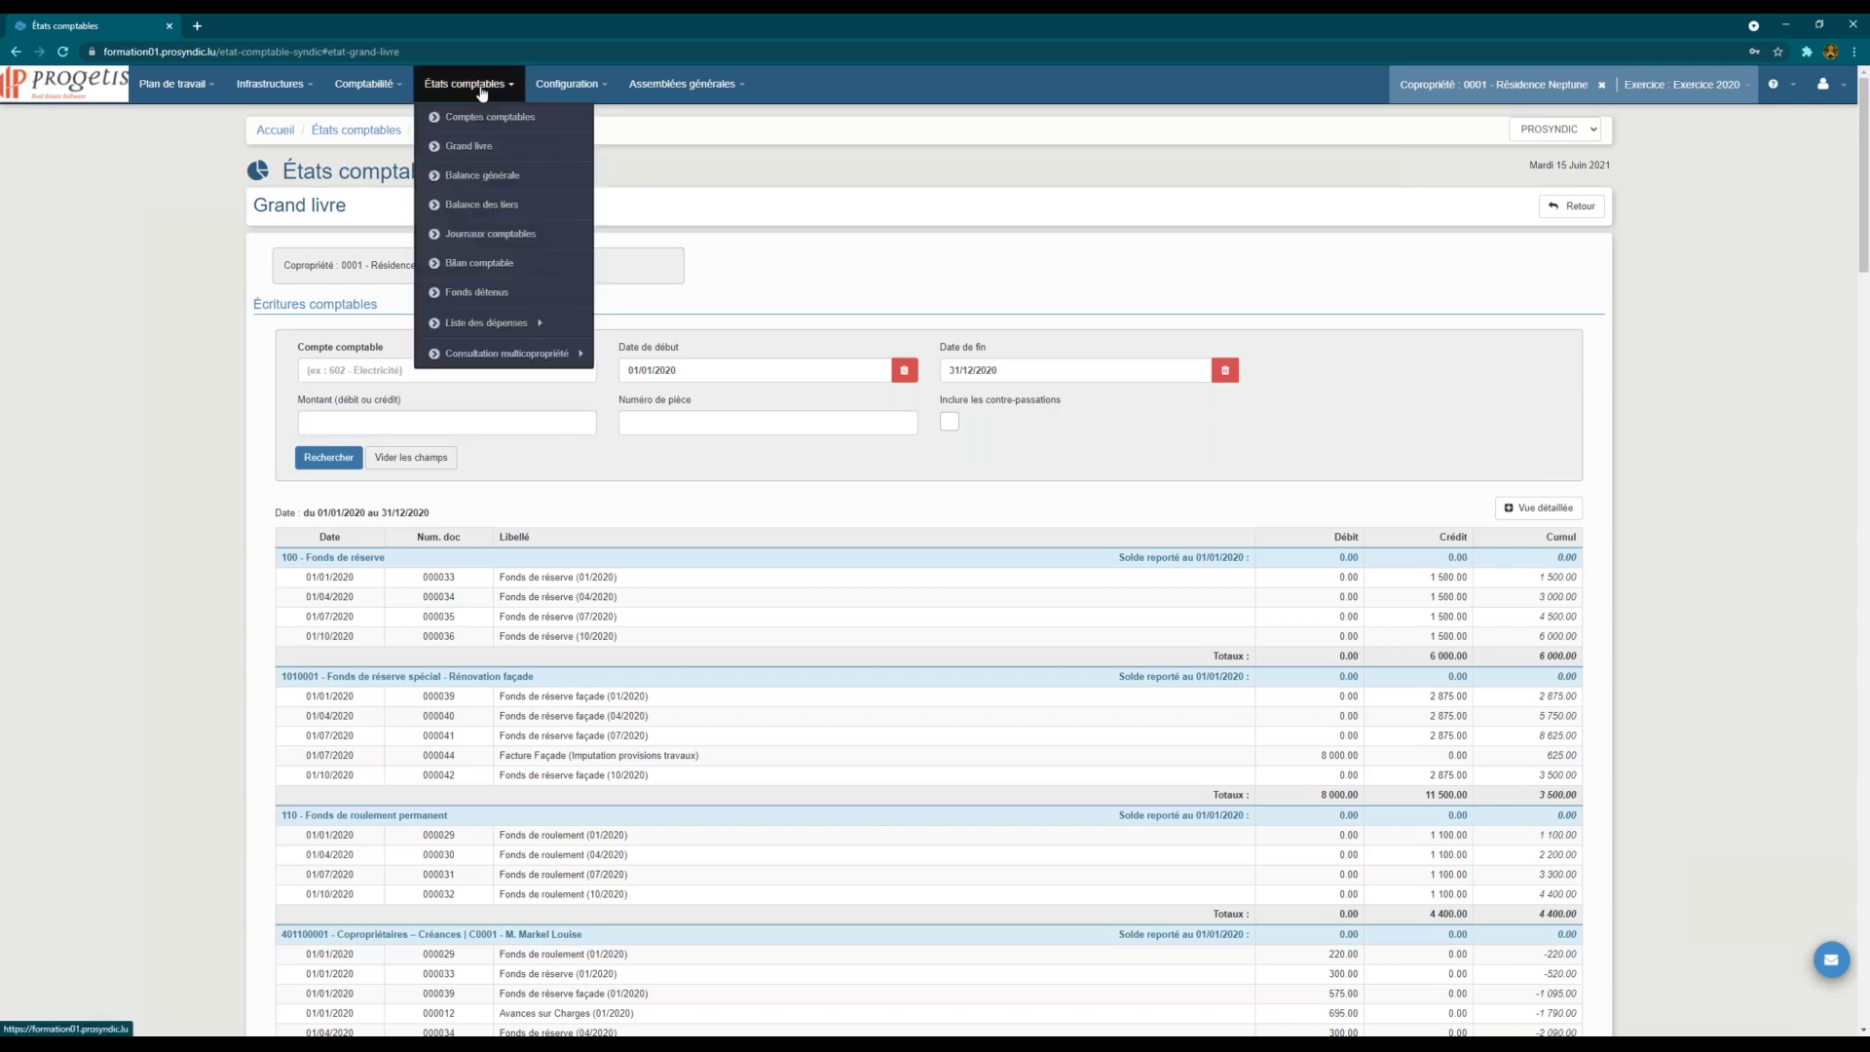
{"action": "left_click", "coordinate": [492, 175]}
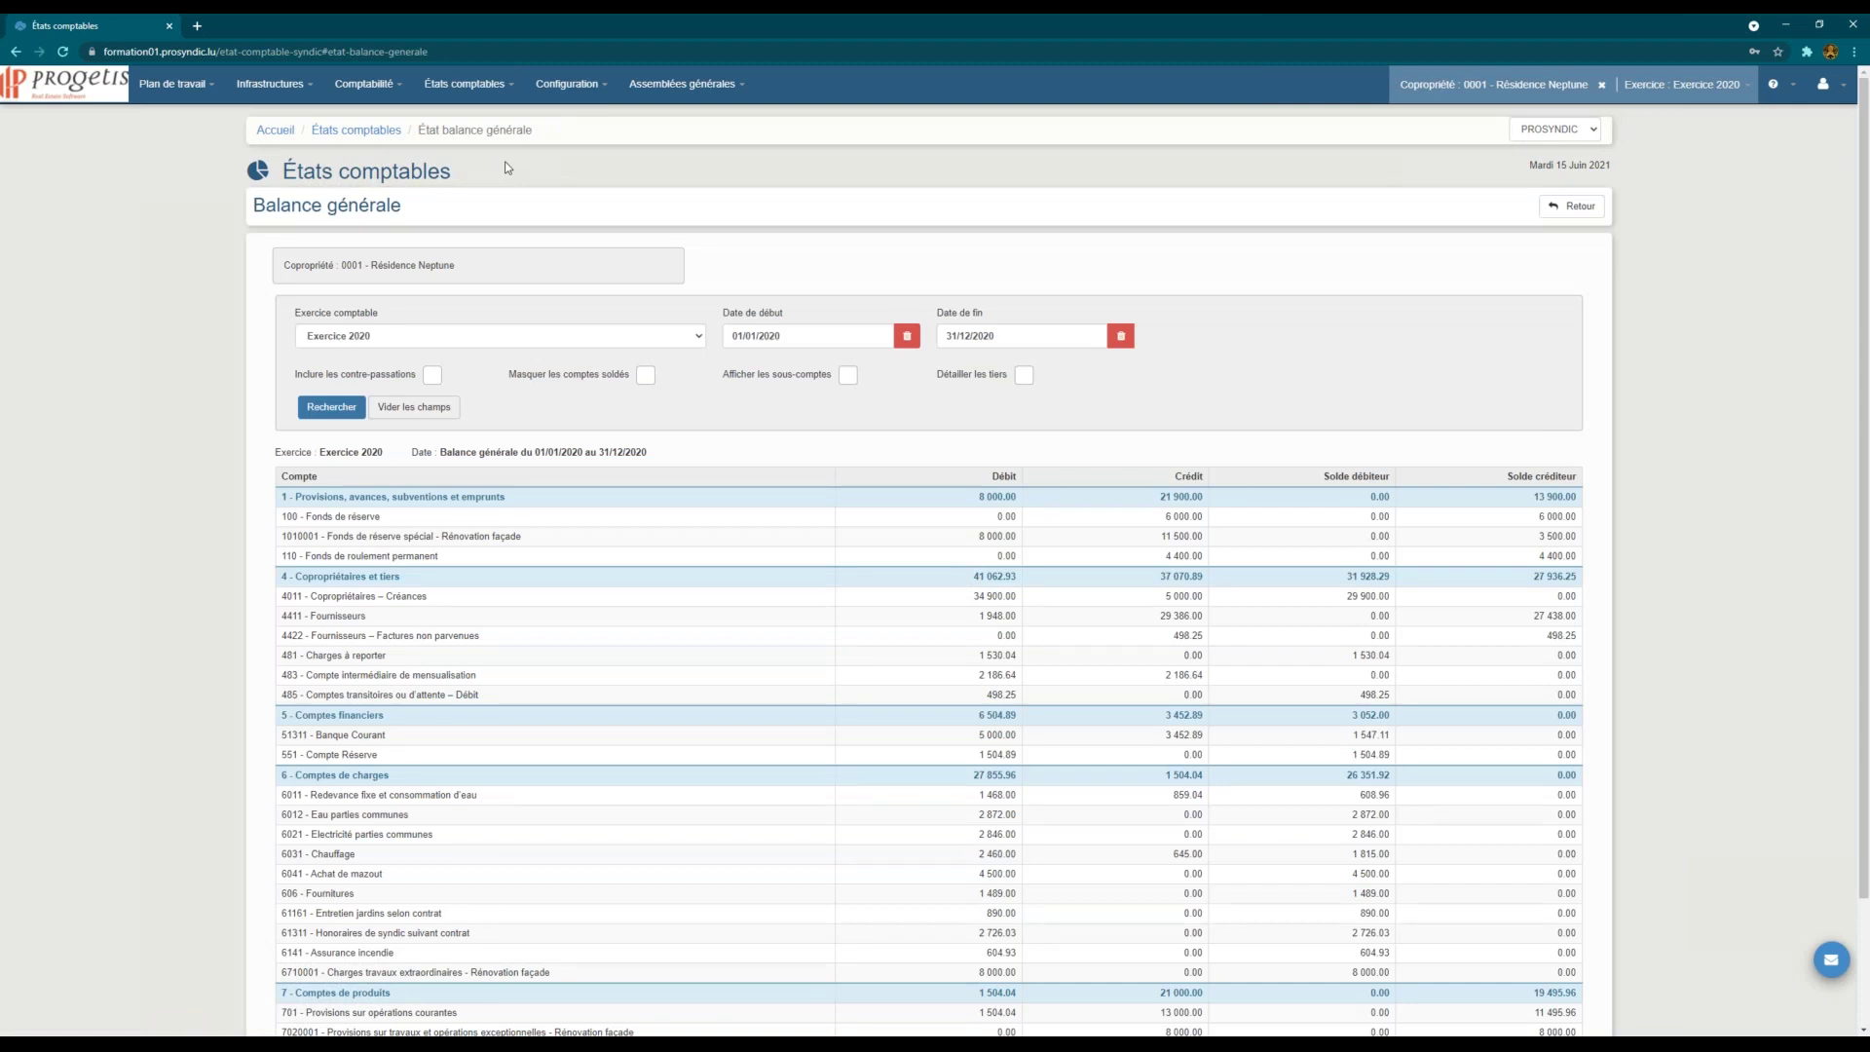
{"action": "scroll", "coordinate": [878, 441], "scroll_direction": "down", "scroll_amount": 2}
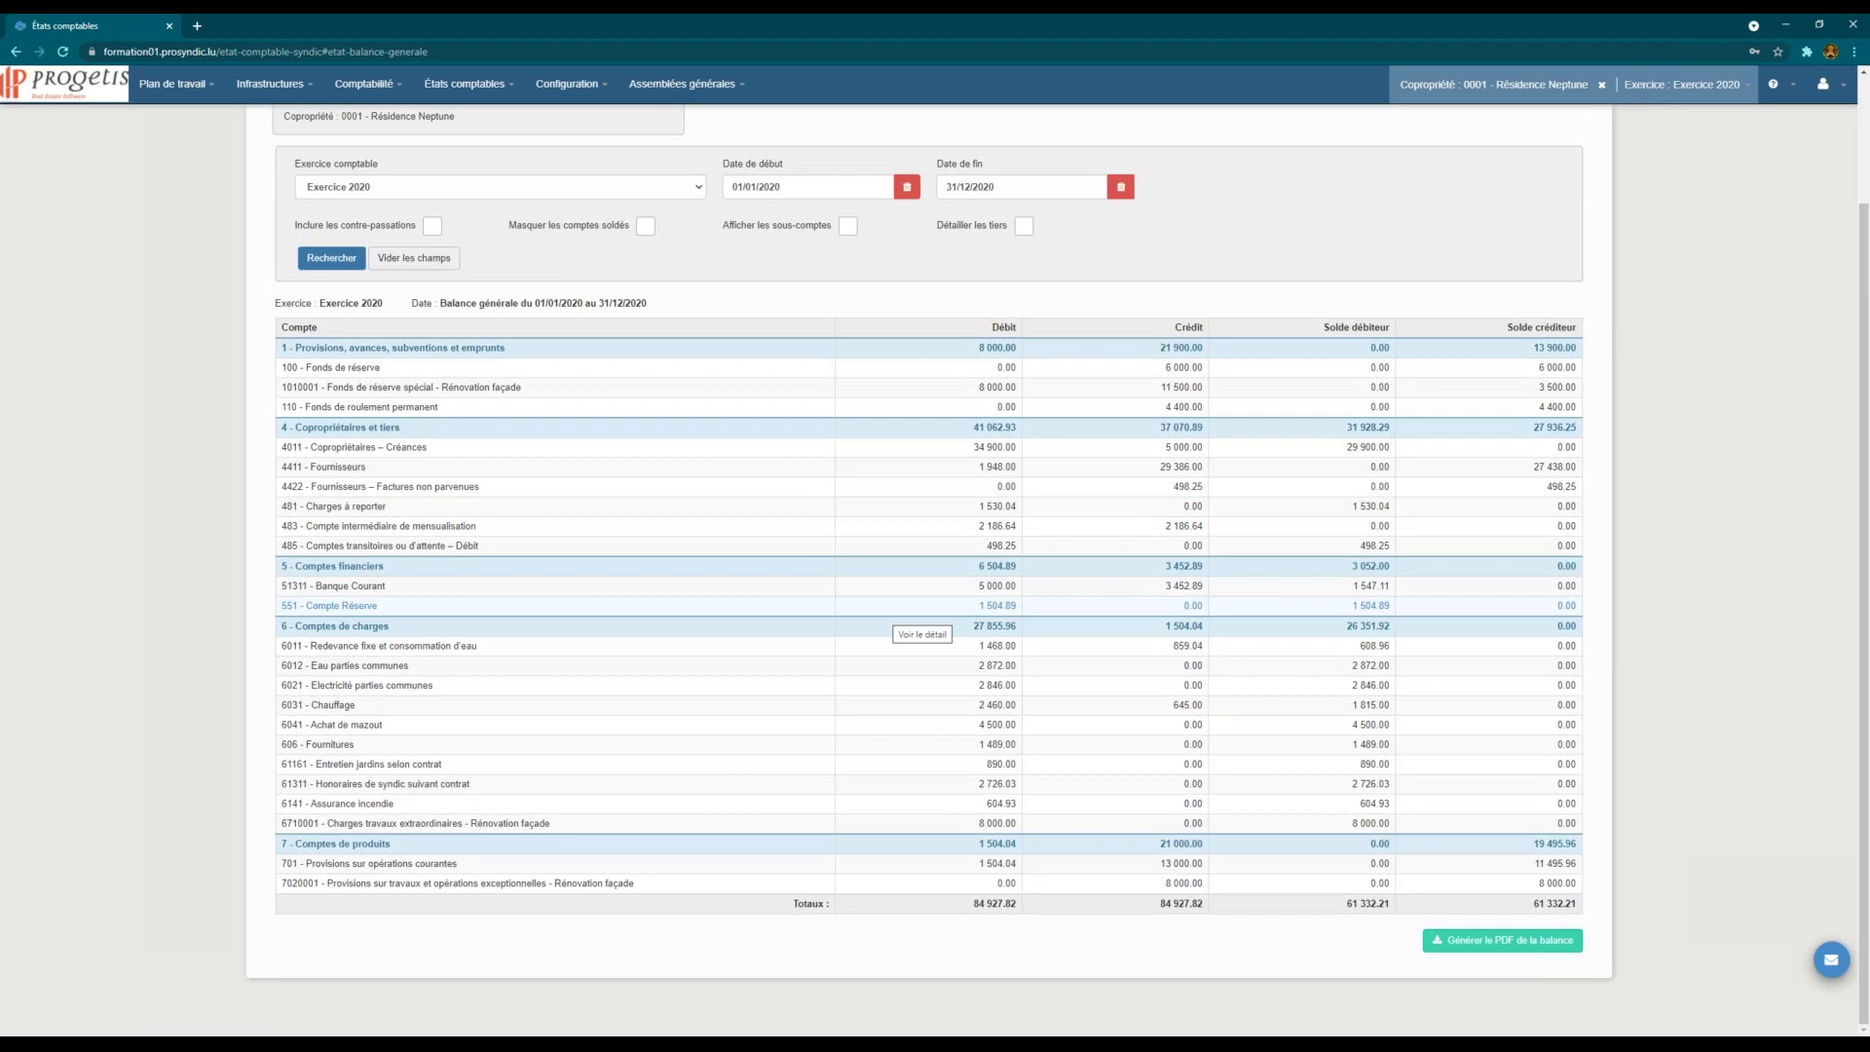
Step: Examine the entries of account 4411 - Fournisseurs in simplified and detailed views, then close the account detail
{"action": "left_click", "coordinate": [448, 473]}
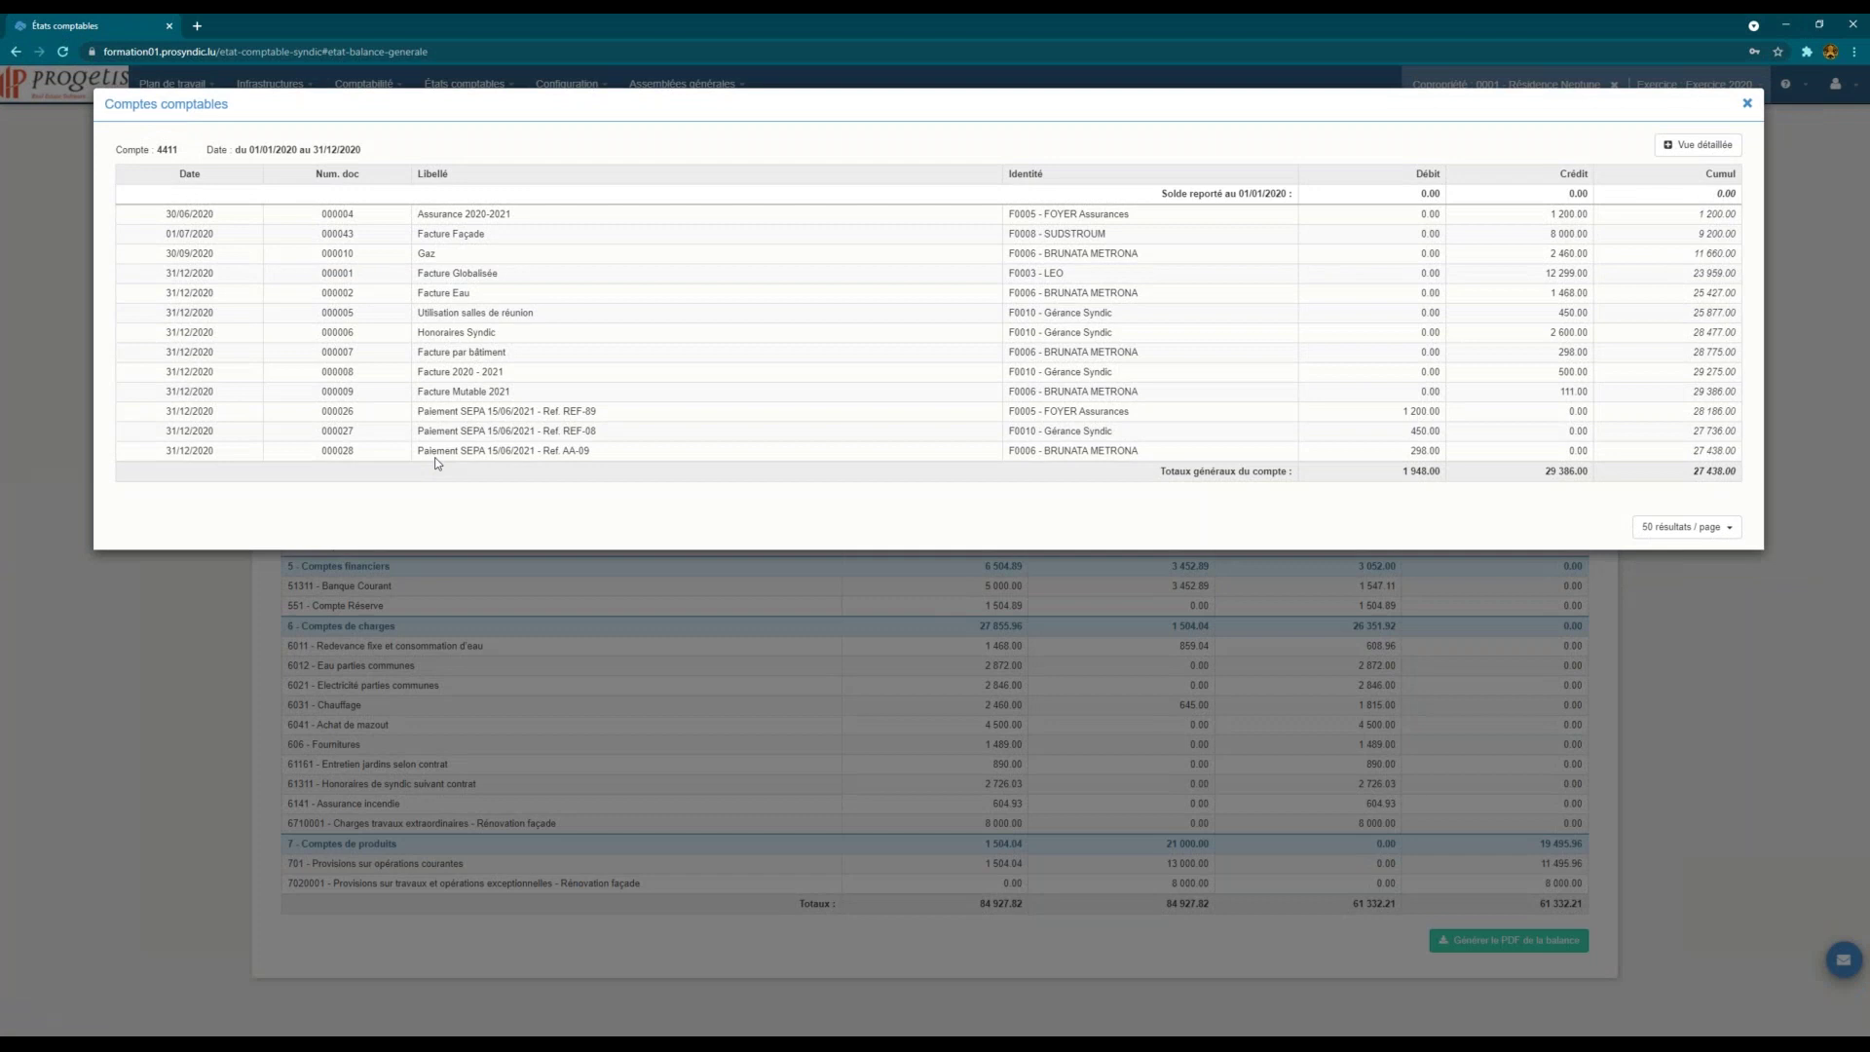
{"action": "left_click", "coordinate": [1688, 143]}
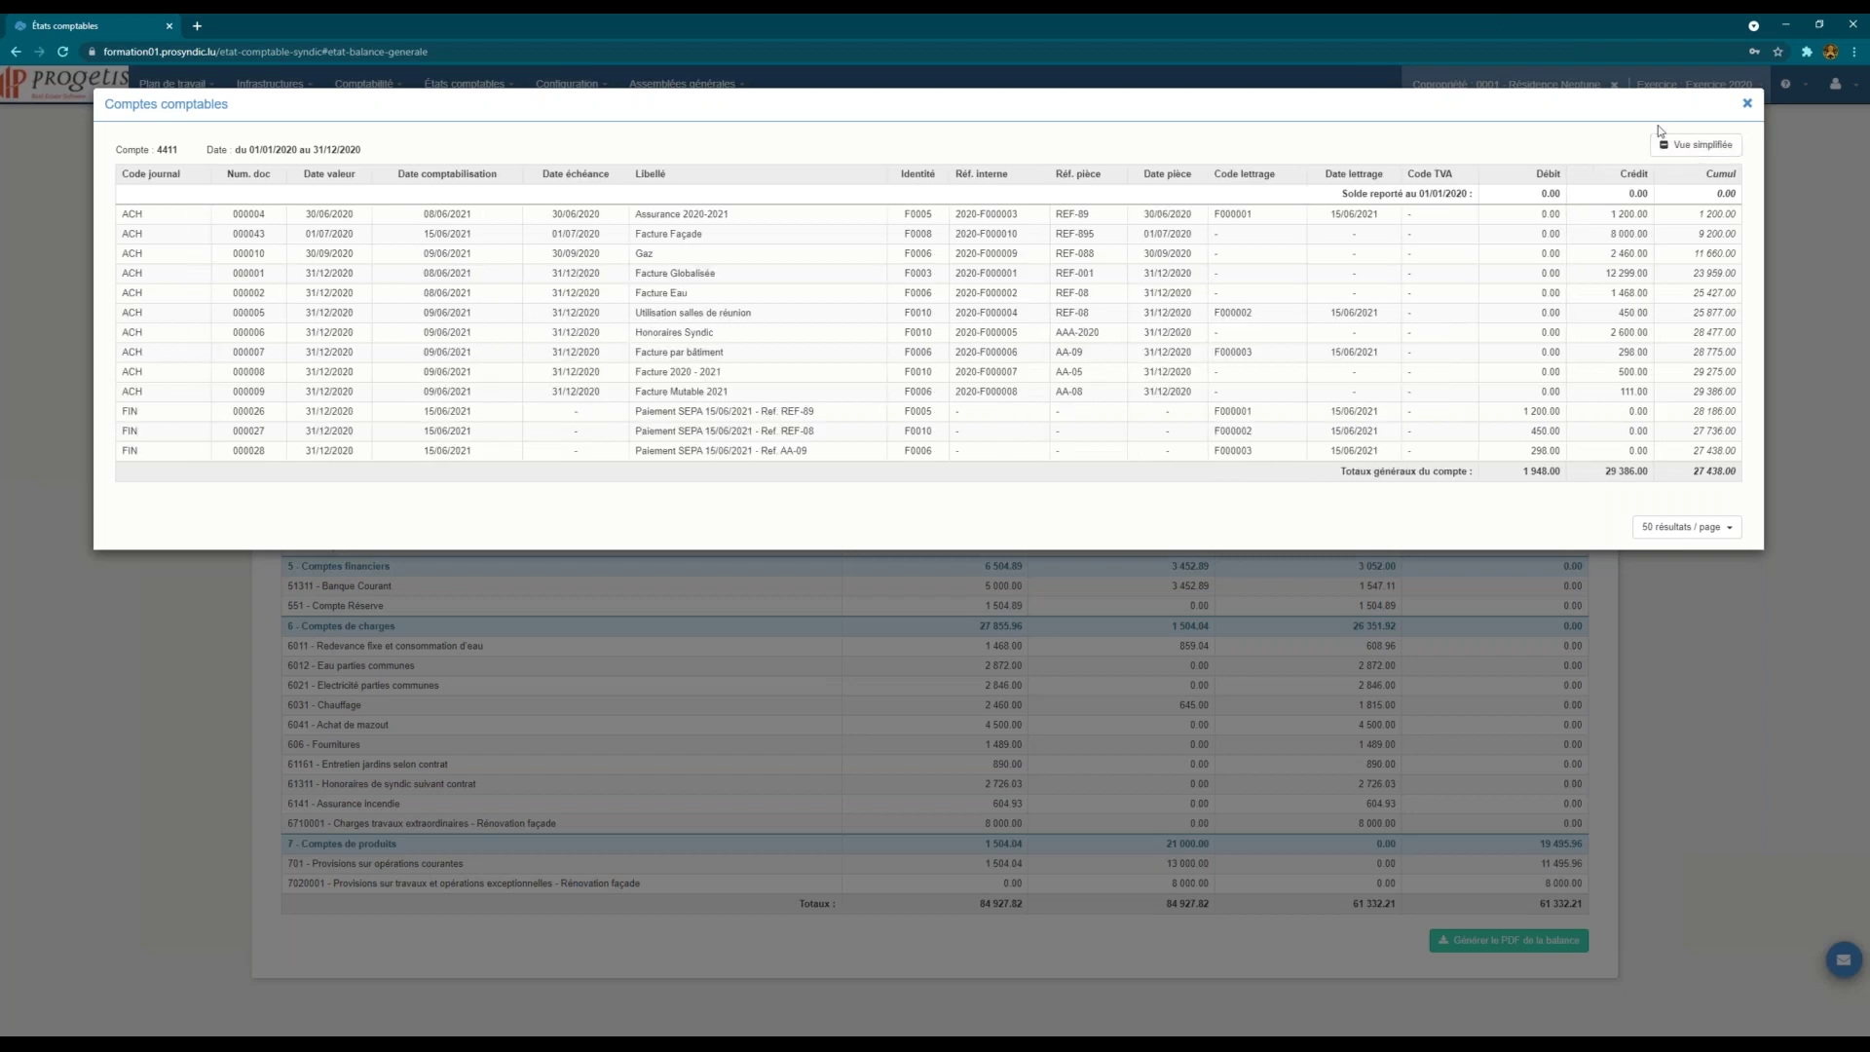
{"action": "left_click", "coordinate": [1696, 144]}
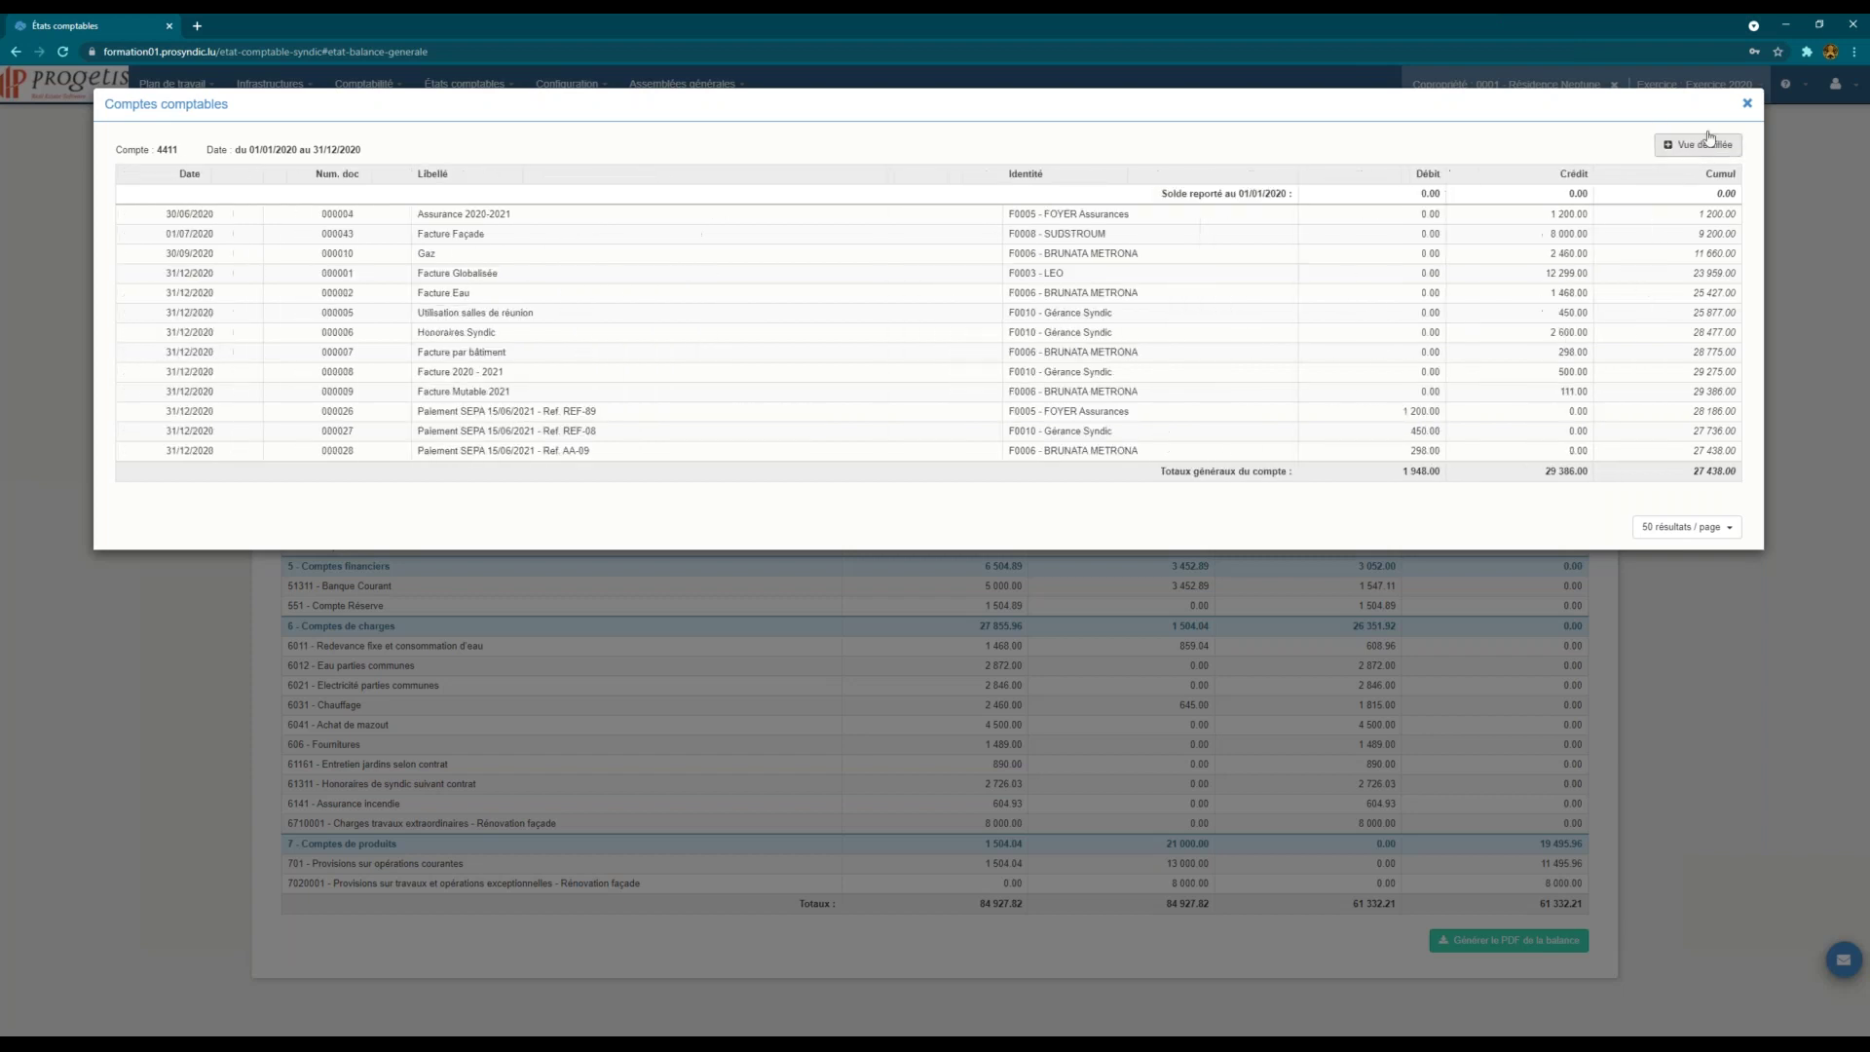
{"action": "left_click", "coordinate": [1750, 106]}
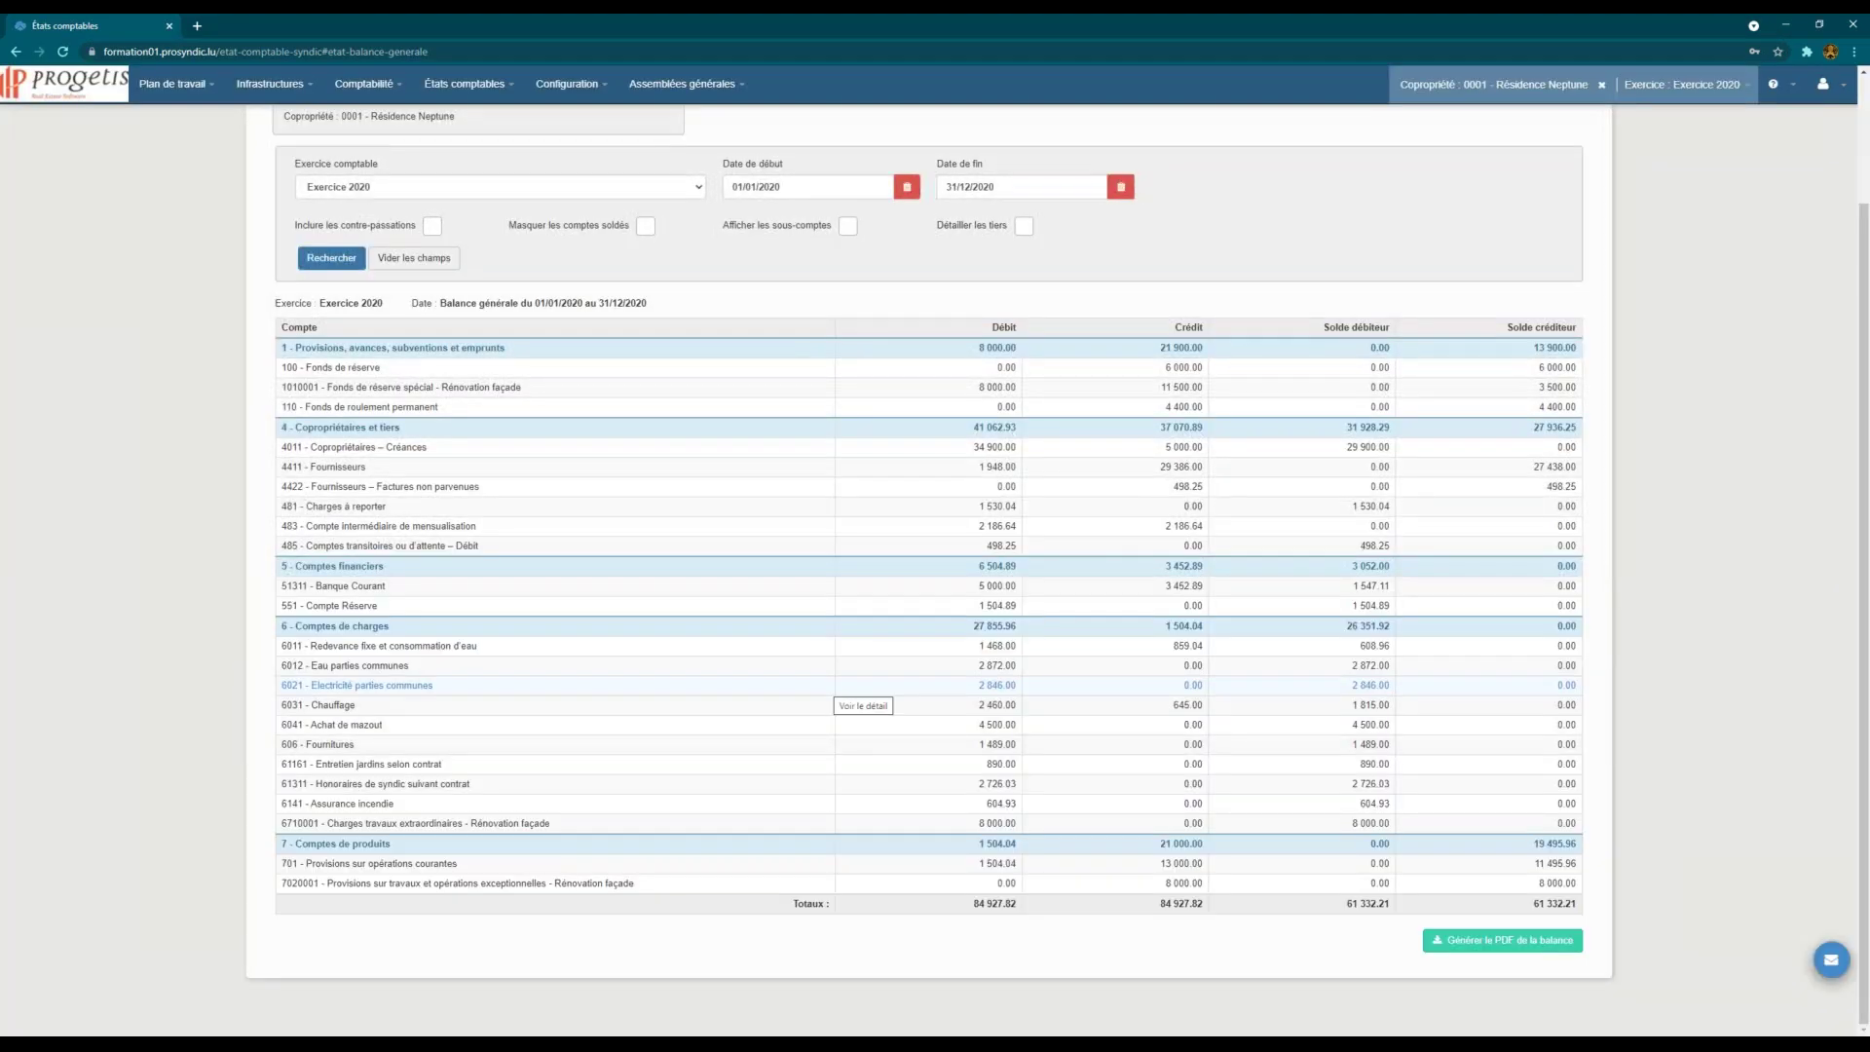
Step: Rerun the Balance générale with third parties broken down individually
{"action": "scroll", "coordinate": [857, 689], "scroll_direction": "up", "scroll_amount": 2}
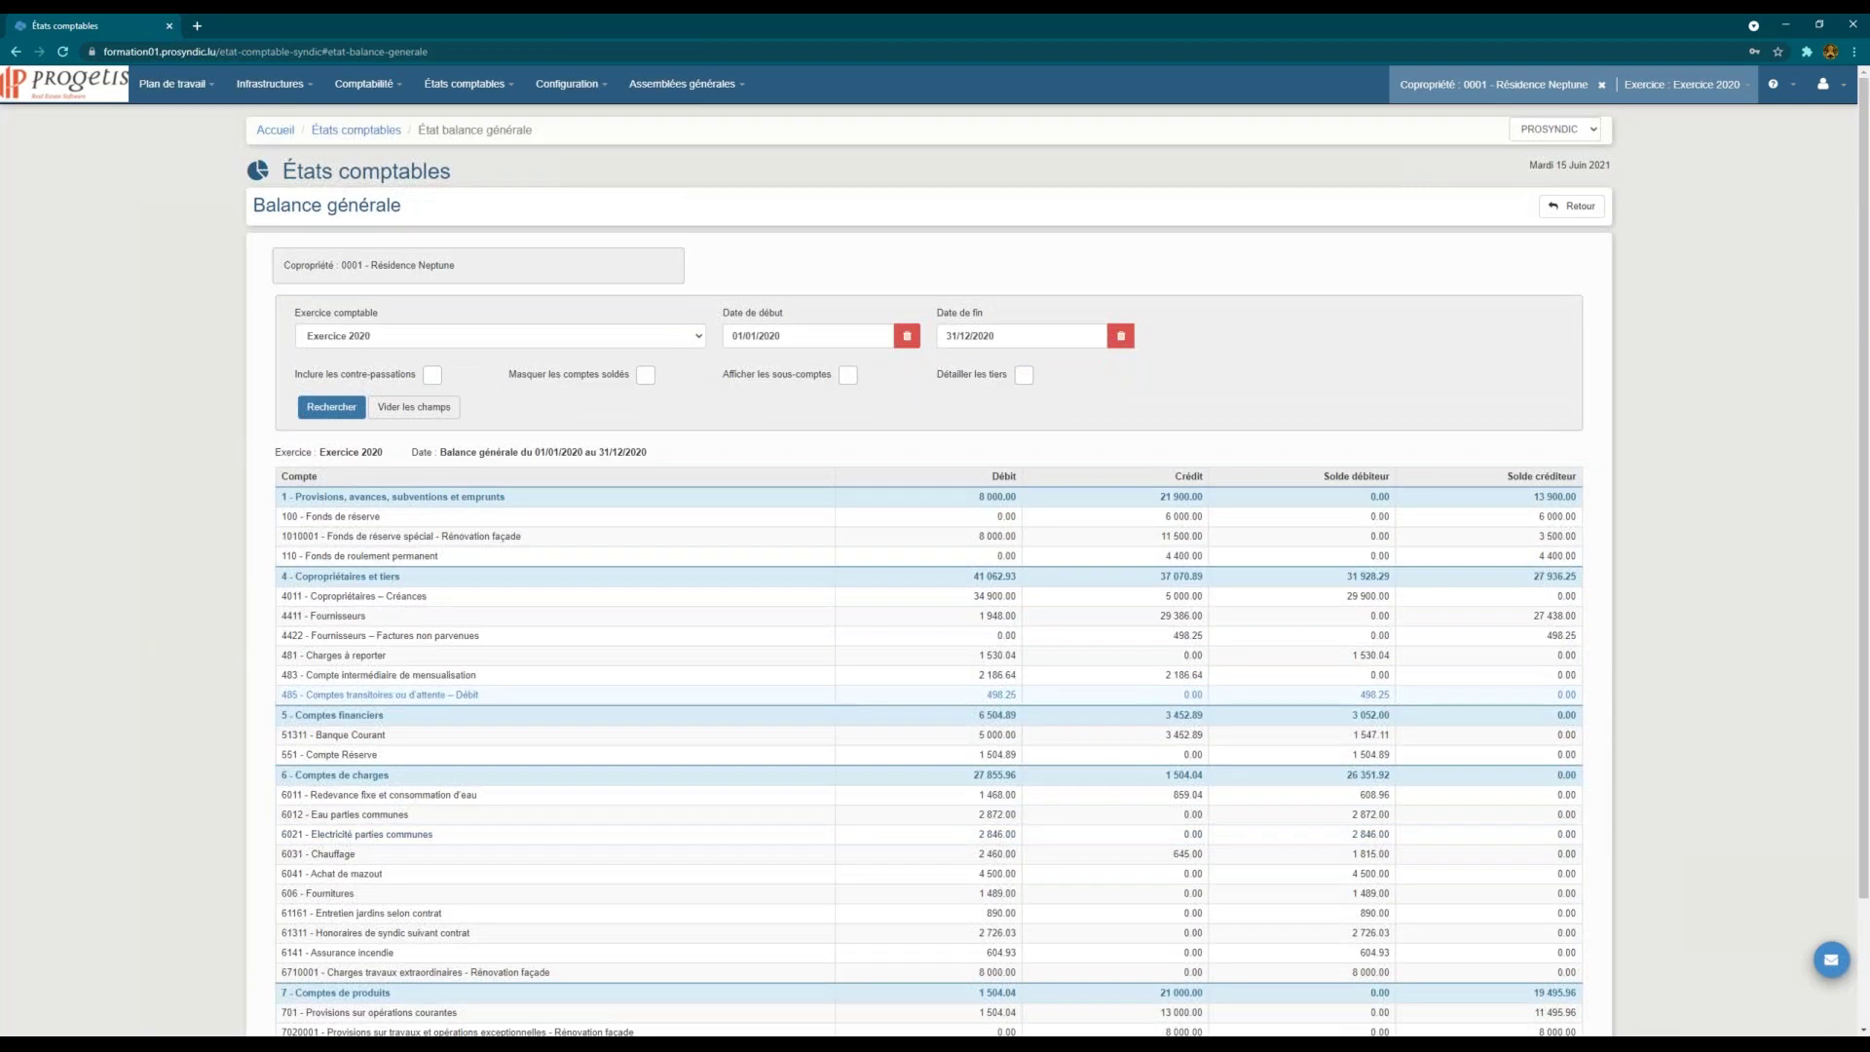
{"action": "left_click", "coordinate": [1023, 375]}
{"action": "left_click", "coordinate": [336, 412]}
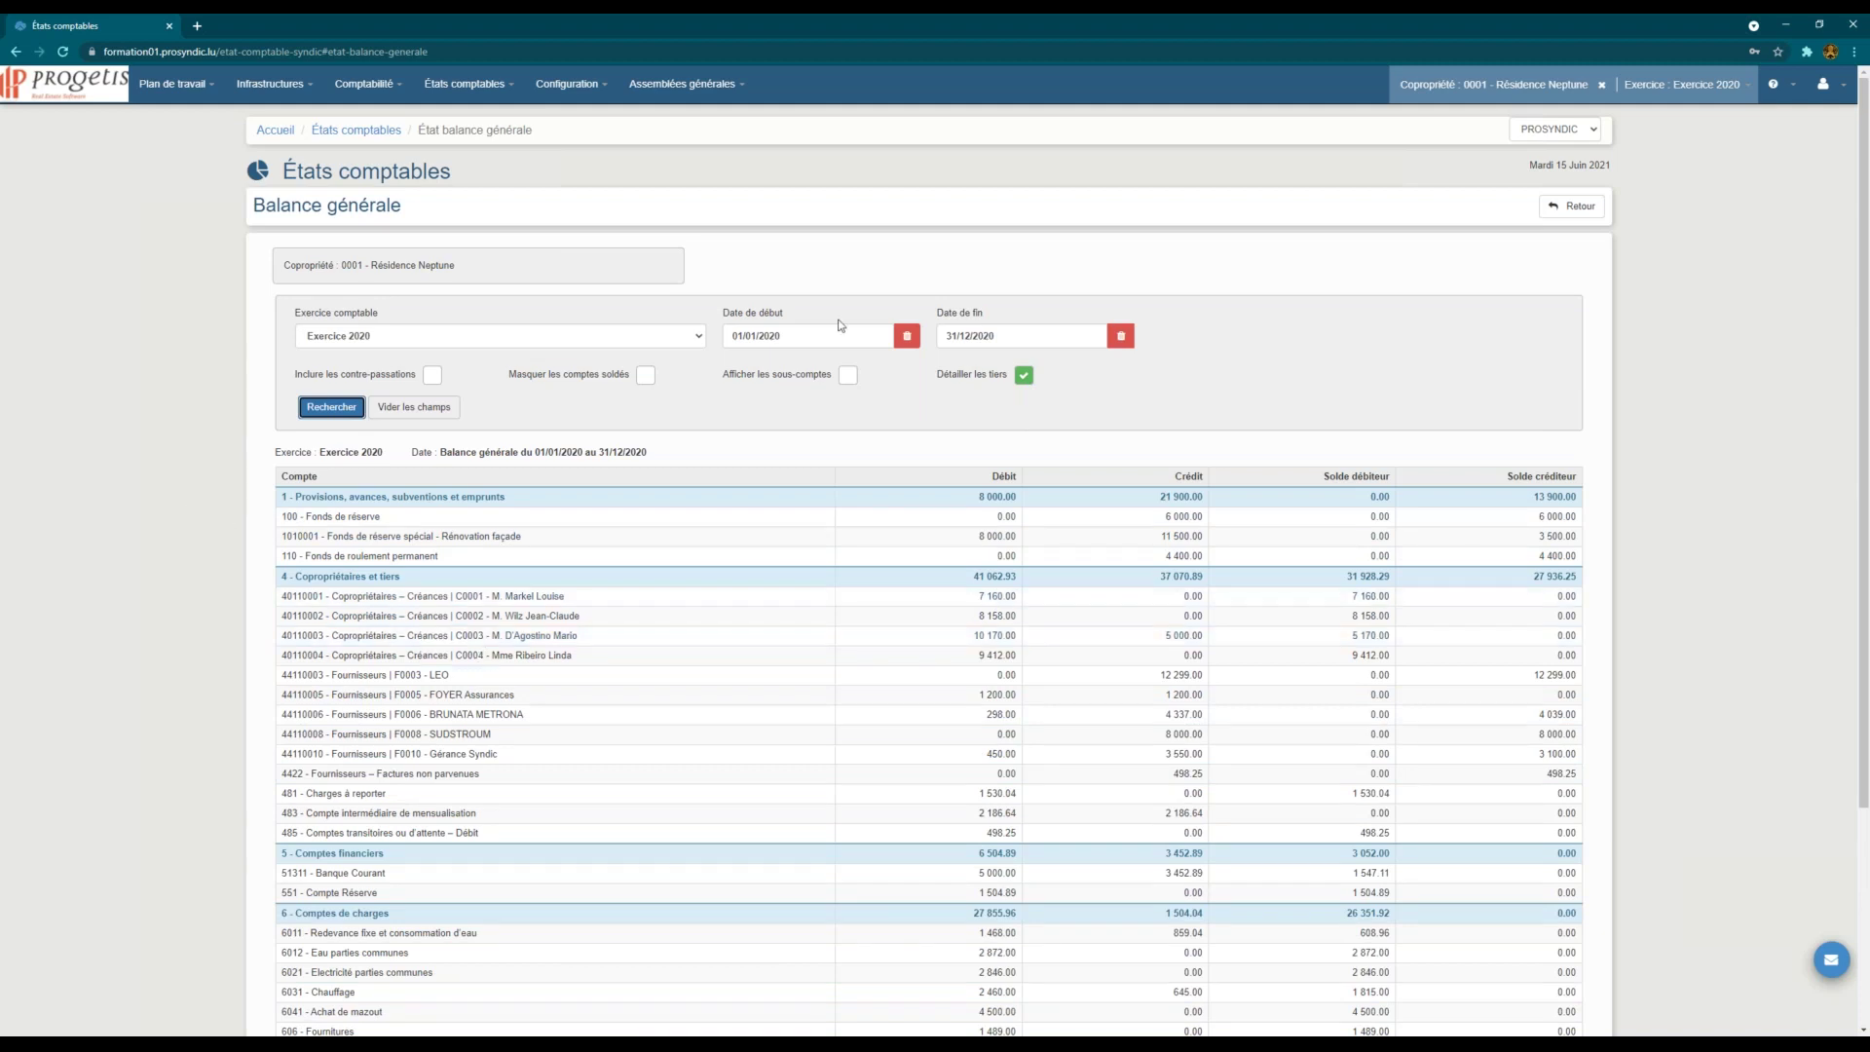
Step: Turn off the third-party breakdown and rerun the Balance générale with sub-accounts displayed
{"action": "left_click", "coordinate": [1023, 374]}
{"action": "left_click", "coordinate": [331, 407]}
{"action": "left_click", "coordinate": [848, 376]}
{"action": "left_click", "coordinate": [331, 407]}
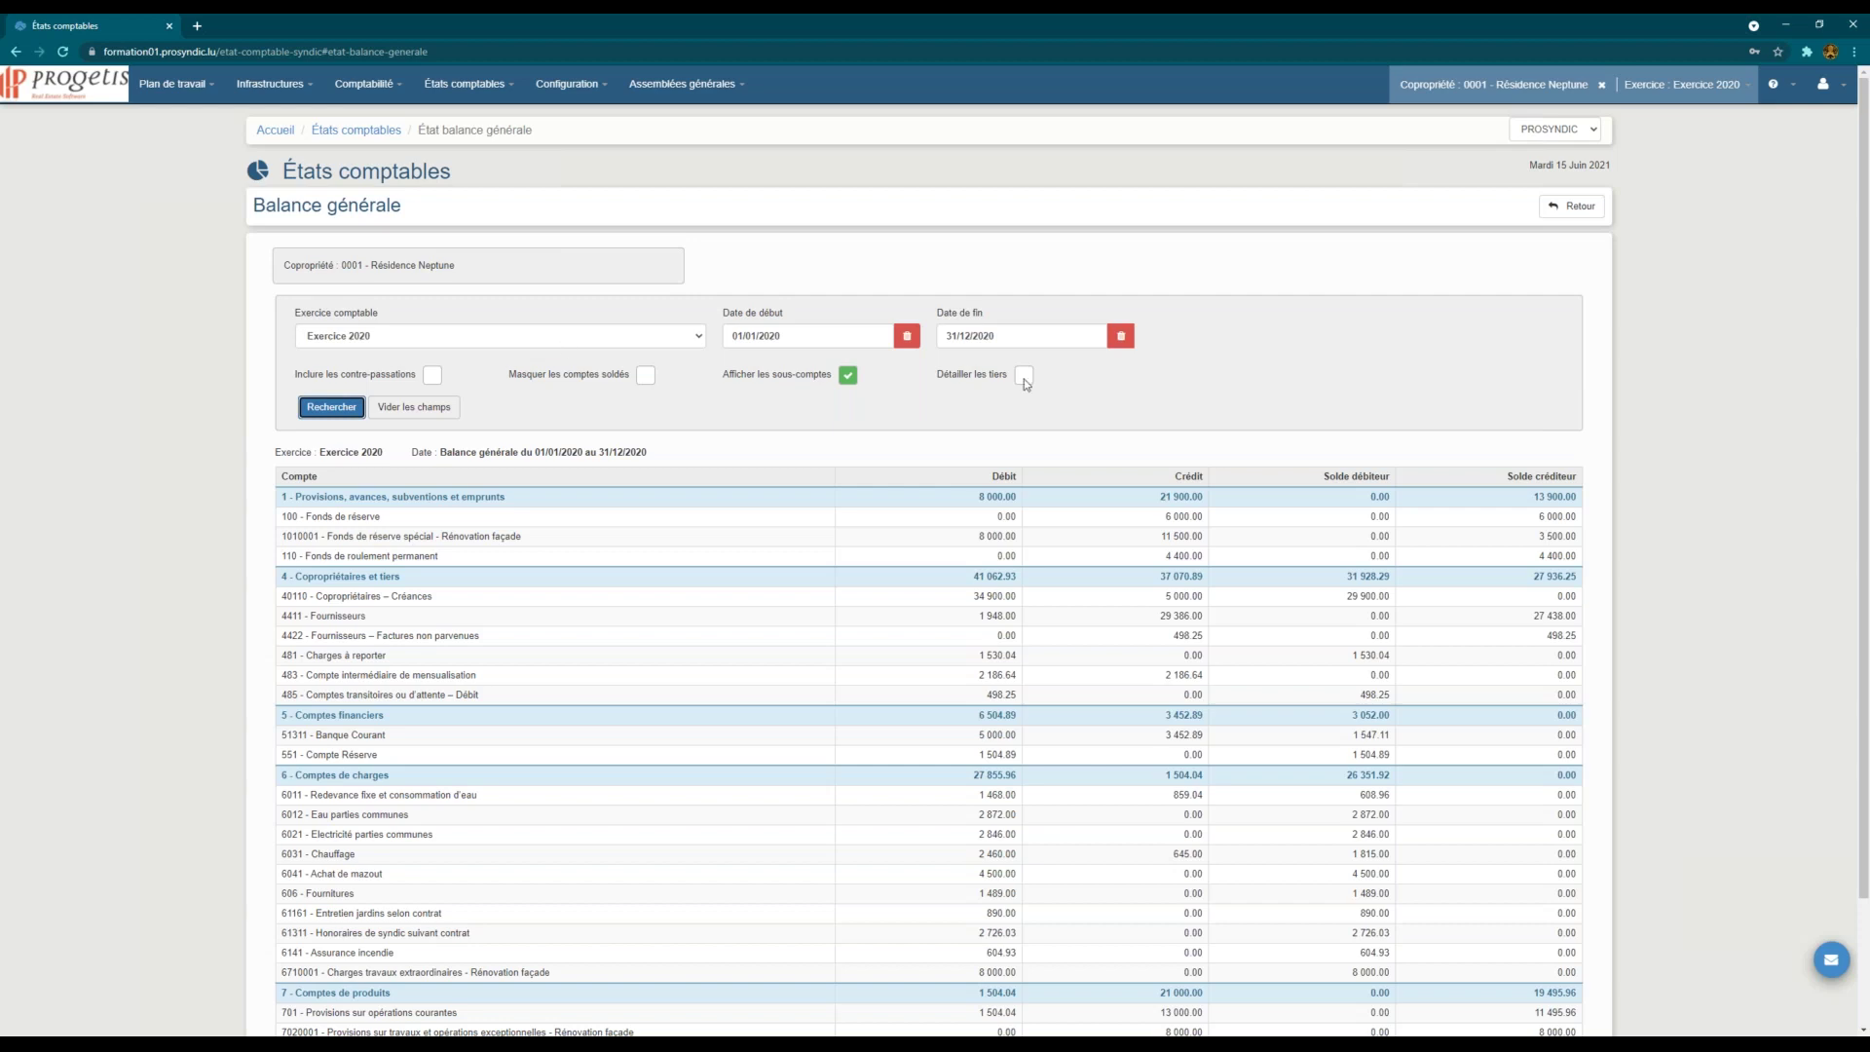
Step: Turn off the sub-account display in the Balance générale and open the Balance des tiers
{"action": "left_click", "coordinate": [850, 377]}
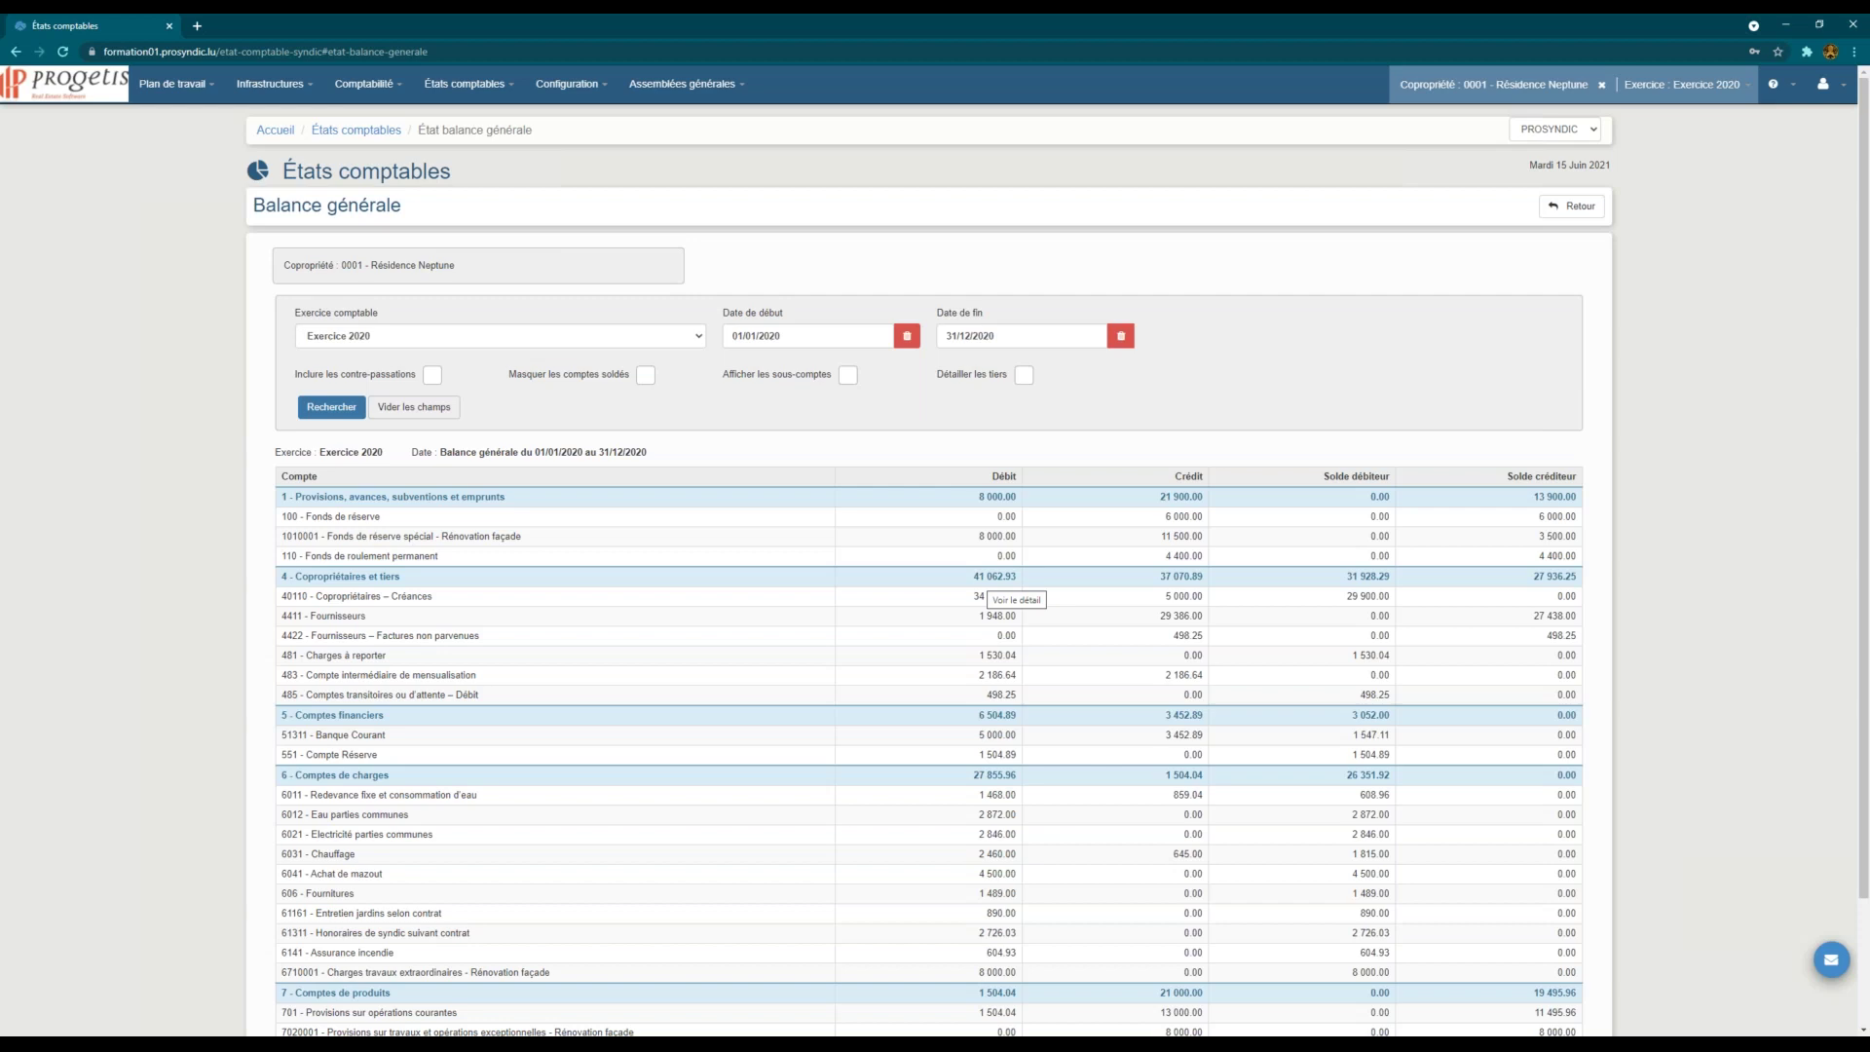
{"action": "left_click", "coordinate": [544, 382]}
{"action": "left_click", "coordinate": [650, 374]}
{"action": "left_click", "coordinate": [478, 93]}
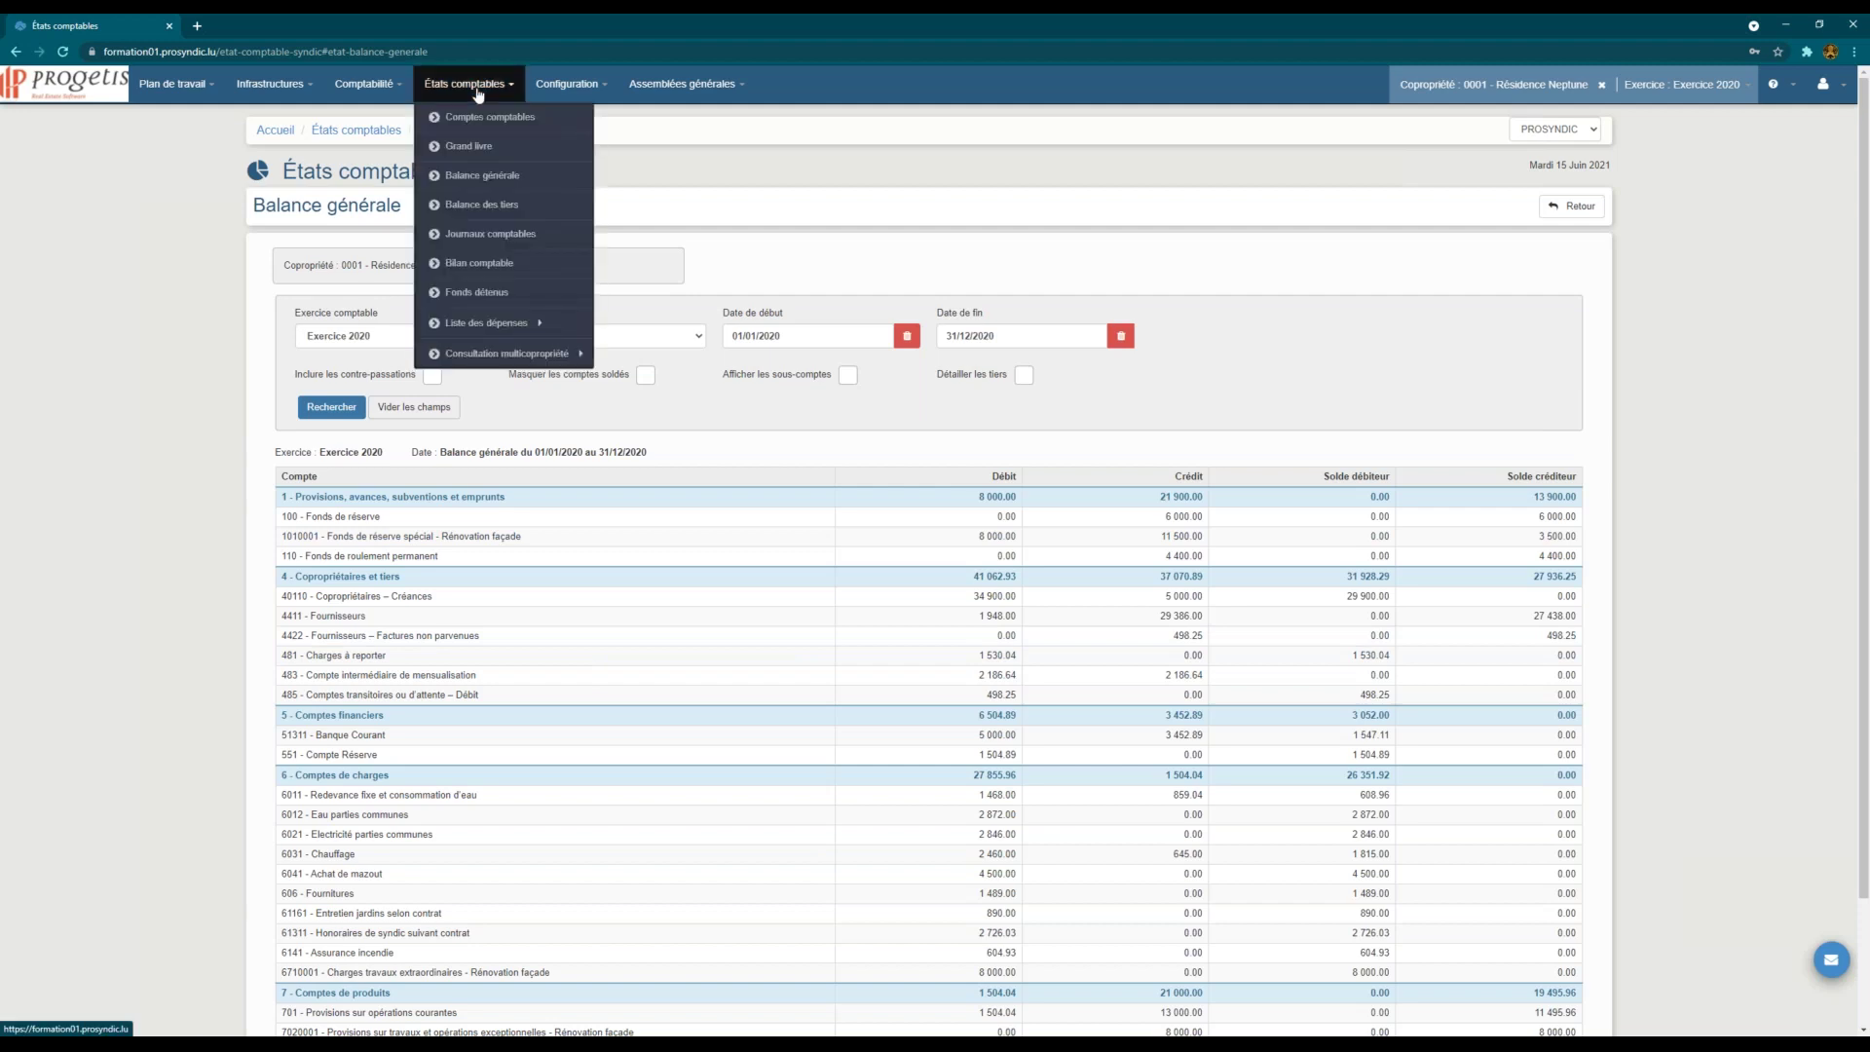
{"action": "left_click", "coordinate": [496, 202]}
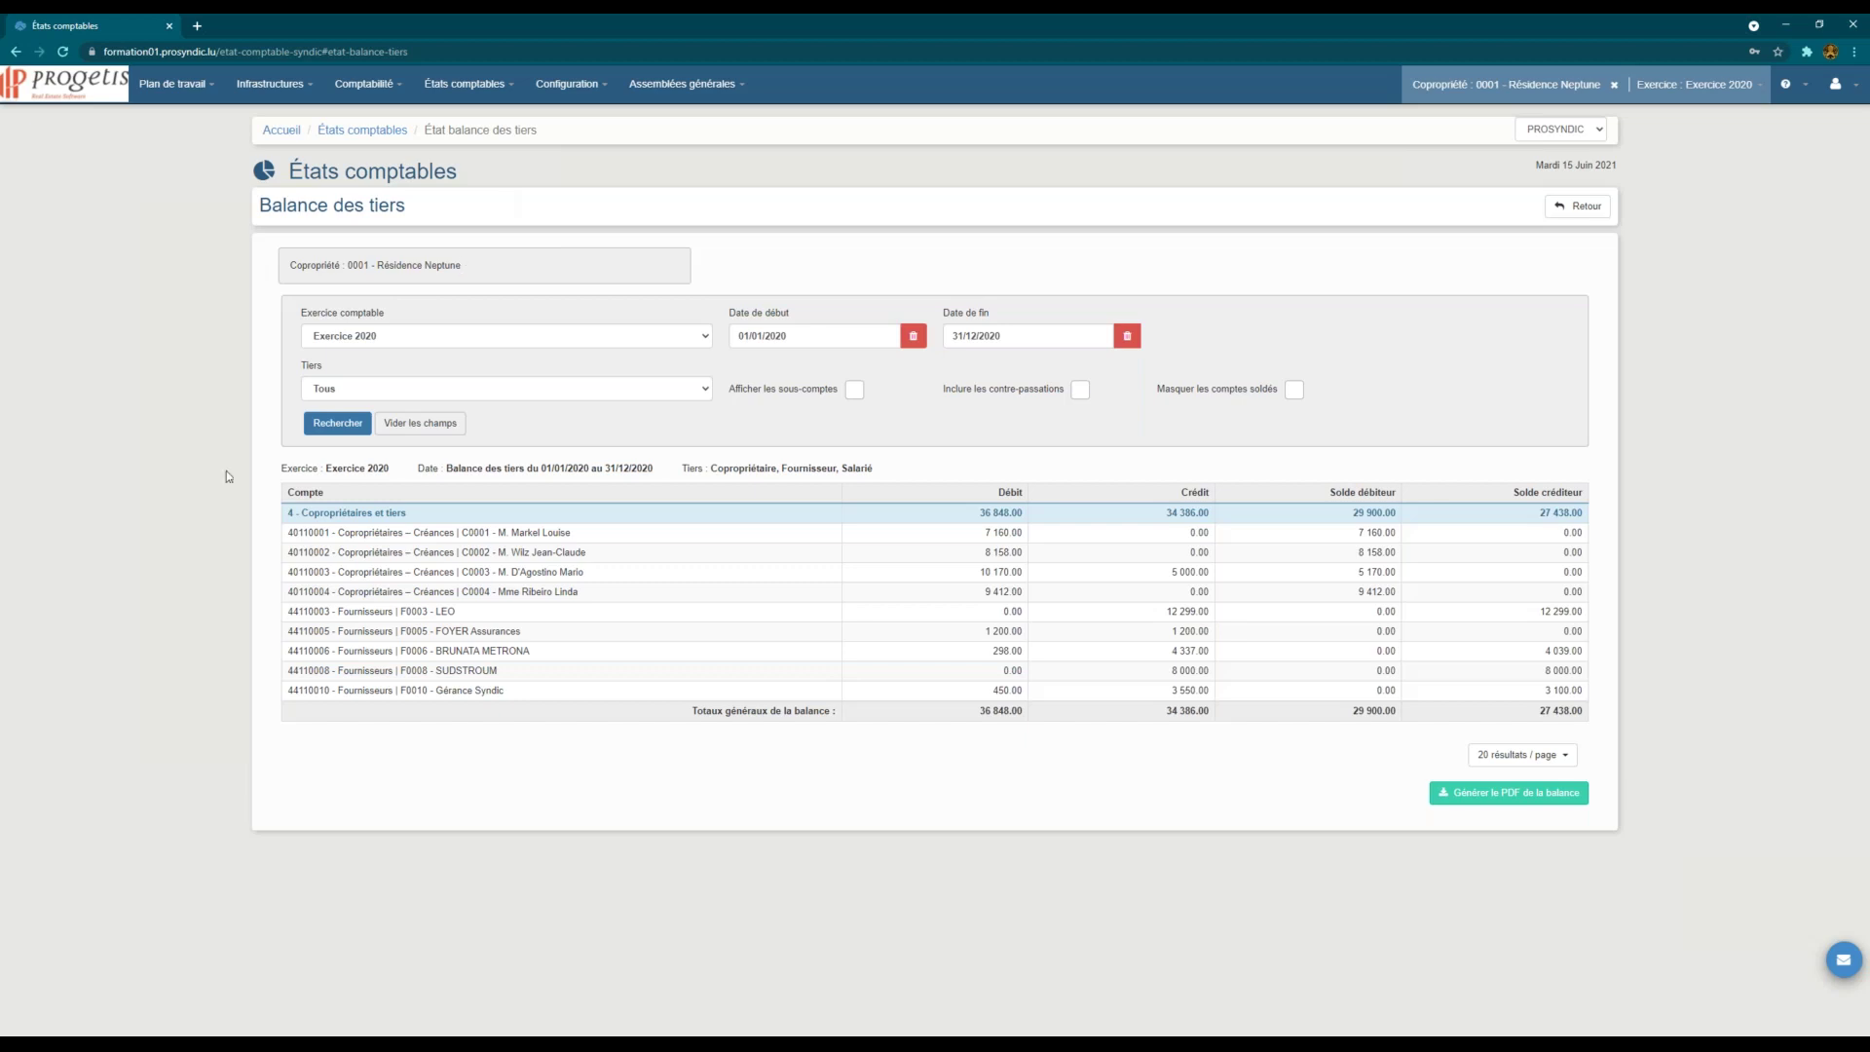
Step: Restrict the Balance des tiers to third parties of type Copropriétaire and run the search
{"action": "left_click", "coordinate": [435, 390]}
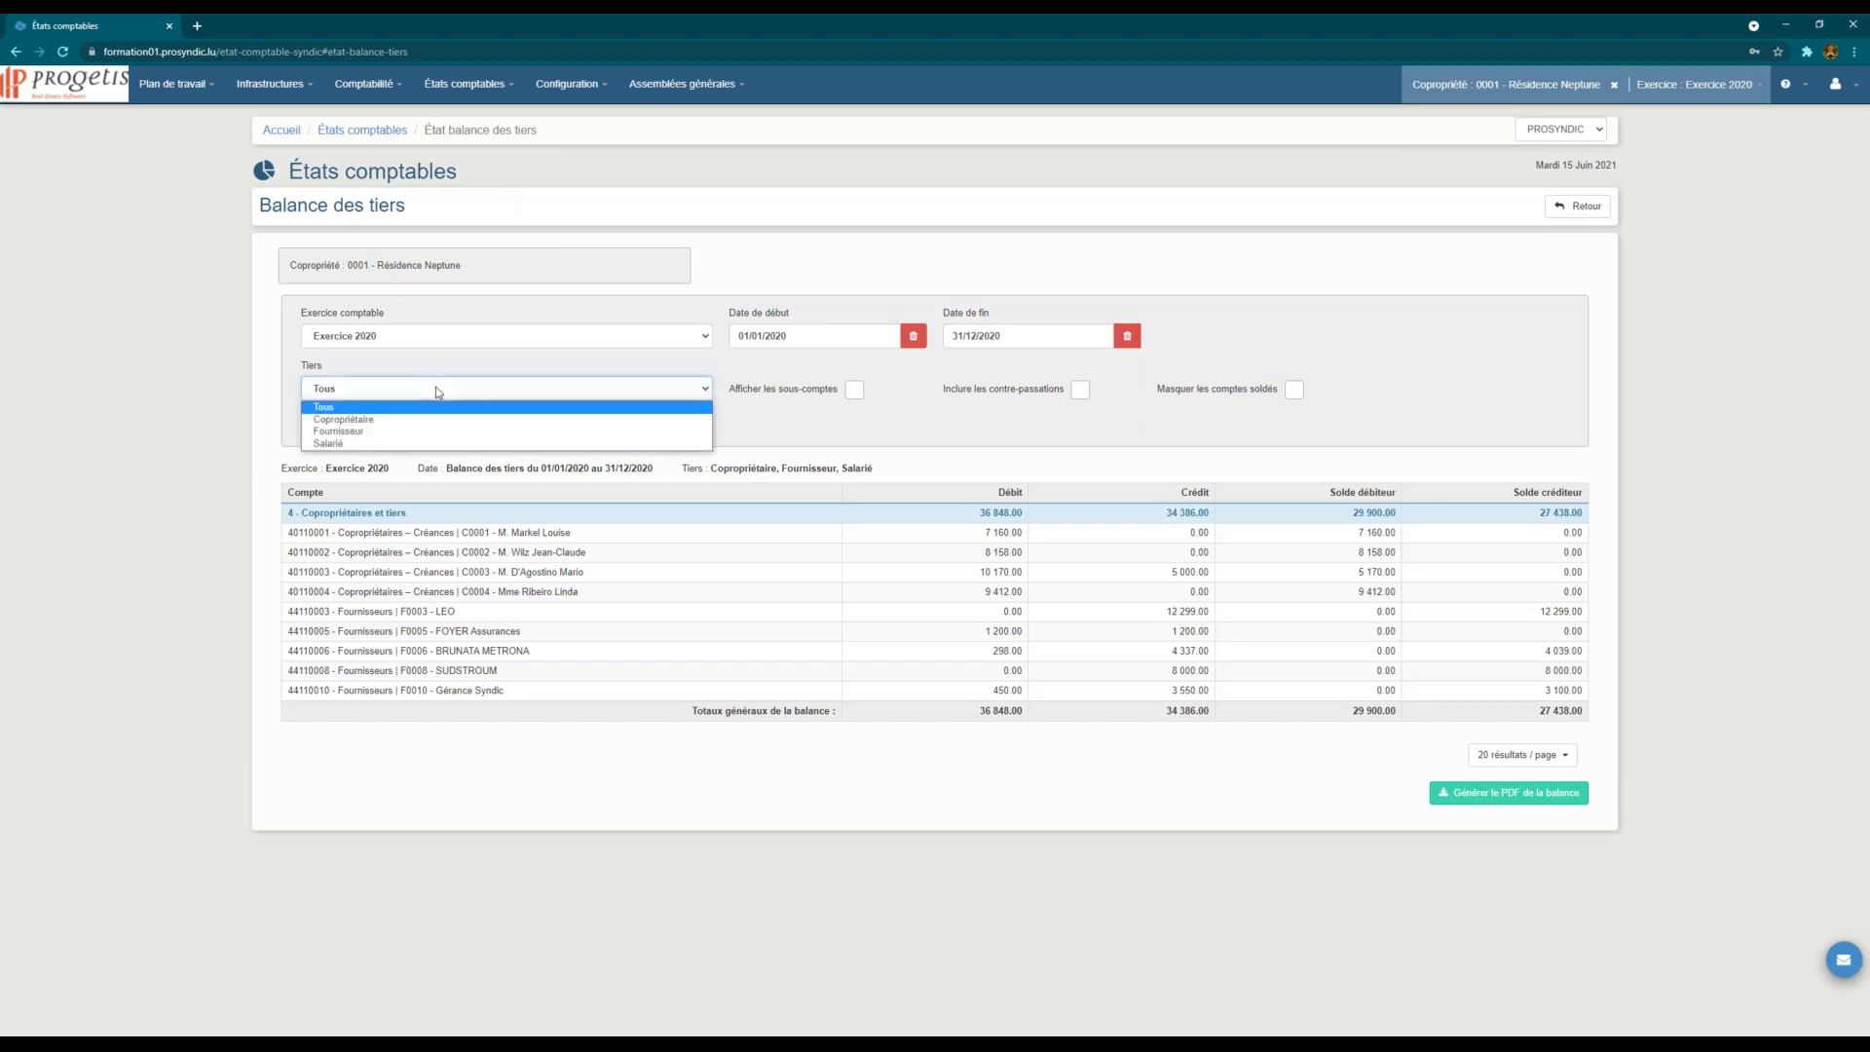
{"action": "left_click", "coordinate": [350, 418]}
{"action": "left_click", "coordinate": [362, 426]}
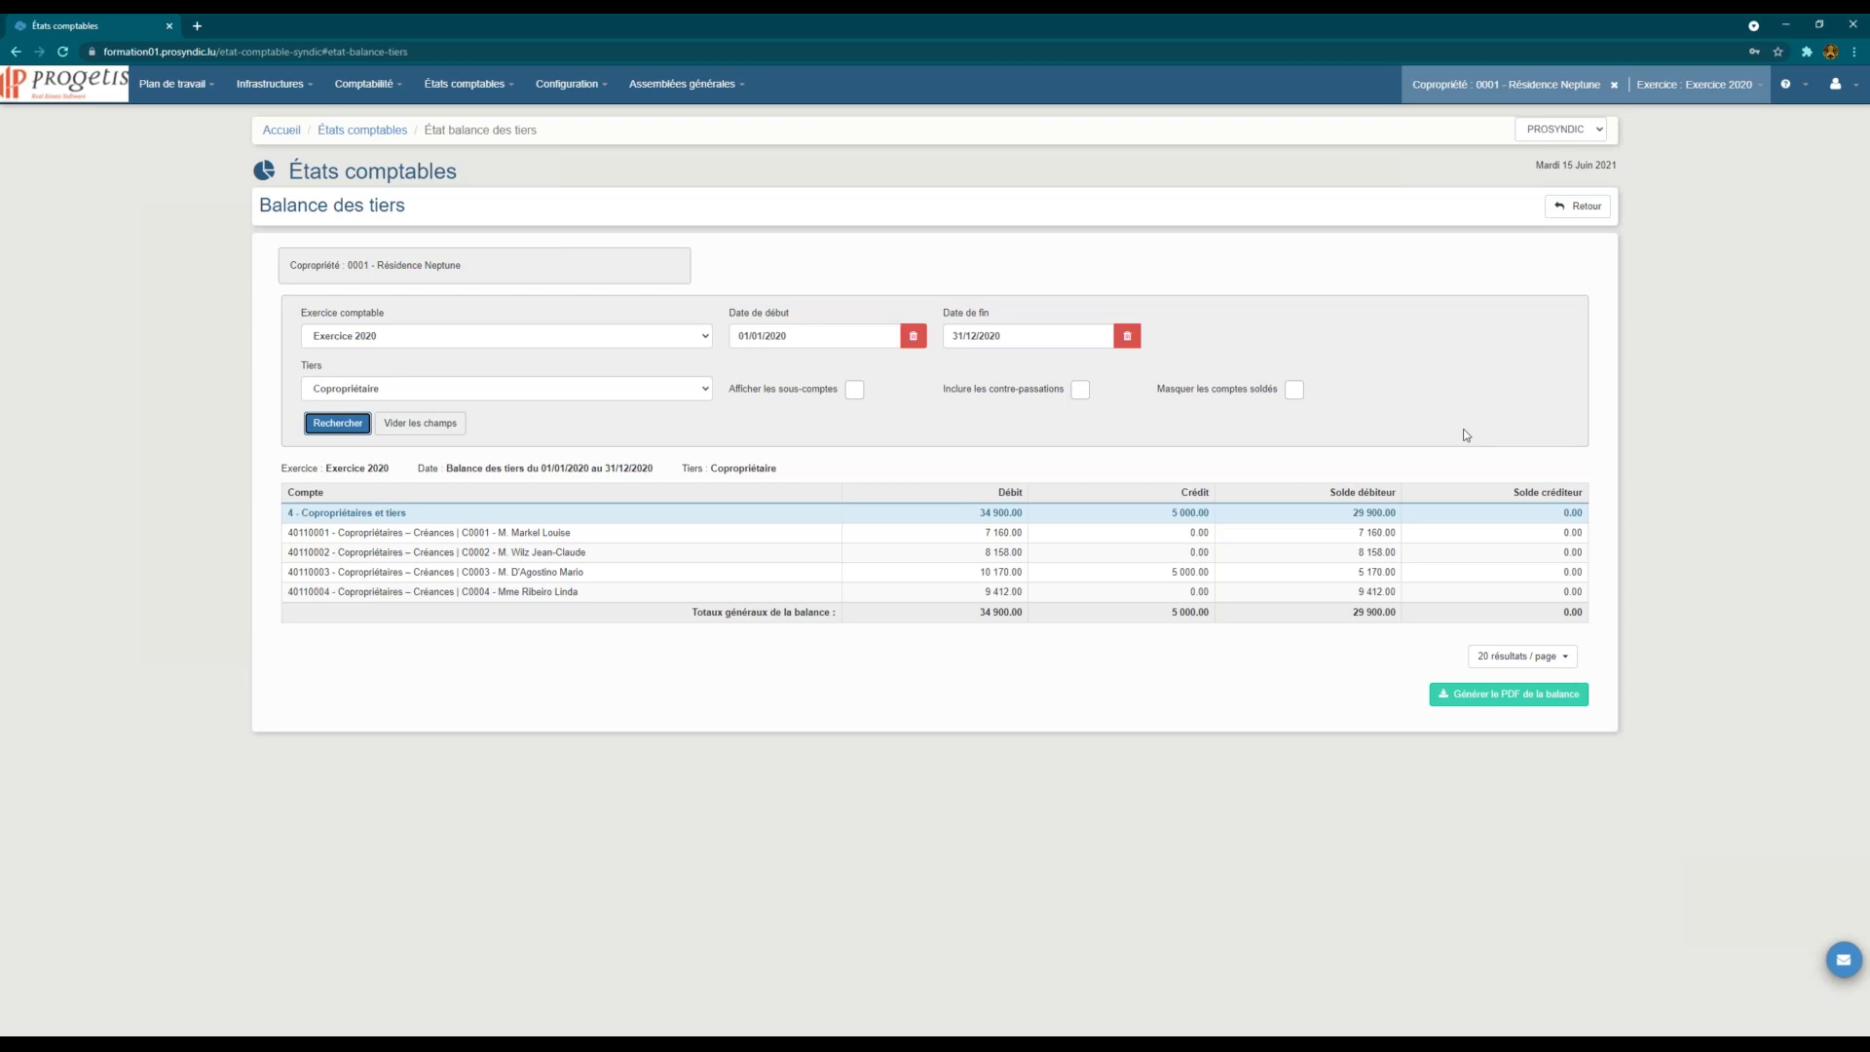
Step: Rerun the co-owners' balance with settled accounts hidden, and rerun it with them shown again
{"action": "left_click", "coordinate": [1293, 390]}
{"action": "left_click", "coordinate": [337, 423]}
{"action": "left_click", "coordinate": [1293, 390]}
{"action": "left_click", "coordinate": [338, 428]}
Step: Set the end date of the Balance des tiers to 31/12/2021 and rerun the search
{"action": "left_click", "coordinate": [1256, 338]}
{"action": "left_click", "coordinate": [1026, 335]}
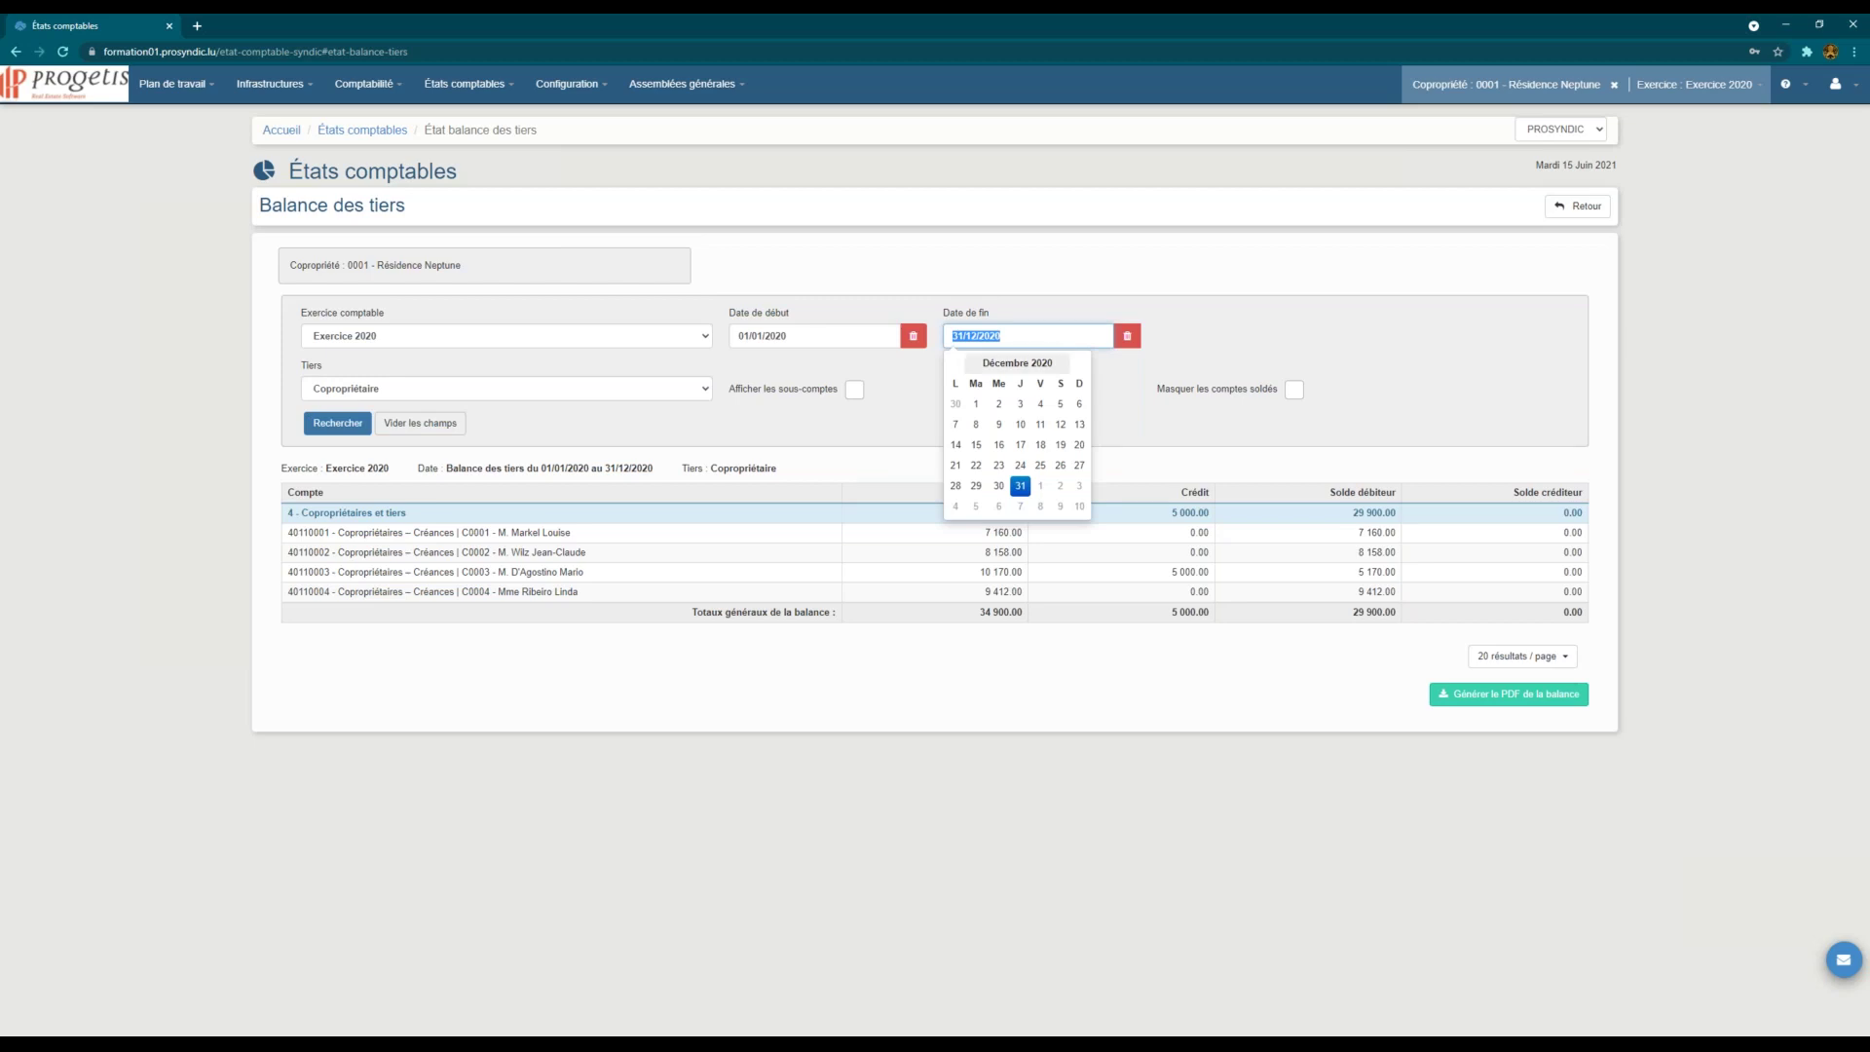
{"action": "type", "text": "31/12/2021"}
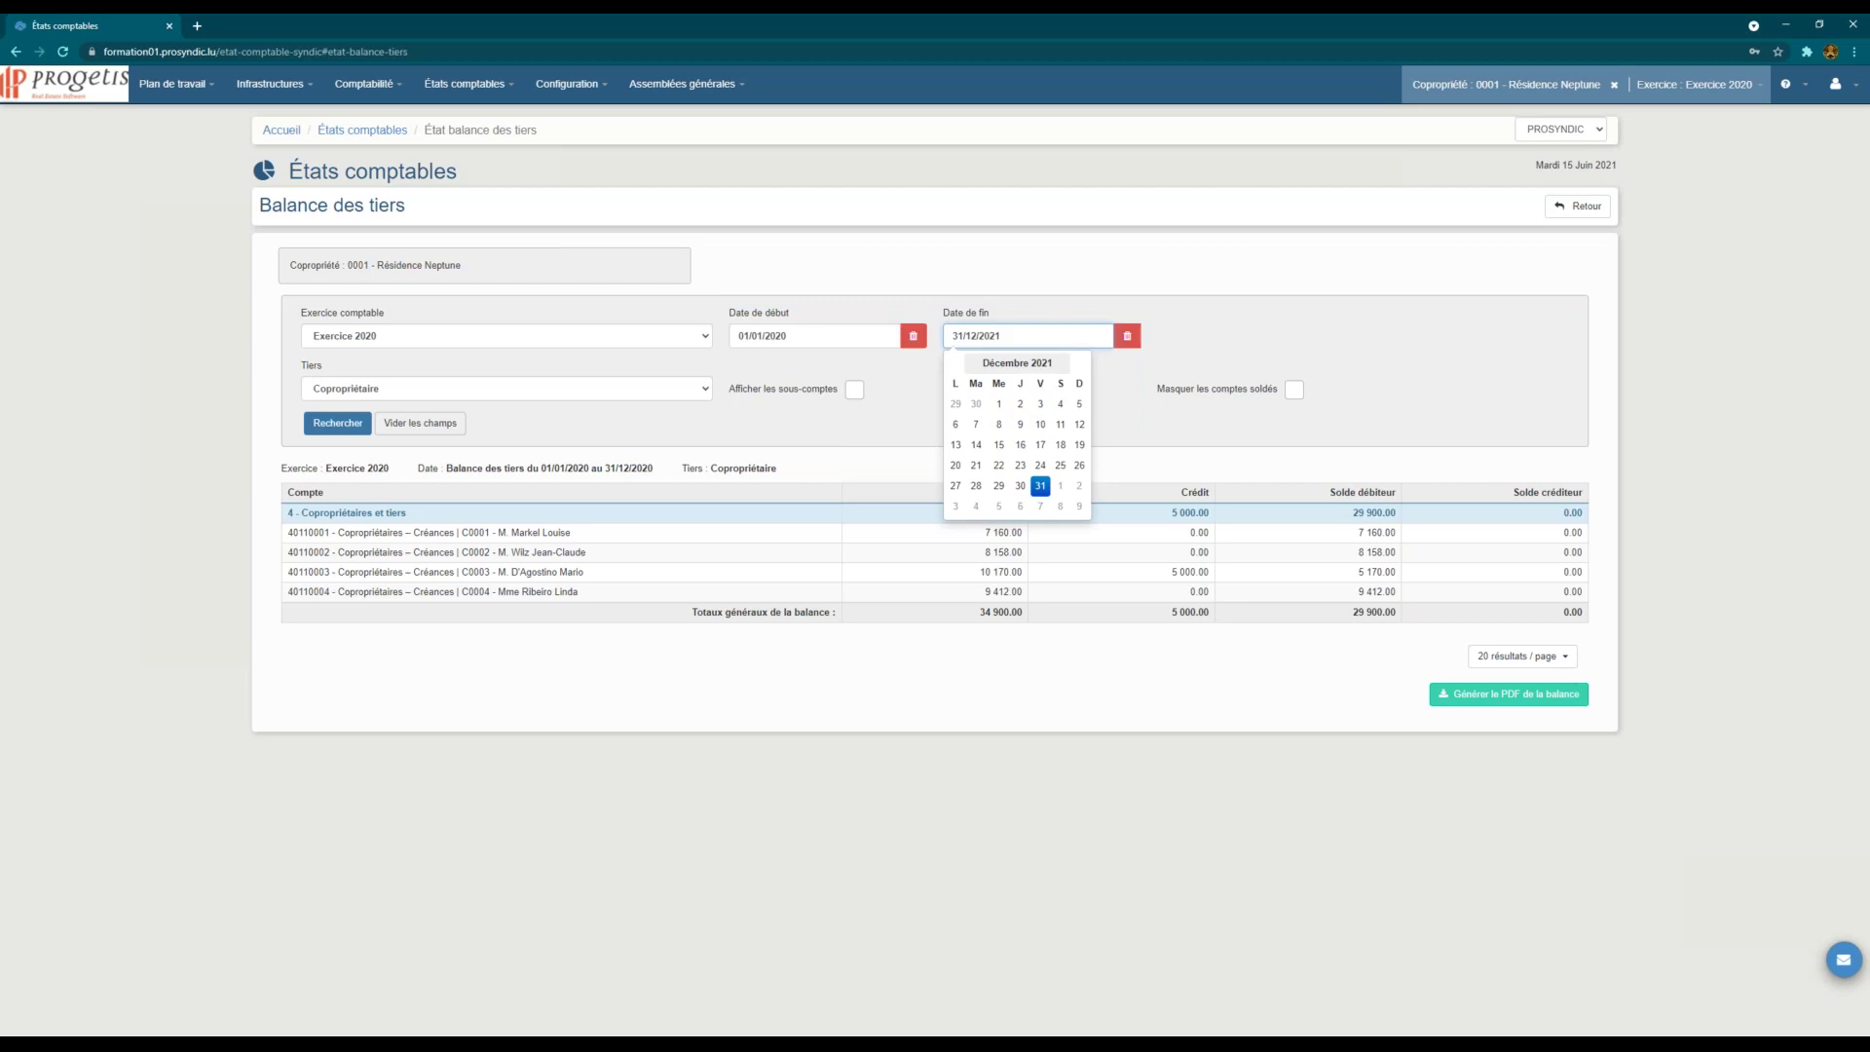
{"action": "left_click", "coordinate": [341, 425]}
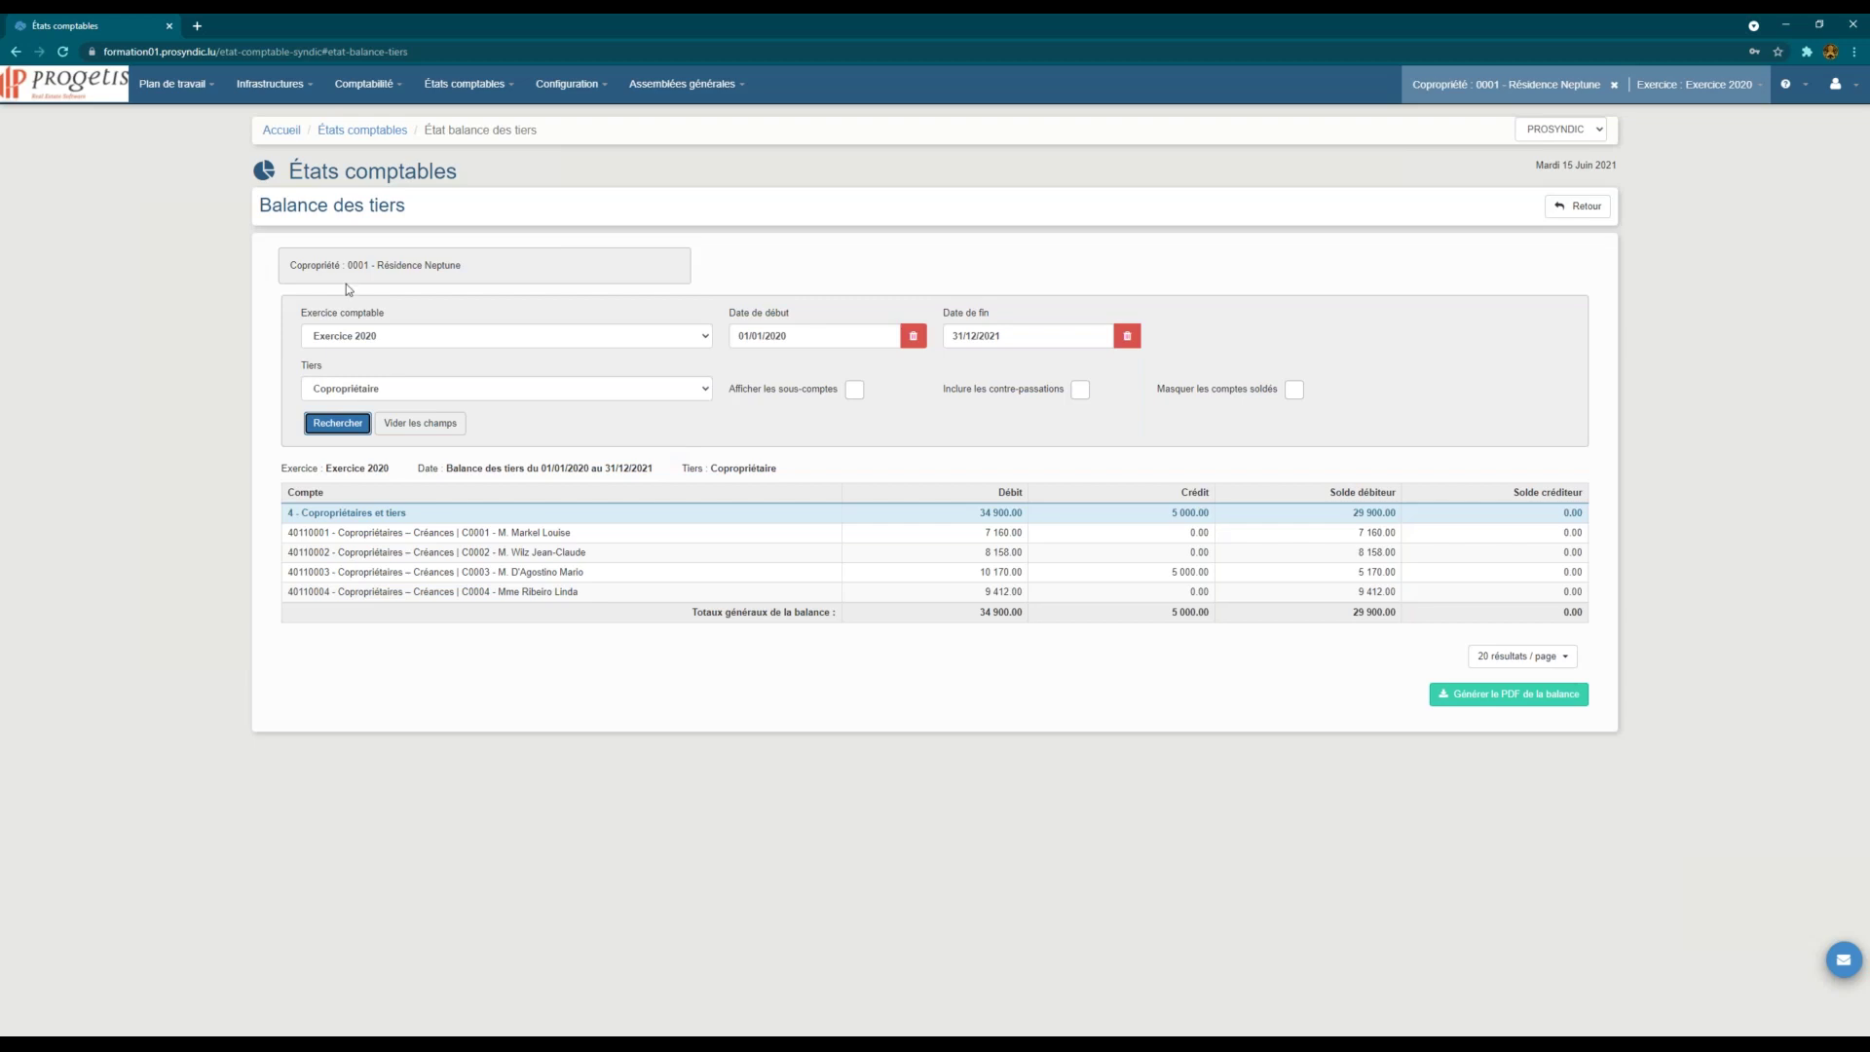
Step: Open the Journaux comptables, select VEN - Ventes as the journal code and review the other available codes
{"action": "left_click", "coordinate": [477, 85]}
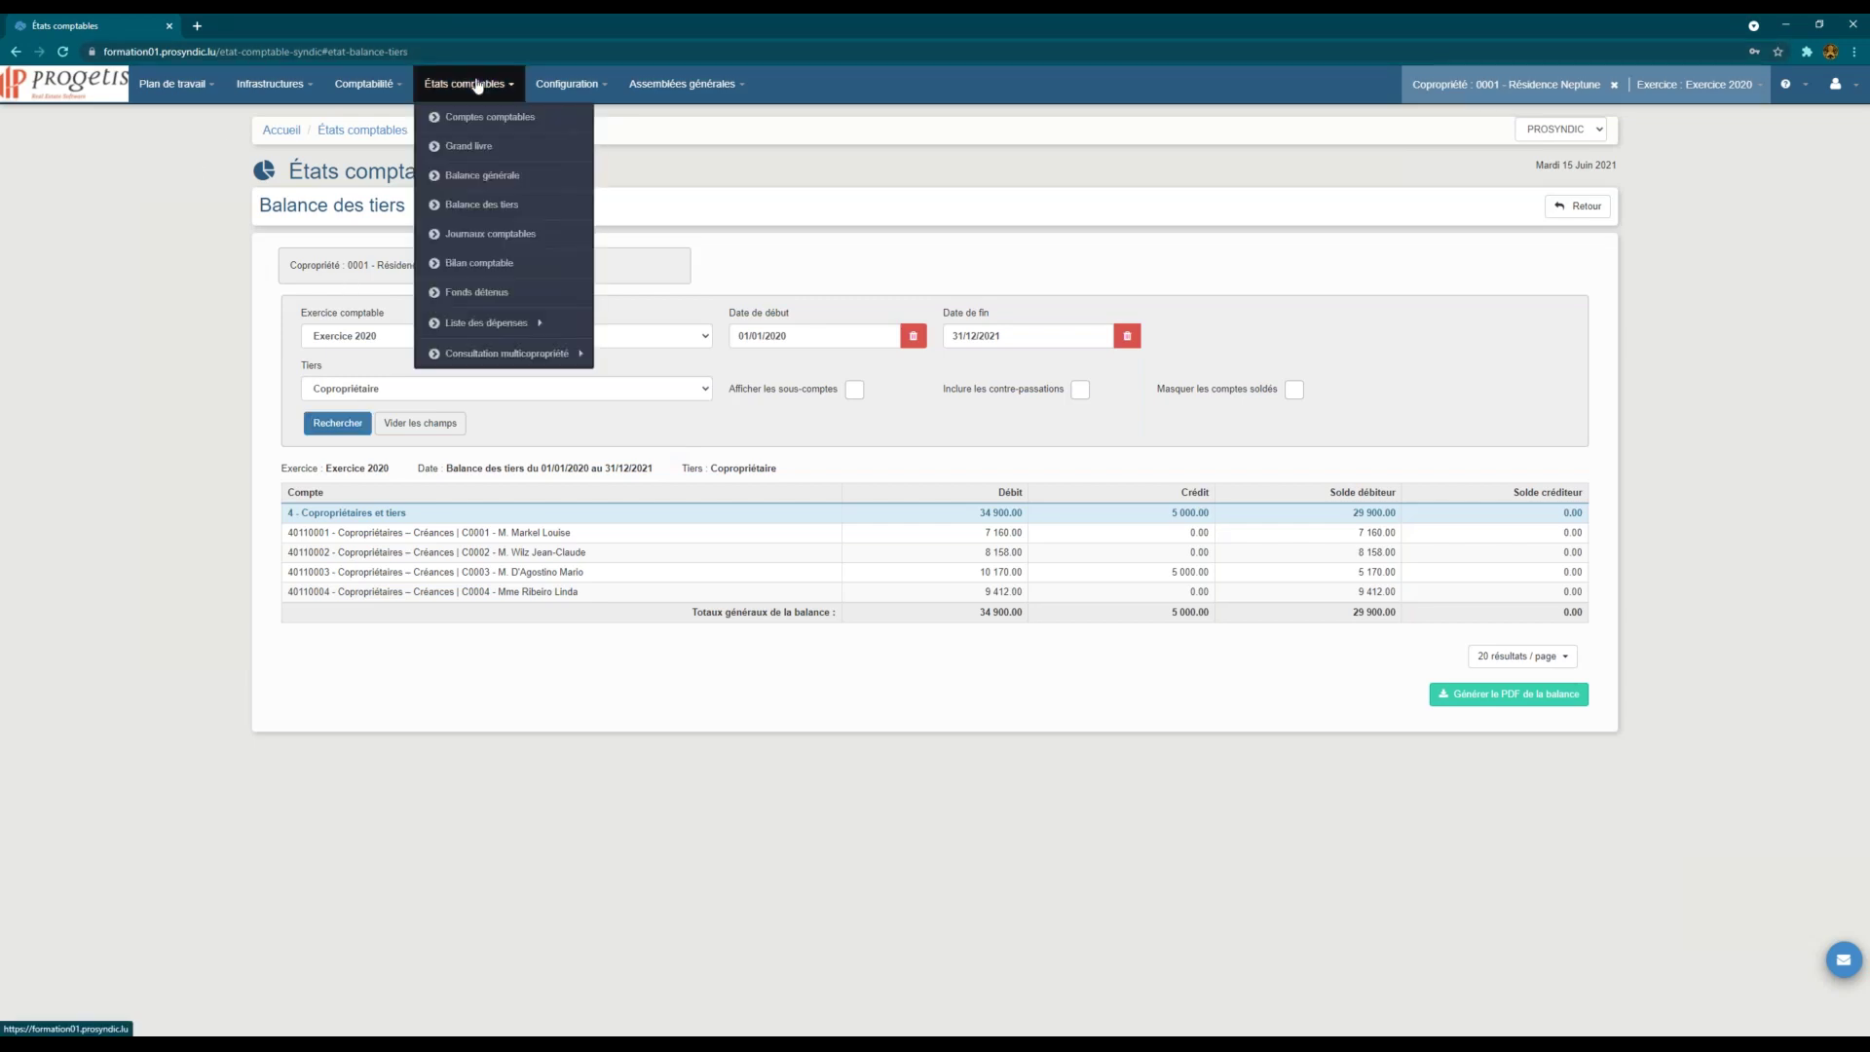
{"action": "left_click", "coordinate": [565, 235]}
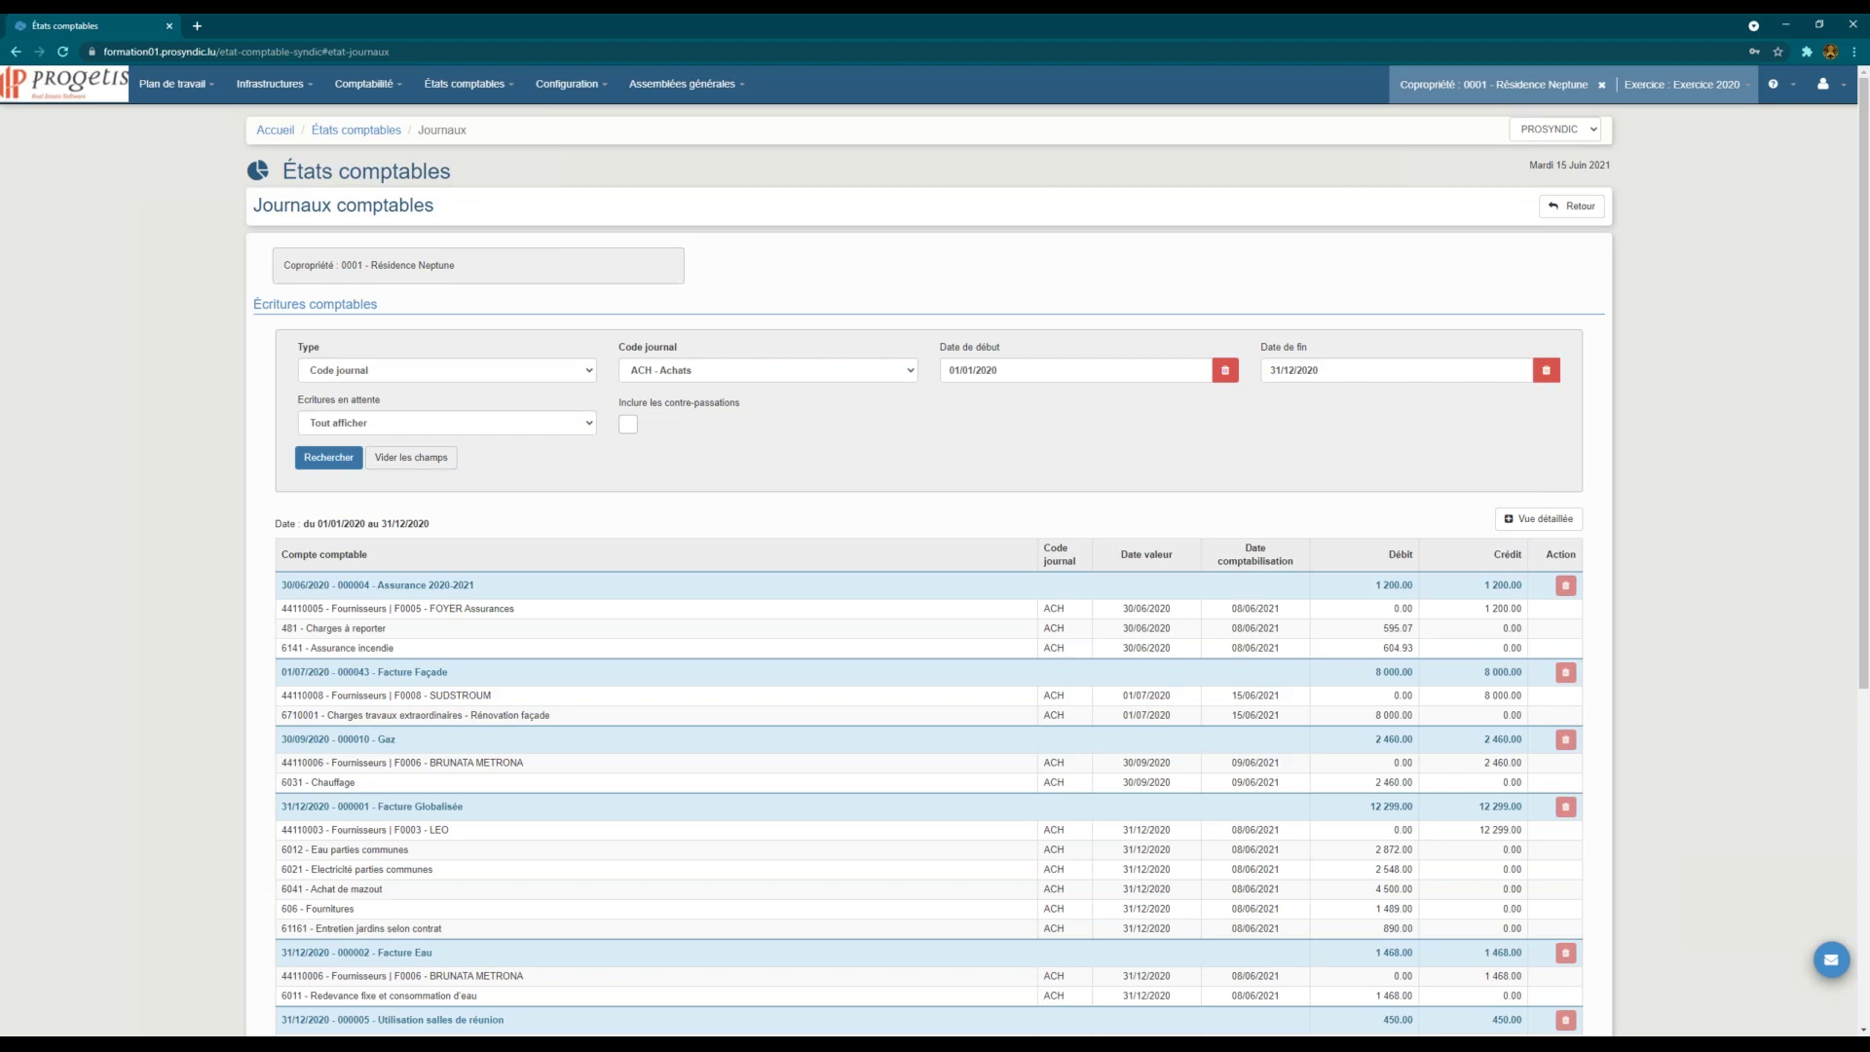
{"action": "left_click", "coordinate": [736, 377]}
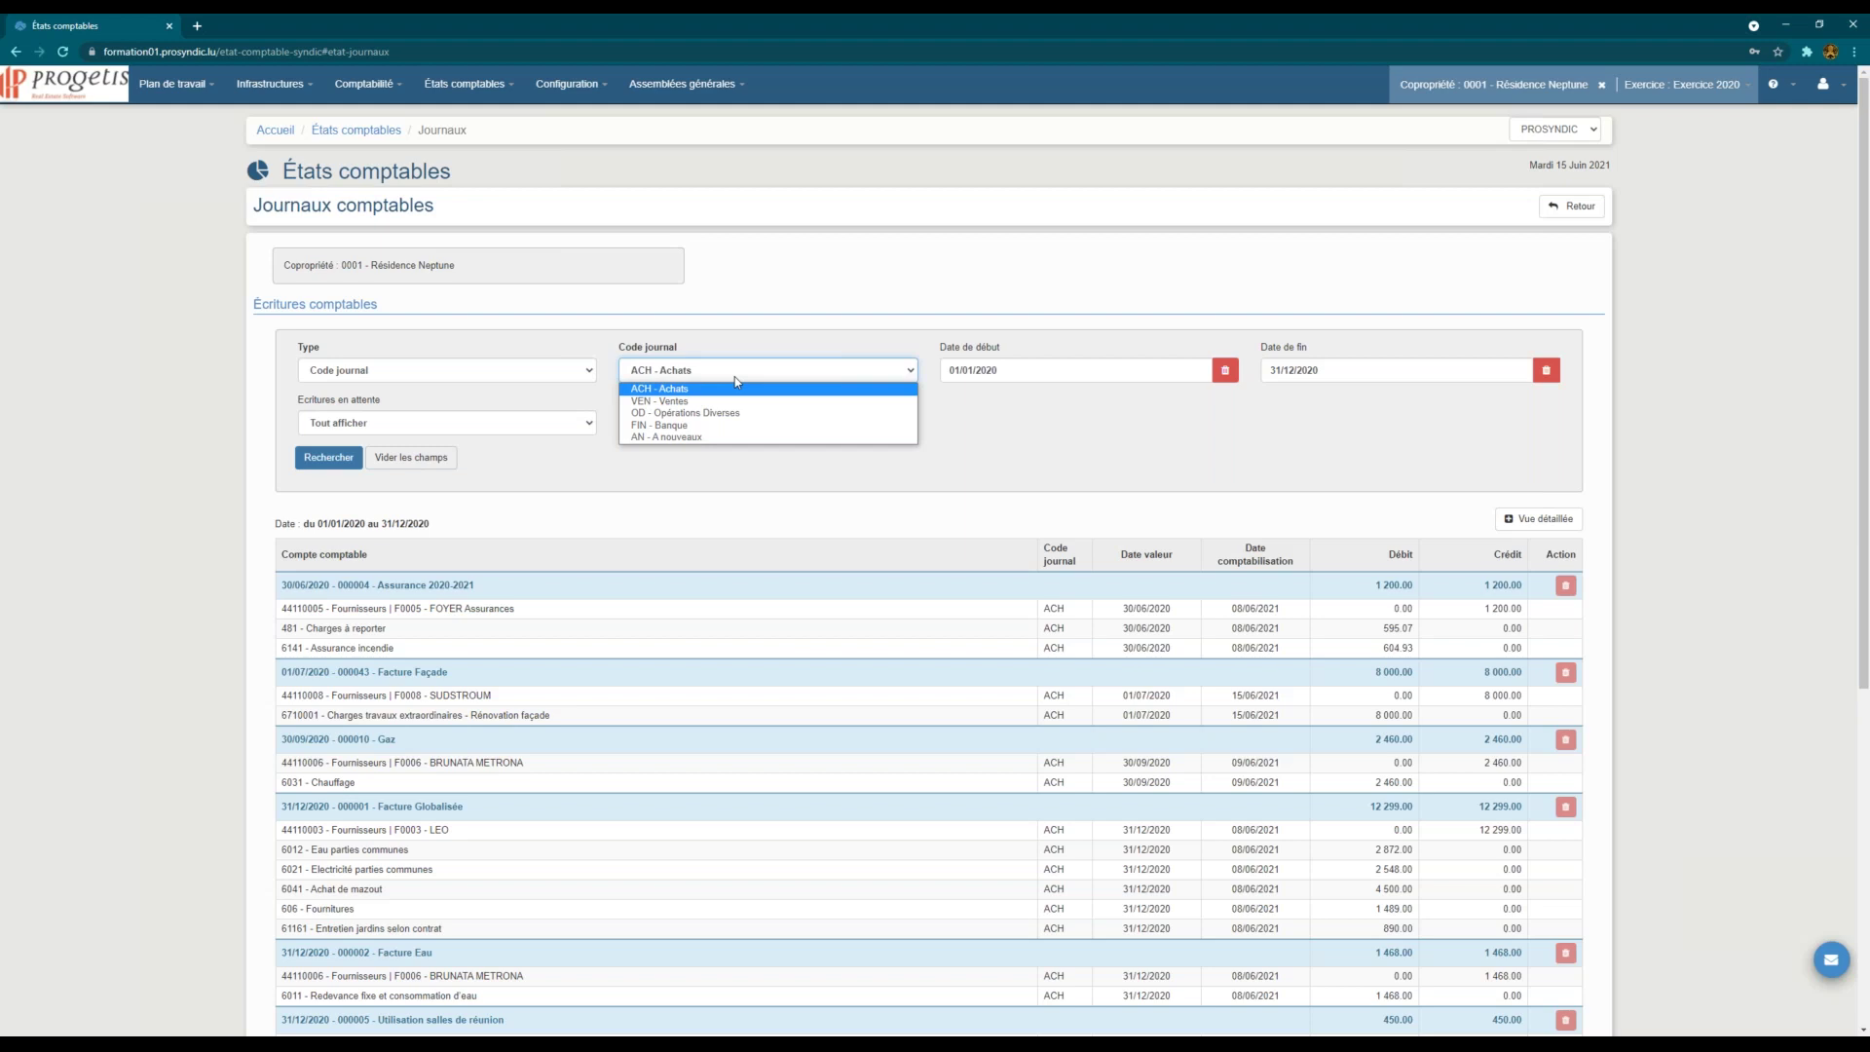
{"action": "left_click", "coordinate": [703, 401]}
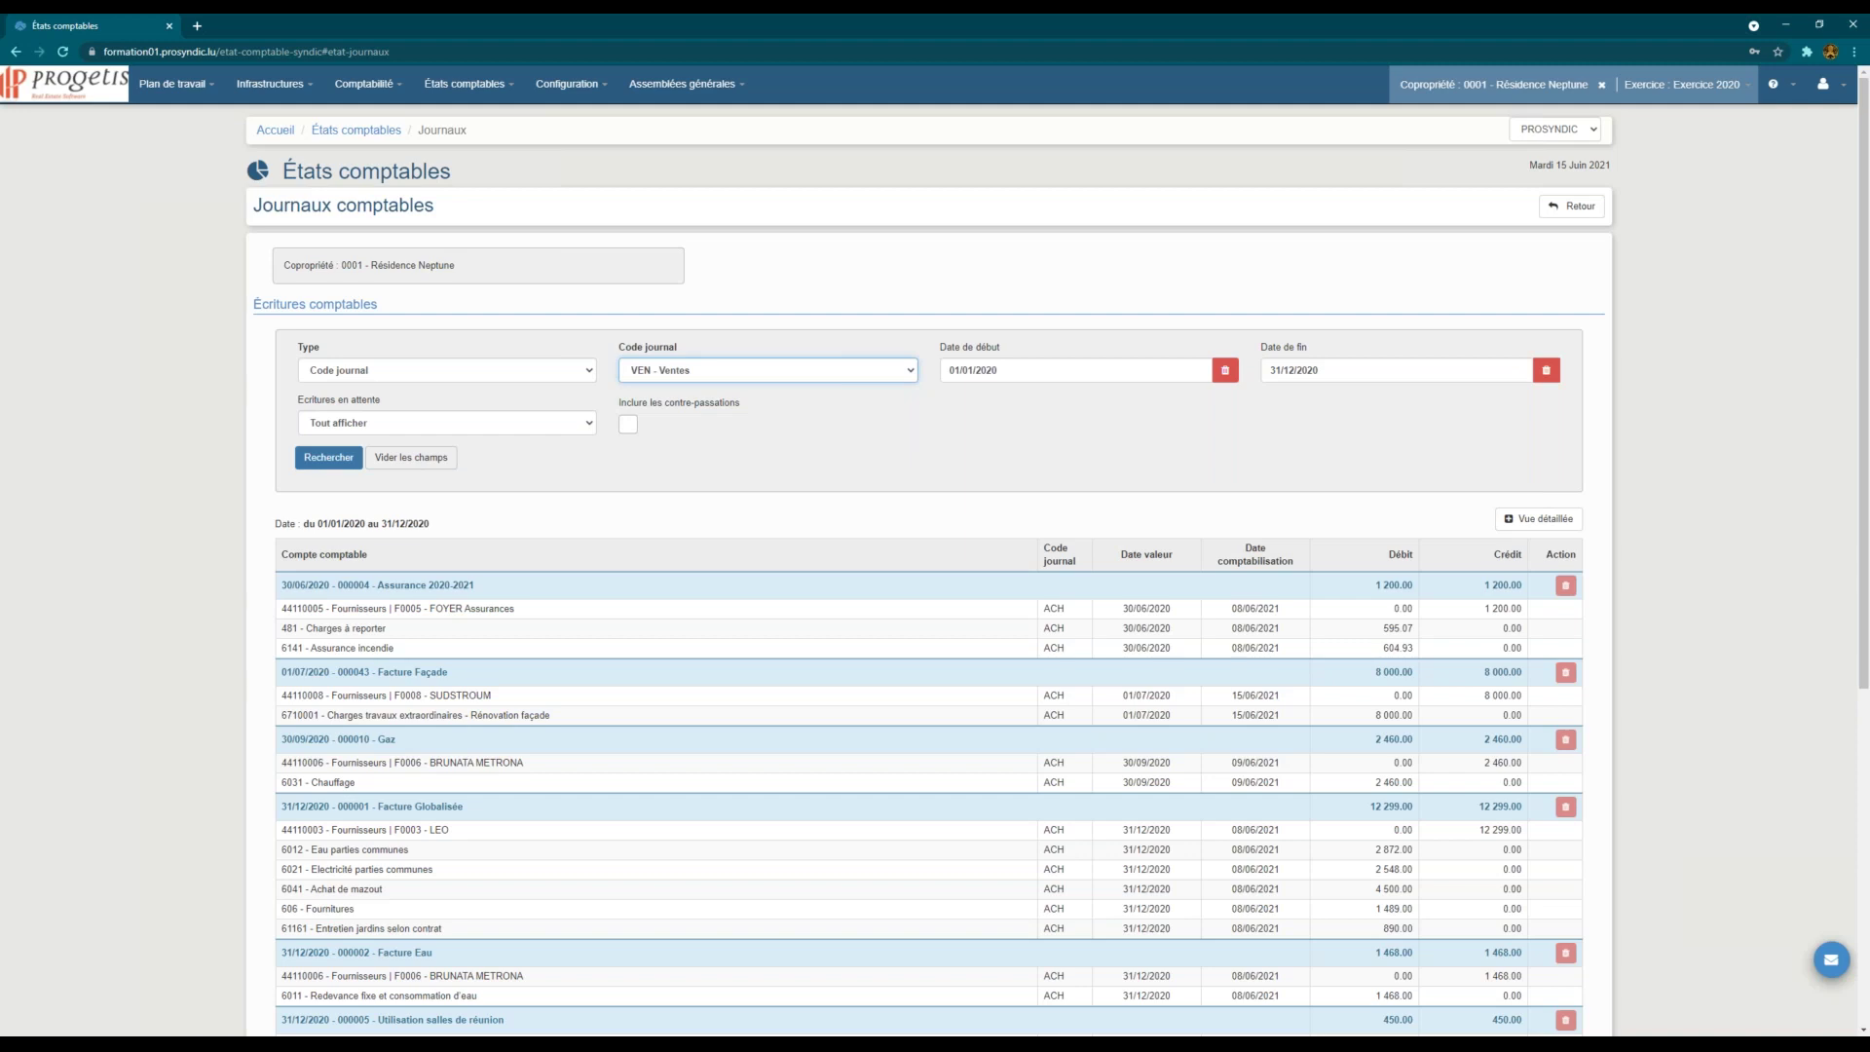
{"action": "left_click", "coordinate": [664, 377]}
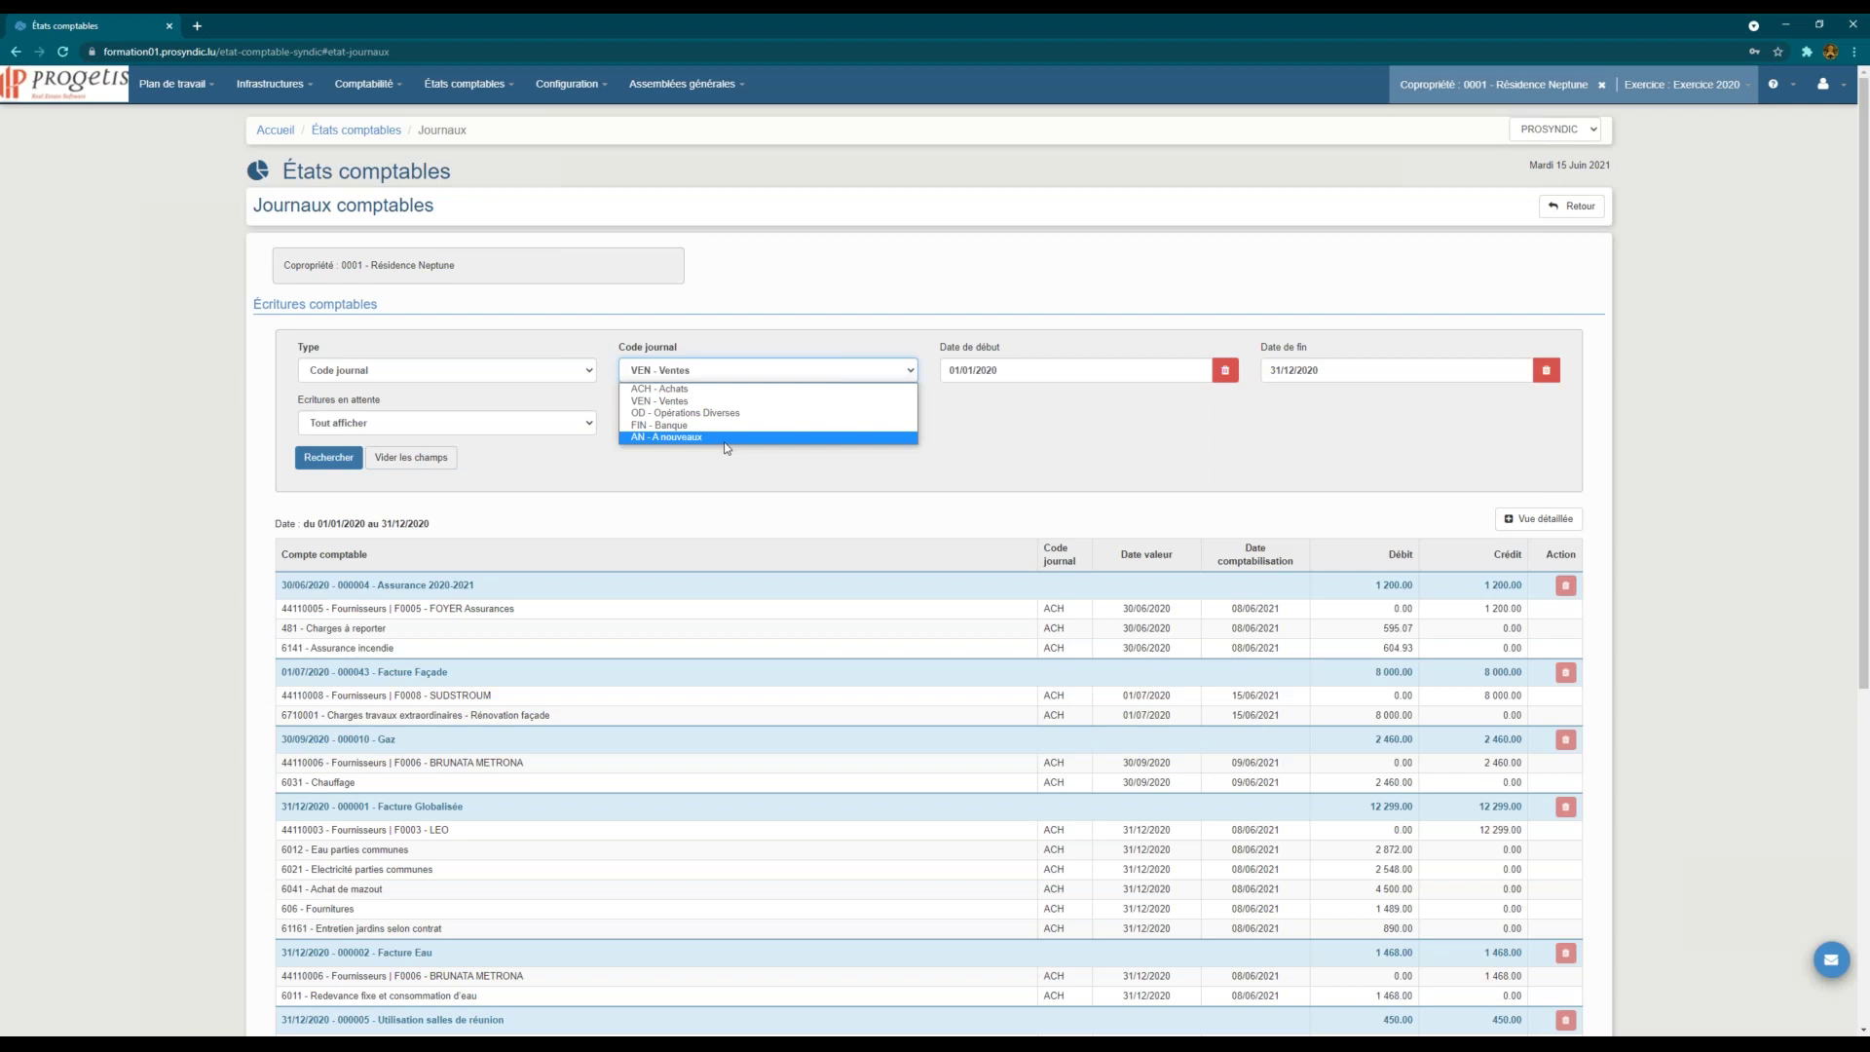
{"action": "left_click", "coordinate": [943, 443]}
Step: Create a new journal code FDR labelled "Fonds de roulement" with the type ventes
{"action": "left_click", "coordinate": [568, 97]}
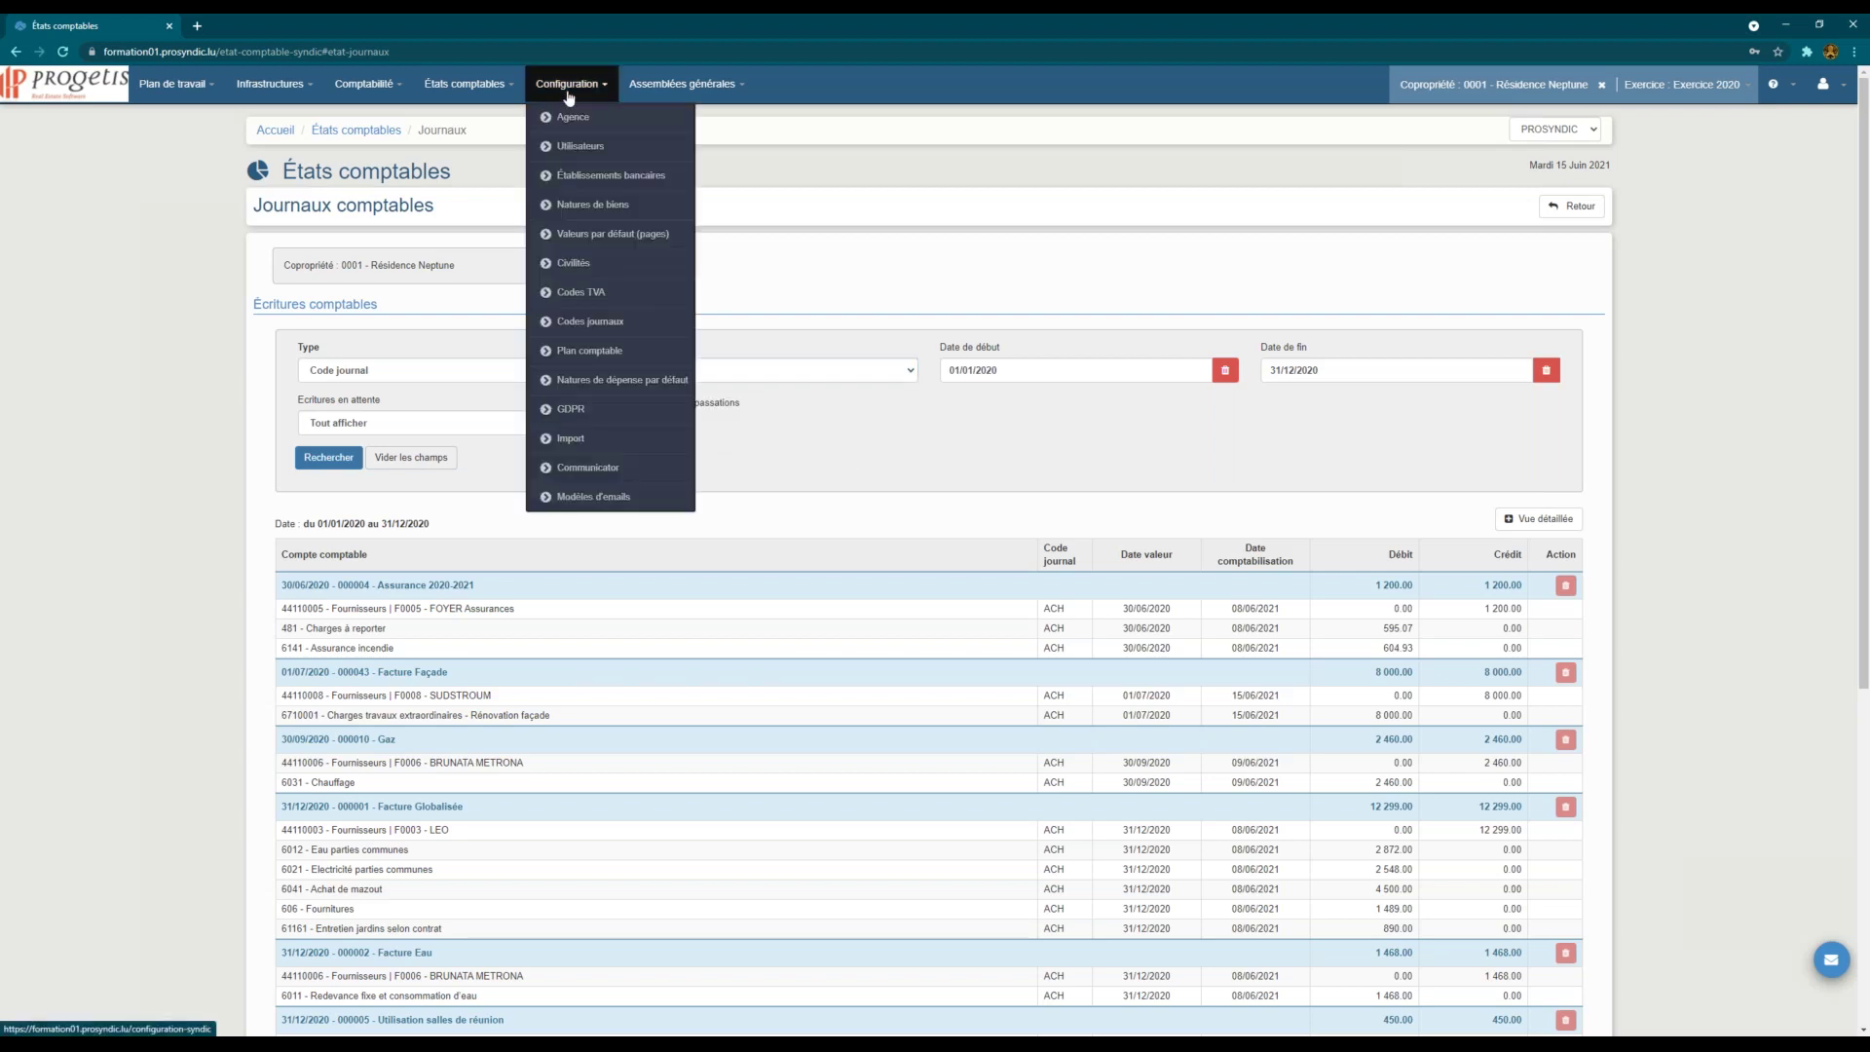
{"action": "left_click", "coordinate": [589, 321]}
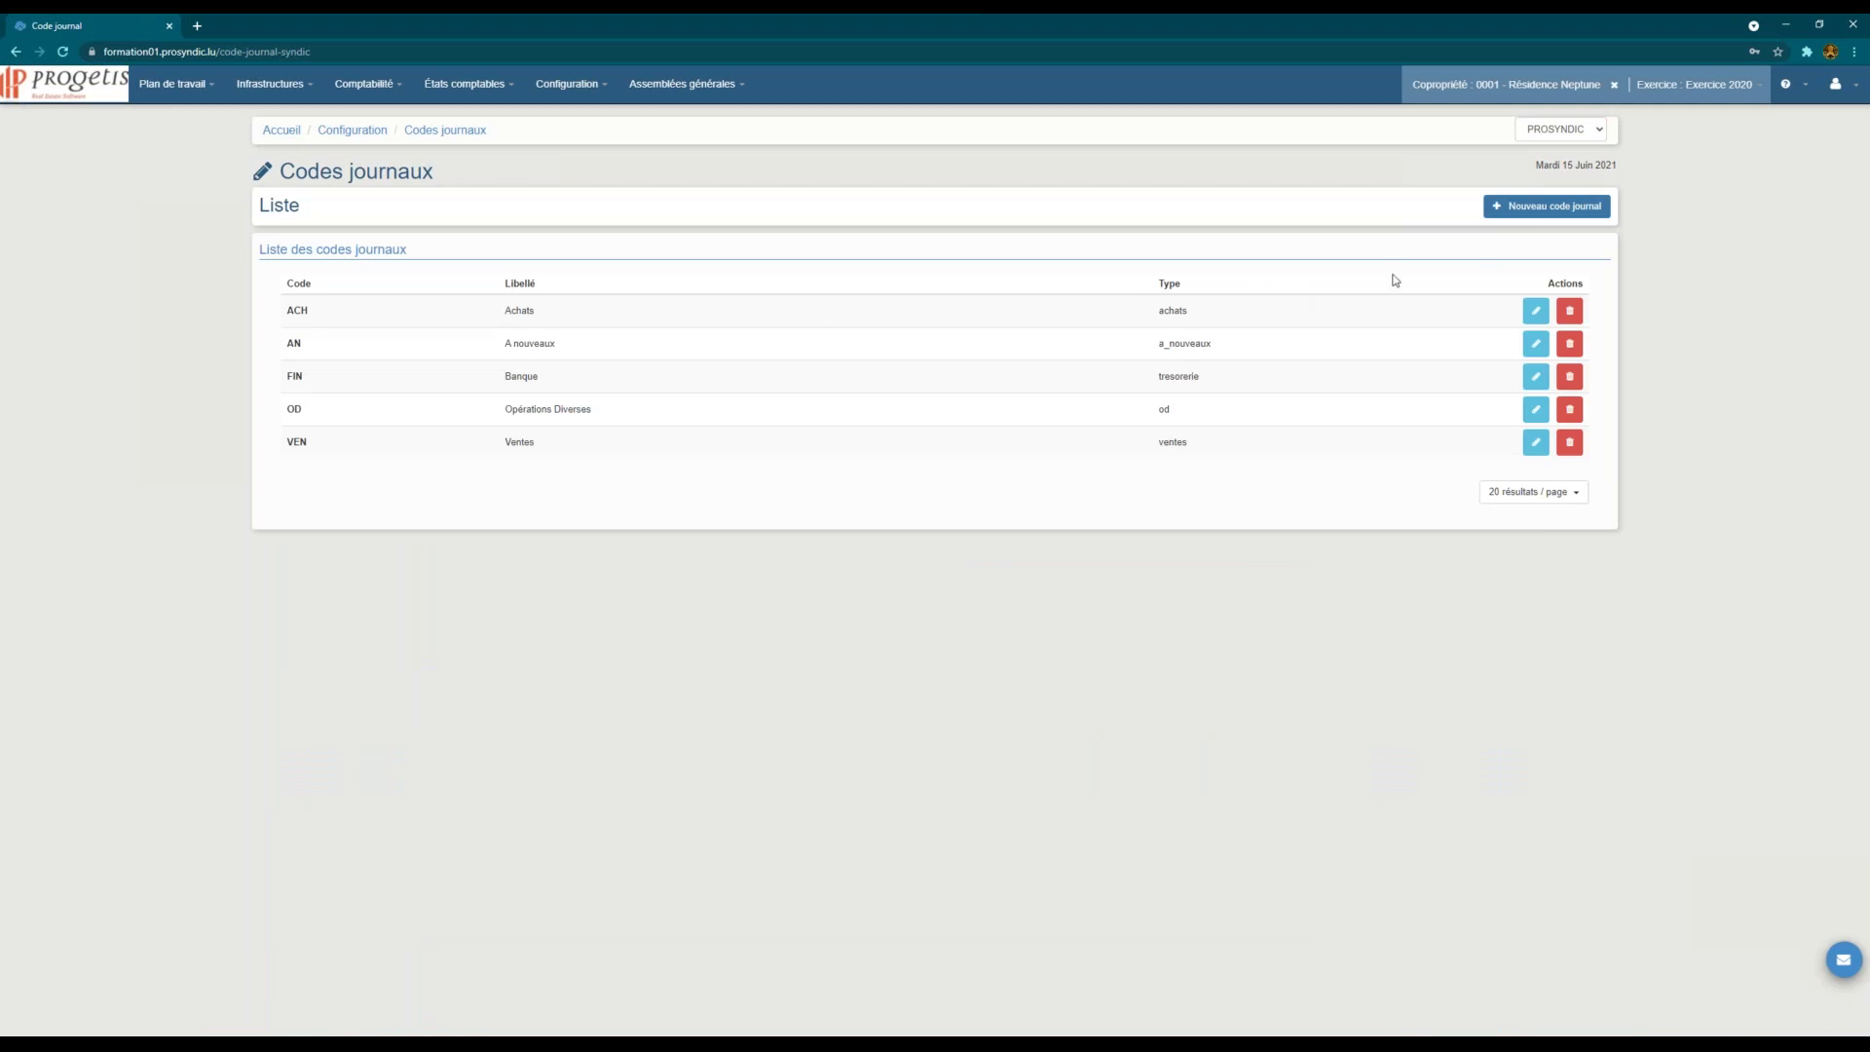
{"action": "left_click", "coordinate": [1544, 207]}
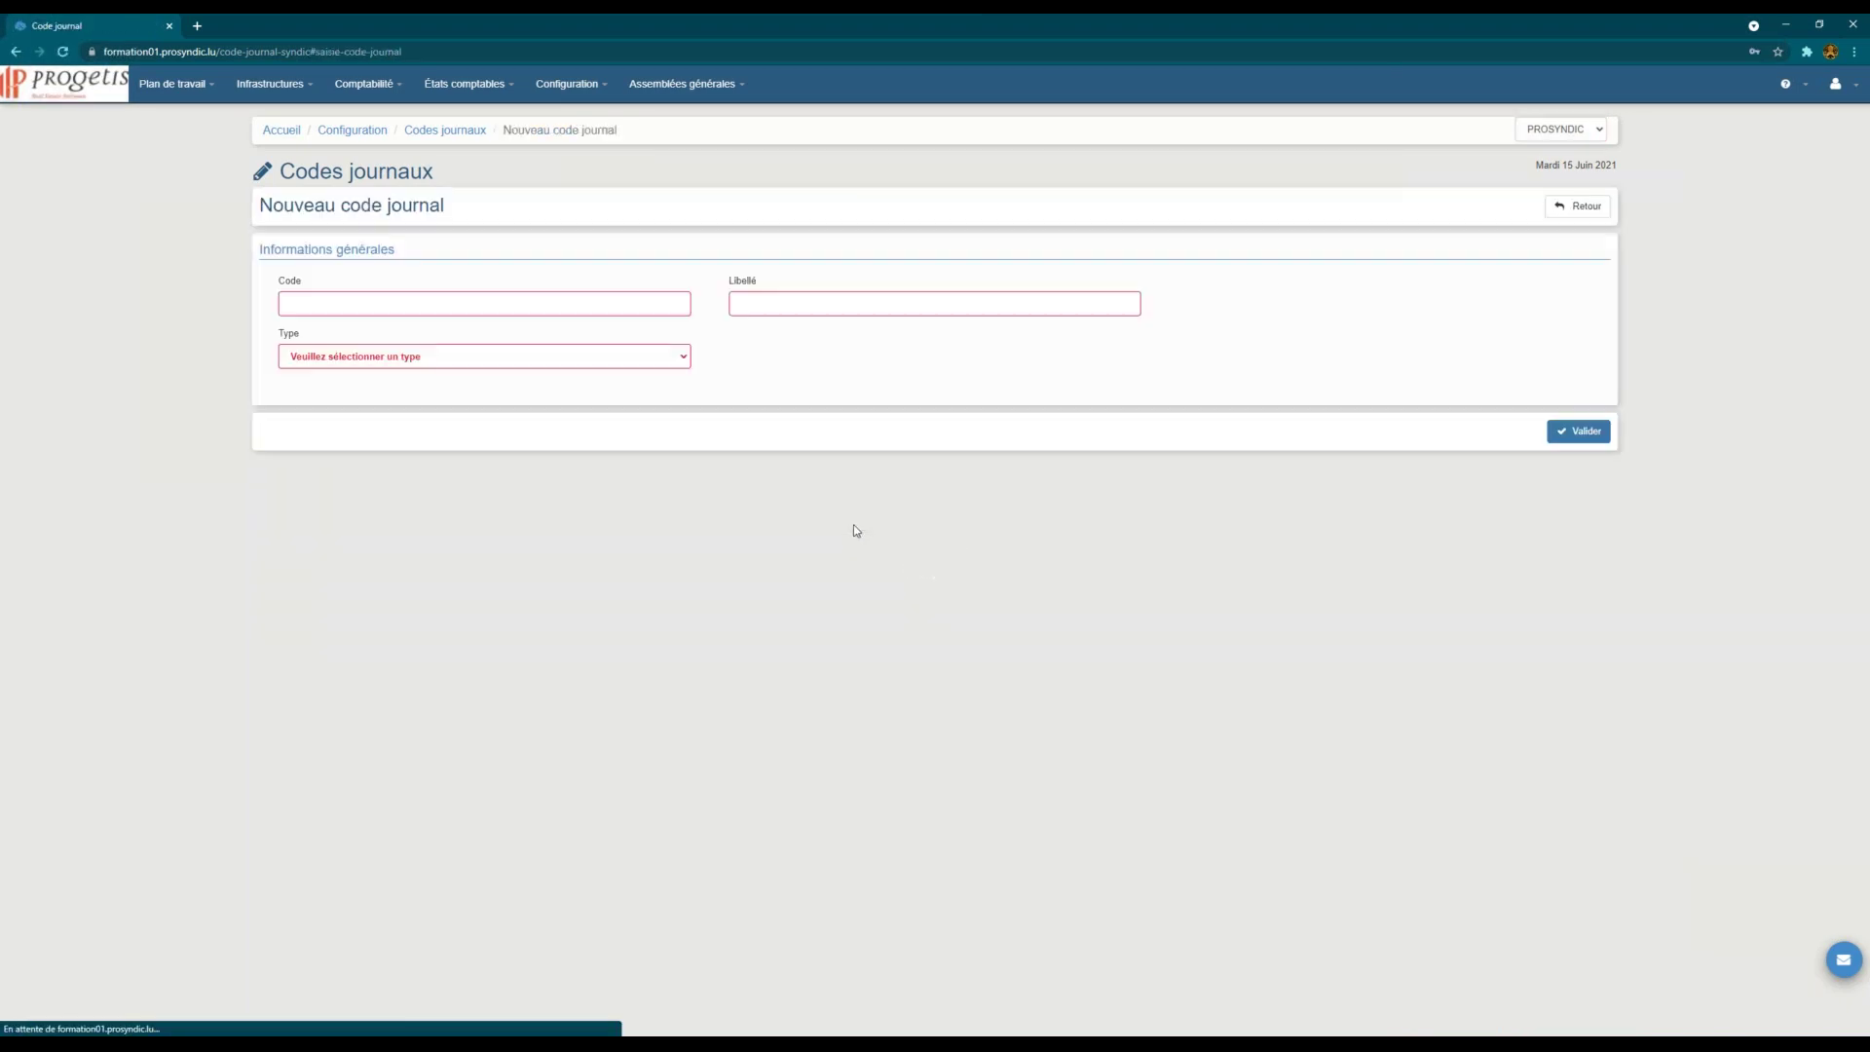
{"action": "left_click", "coordinate": [398, 298]}
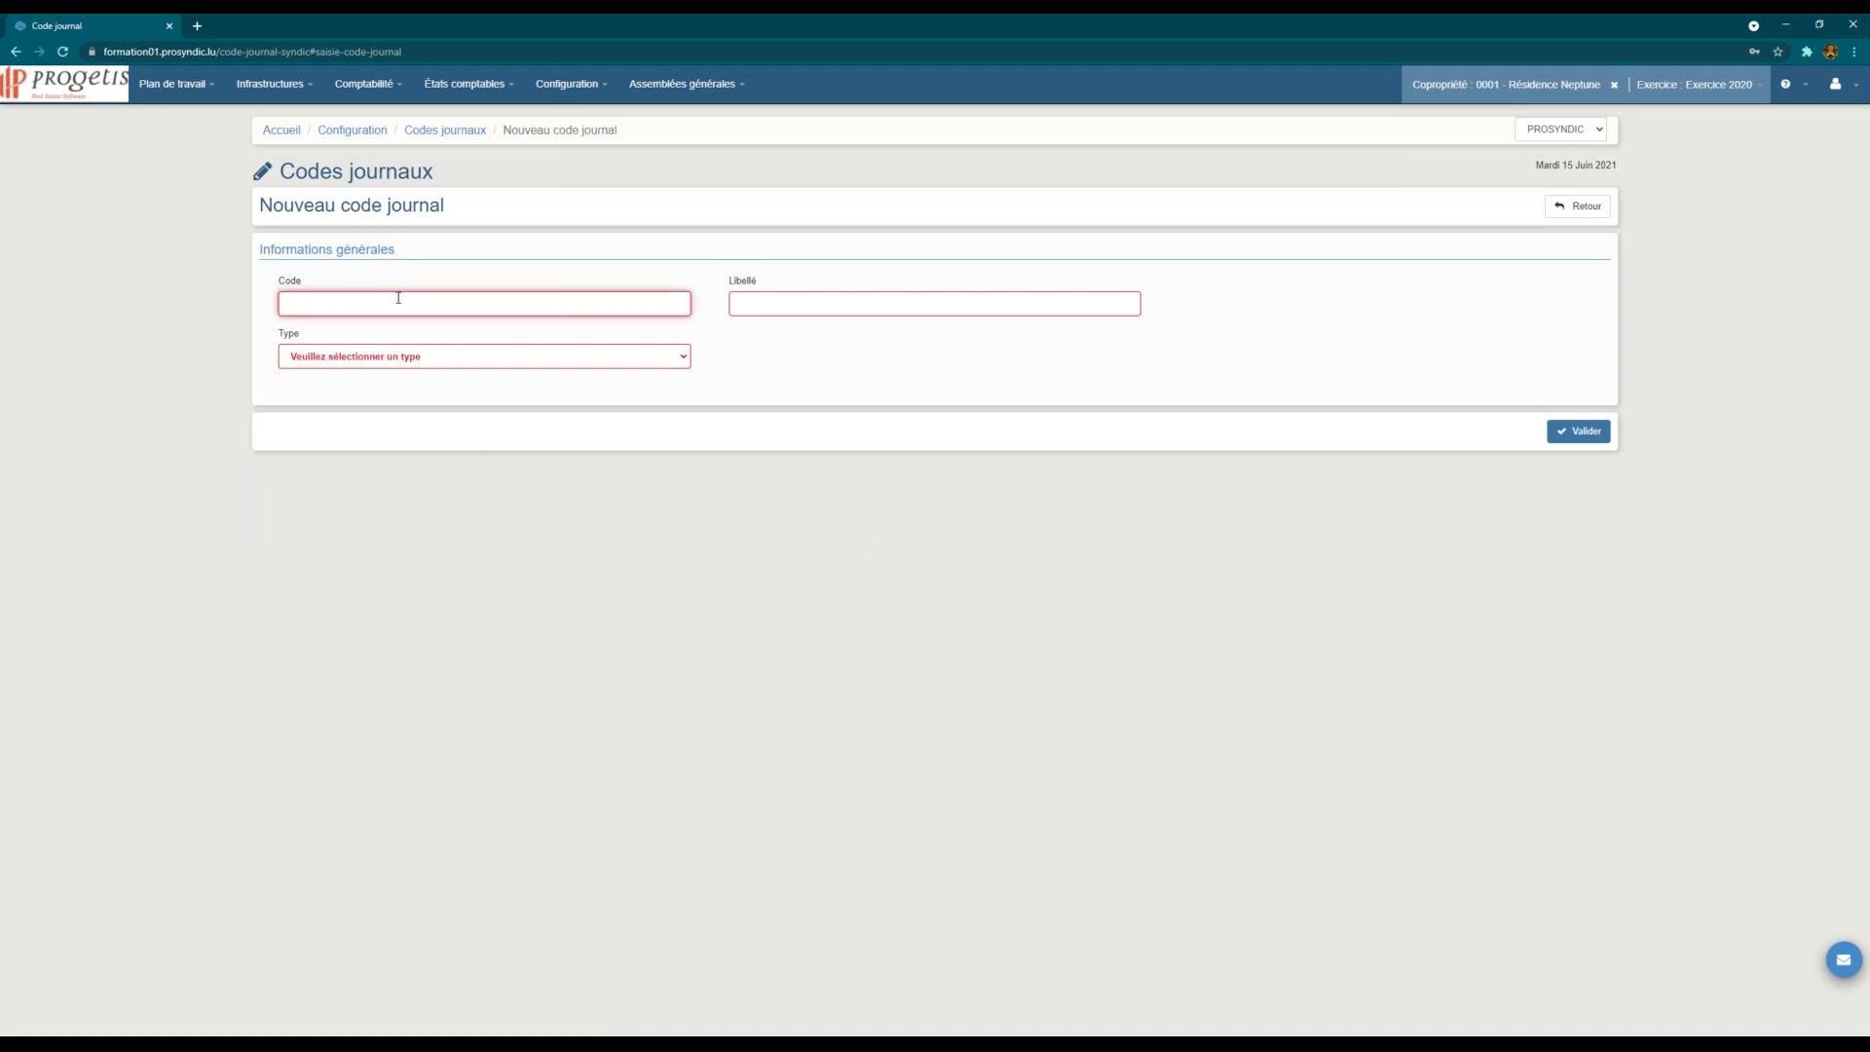
{"action": "type", "text": "FDR"}
{"action": "key", "text": "Tab"}
{"action": "type", "text": "Fonds de roulement"}
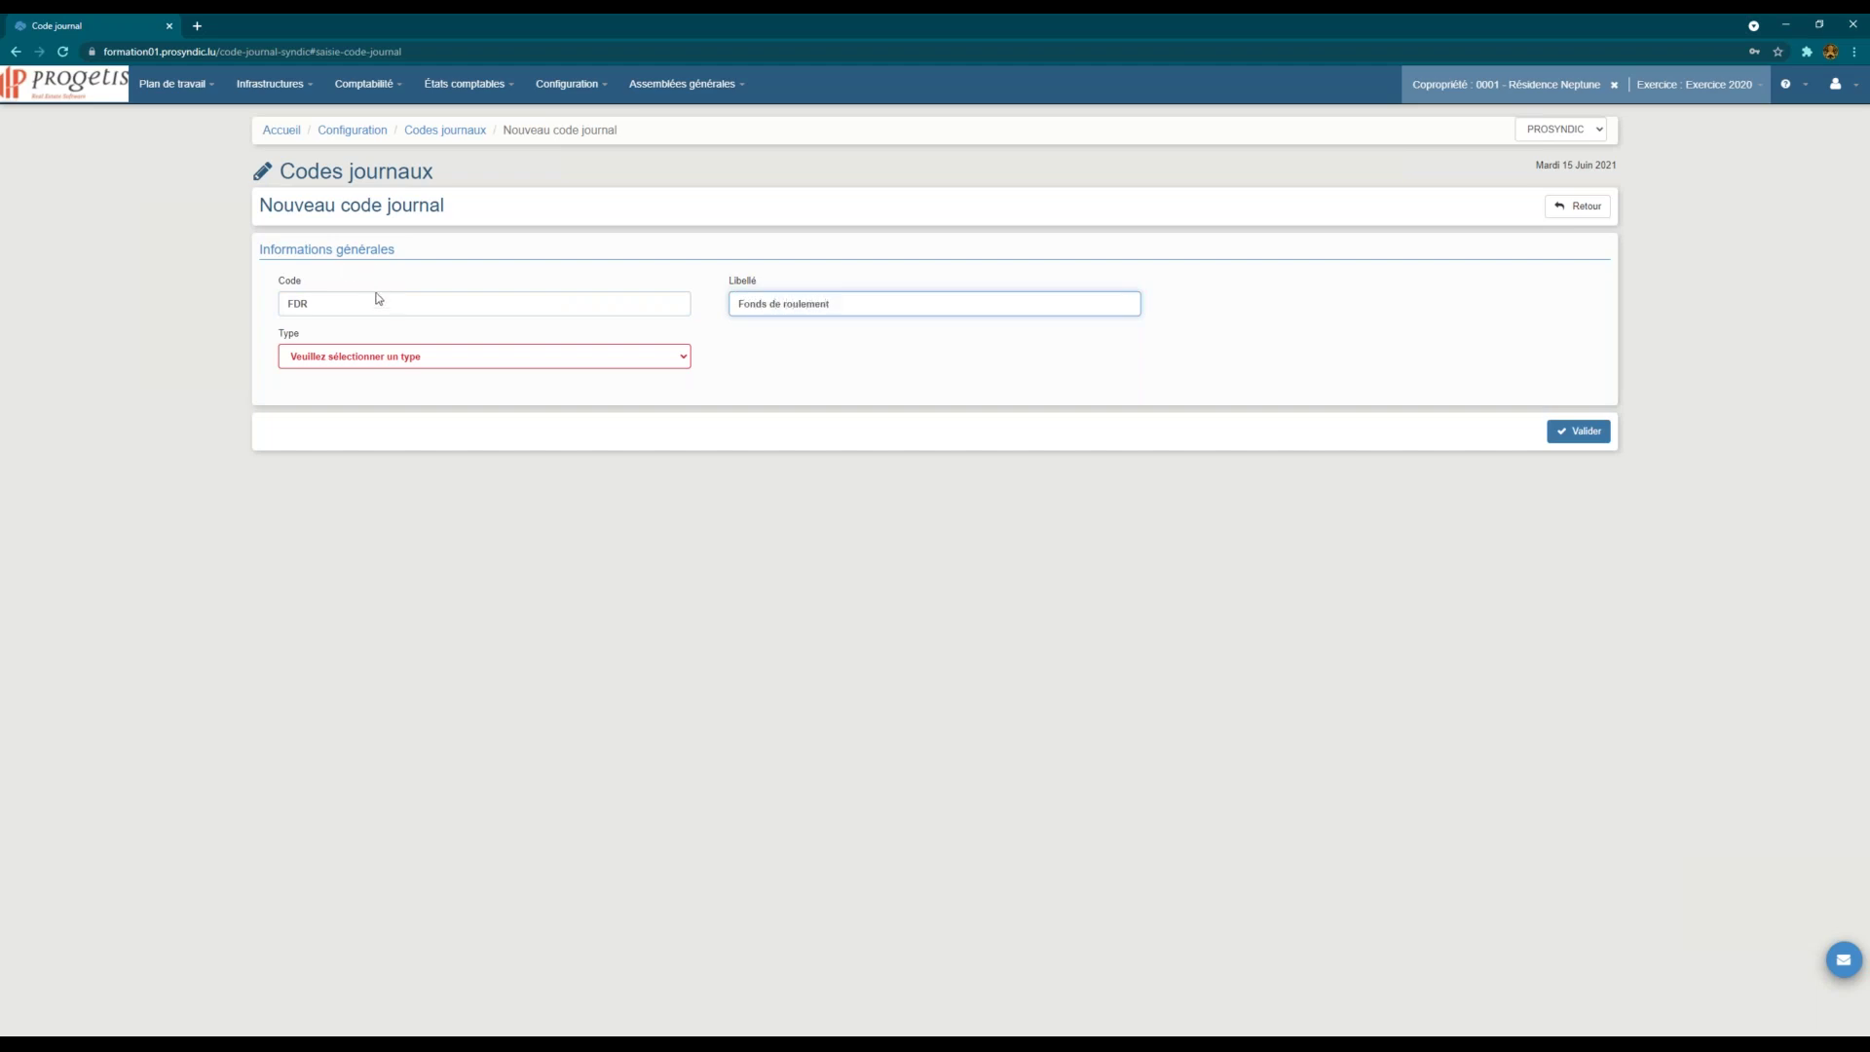
{"action": "left_click", "coordinate": [383, 355]}
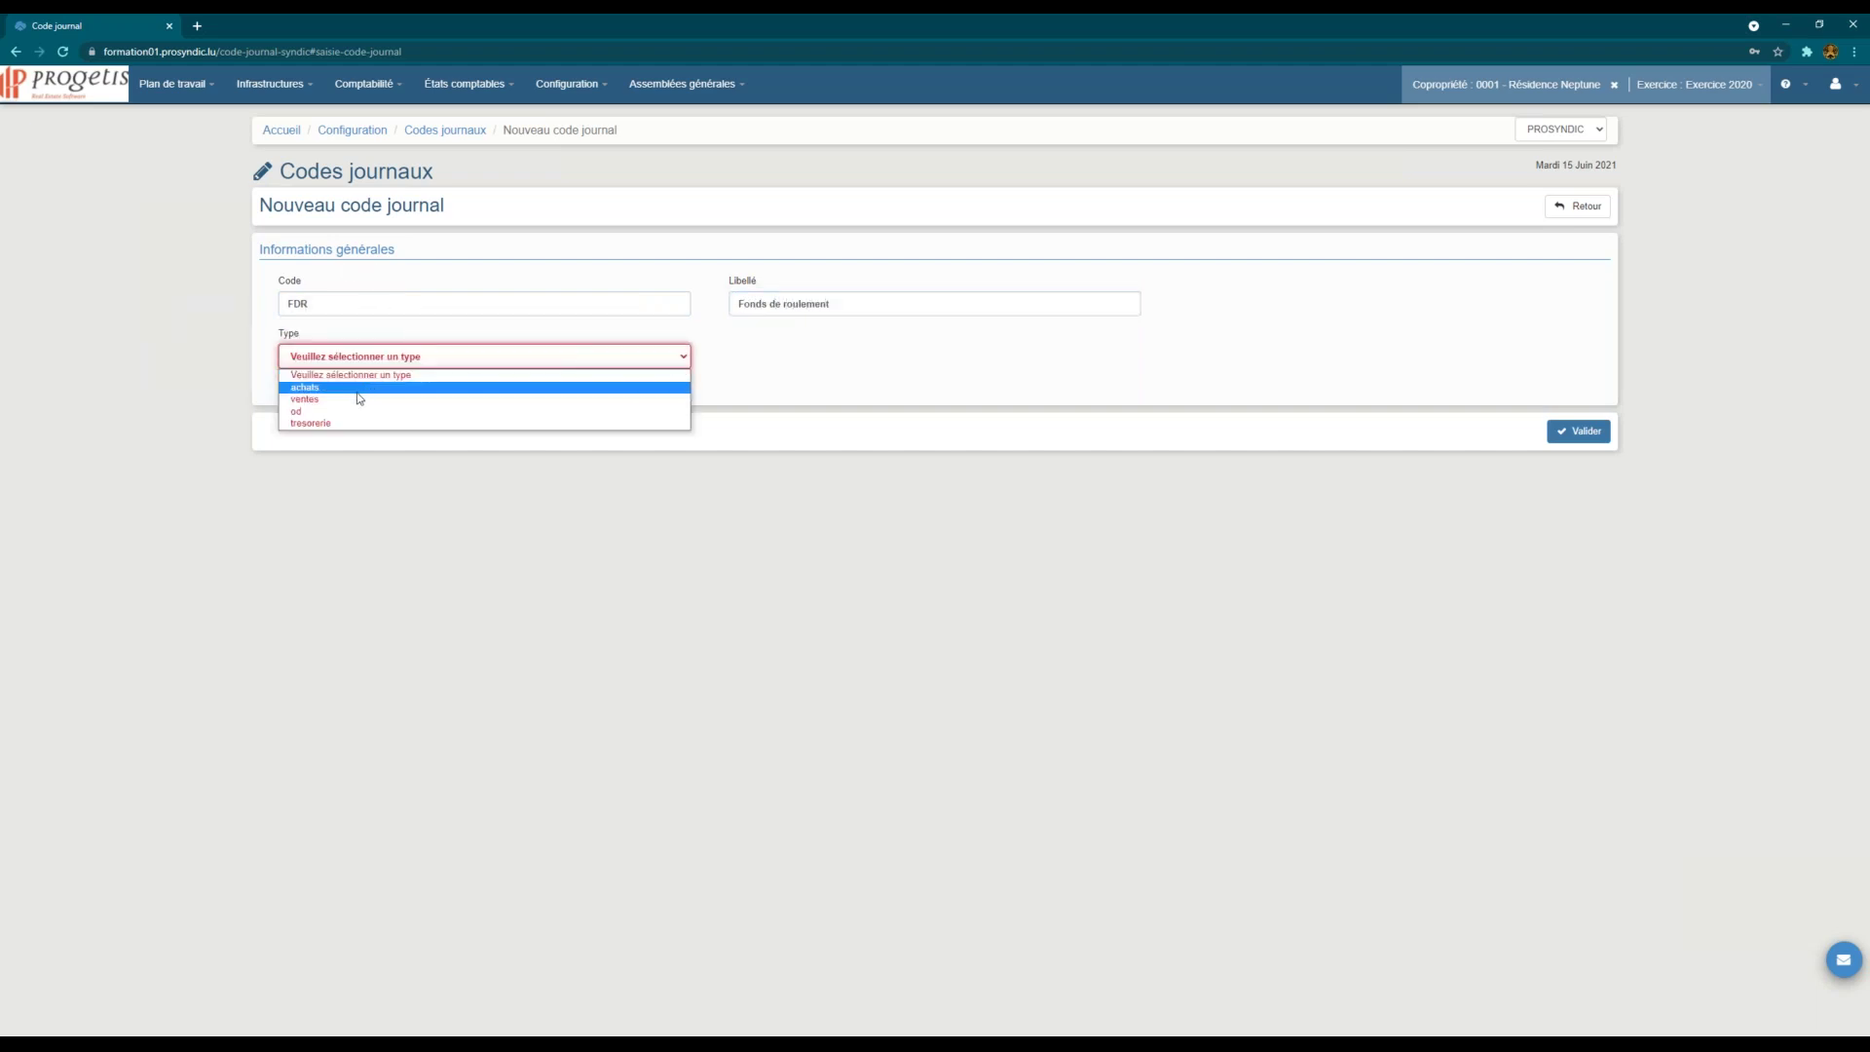
{"action": "left_click", "coordinate": [357, 400]}
{"action": "left_click", "coordinate": [1577, 431]}
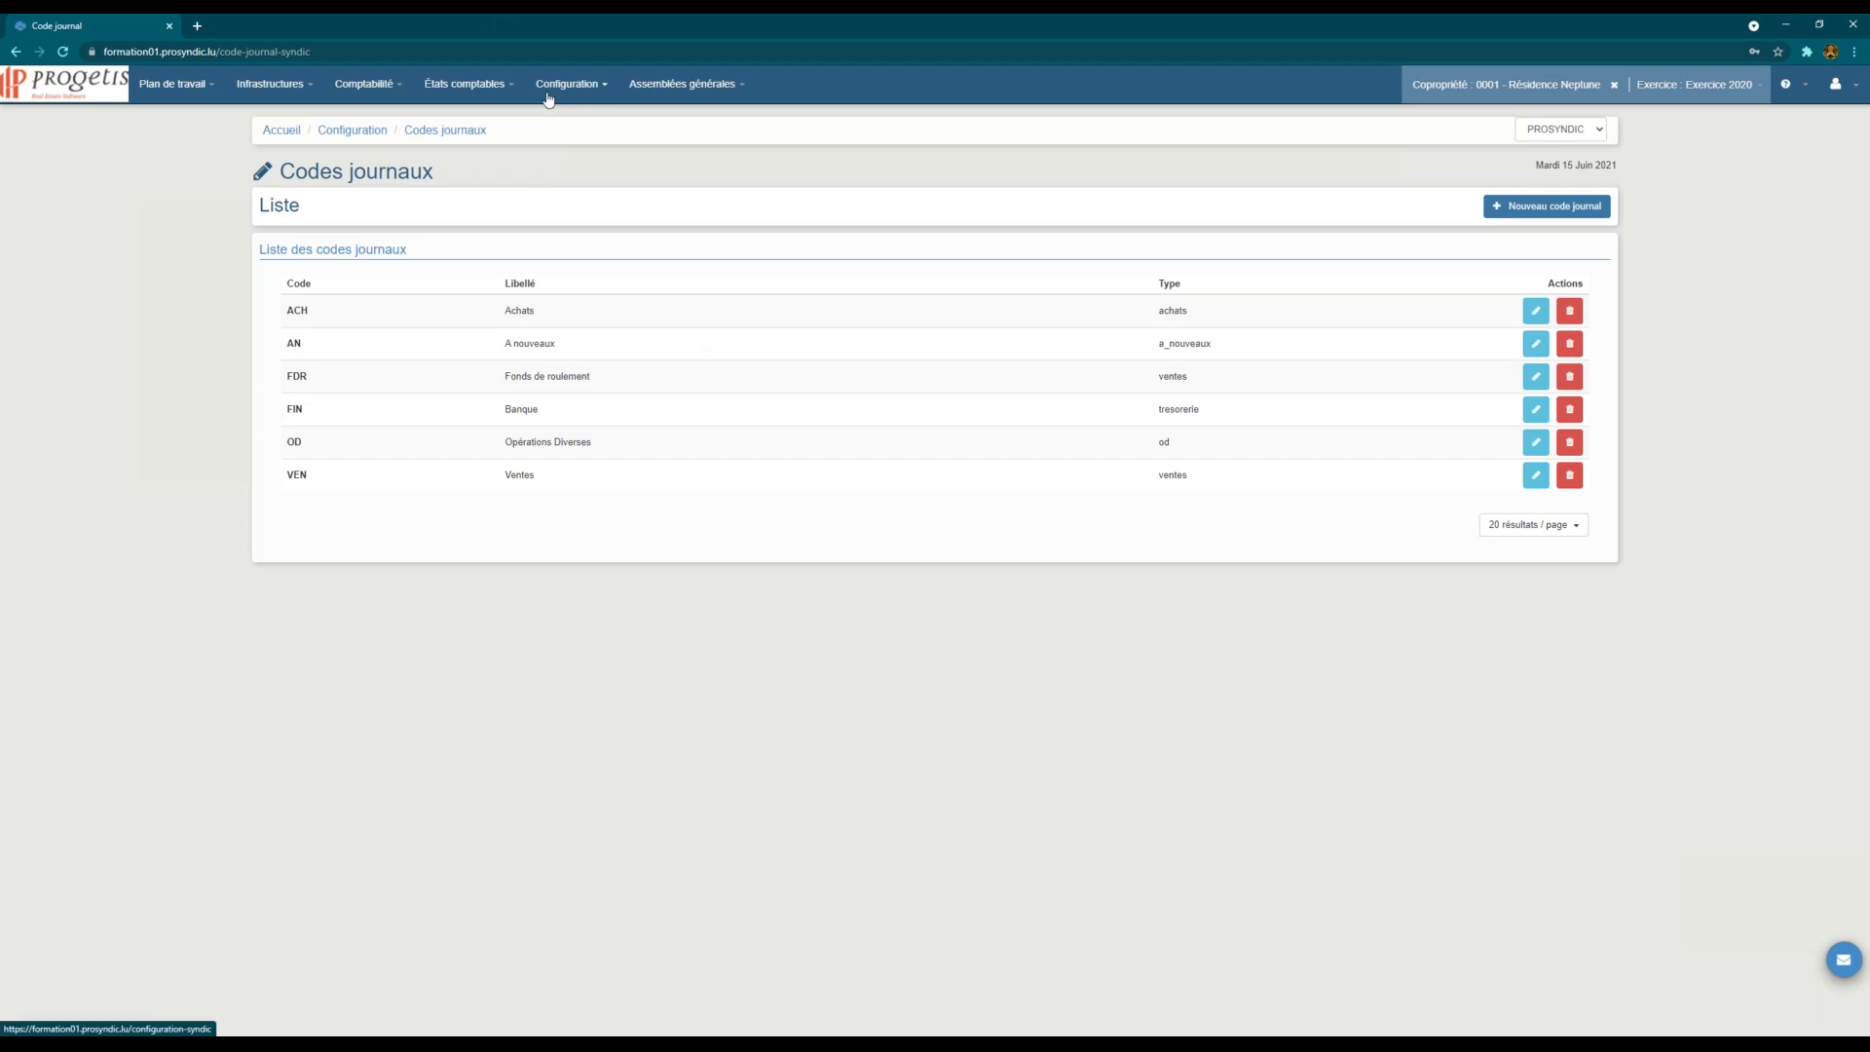
Step: Examine the default journal codes assigned to the first five pages in Valeurs par défaut (pages), then leave the settings
{"action": "mouse_move", "coordinate": [549, 97]}
{"action": "left_click", "coordinate": [616, 235]}
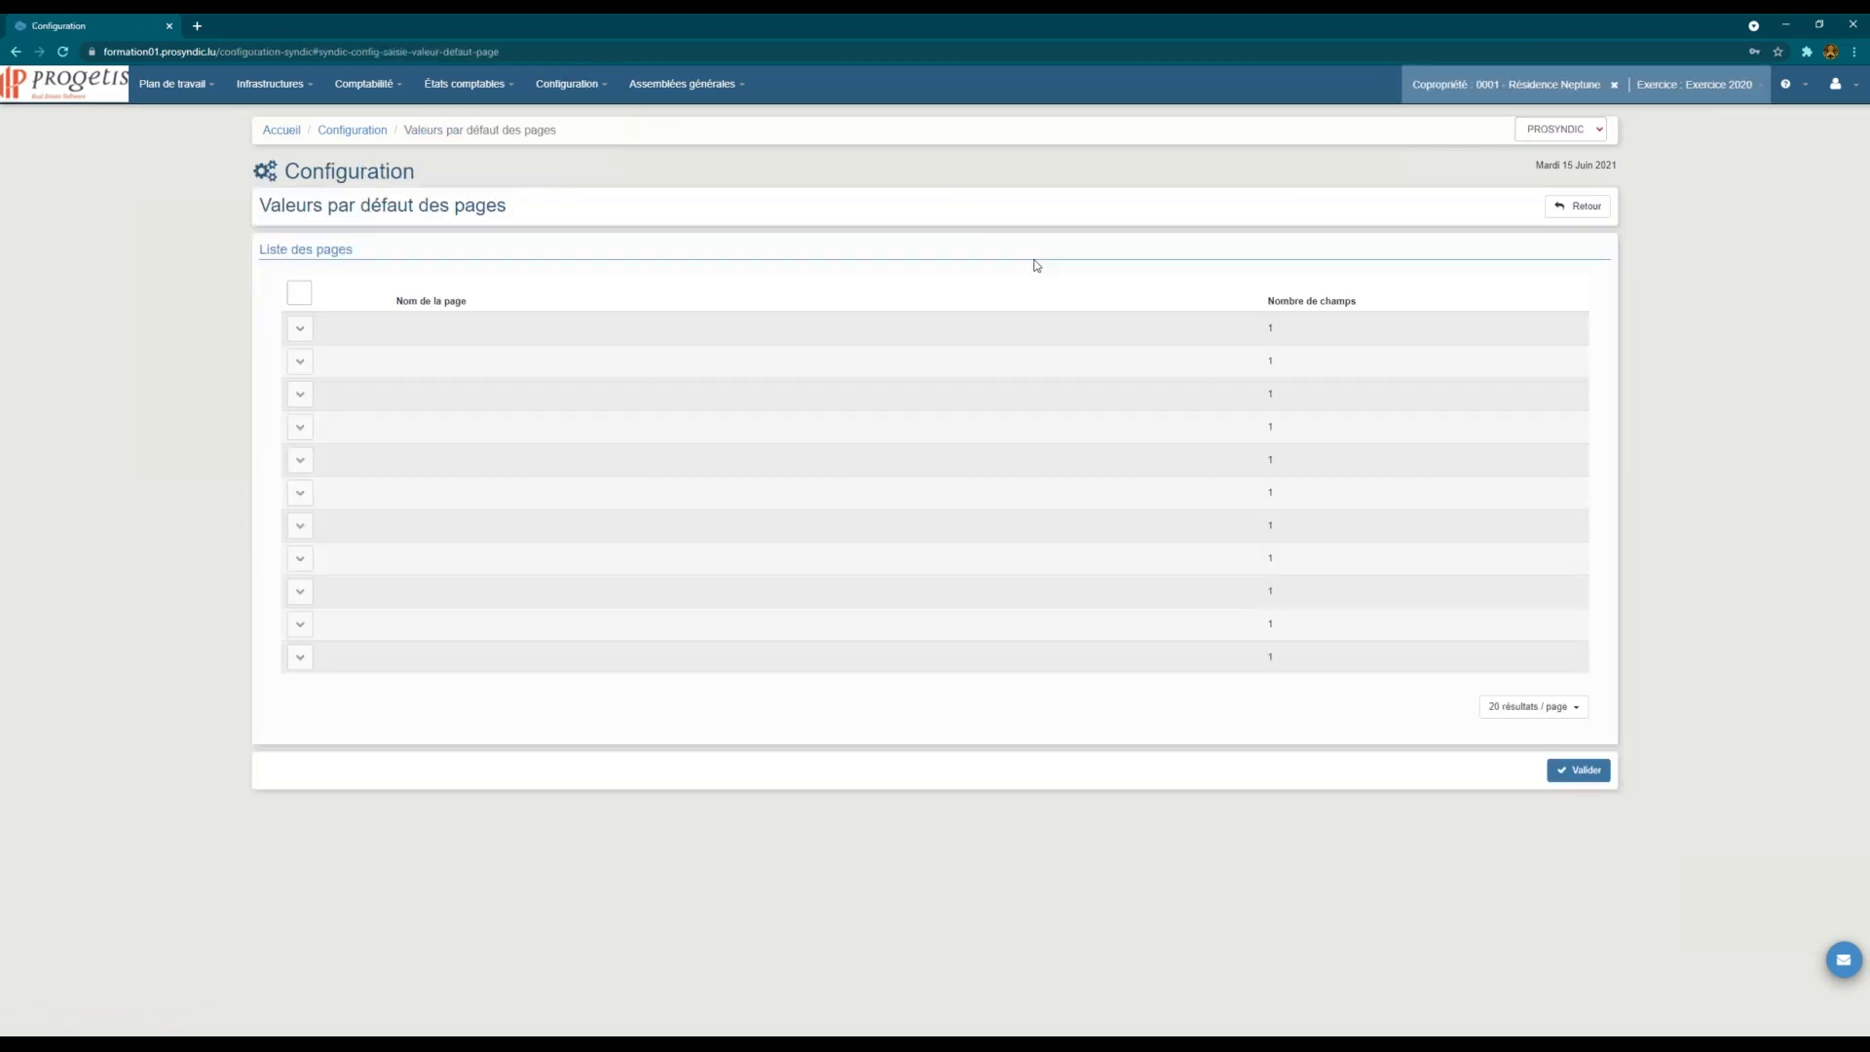
{"action": "left_click", "coordinate": [300, 328]}
{"action": "left_click", "coordinate": [300, 444]}
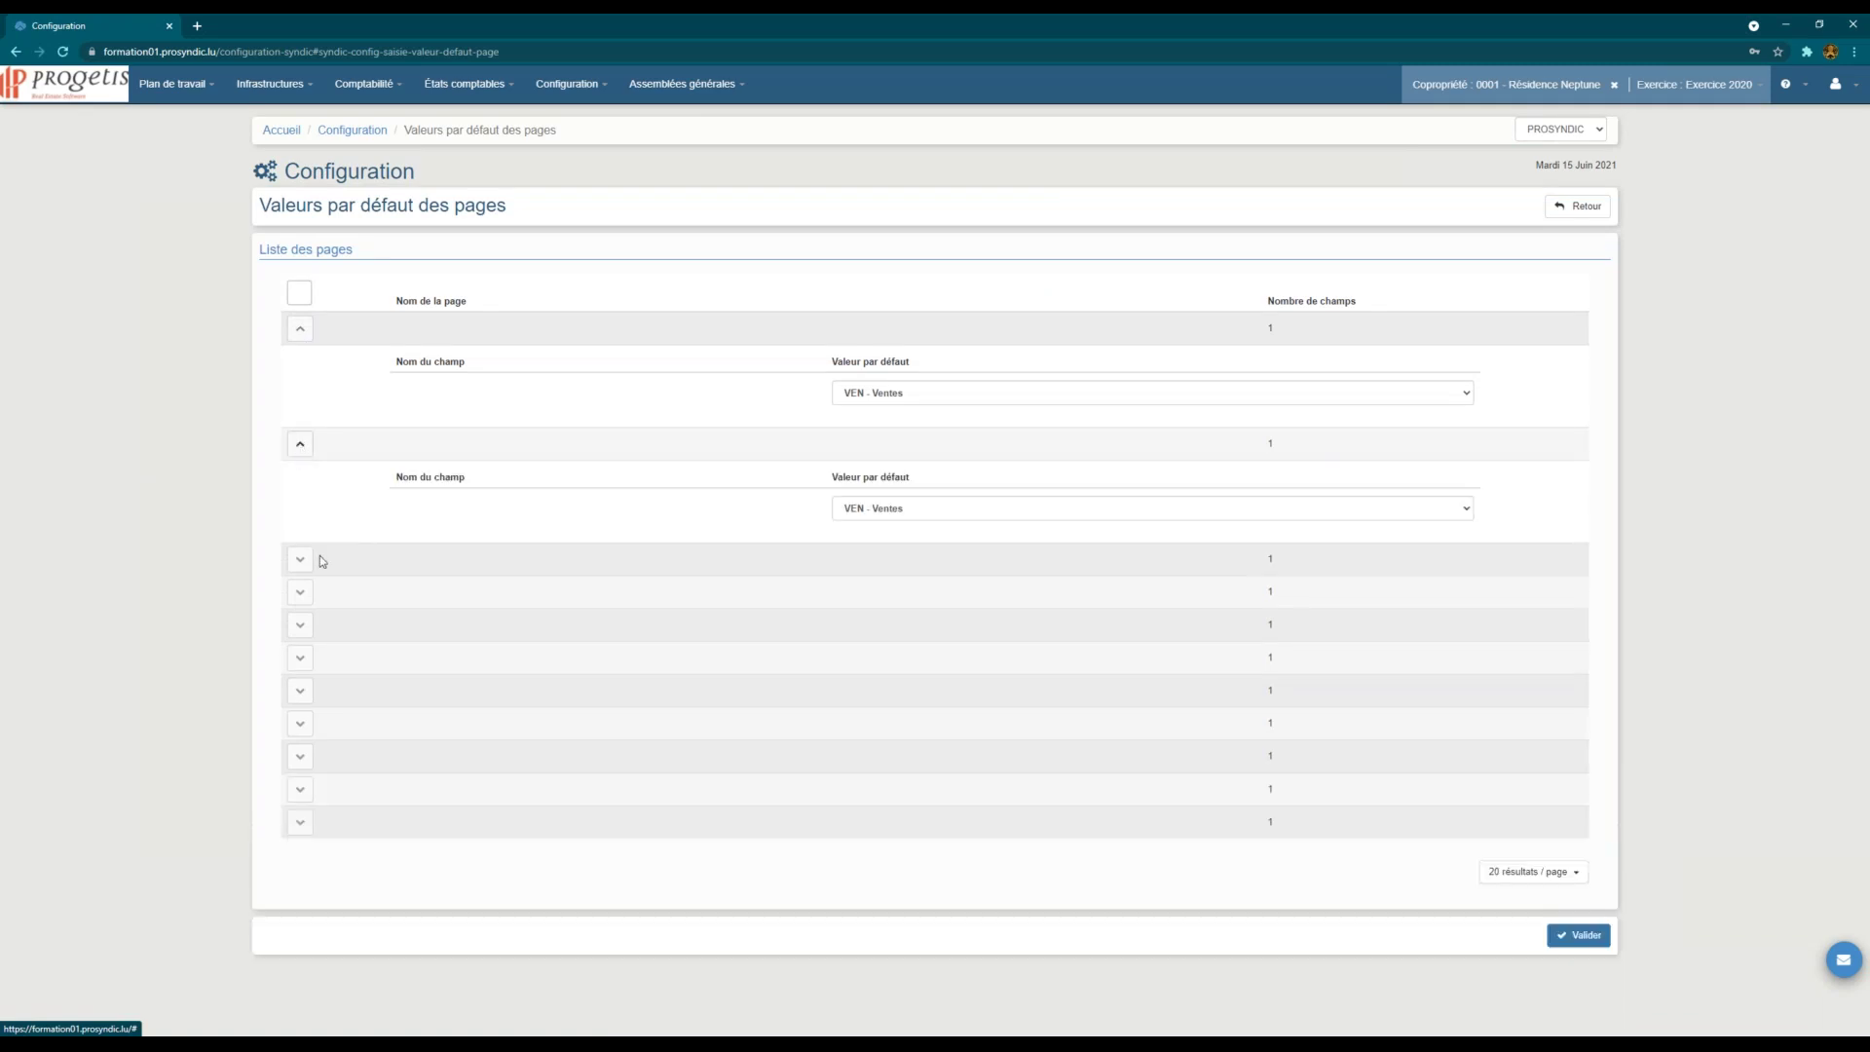
{"action": "left_click", "coordinate": [300, 557]}
{"action": "left_click", "coordinate": [295, 674]}
{"action": "scroll", "coordinate": [305, 790], "scroll_direction": "down", "scroll_amount": 2}
{"action": "left_click", "coordinate": [289, 649]}
{"action": "scroll", "coordinate": [376, 840], "scroll_direction": "down", "scroll_amount": 1}
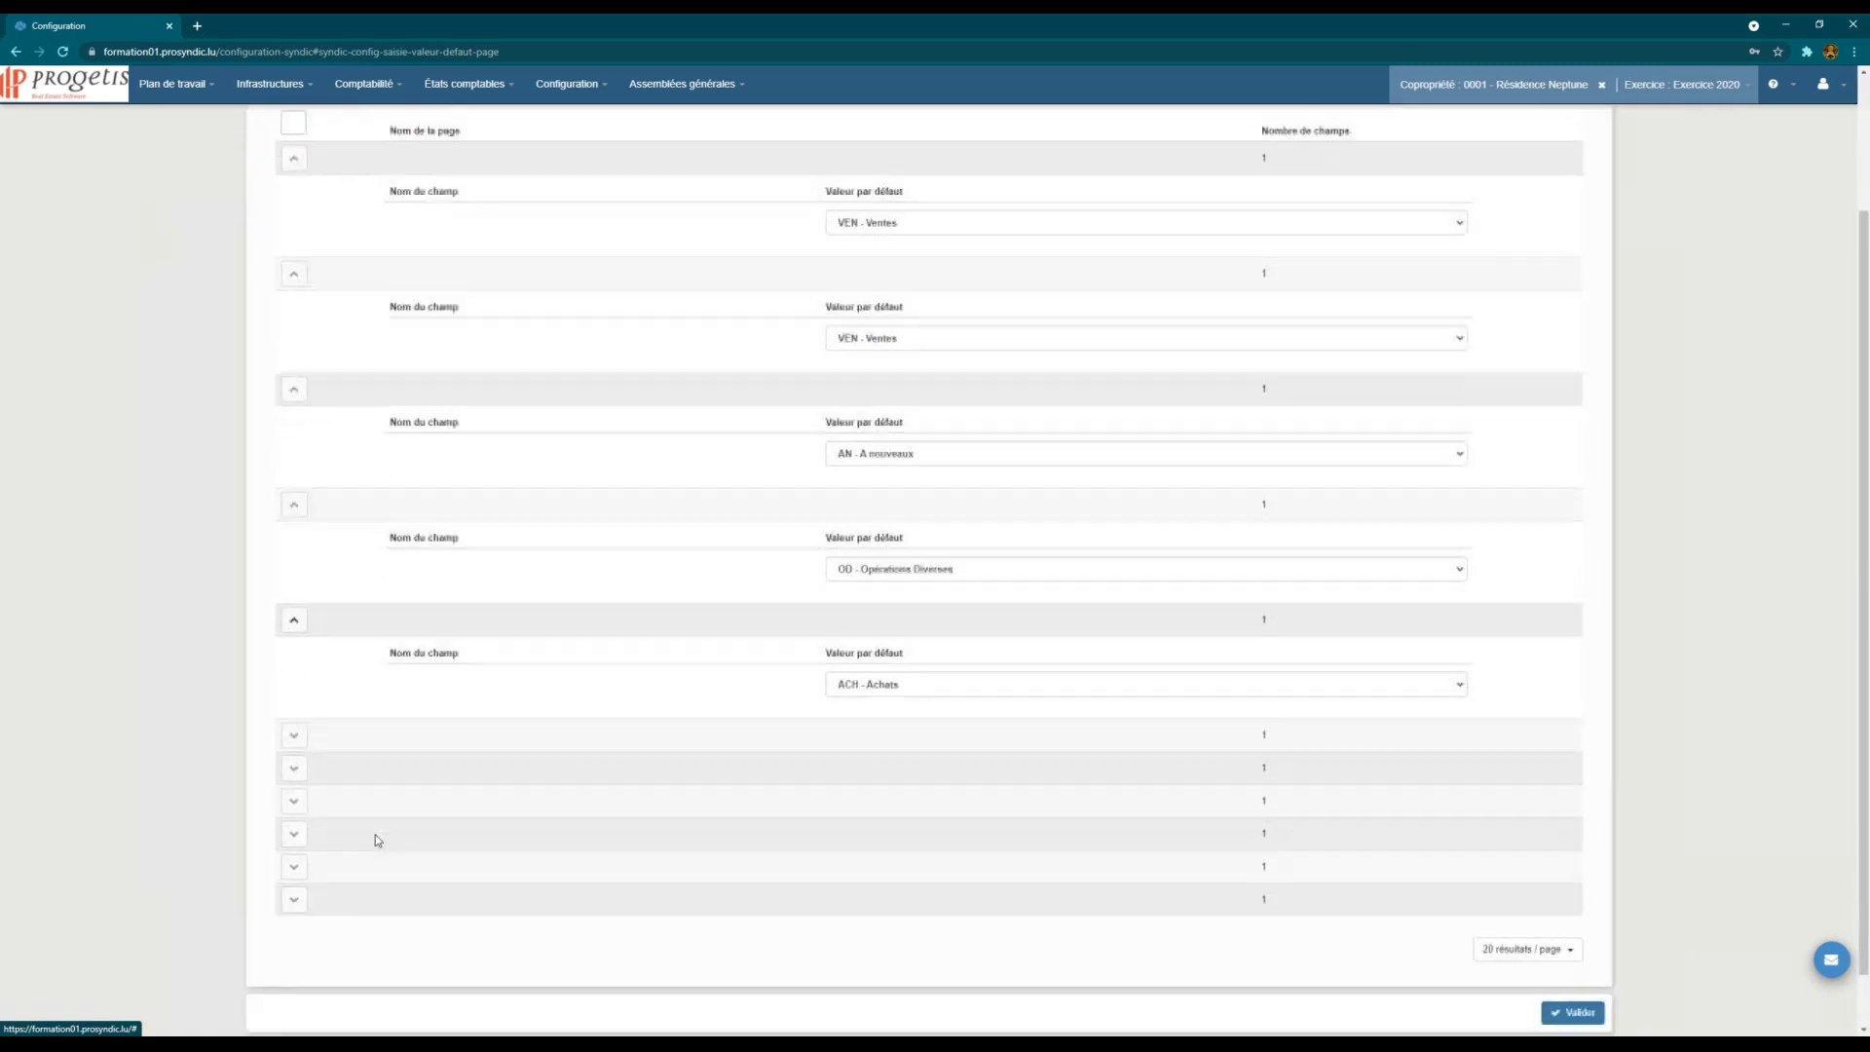
{"action": "scroll", "coordinate": [394, 839], "scroll_direction": "up", "scroll_amount": 3}
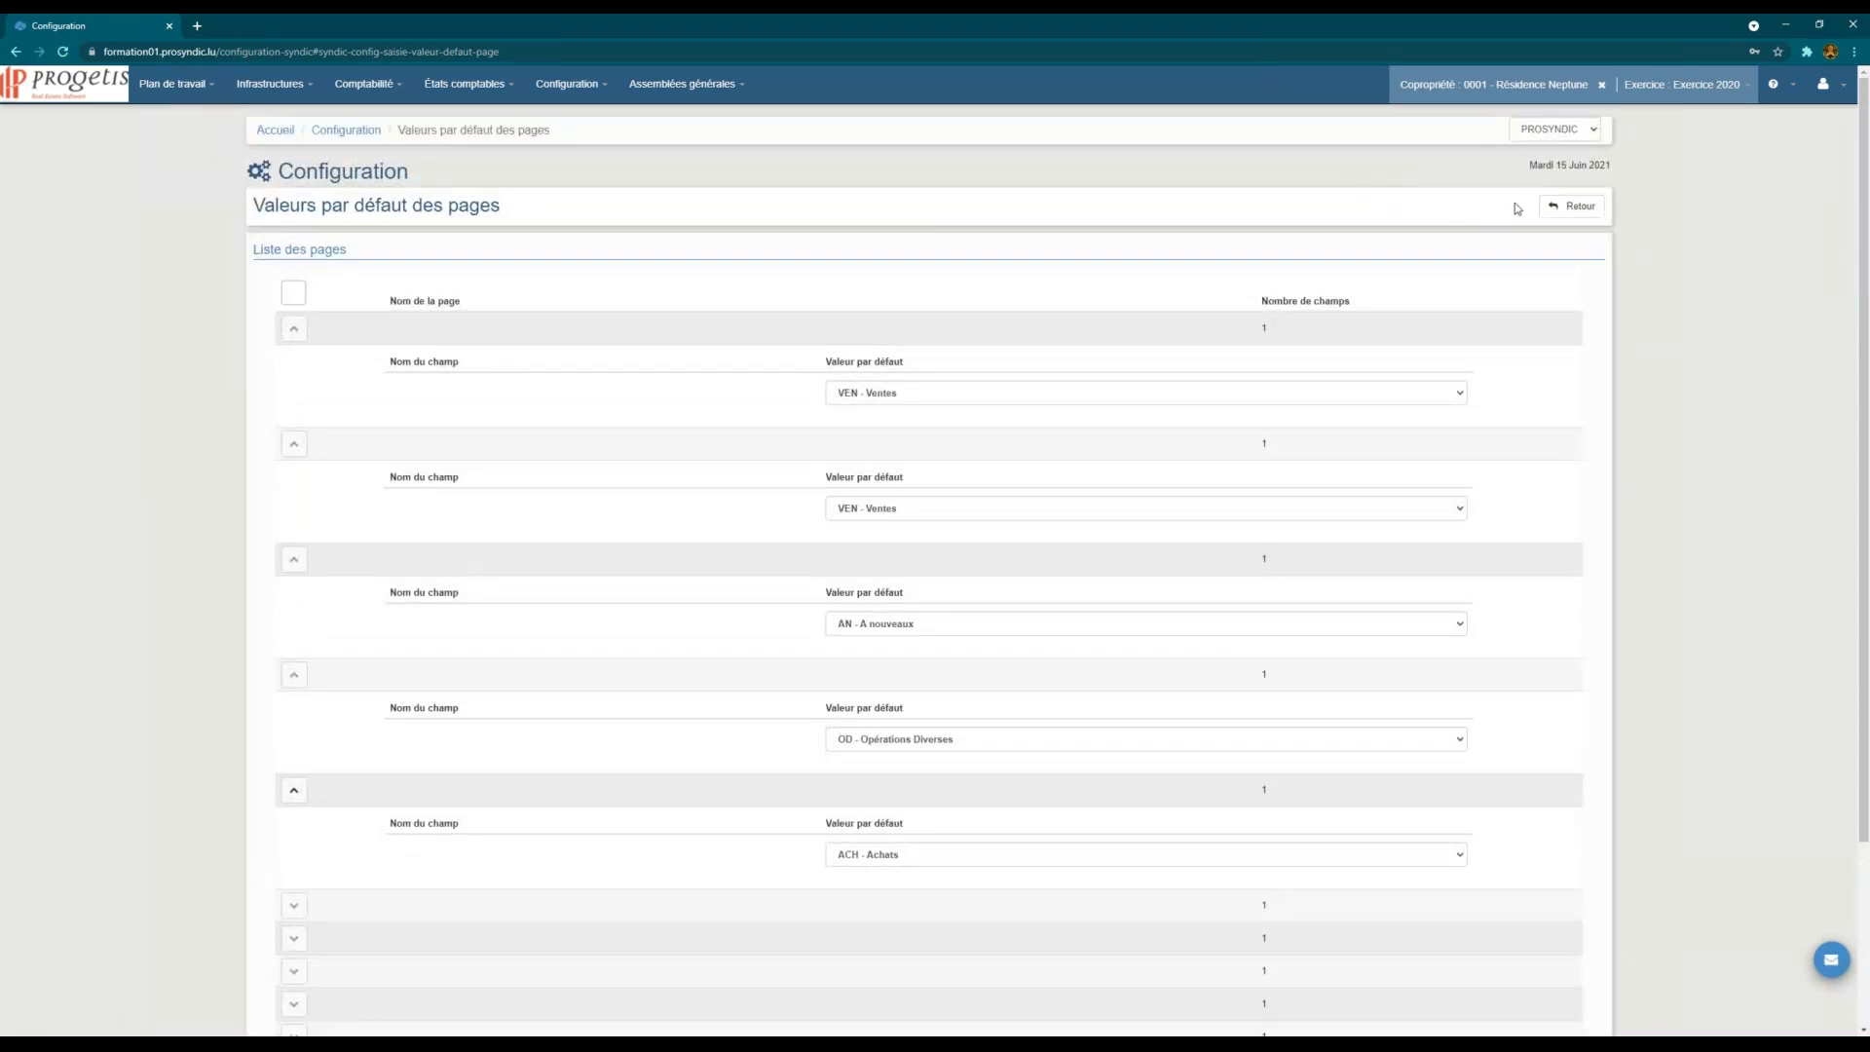
{"action": "left_click", "coordinate": [1569, 207]}
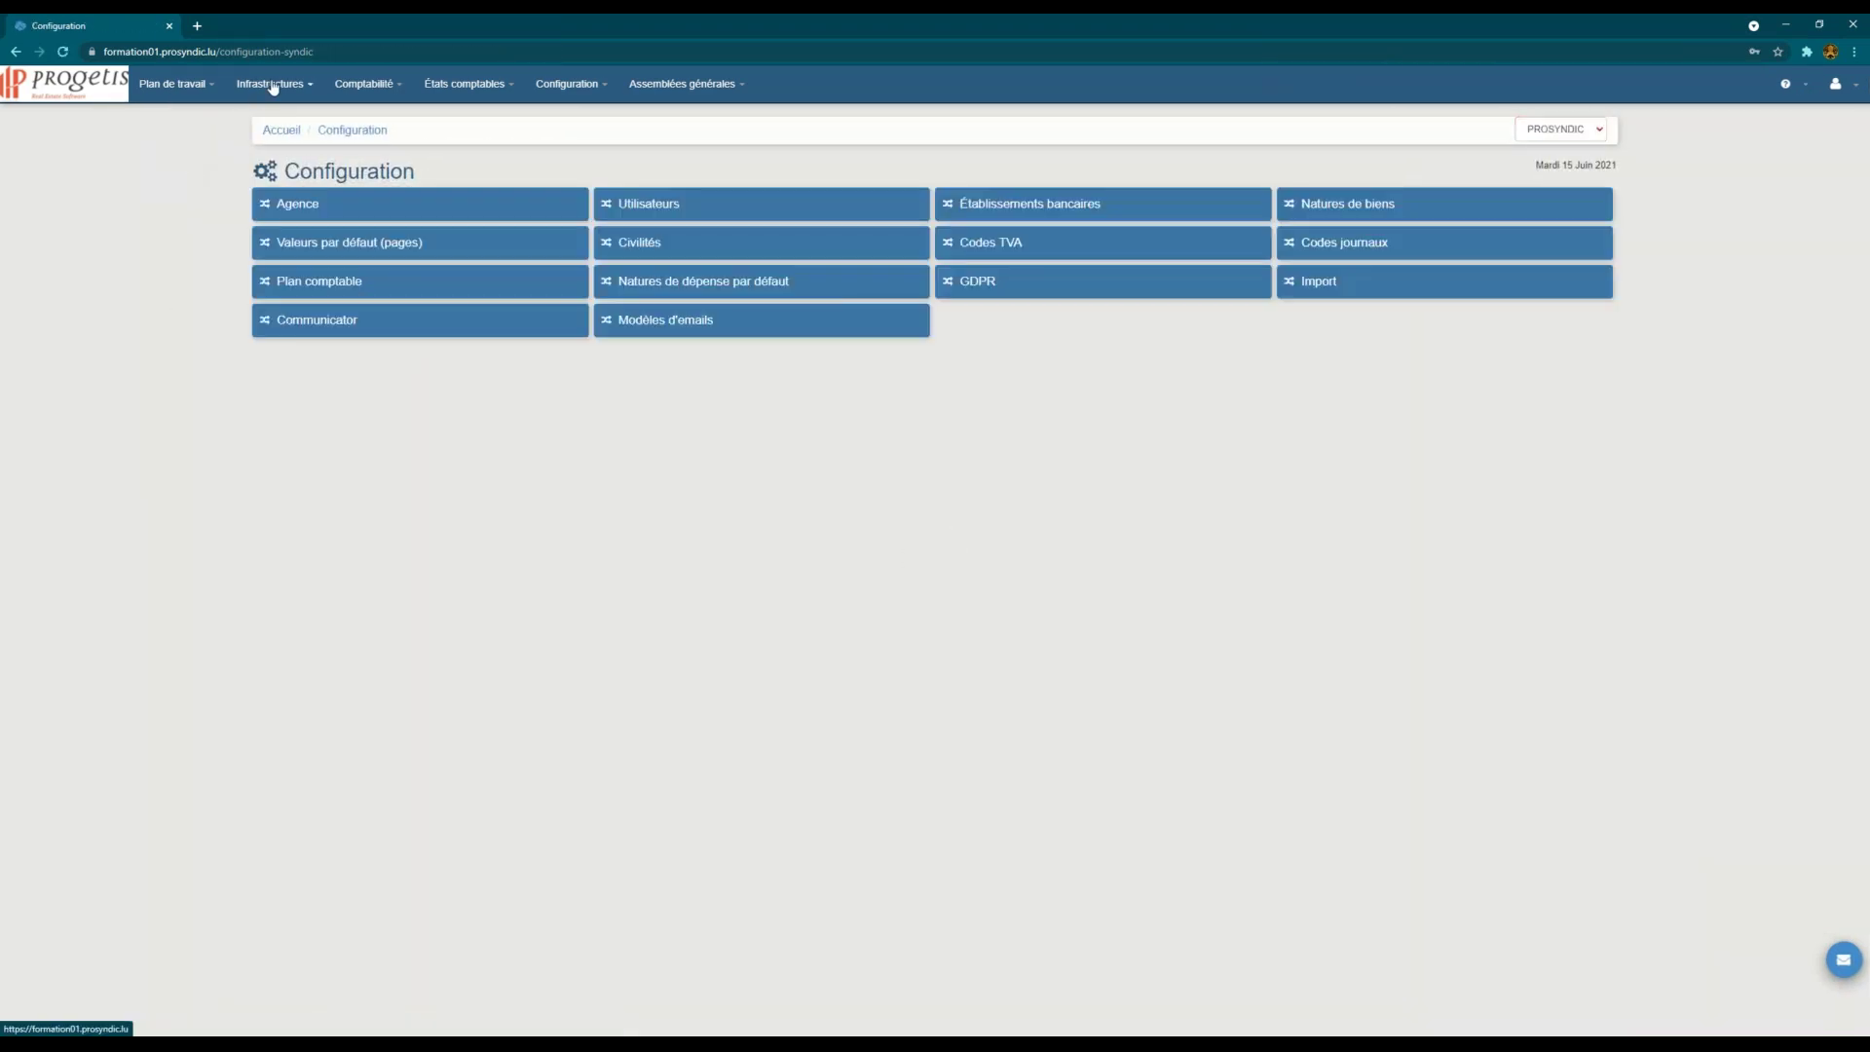
{"action": "left_click", "coordinate": [270, 84]}
{"action": "mouse_move", "coordinate": [319, 243]}
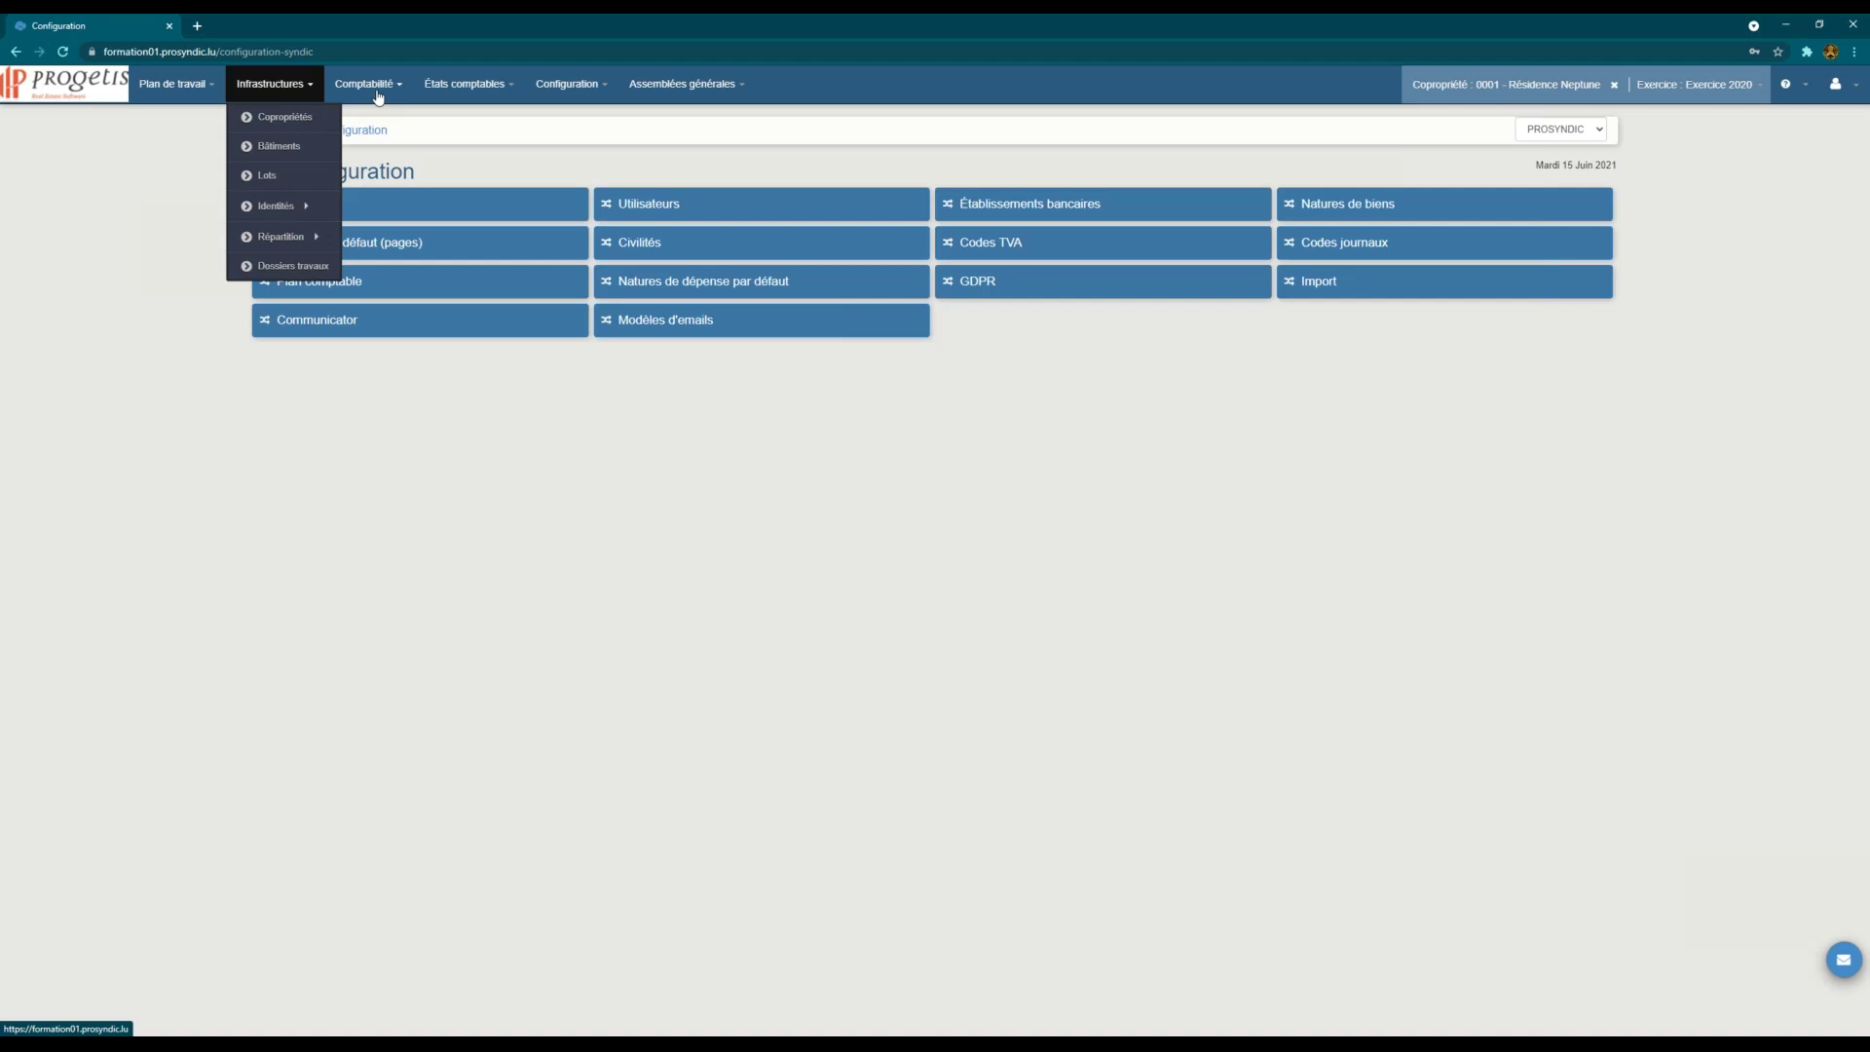
{"action": "left_click", "coordinate": [487, 85]}
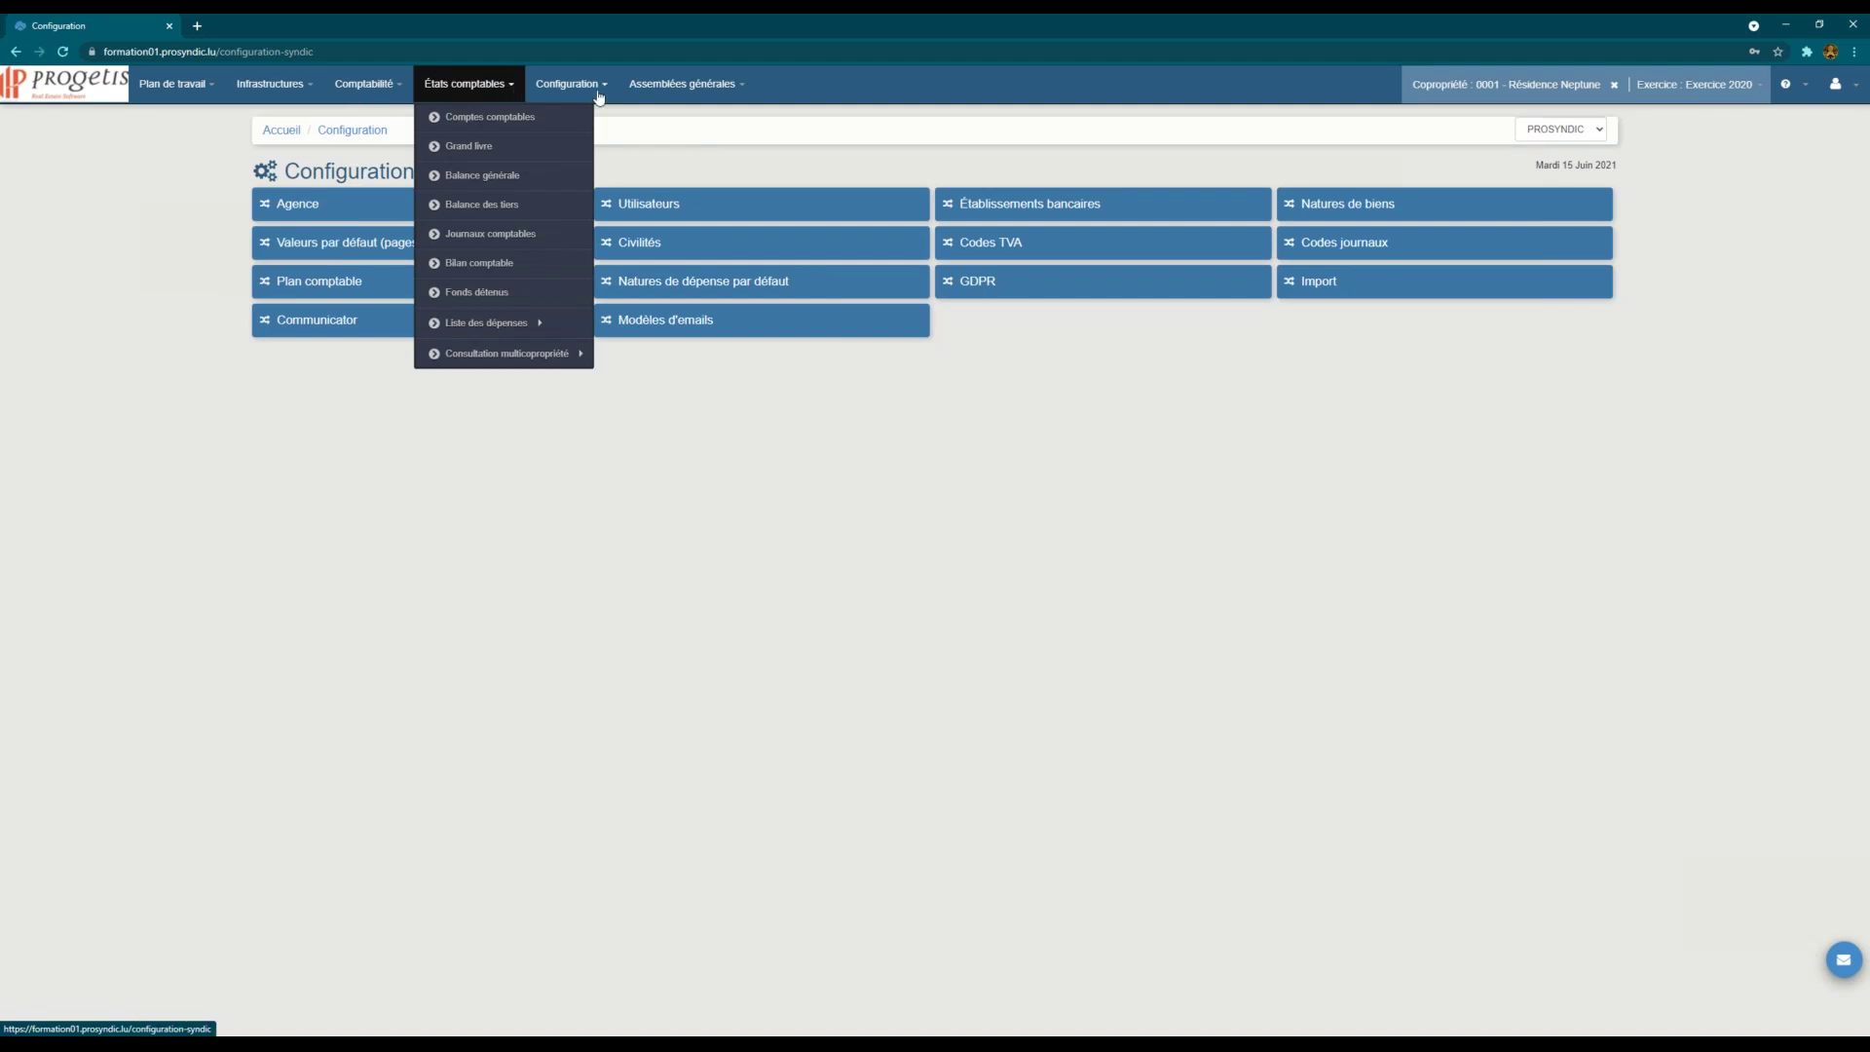
{"action": "left_click", "coordinate": [596, 86]}
Step: Reopen the Journaux comptables and search the 2020 entries of the FIN - Banque journal
{"action": "left_click", "coordinate": [477, 84]}
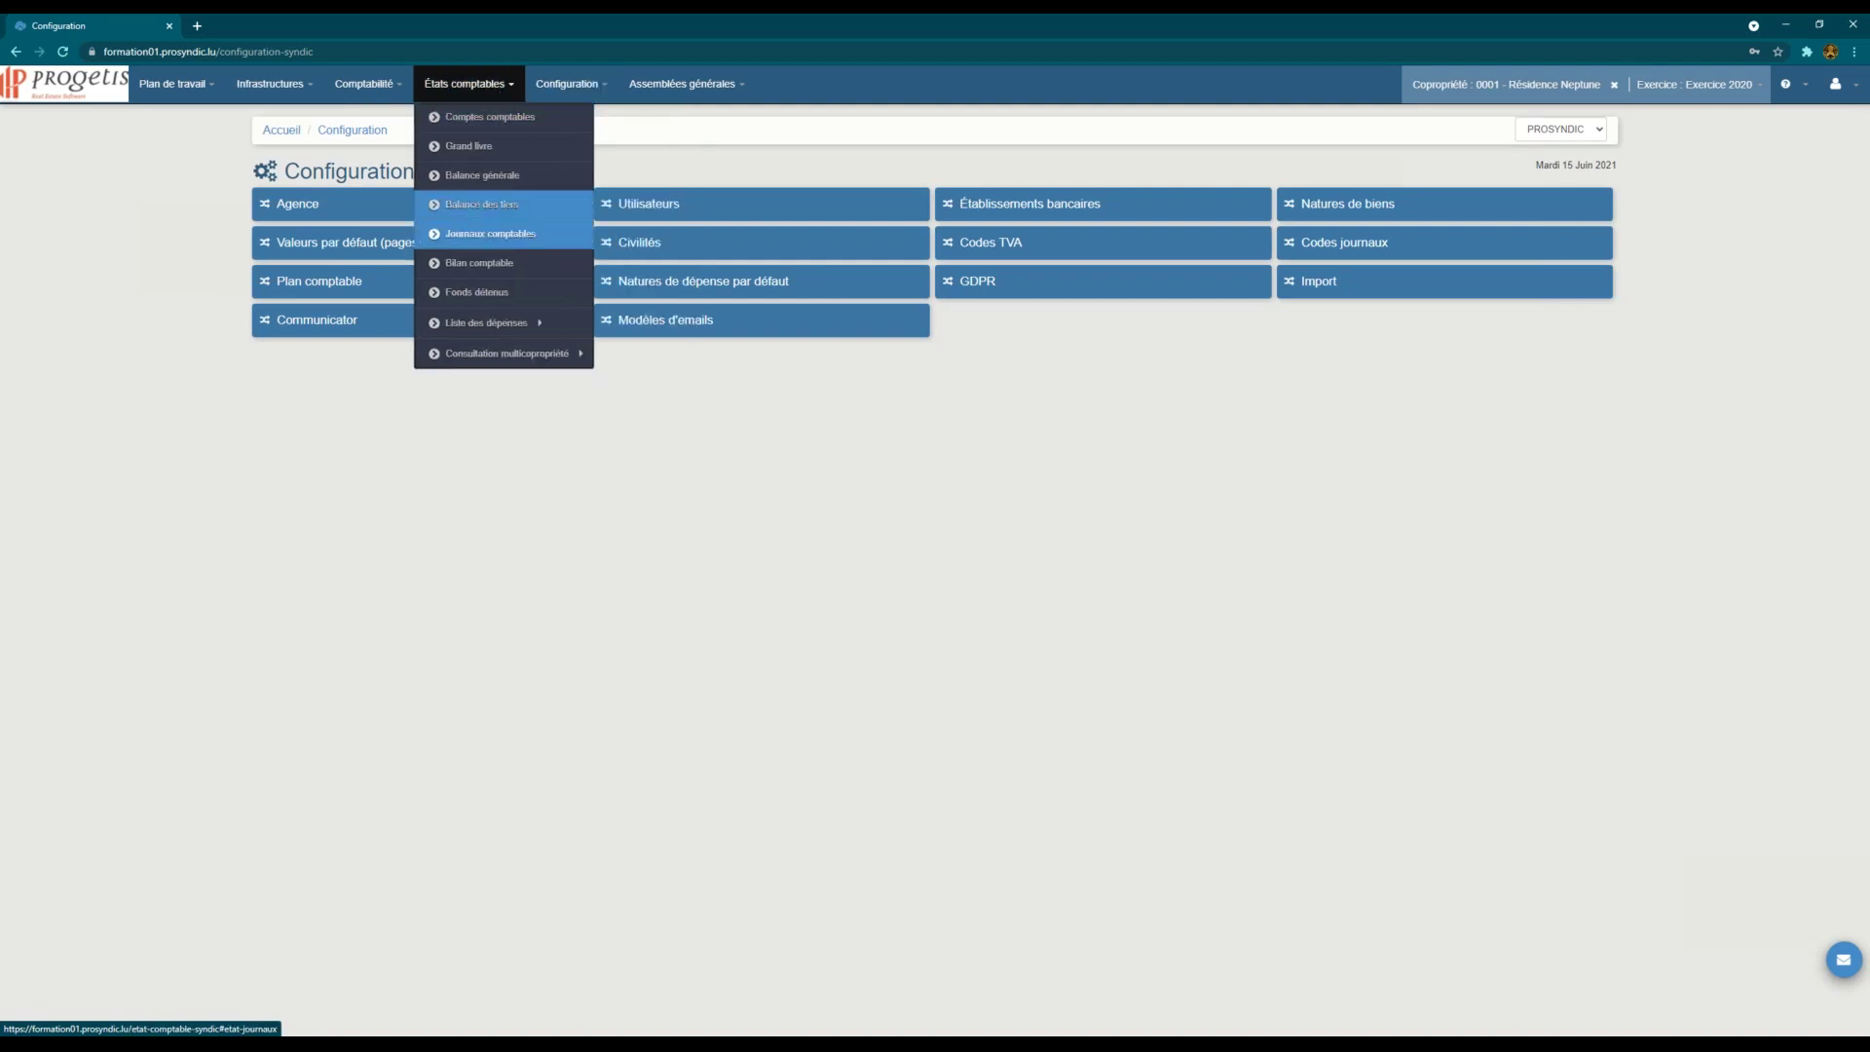
{"action": "left_click", "coordinate": [490, 234]}
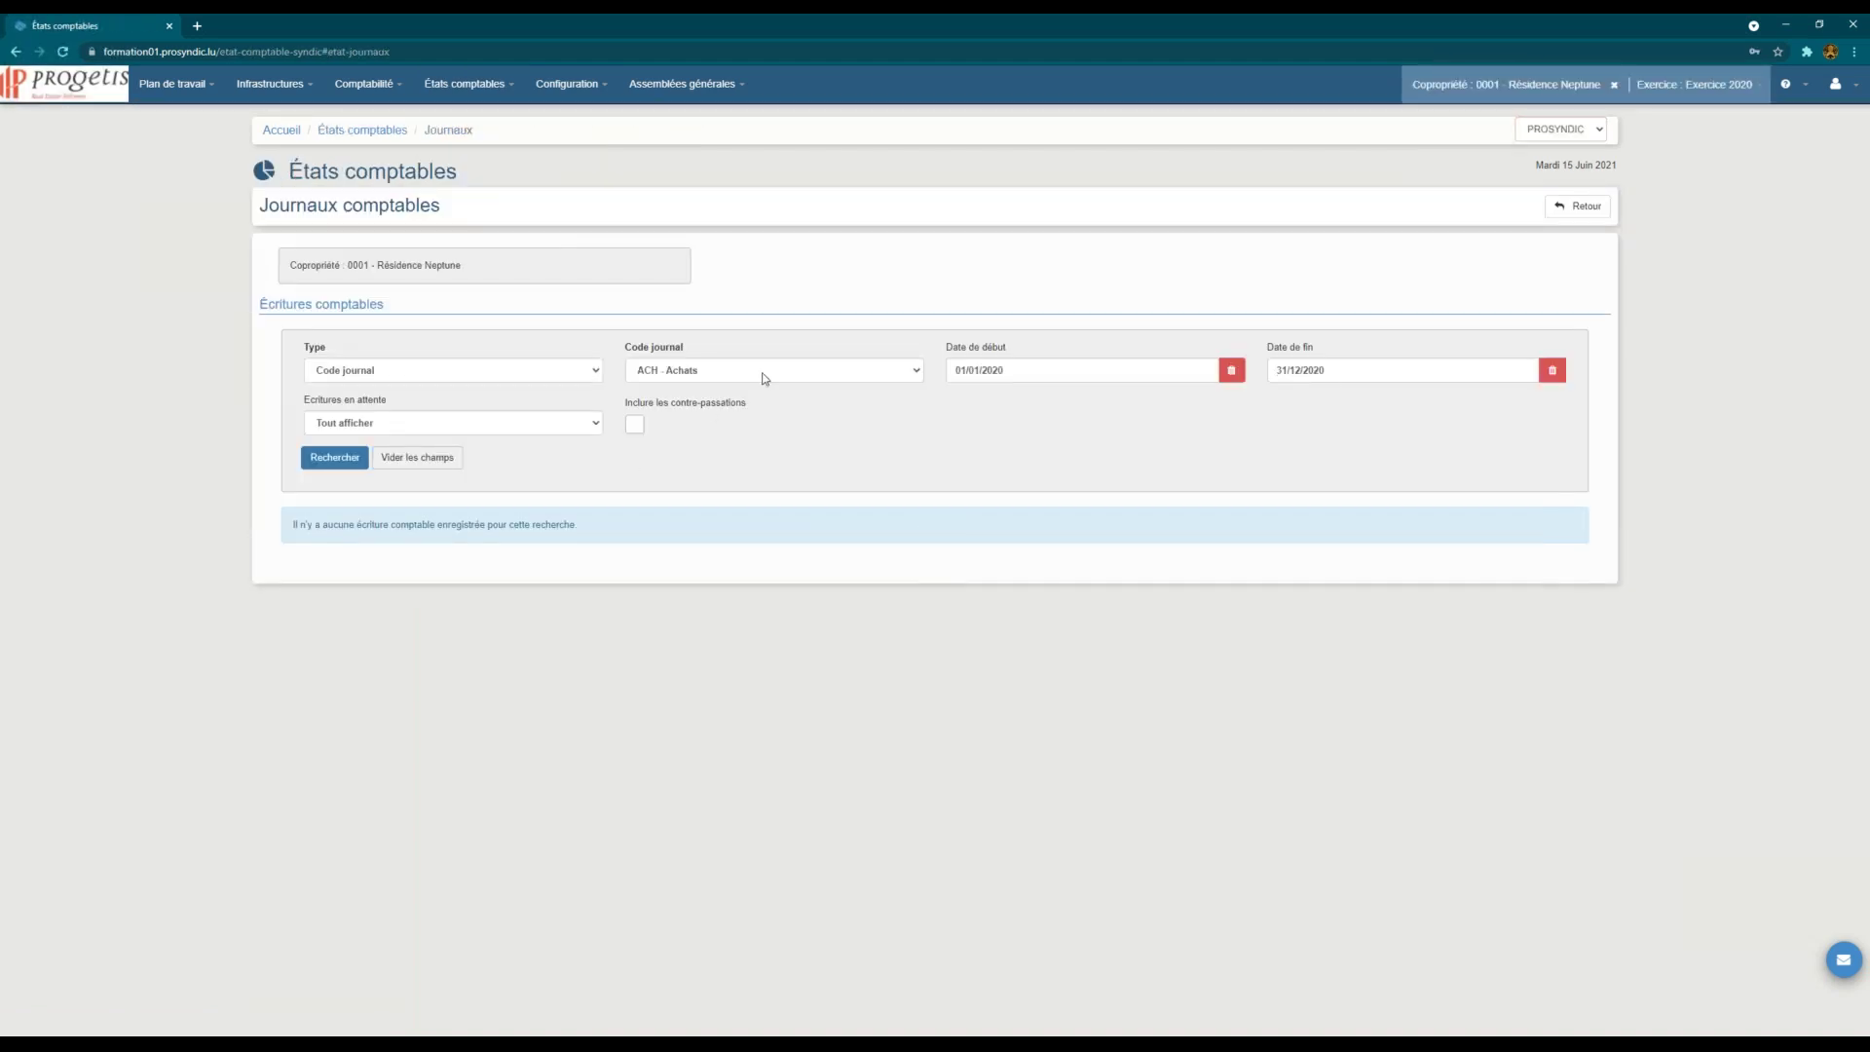
{"action": "left_click", "coordinate": [764, 372]}
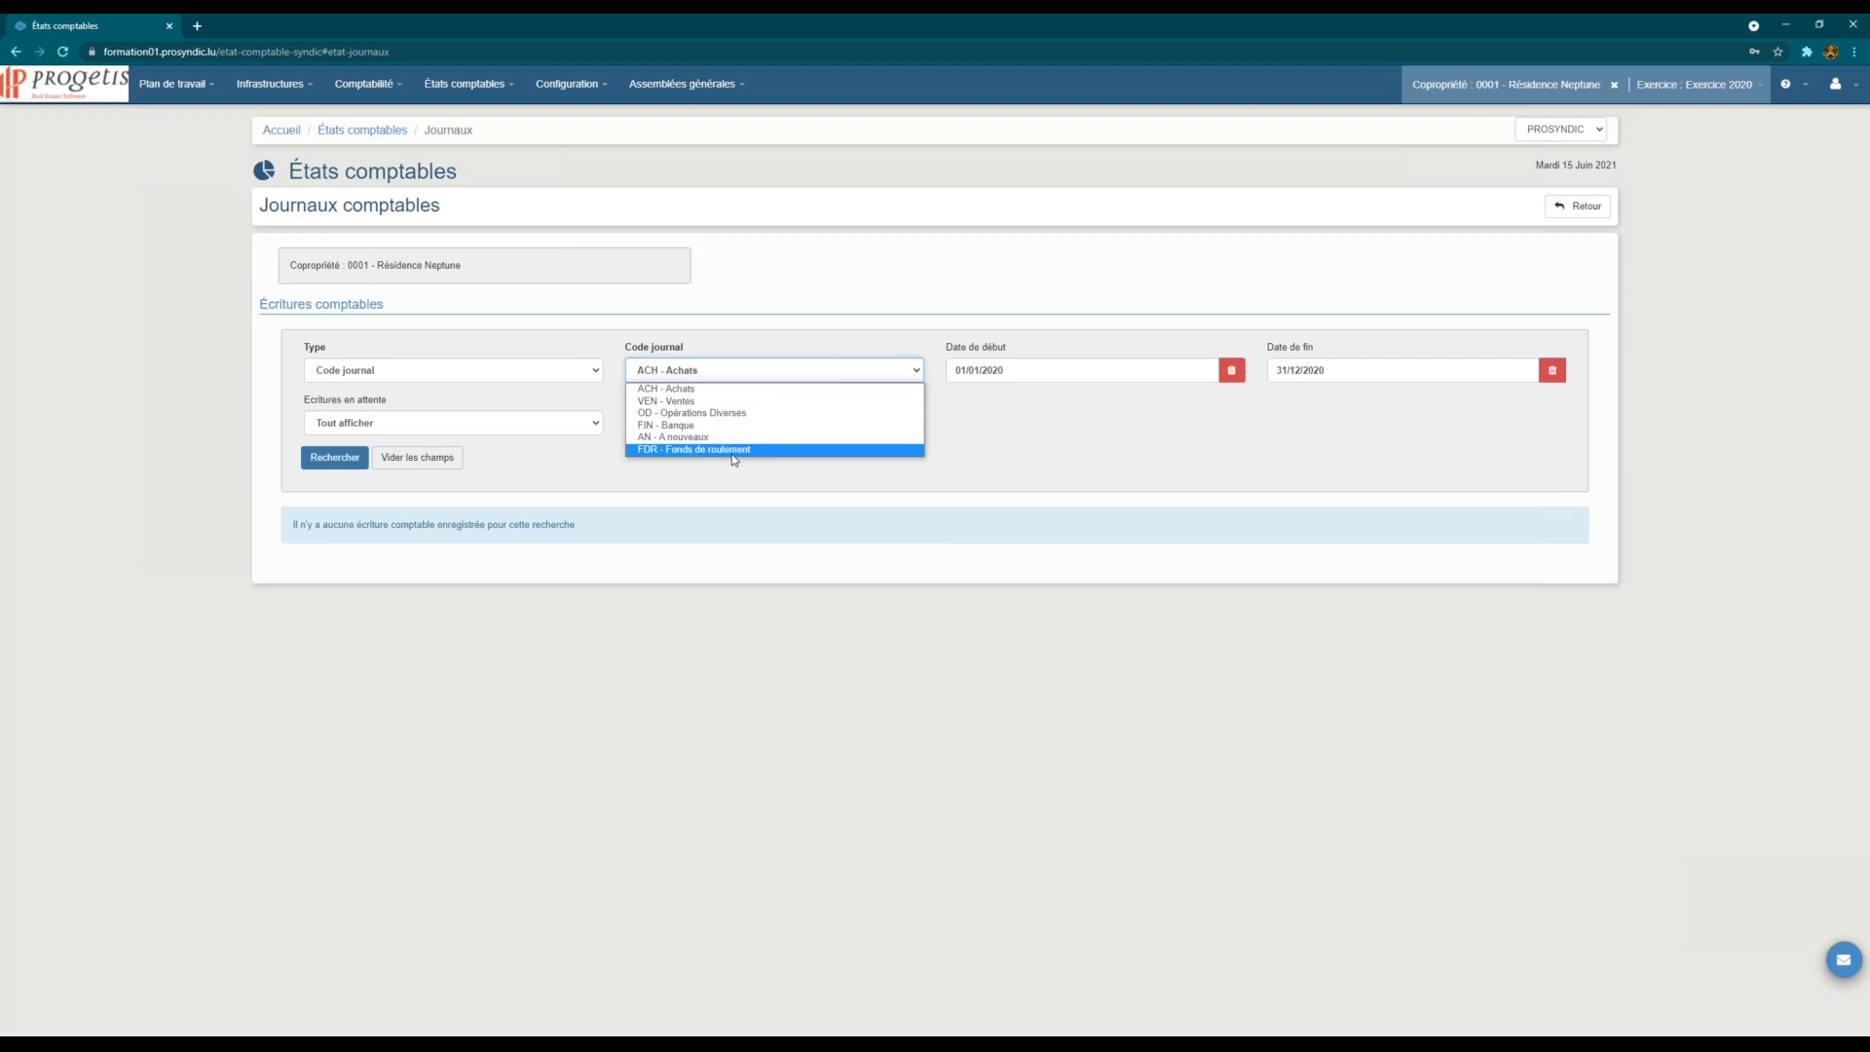
{"action": "left_click", "coordinate": [679, 425]}
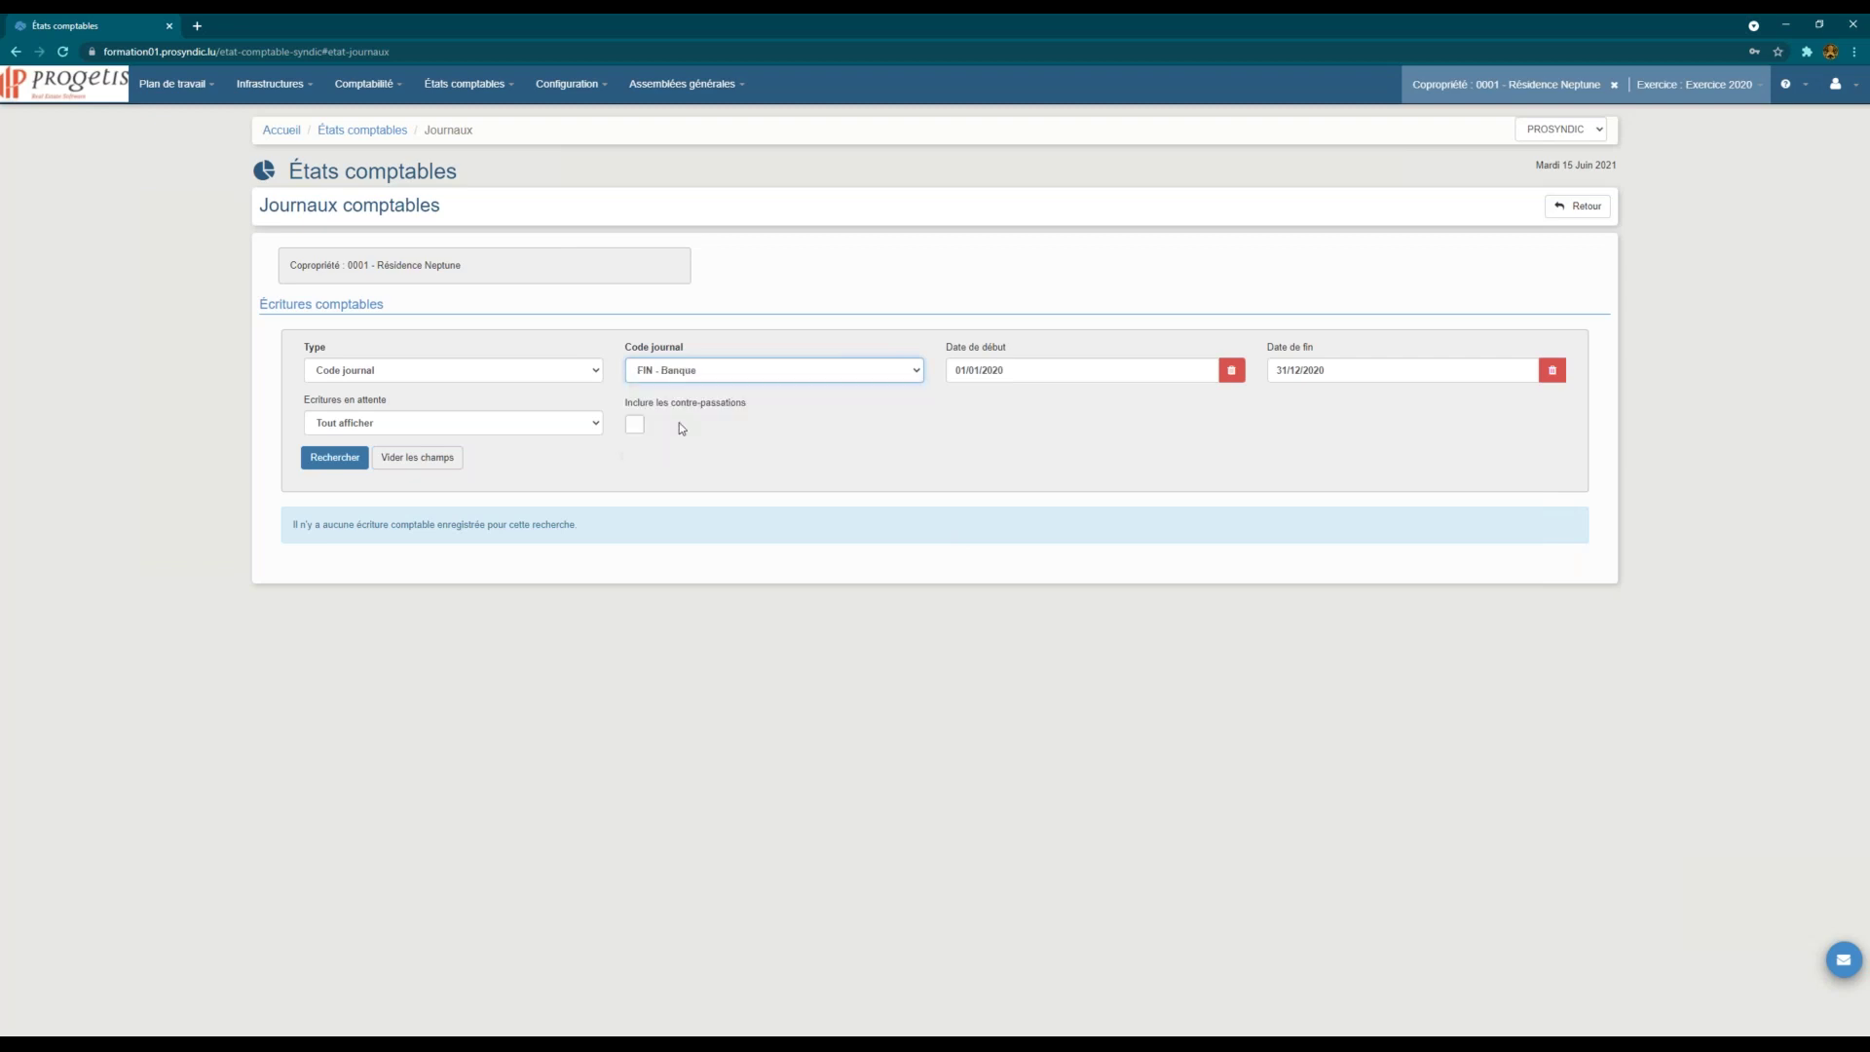
{"action": "left_click", "coordinate": [340, 457]}
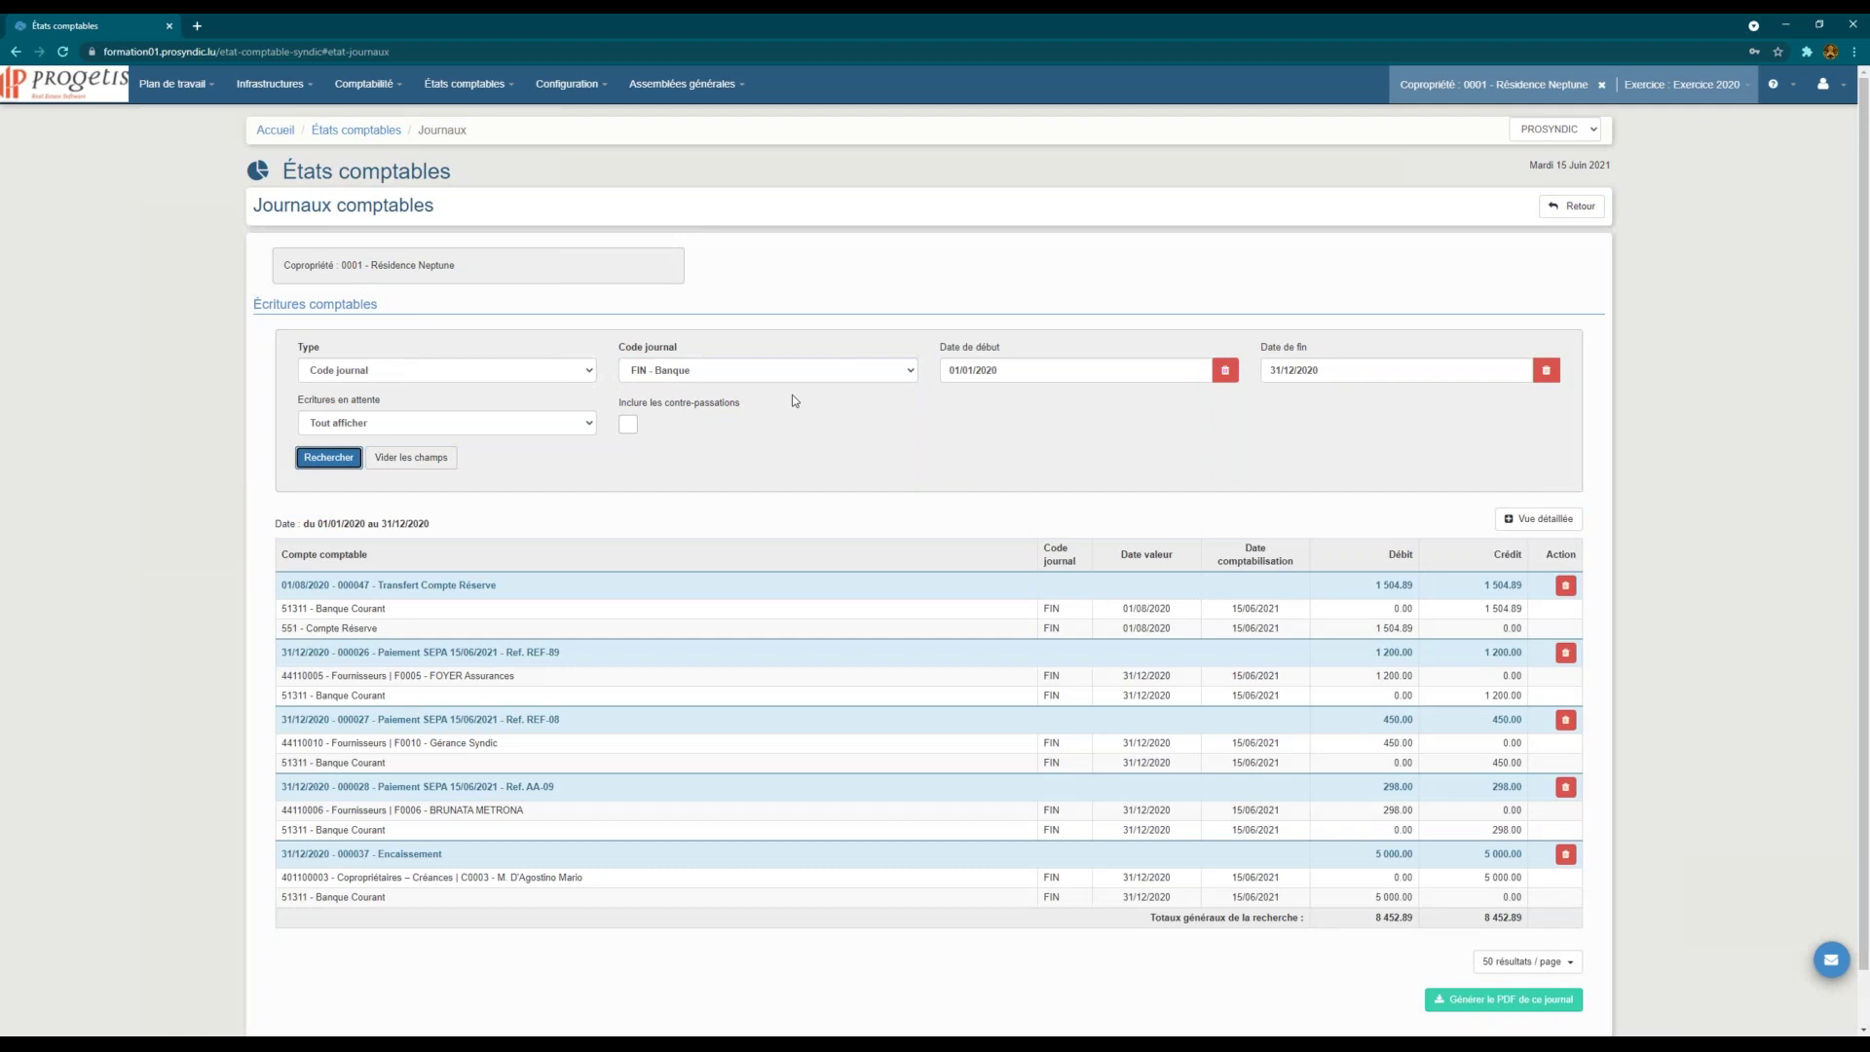
Step: Show the FIN - Banque journal in detailed view and preview its PDF, then close the preview
{"action": "scroll", "coordinate": [876, 550], "scroll_direction": "down", "scroll_amount": 1}
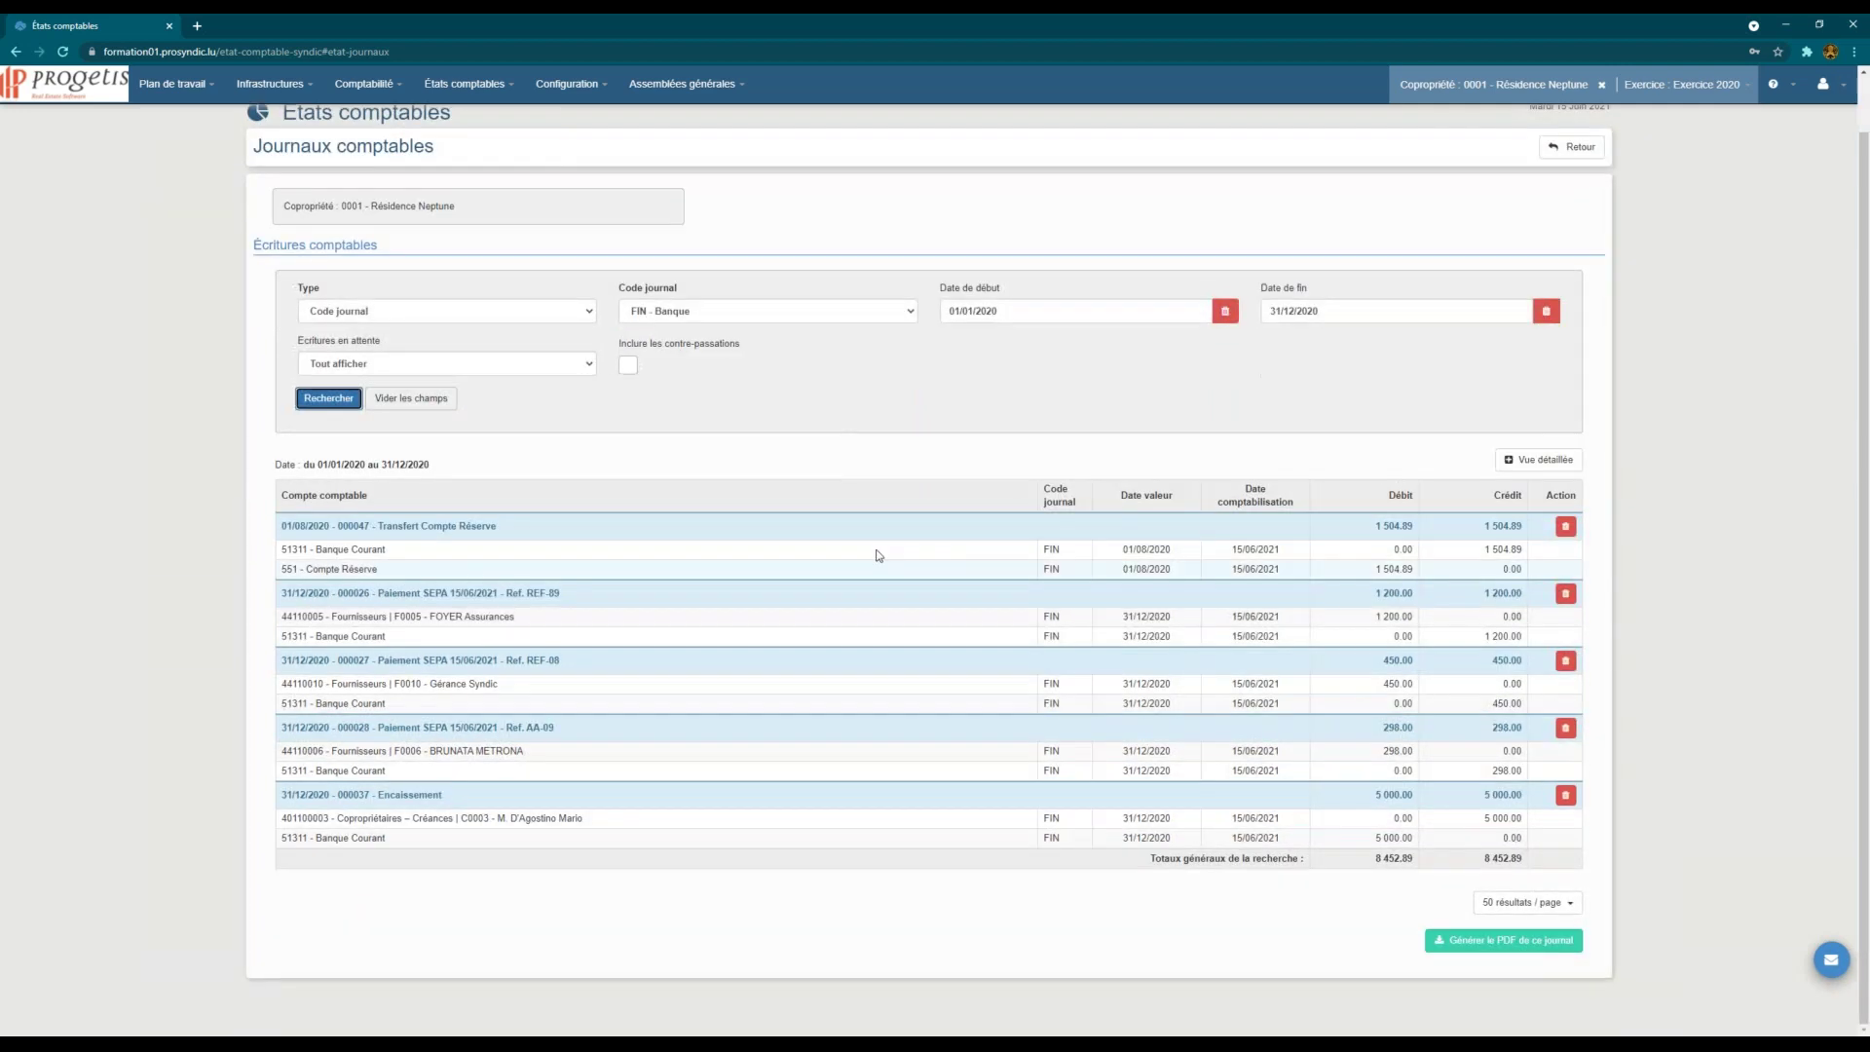
{"action": "left_click", "coordinate": [1538, 460]}
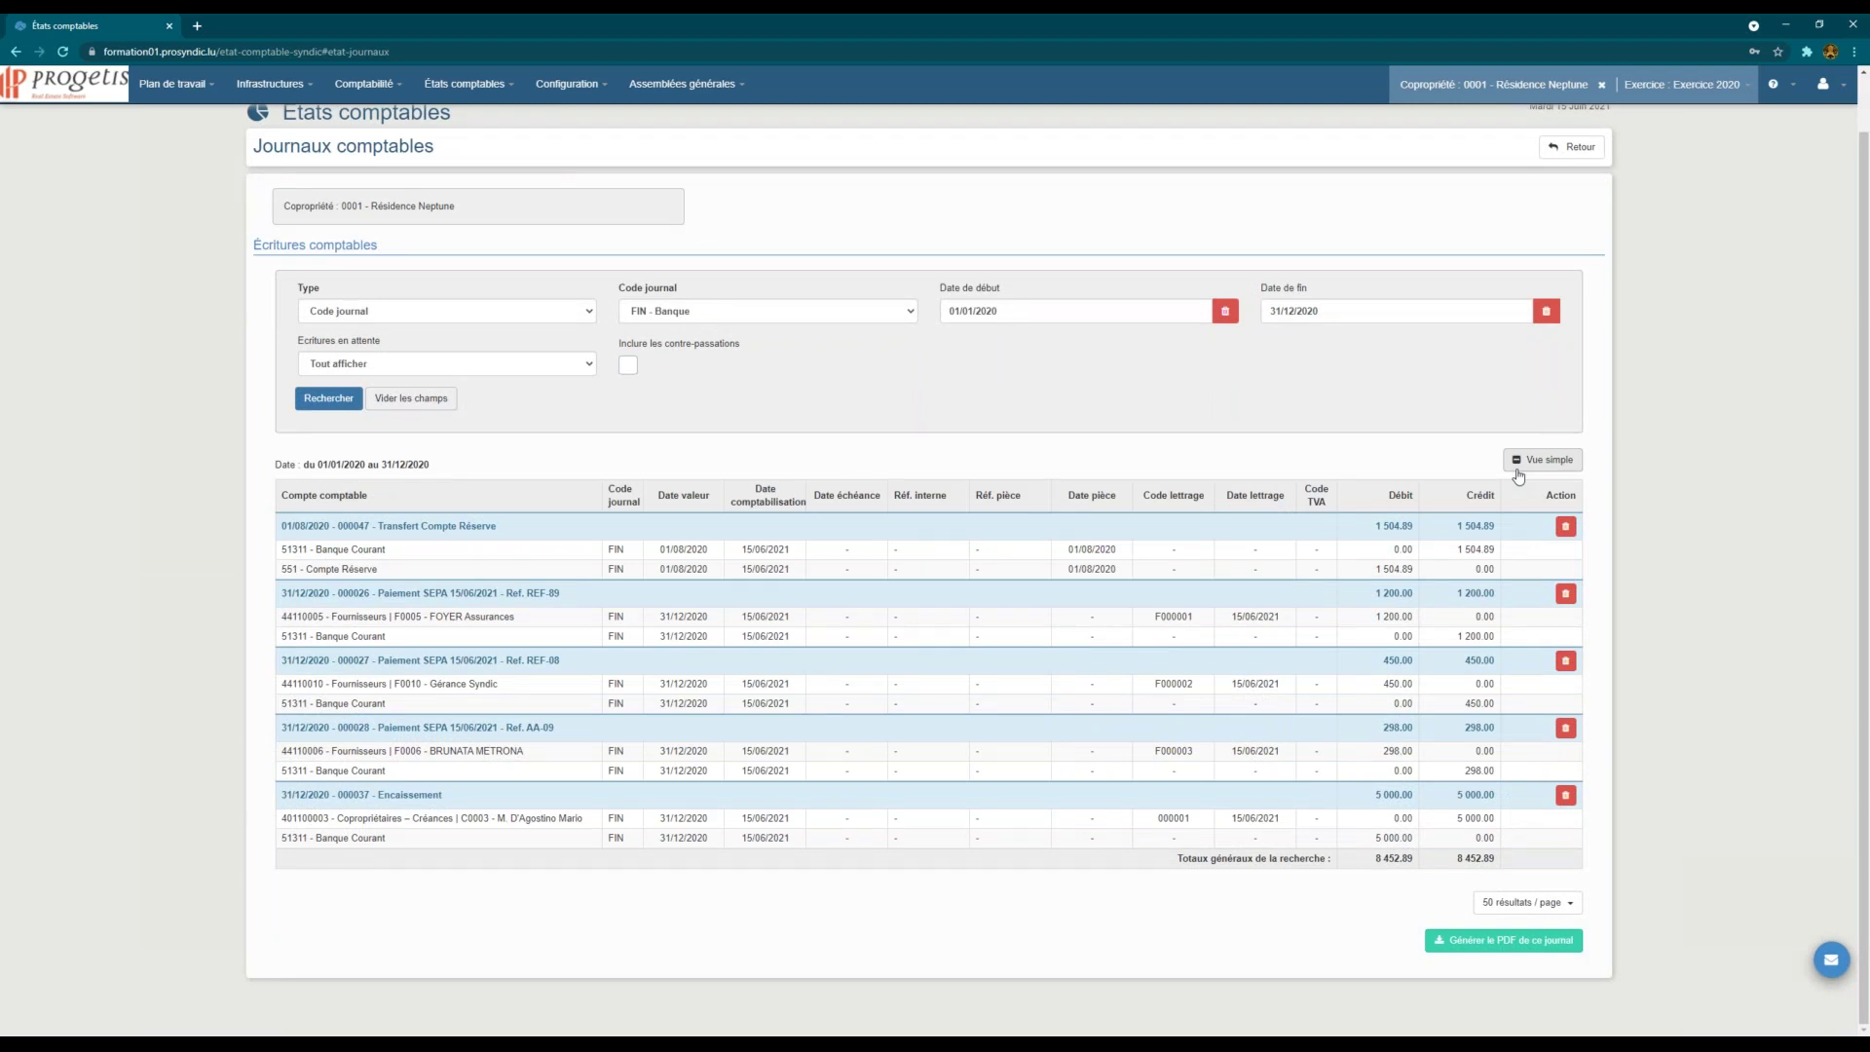
{"action": "left_click", "coordinate": [1538, 942]}
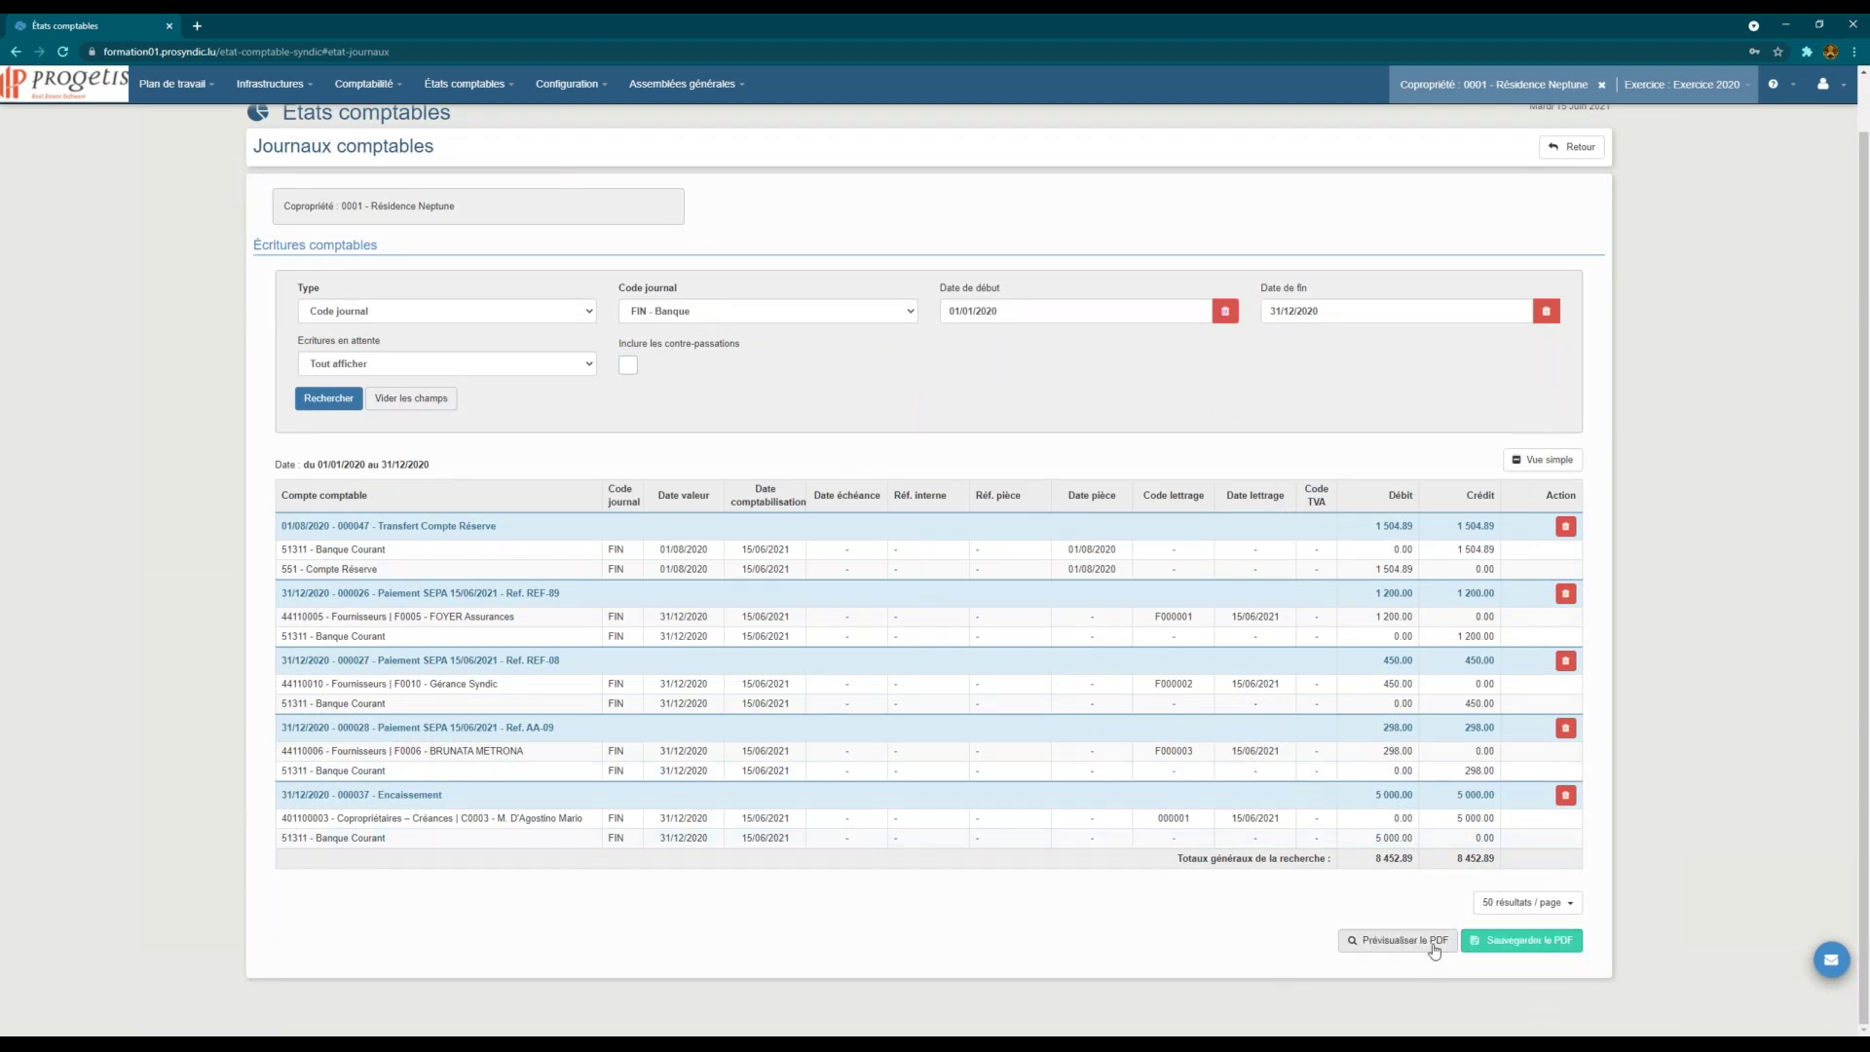
{"action": "left_click", "coordinate": [1402, 941]}
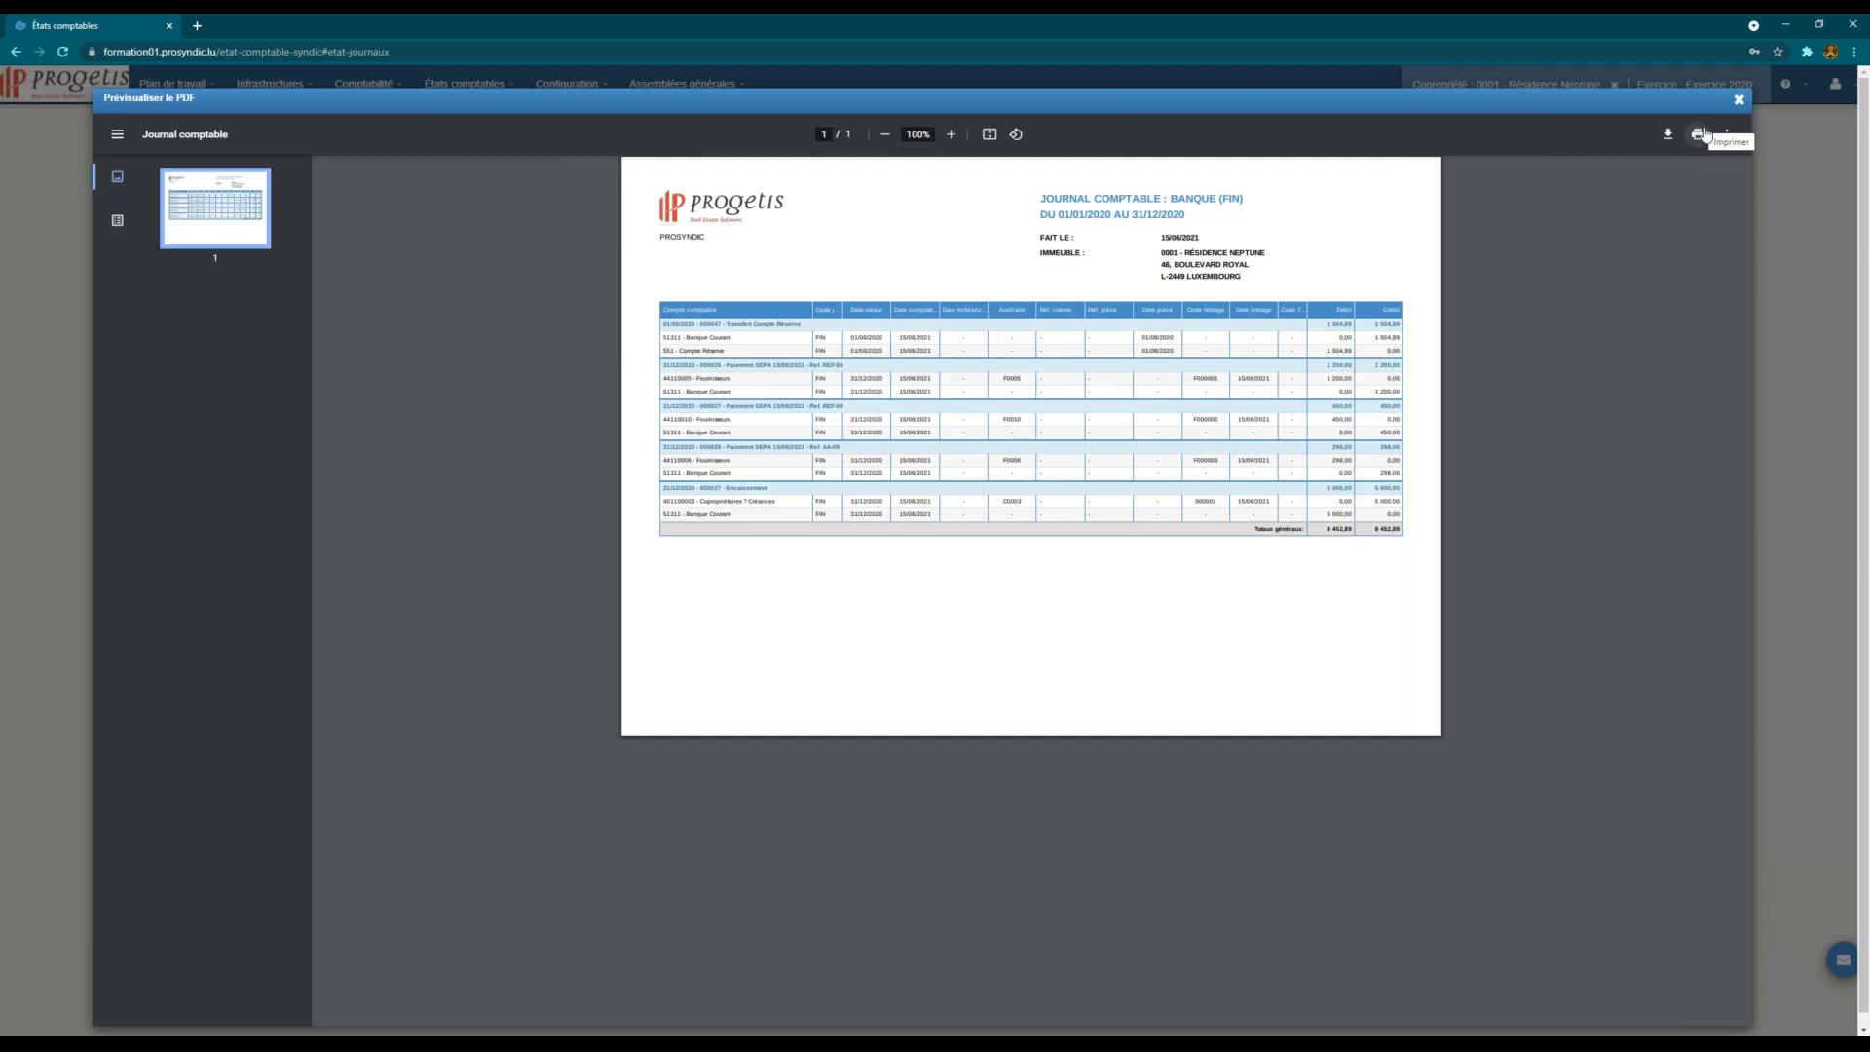
{"action": "left_click", "coordinate": [1738, 98]}
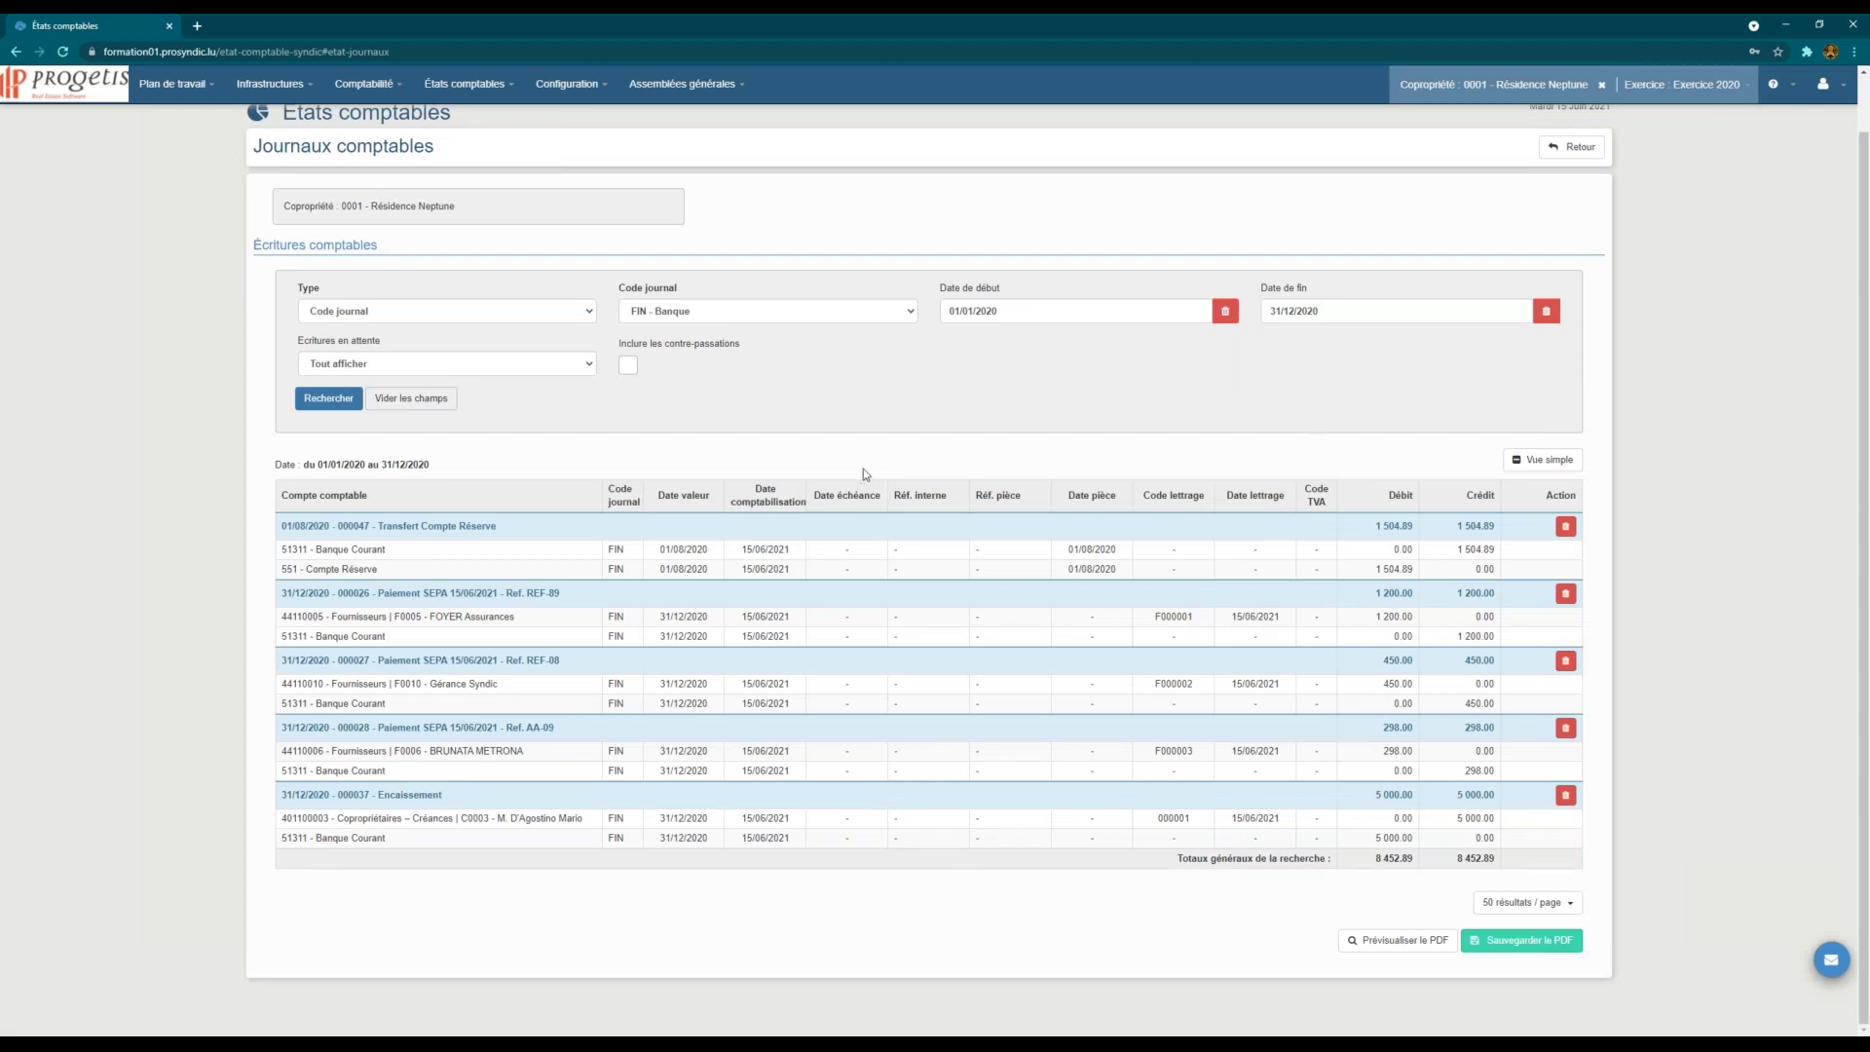
{"action": "scroll", "coordinate": [862, 477], "scroll_direction": "up", "scroll_amount": 1}
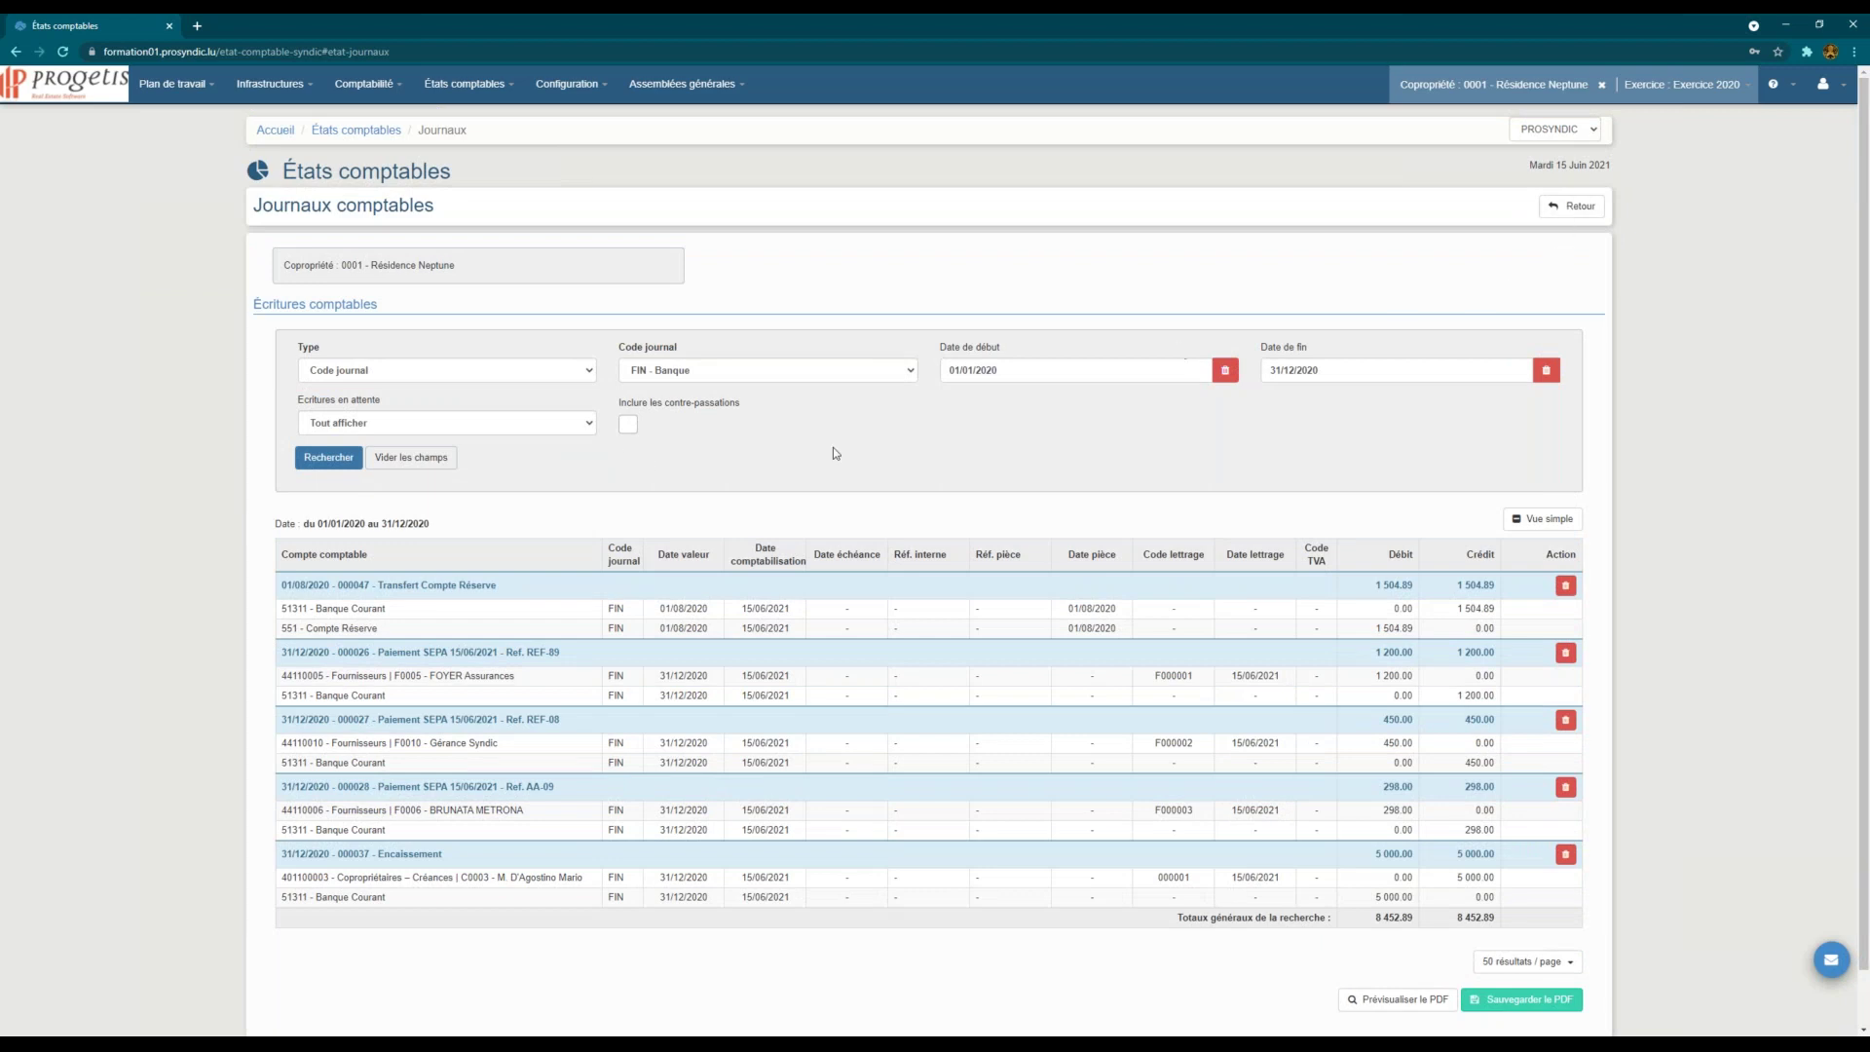
Step: Search the FIN - Banque journal for only the écritures en attente, then search again with Tout afficher
{"action": "left_click", "coordinate": [479, 425]}
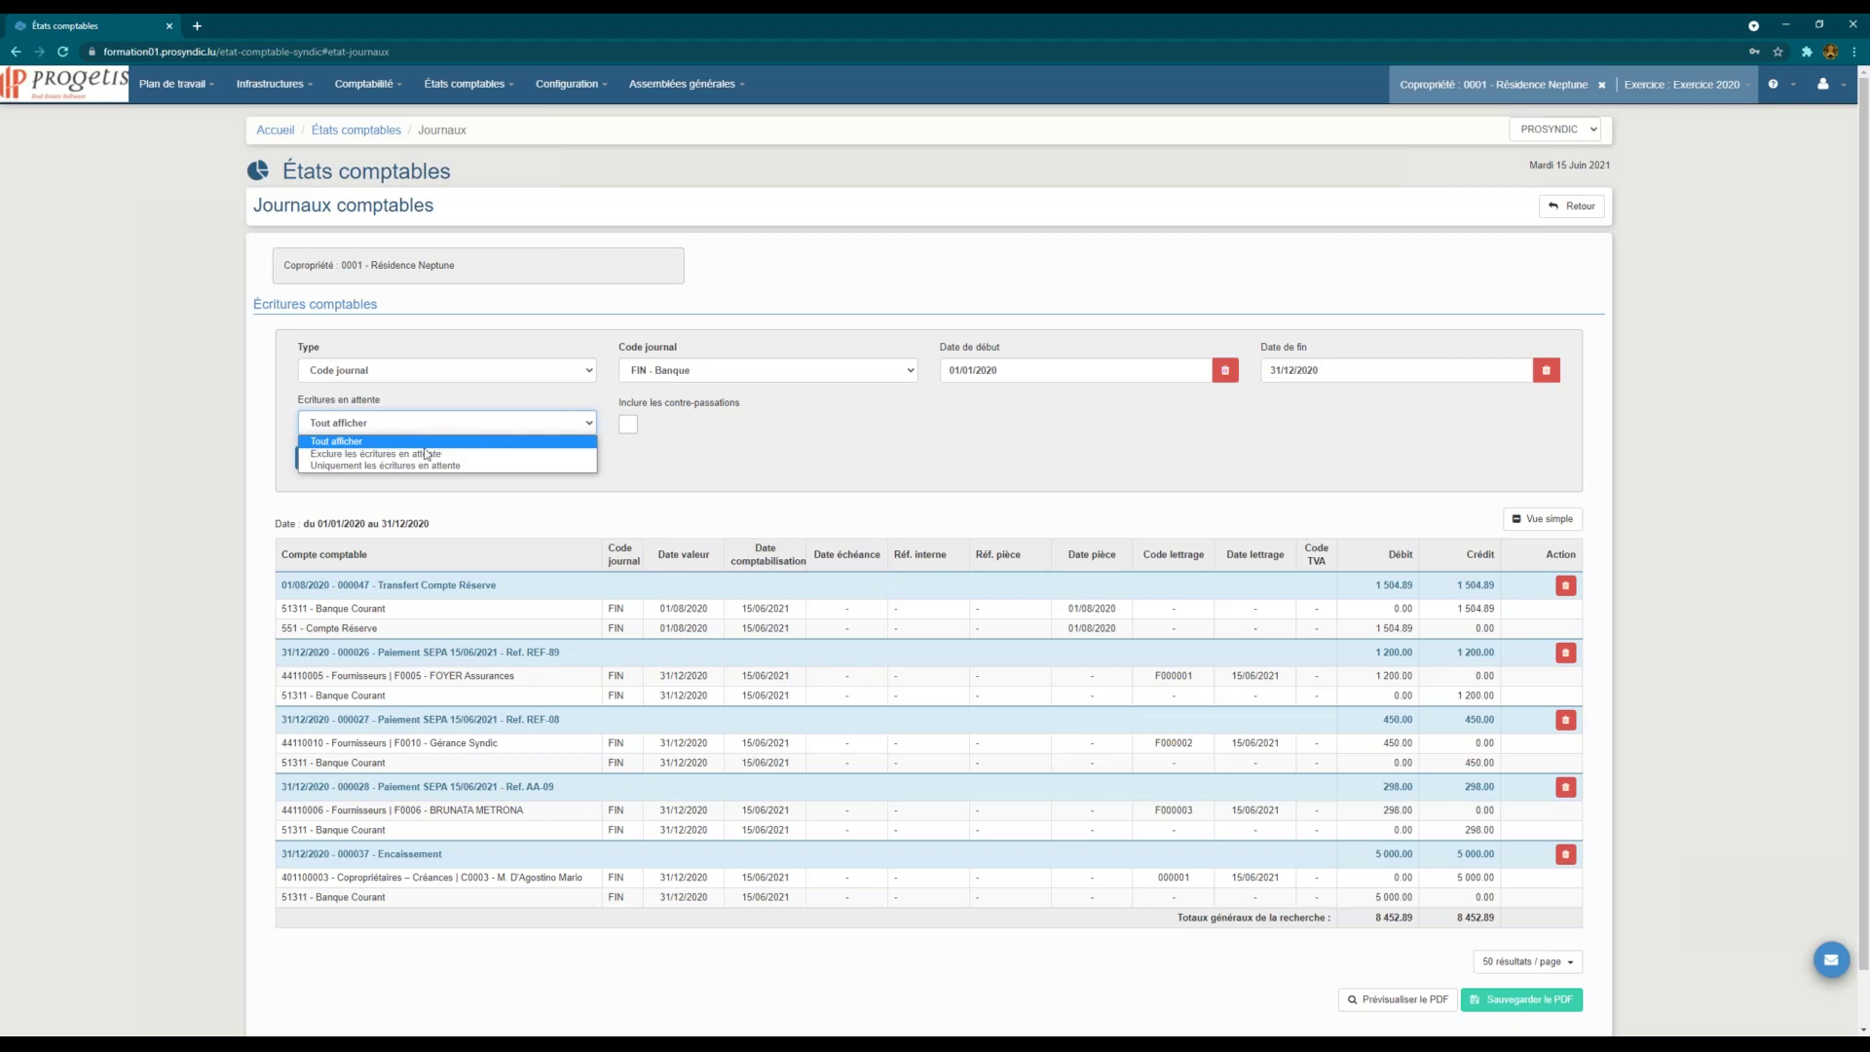
{"action": "left_click", "coordinate": [353, 465]}
{"action": "left_click", "coordinate": [353, 462]}
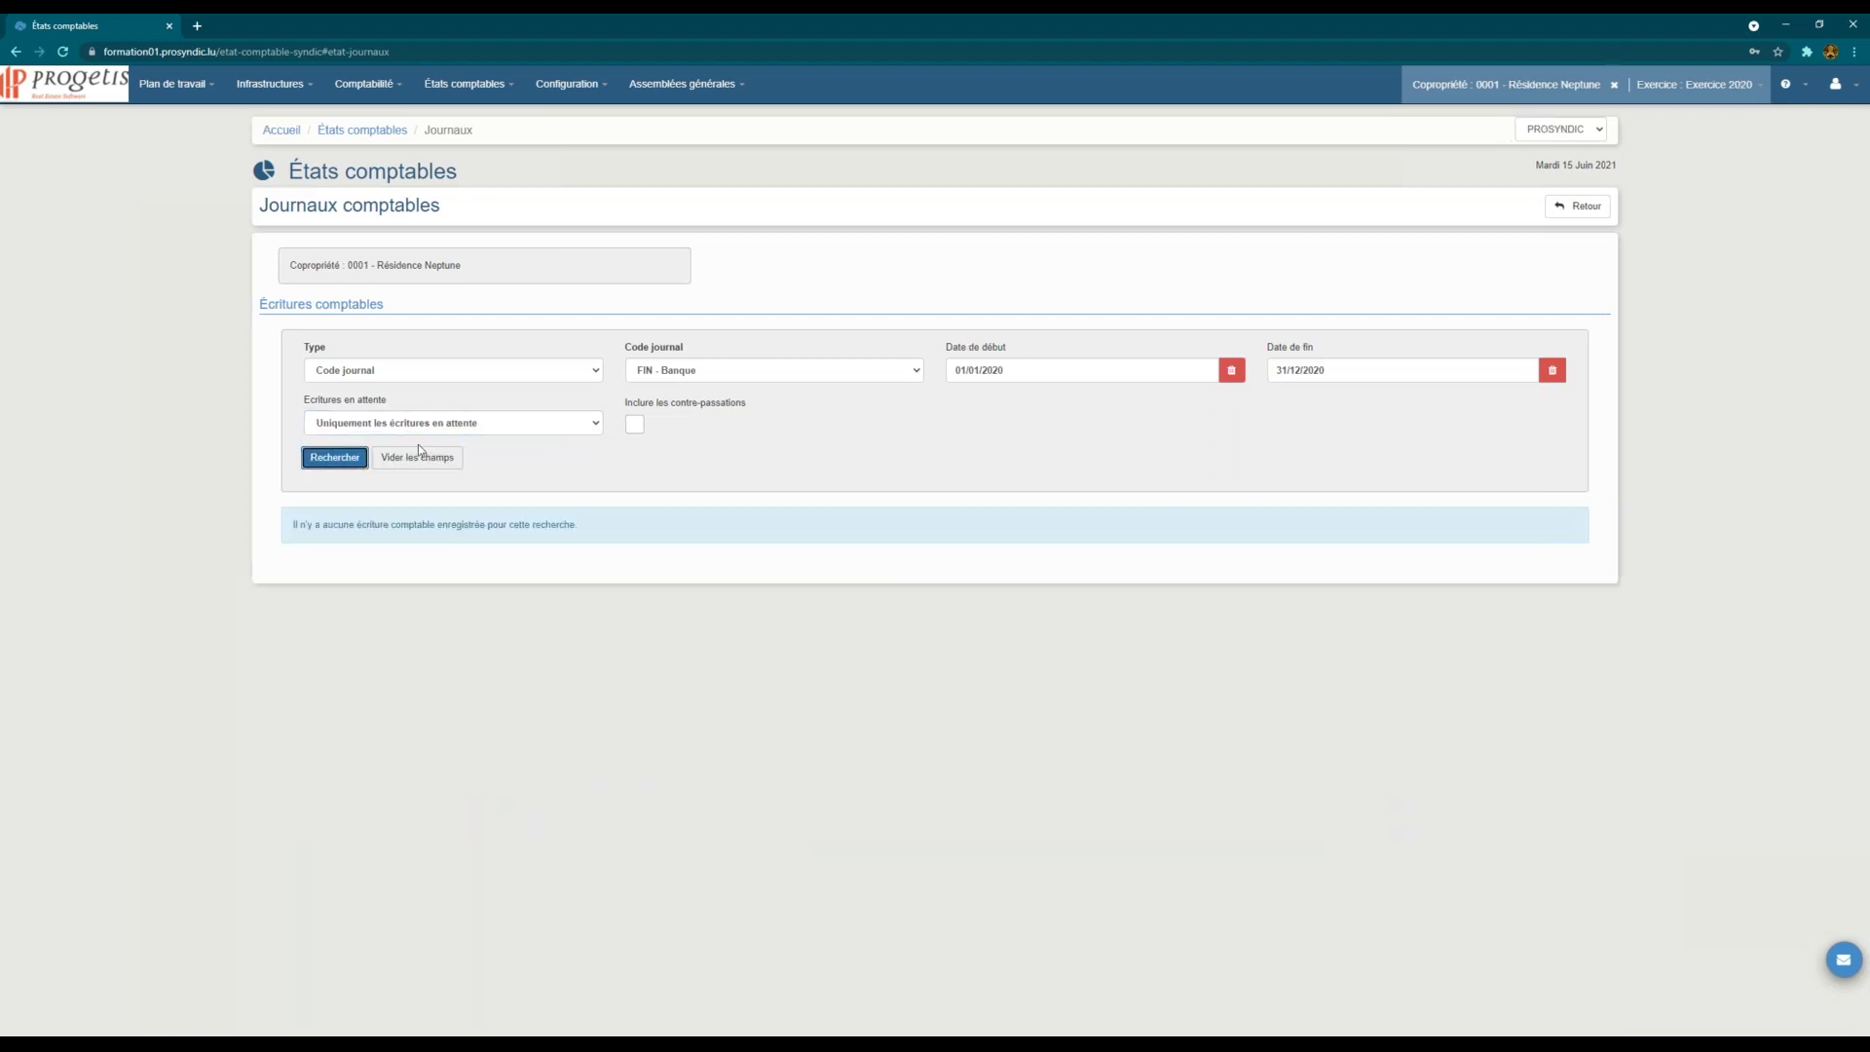
{"action": "left_click", "coordinate": [418, 429]}
{"action": "left_click", "coordinate": [419, 441]}
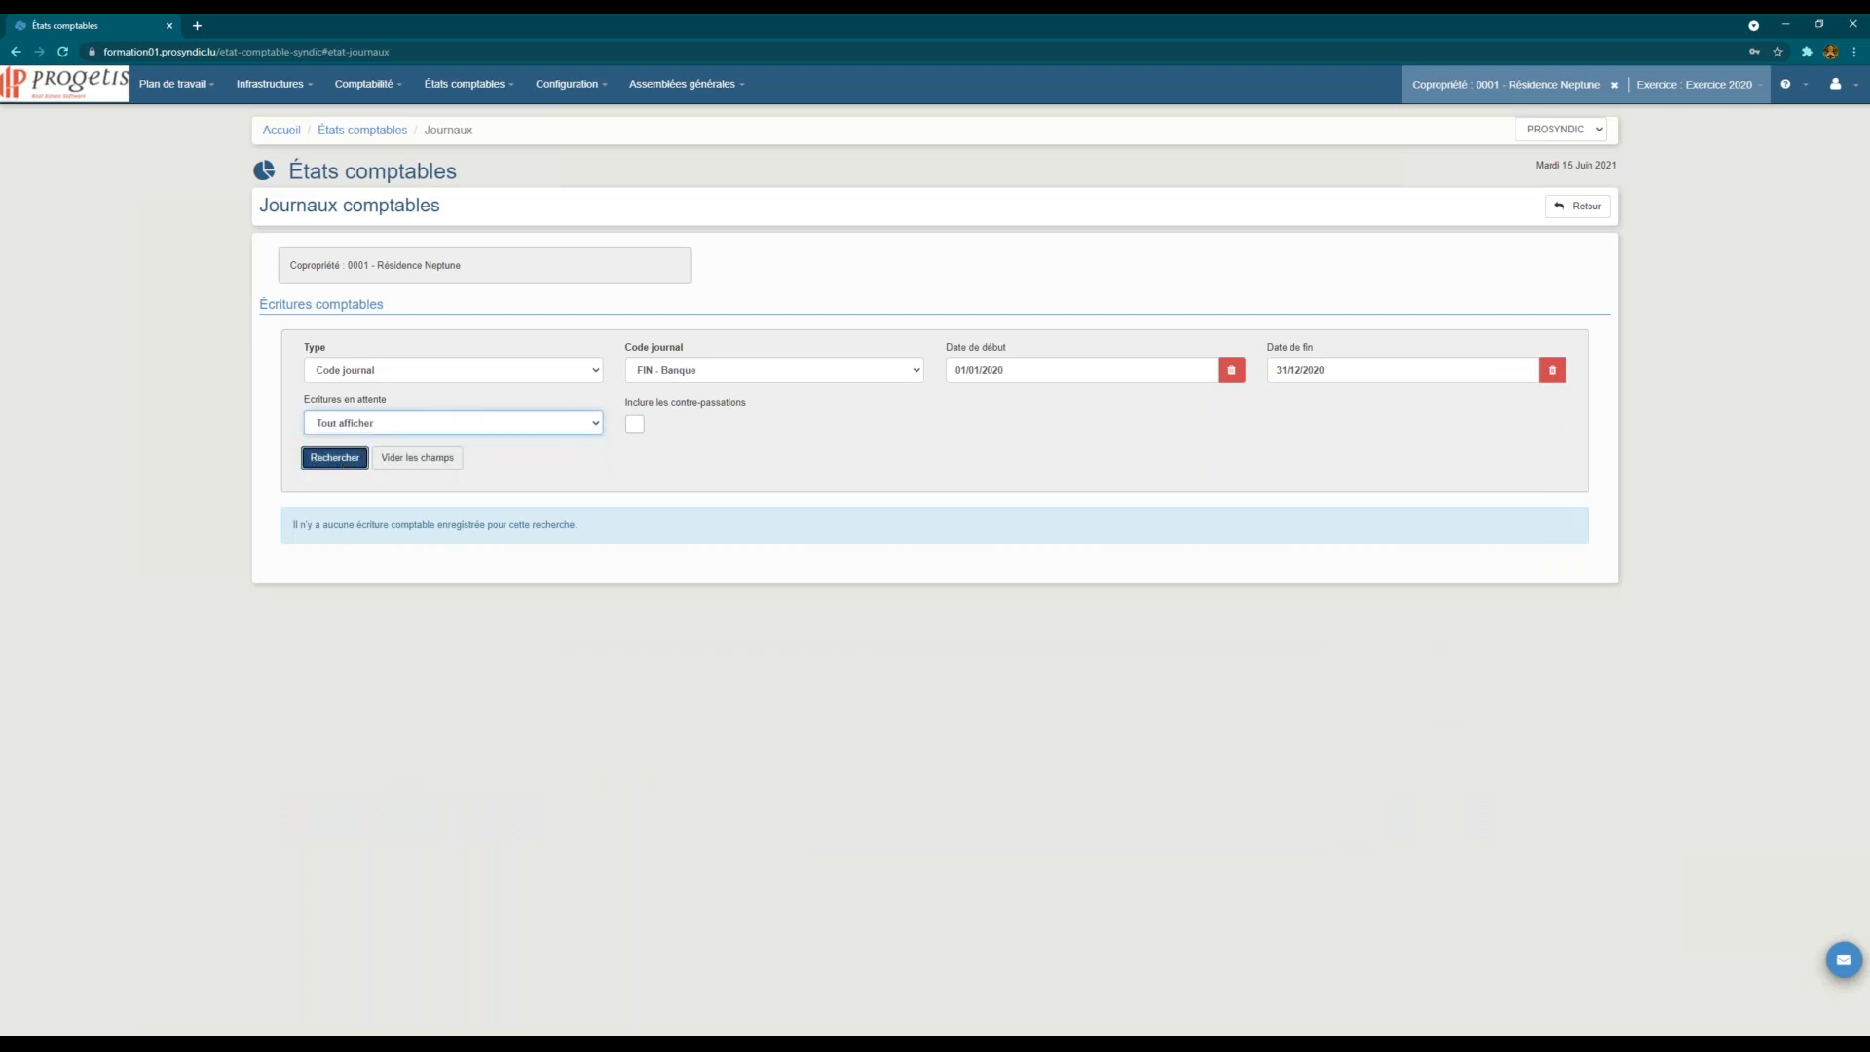
{"action": "left_click", "coordinate": [329, 456]}
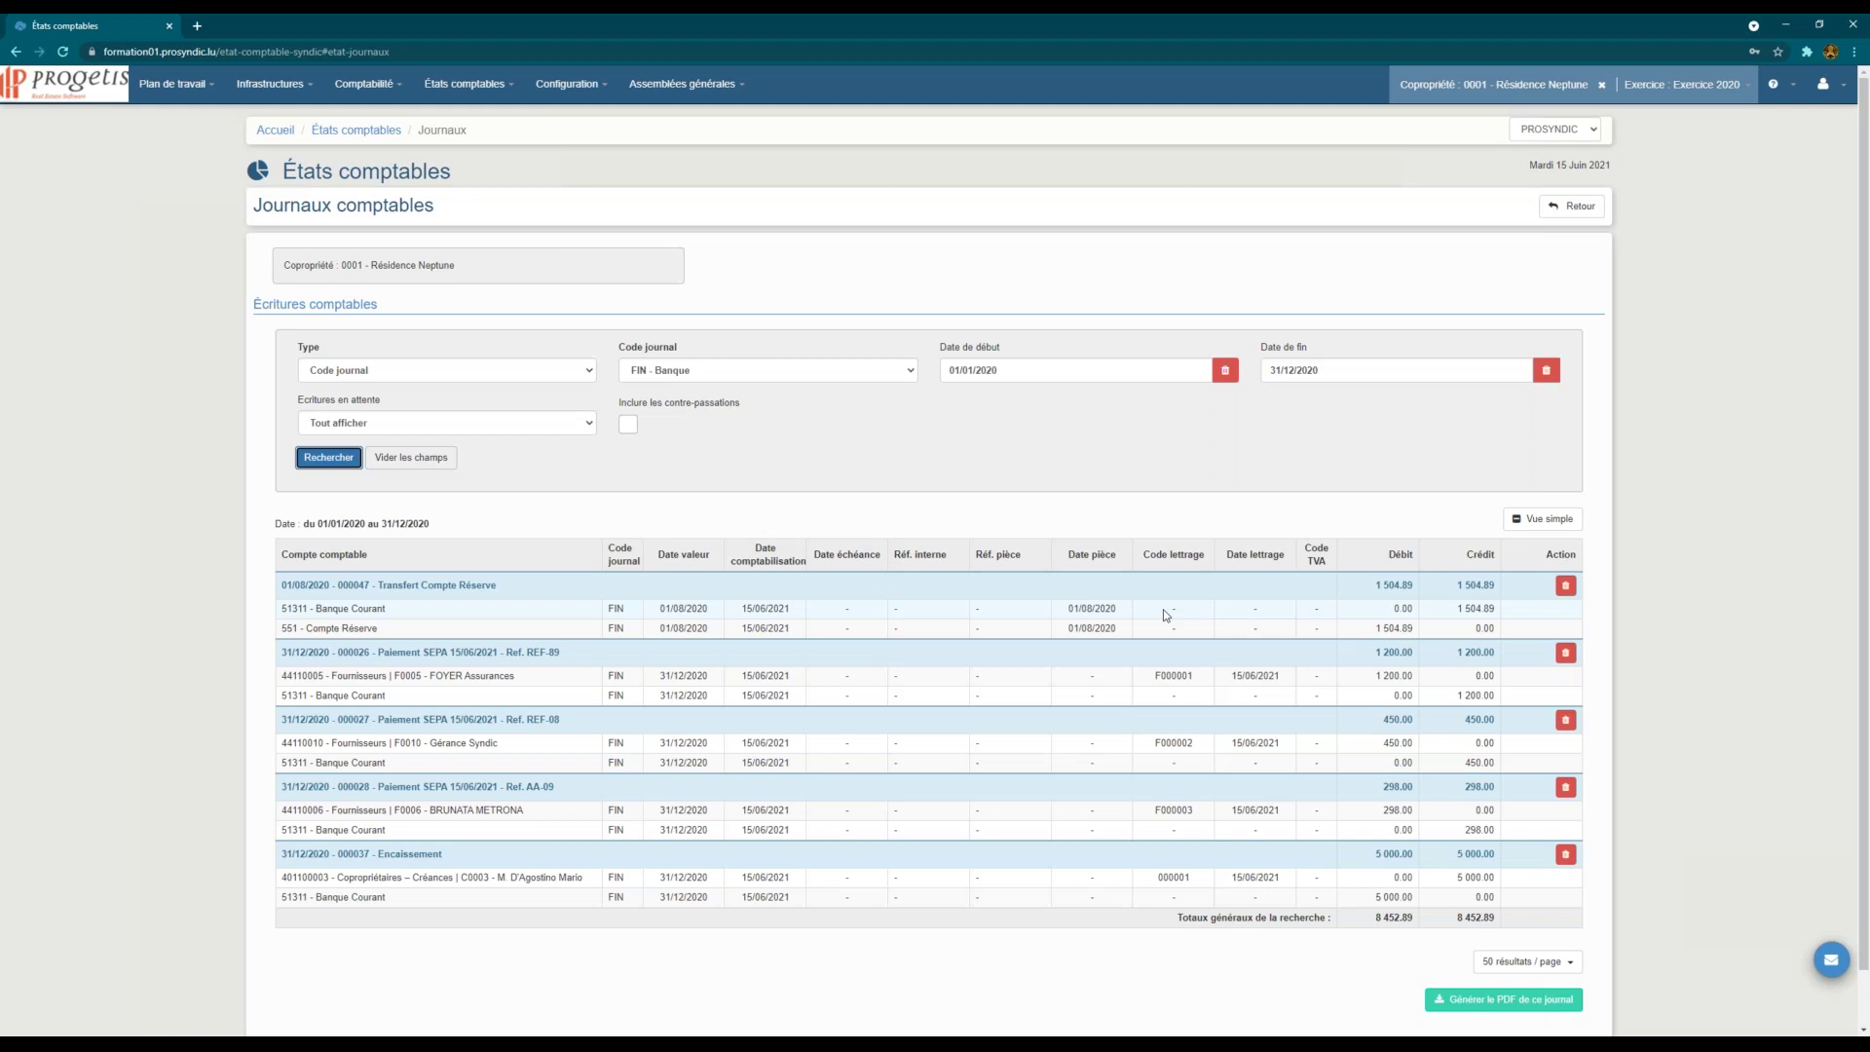
Step: Search the 2020 entries of the ACH - Achats journal and review them in the simple view
{"action": "left_click", "coordinate": [695, 370]}
{"action": "left_click", "coordinate": [658, 395]}
{"action": "left_click", "coordinate": [325, 458]}
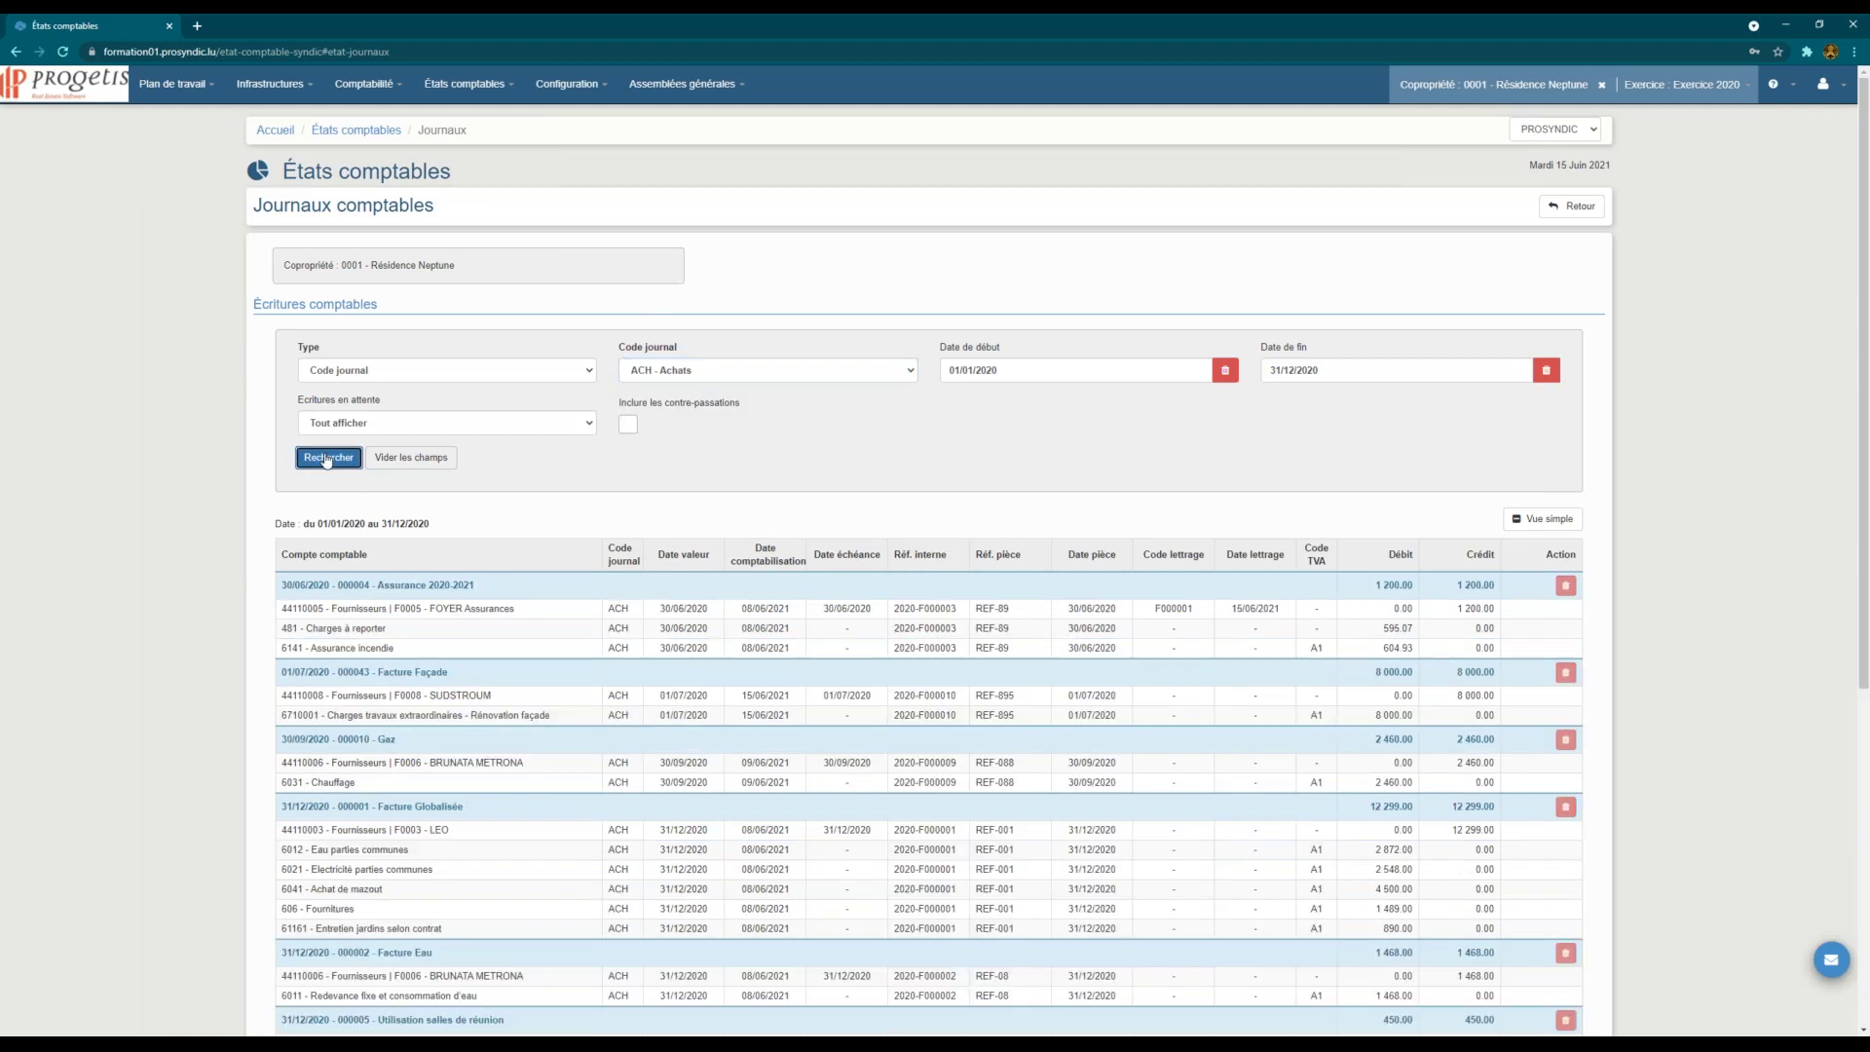
{"action": "left_click", "coordinate": [1537, 520]}
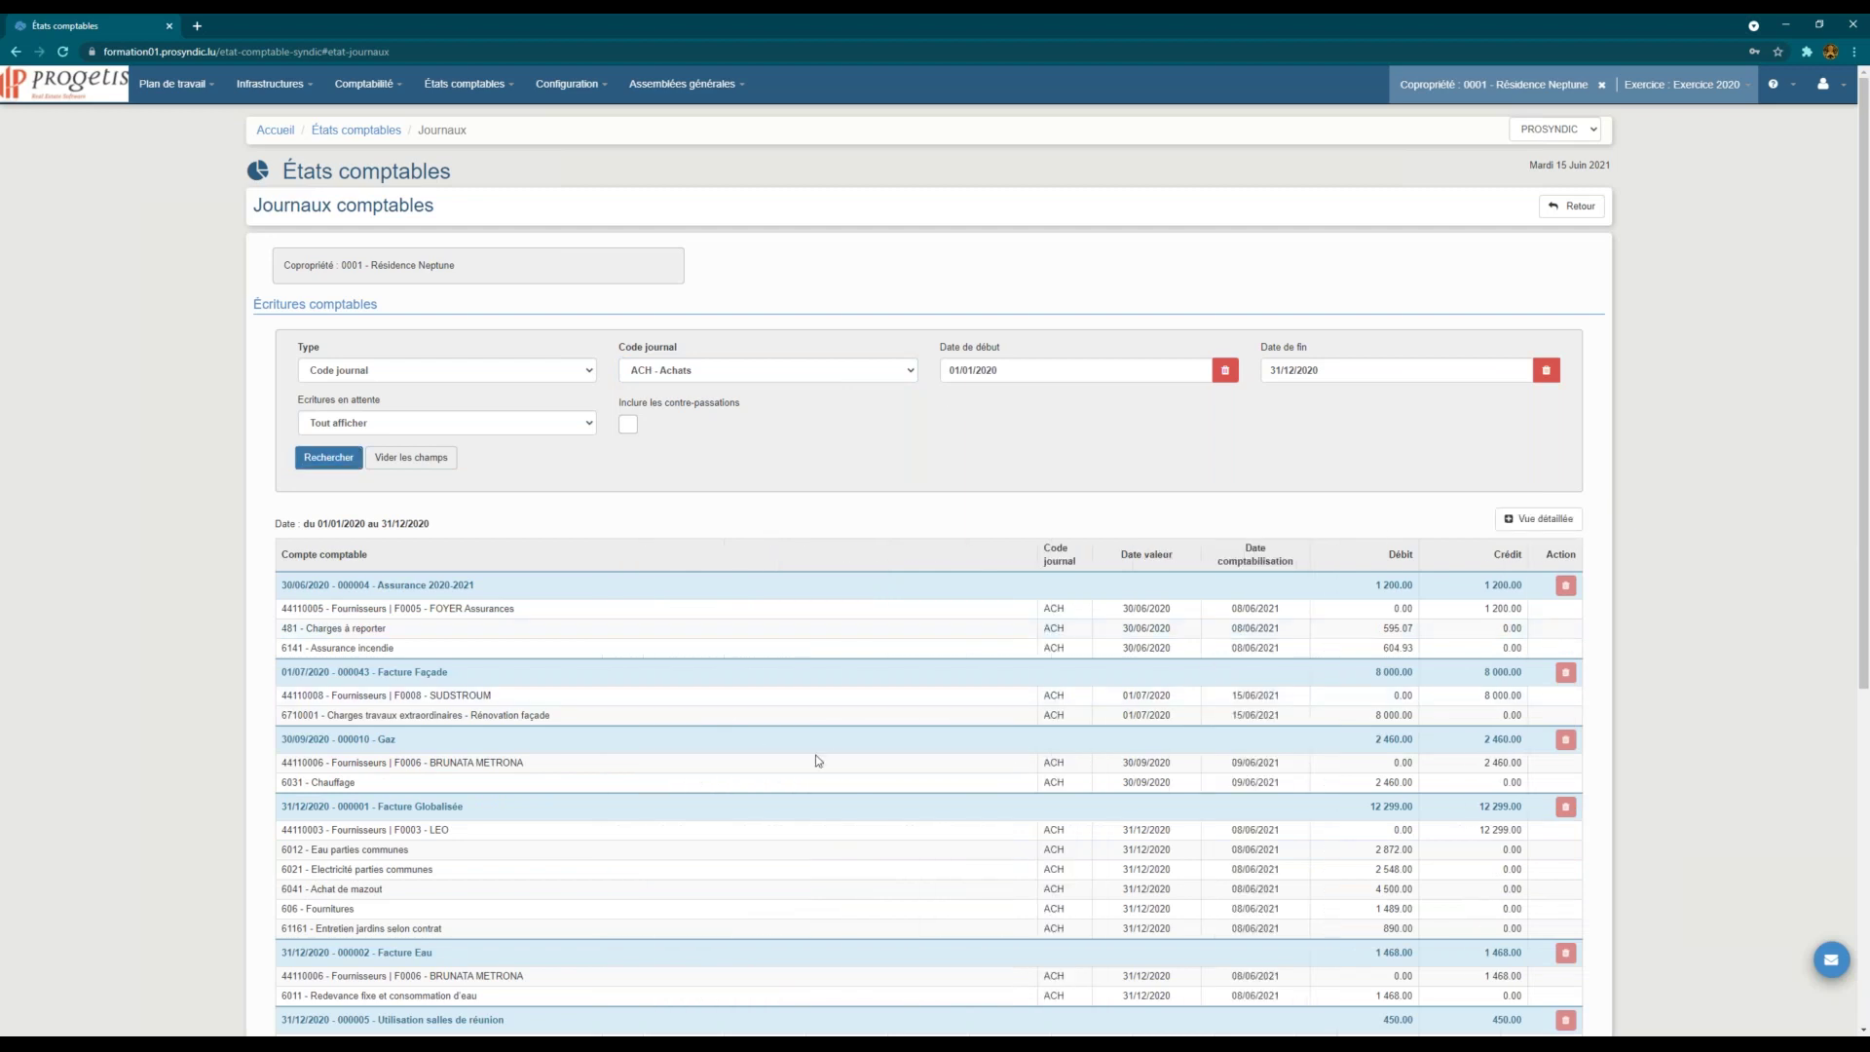
{"action": "scroll", "coordinate": [822, 779], "scroll_direction": "down", "scroll_amount": 2}
{"action": "scroll", "coordinate": [826, 856], "scroll_direction": "up", "scroll_amount": 2}
Step: Search the entries by type Lettrage with code Contre passation, setting the lettering end date to 31/12/2021
{"action": "left_click", "coordinate": [424, 379]}
{"action": "left_click", "coordinate": [390, 401]}
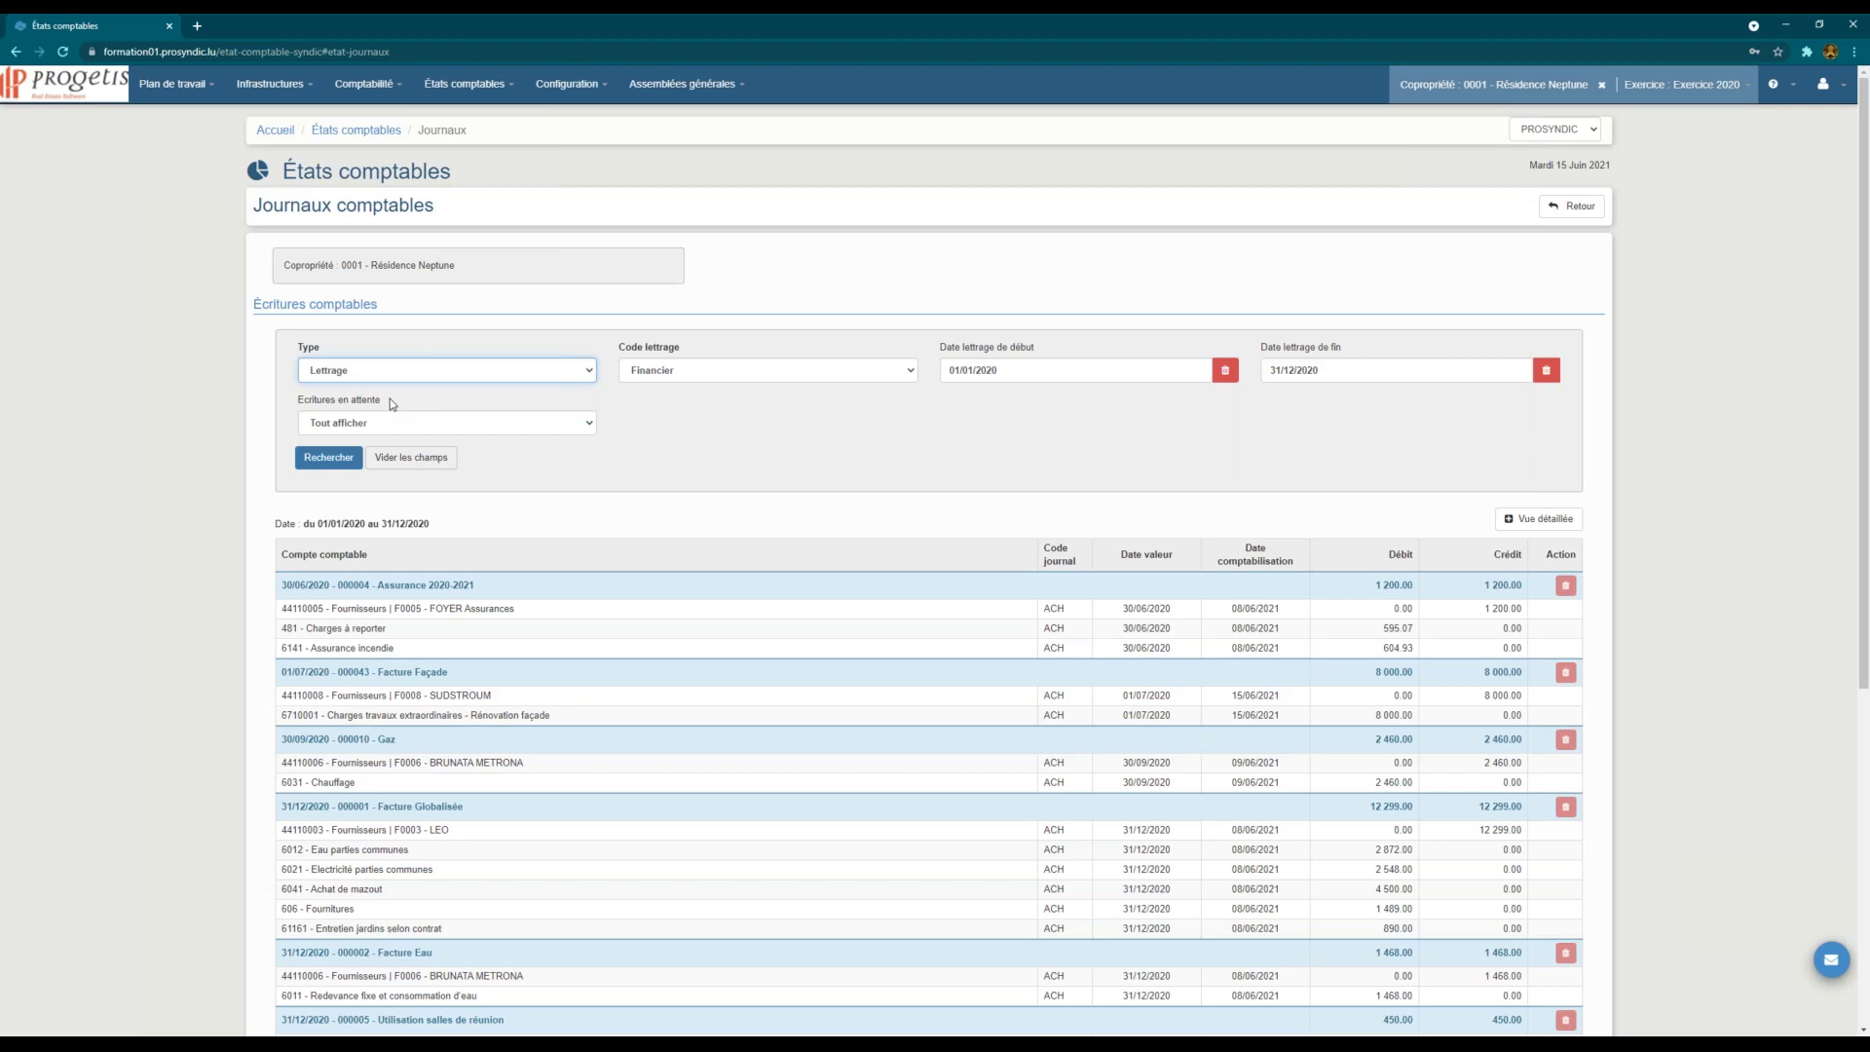
{"action": "left_click", "coordinate": [687, 378]}
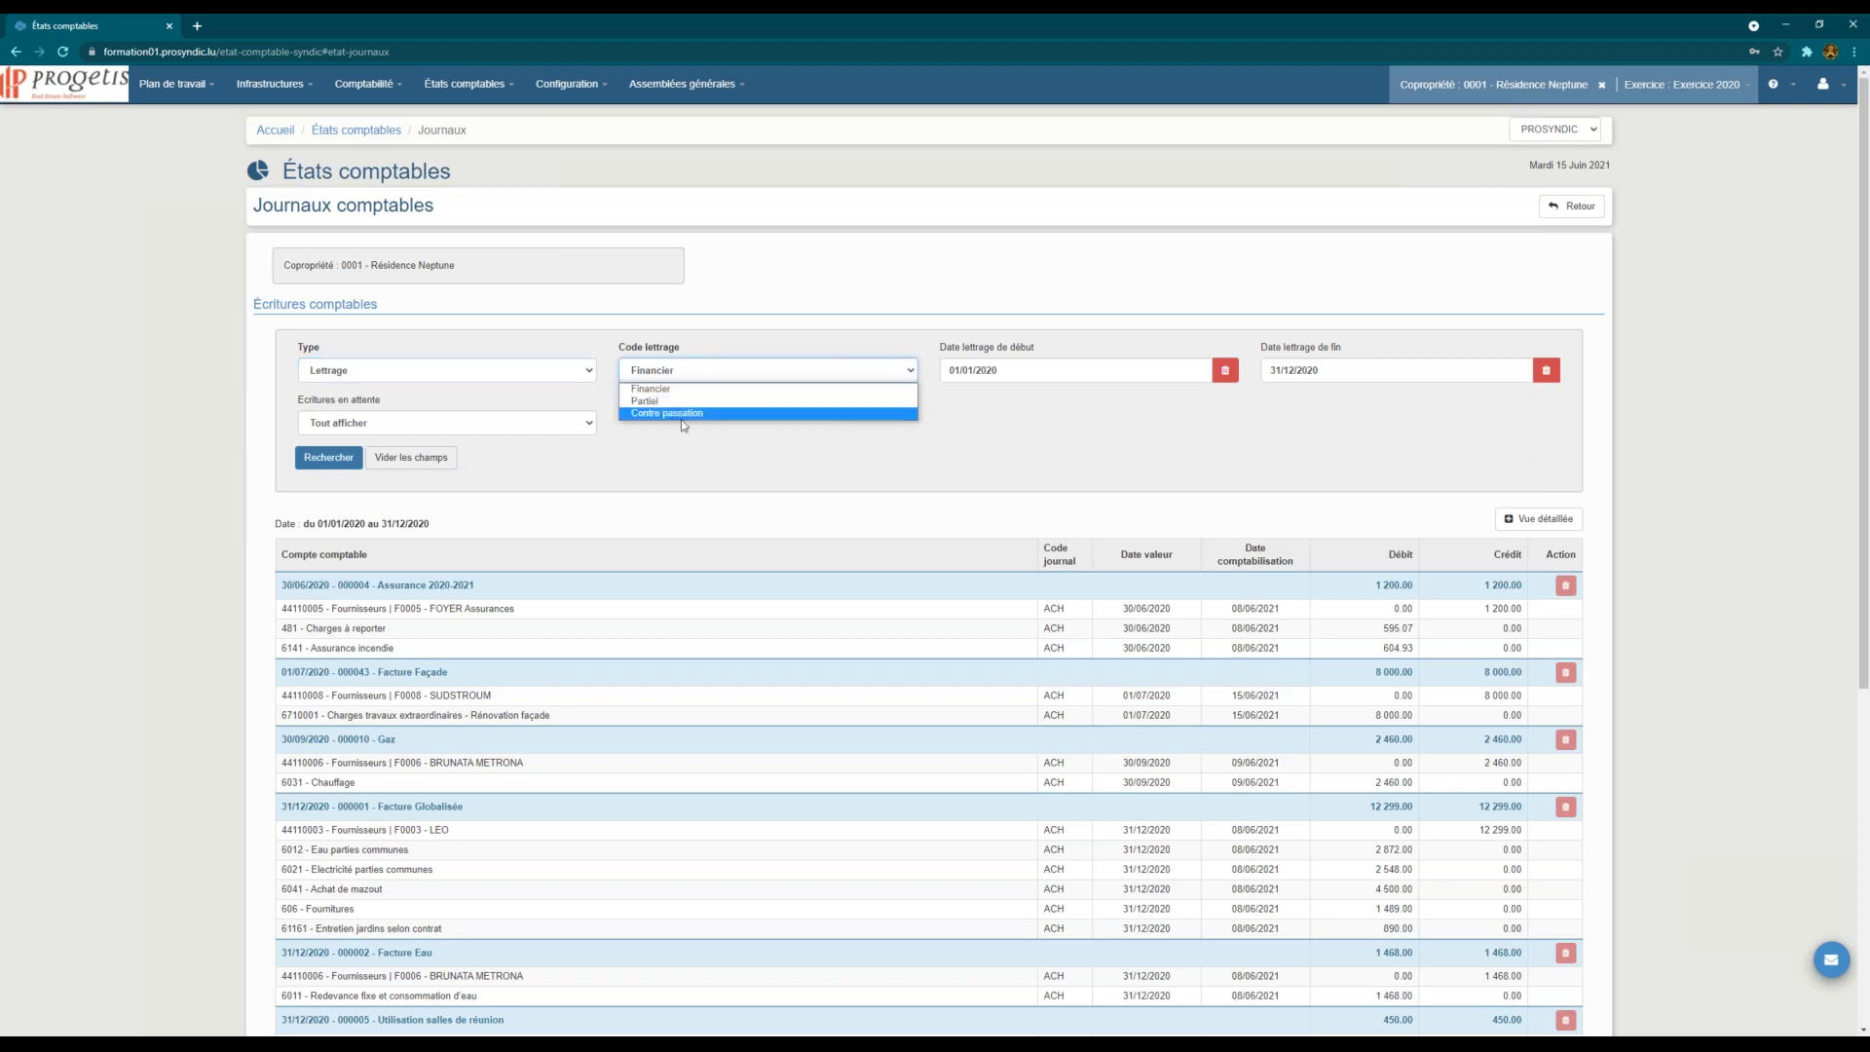
{"action": "left_click", "coordinate": [684, 415]}
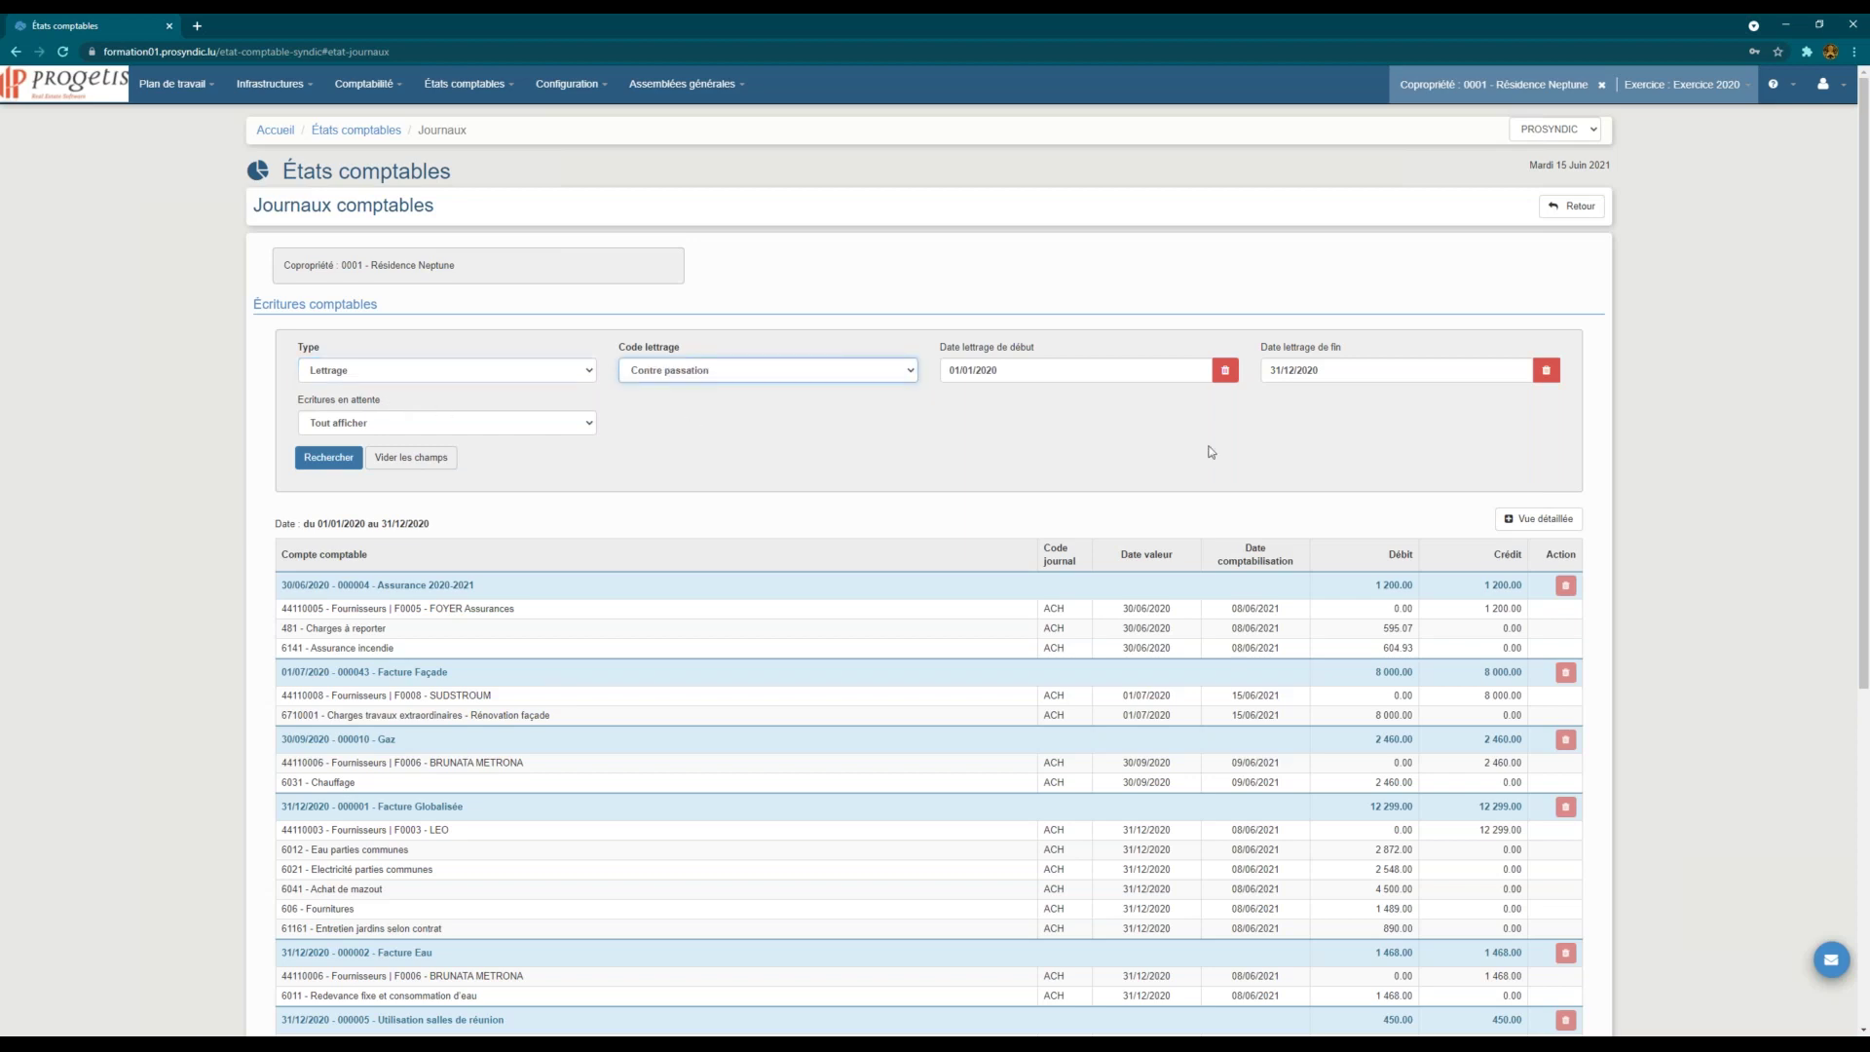
{"action": "left_click", "coordinate": [1325, 371]}
{"action": "type", "text": "31/12/2021"}
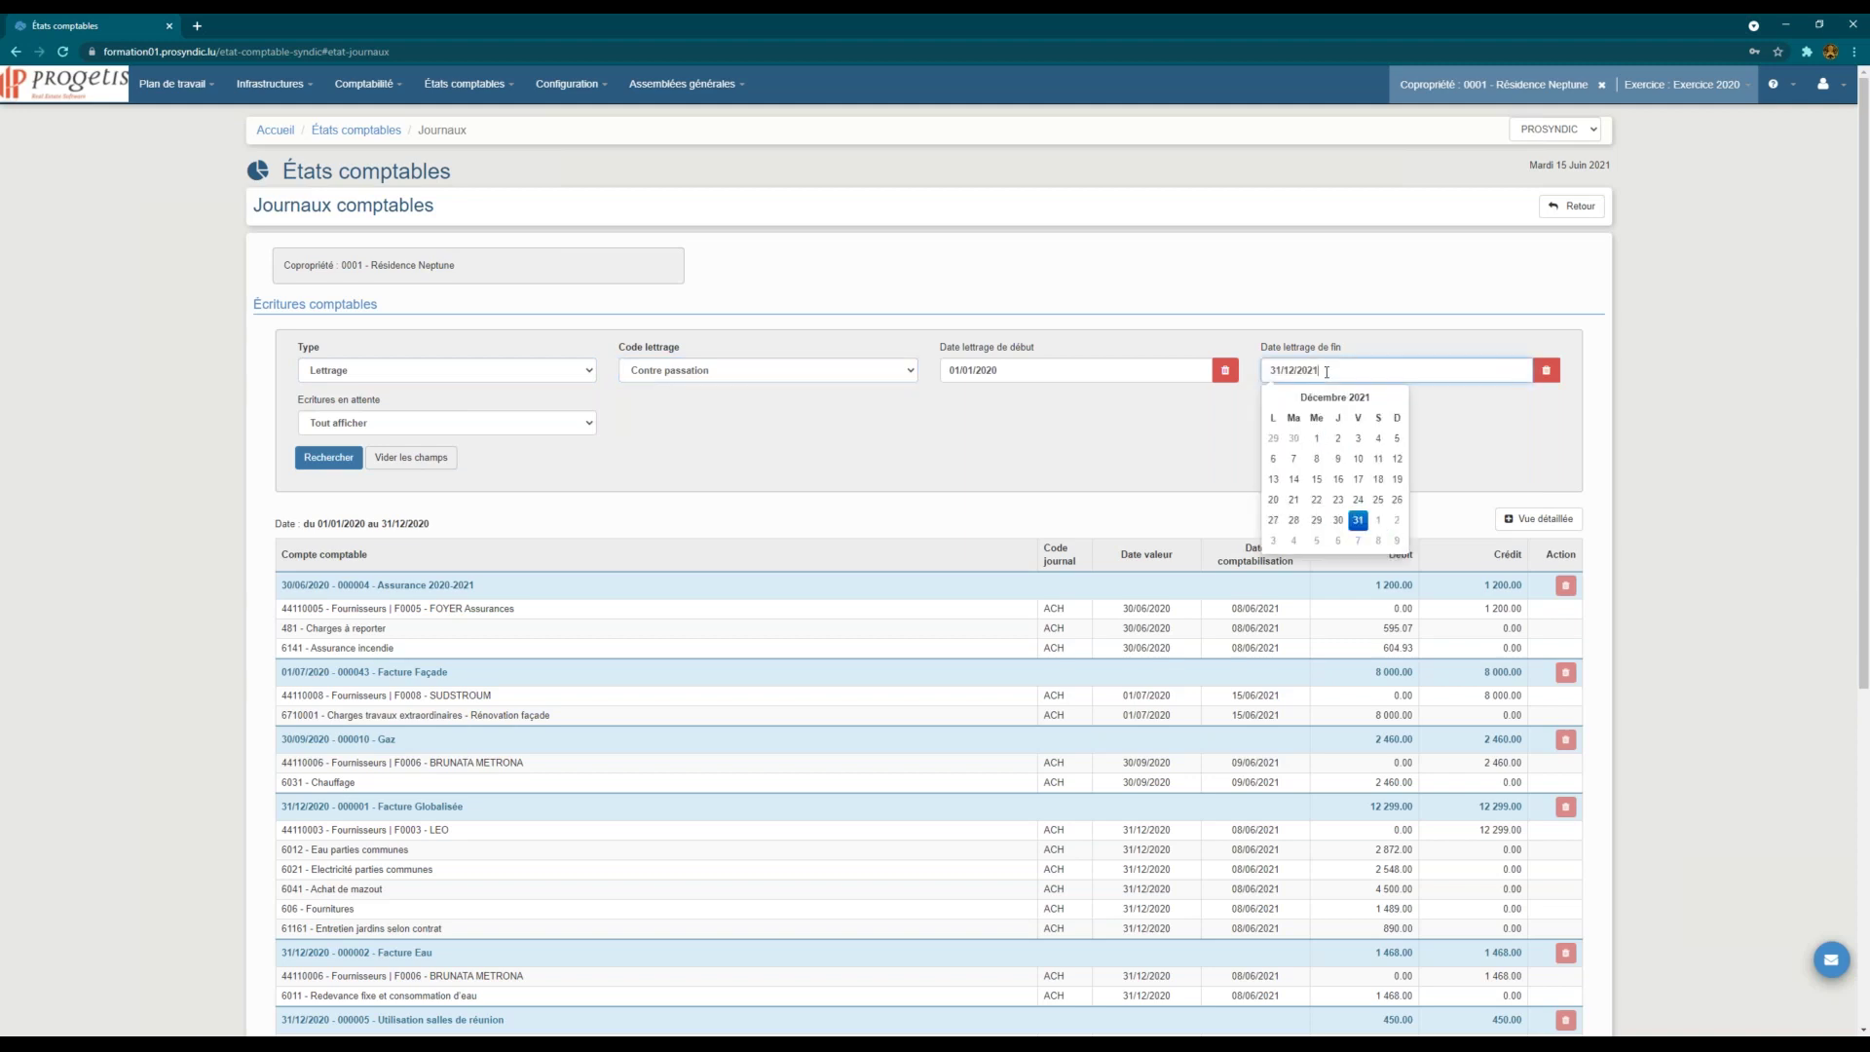
{"action": "left_click", "coordinate": [1001, 482]}
{"action": "left_click", "coordinate": [329, 456]}
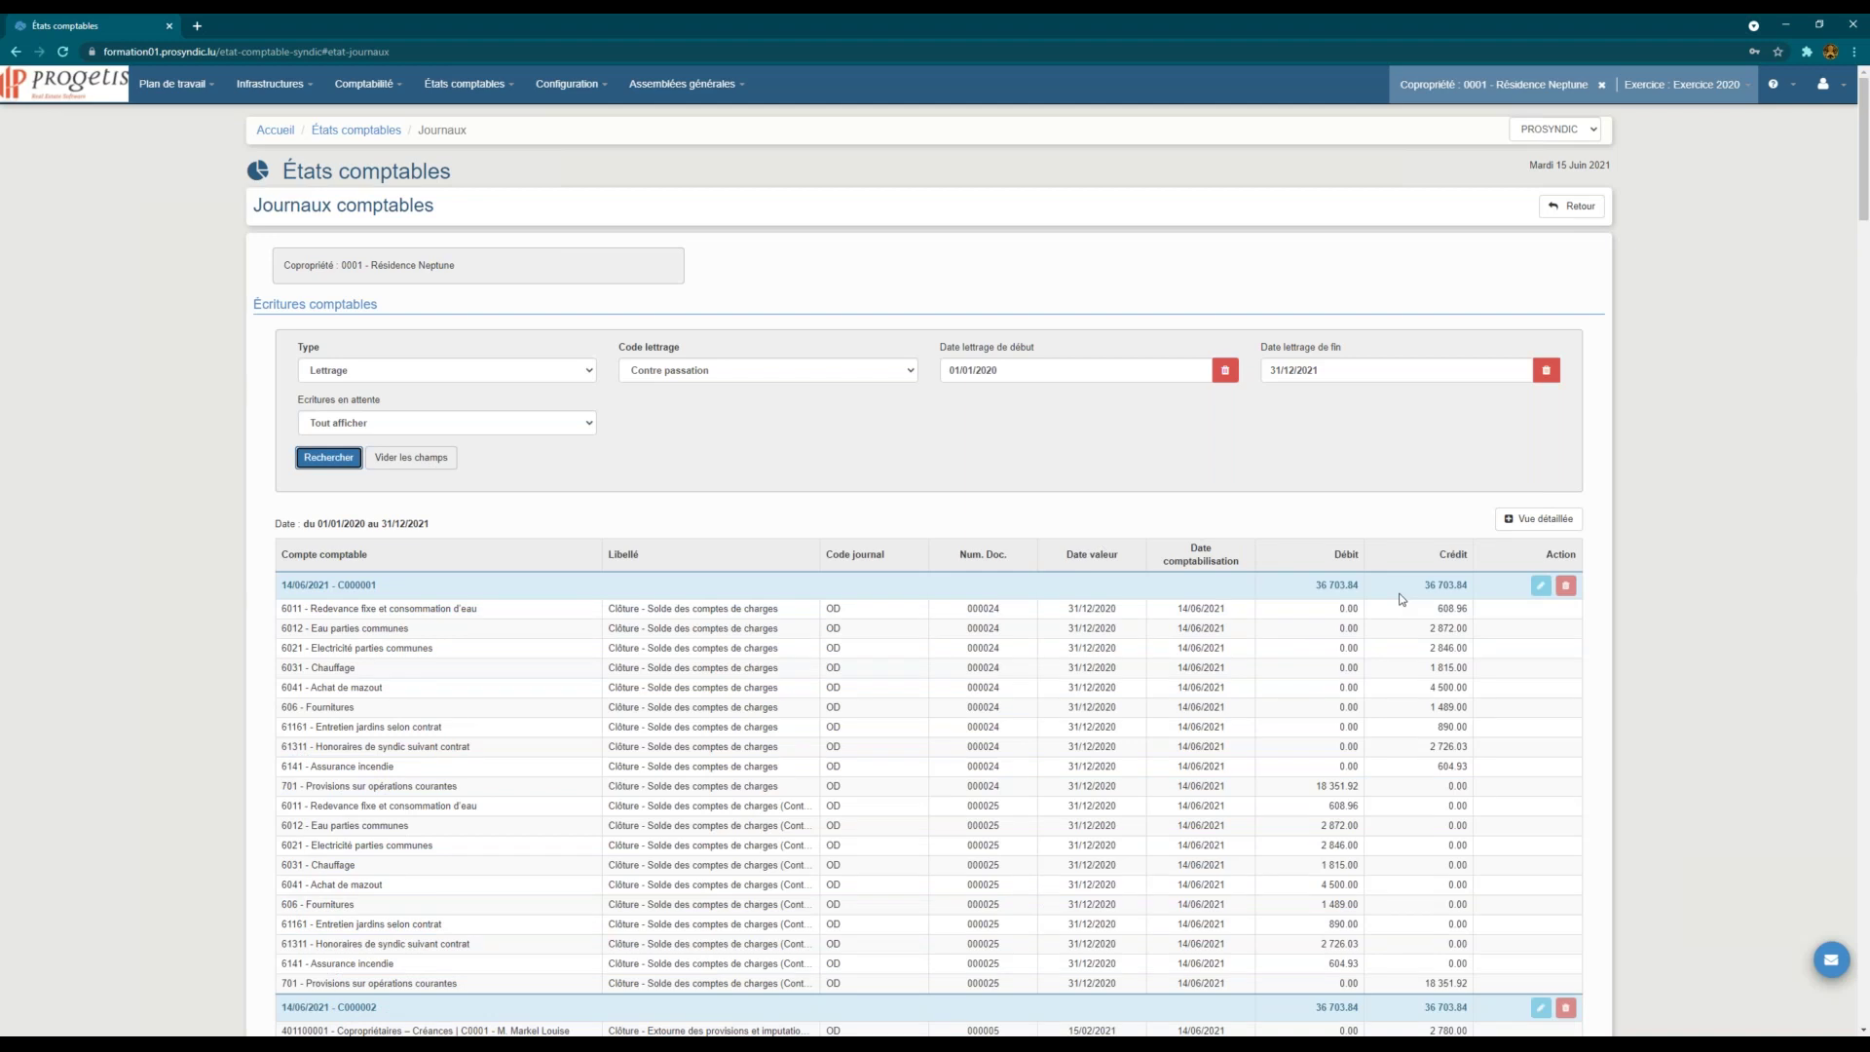
Step: Examine the Contre passation letterings through the whole list, comparing the closing entries with their reversals in C000001
{"action": "scroll", "coordinate": [781, 681], "scroll_direction": "down", "scroll_amount": 2}
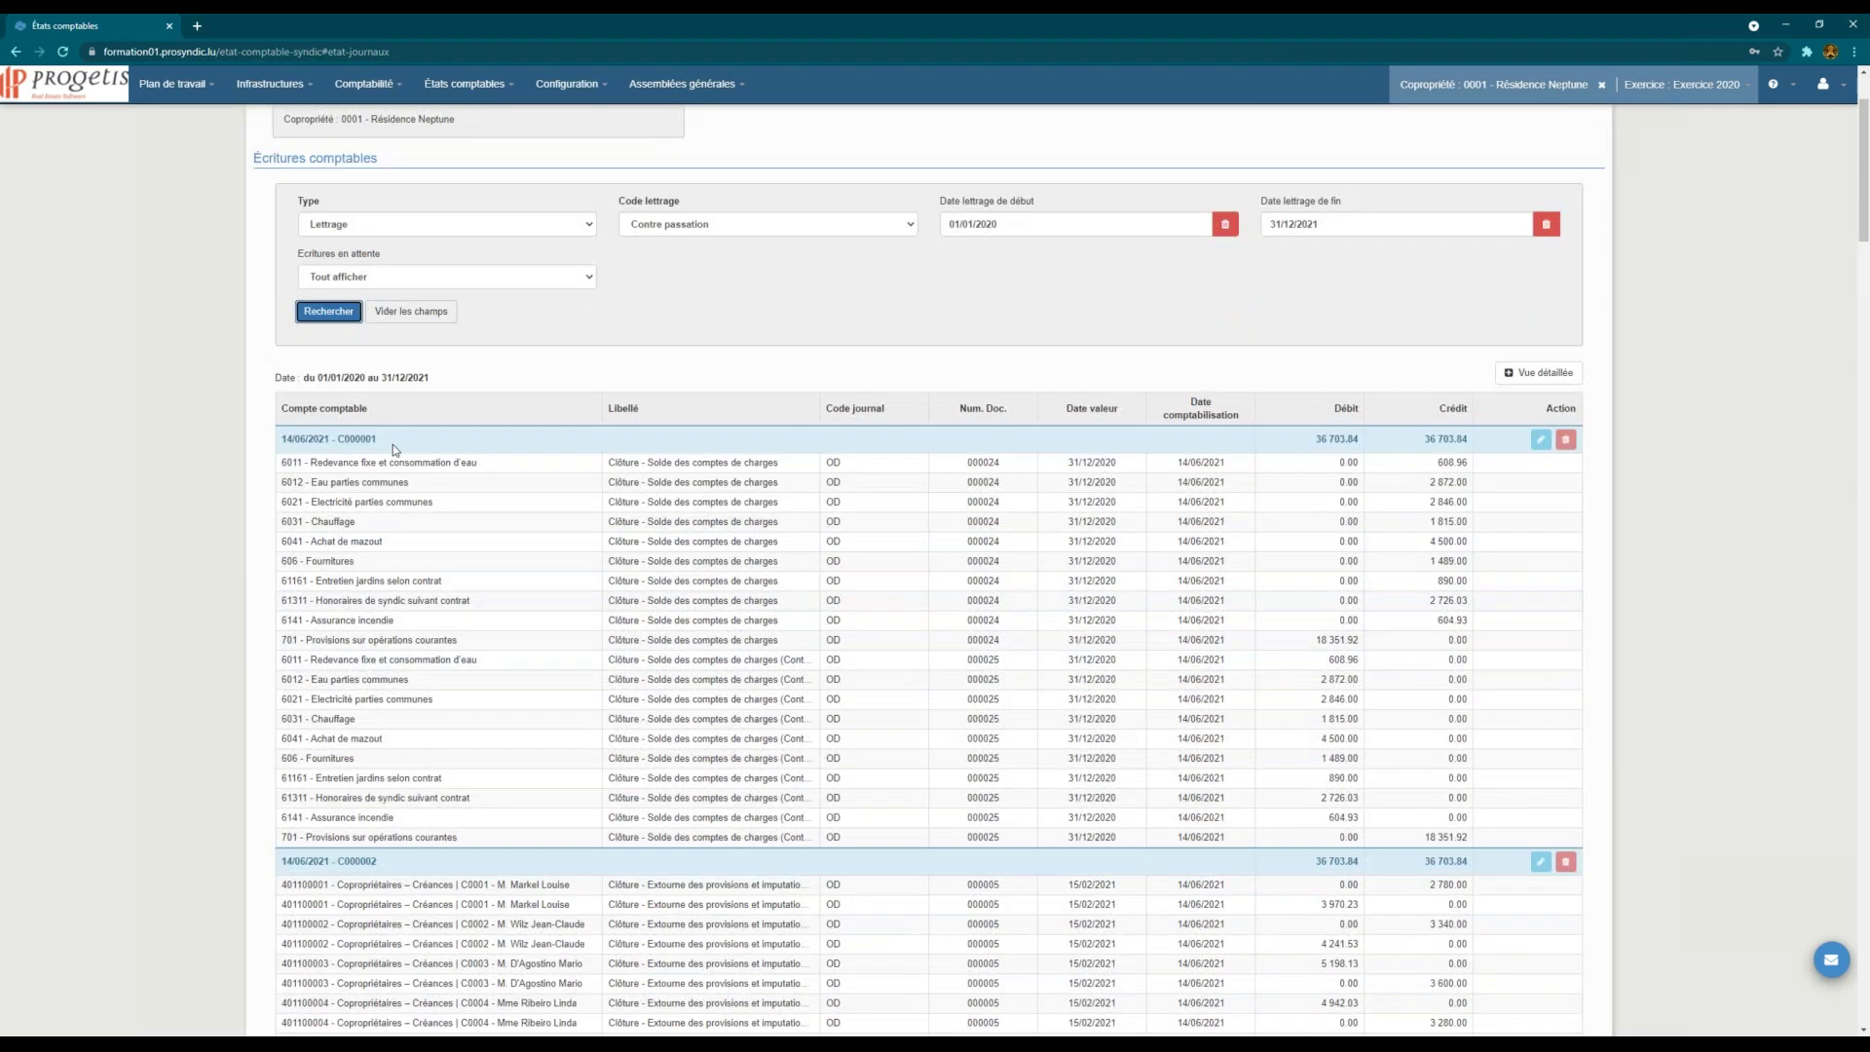
{"action": "left_click_drag", "start_coordinate": [394, 444], "coordinate": [280, 443]}
{"action": "left_click", "coordinate": [462, 457]}
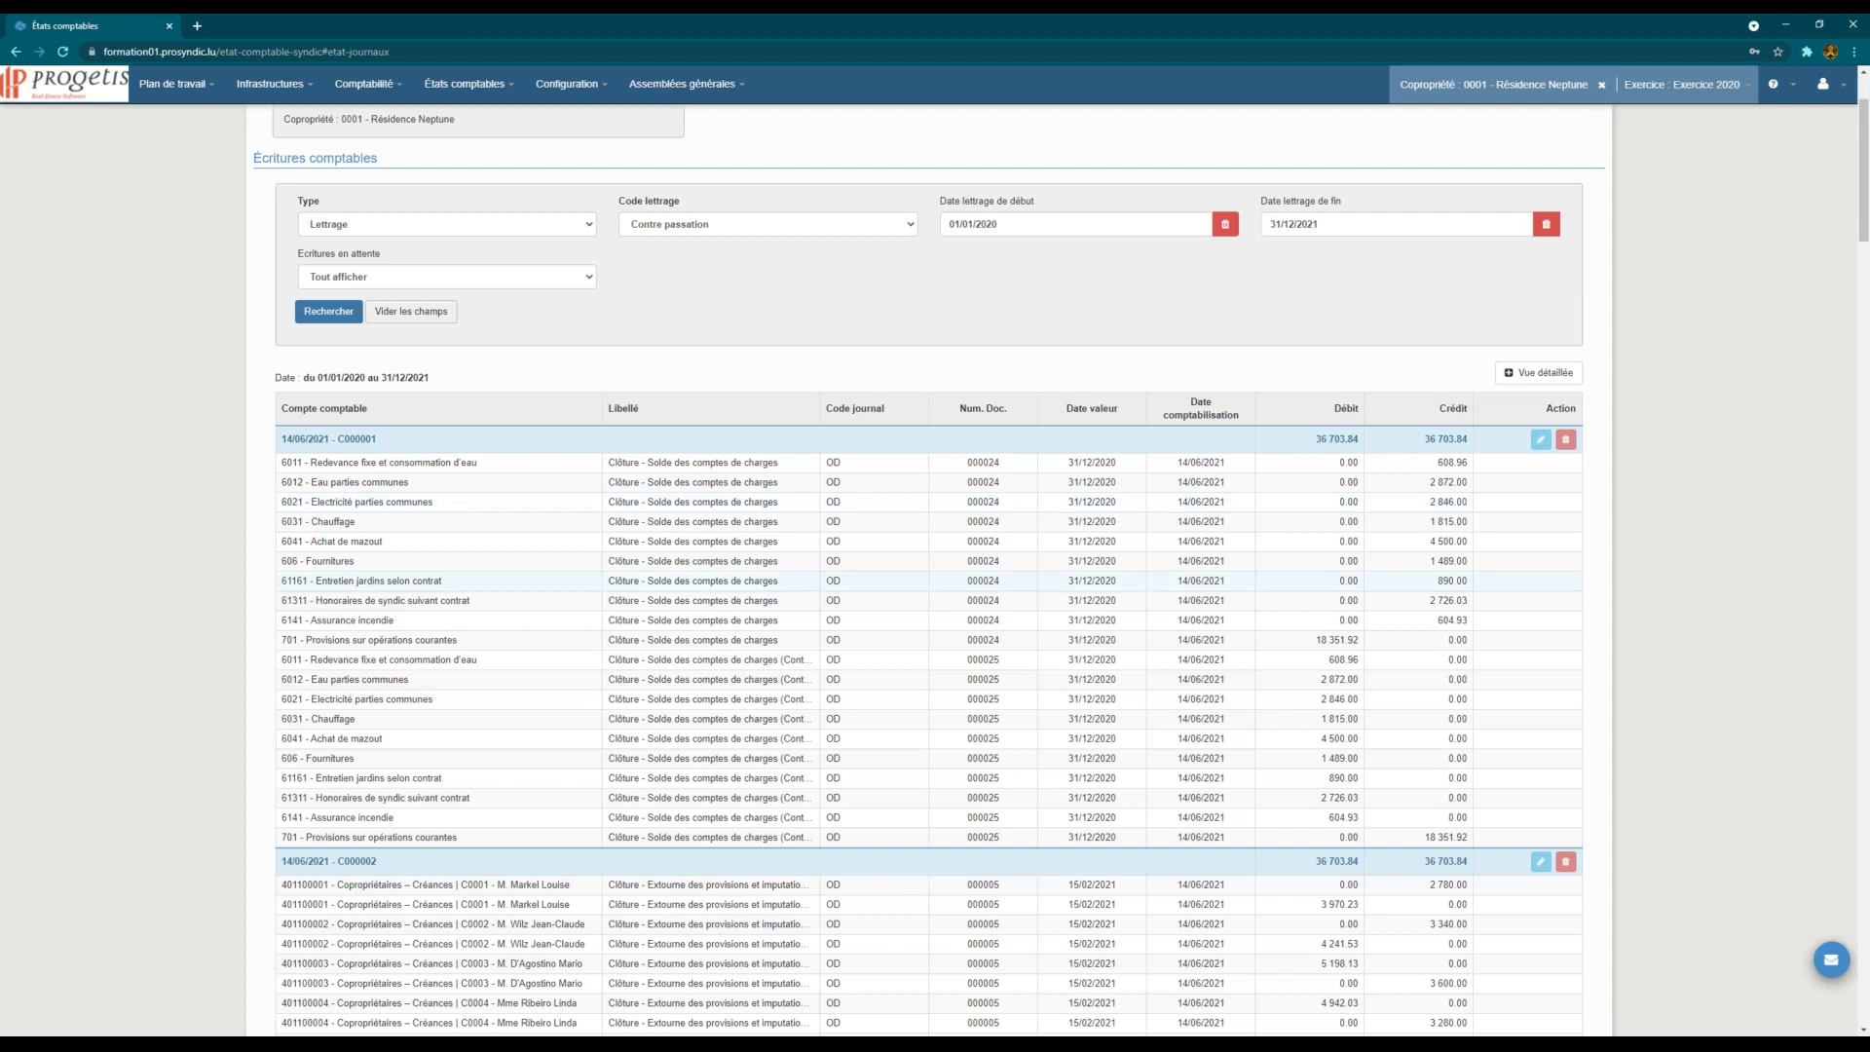
{"action": "scroll", "coordinate": [473, 794], "scroll_direction": "down", "scroll_amount": 1}
{"action": "scroll", "coordinate": [459, 756], "scroll_direction": "up", "scroll_amount": 1}
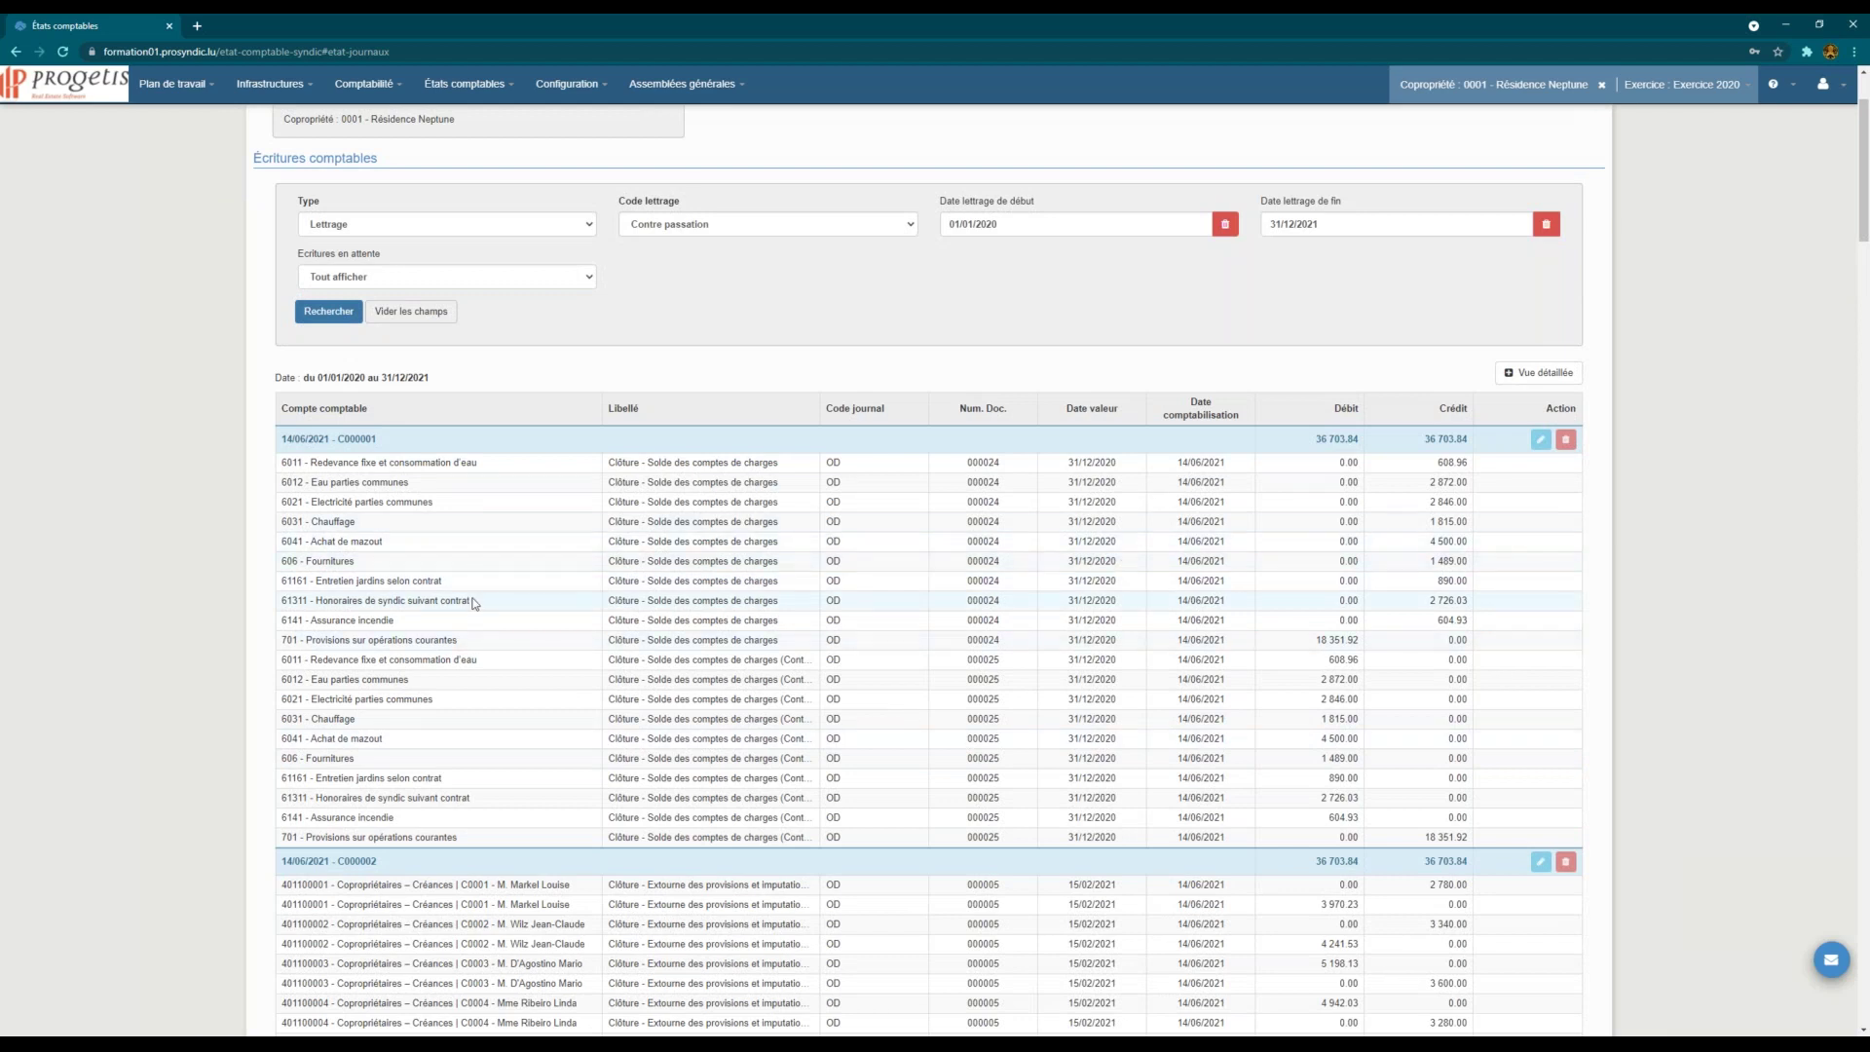
{"action": "scroll", "coordinate": [469, 602], "scroll_direction": "down", "scroll_amount": 1}
{"action": "scroll", "coordinate": [467, 610], "scroll_direction": "down", "scroll_amount": 1}
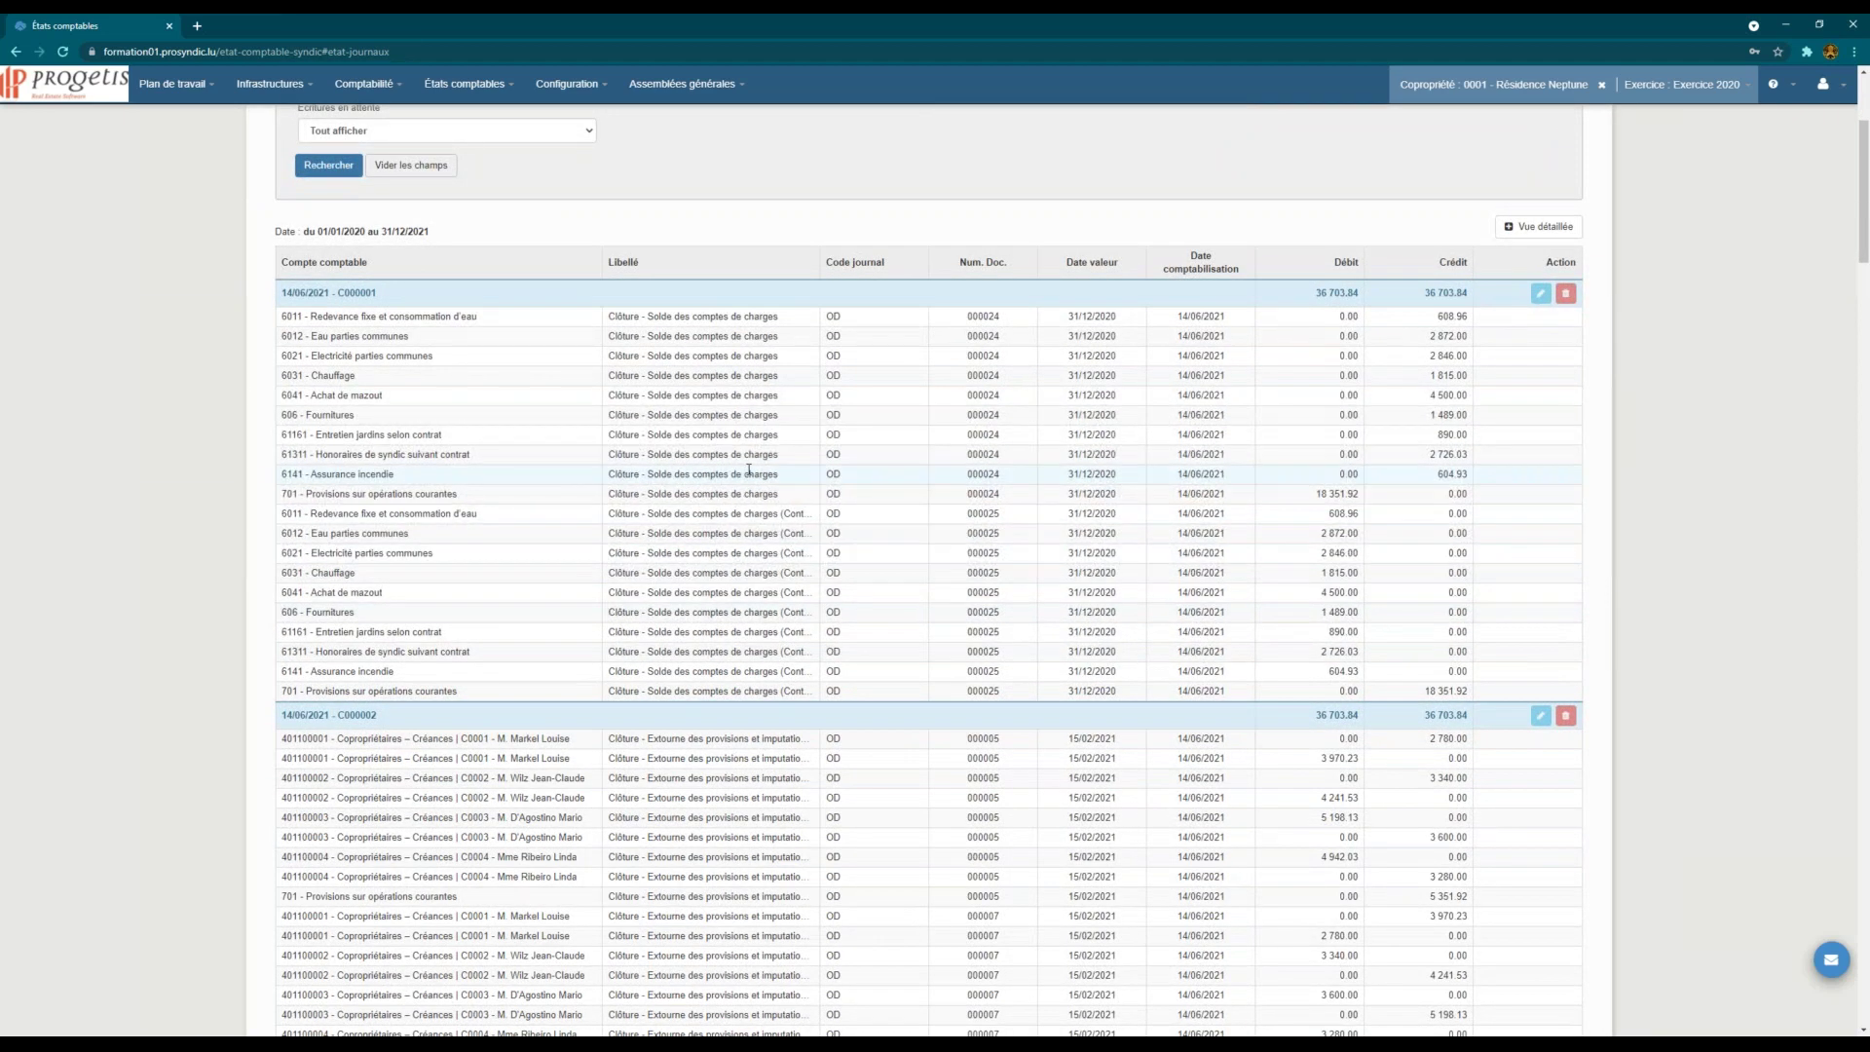
{"action": "scroll", "coordinate": [748, 472], "scroll_direction": "down", "scroll_amount": 15}
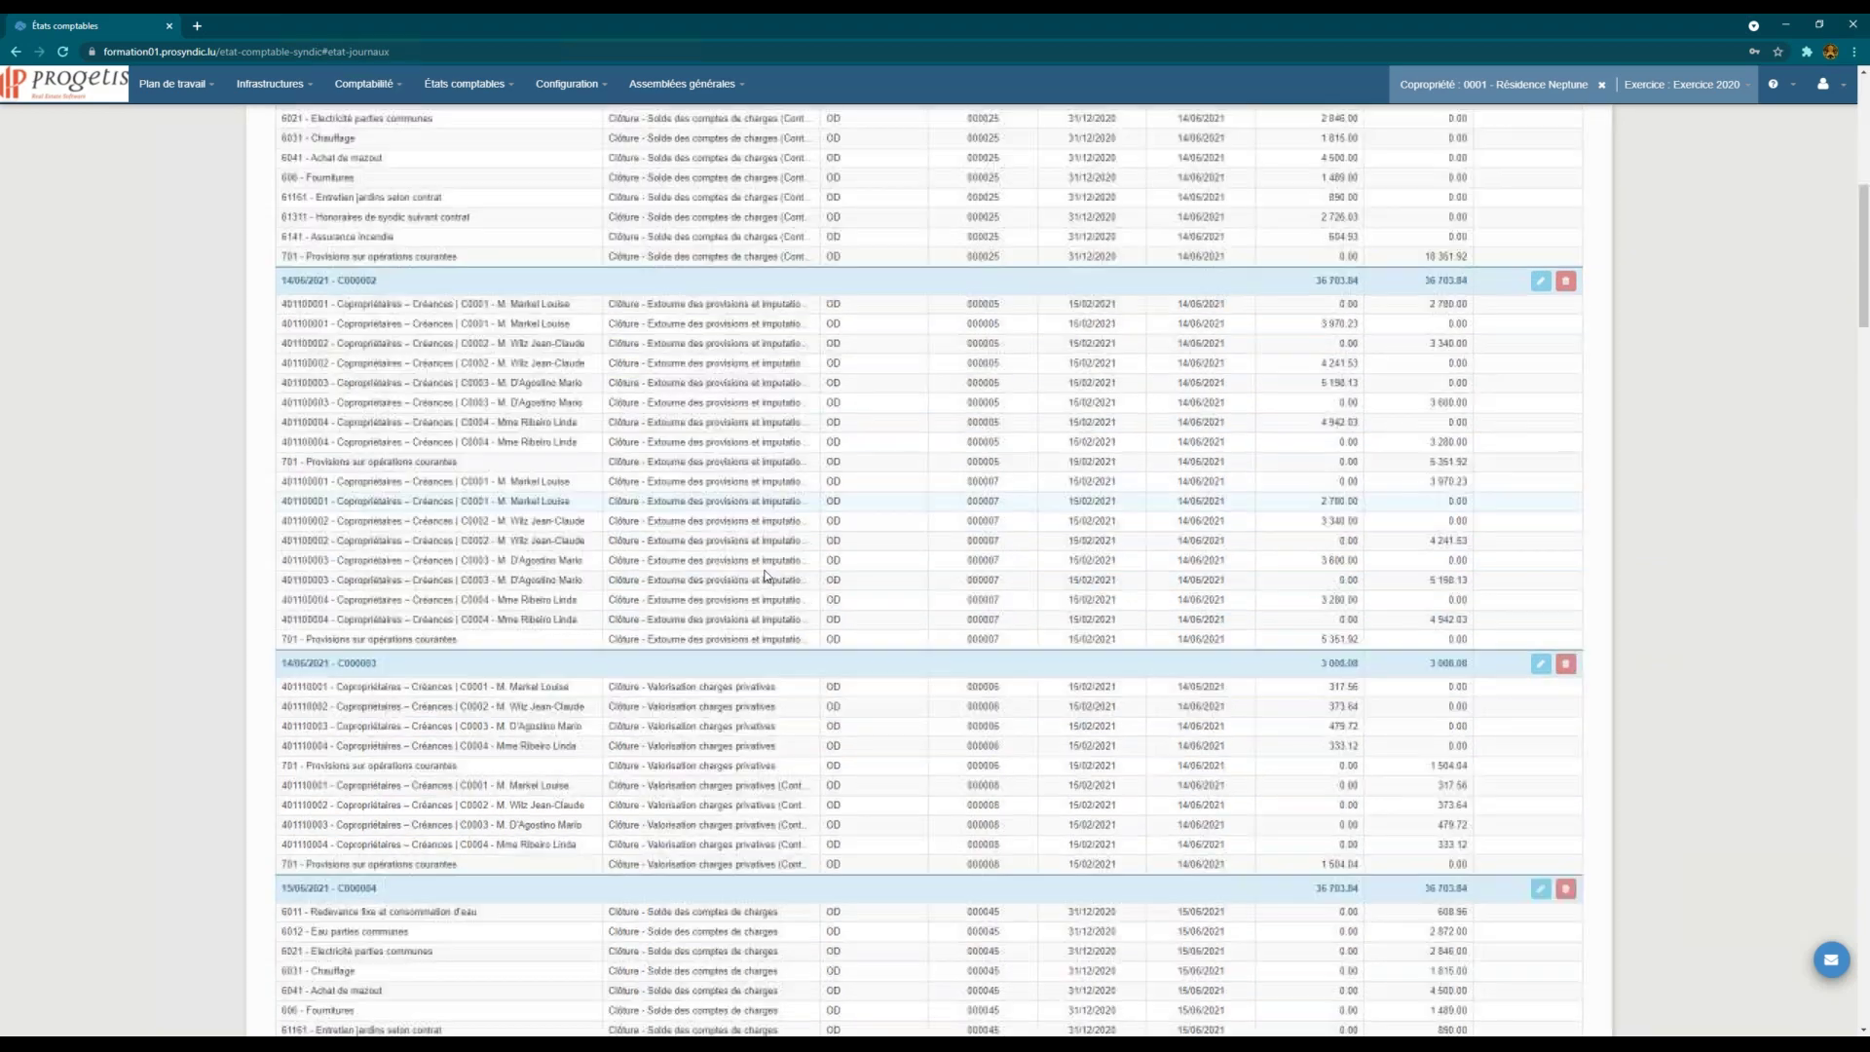
{"action": "scroll", "coordinate": [766, 575], "scroll_direction": "down", "scroll_amount": 20}
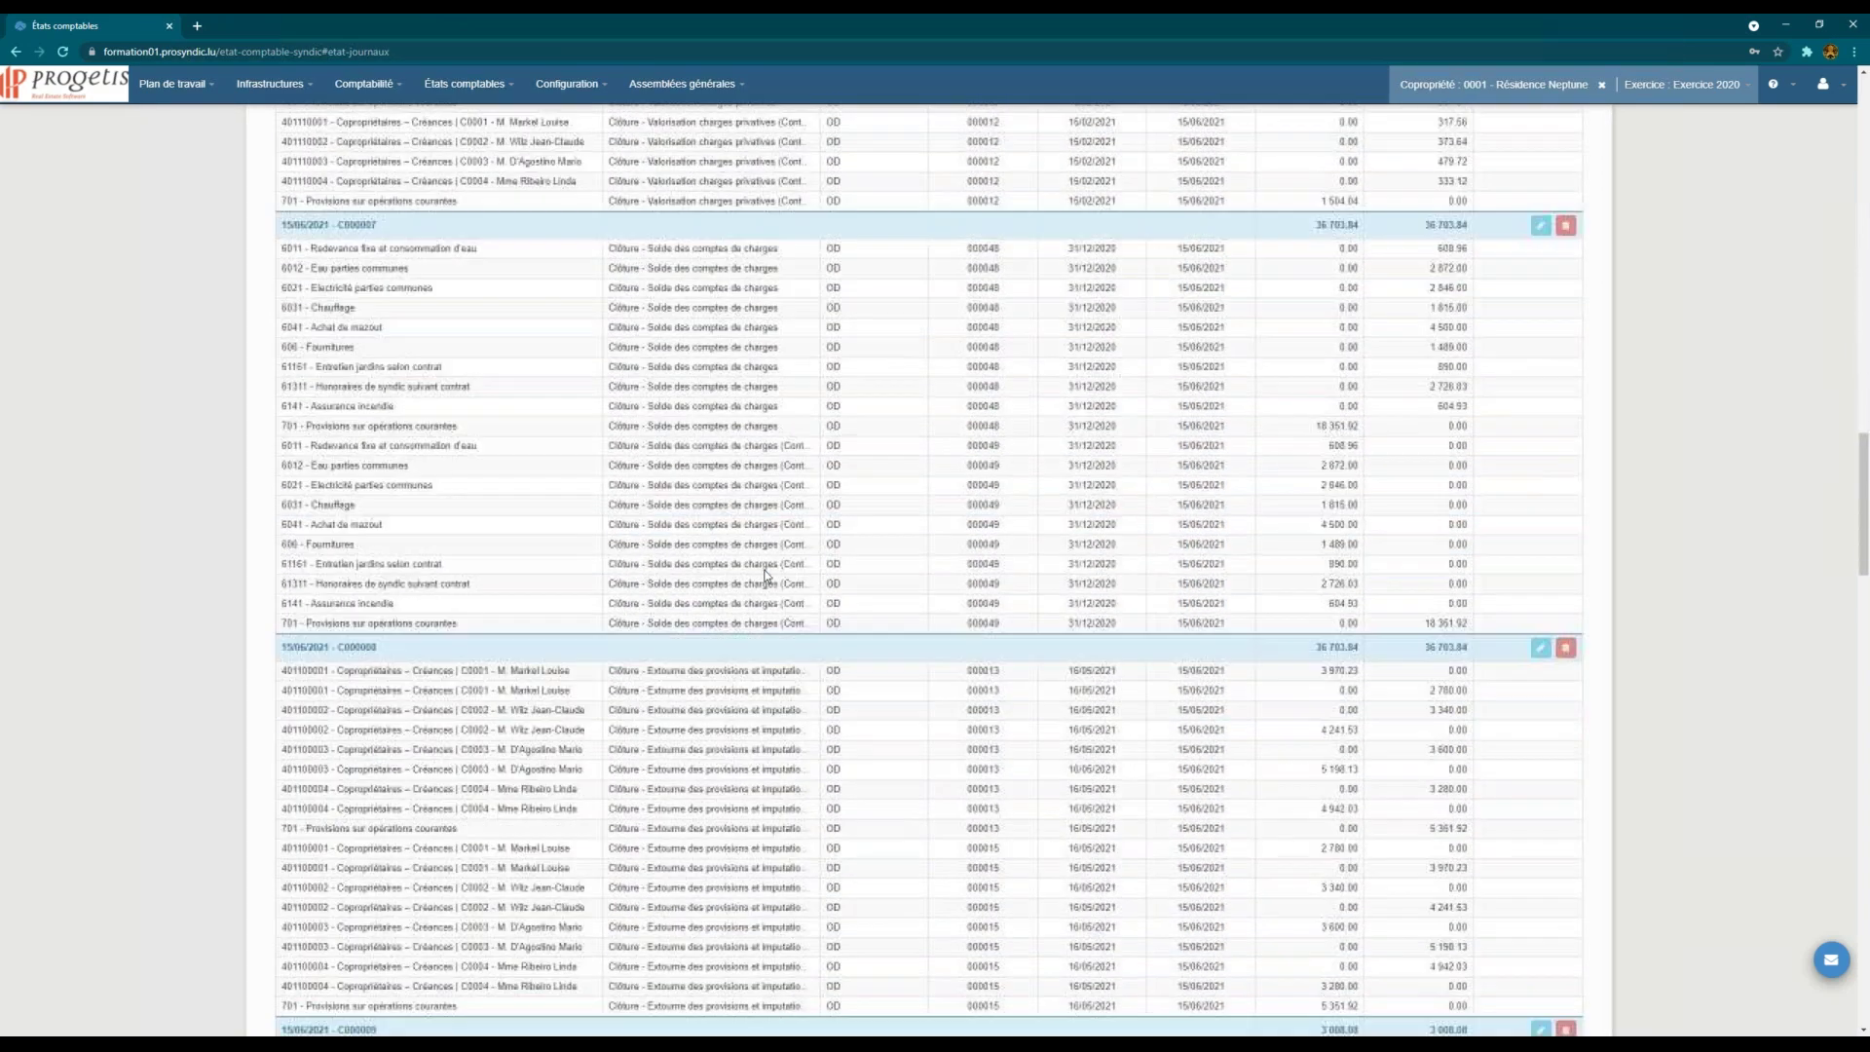
{"action": "scroll", "coordinate": [766, 574], "scroll_direction": "down", "scroll_amount": 20}
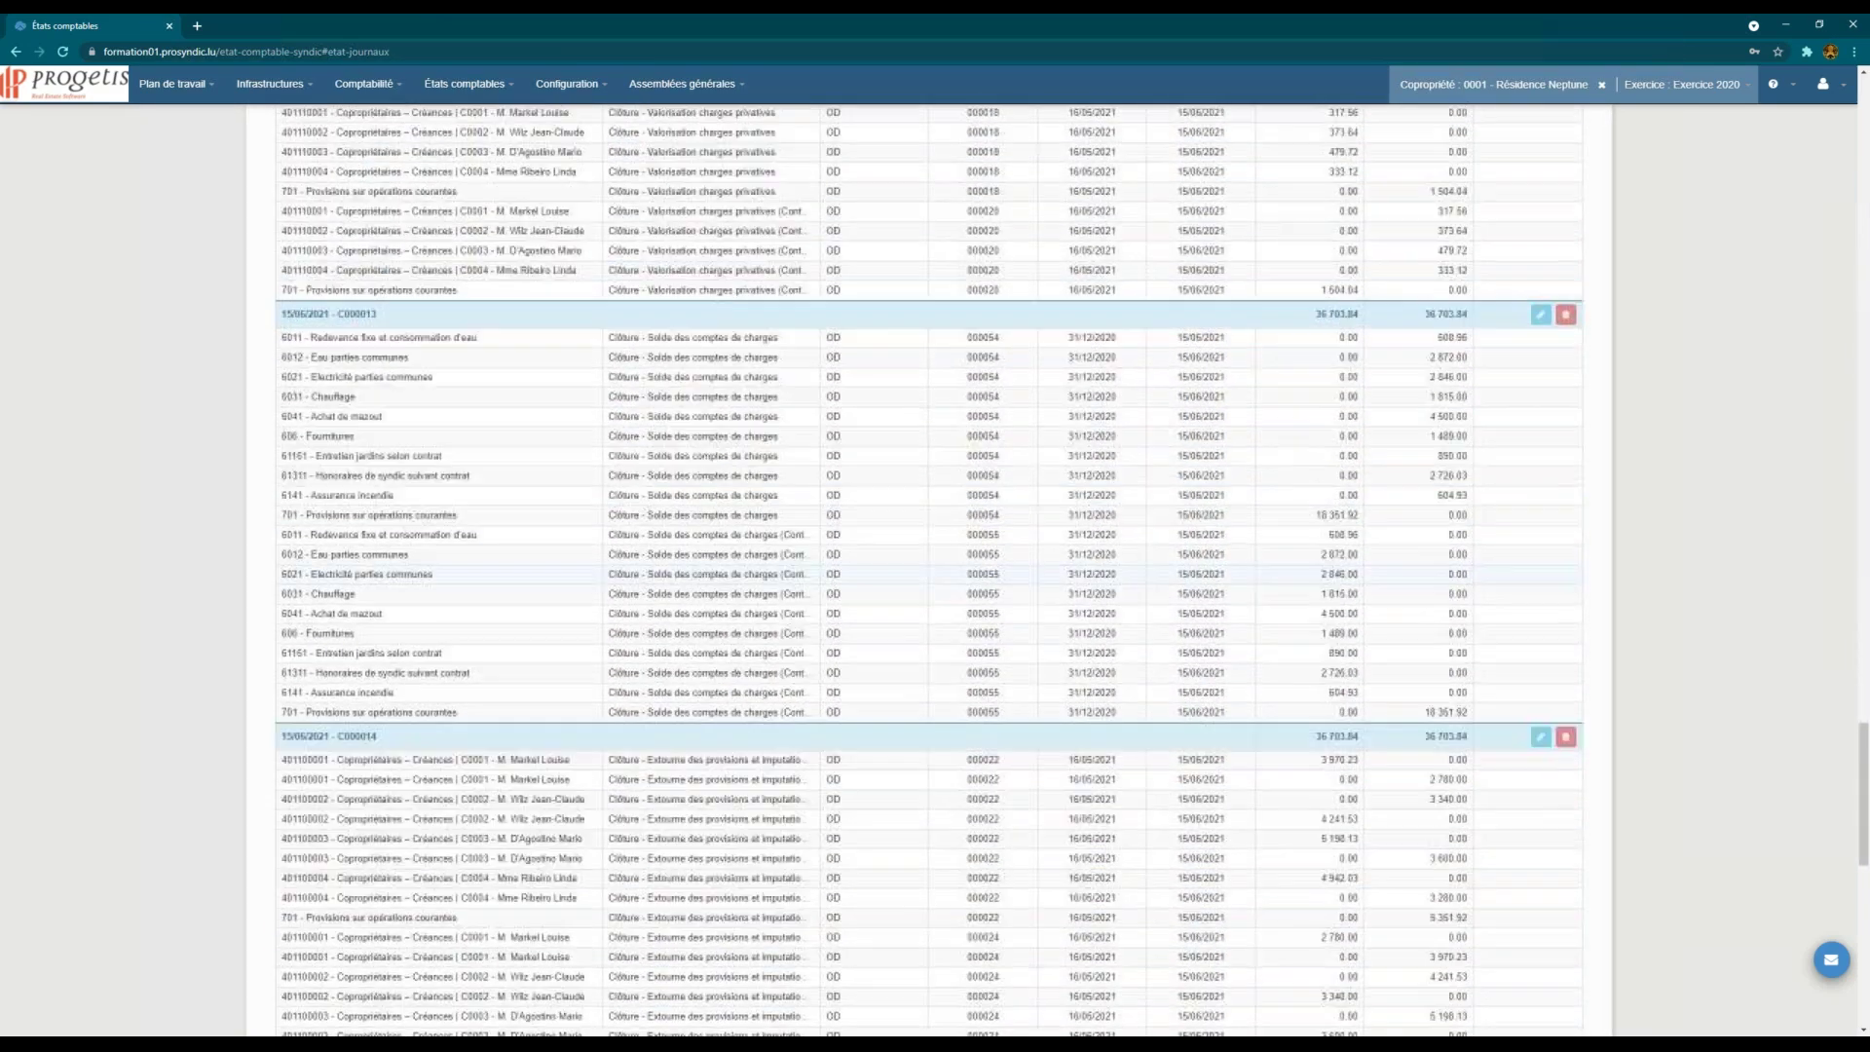
{"action": "key", "text": "Home"}
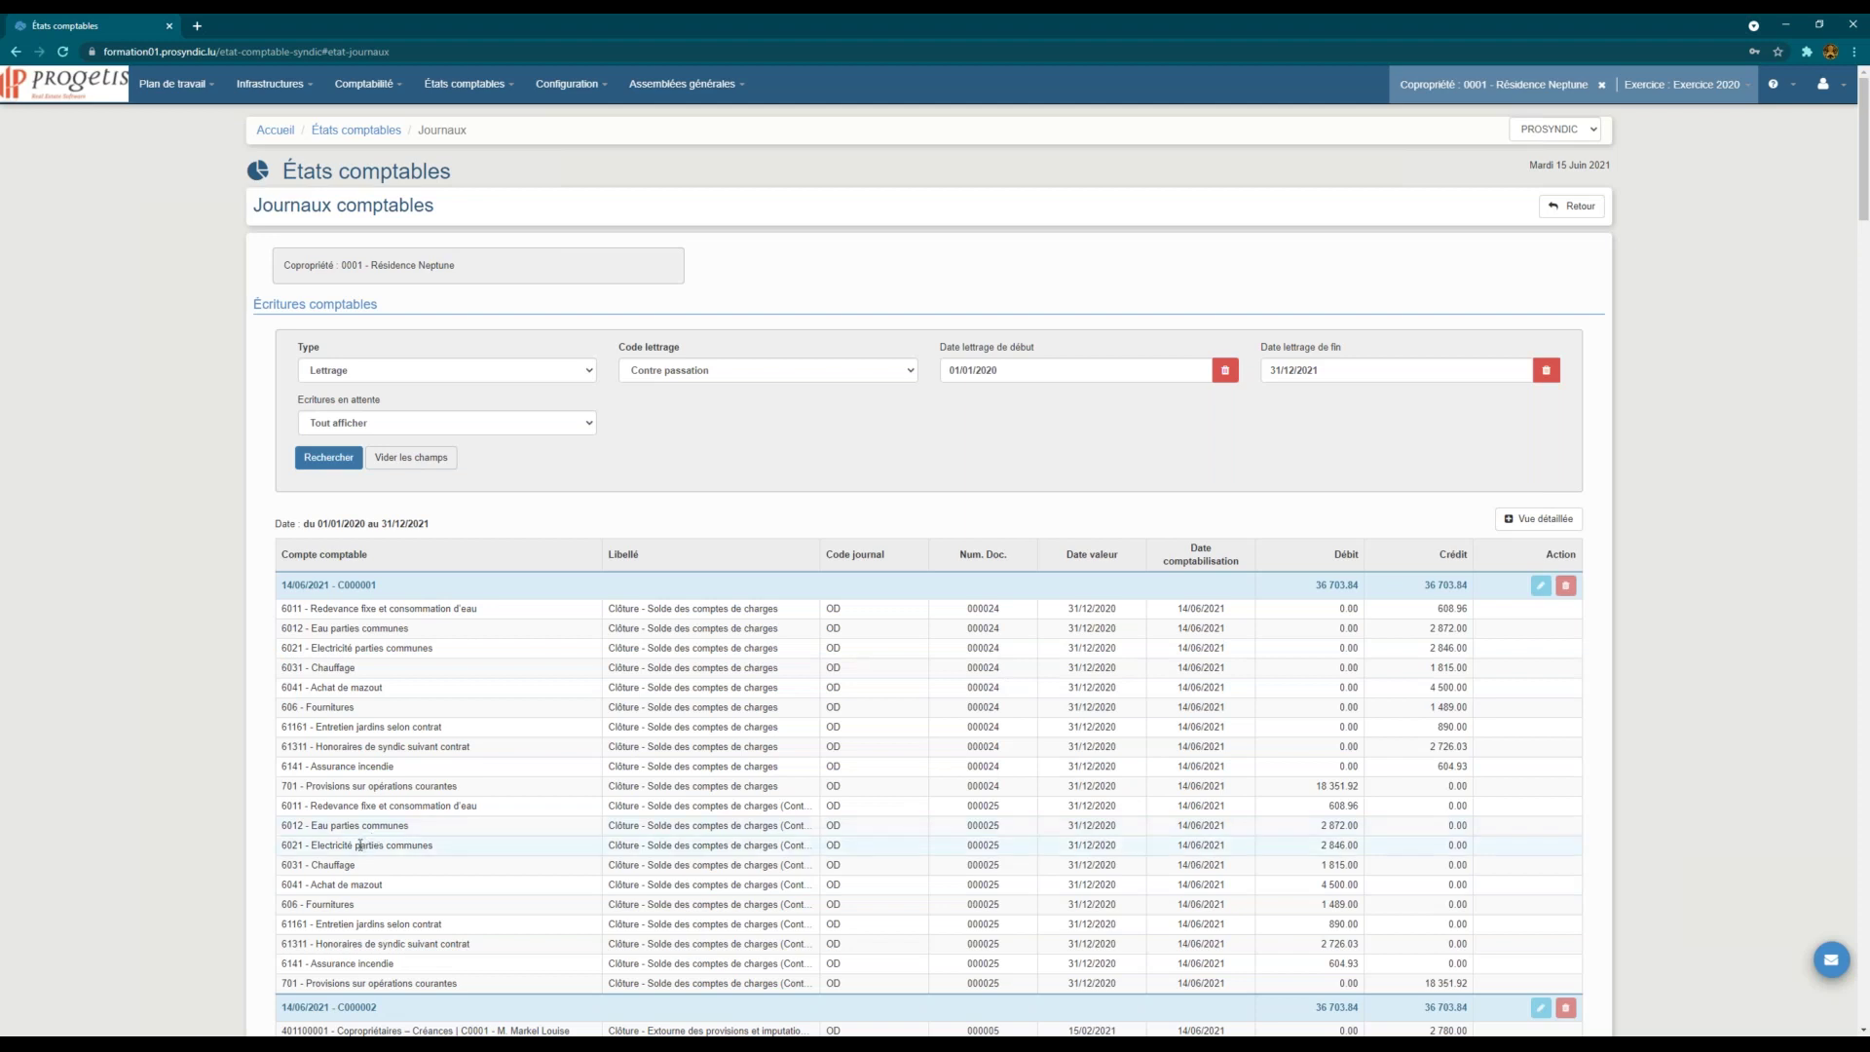
{"action": "left_click_drag", "start_coordinate": [359, 844], "coordinate": [1215, 885]}
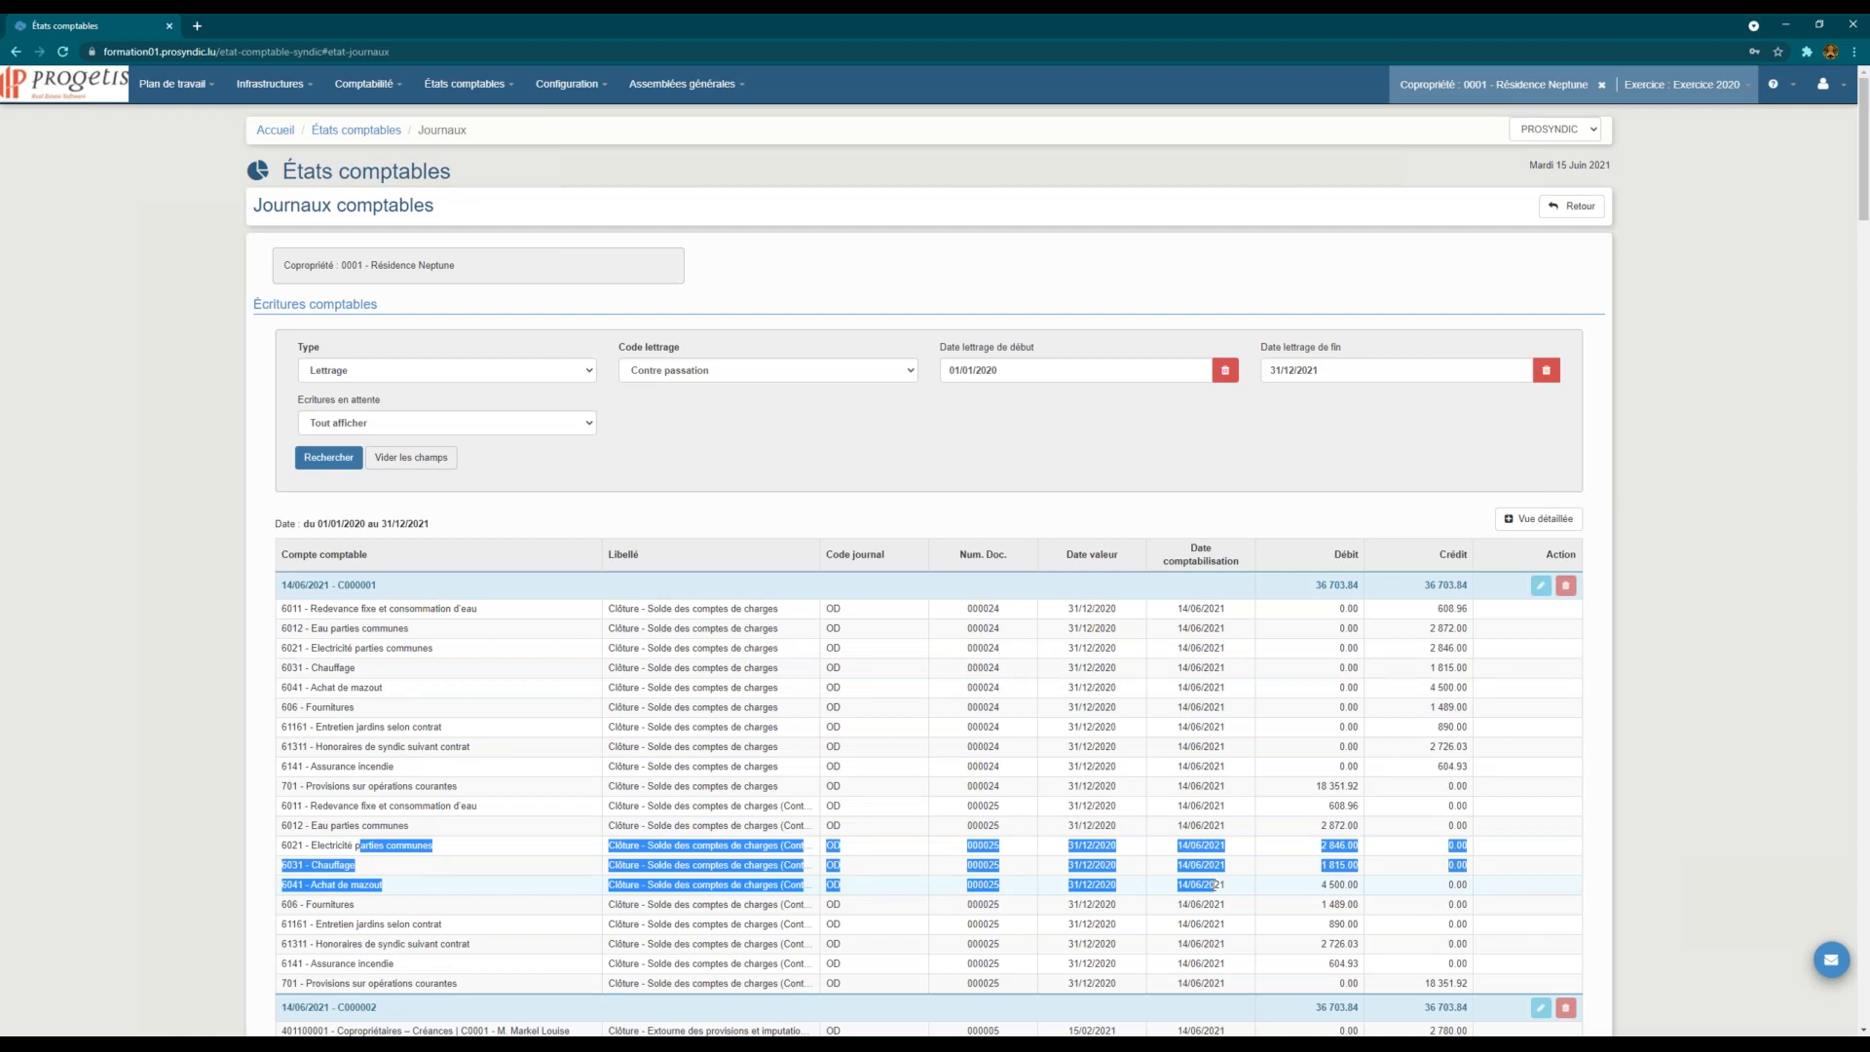
{"action": "left_click", "coordinate": [1003, 484]}
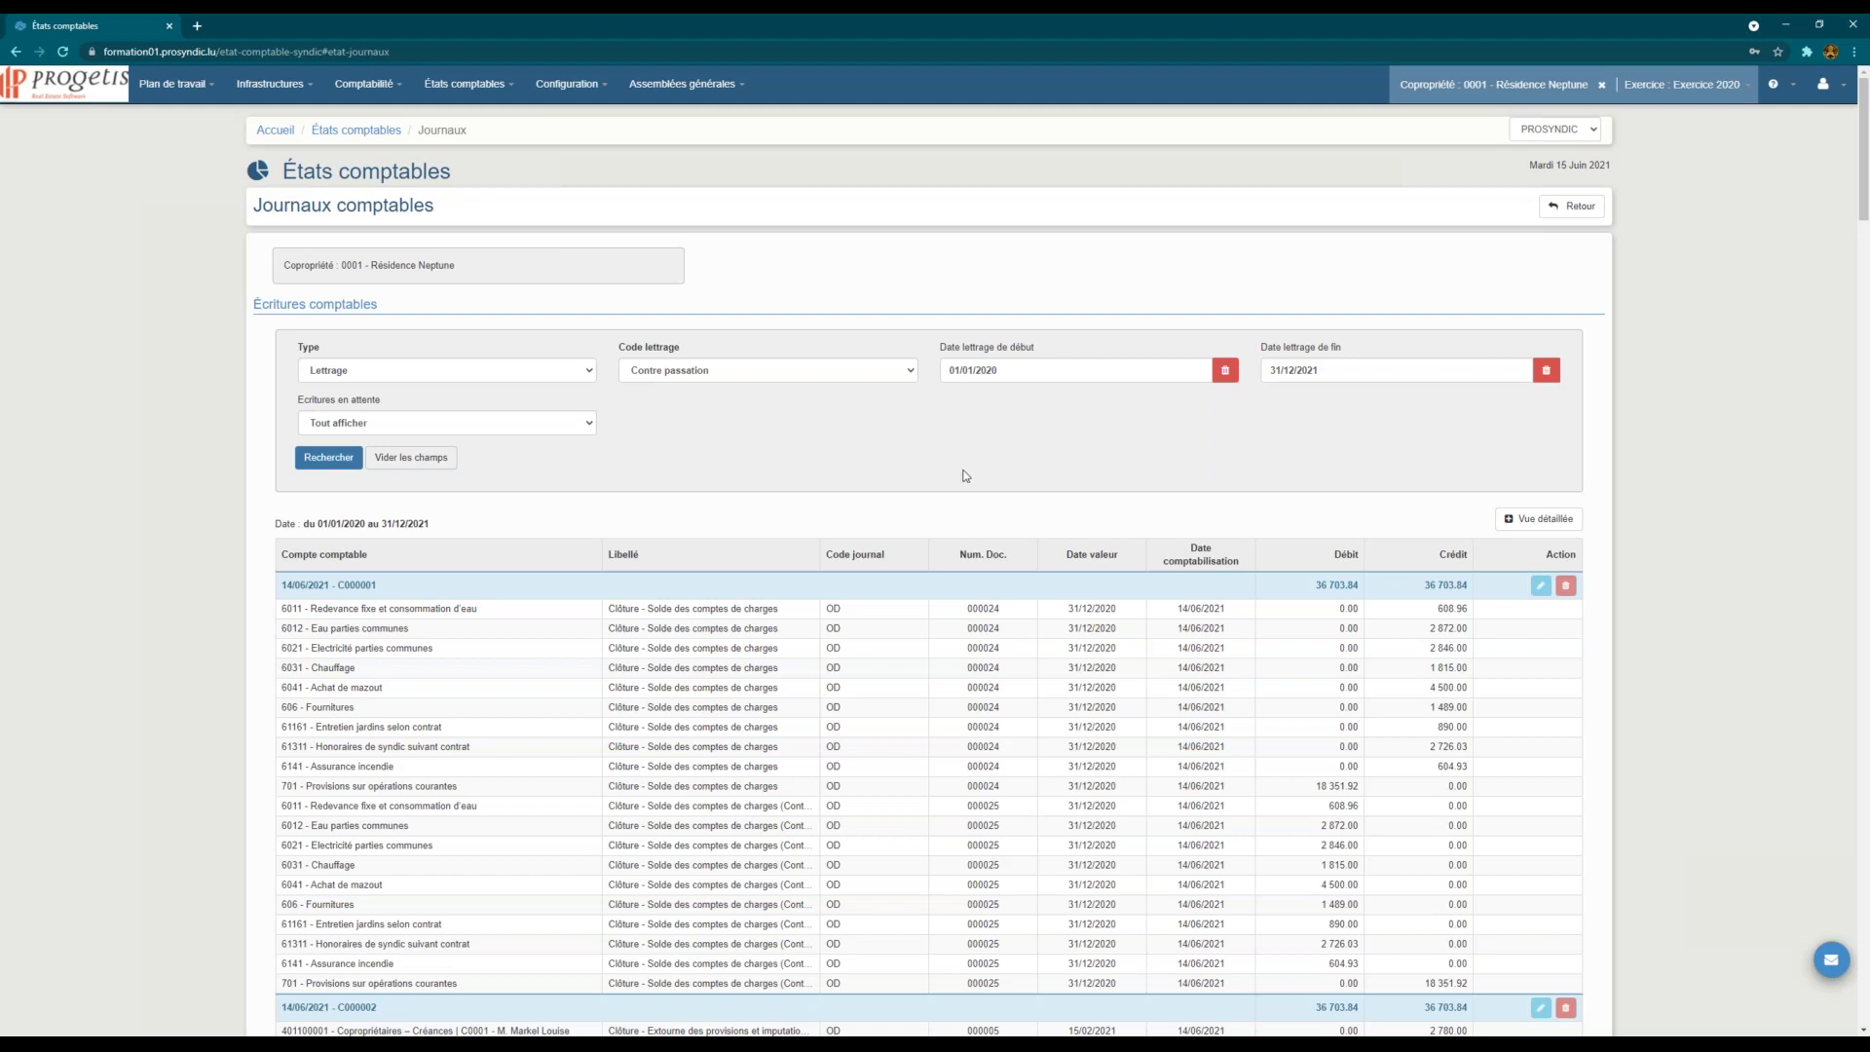
Step: Search the Financier letterings and compare the FOYER Assurances invoice with its SEPA payment in F000001
{"action": "left_click", "coordinate": [726, 369]}
{"action": "left_click", "coordinate": [693, 389]}
{"action": "left_click", "coordinate": [329, 458]}
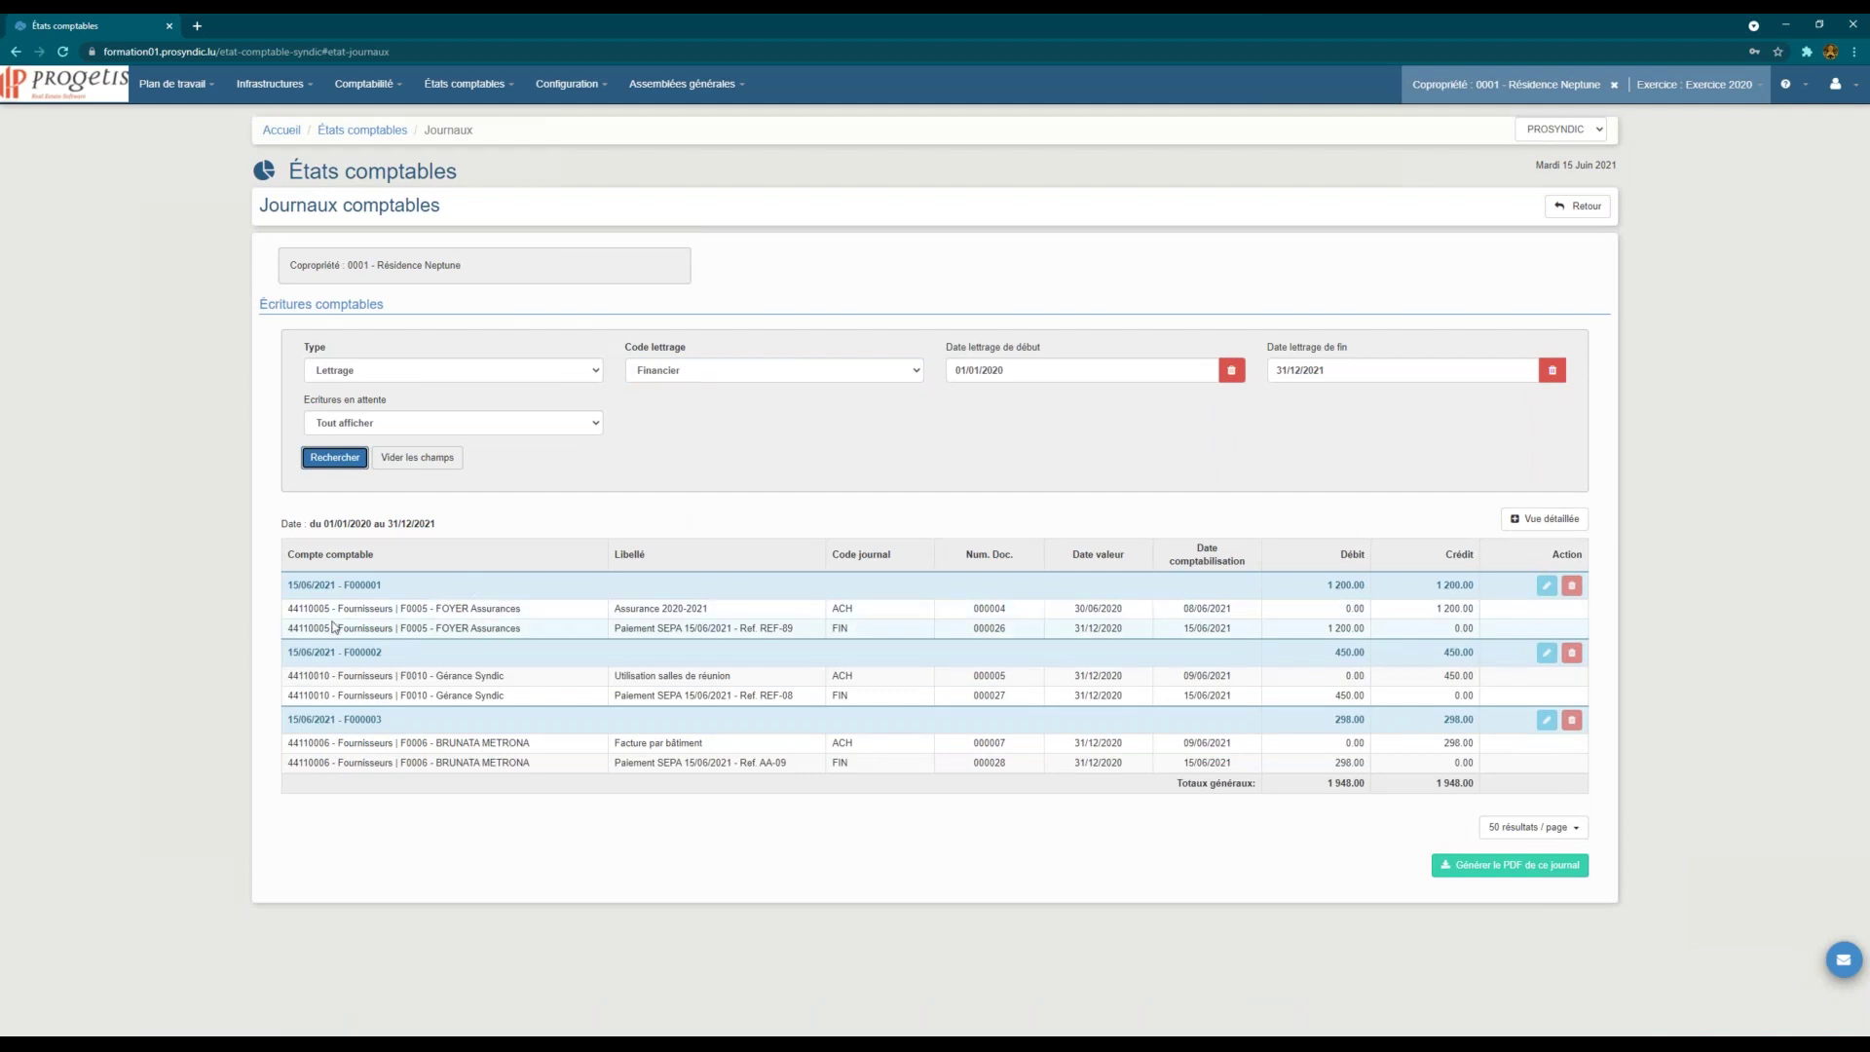
{"action": "left_click_drag", "start_coordinate": [333, 608], "coordinate": [860, 615]}
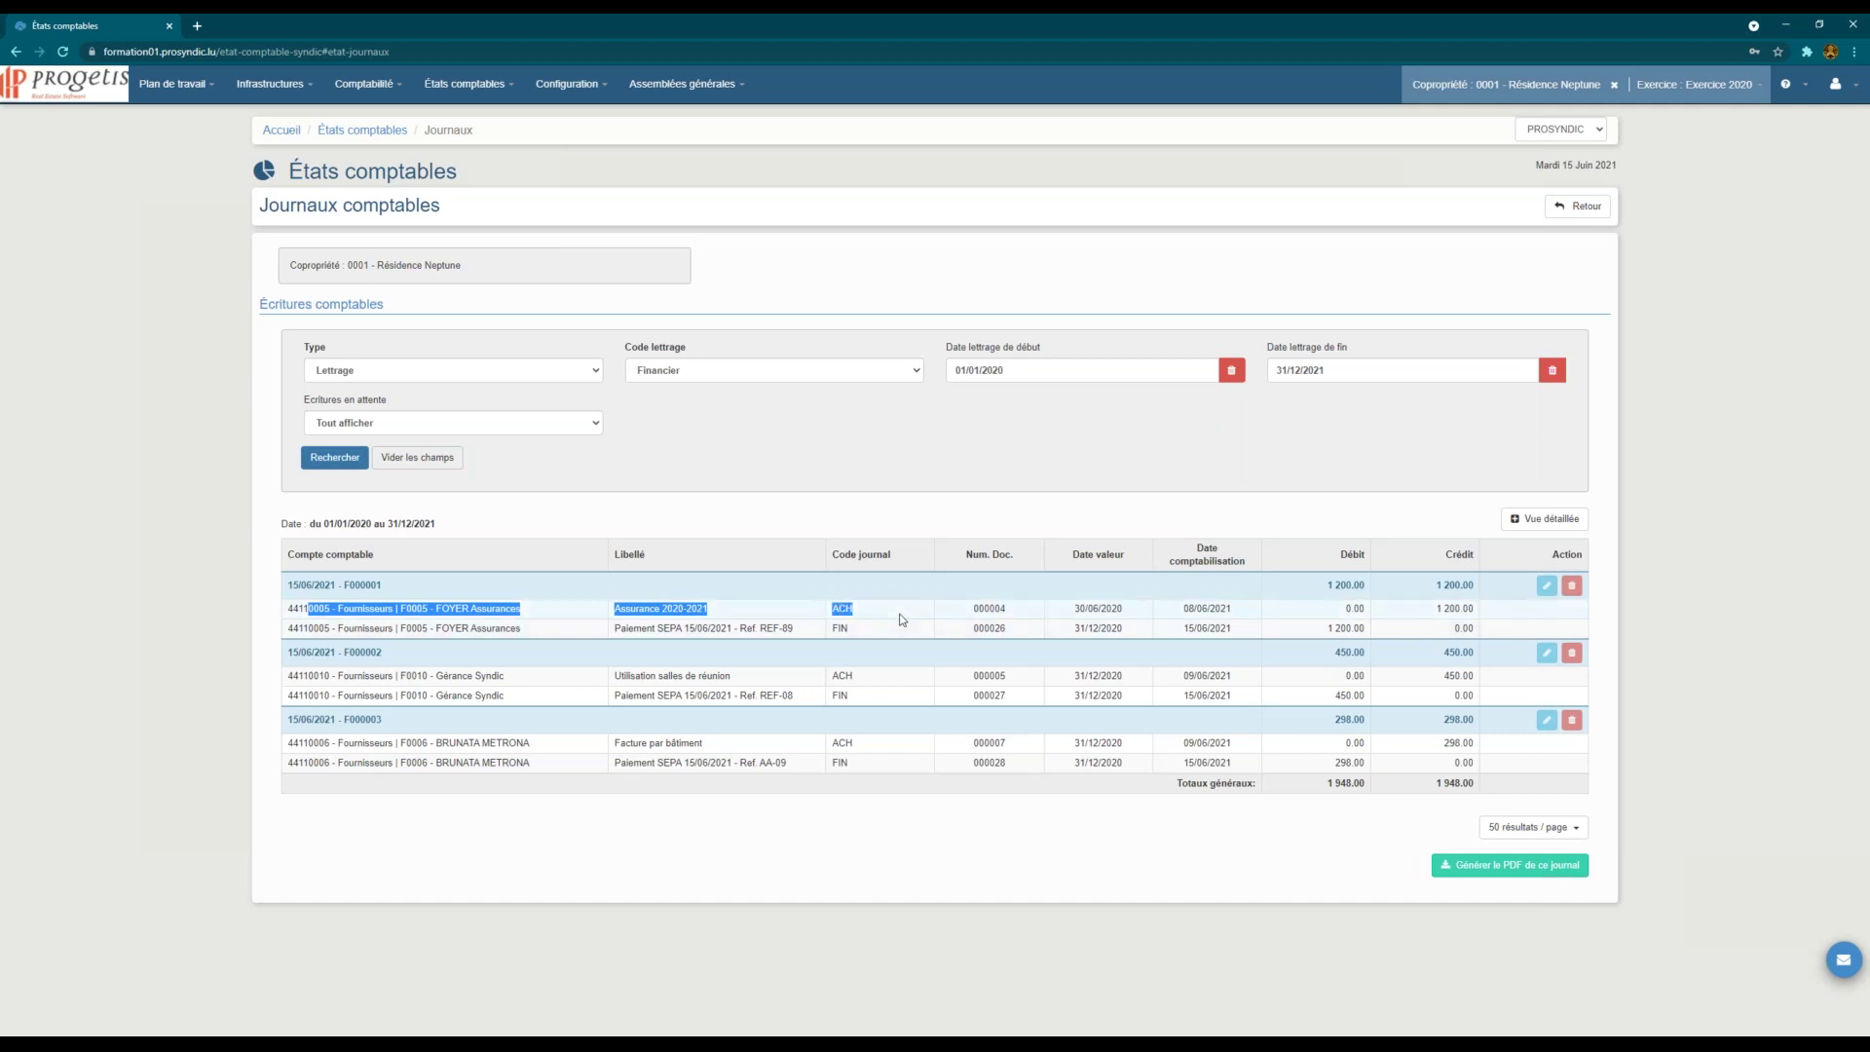
{"action": "left_click", "coordinate": [877, 614]}
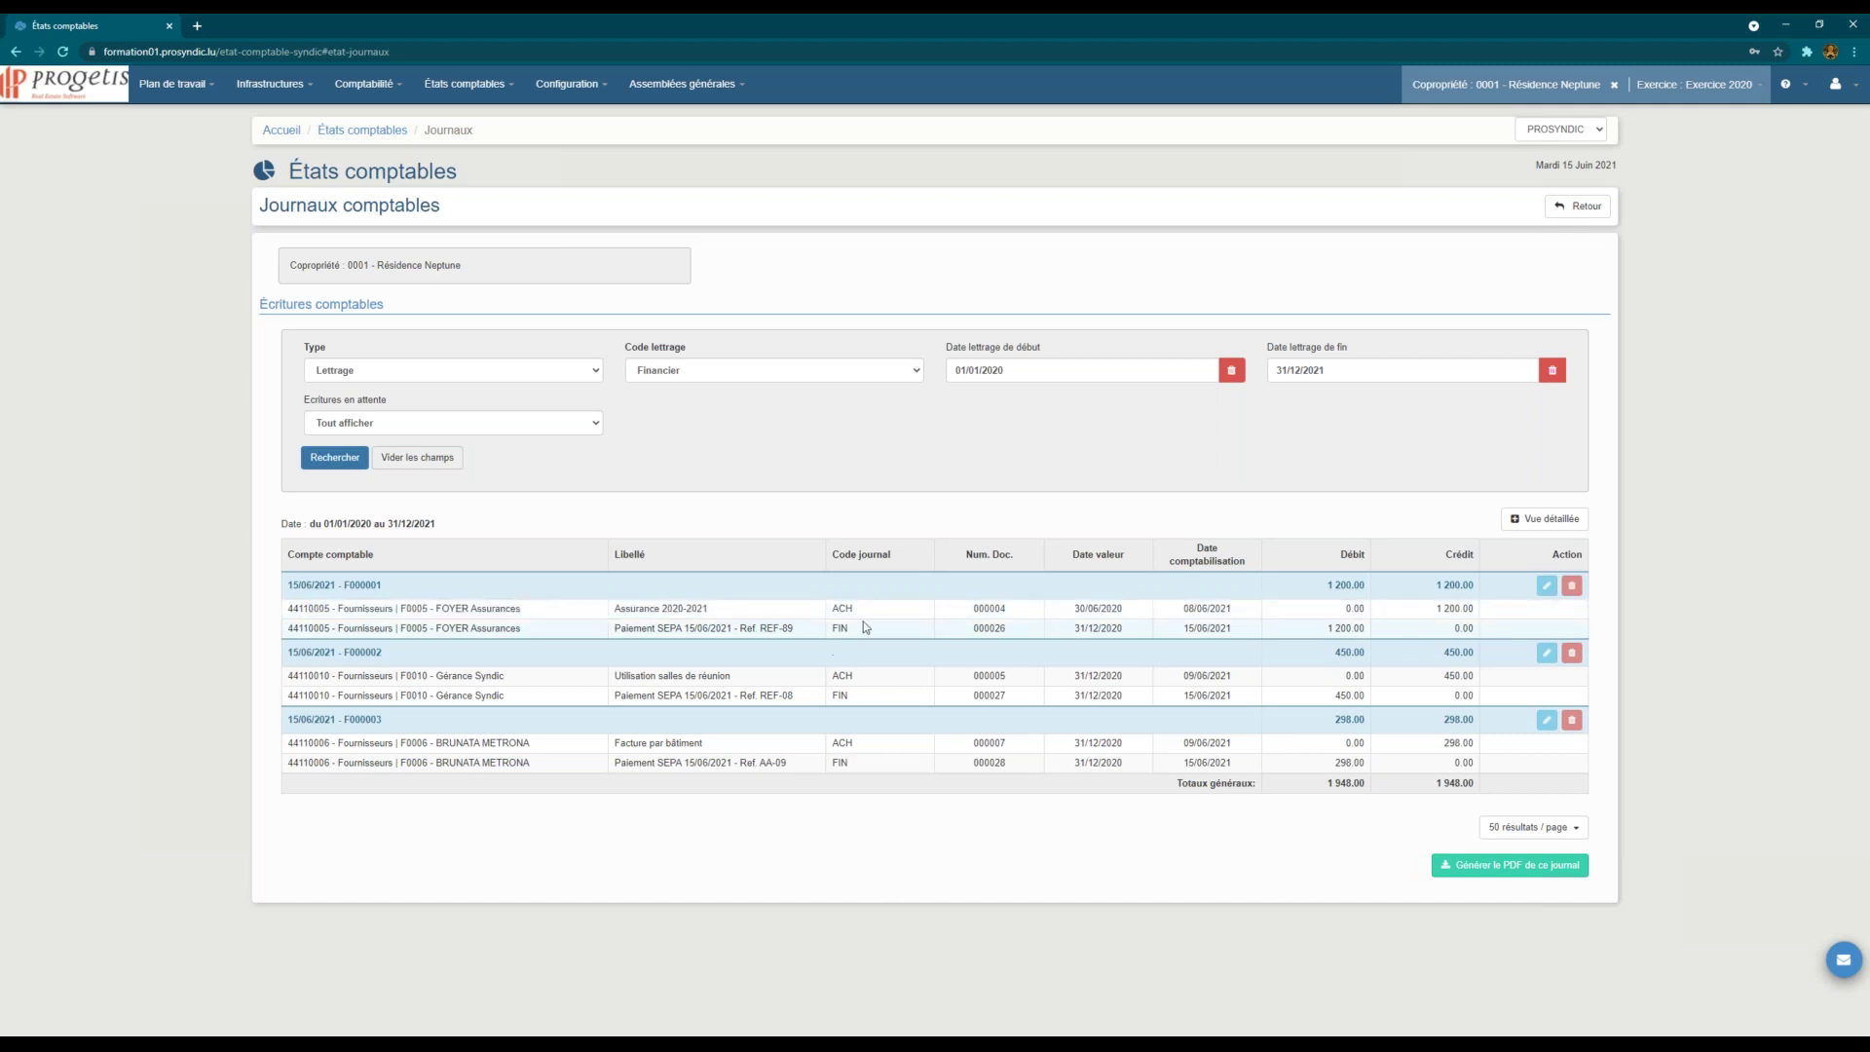
{"action": "left_click_drag", "start_coordinate": [861, 627], "coordinate": [615, 629]}
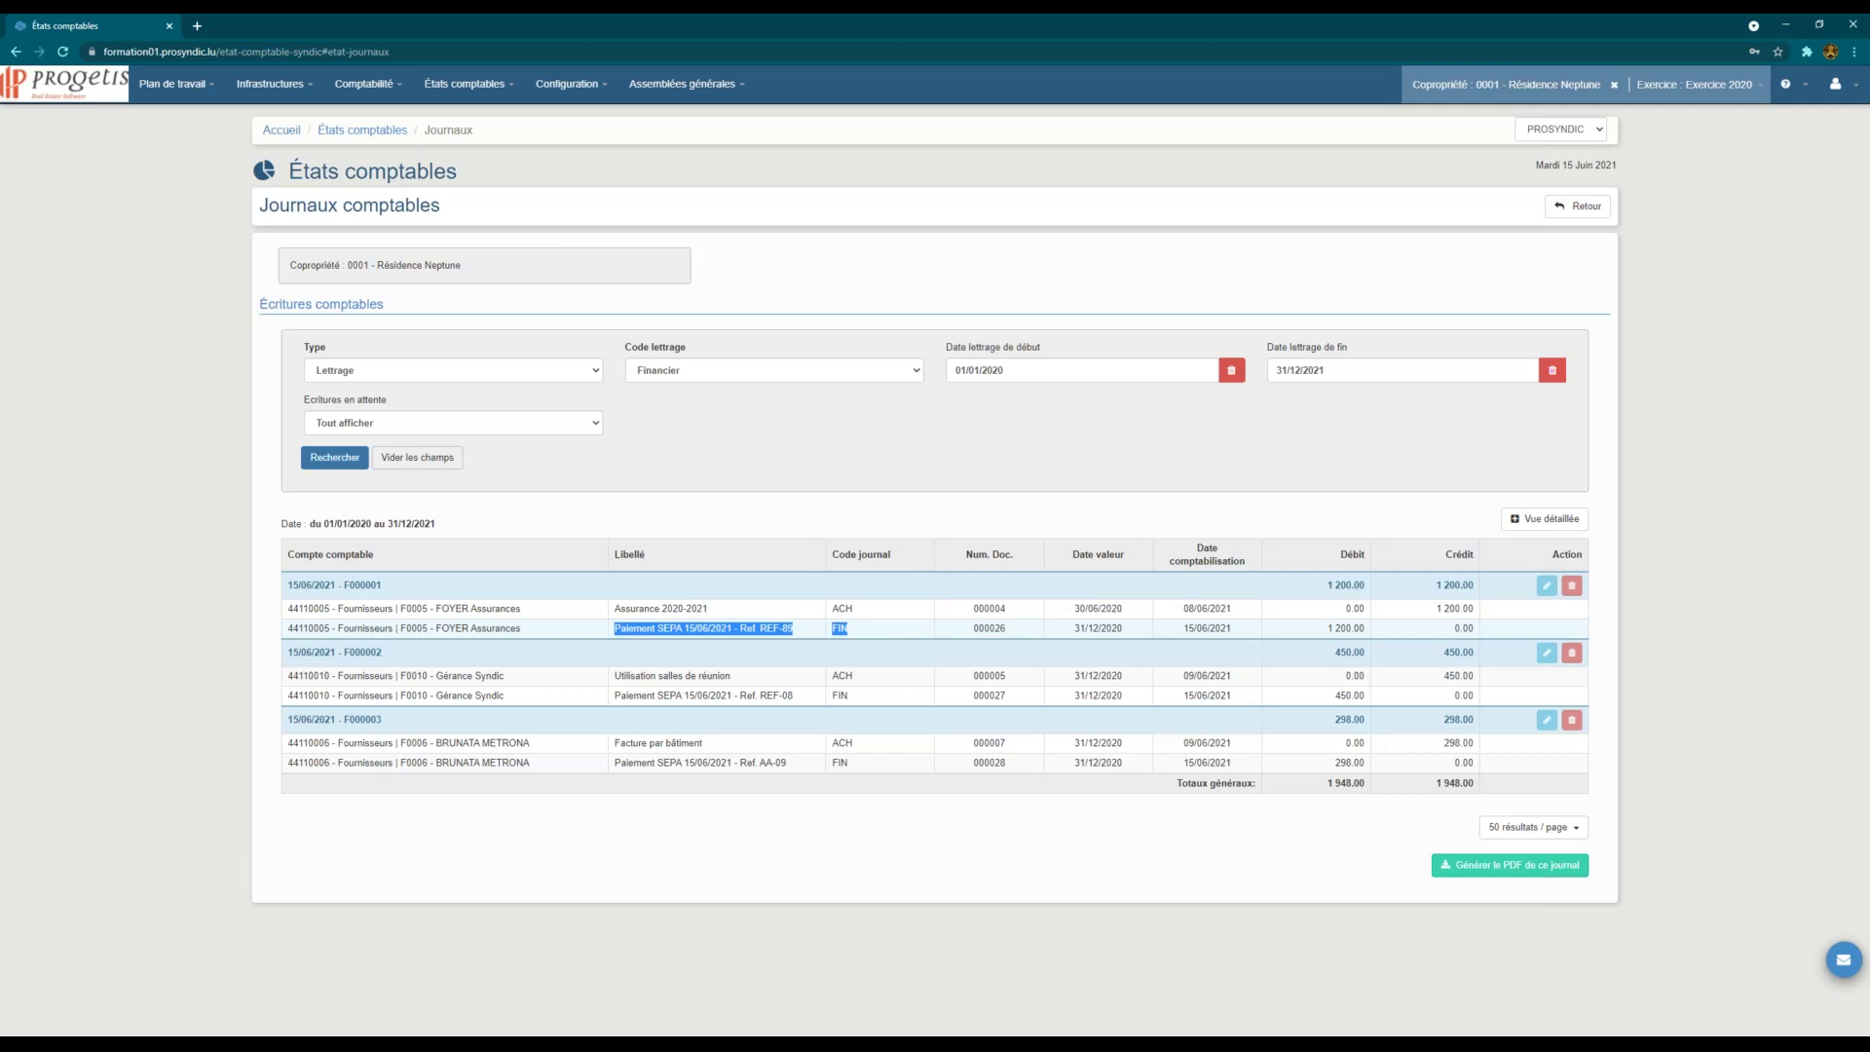
{"action": "left_click", "coordinate": [737, 496]}
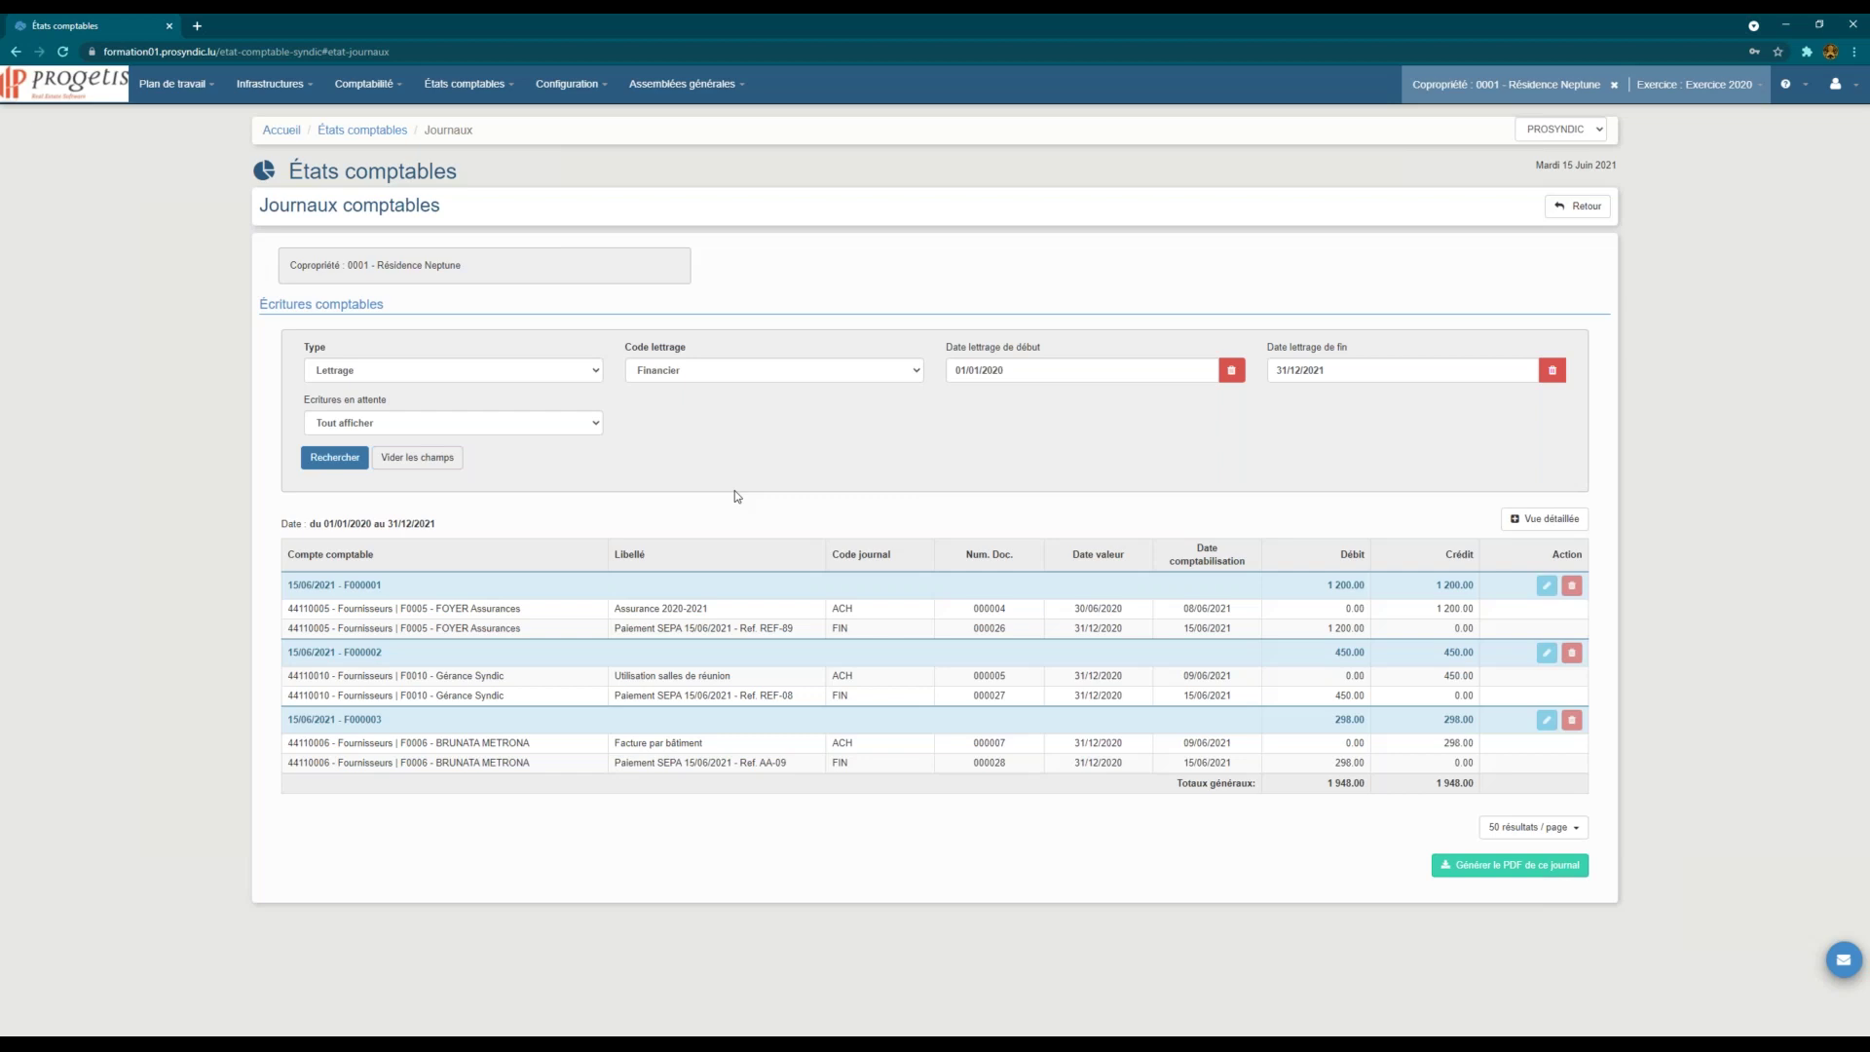
Step: Search the letterings with code Partiel over the same period
{"action": "left_click", "coordinate": [750, 370]}
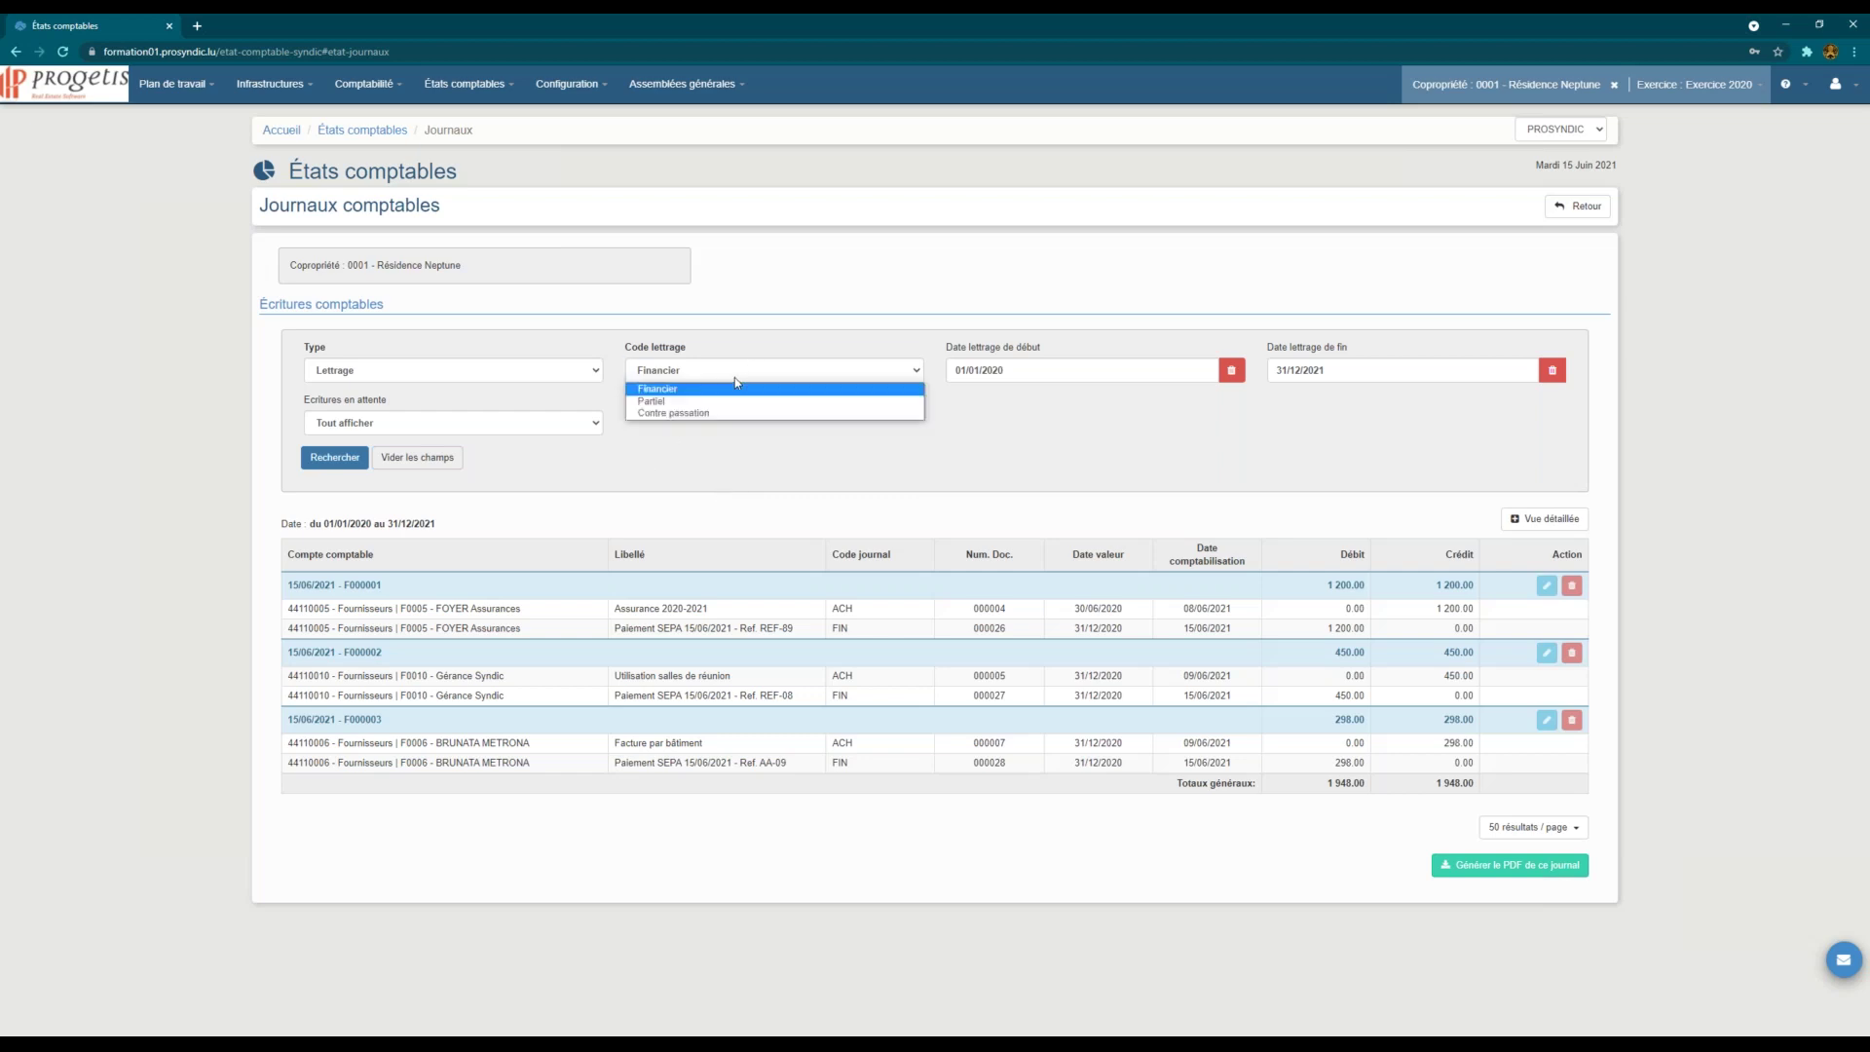
{"action": "left_click", "coordinate": [648, 410]}
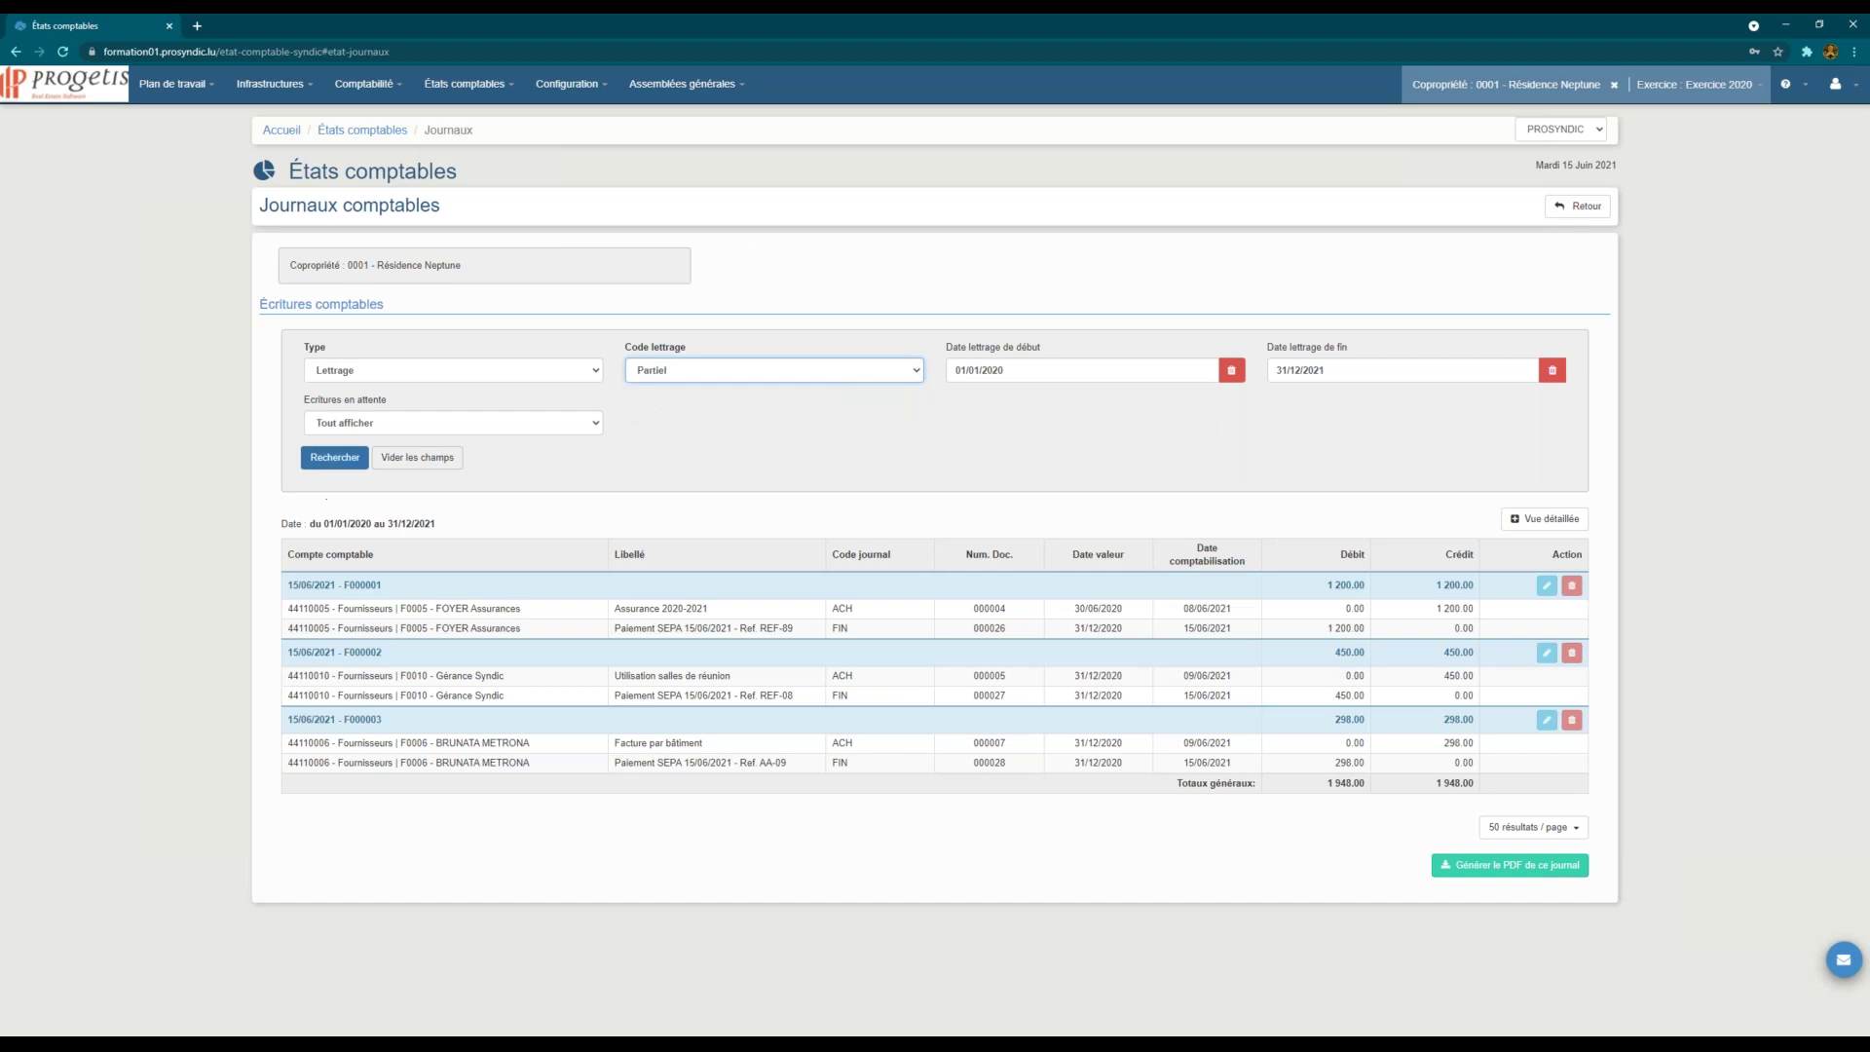
{"action": "left_click", "coordinate": [331, 460]}
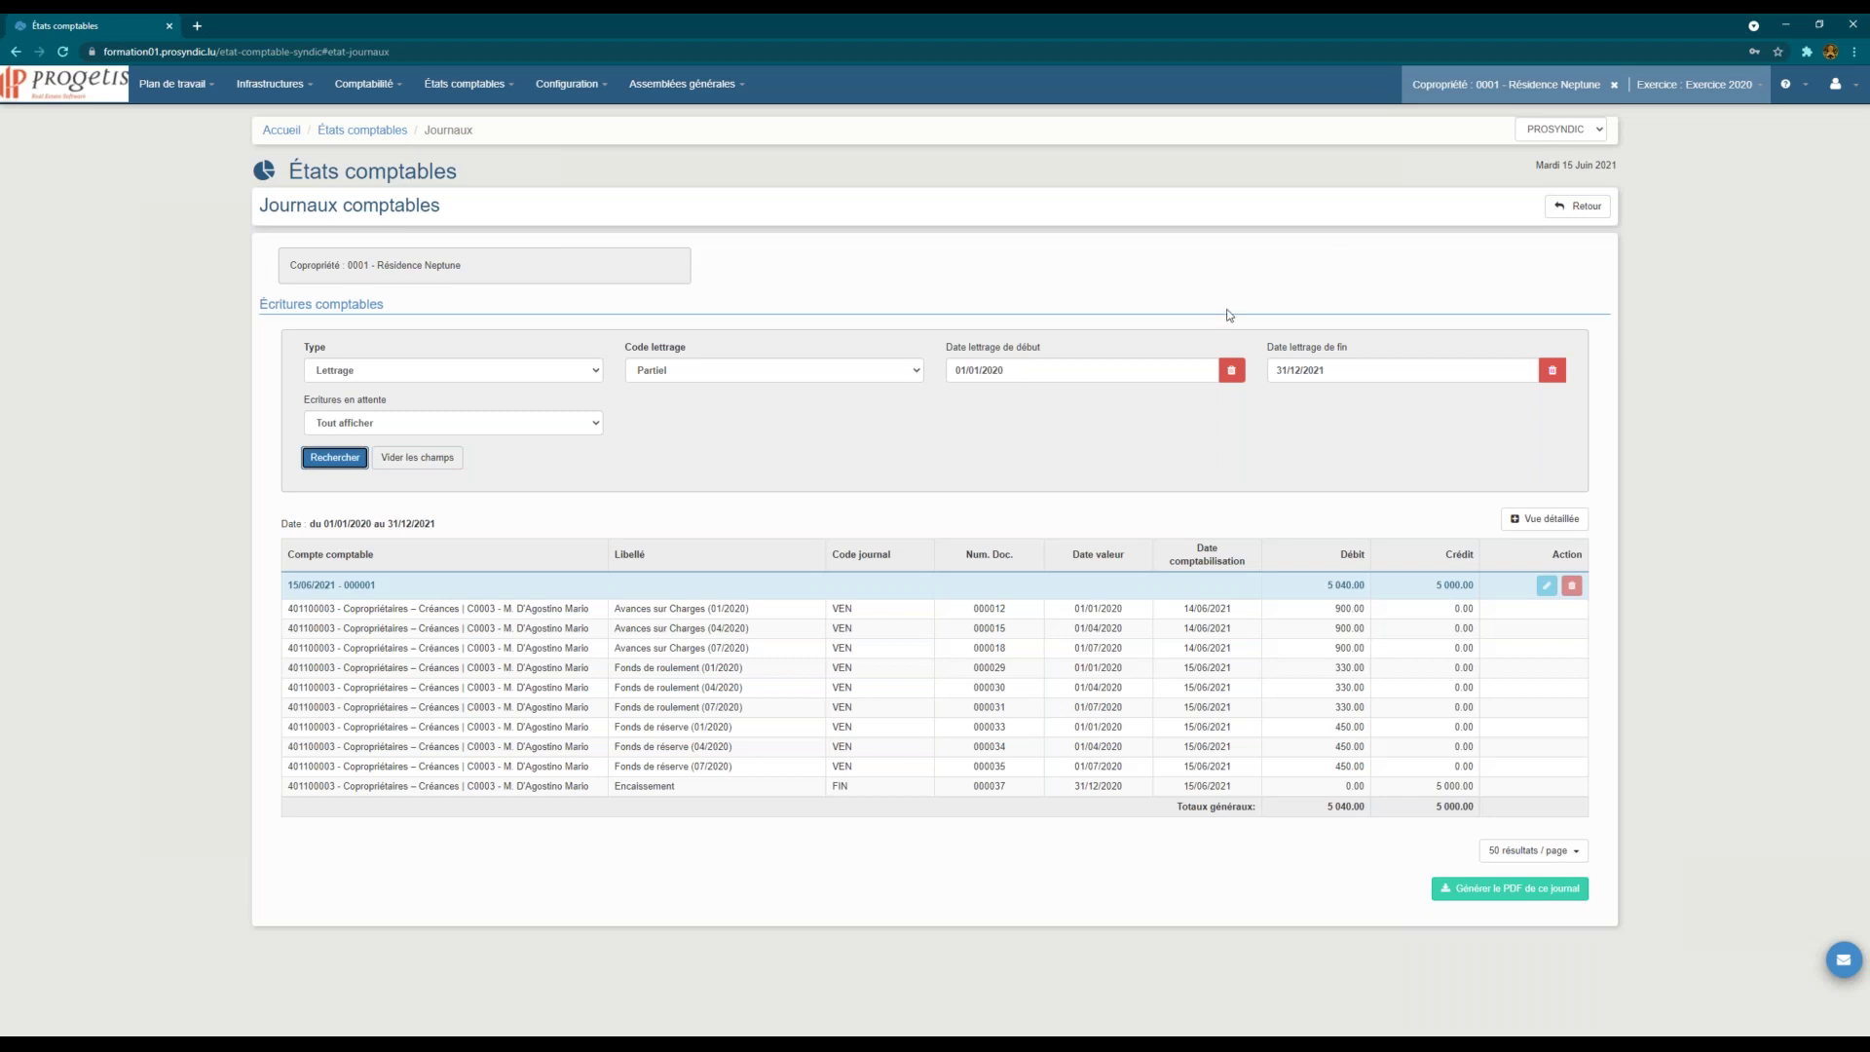
Step: Examine the partial lettering, comparing the FIN receipt's credit with the lettering's total debit
{"action": "double_click", "coordinate": [839, 787]}
{"action": "left_click_drag", "start_coordinate": [1432, 790], "coordinate": [1480, 789]}
{"action": "left_click", "coordinate": [1349, 867]}
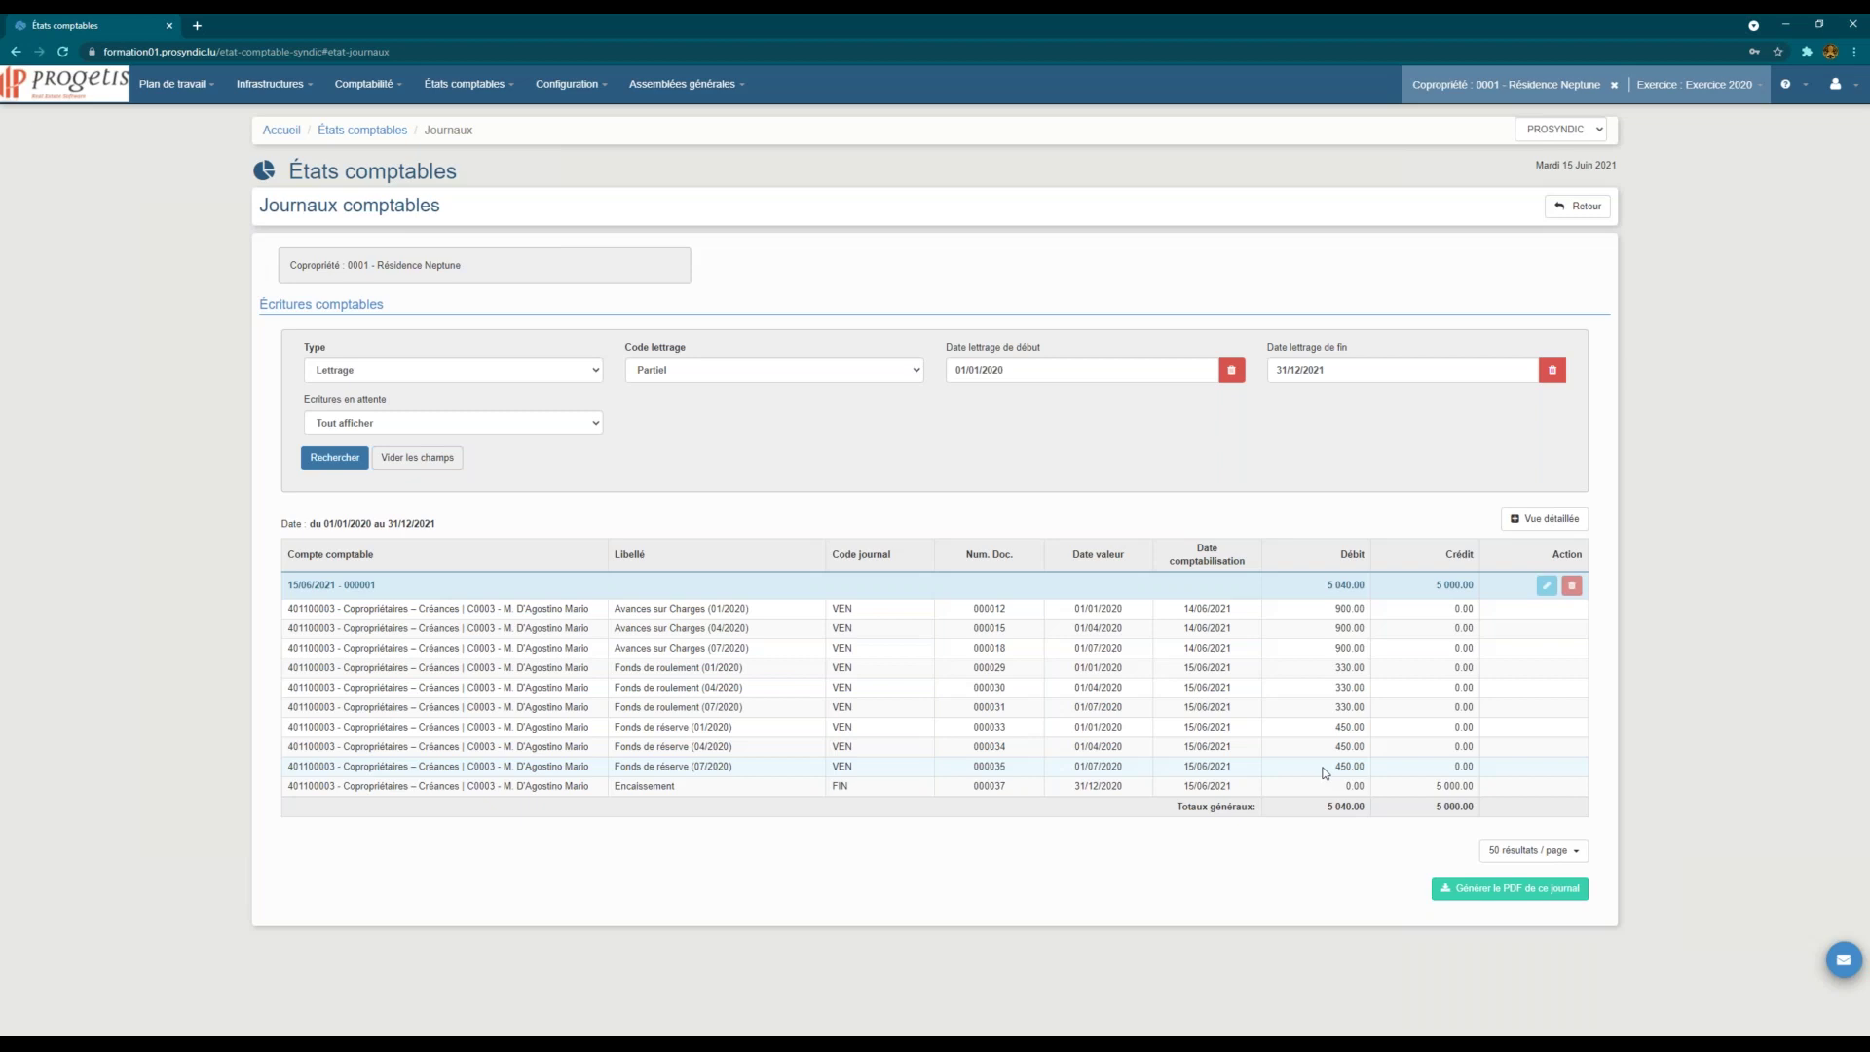
{"action": "left_click_drag", "start_coordinate": [1324, 584], "coordinate": [1393, 599]}
{"action": "left_click", "coordinate": [1383, 602]}
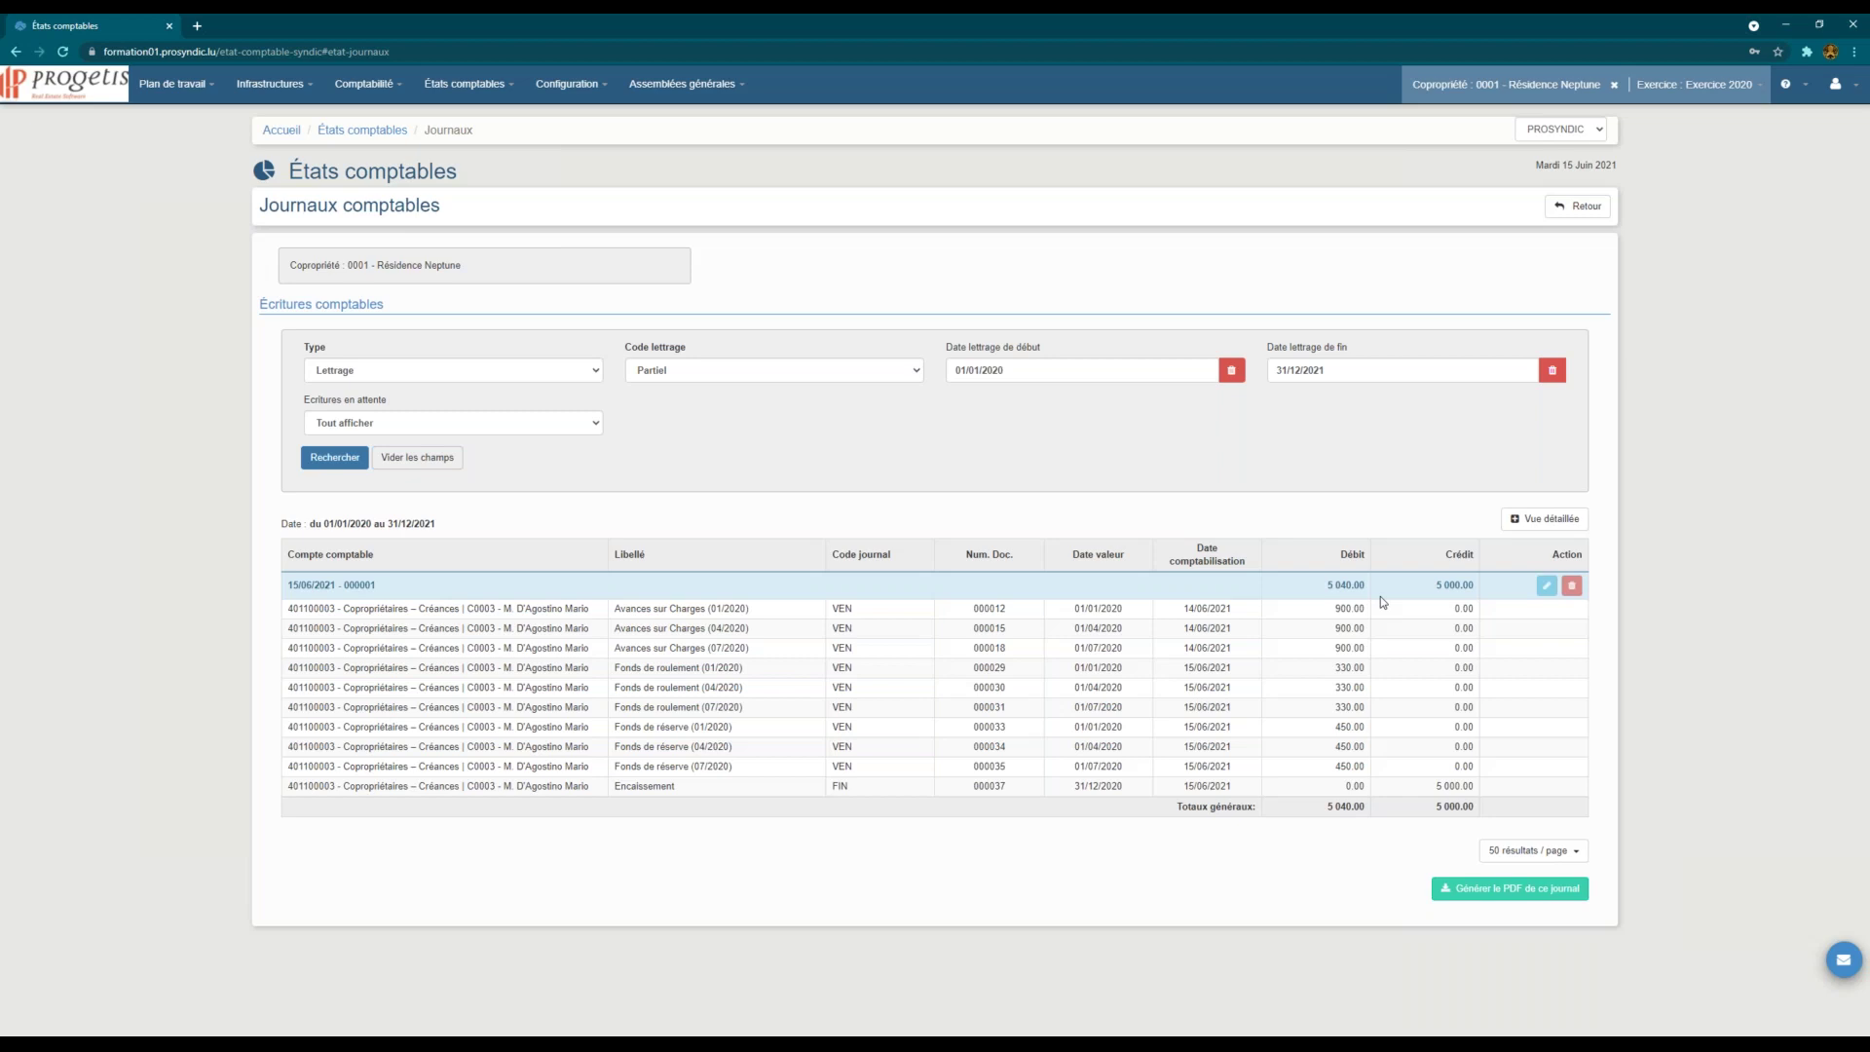
Step: Search the letterings with code Financier and check the format of the first lettering's number, F000001
{"action": "left_click", "coordinate": [827, 374]}
{"action": "left_click", "coordinate": [707, 390]}
{"action": "left_click", "coordinate": [331, 457]}
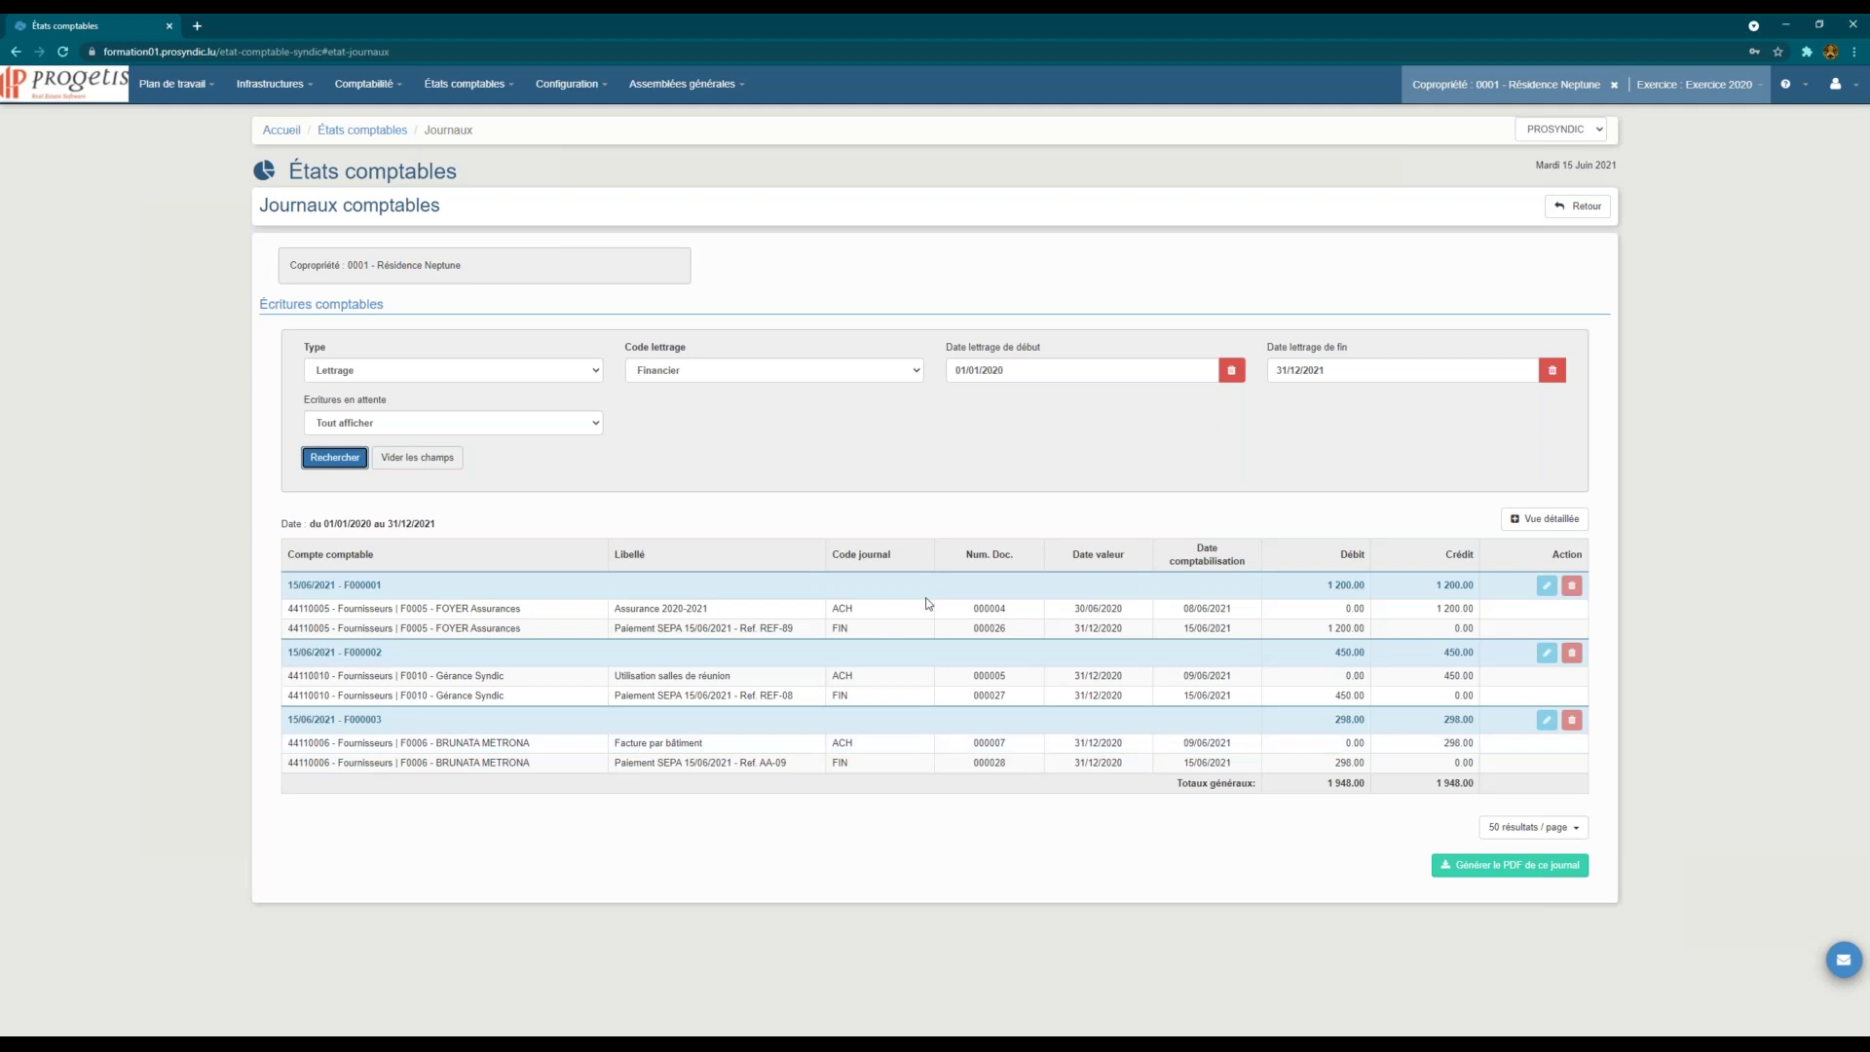
{"action": "left_click_drag", "start_coordinate": [400, 582], "coordinate": [342, 584]}
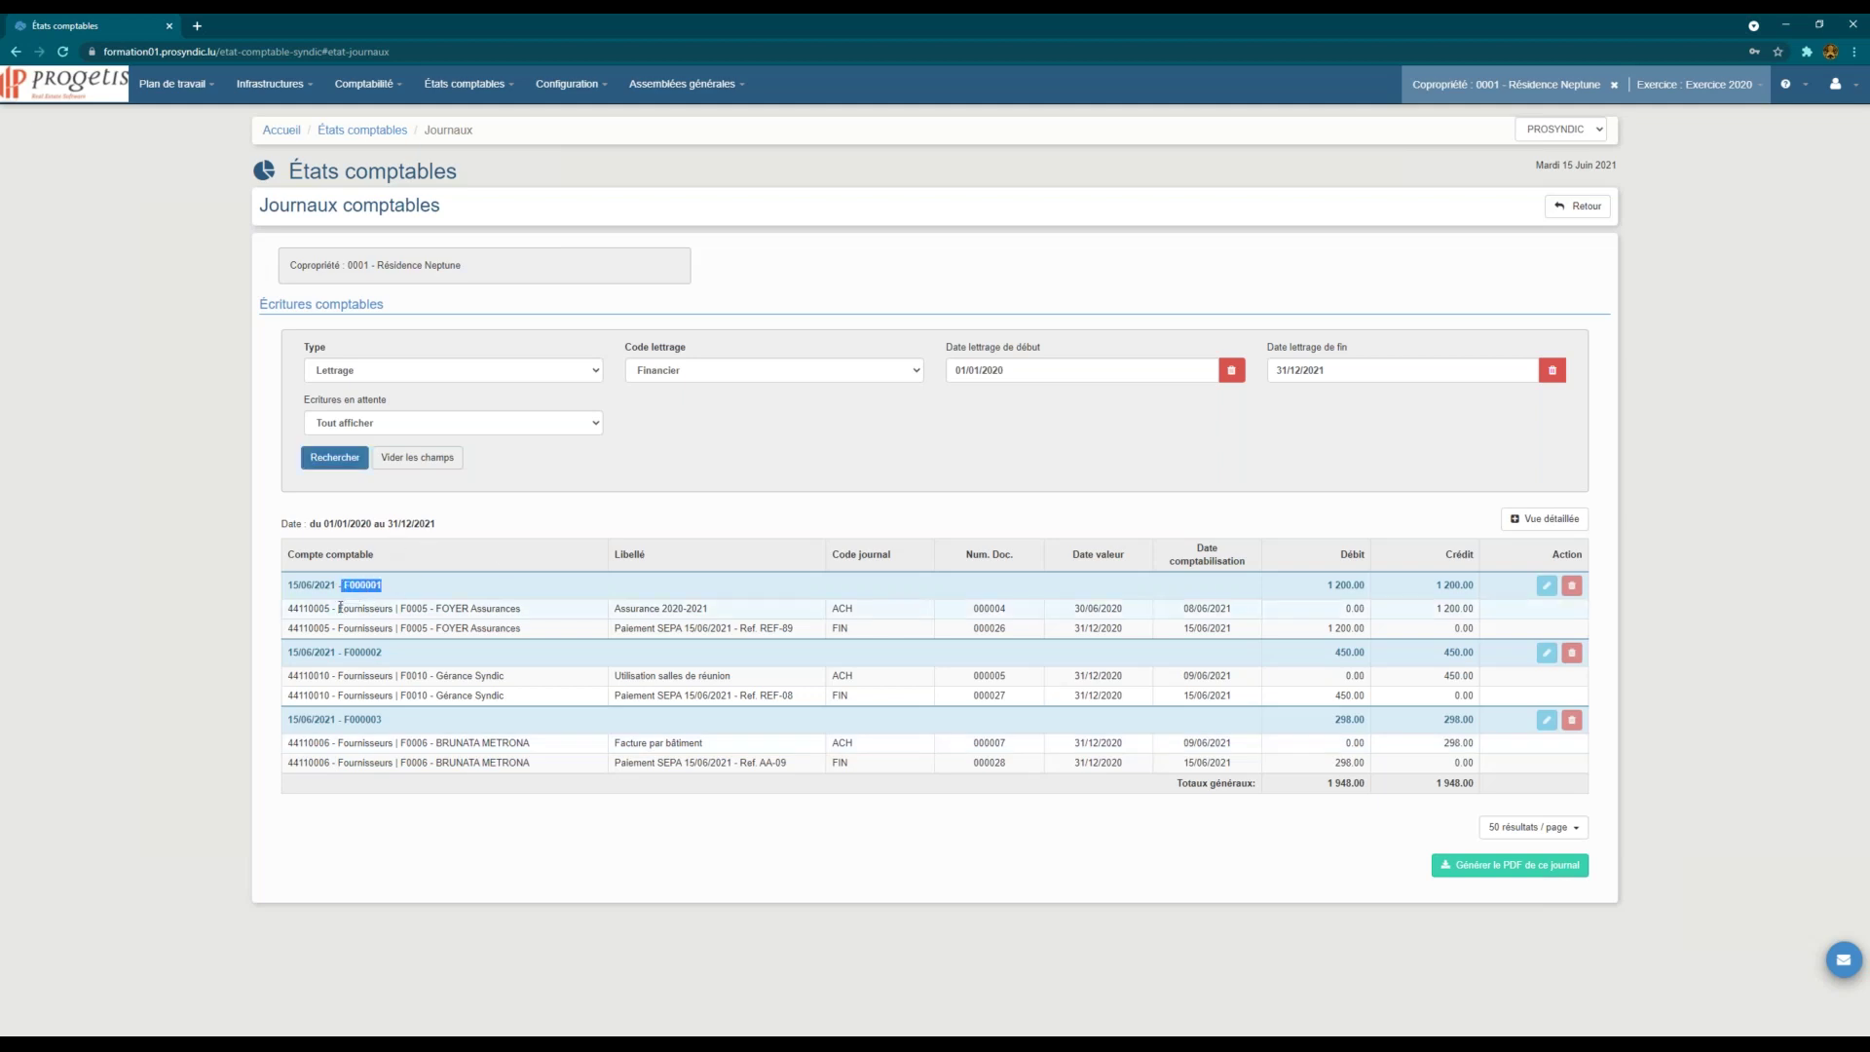
Step: Search the letterings with code Partiel and check the format of the lettering number for comparison
{"action": "left_click", "coordinate": [731, 380]}
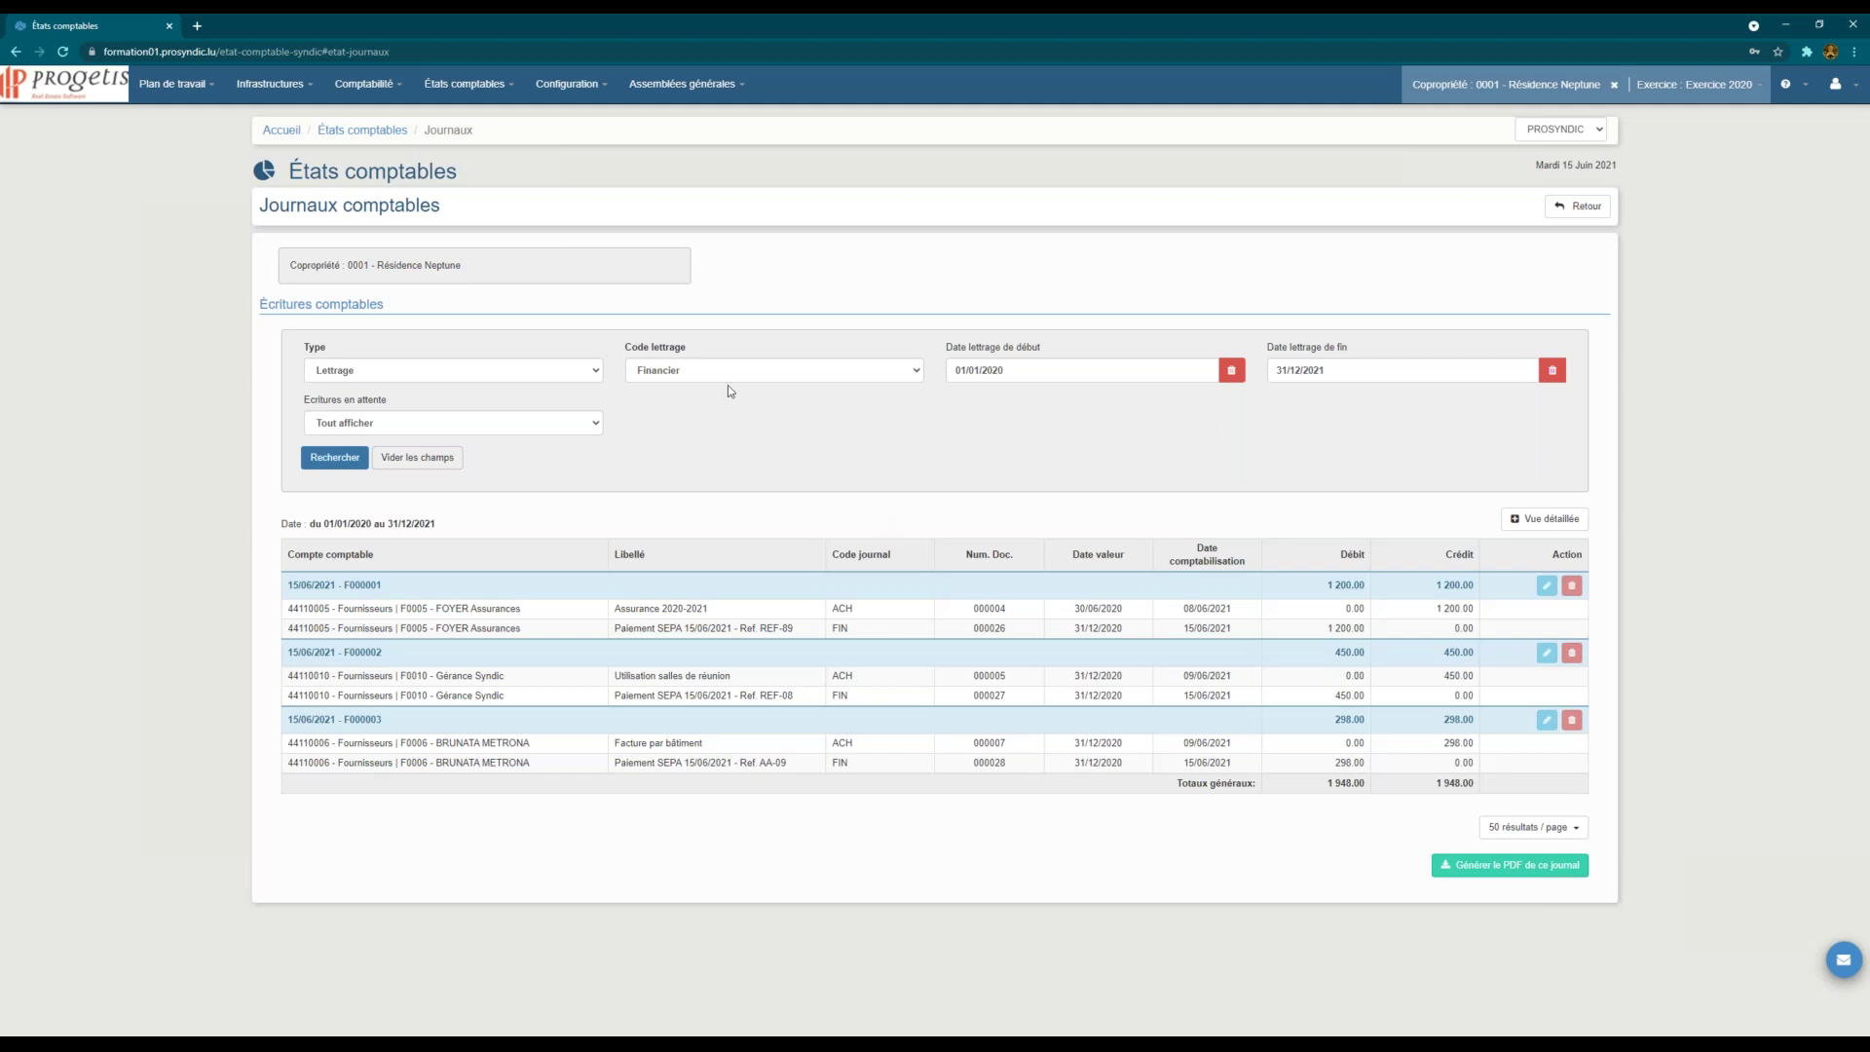
{"action": "left_click", "coordinate": [716, 401]}
{"action": "left_click", "coordinate": [335, 457]}
{"action": "left_click_drag", "start_coordinate": [398, 582], "coordinate": [343, 585]}
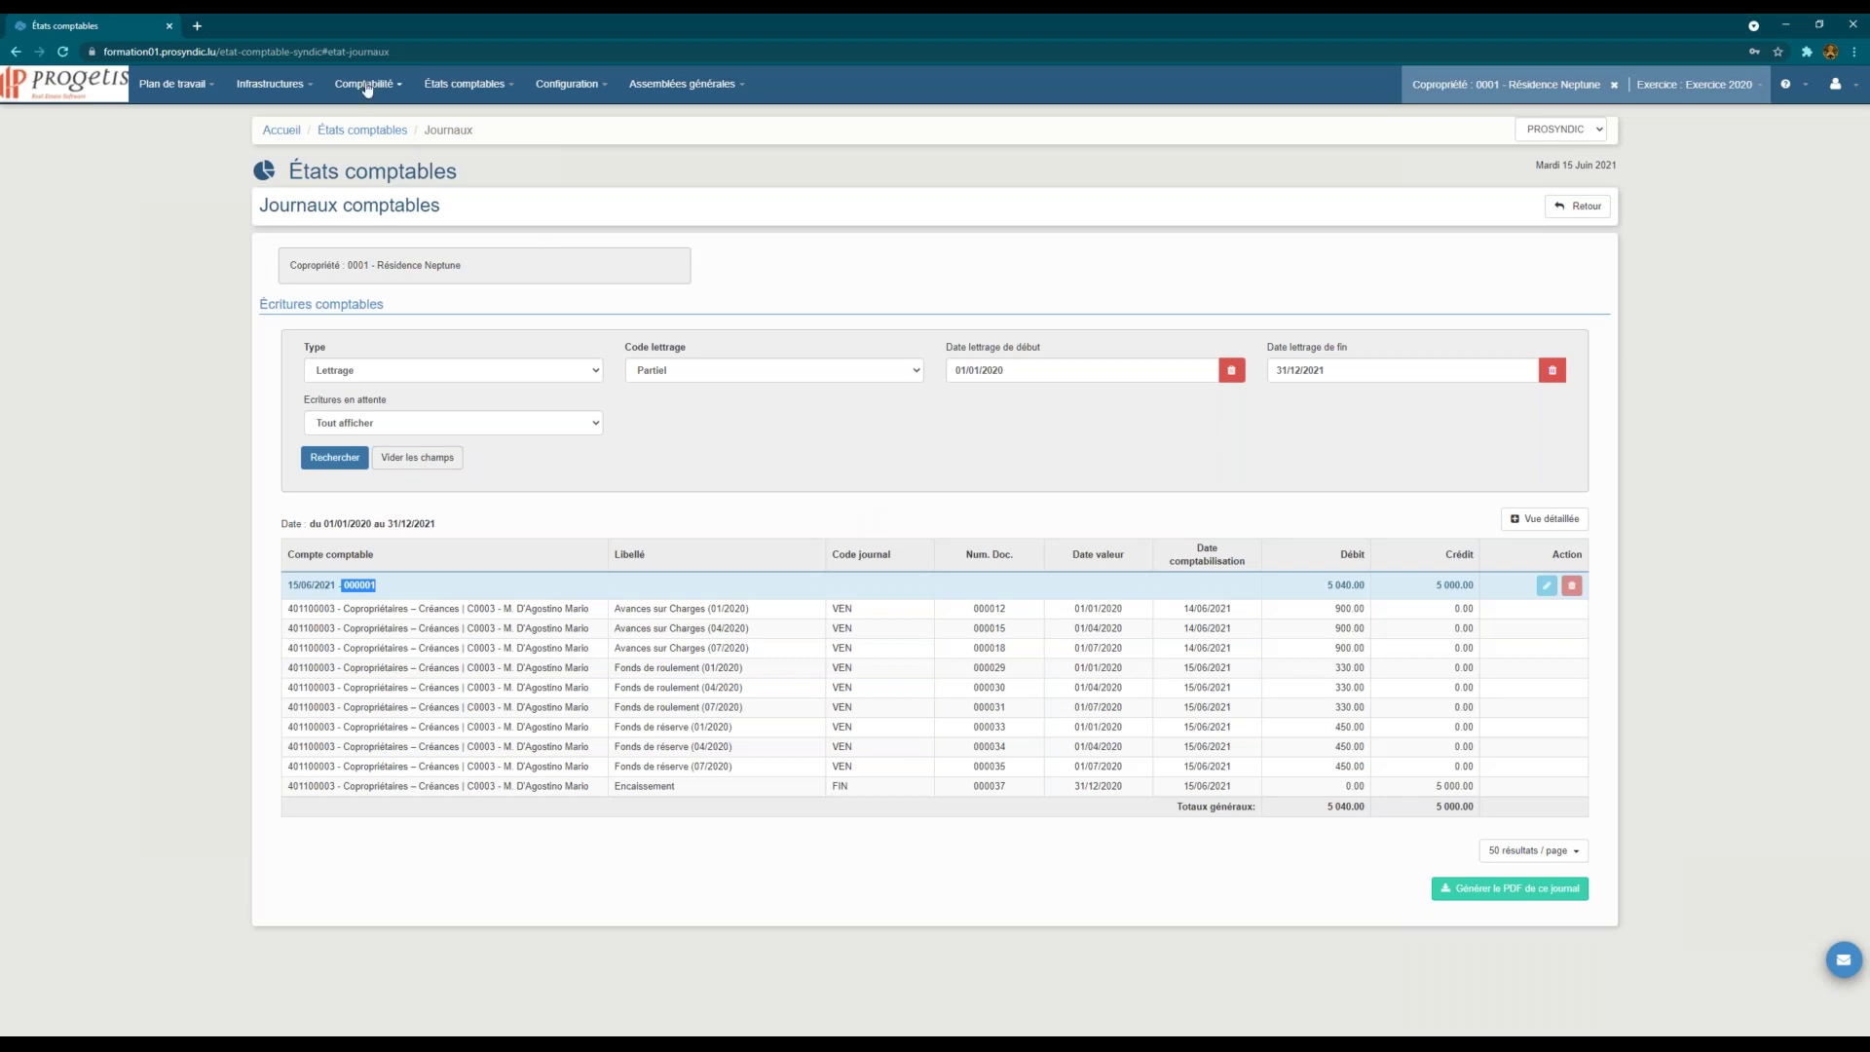
Step: Open the Balance générale and show the entries of account 4411 - Fournisseurs in detailed view
{"action": "left_click", "coordinate": [465, 100]}
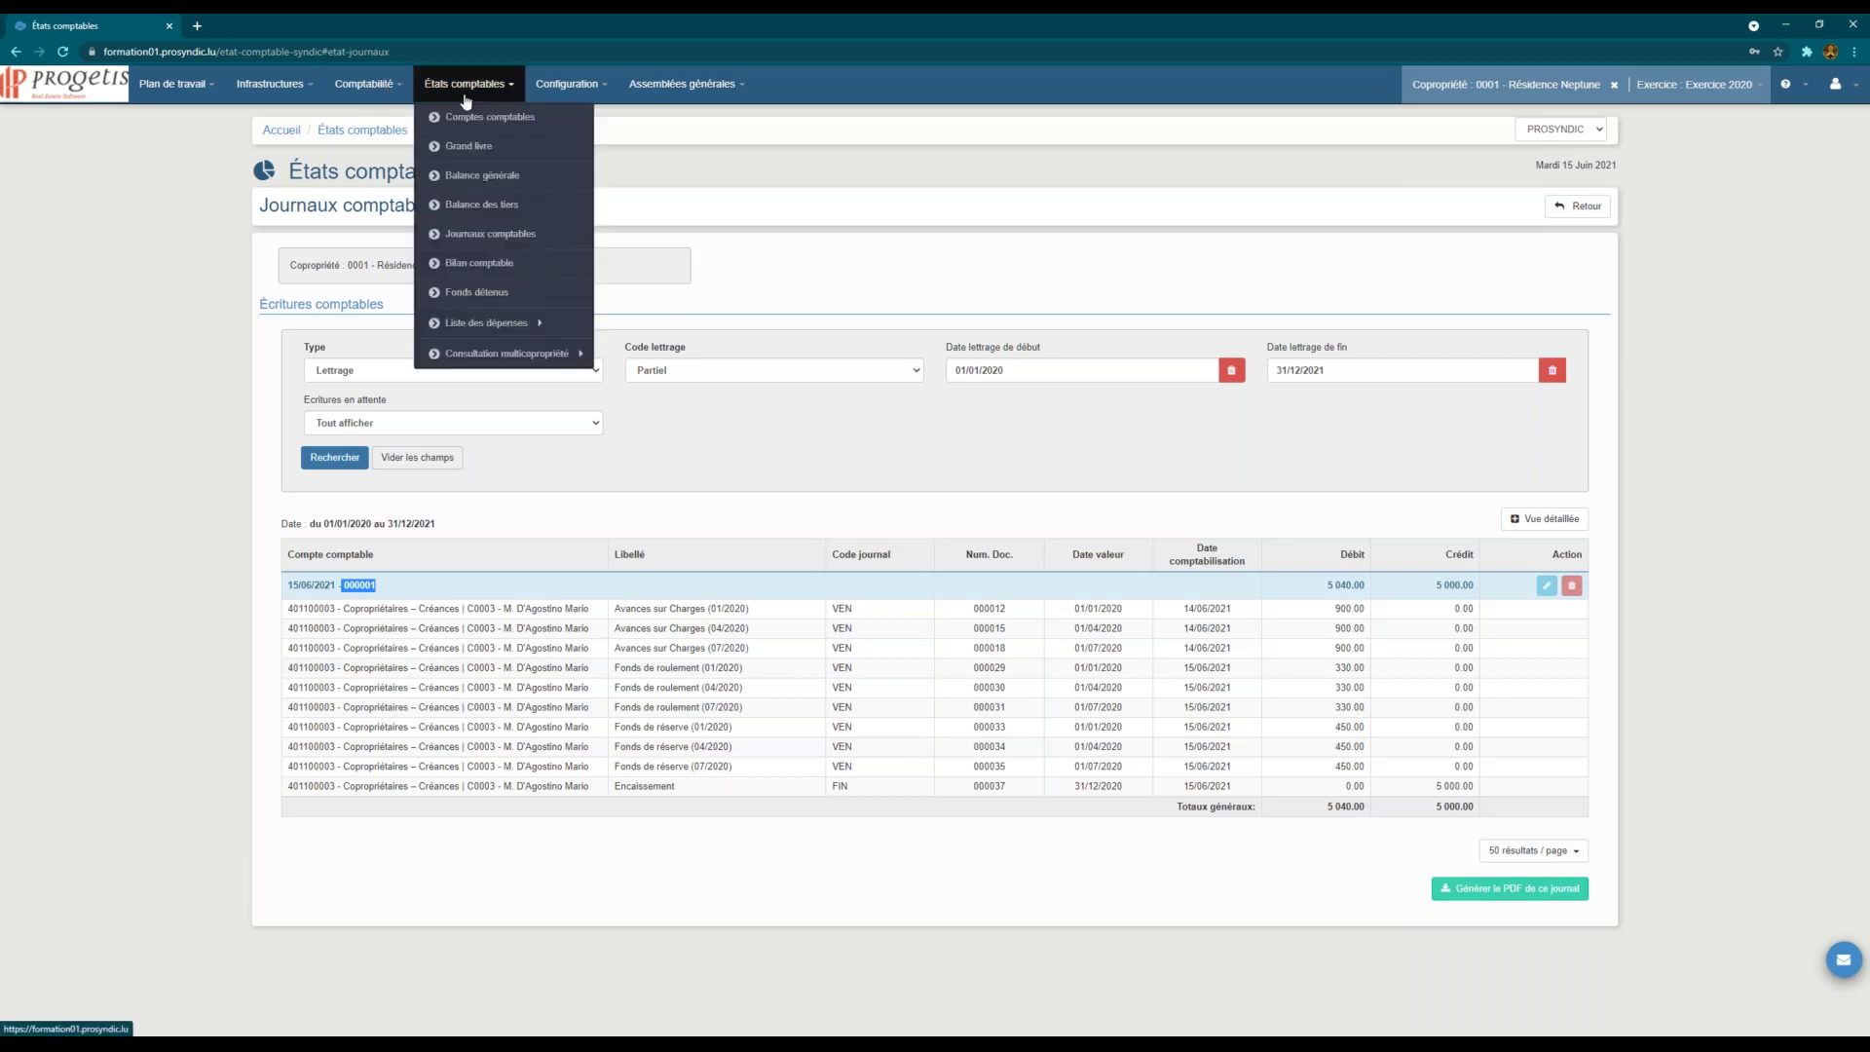
{"action": "left_click", "coordinate": [481, 181]}
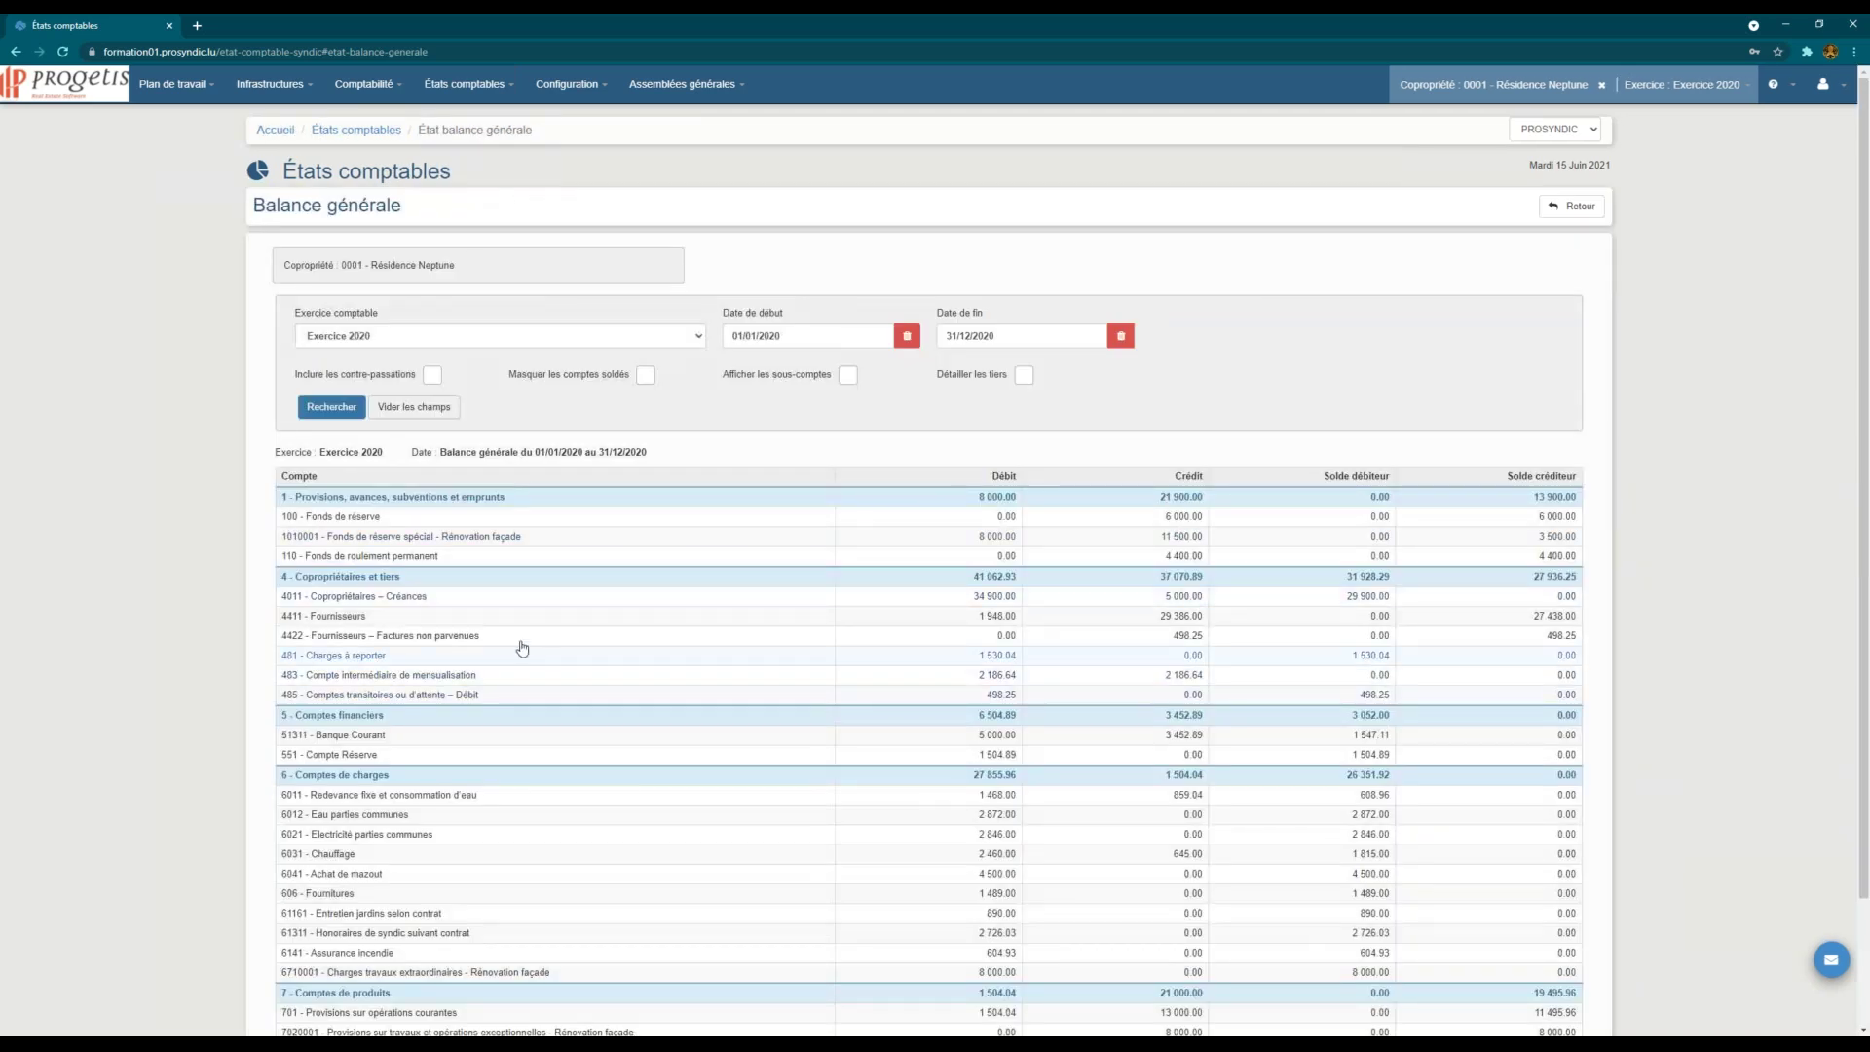
{"action": "left_click", "coordinate": [331, 616]}
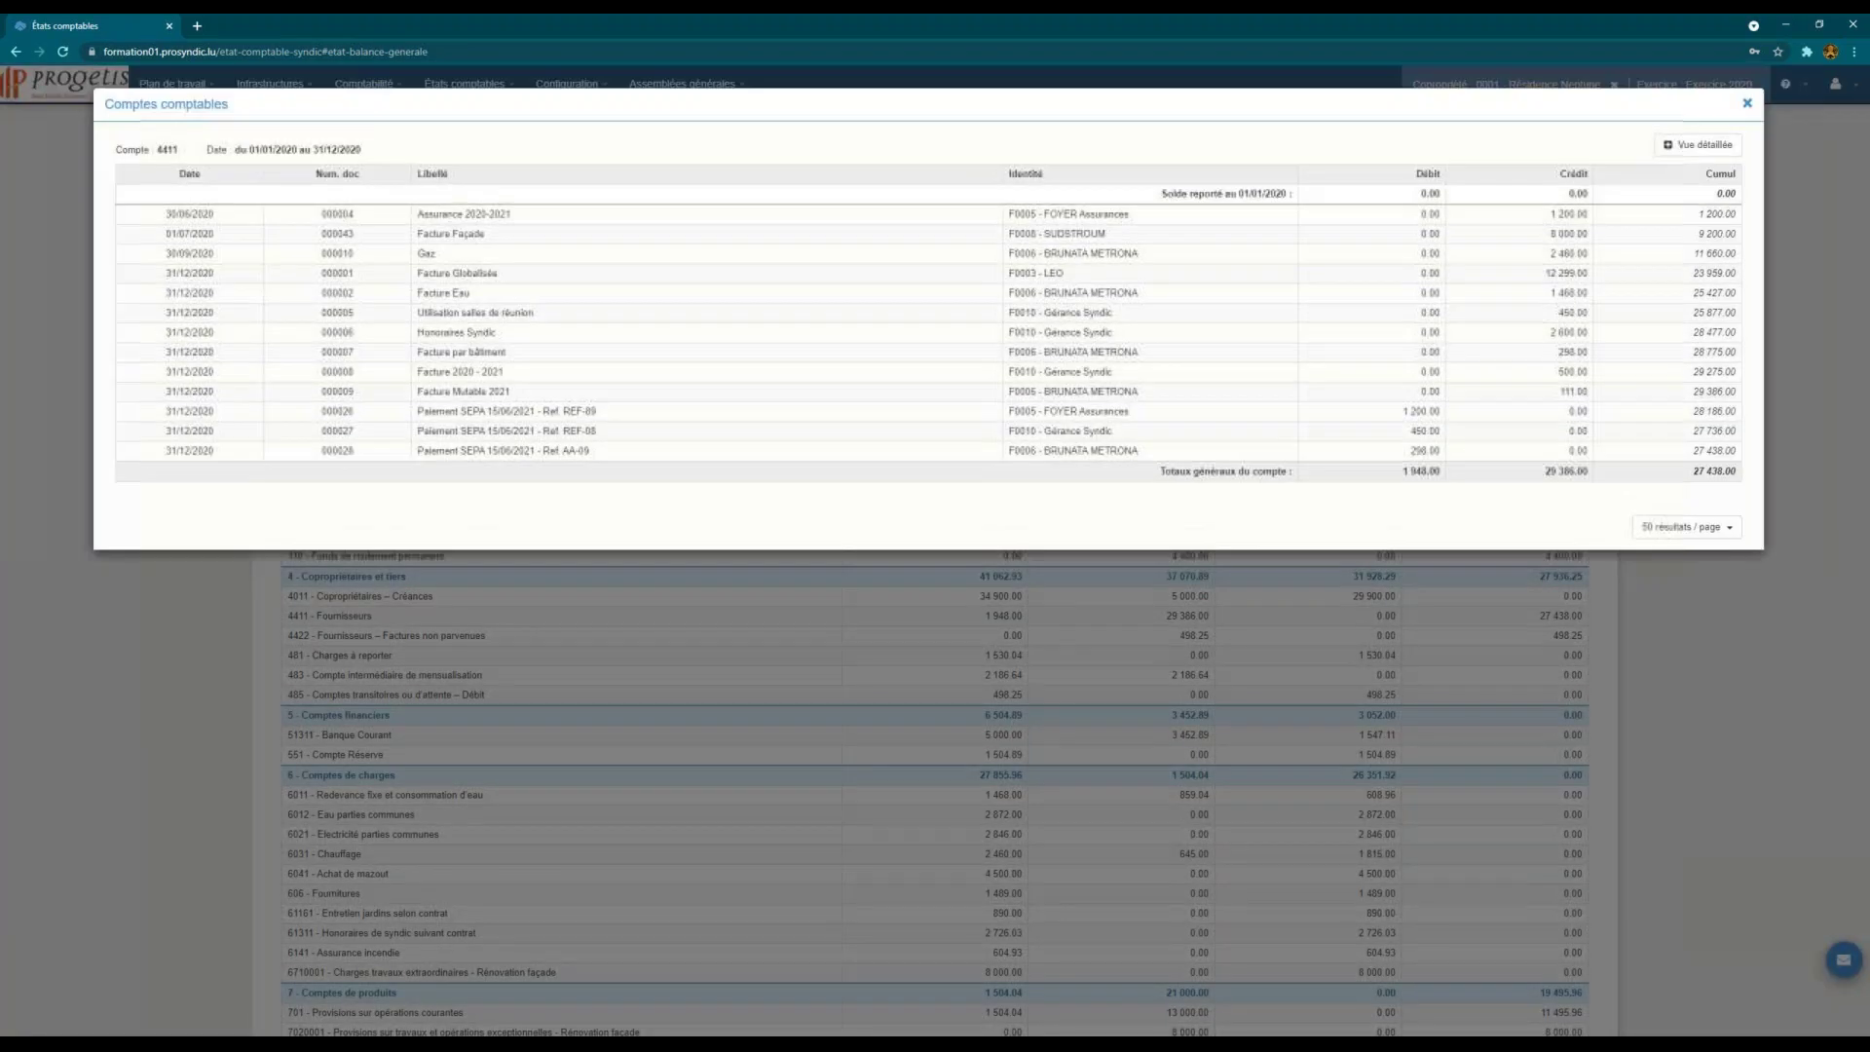
{"action": "left_click", "coordinate": [1698, 144]}
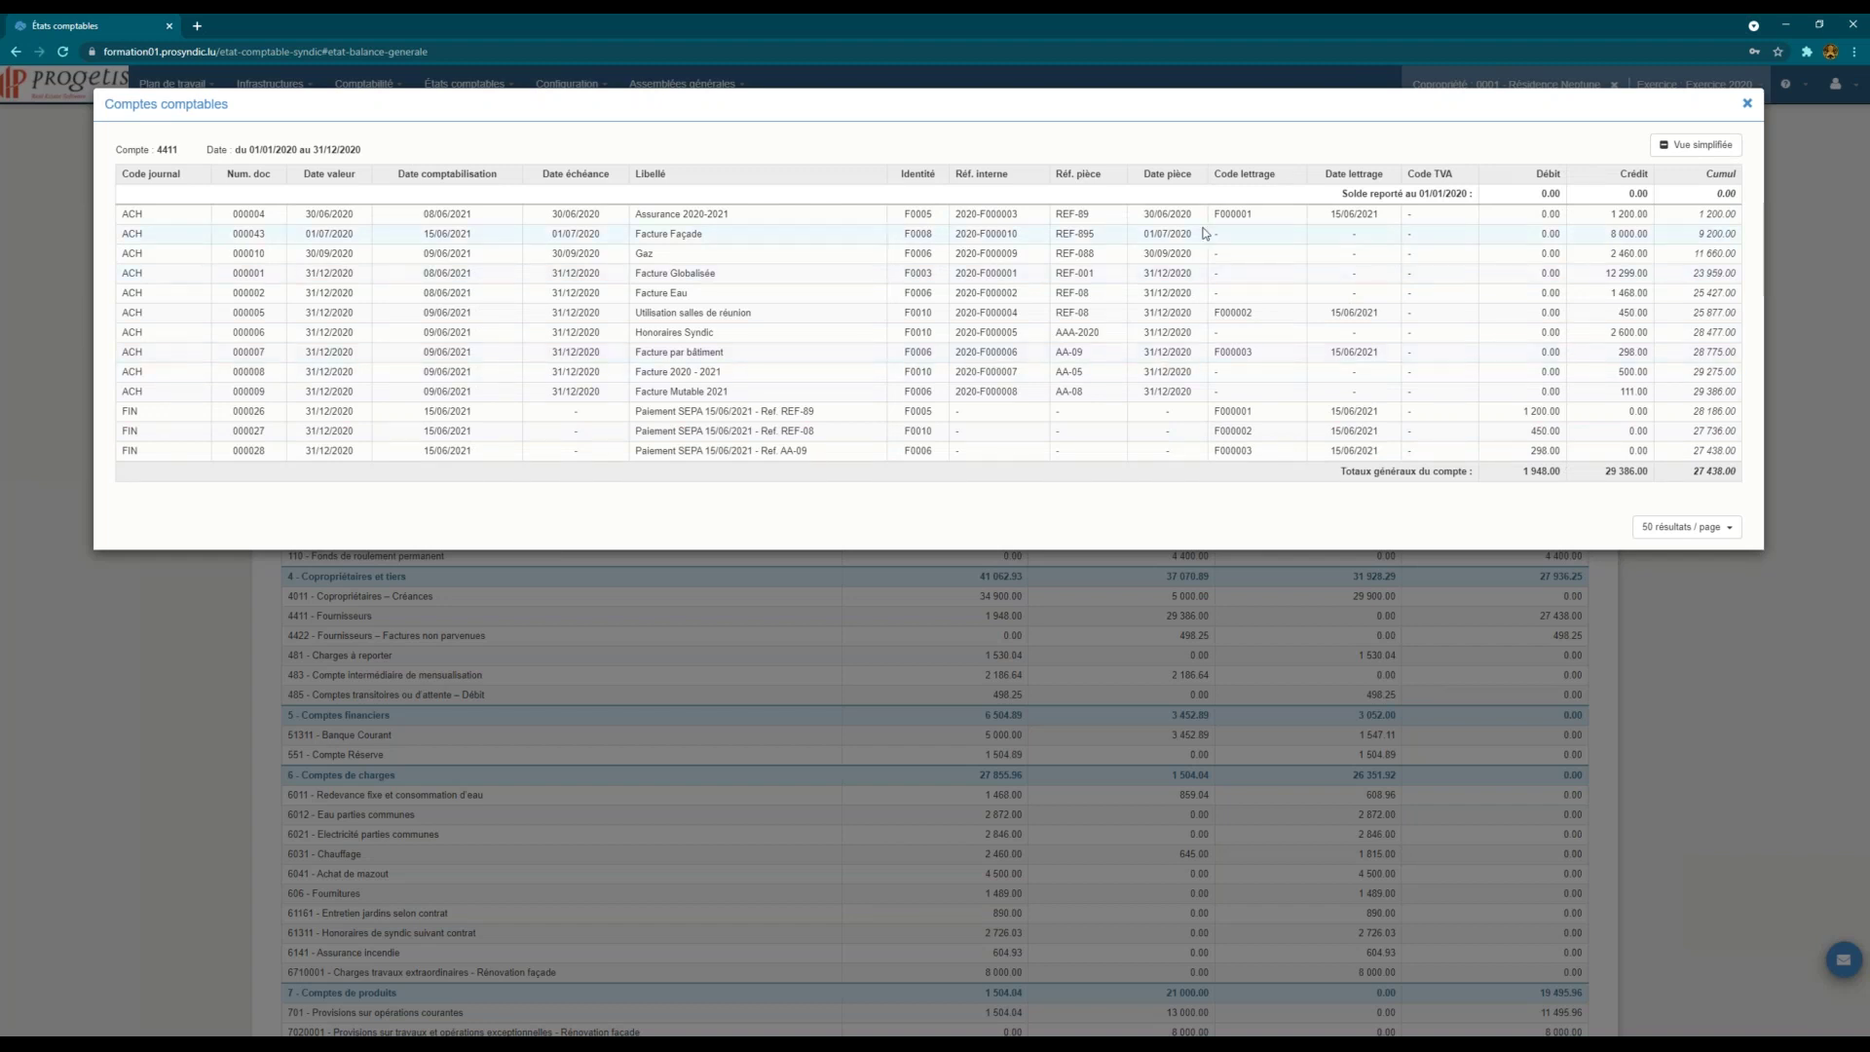
Step: Compare lettering code F000001 on the Assurance 2020-2021 invoice and its SEPA payment, and close the account details
{"action": "left_click_drag", "start_coordinate": [1265, 213], "coordinate": [639, 214]}
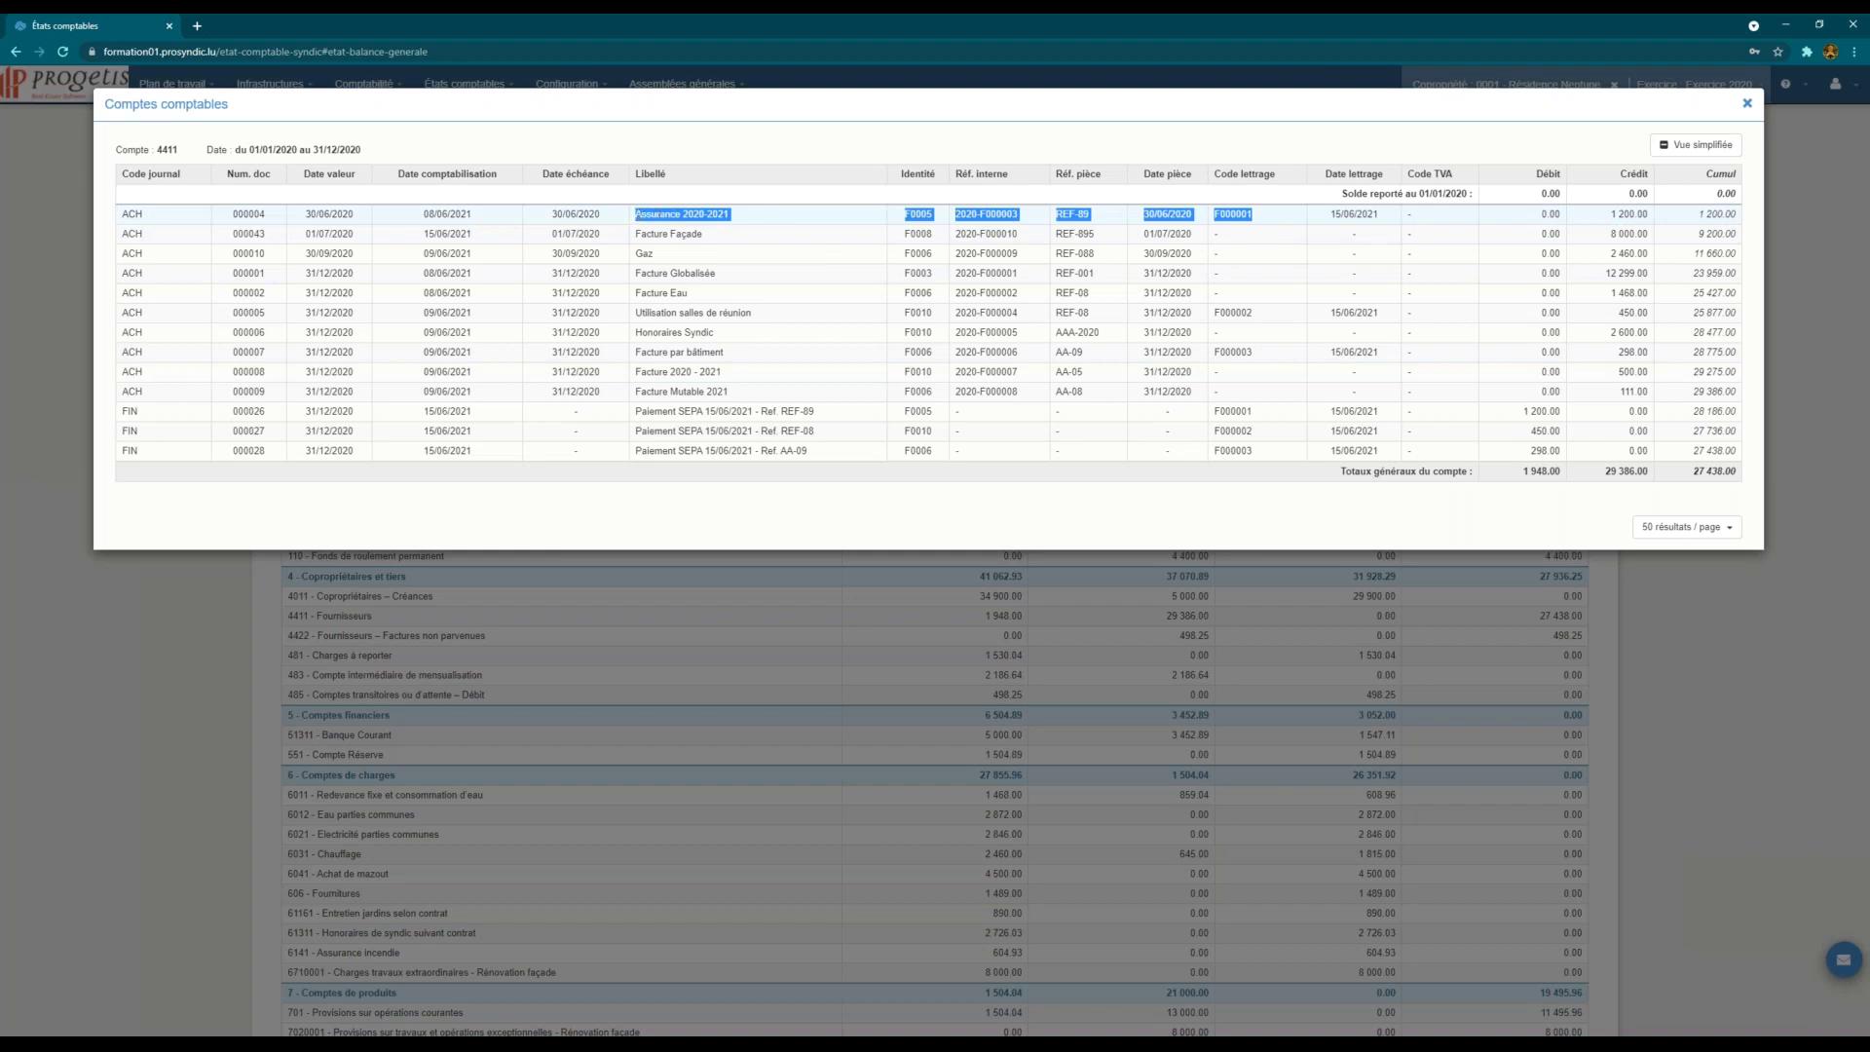
{"action": "left_click_drag", "start_coordinate": [1258, 412], "coordinate": [1202, 417]}
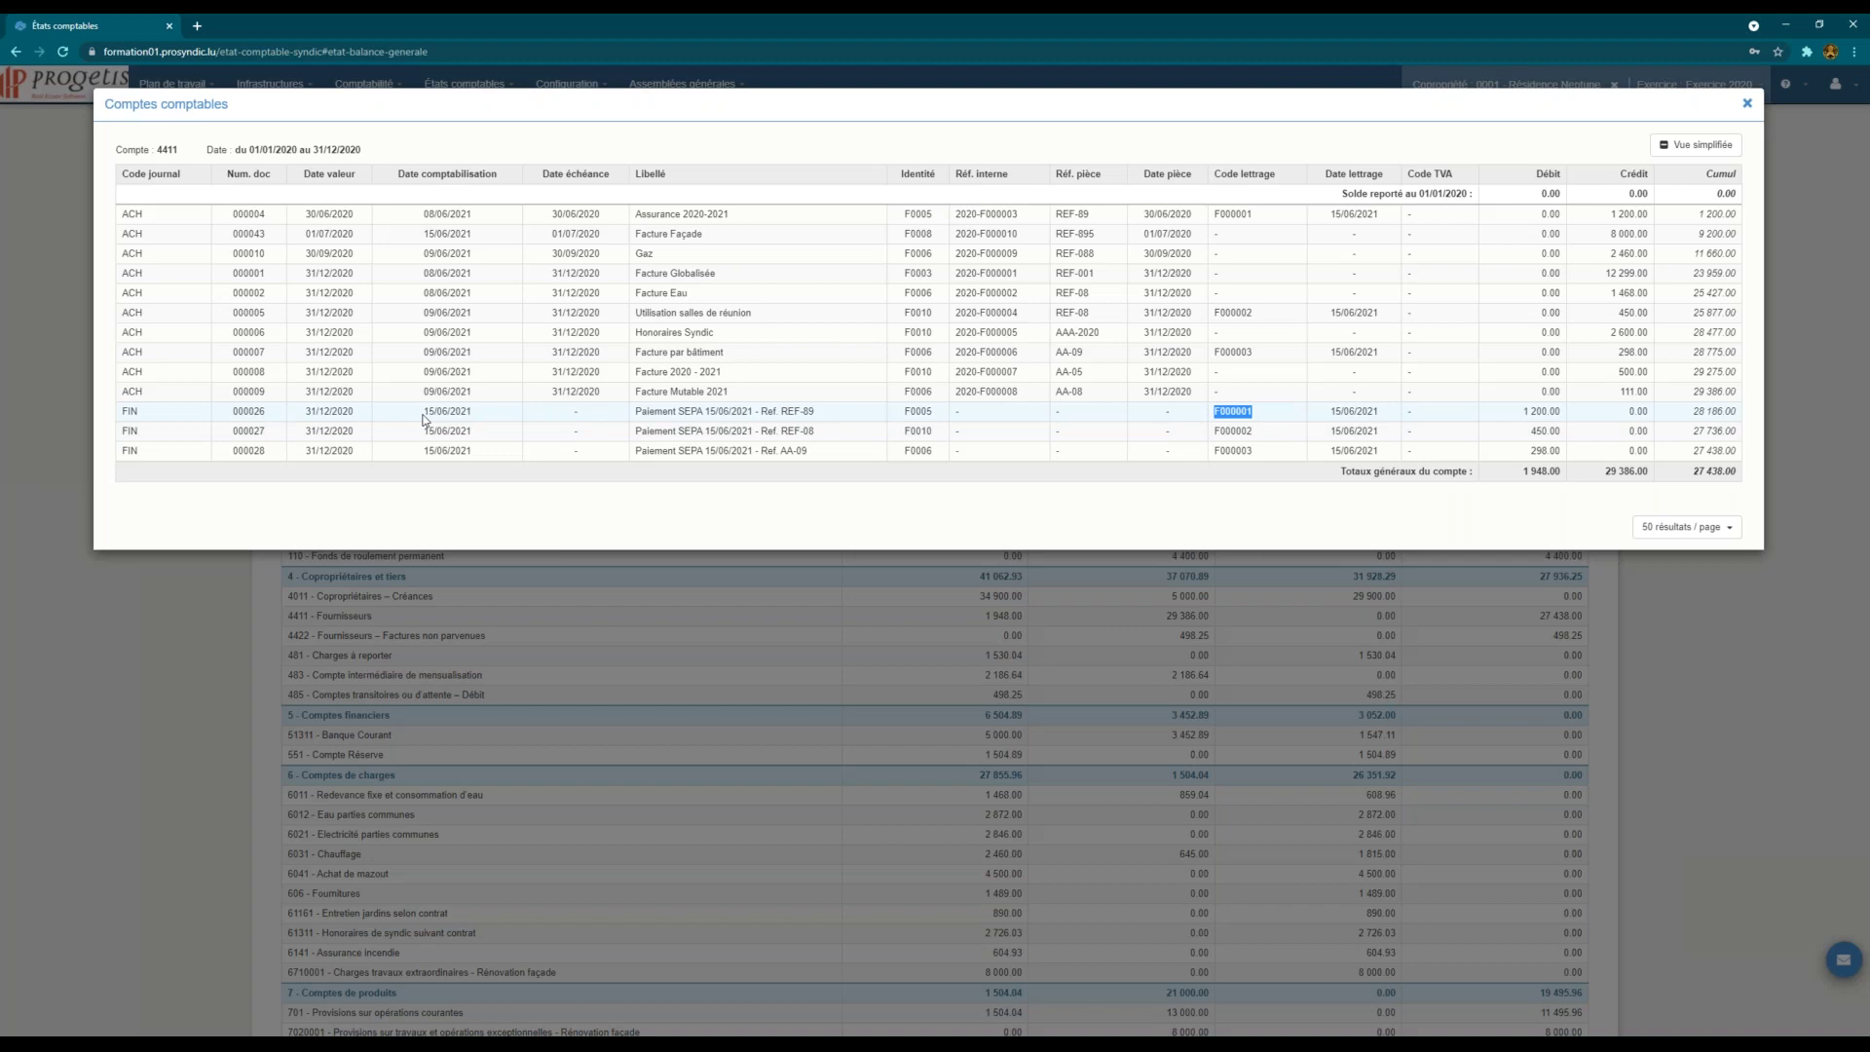
{"action": "left_click", "coordinate": [1069, 514]}
{"action": "left_click", "coordinate": [1746, 105]}
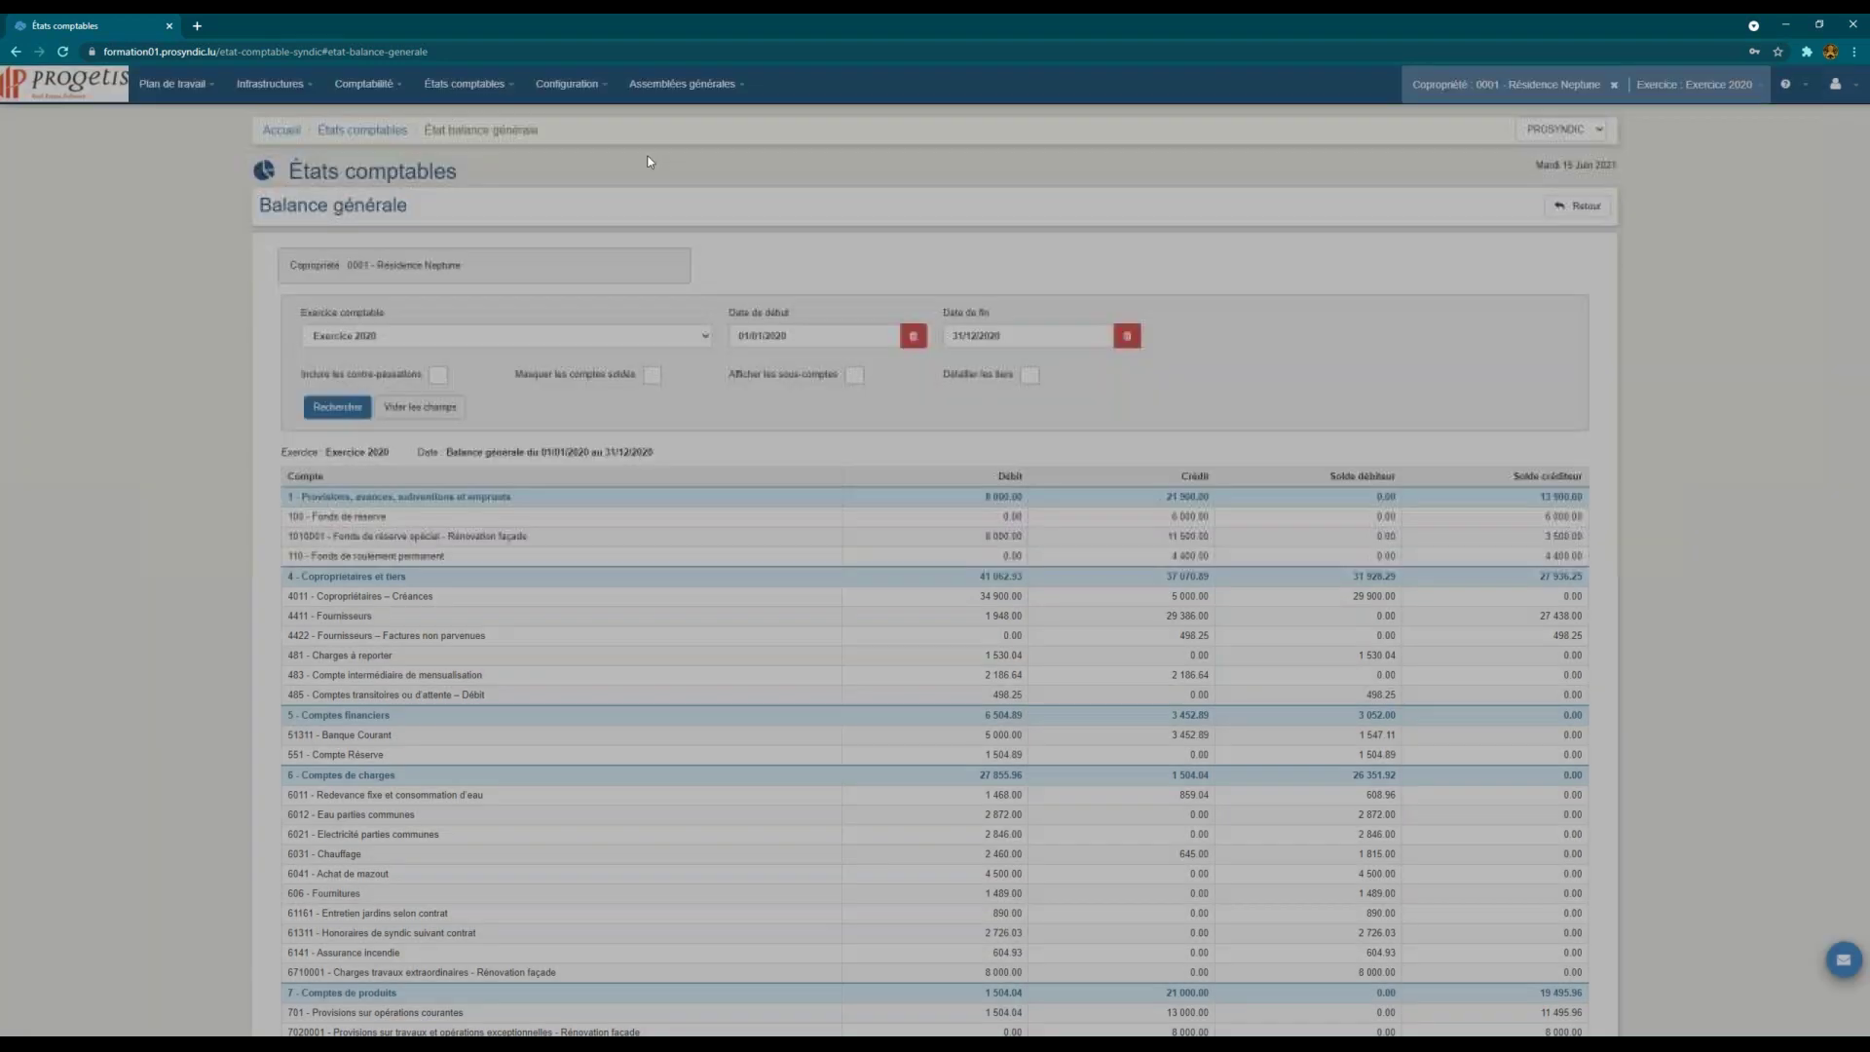
Step: Open the Journaux comptables, search the entries with journal code FIN - Banque and review the list
{"action": "left_click", "coordinate": [571, 84]}
{"action": "left_click", "coordinate": [472, 88]}
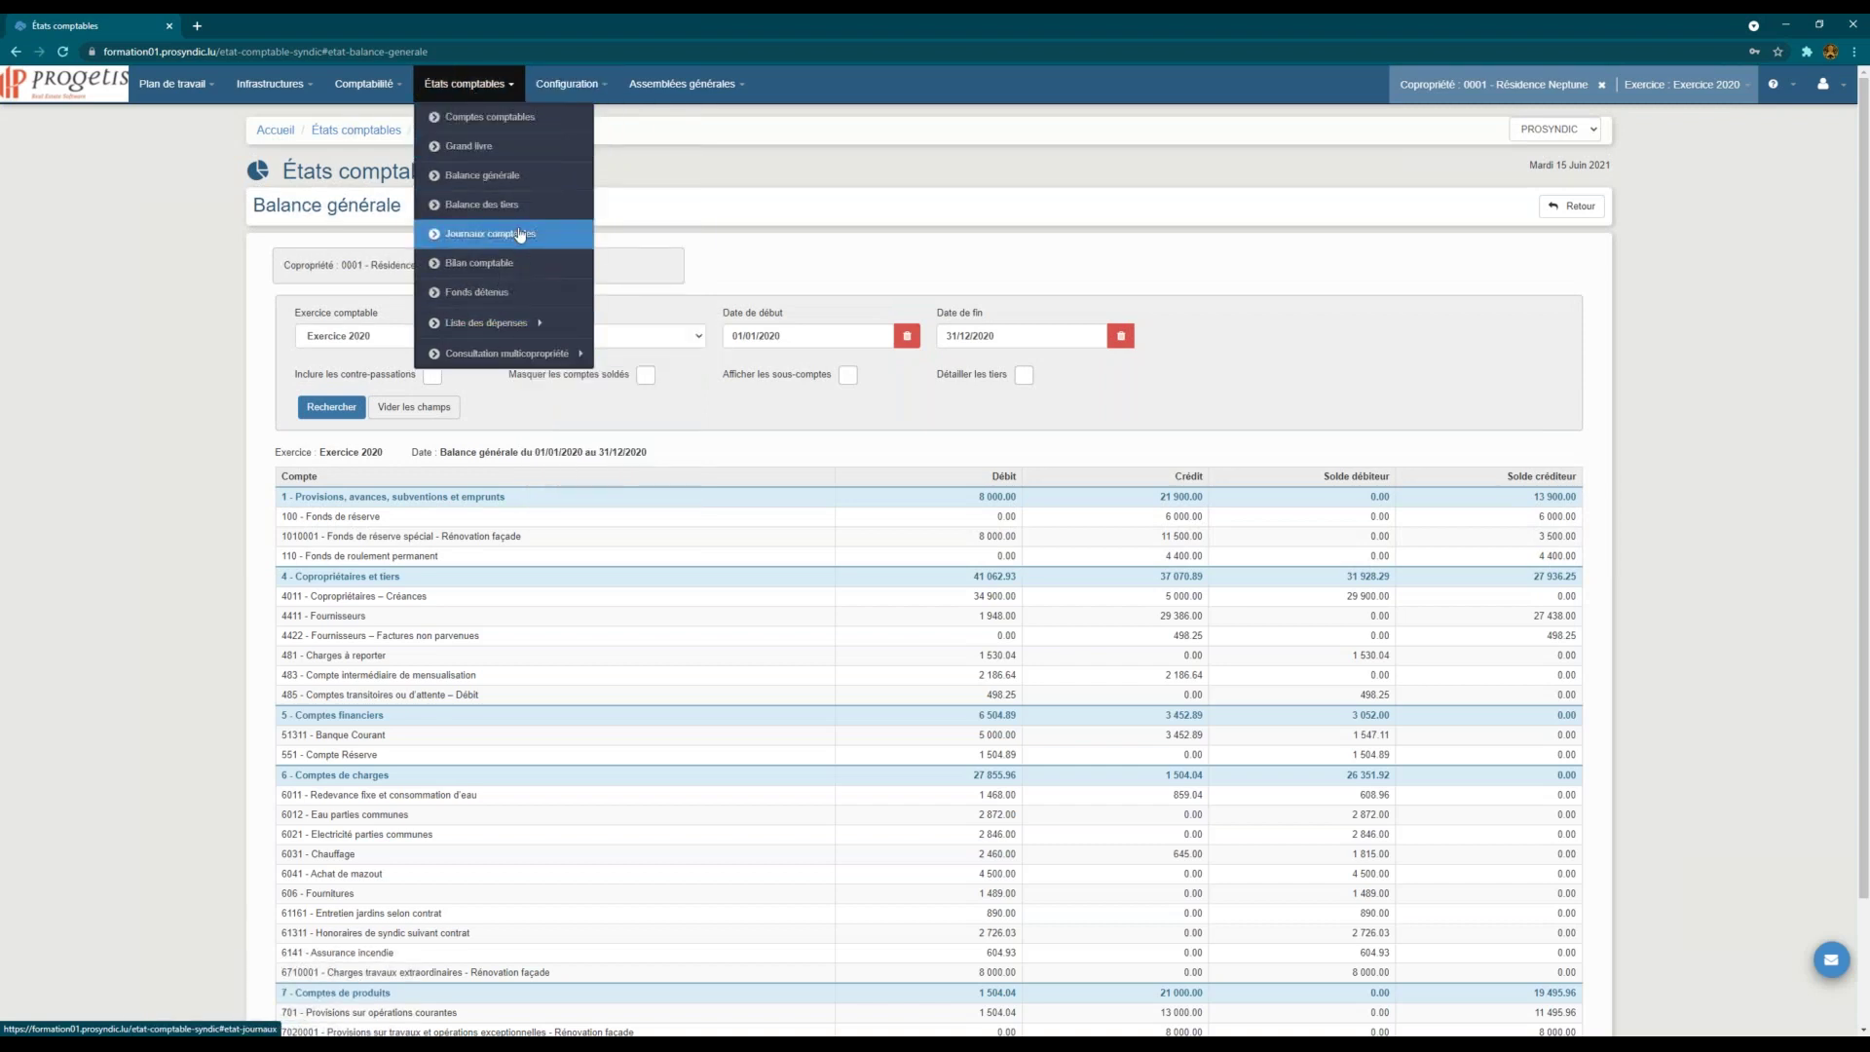
{"action": "left_click", "coordinate": [520, 235]}
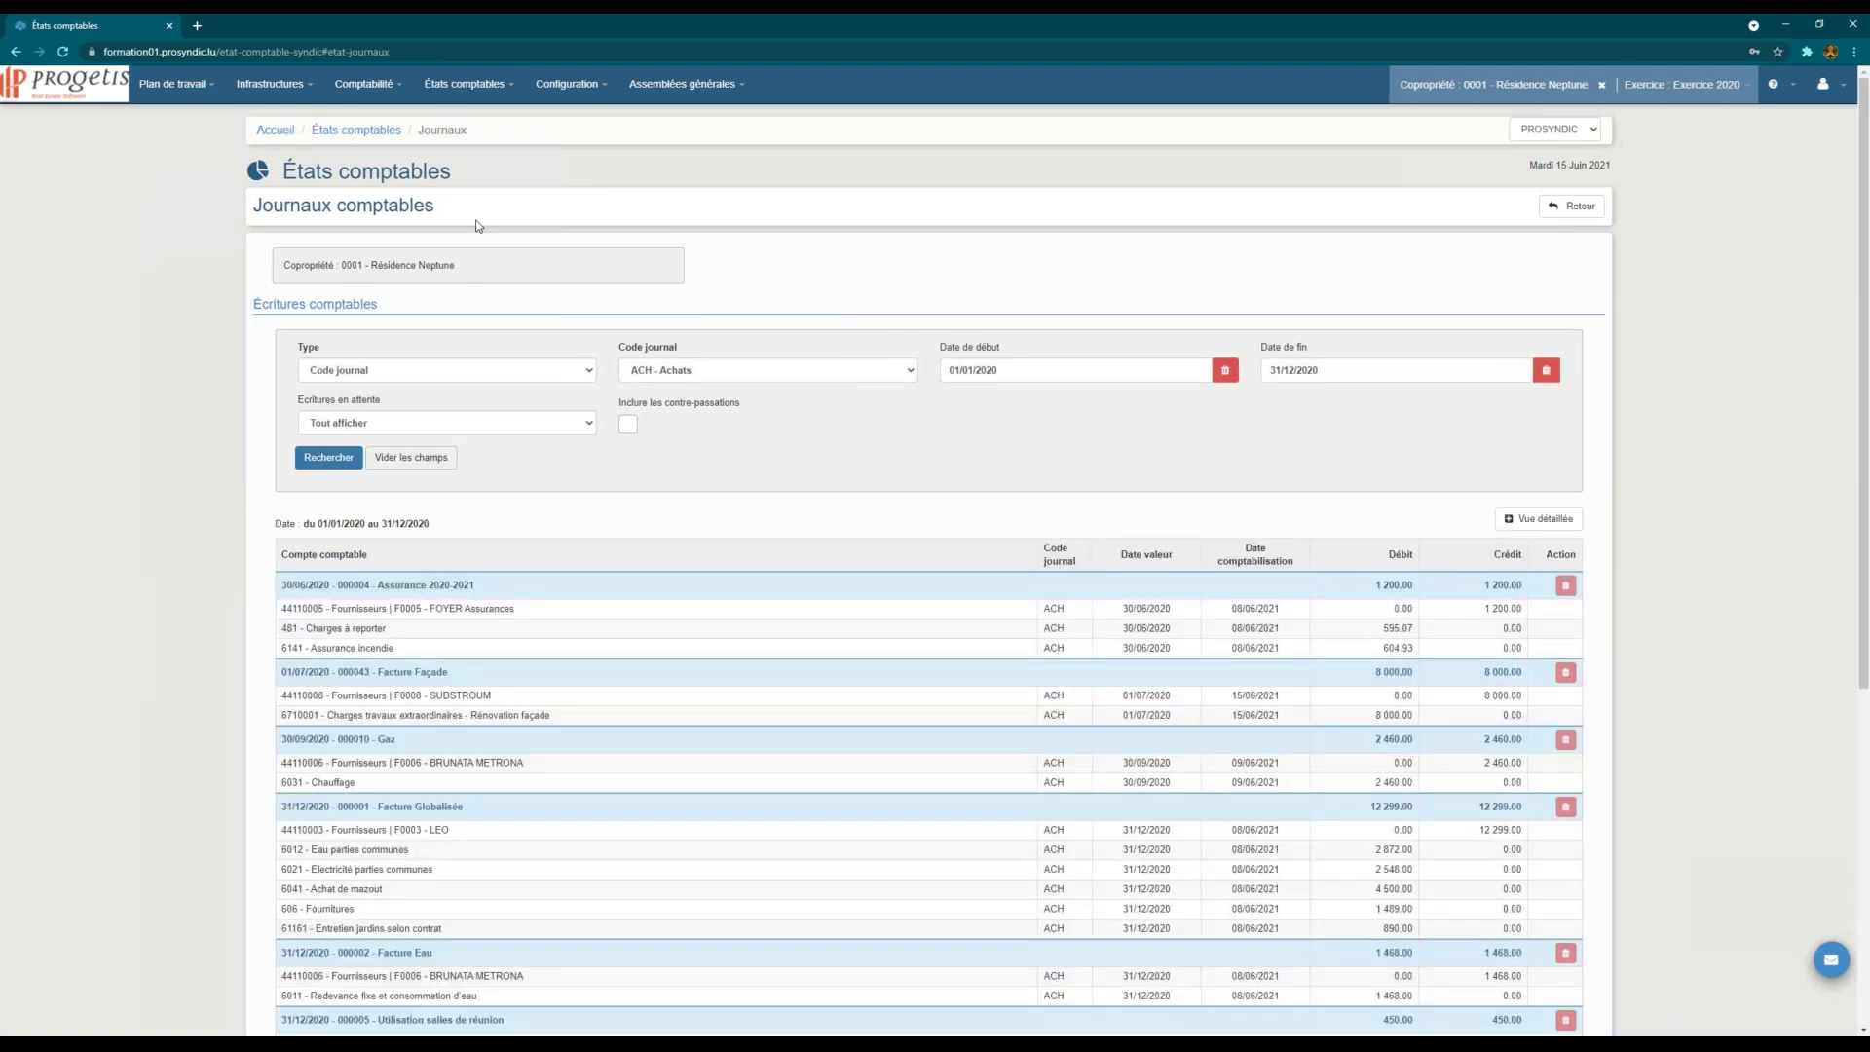
{"action": "left_click", "coordinate": [703, 370]}
{"action": "left_click", "coordinate": [719, 418]}
{"action": "left_click", "coordinate": [695, 370]}
{"action": "left_click", "coordinate": [674, 426]}
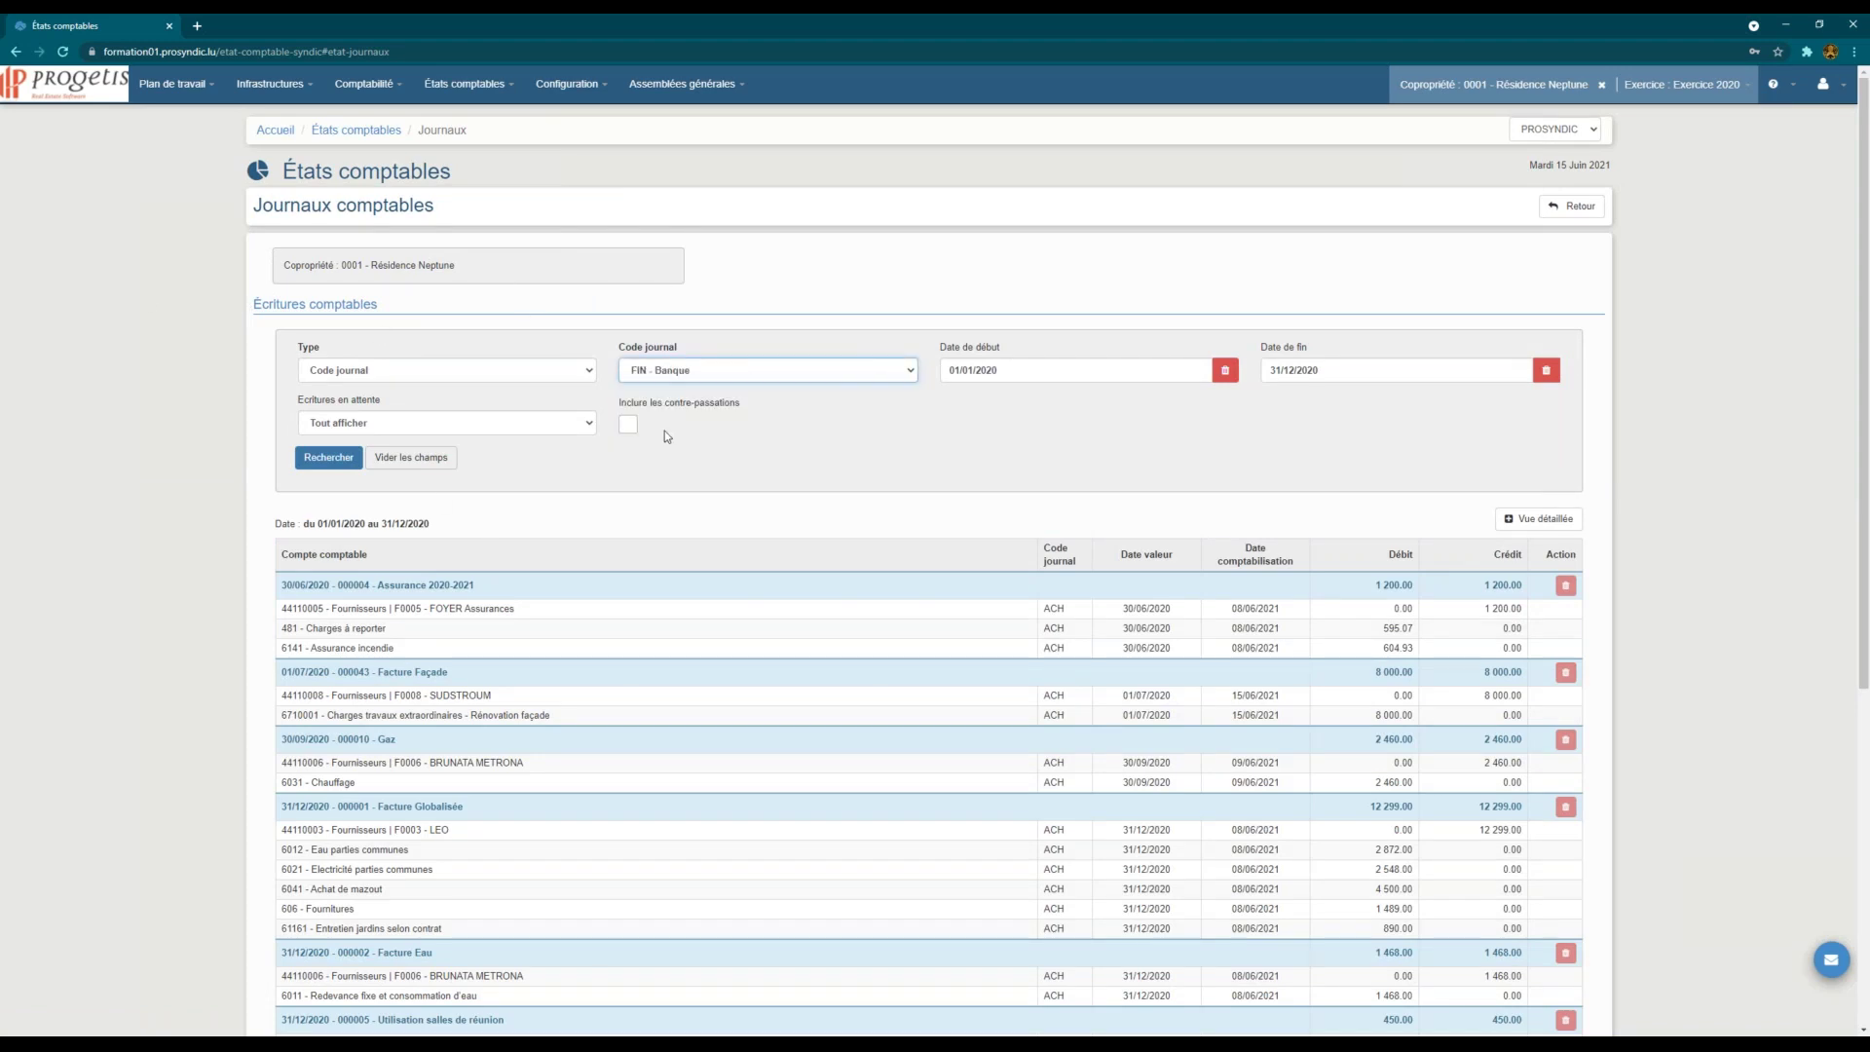
{"action": "left_click", "coordinate": [322, 458]}
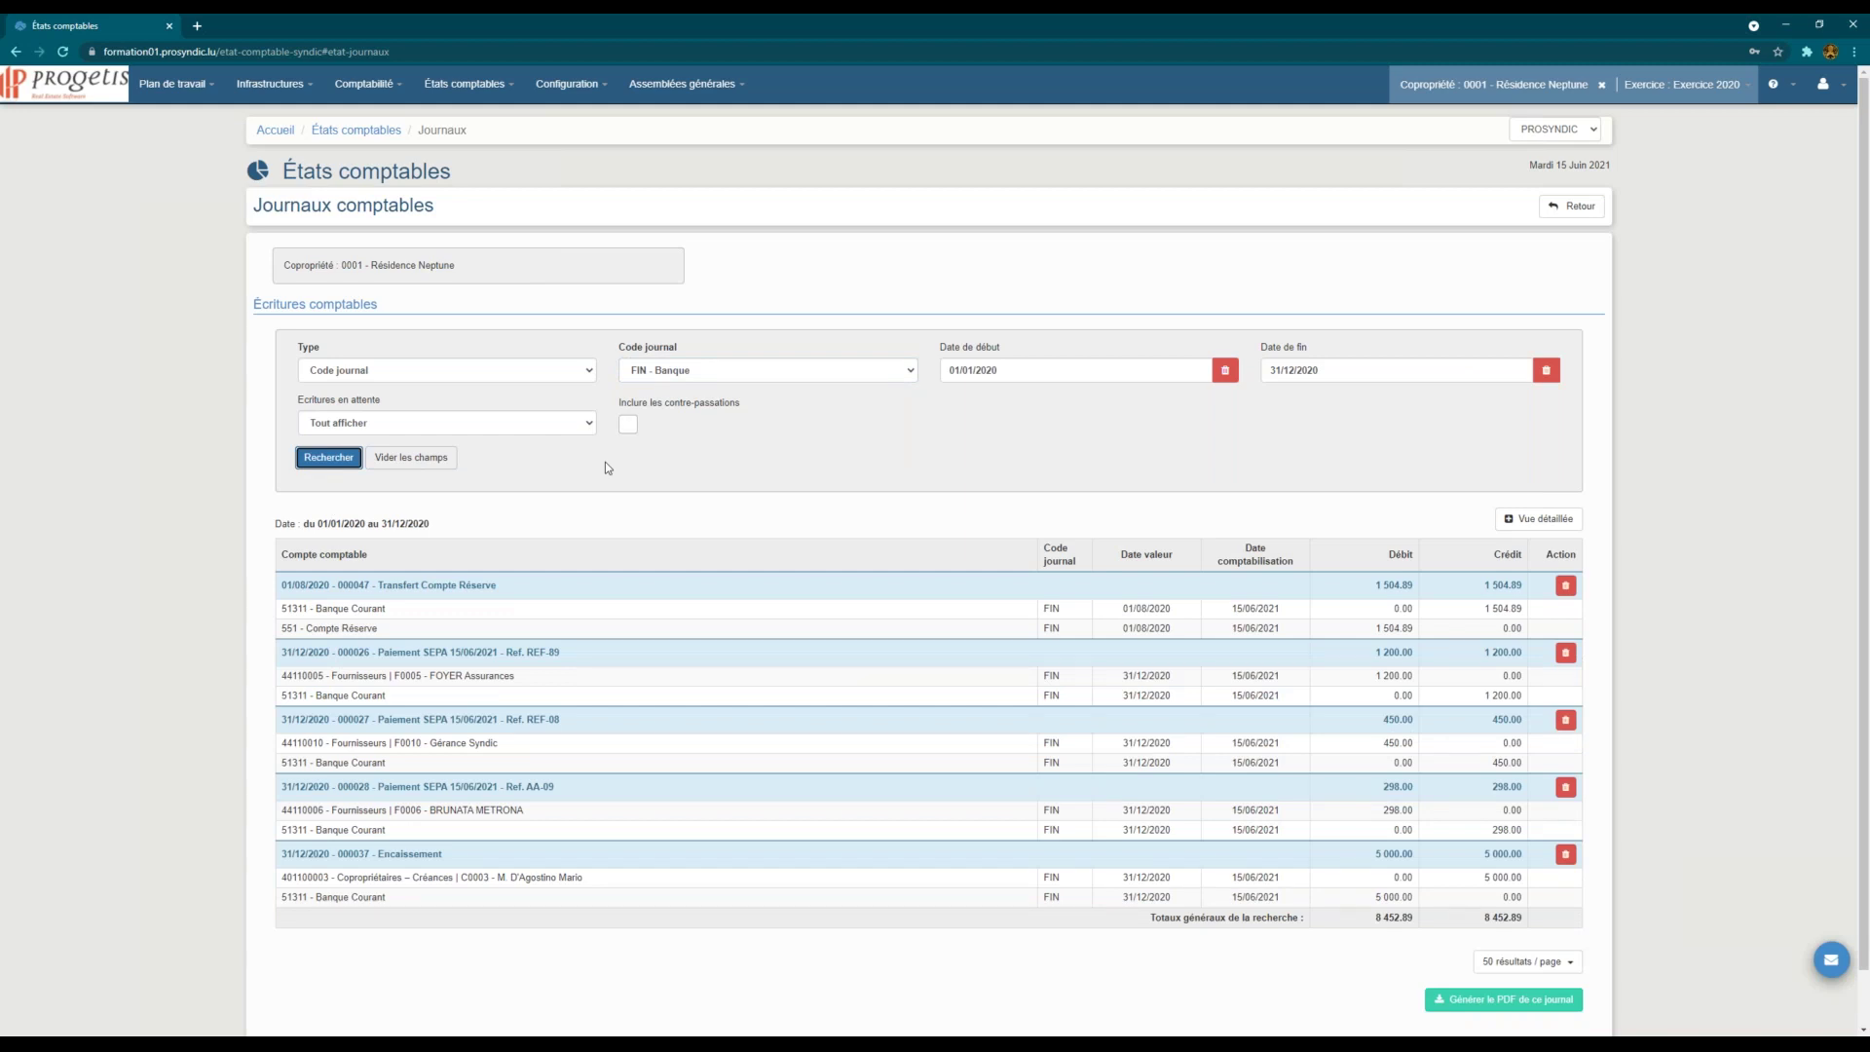
{"action": "scroll", "coordinate": [1137, 573], "scroll_direction": "down", "scroll_amount": 1}
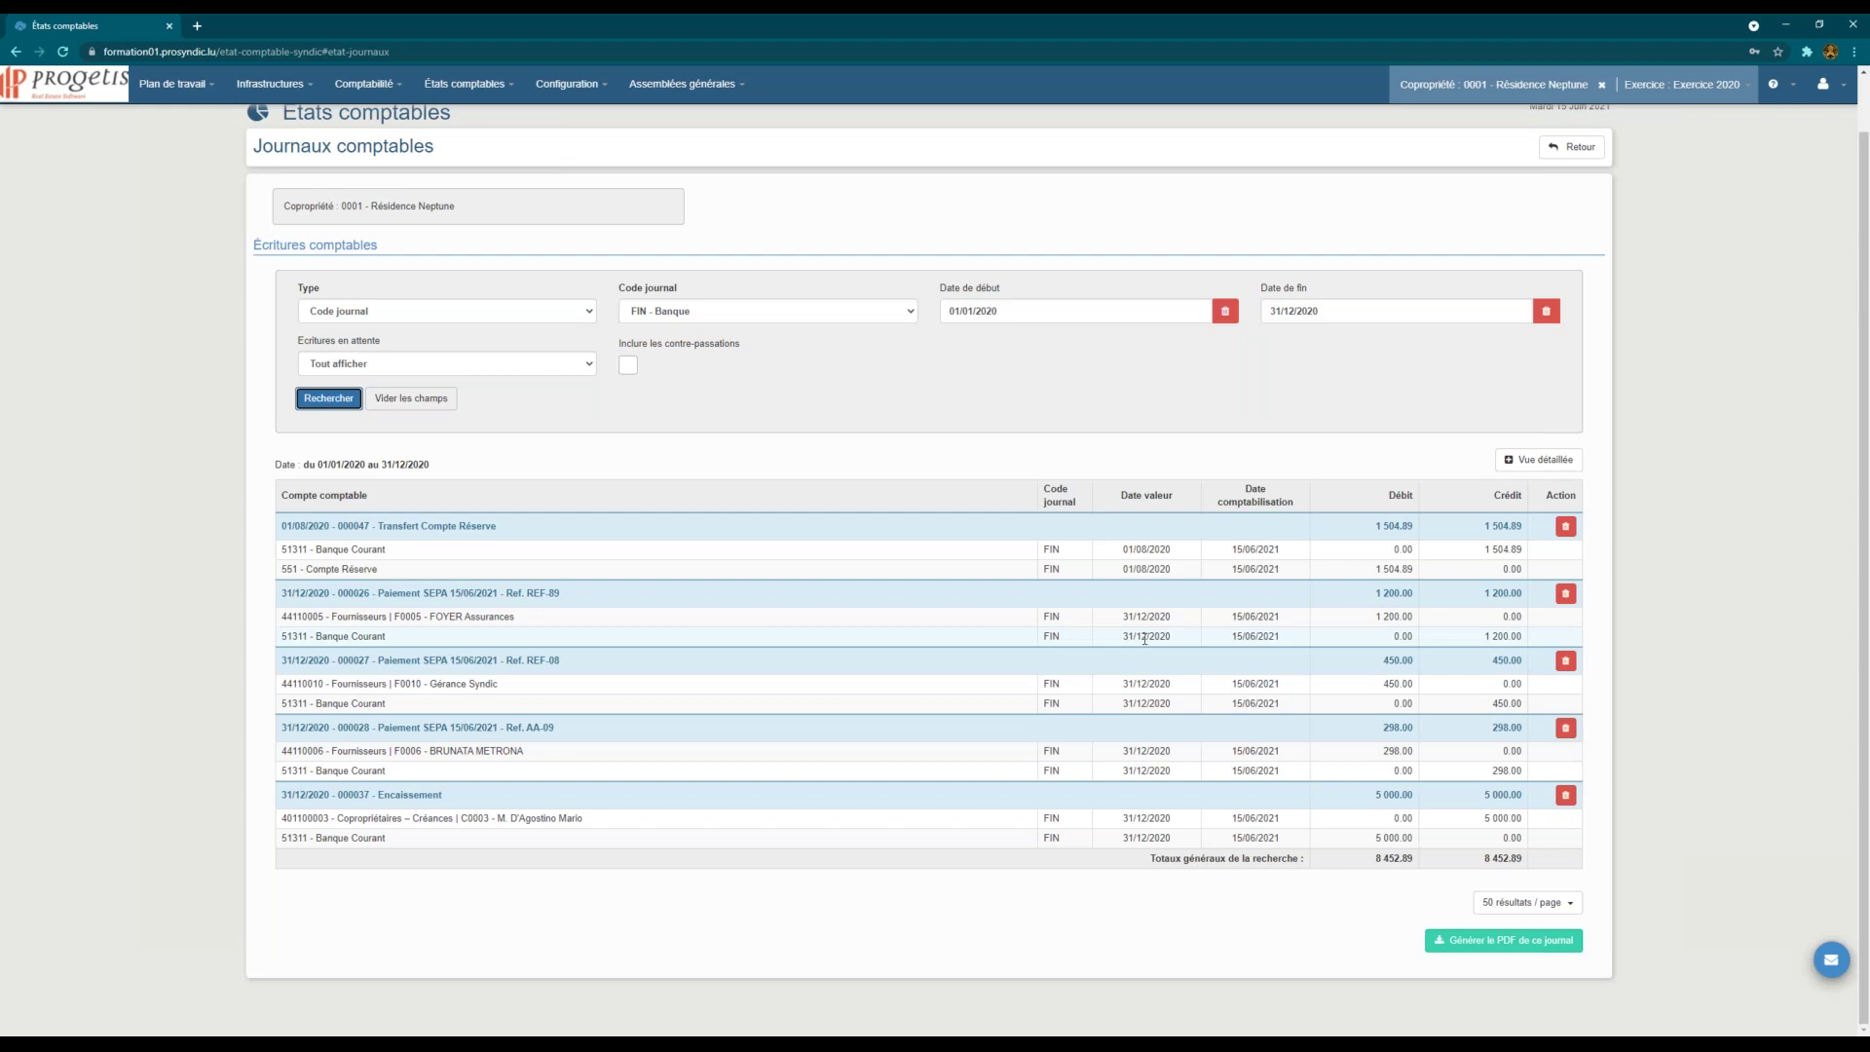
Step: Open the Bilan comptable for Exercice 2020 and examine the 494 - Compte de régularisation line on the liabilities side
{"action": "left_click", "coordinate": [482, 95]}
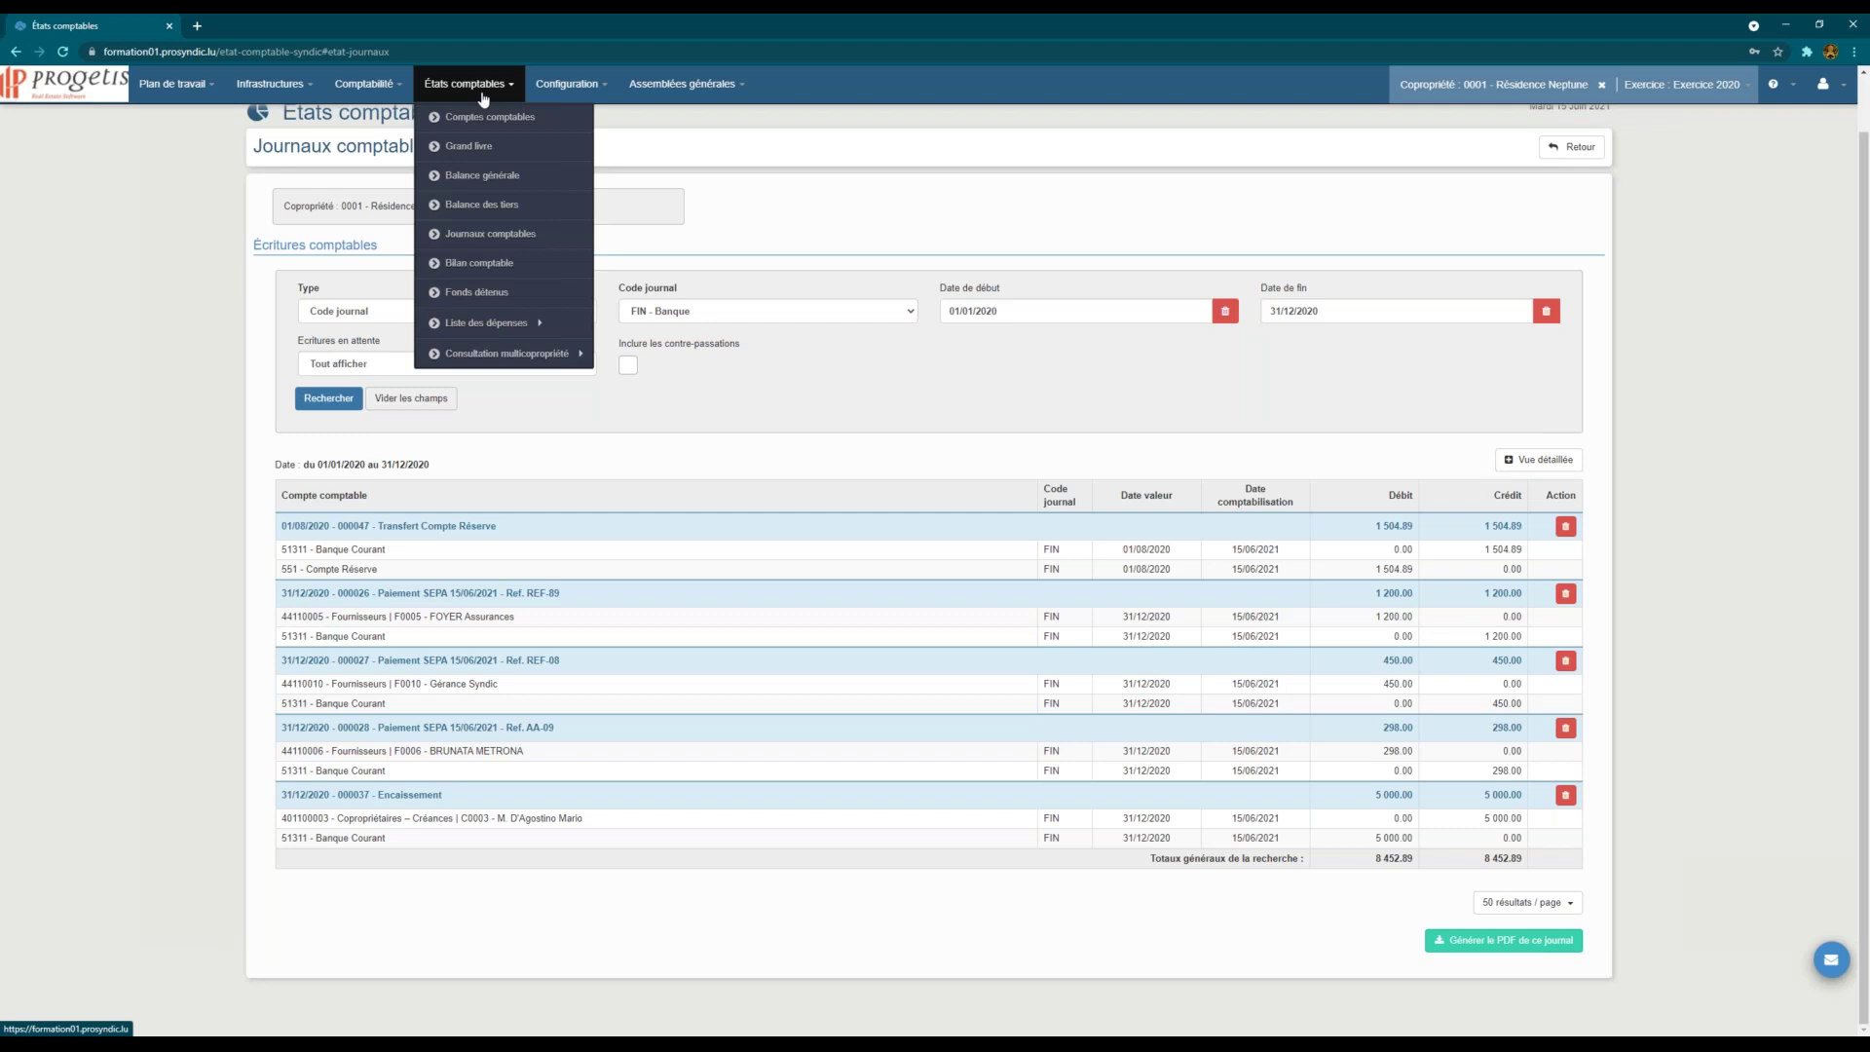
{"action": "left_click", "coordinate": [510, 261]}
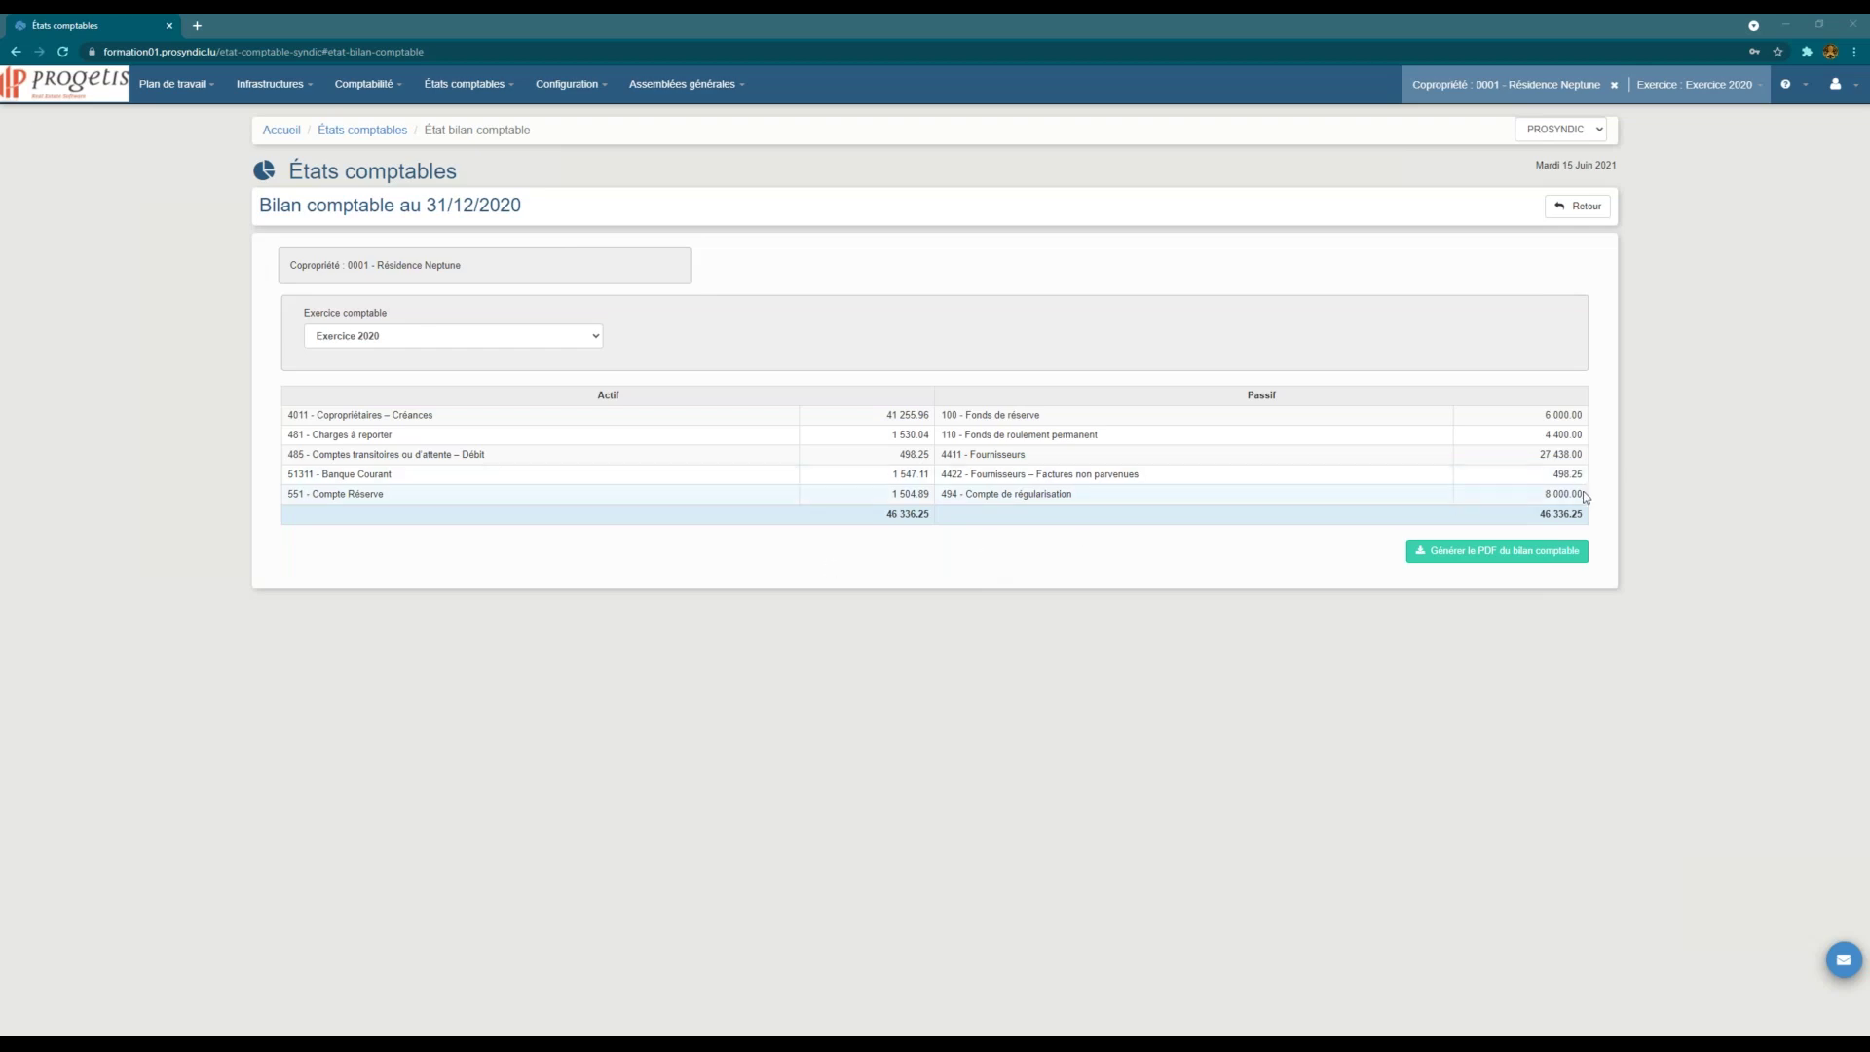
{"action": "left_click_drag", "start_coordinate": [1580, 495], "coordinate": [942, 493]}
{"action": "left_click", "coordinate": [906, 605]}
Step: Switch the working exercise to Exercice 2021 to view its balance sheet
{"action": "left_click", "coordinate": [1694, 84]}
{"action": "left_click", "coordinate": [1582, 191]}
{"action": "left_click", "coordinate": [1517, 243]}
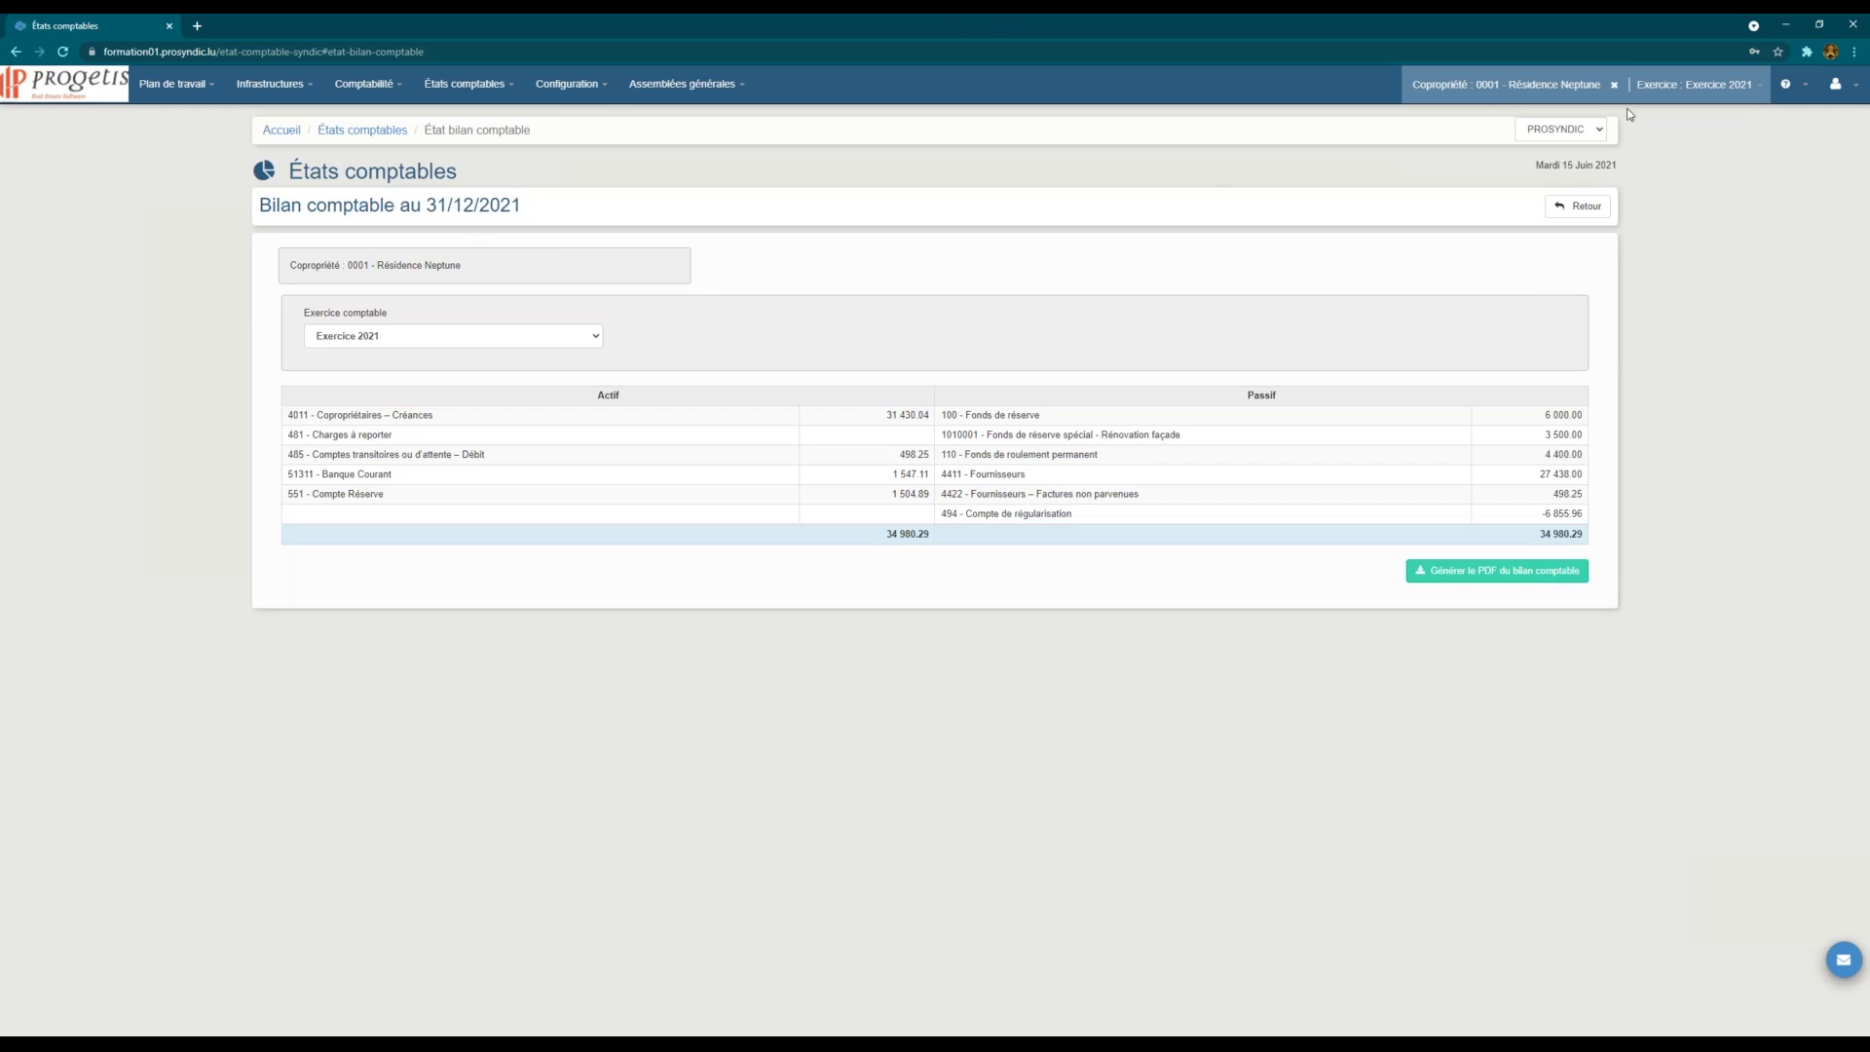
Step: Set the working exercise back to Exercice 2020 on the balance sheet
{"action": "left_click", "coordinate": [1725, 93]}
{"action": "left_click", "coordinate": [1570, 201]}
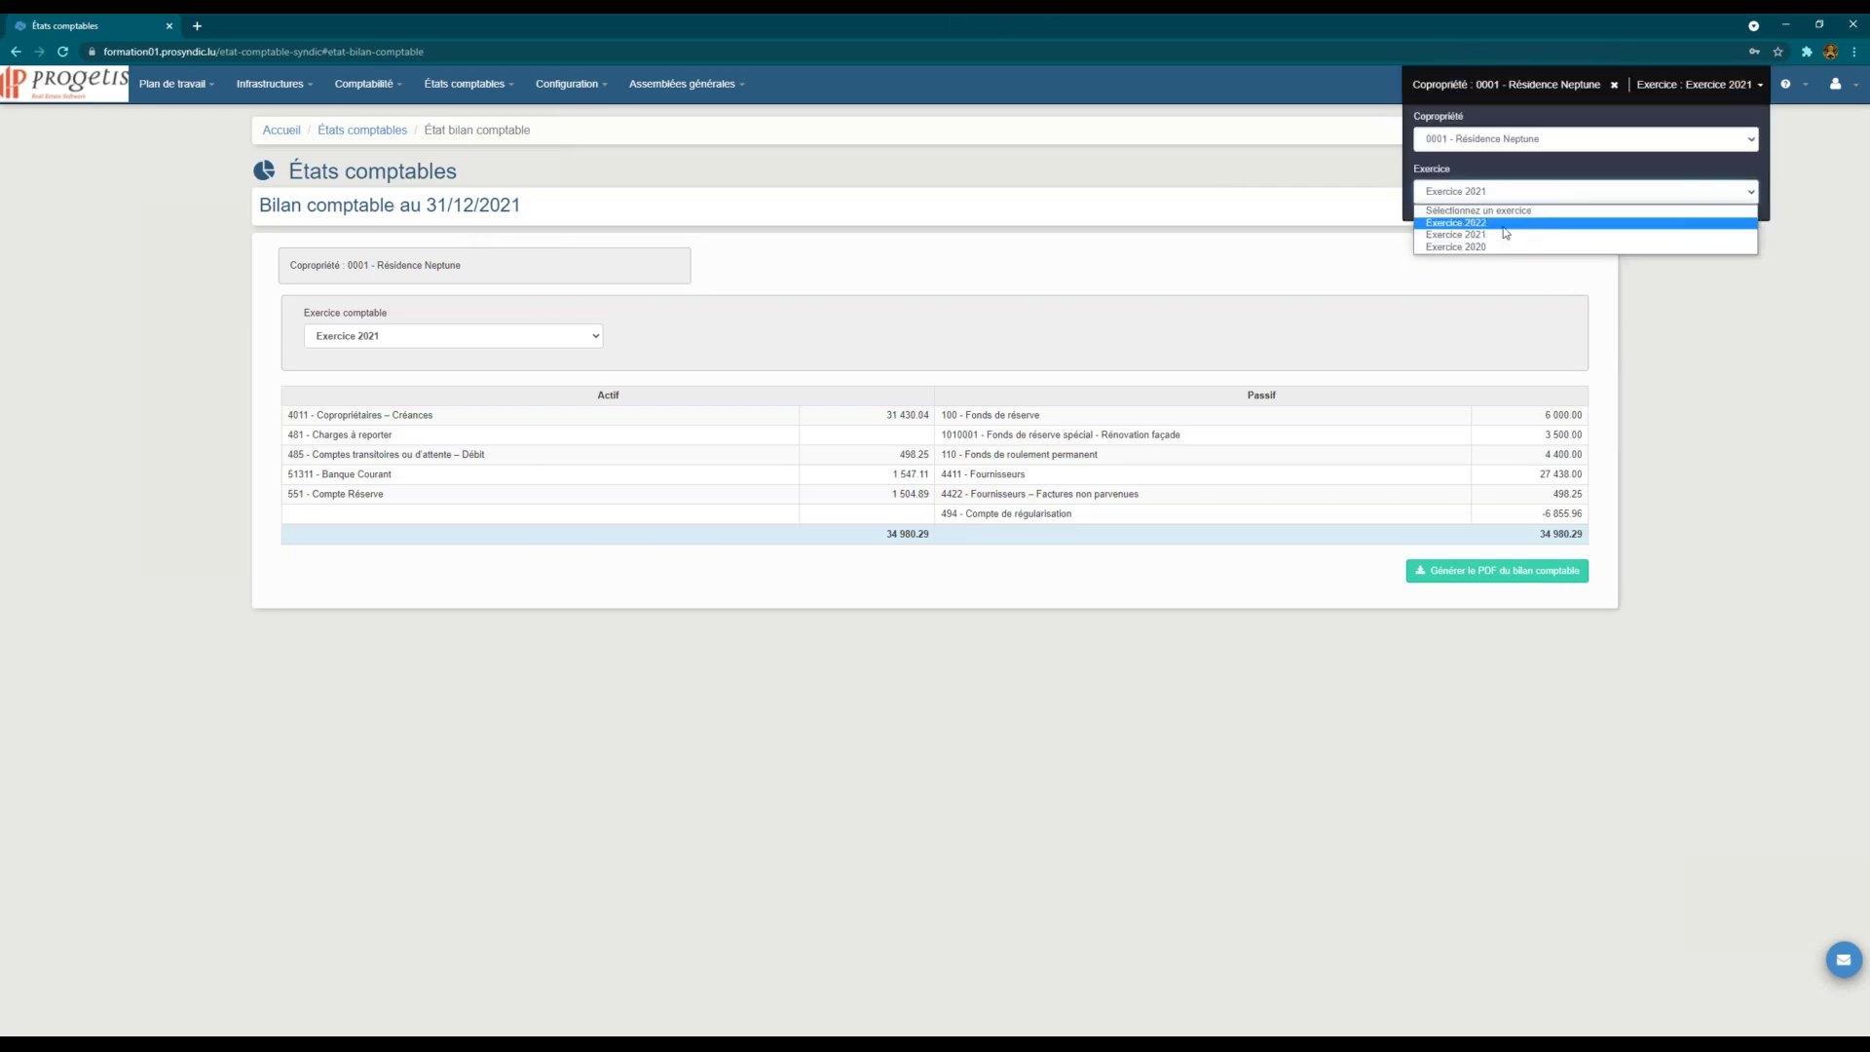
{"action": "left_click", "coordinate": [1460, 250]}
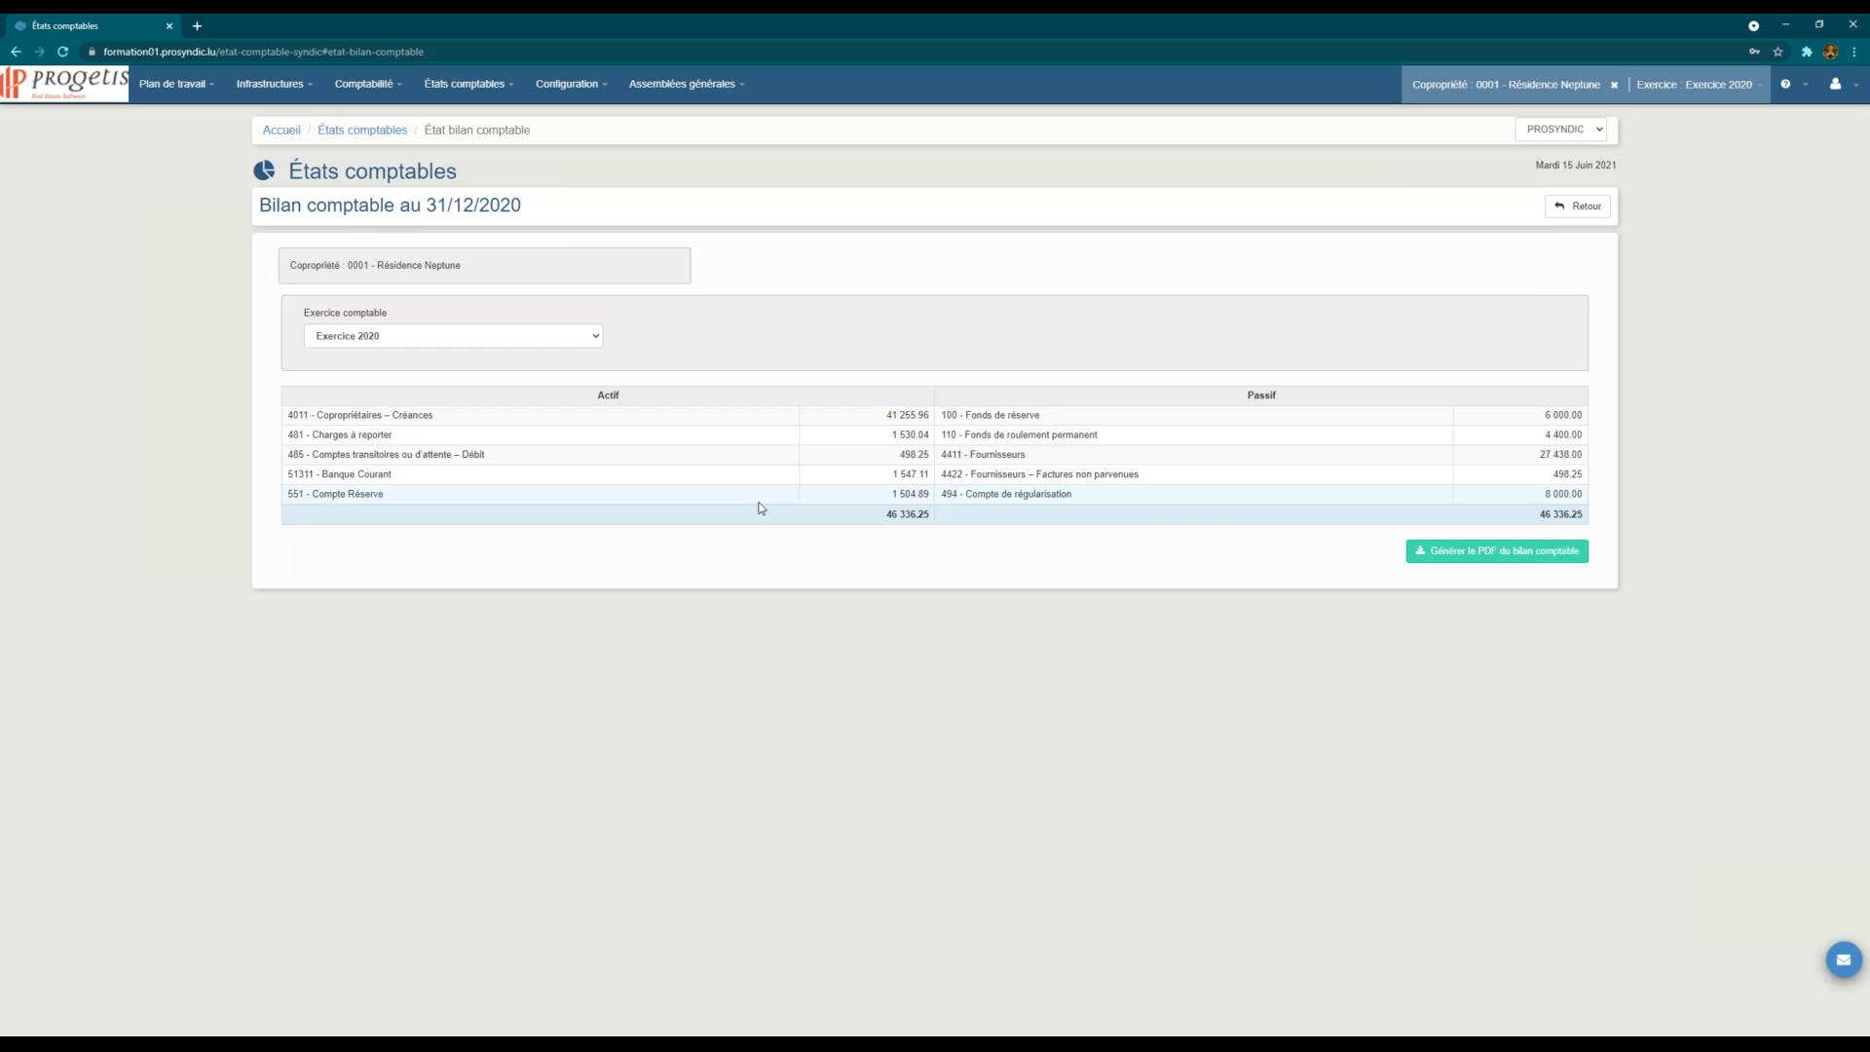
Step: Generate and preview the PDF of the balance sheet at 31/12/2020, and close the preview
{"action": "left_click", "coordinate": [1442, 552]}
{"action": "left_click", "coordinate": [1382, 551]}
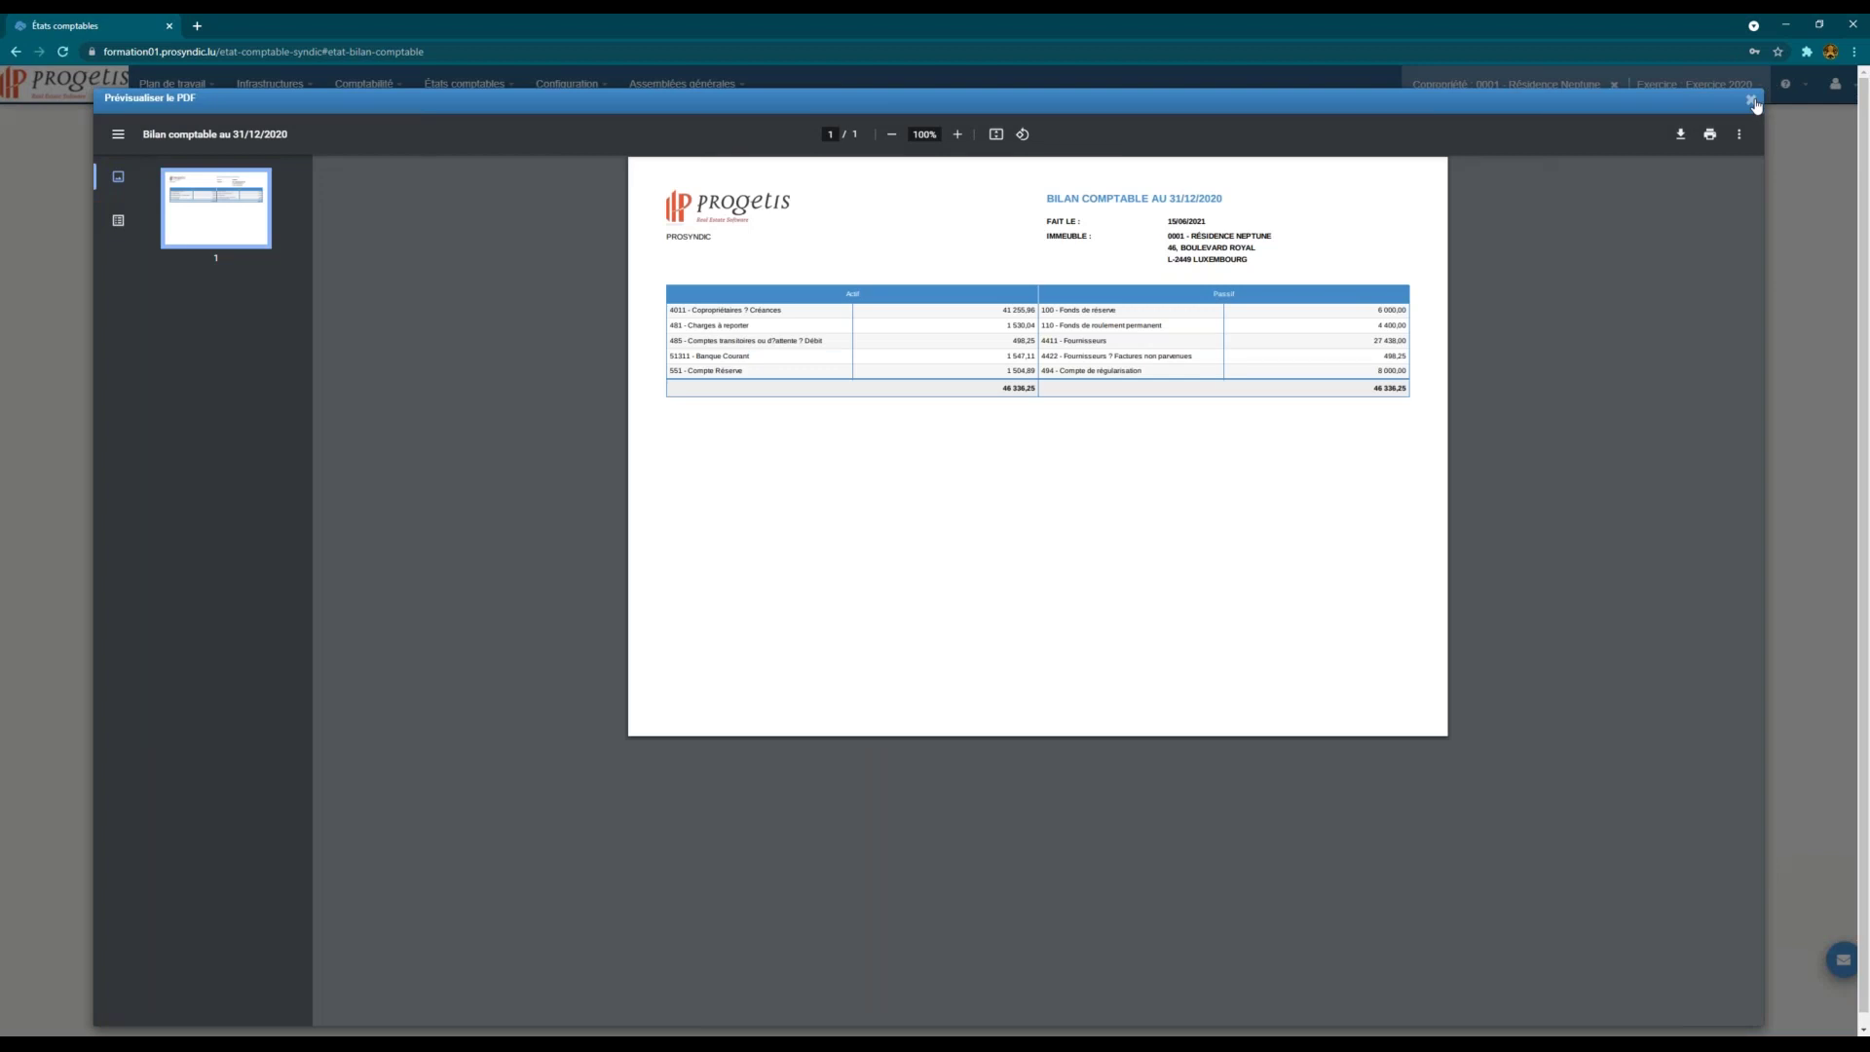
{"action": "left_click", "coordinate": [1751, 101]}
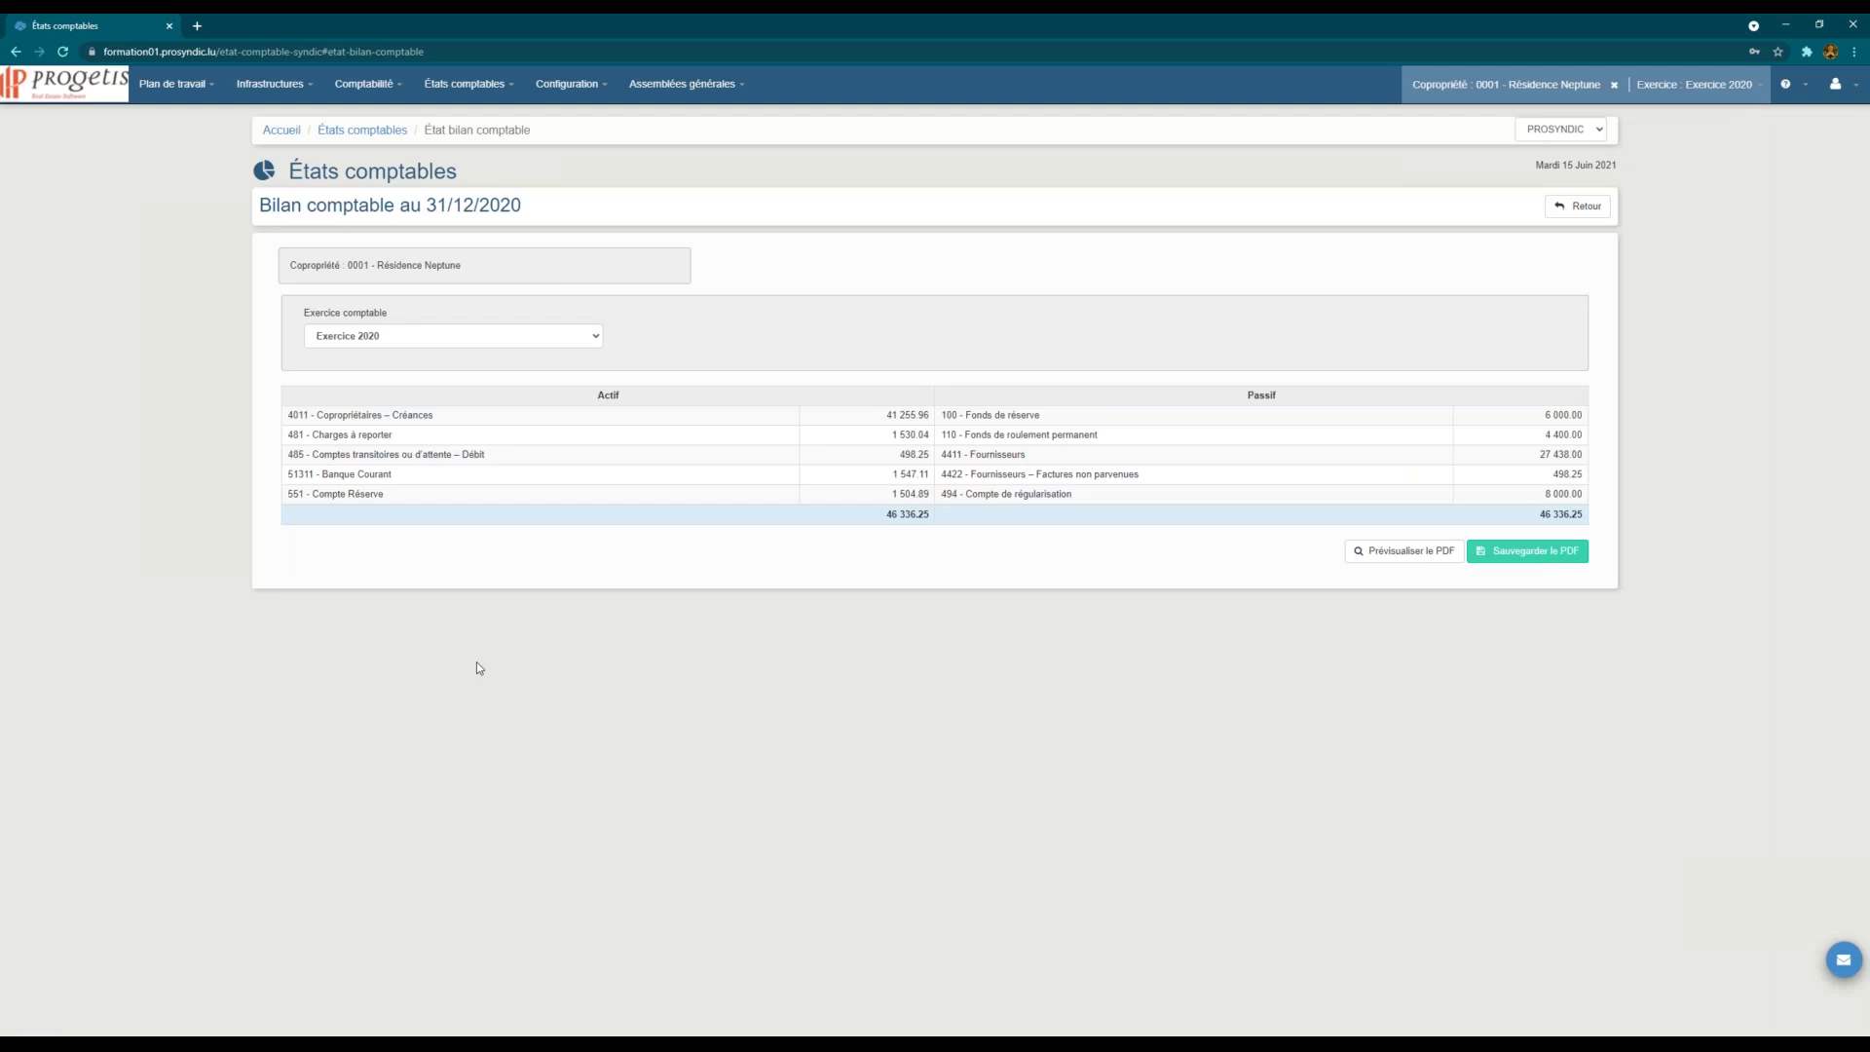
Step: Open the Fonds détenus statement and examine the first co-owner's amounts in accounts 1010001 and 110
{"action": "left_click", "coordinate": [476, 86]}
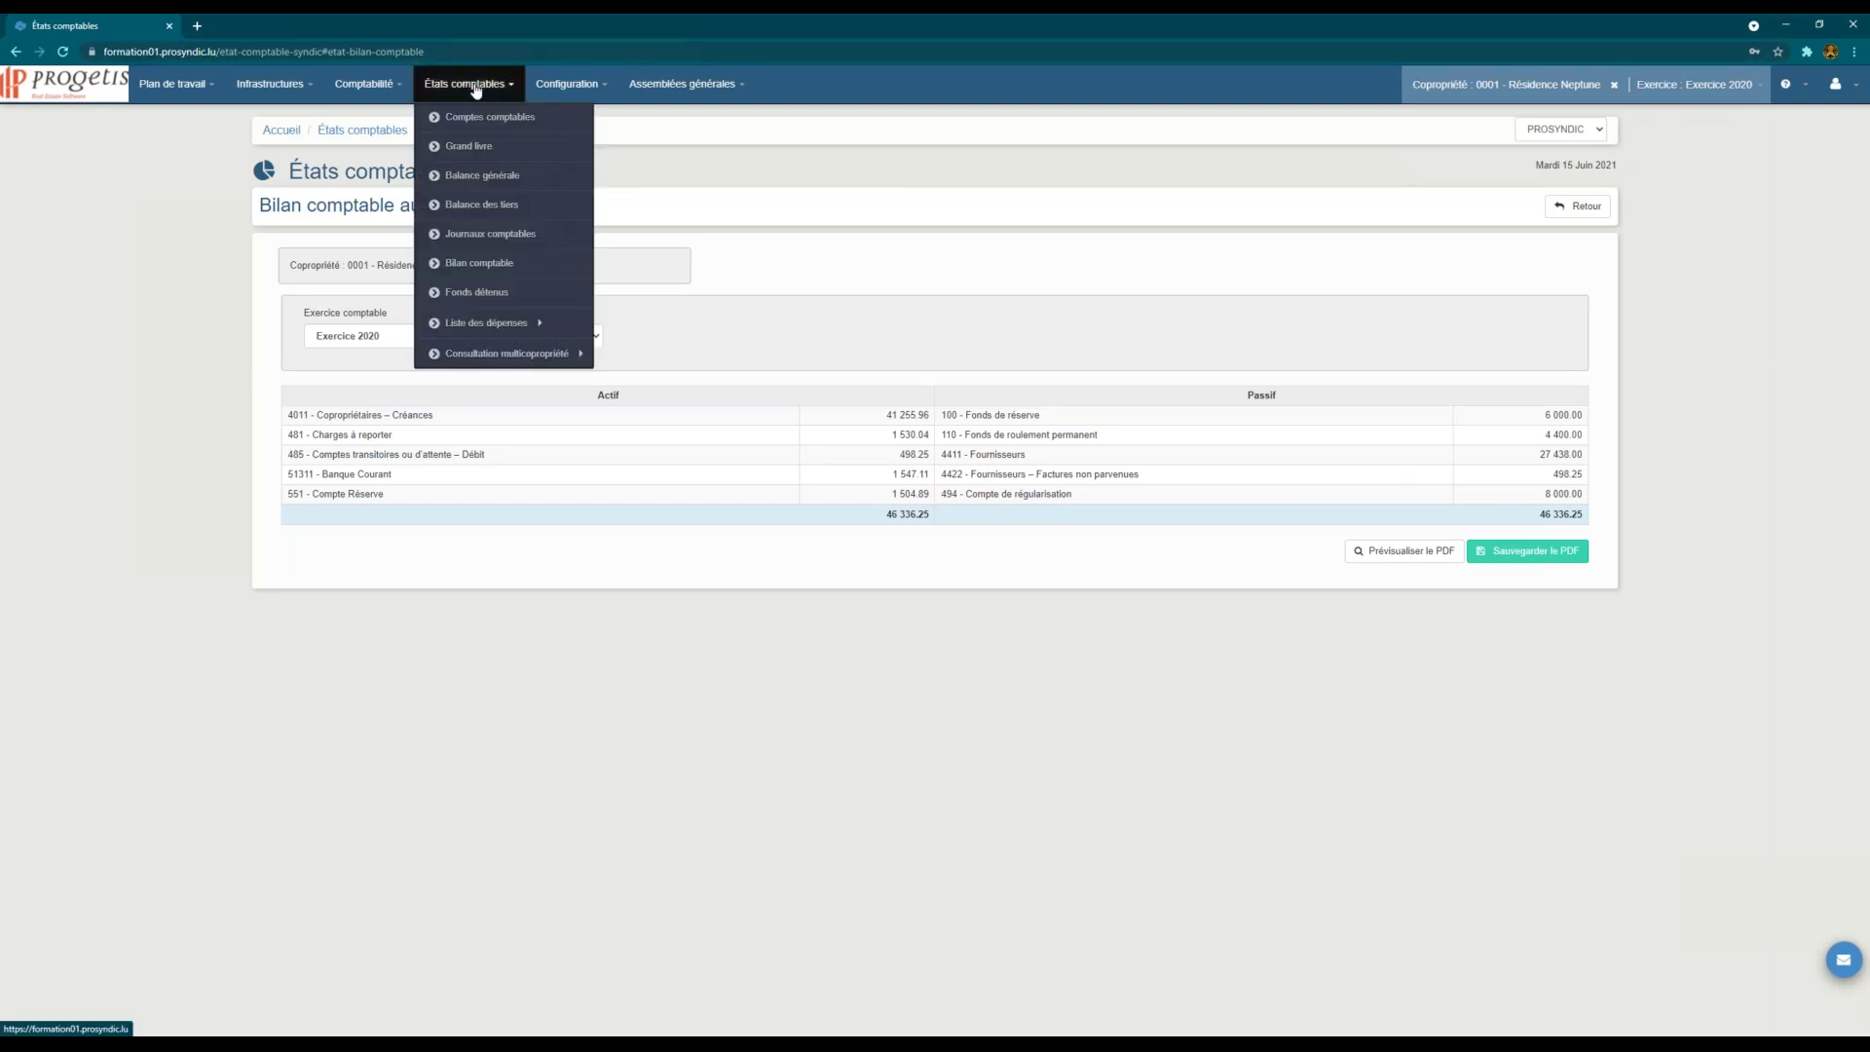
{"action": "left_click", "coordinate": [495, 302]}
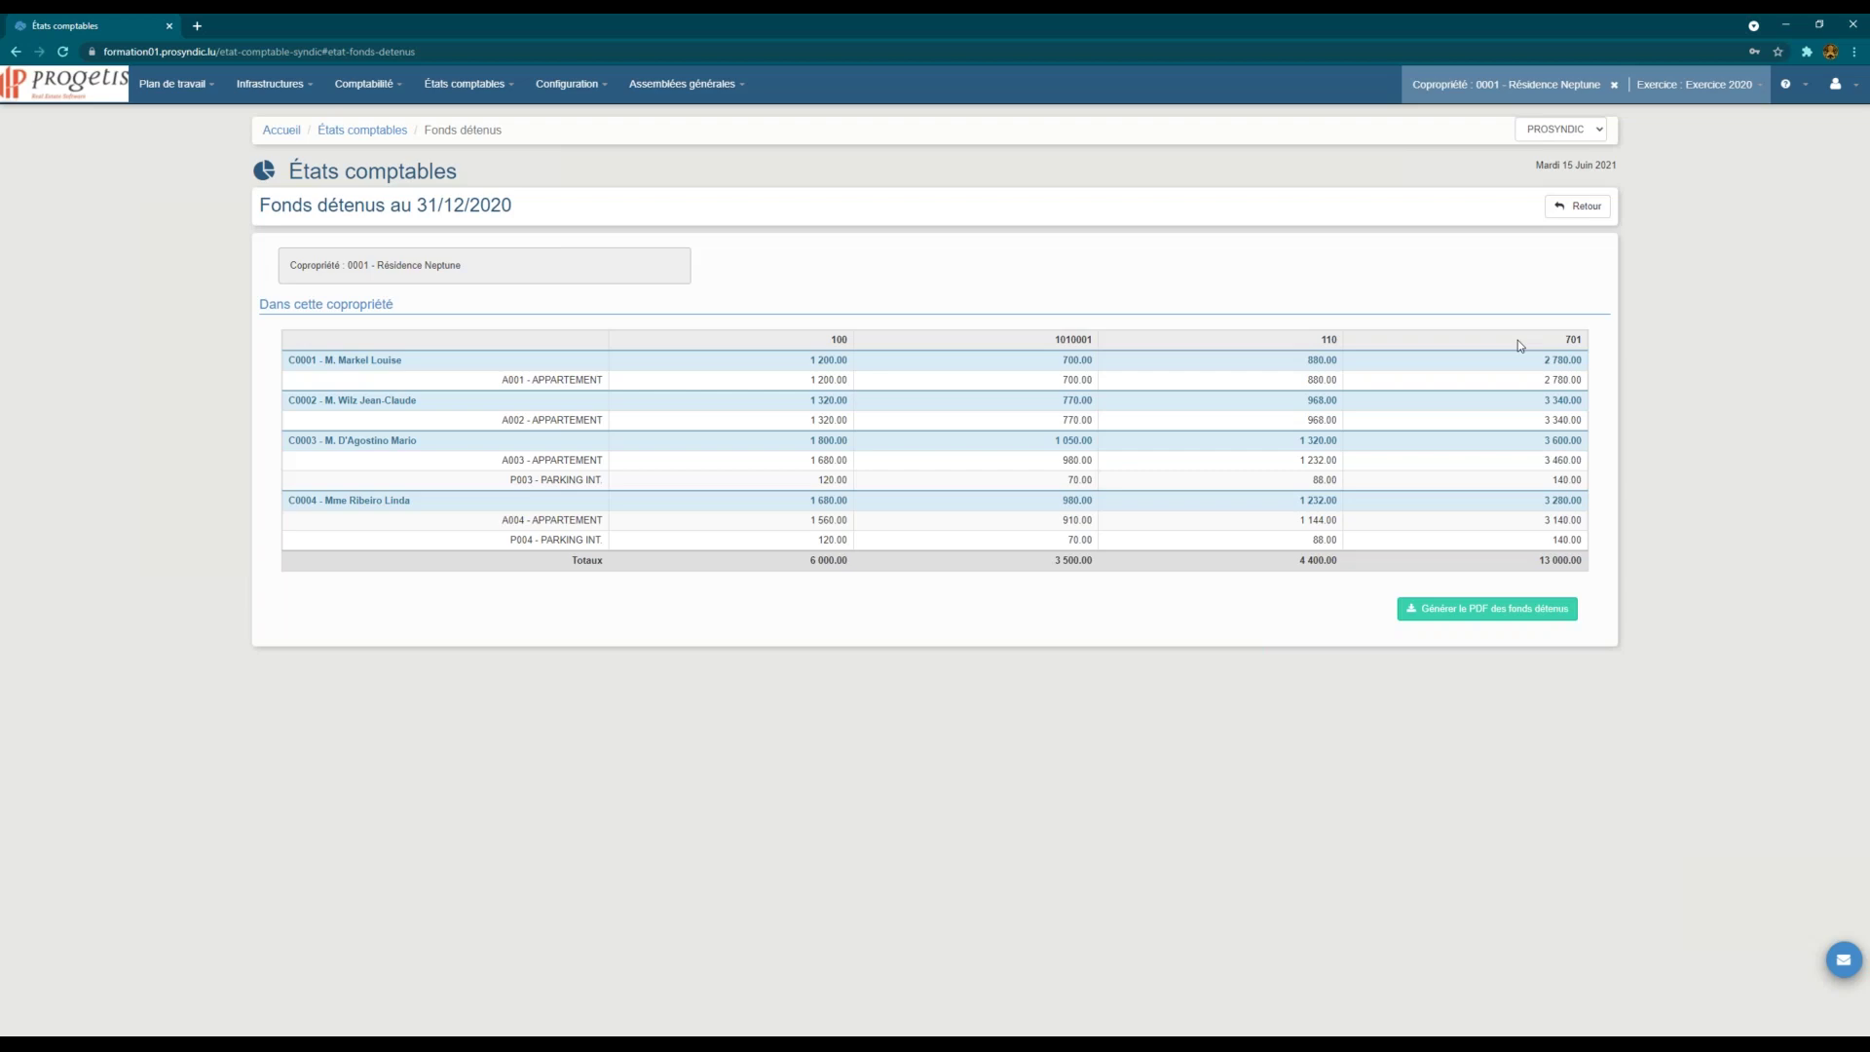
{"action": "left_click_drag", "start_coordinate": [1055, 367], "coordinate": [1299, 359]}
{"action": "left_click", "coordinate": [1299, 358]}
Step: Open the Dépenses courantes list for Exercice 2020 and review the expenses by distribution key and nature
{"action": "left_click", "coordinate": [465, 85]}
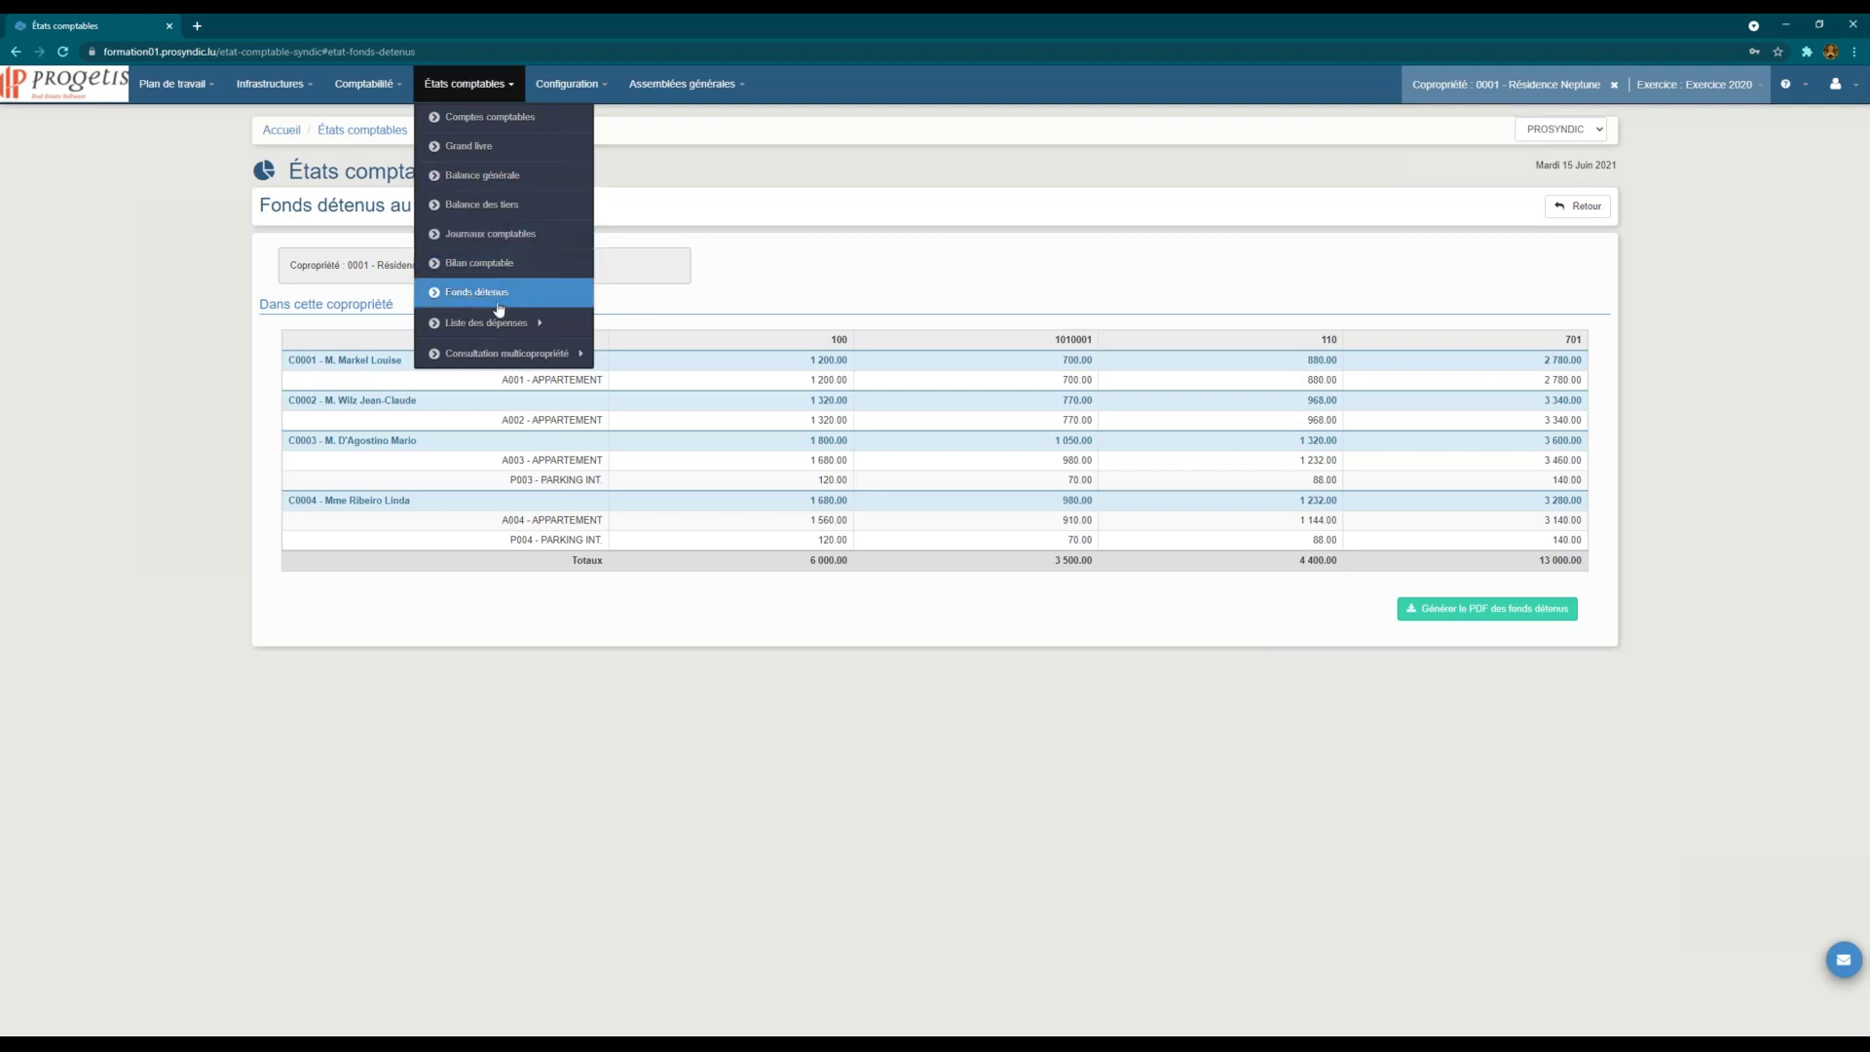
{"action": "mouse_move", "coordinate": [498, 325]}
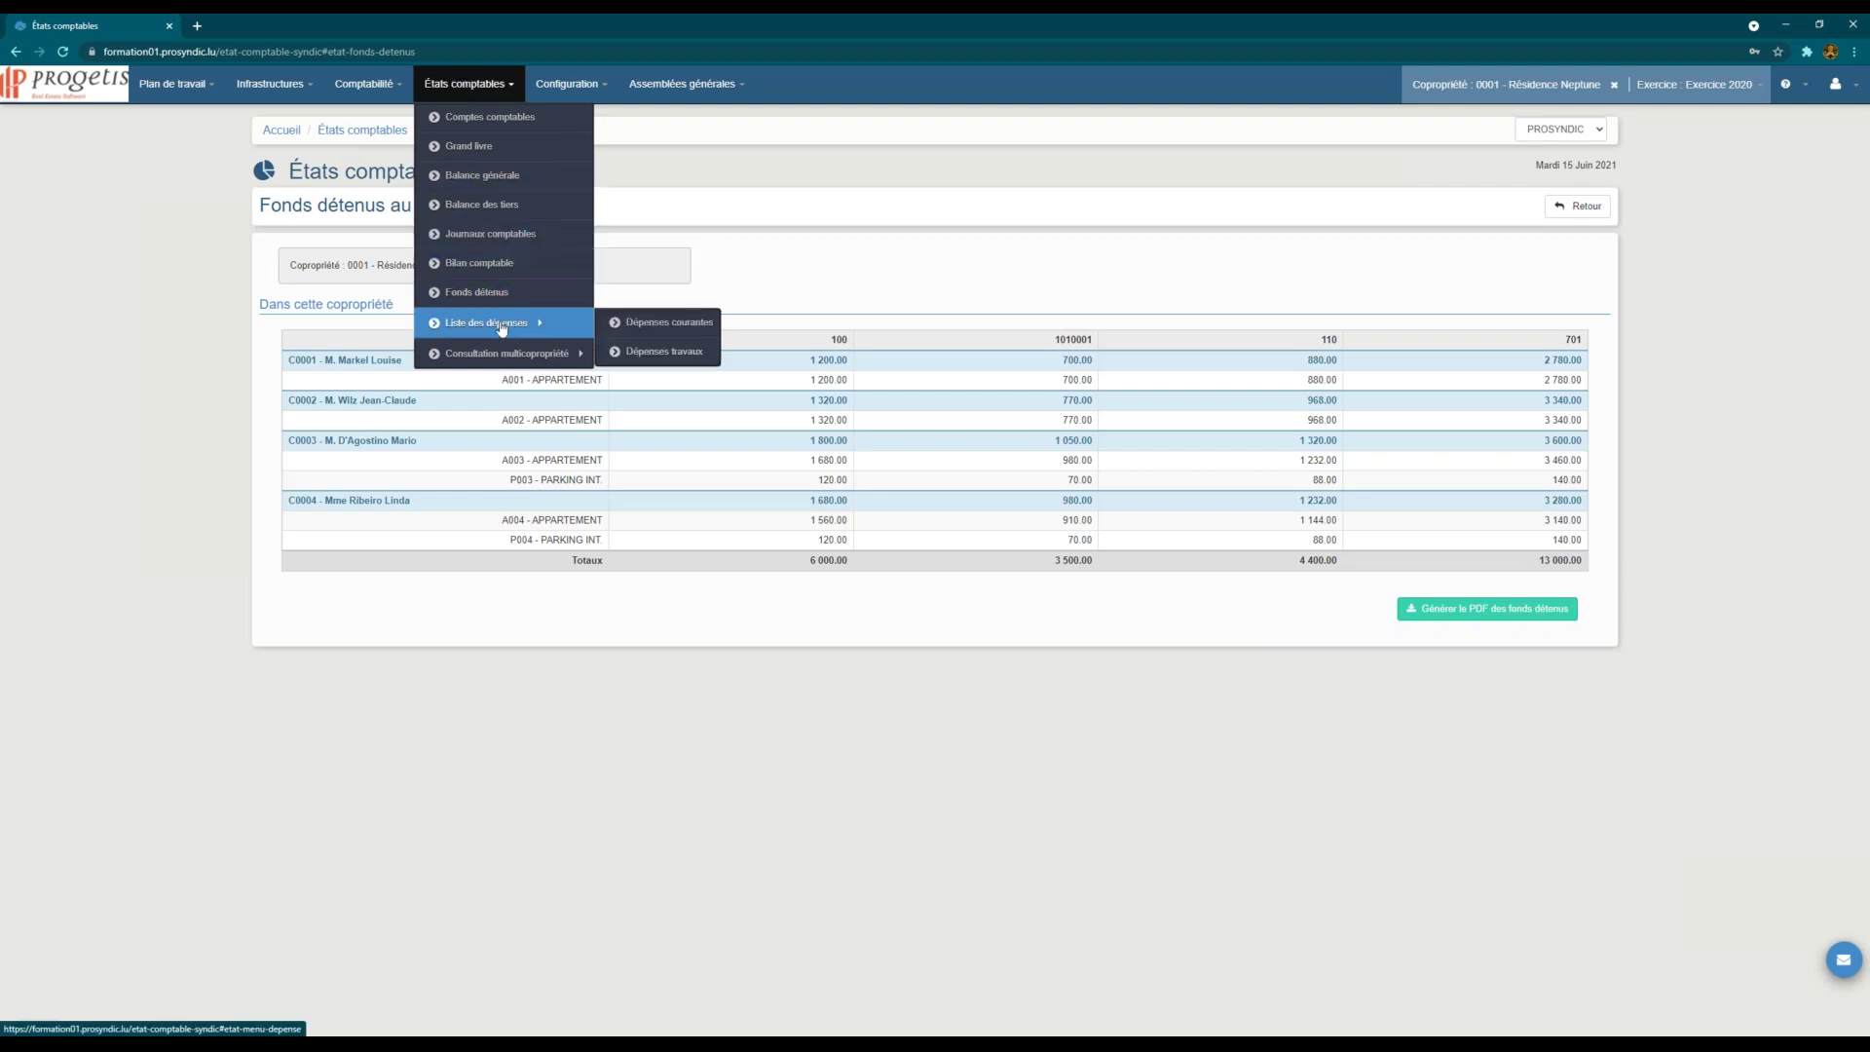
{"action": "left_click", "coordinate": [670, 322]}
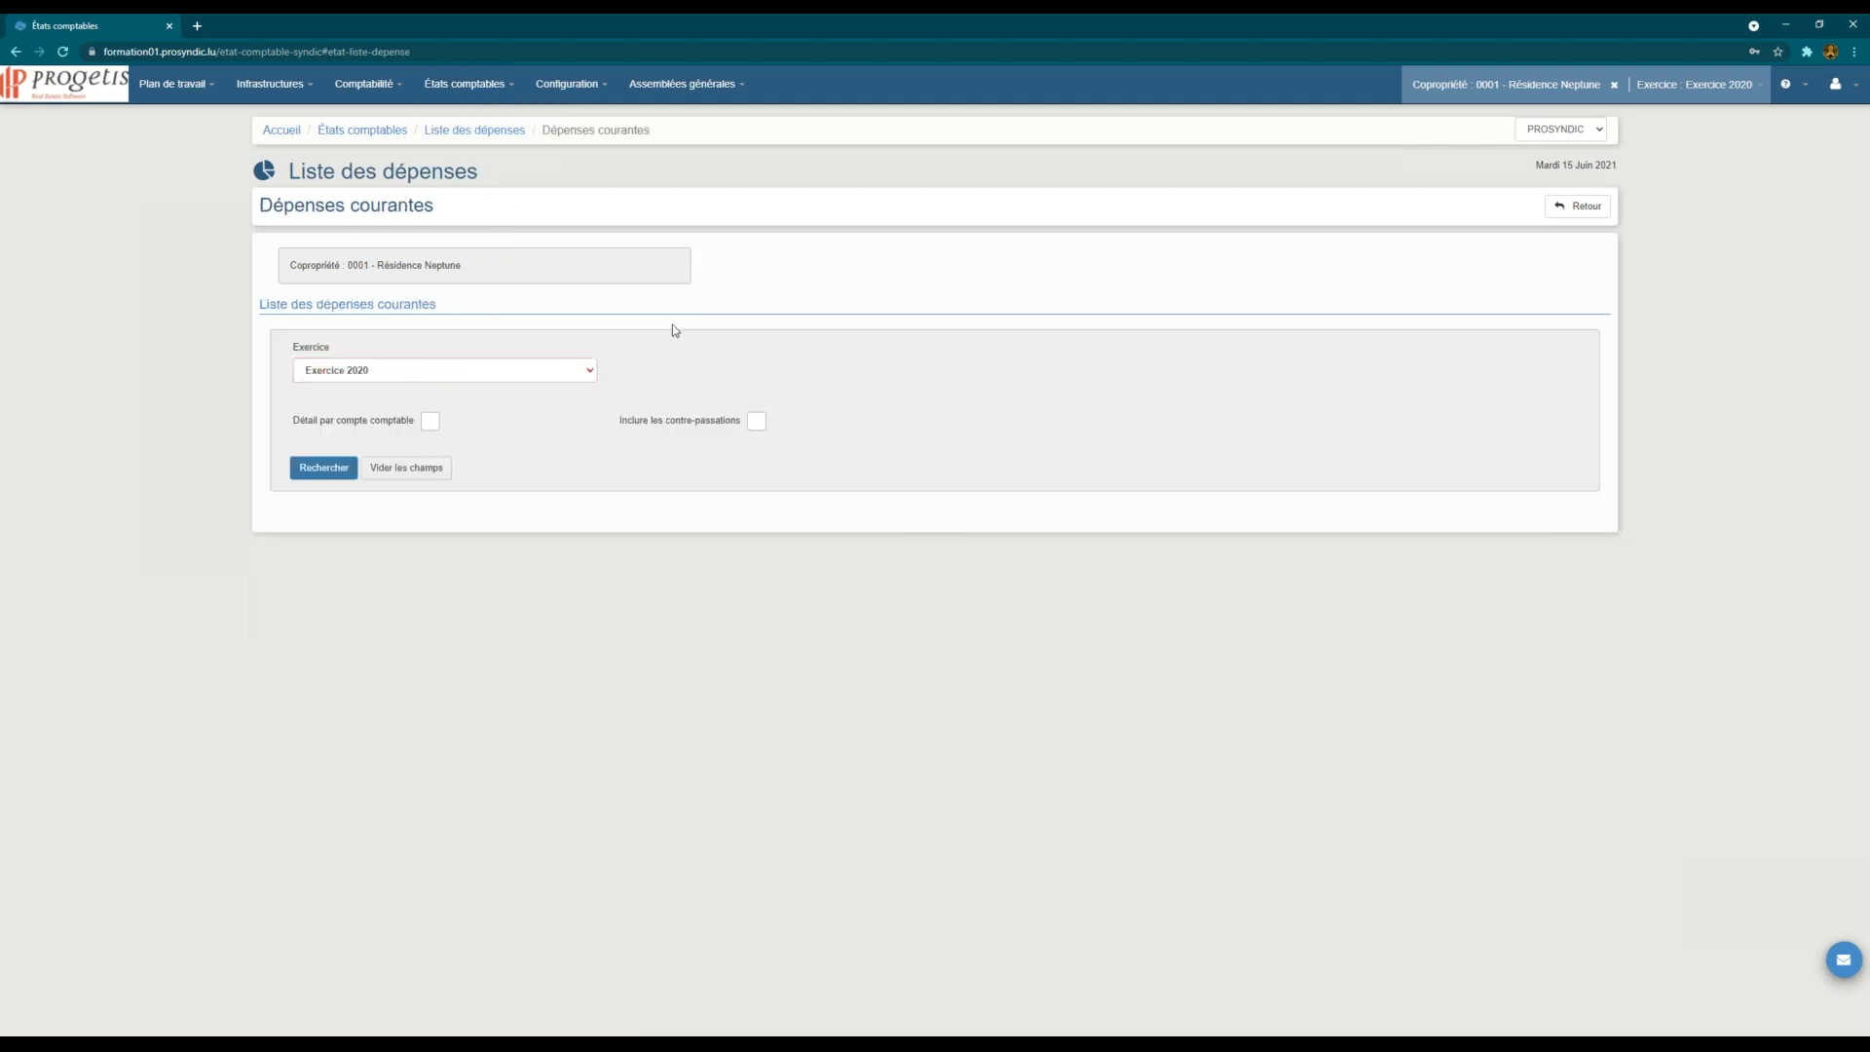
{"action": "scroll", "coordinate": [709, 631], "scroll_direction": "down", "scroll_amount": 3}
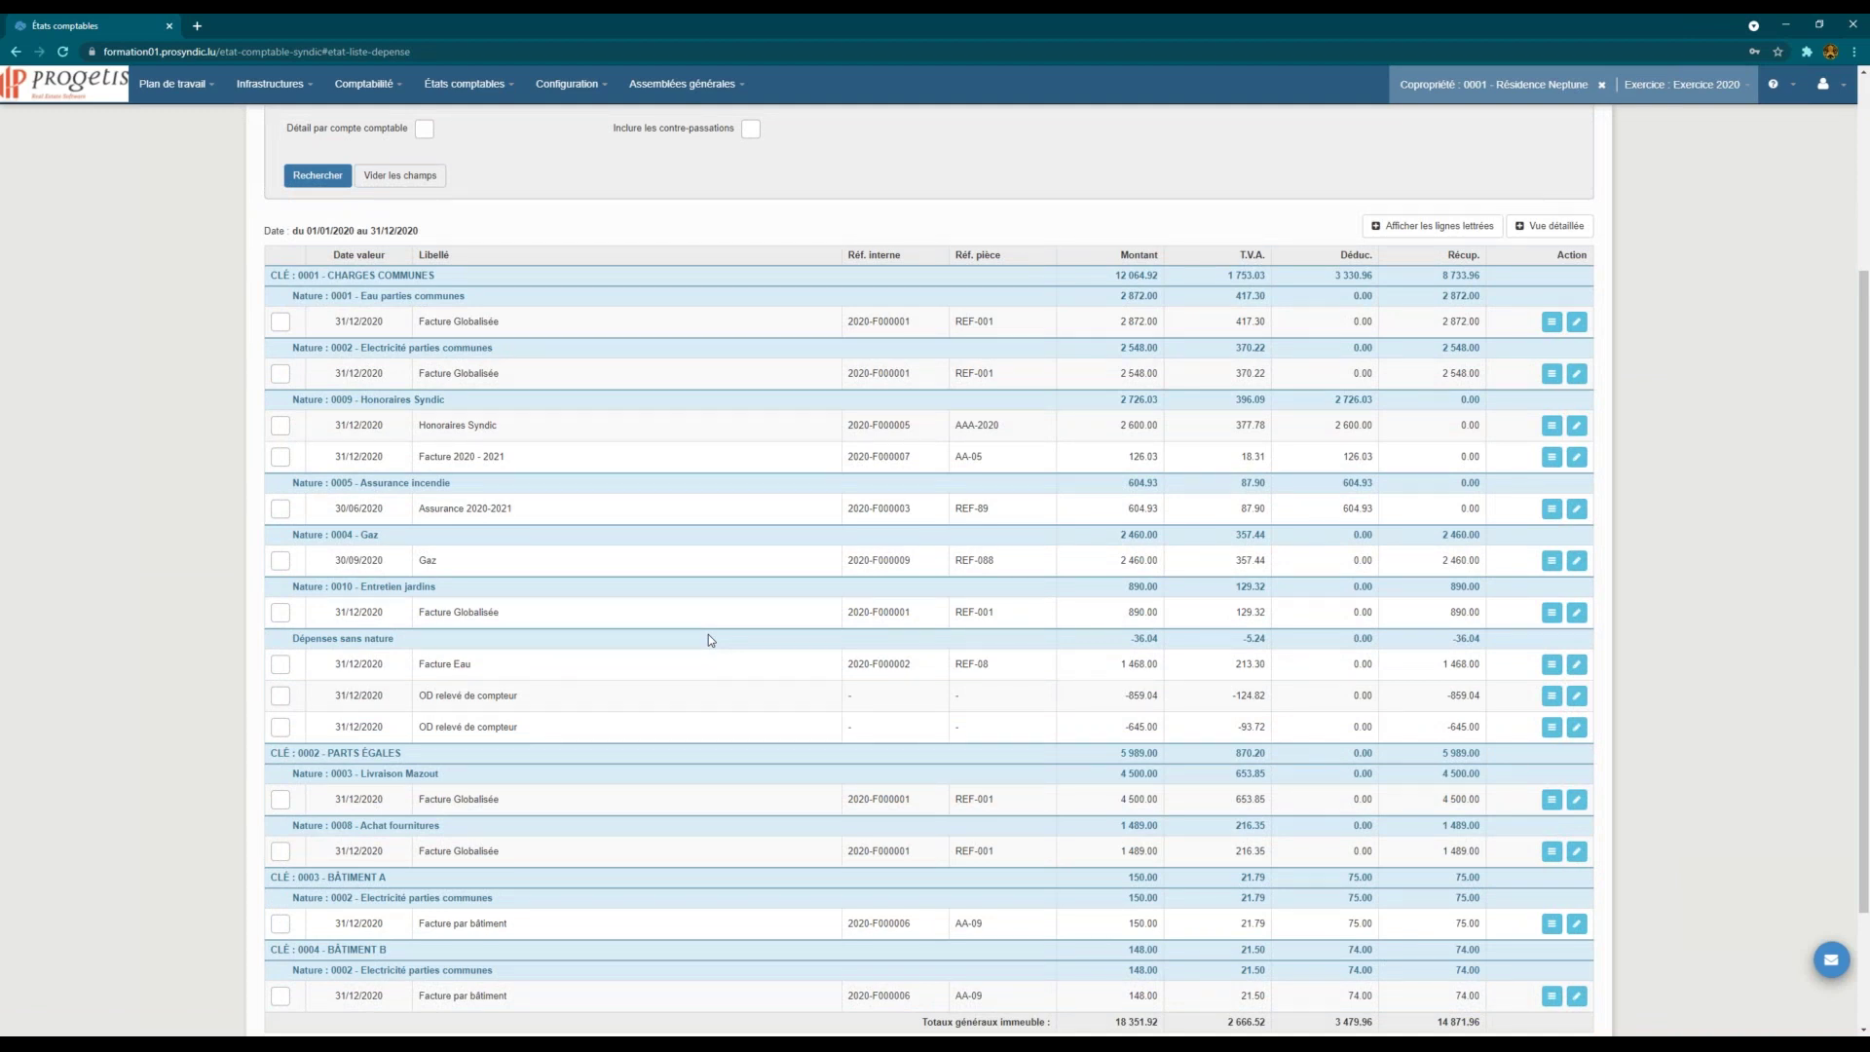
{"action": "scroll", "coordinate": [709, 634], "scroll_direction": "up", "scroll_amount": 2}
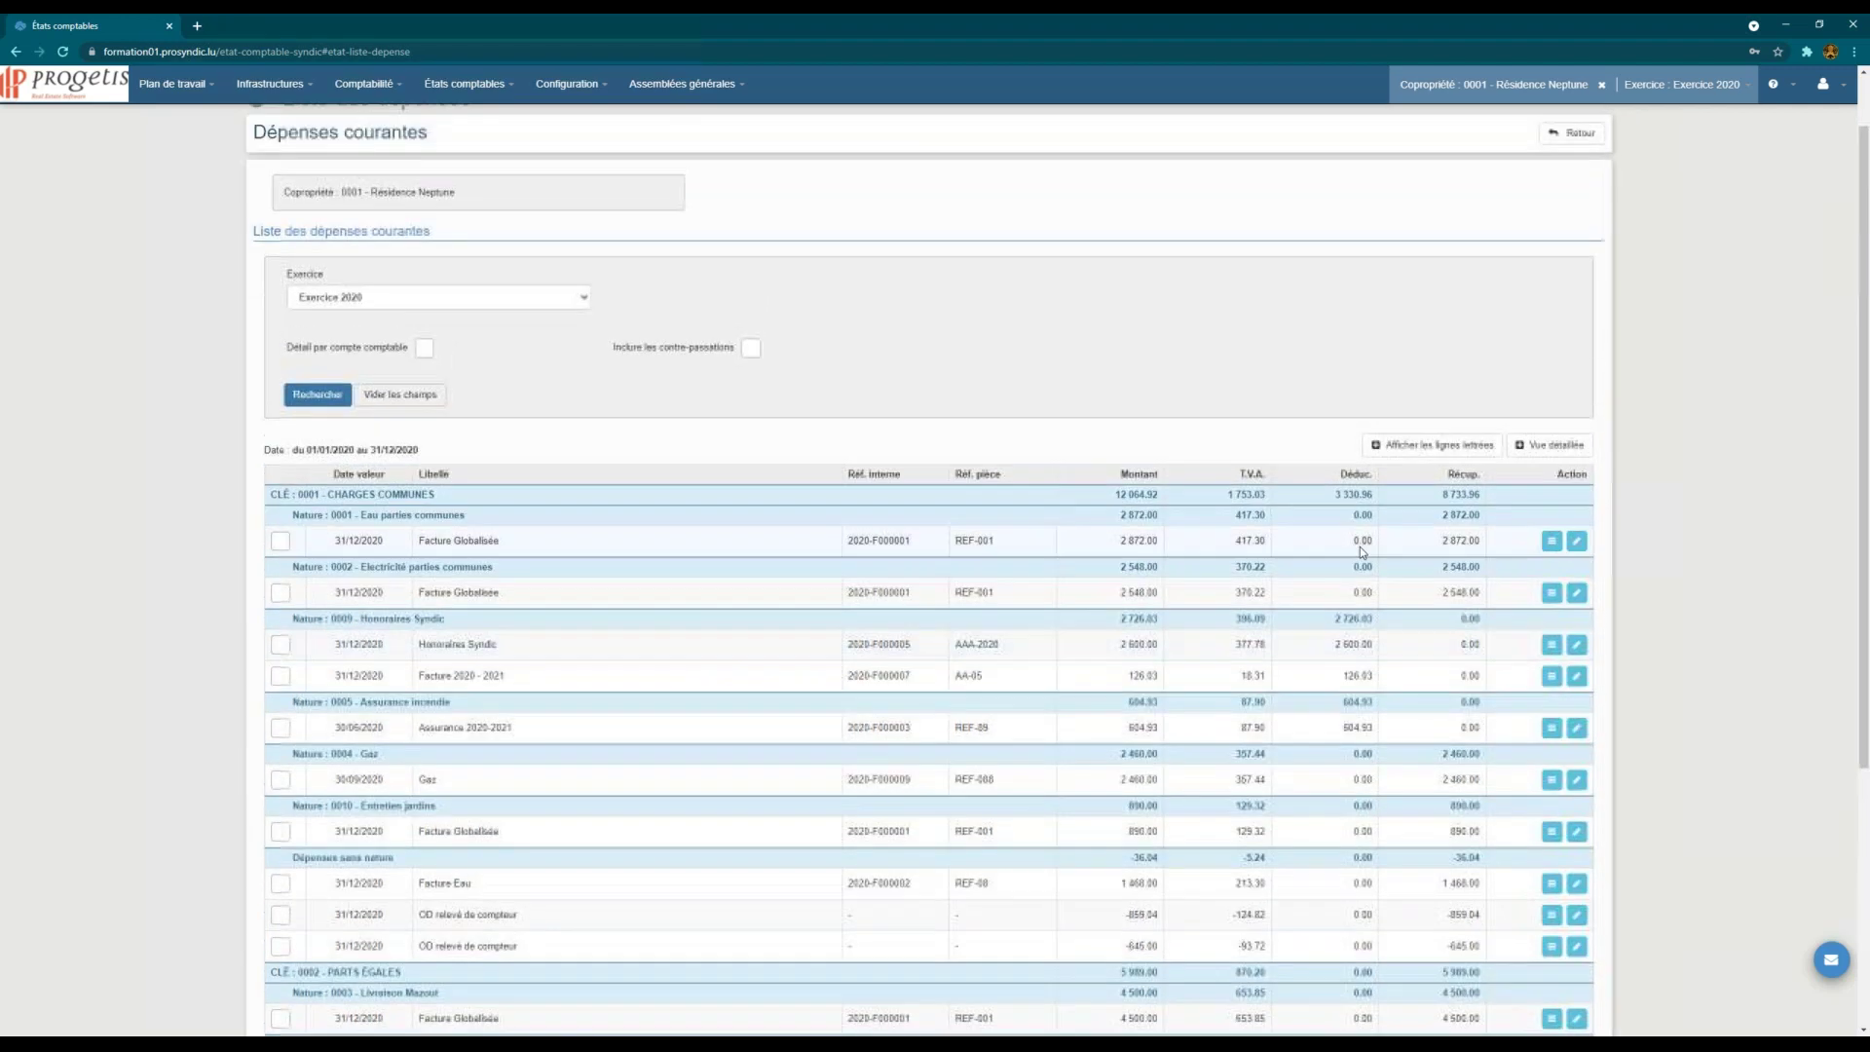
Step: Toggle the expense list's detailed view on and off, and search the expenses with detail by accounting account
{"action": "left_click", "coordinate": [1556, 446]}
{"action": "left_click", "coordinate": [1558, 450]}
{"action": "left_click", "coordinate": [424, 355]}
{"action": "left_click", "coordinate": [318, 394]}
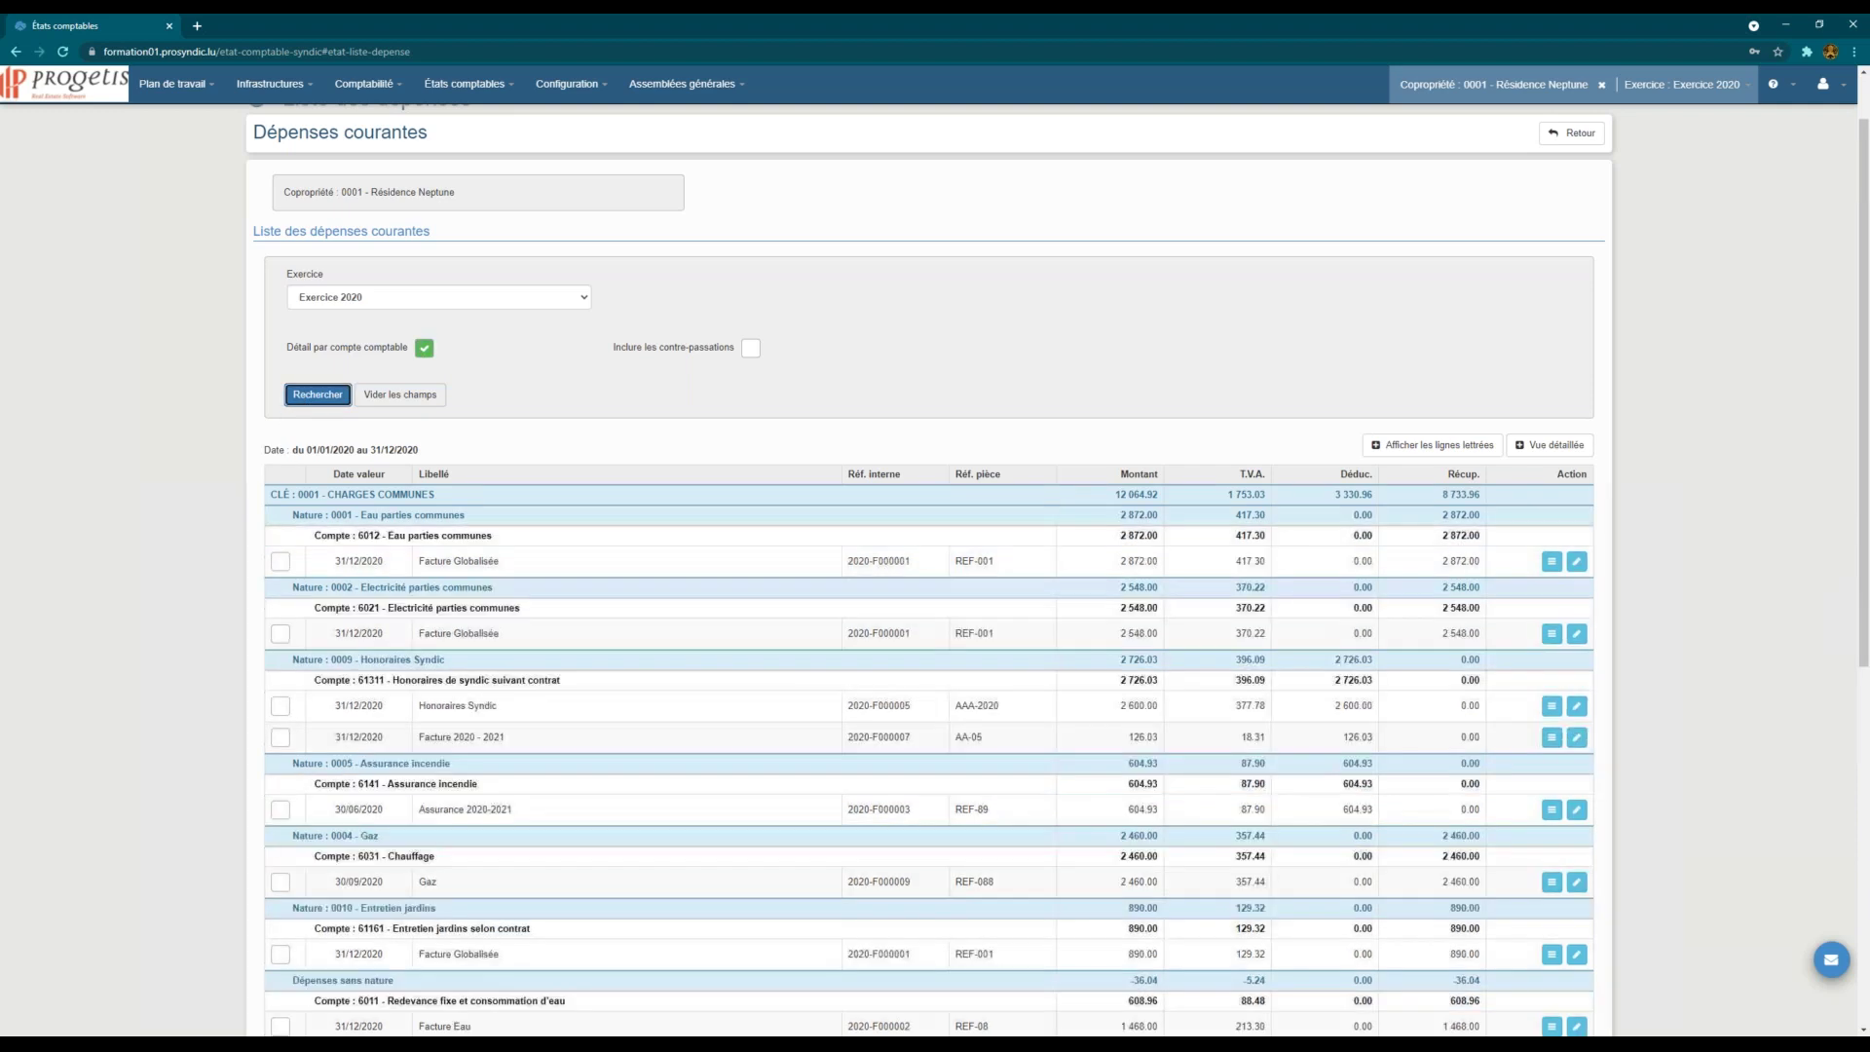
Step: Search the current expenses without detail by account and examine the key 0001 - CHARGES COMMUNES
{"action": "left_click", "coordinate": [424, 348]}
{"action": "left_click", "coordinate": [317, 394]}
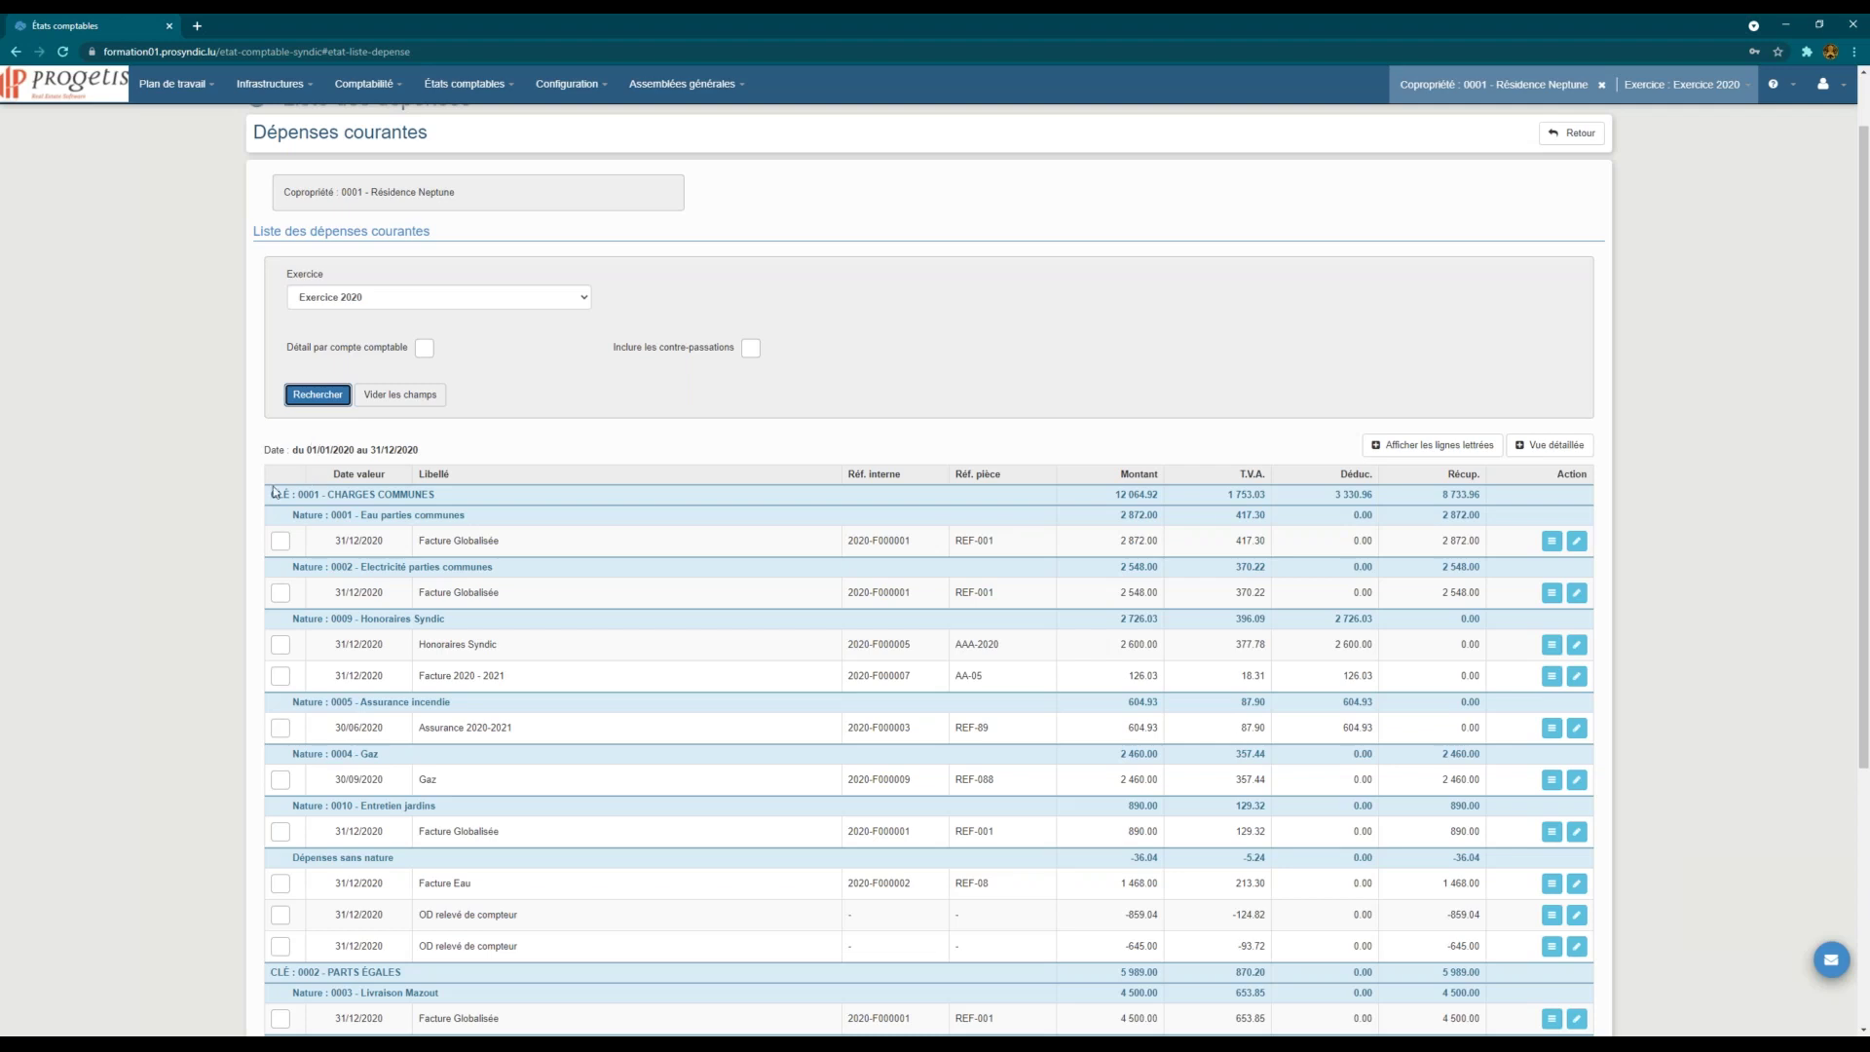
{"action": "left_click_drag", "start_coordinate": [280, 499], "coordinate": [436, 516]}
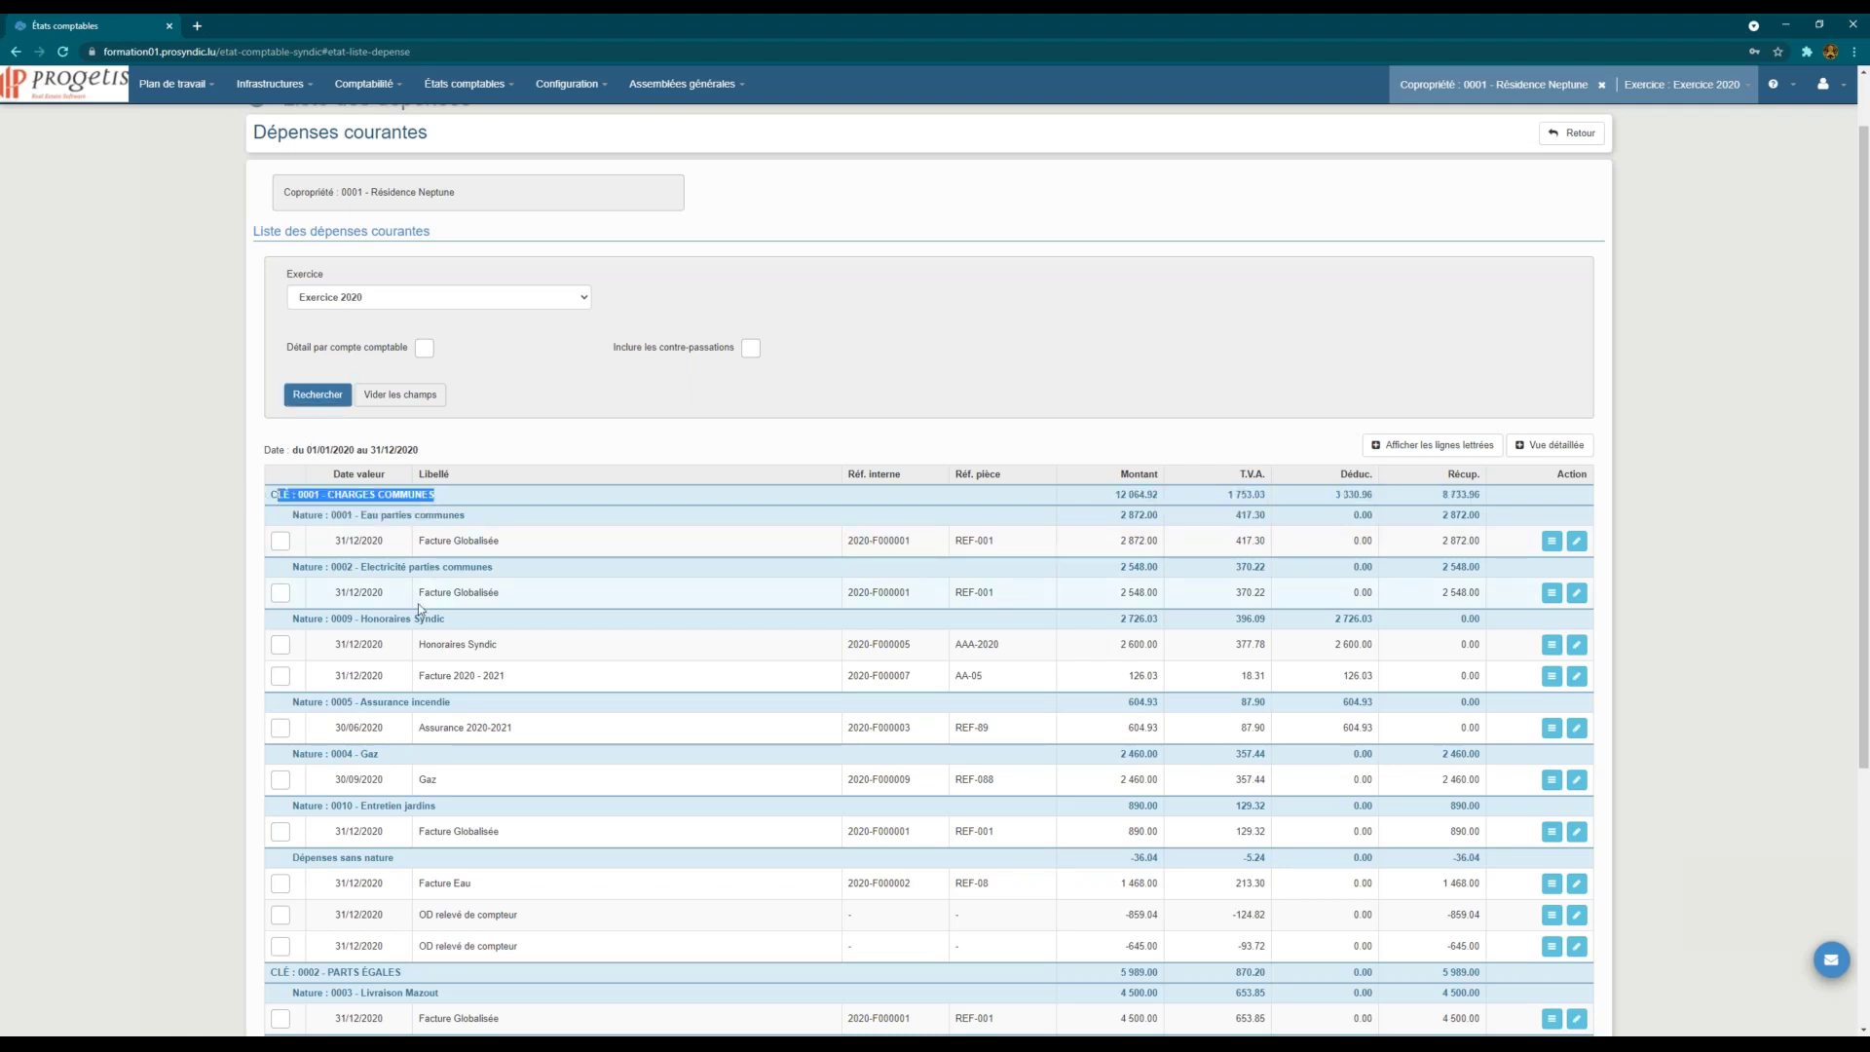
Step: Assign the expense nature 0004 - Gaz to the Facture Eau expense listed without a nature under key 0001
{"action": "scroll", "coordinate": [380, 849], "scroll_direction": "down", "scroll_amount": 1}
{"action": "scroll", "coordinate": [380, 849], "scroll_direction": "down", "scroll_amount": 4}
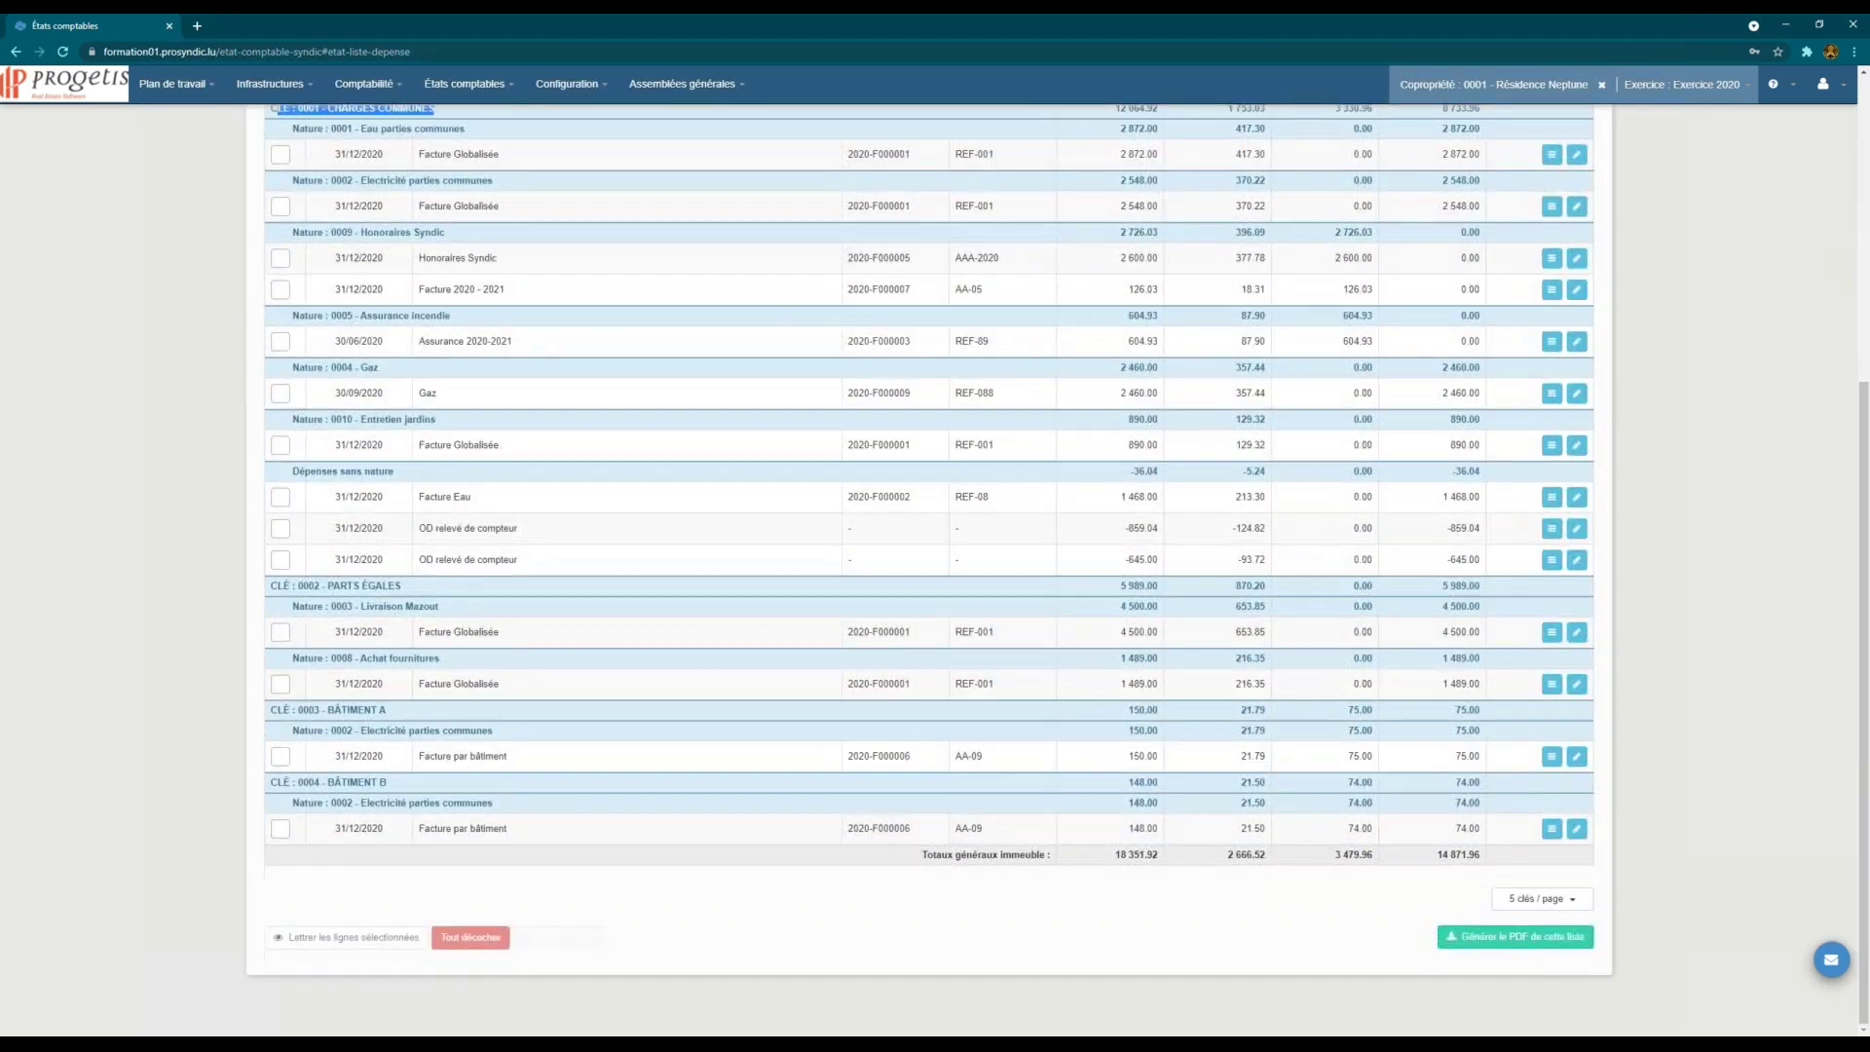
{"action": "scroll", "coordinate": [394, 855], "scroll_direction": "up", "scroll_amount": 3}
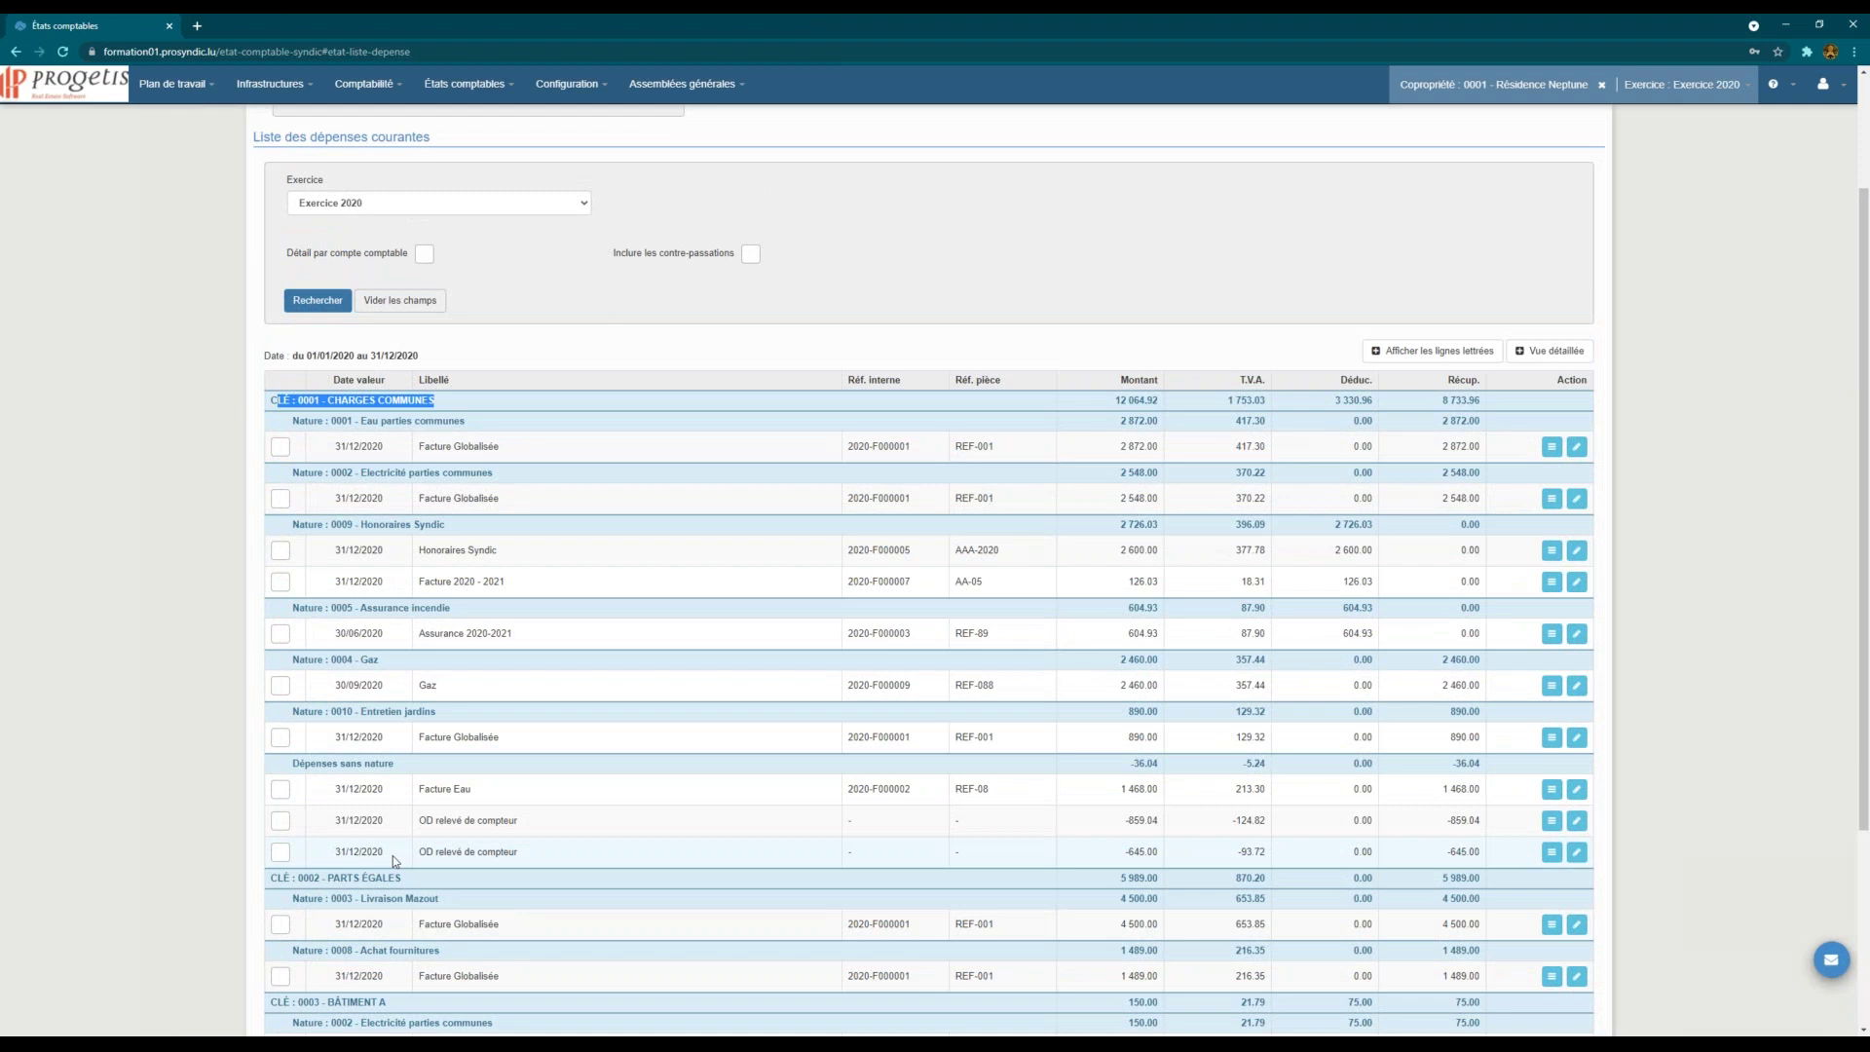
{"action": "left_click", "coordinate": [1576, 791]}
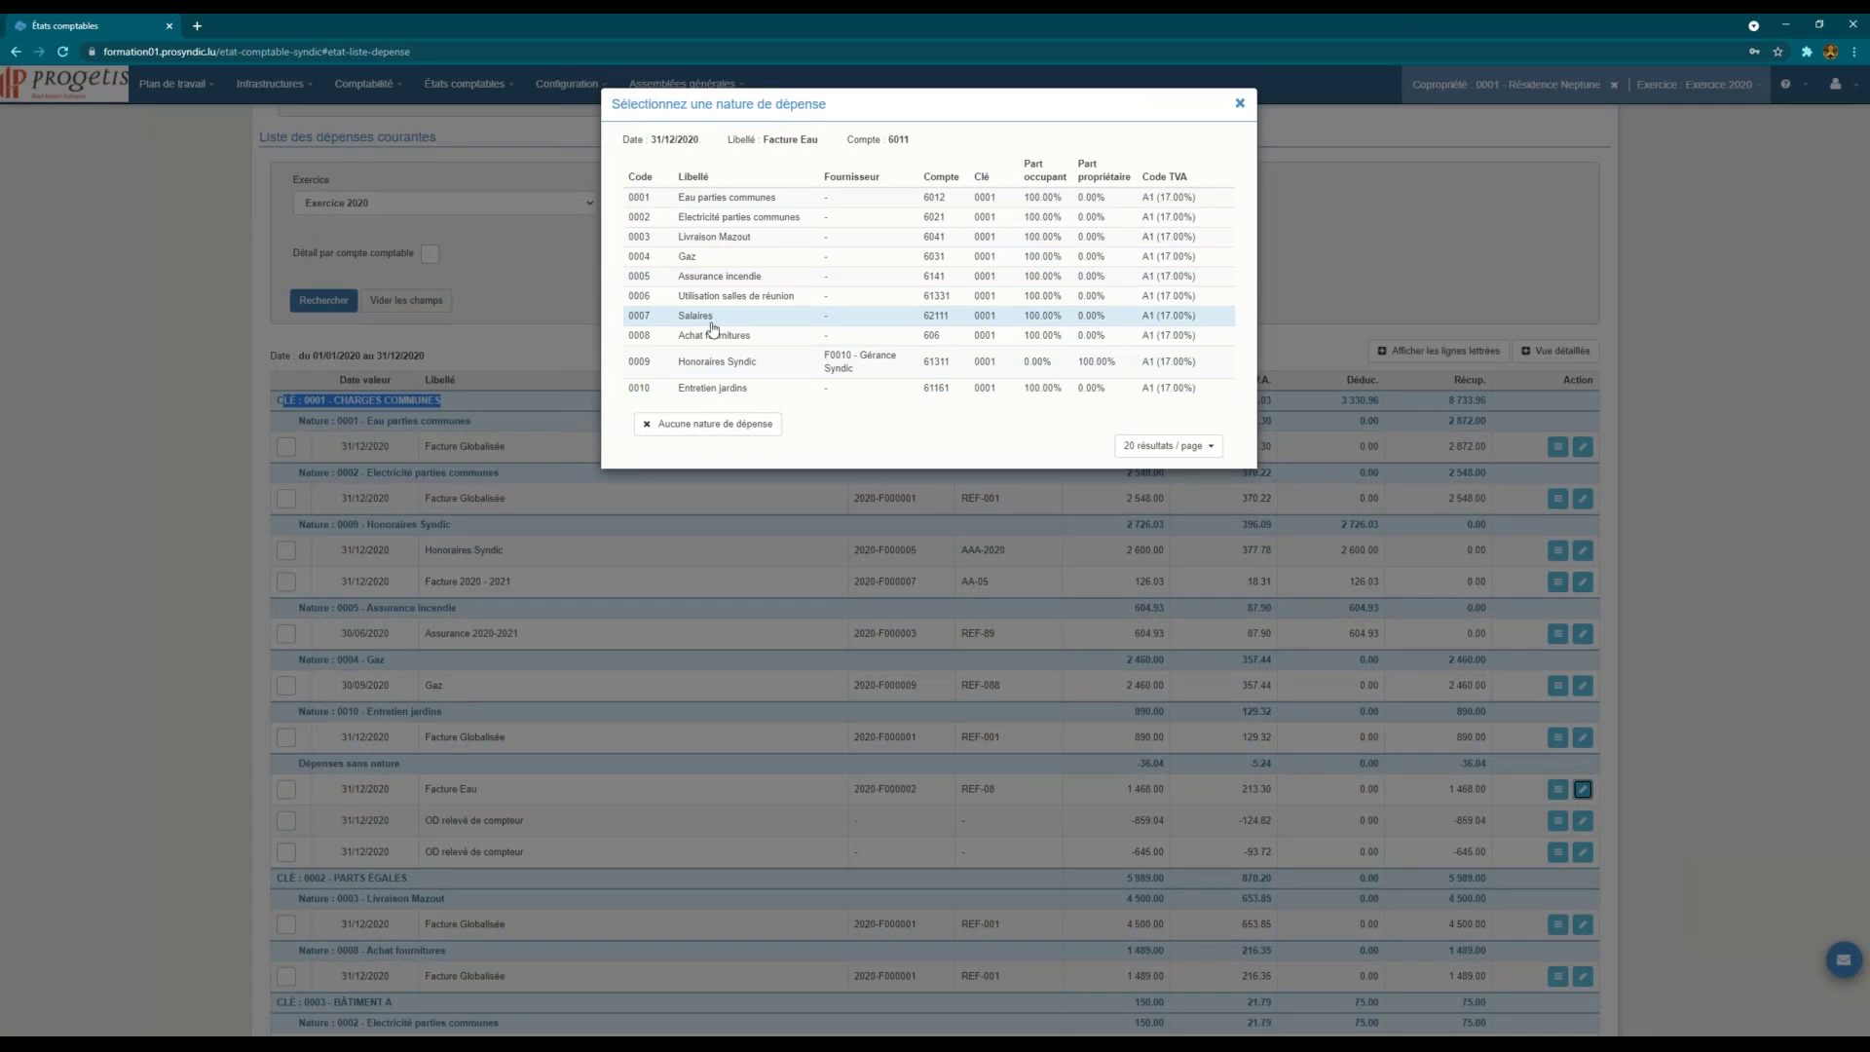
{"action": "left_click", "coordinate": [704, 424]}
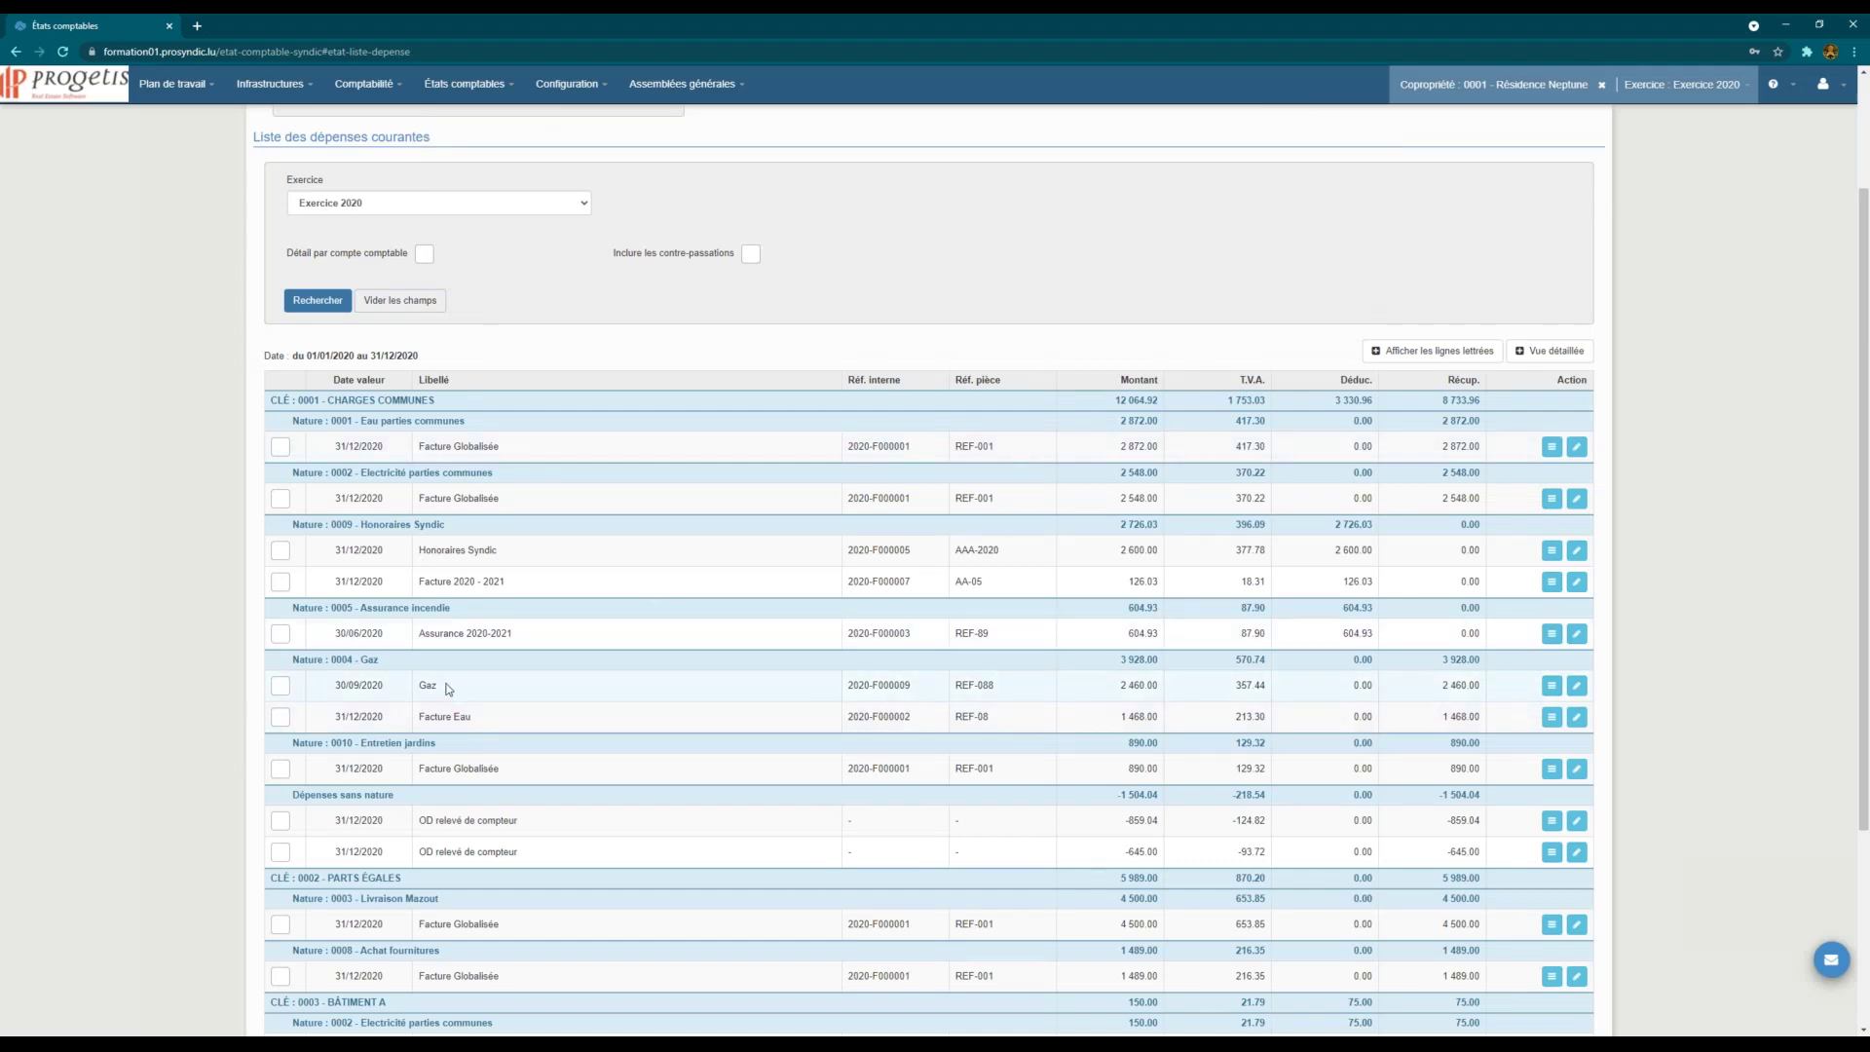
Step: Open the extra-accounting modification of the Gaz expense, examine its distribution key and other editable values, and close it without saving
{"action": "left_click", "coordinate": [1551, 687]}
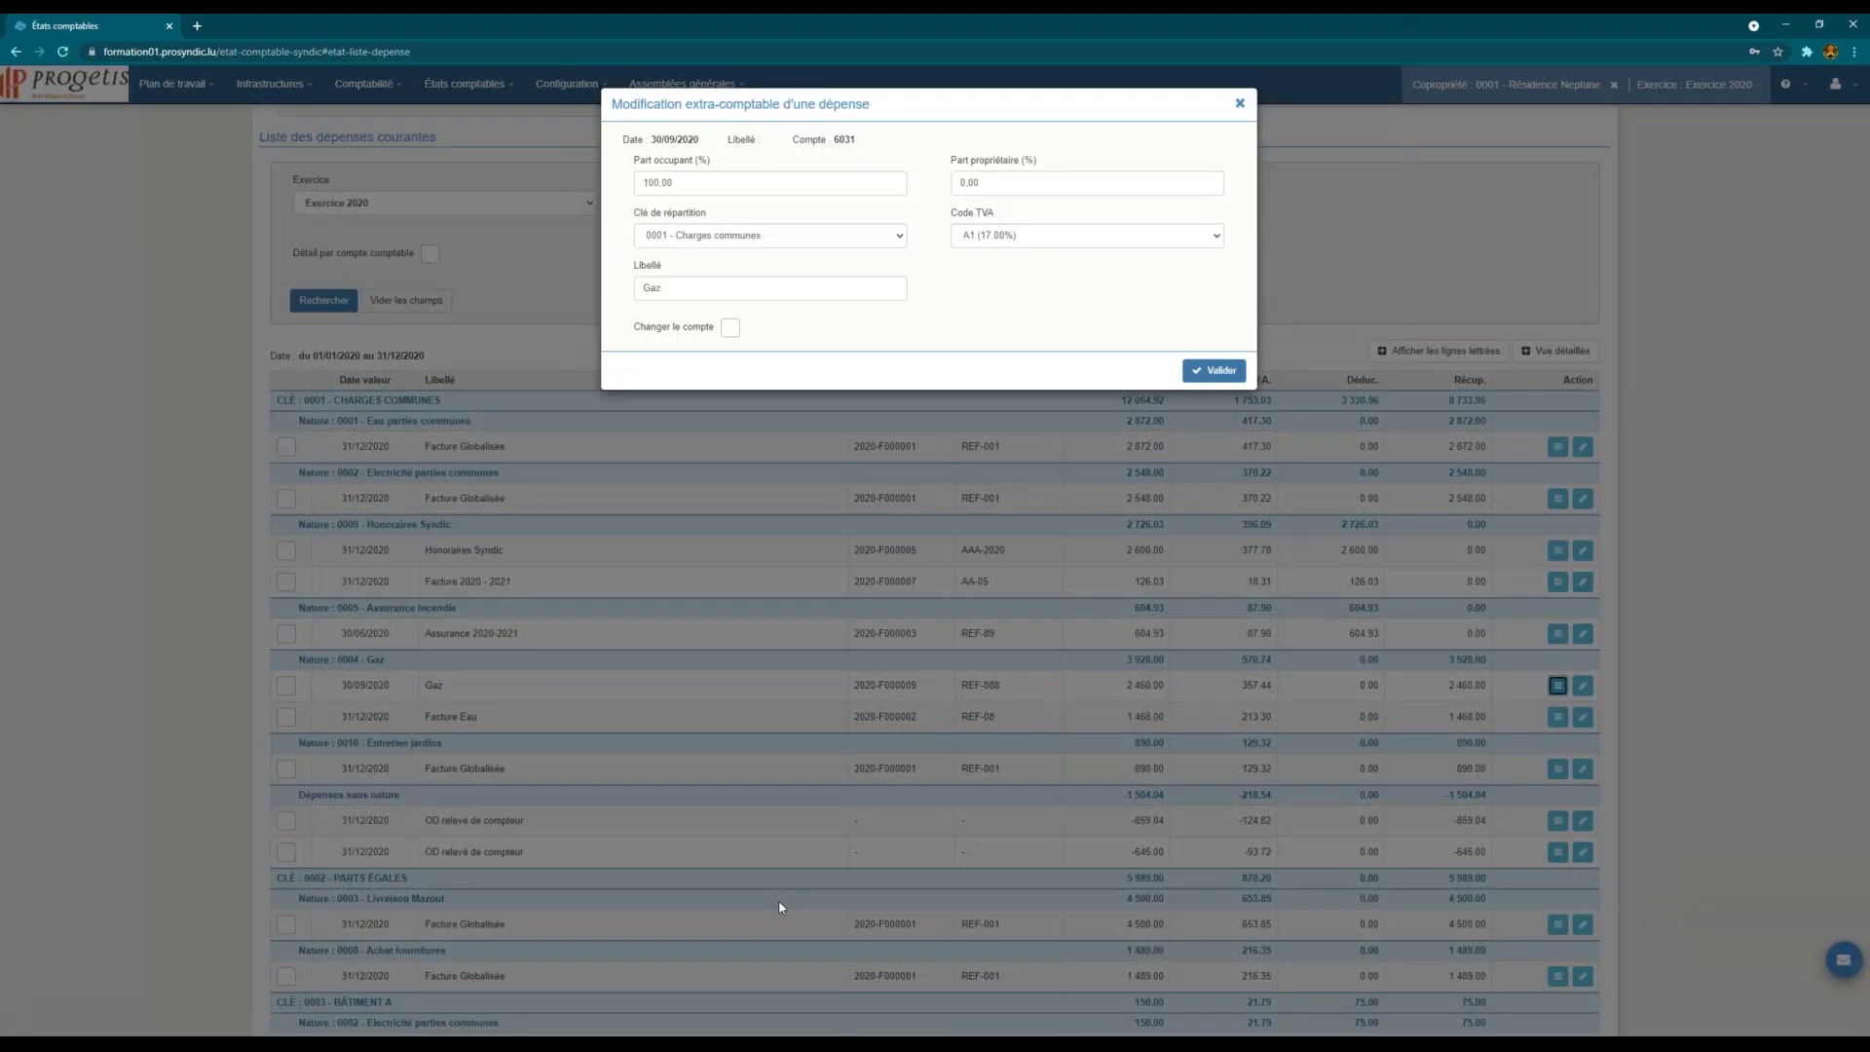
{"action": "left_click", "coordinate": [749, 240]}
{"action": "left_click", "coordinate": [967, 260]}
{"action": "left_click", "coordinate": [1240, 103]}
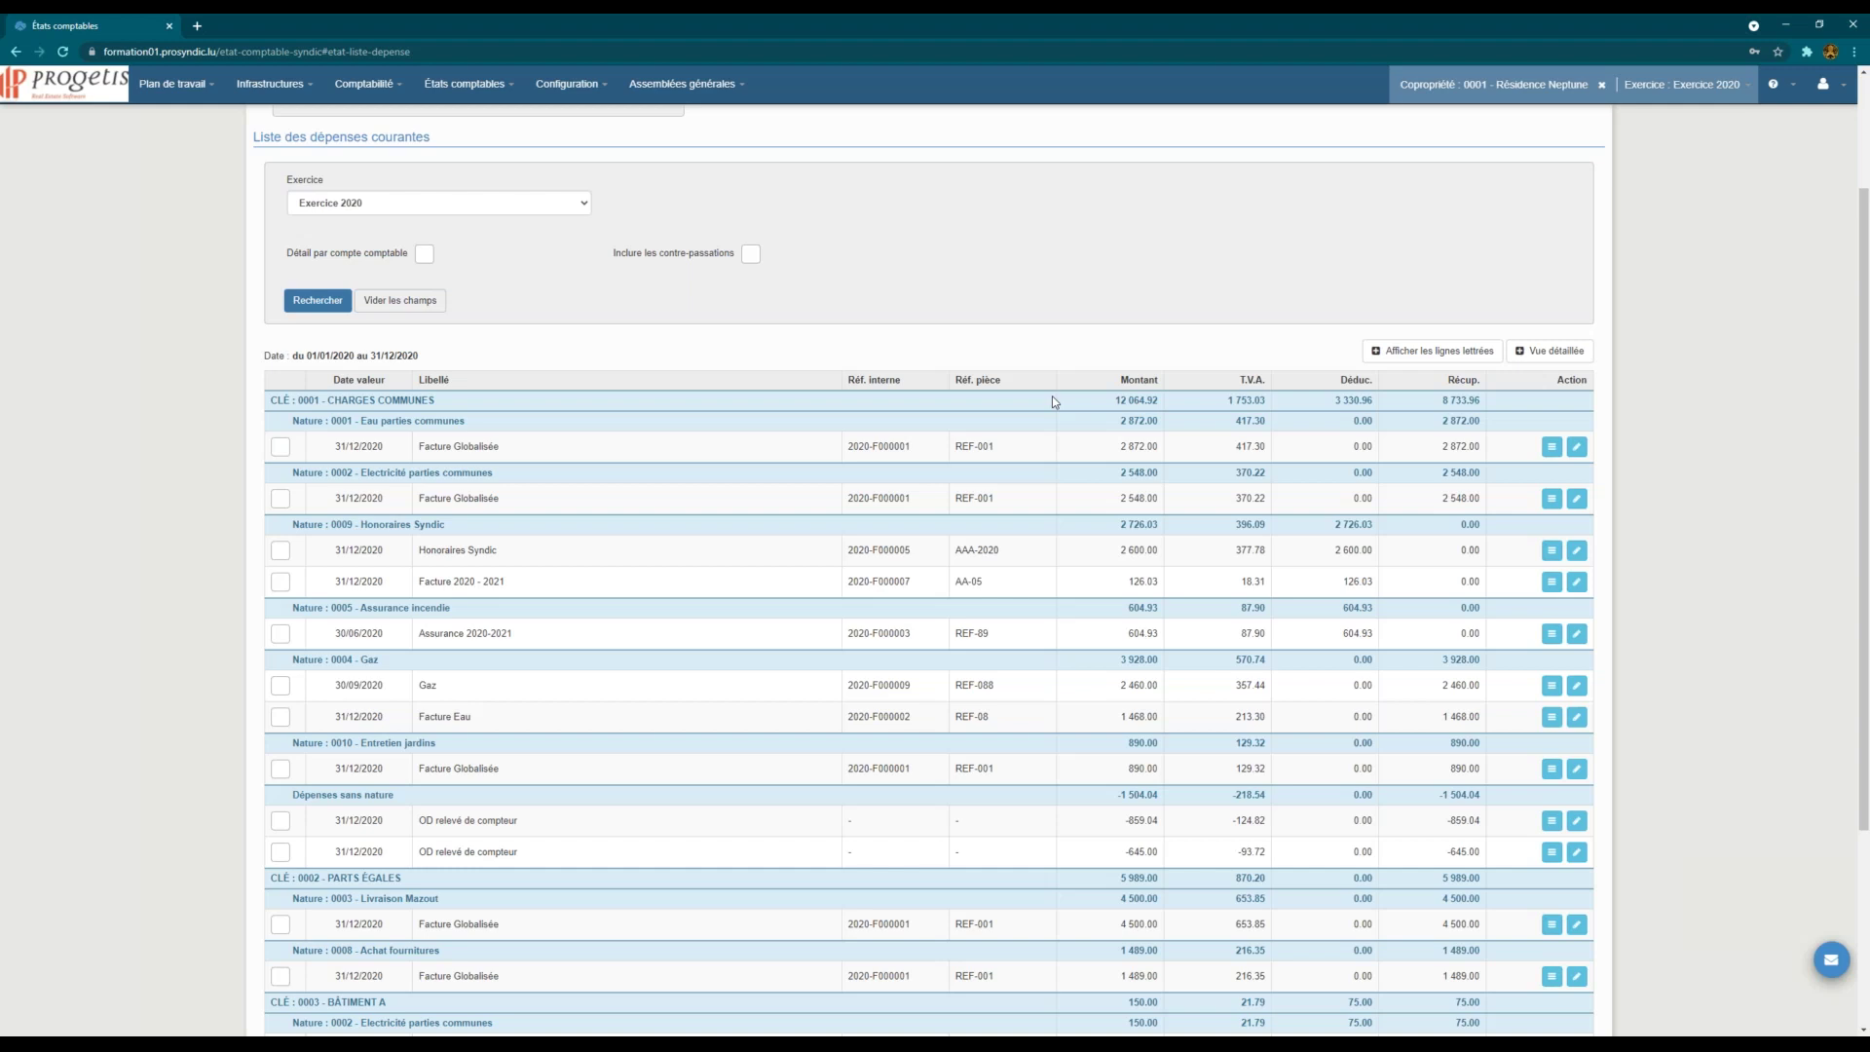
Step: Open the Dépenses travaux list for Exercice 2020 and search the expenses of works file 0001 - Rénovation façade
{"action": "left_click", "coordinate": [470, 85]}
{"action": "mouse_move", "coordinate": [525, 322]}
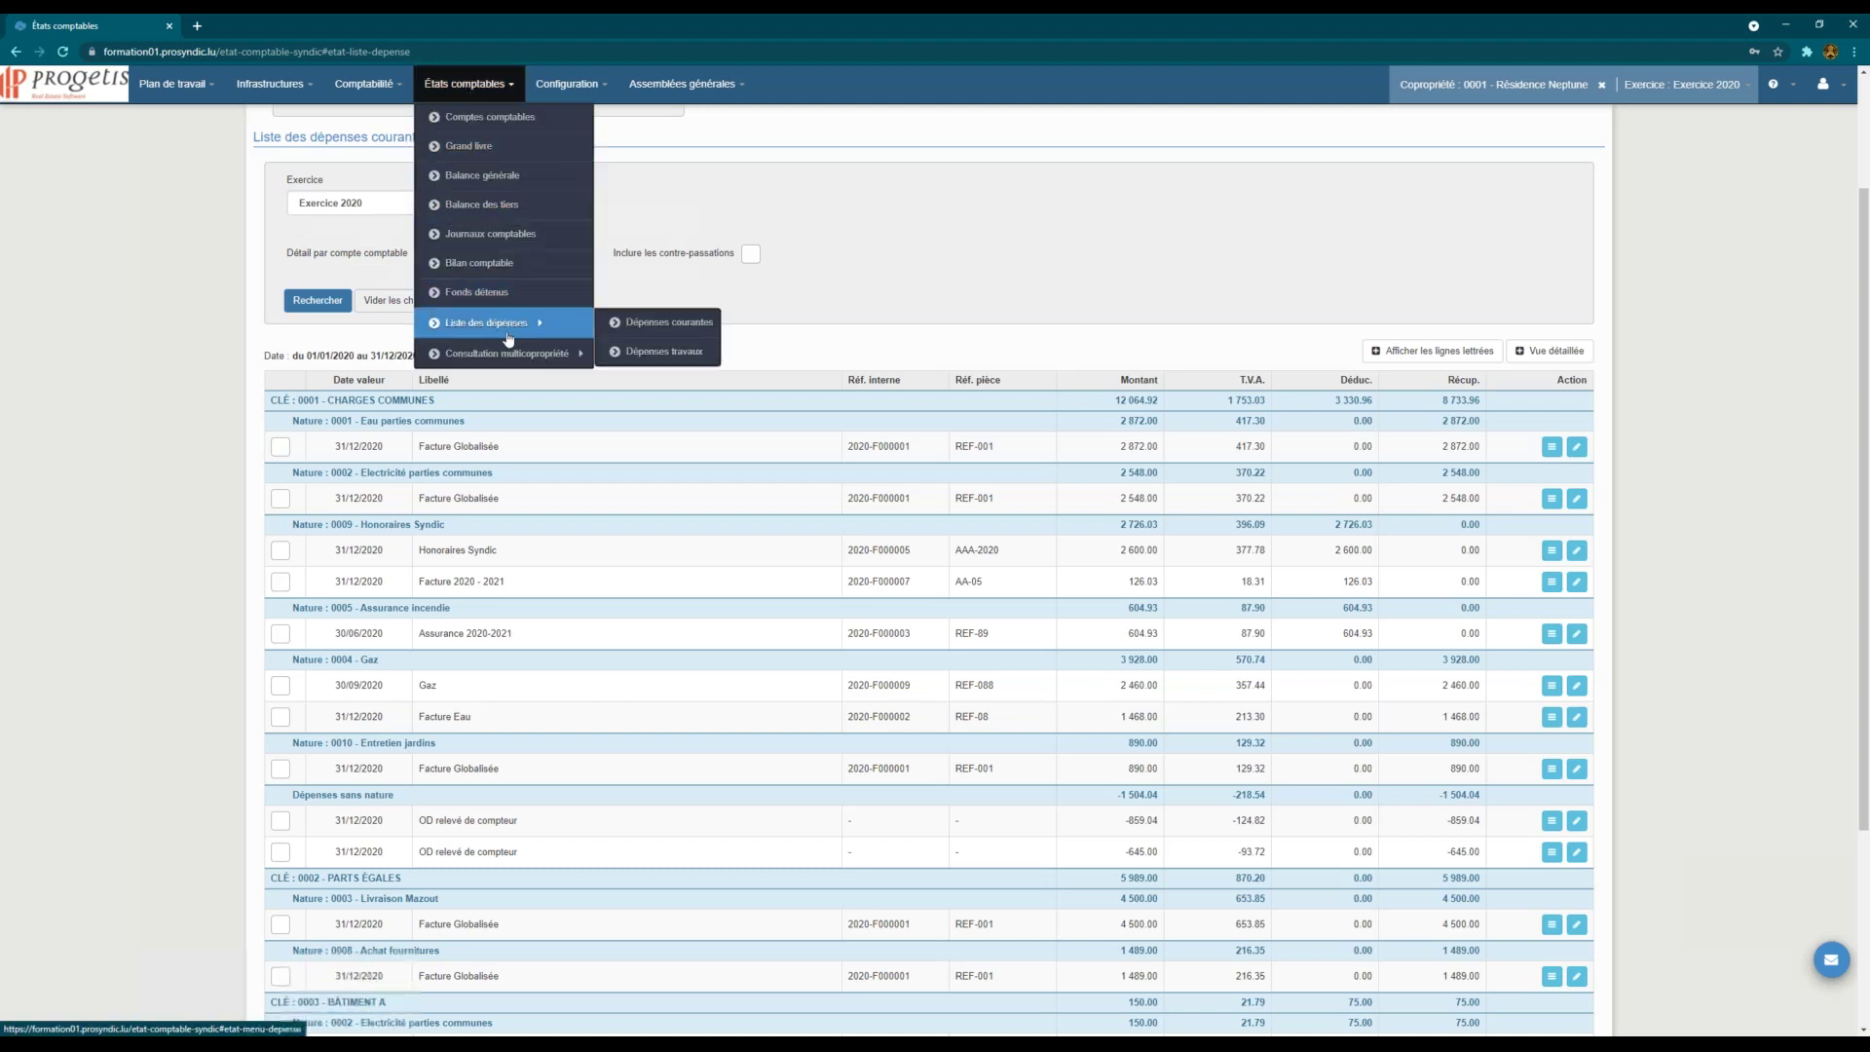
{"action": "left_click", "coordinate": [698, 356]}
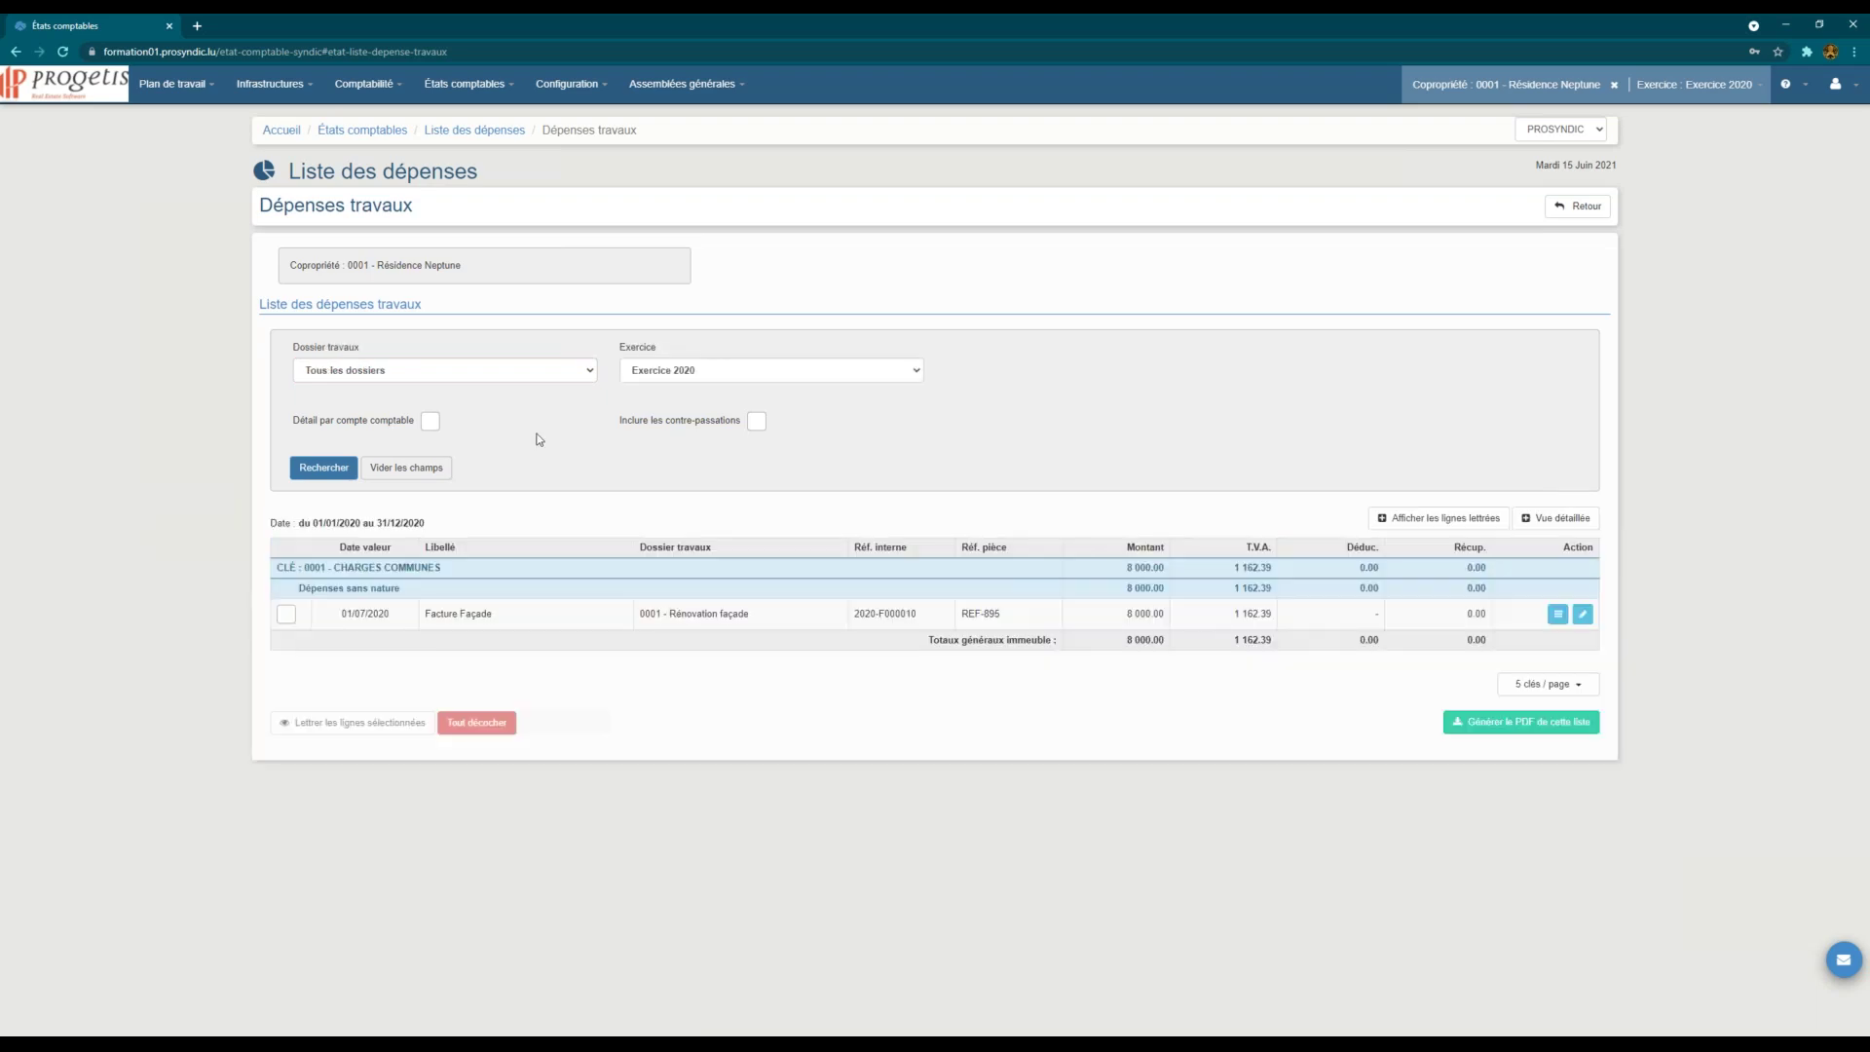
{"action": "left_click", "coordinate": [449, 378]}
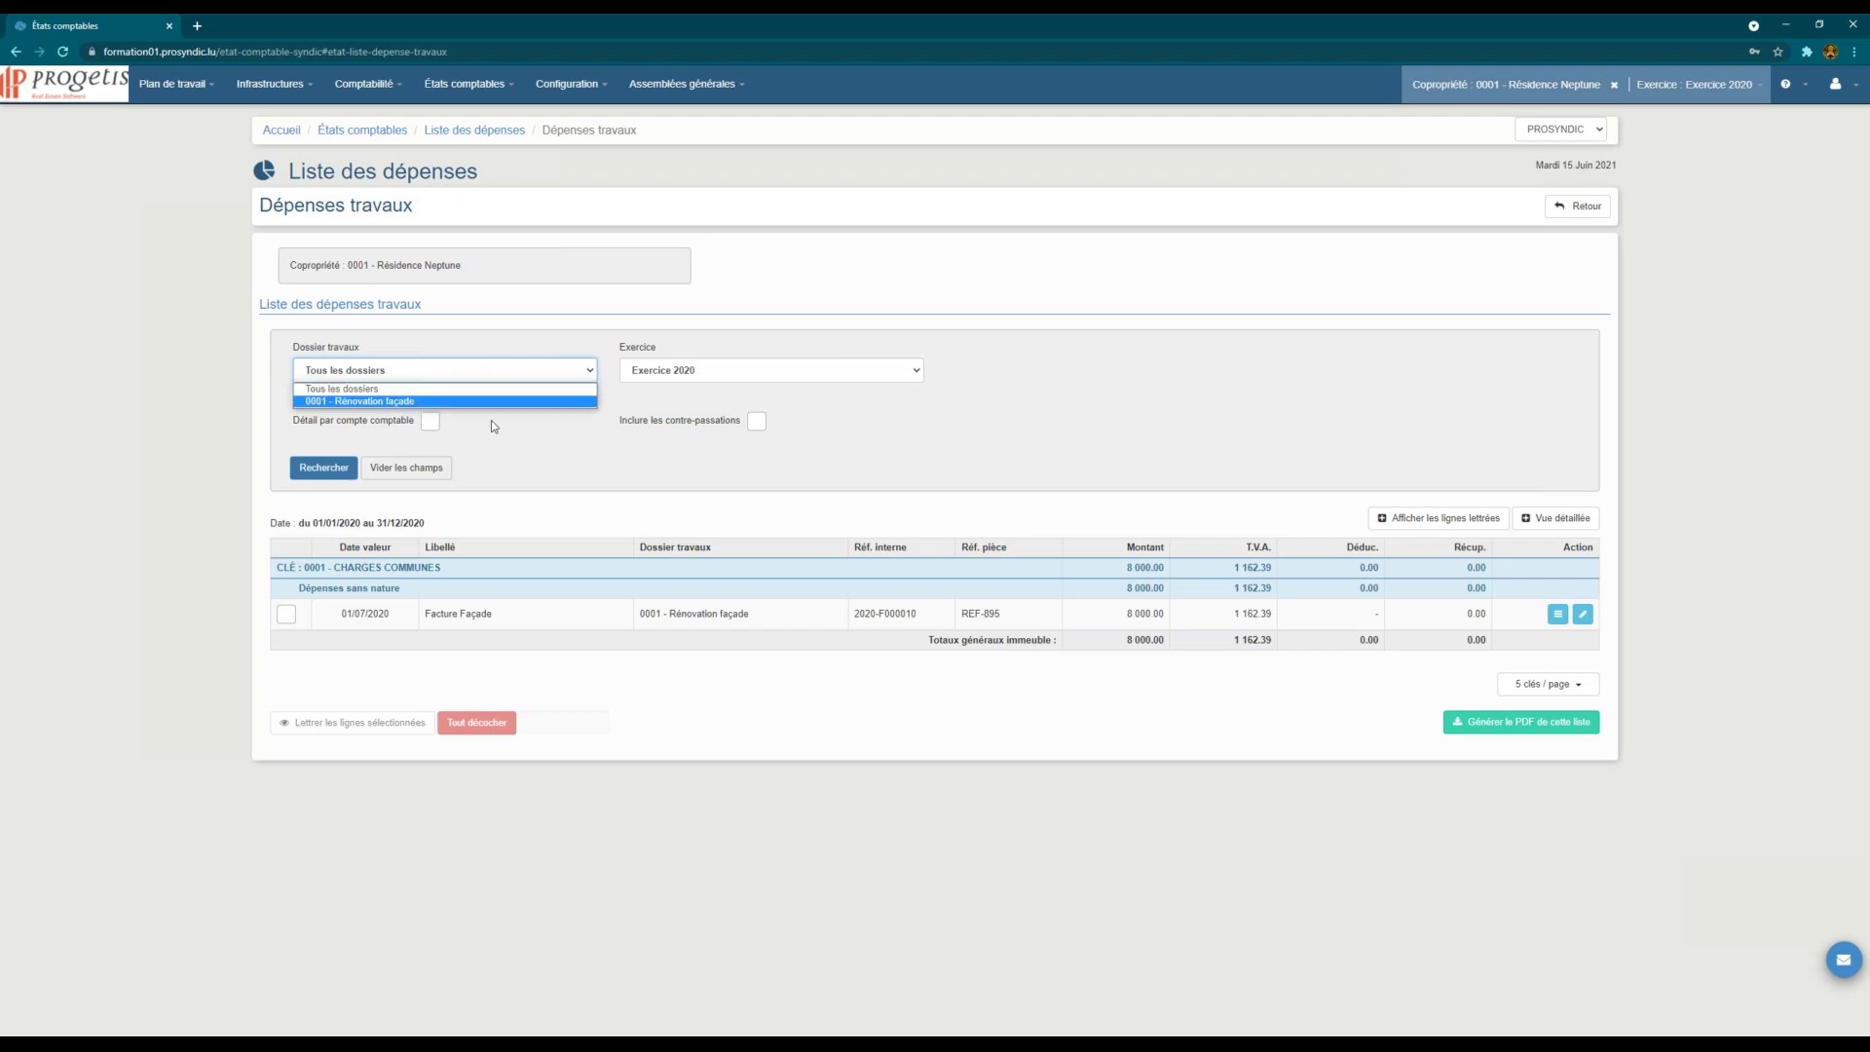
{"action": "left_click", "coordinate": [426, 402]}
{"action": "left_click", "coordinate": [390, 471]}
{"action": "left_click", "coordinate": [324, 468]}
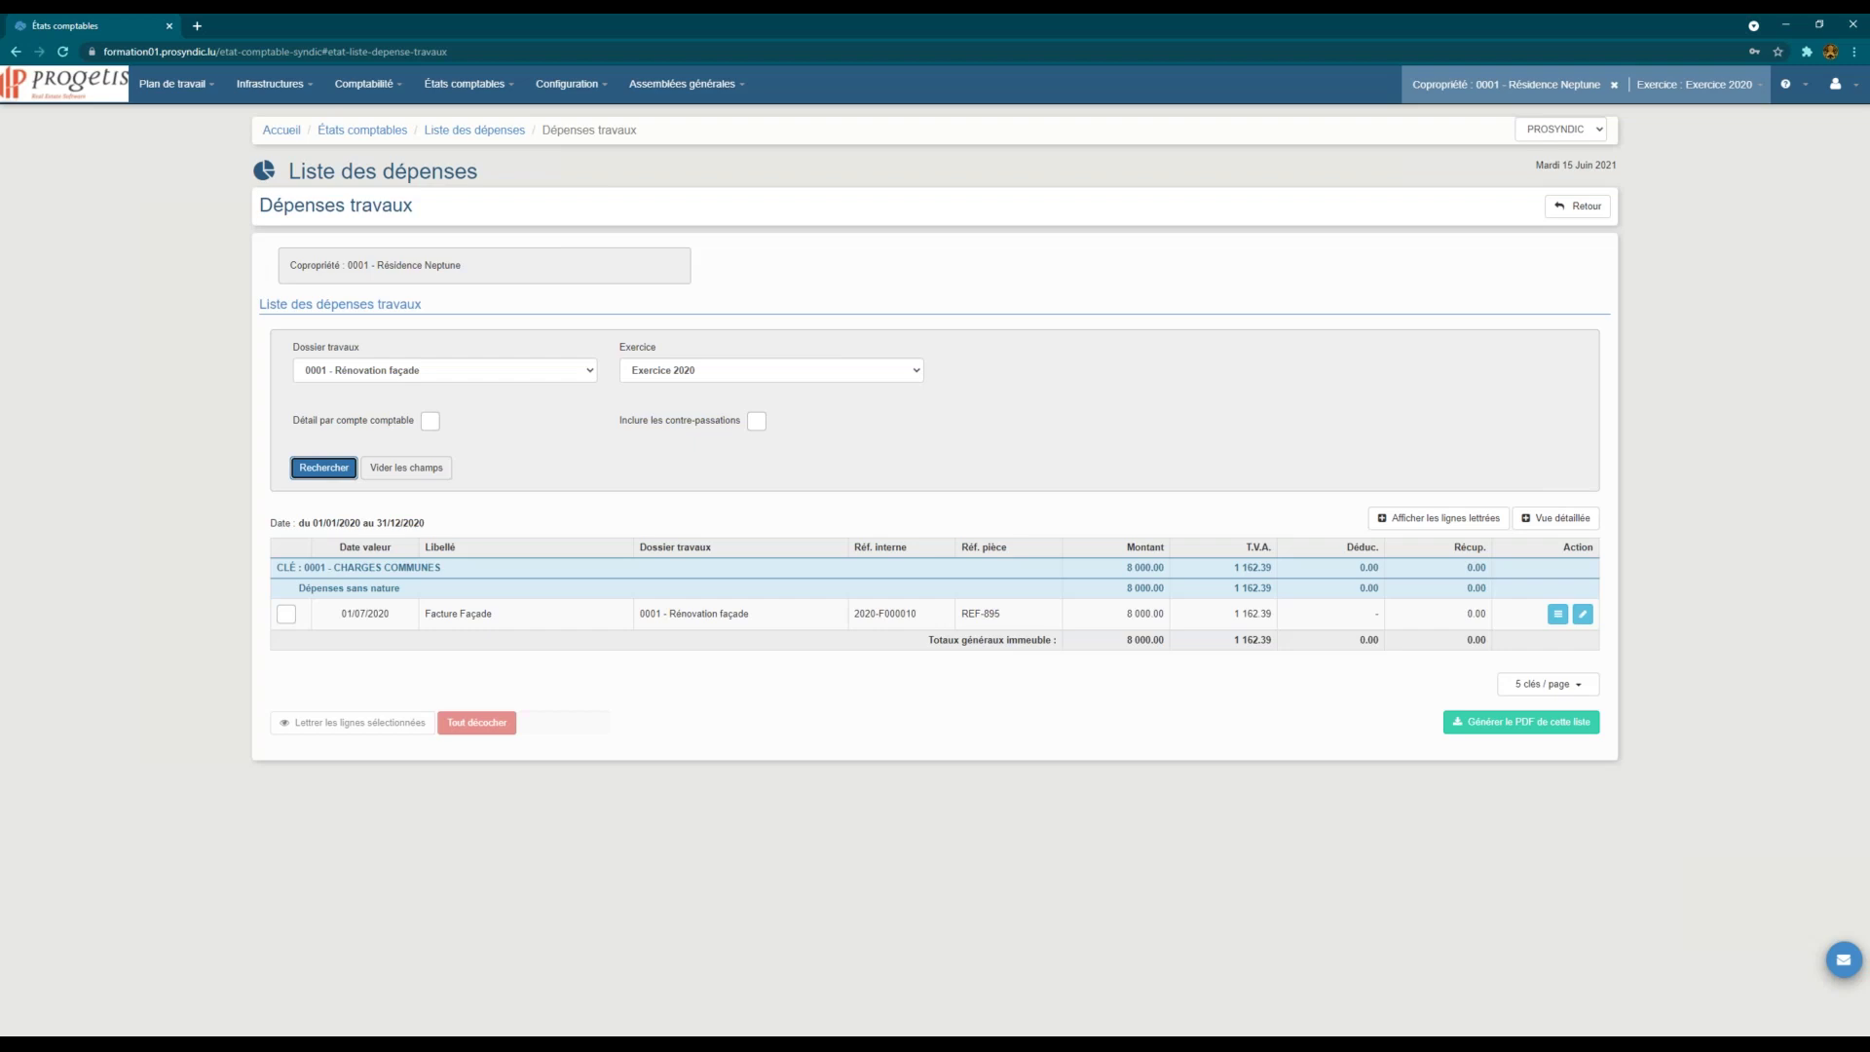
Step: Open the multi-property Situation des comptes par immeuble and search for third party F0003 - LEO as of 15/06/2021
{"action": "left_click", "coordinate": [465, 85]}
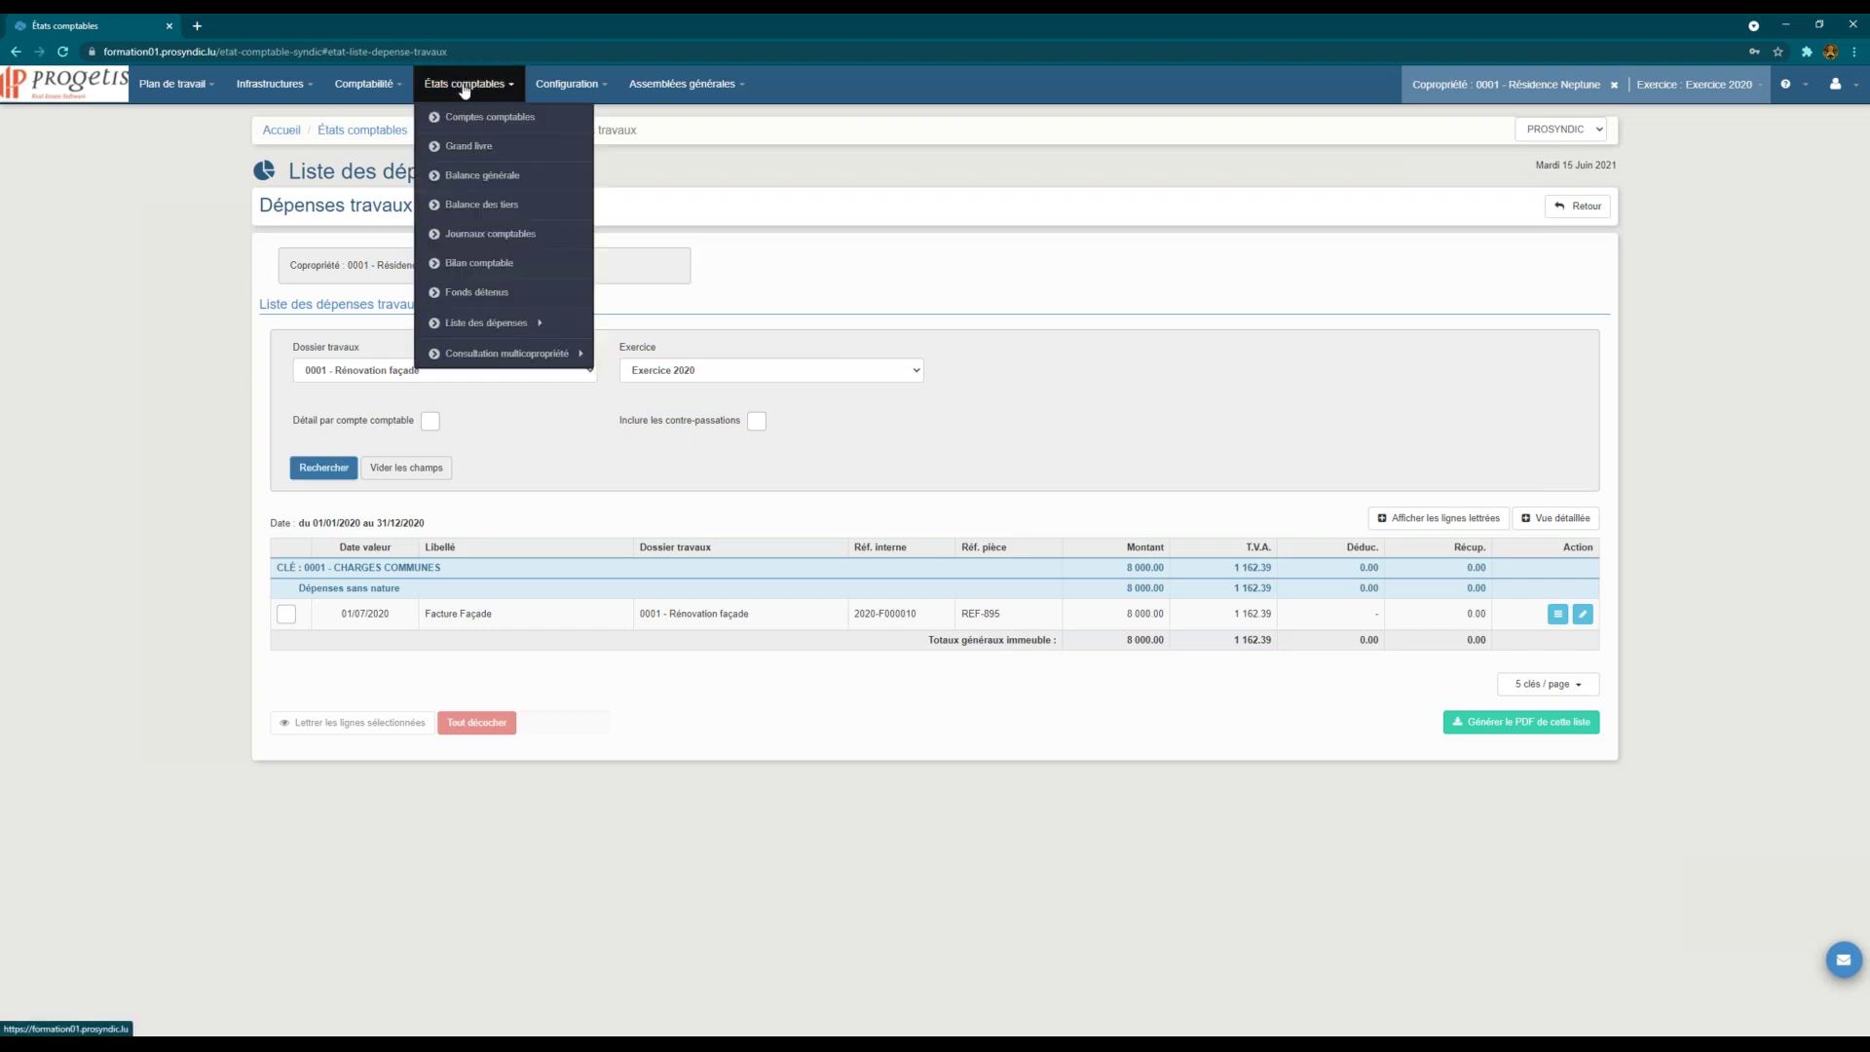
{"action": "mouse_move", "coordinate": [505, 331]}
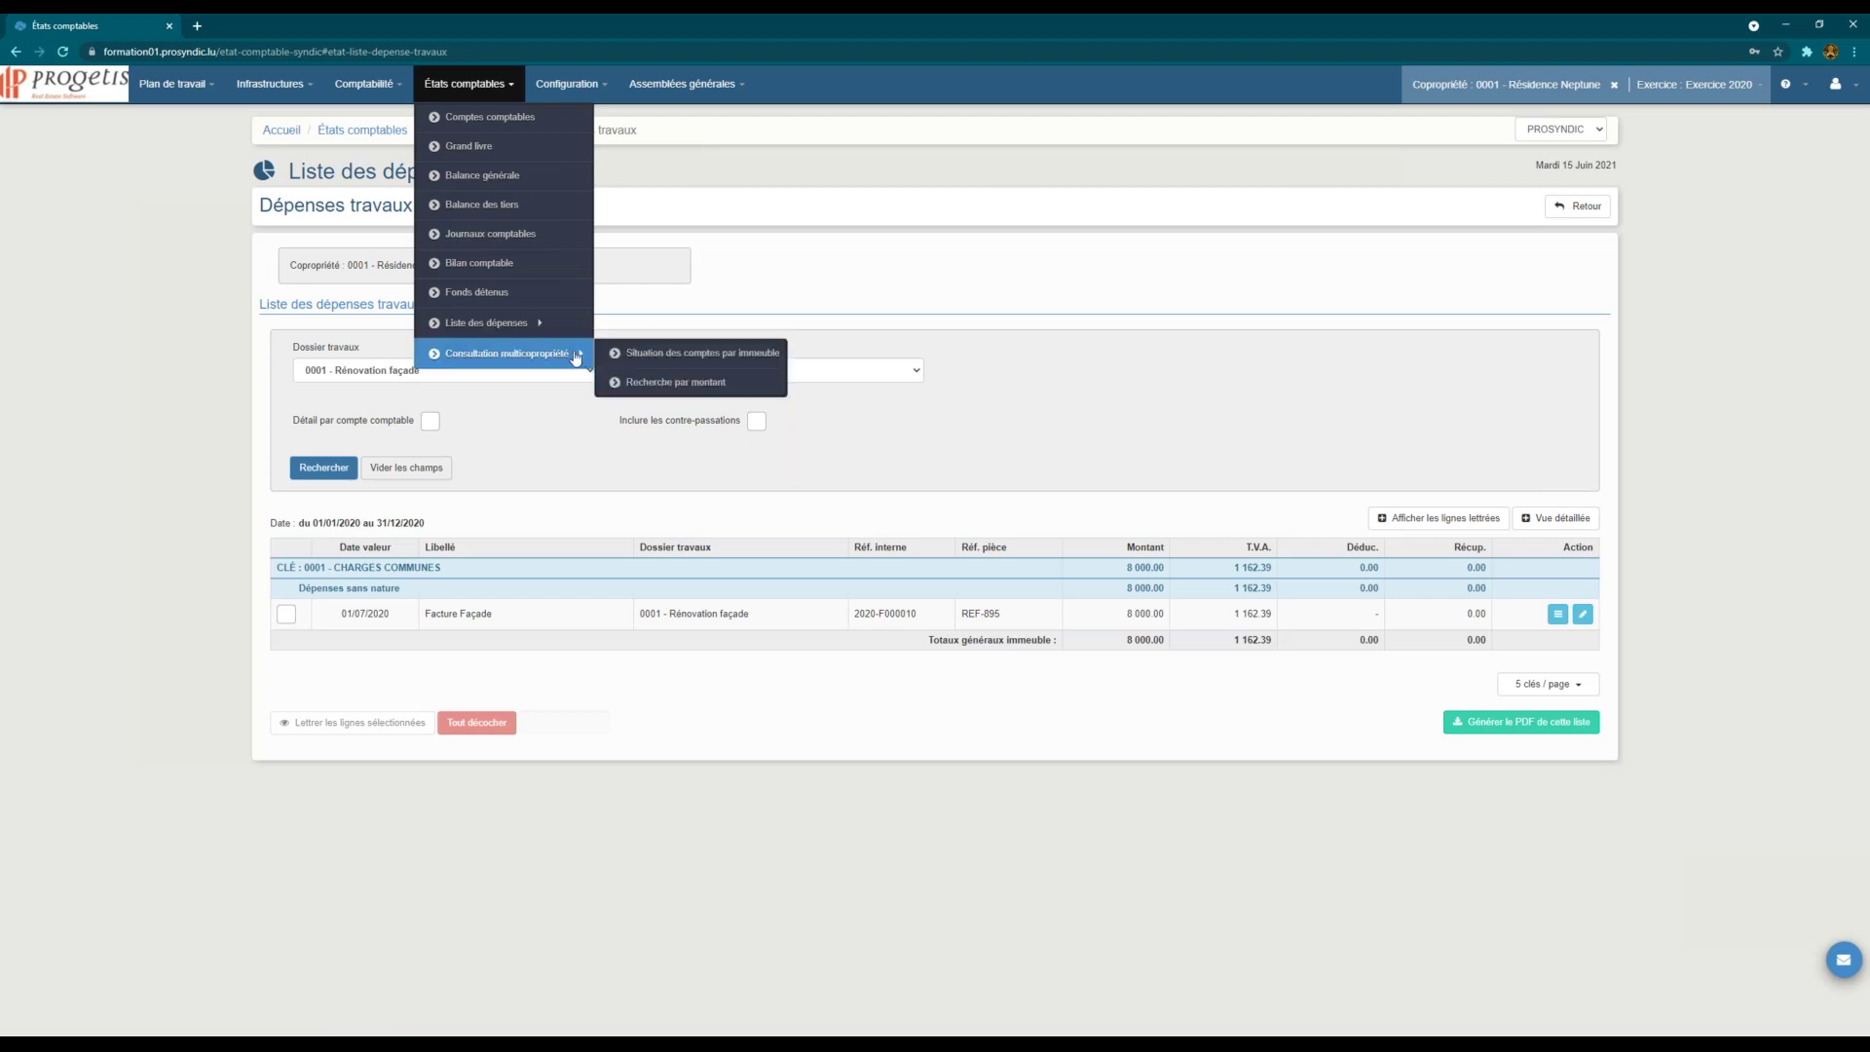
{"action": "left_click", "coordinate": [617, 356]}
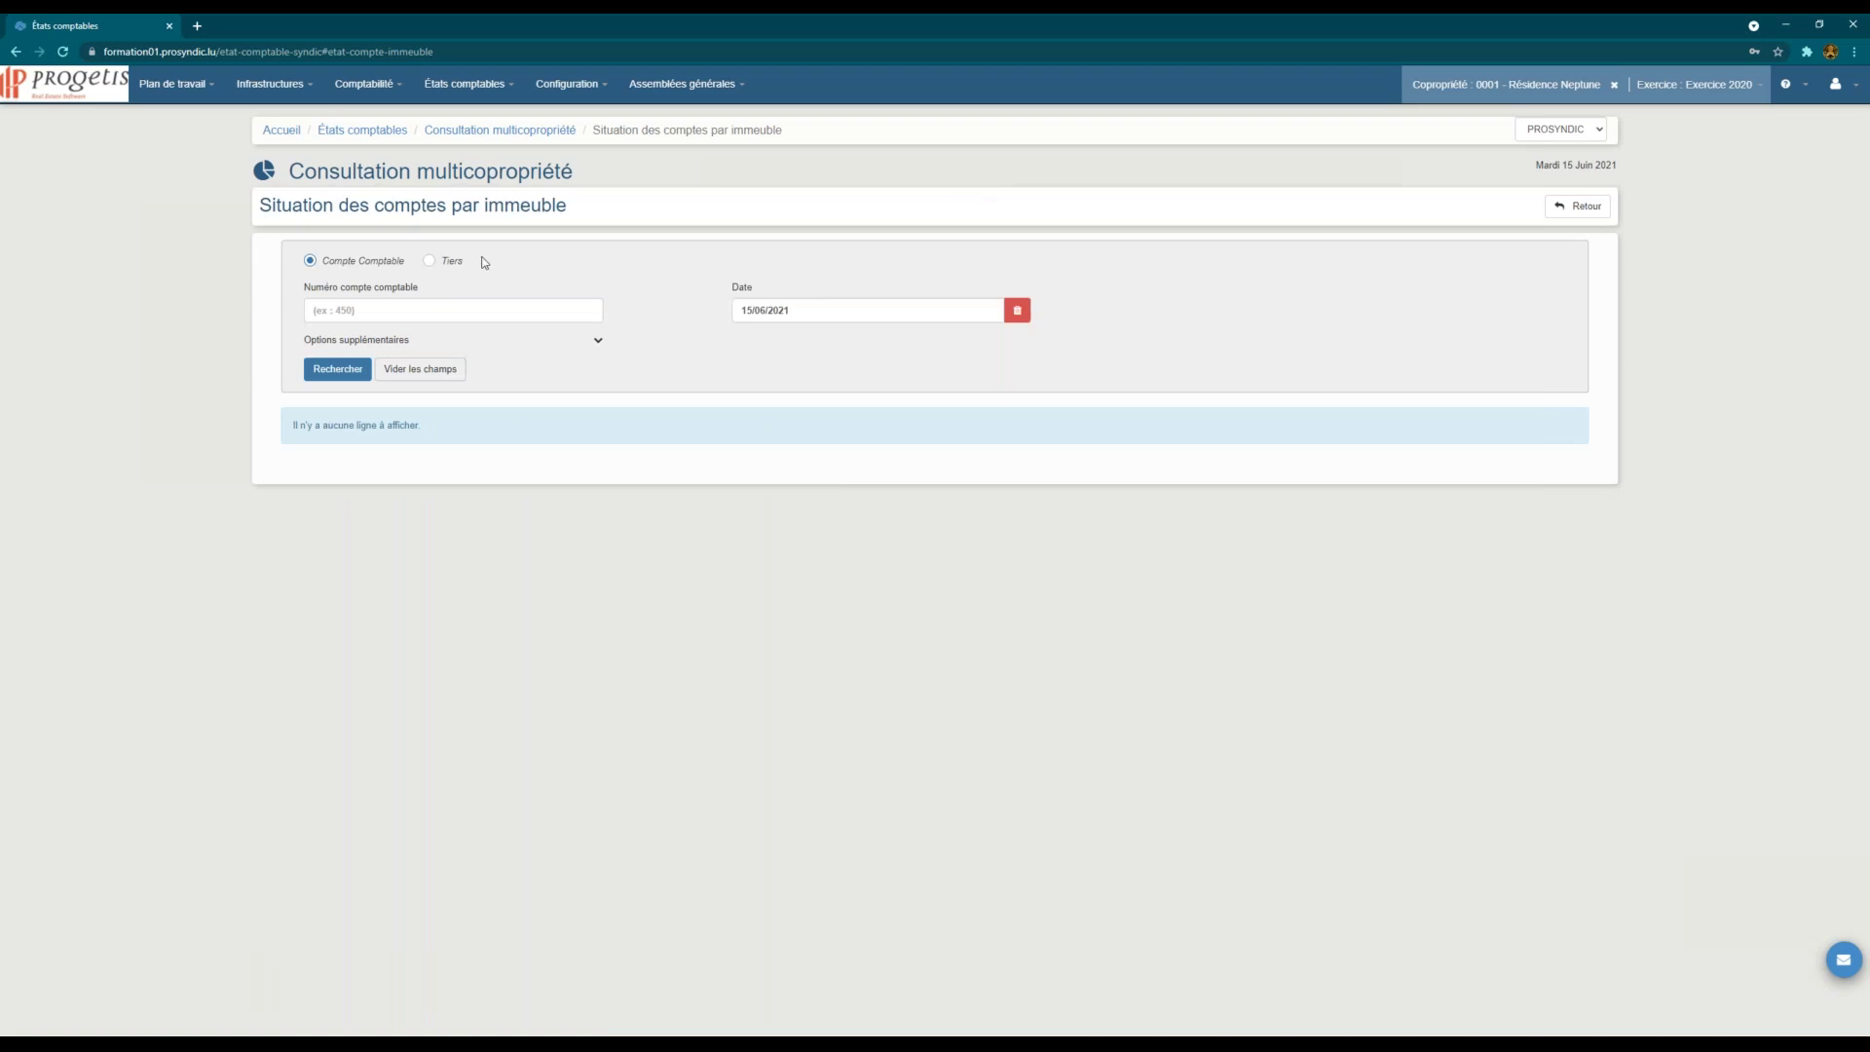
{"action": "left_click", "coordinate": [429, 261]}
{"action": "left_click", "coordinate": [430, 261]}
{"action": "left_click", "coordinate": [446, 303]}
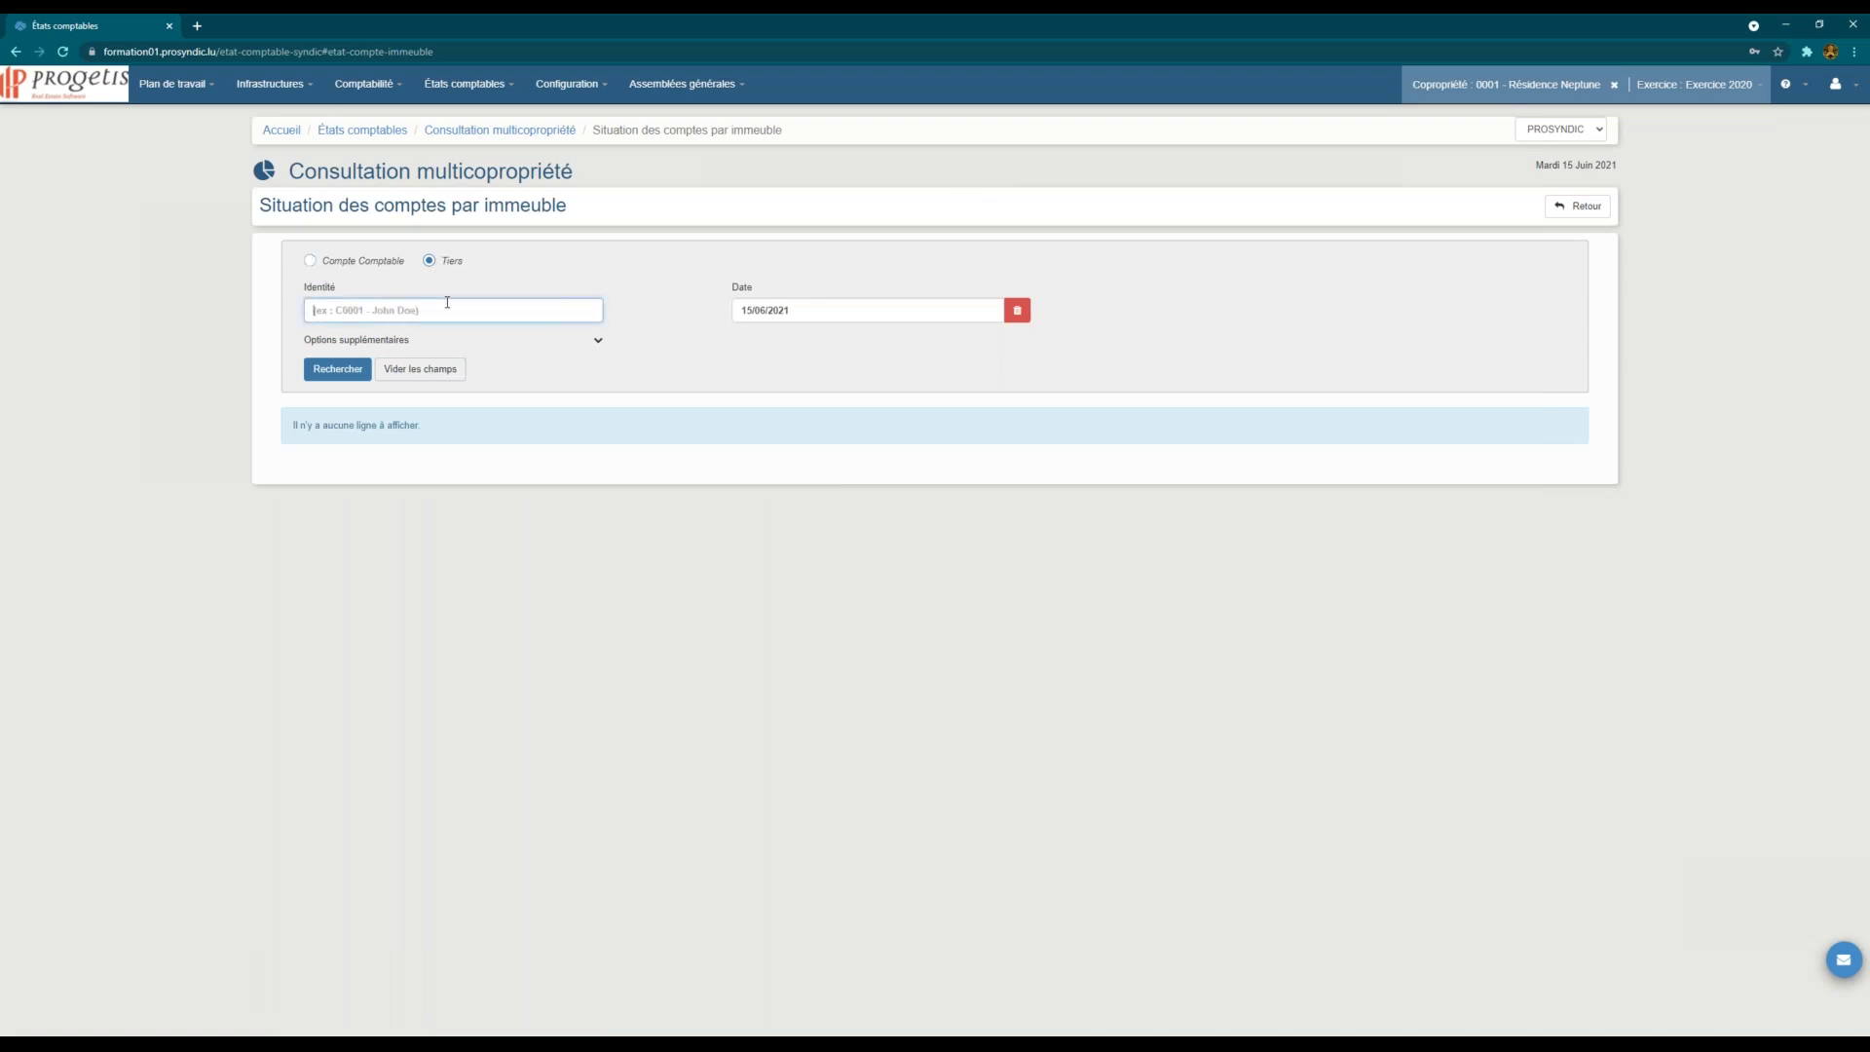
{"action": "type", "text": "f0"}
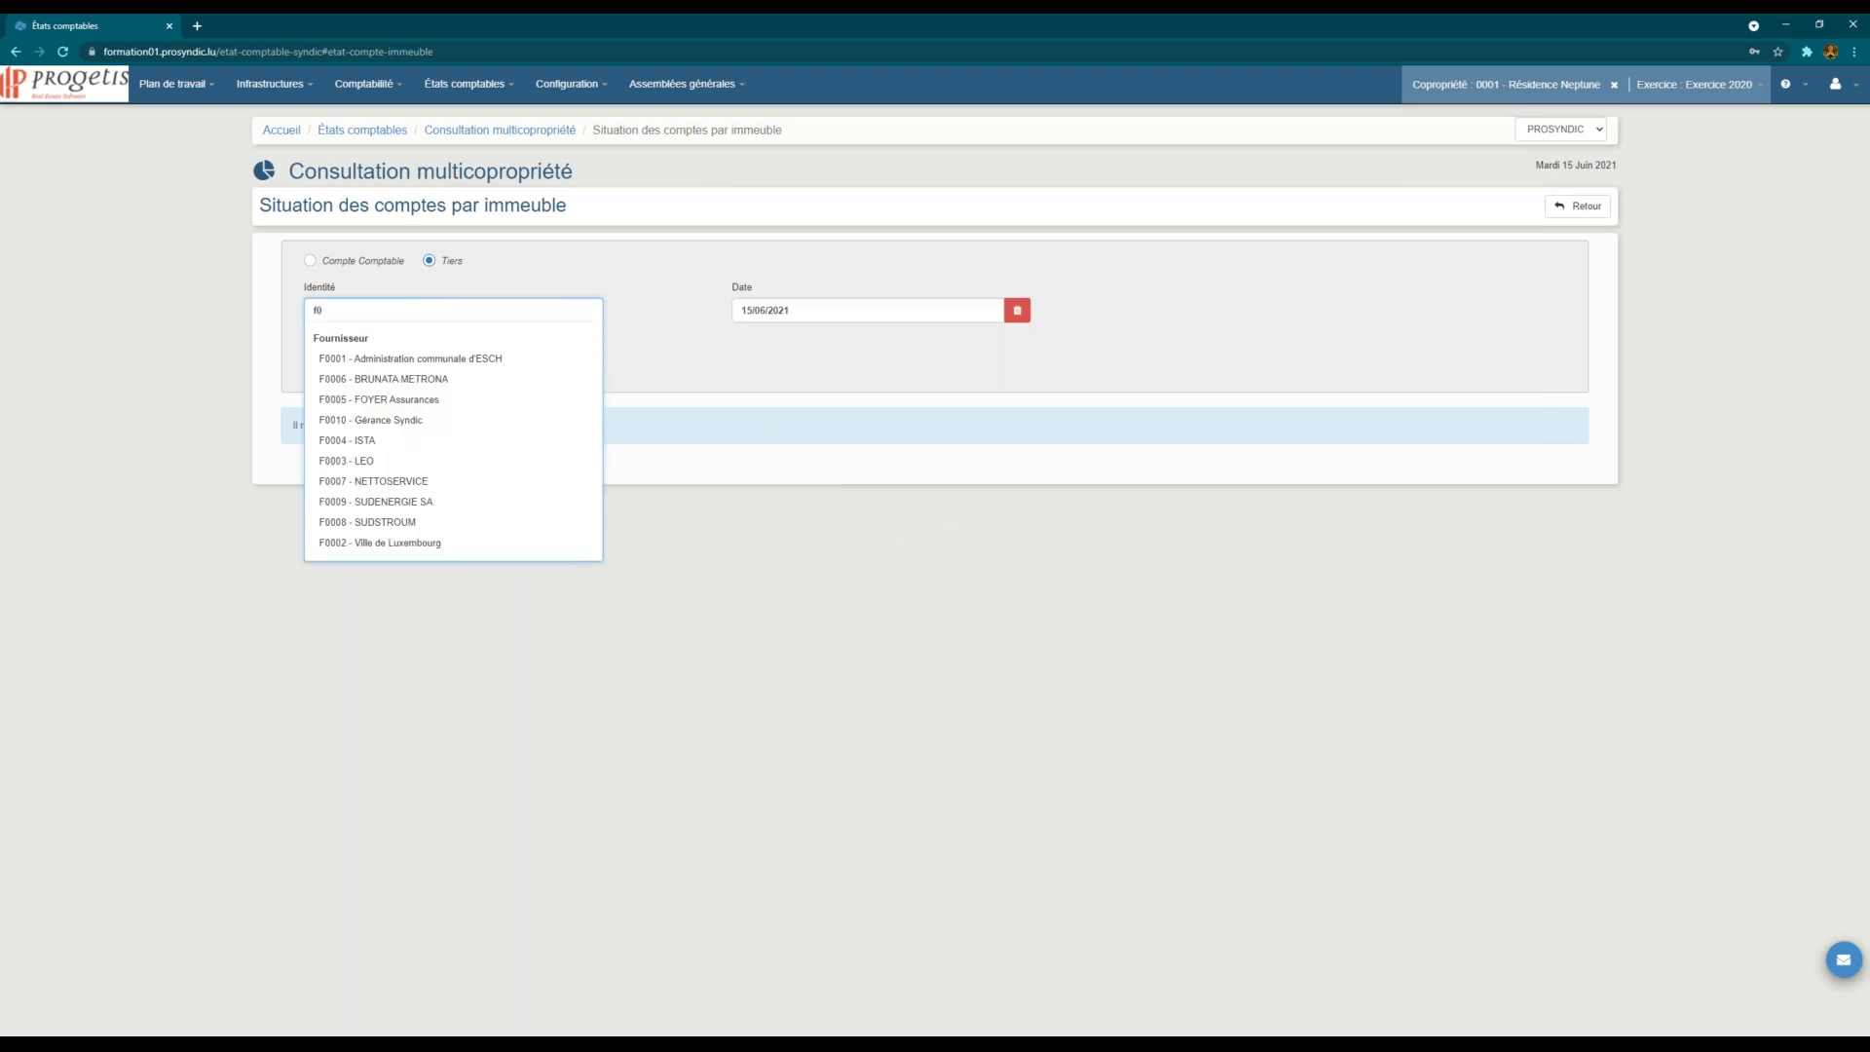
{"action": "left_click", "coordinate": [417, 460]}
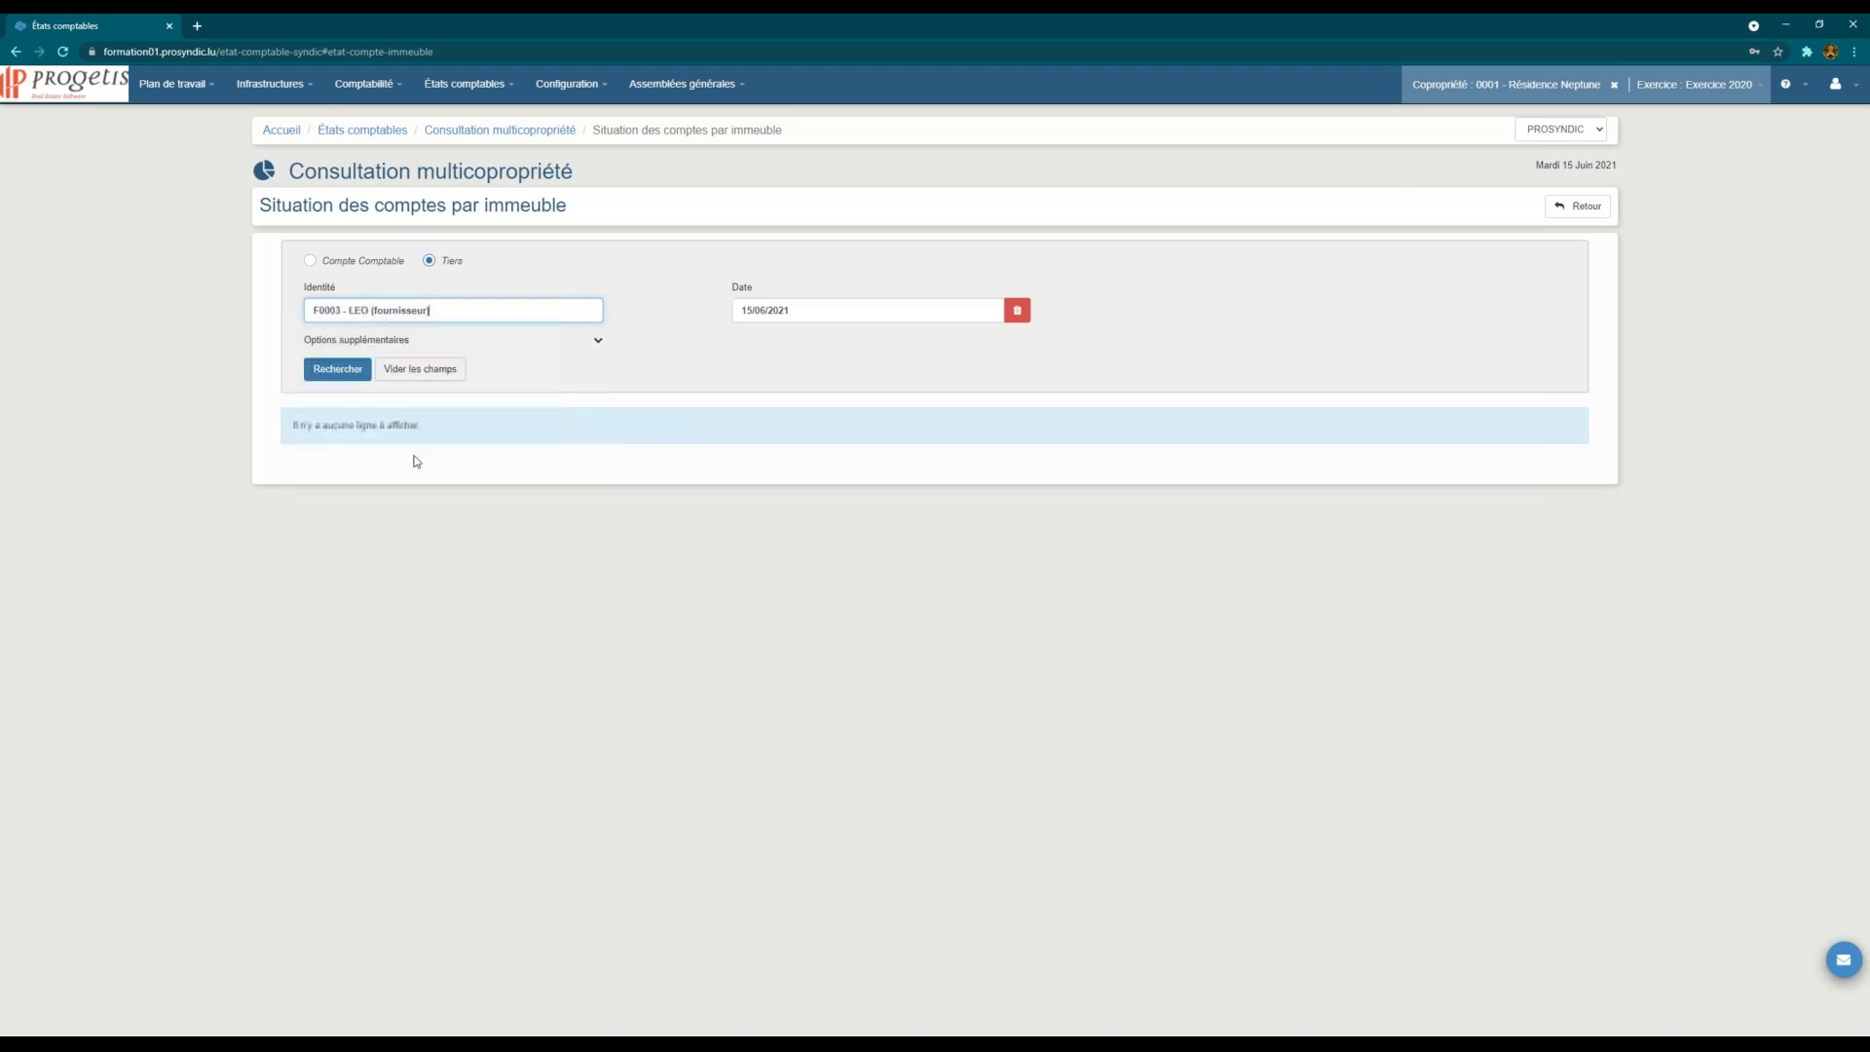
{"action": "left_click", "coordinate": [931, 304]}
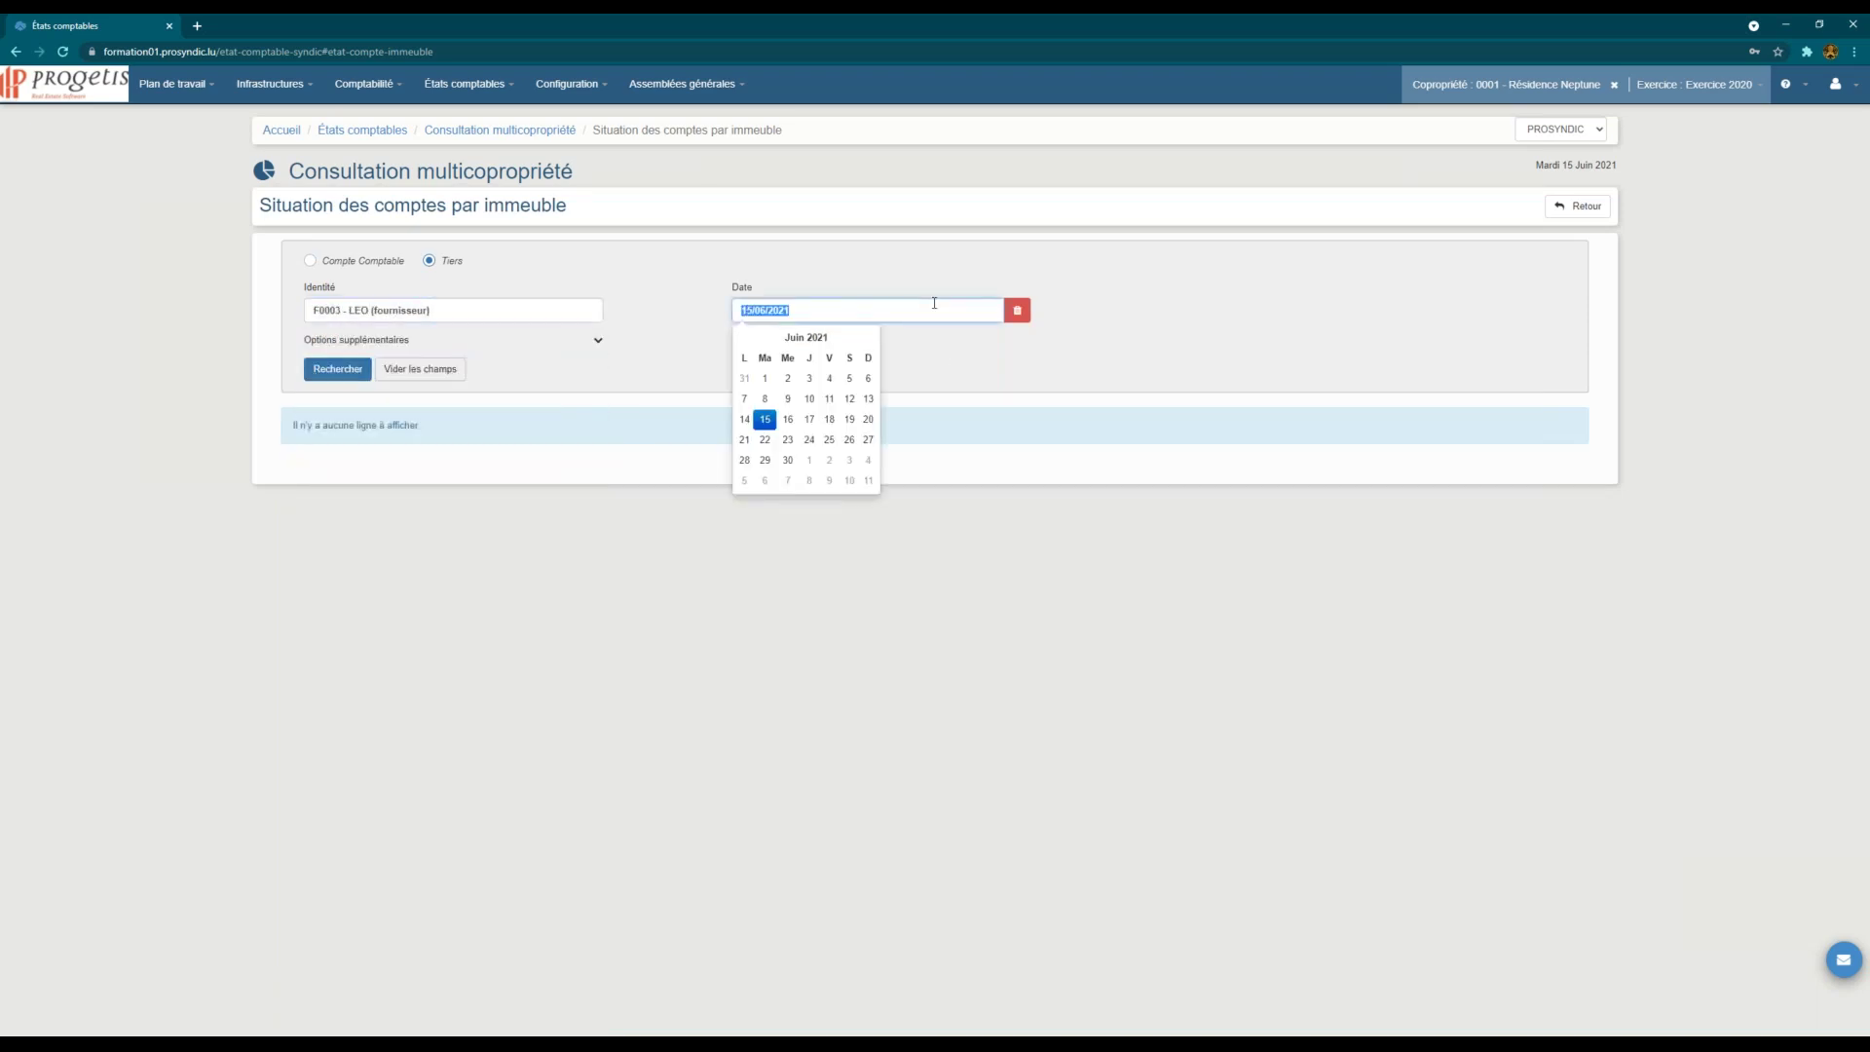
{"action": "left_click", "coordinate": [933, 279]}
{"action": "left_click", "coordinate": [336, 368]}
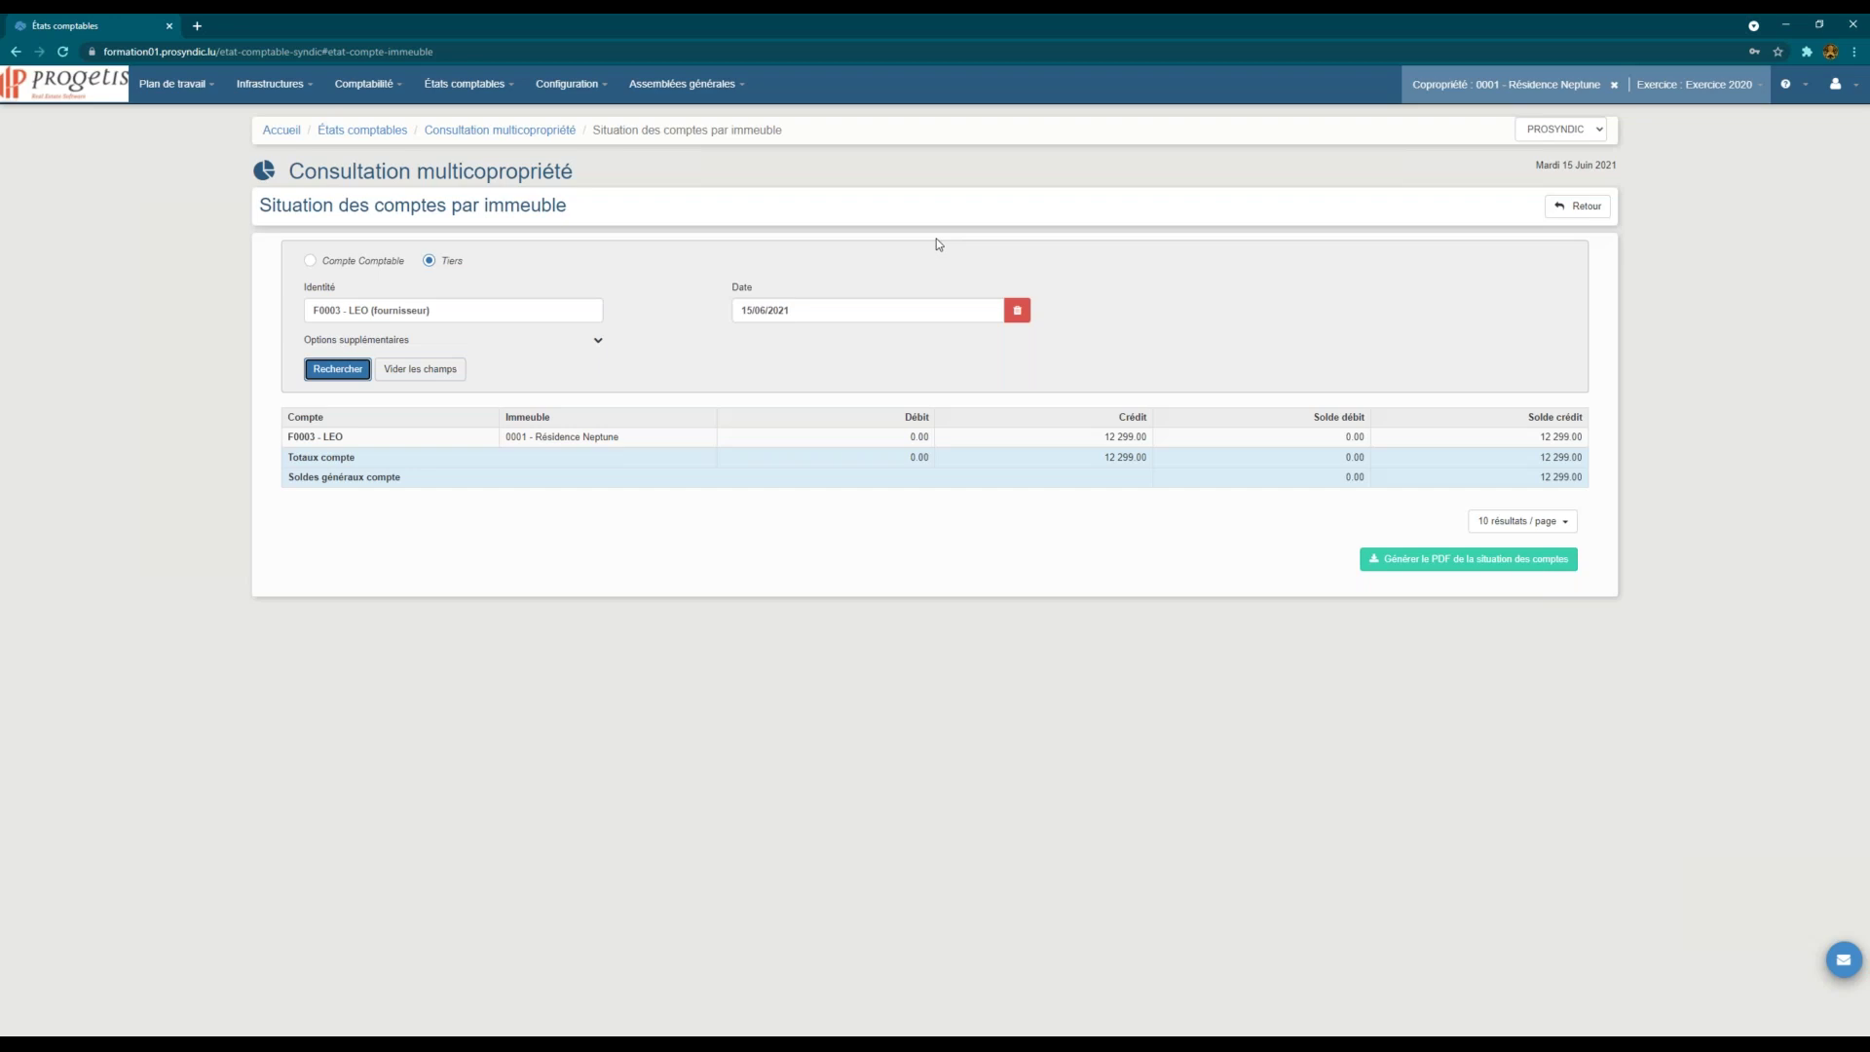
Step: Switch to the co-ownership 0002 - Résidence du Parc and start a new supplier invoice for it
{"action": "left_click", "coordinate": [1514, 84]}
{"action": "left_click", "coordinate": [1467, 139]}
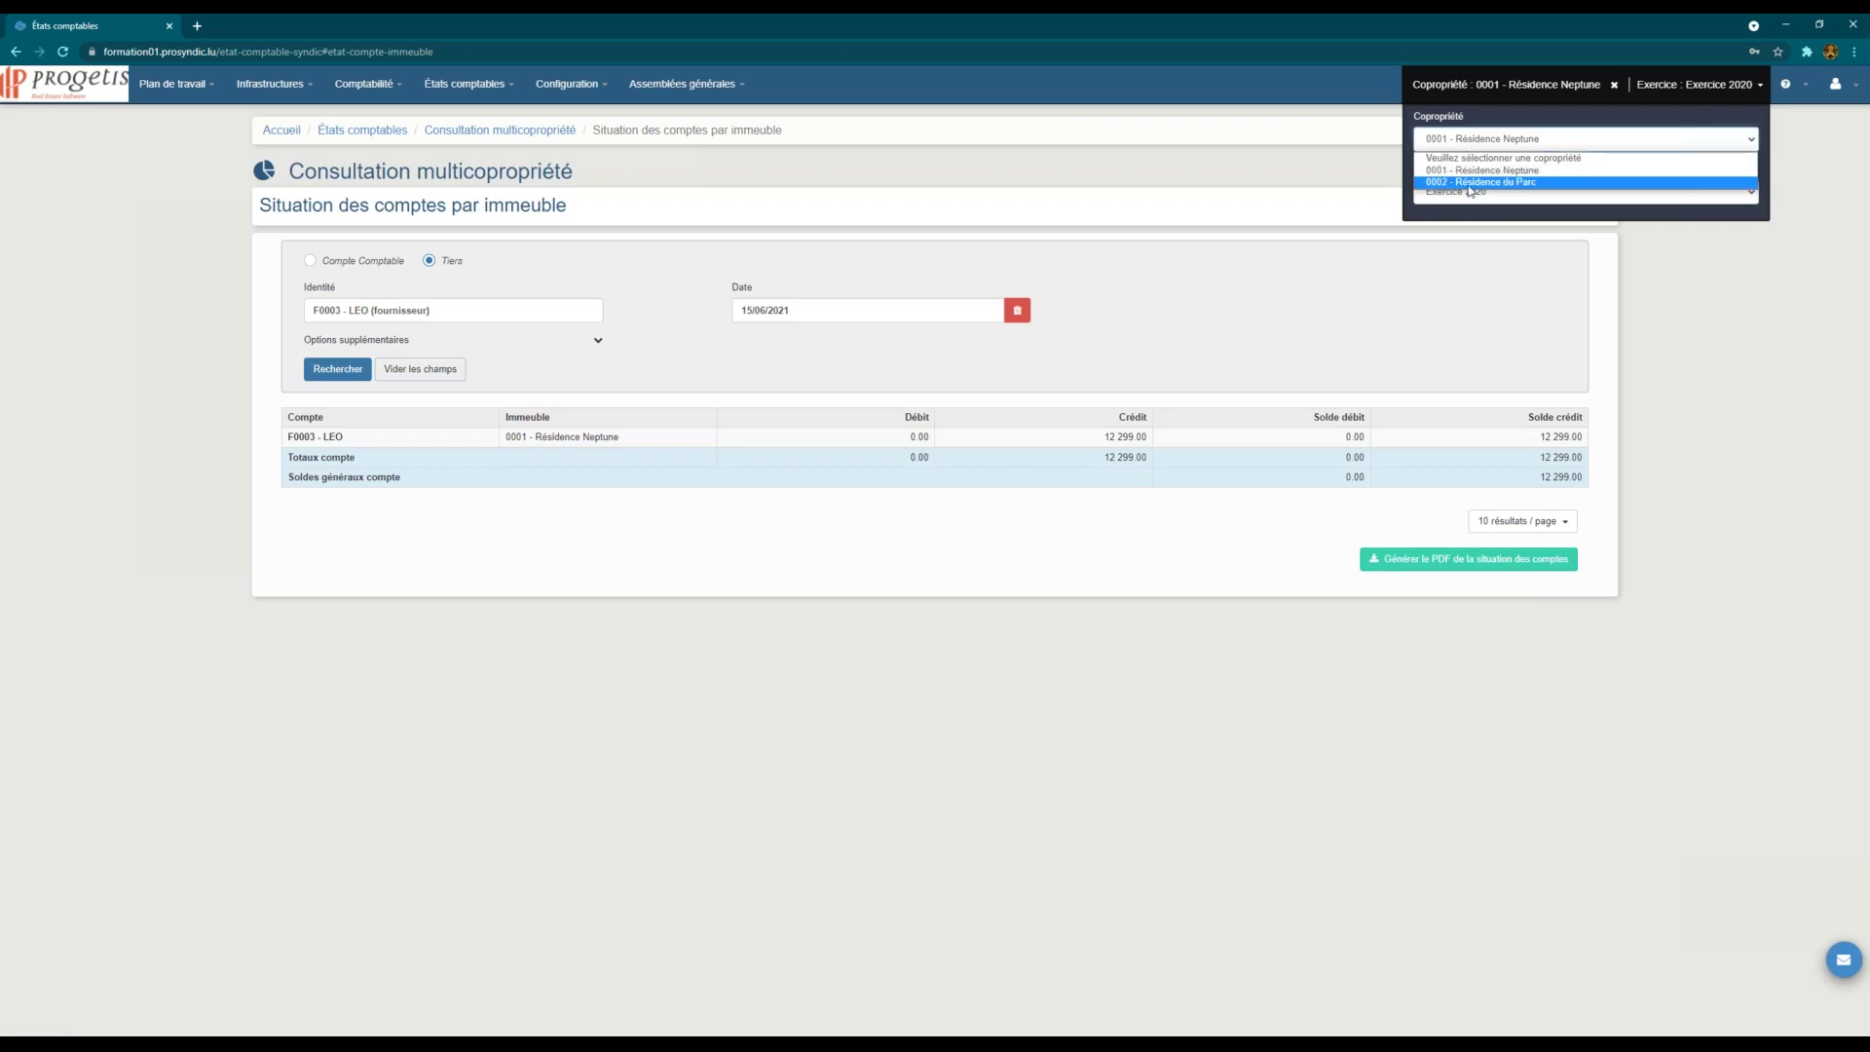
{"action": "left_click", "coordinate": [1472, 184]}
{"action": "left_click", "coordinate": [472, 93]}
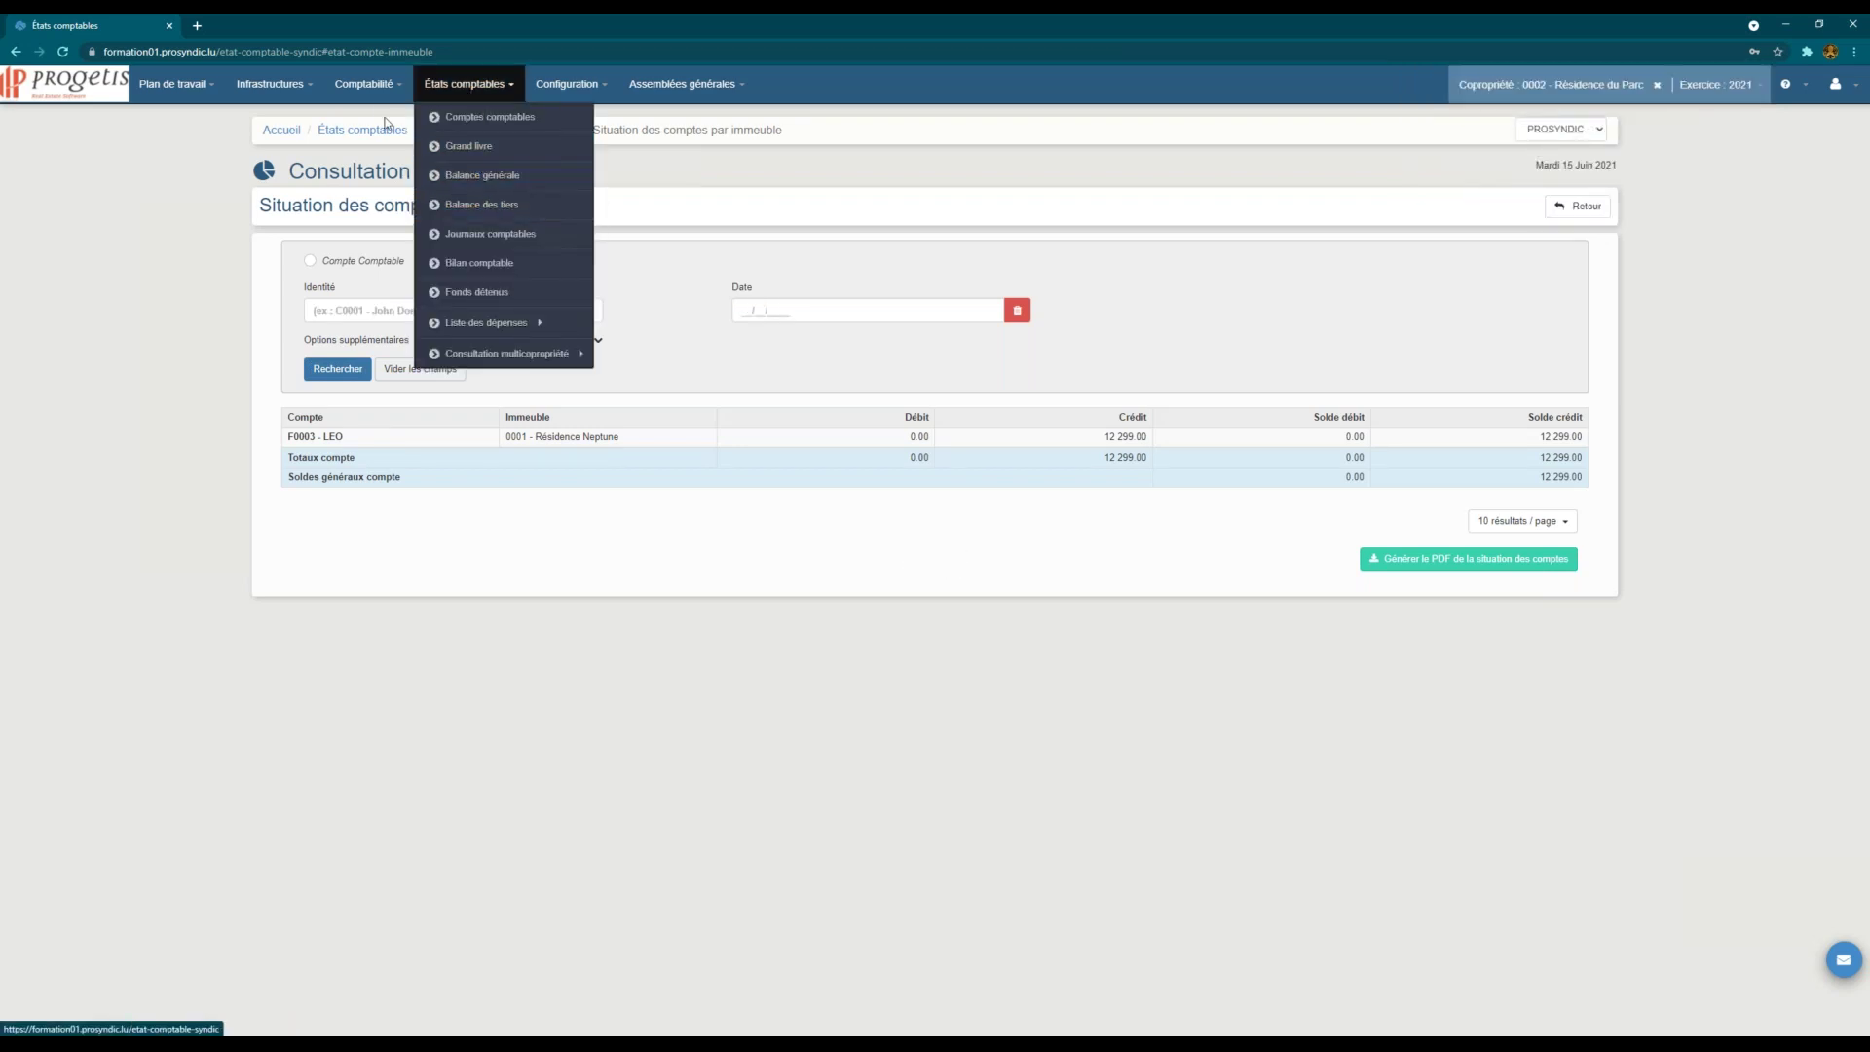
{"action": "left_click", "coordinate": [368, 84]}
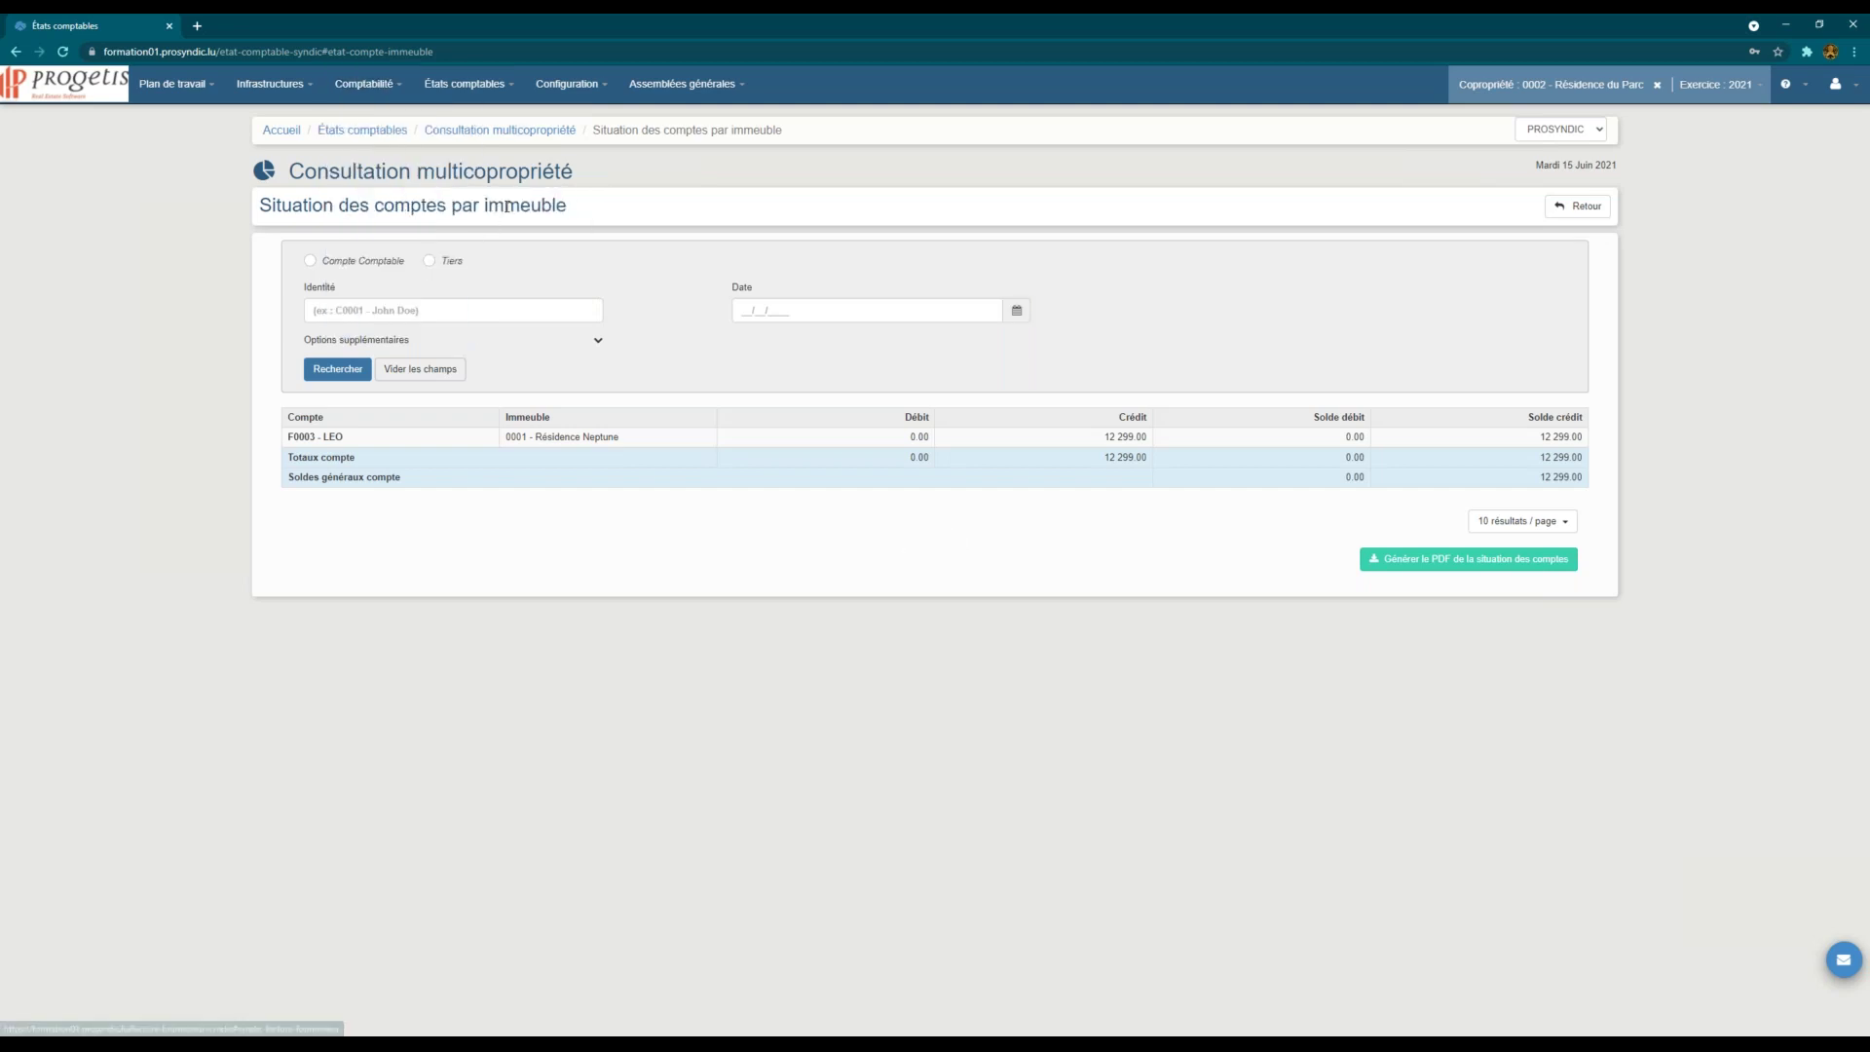
{"action": "left_click", "coordinate": [385, 86]}
{"action": "mouse_move", "coordinate": [418, 207]}
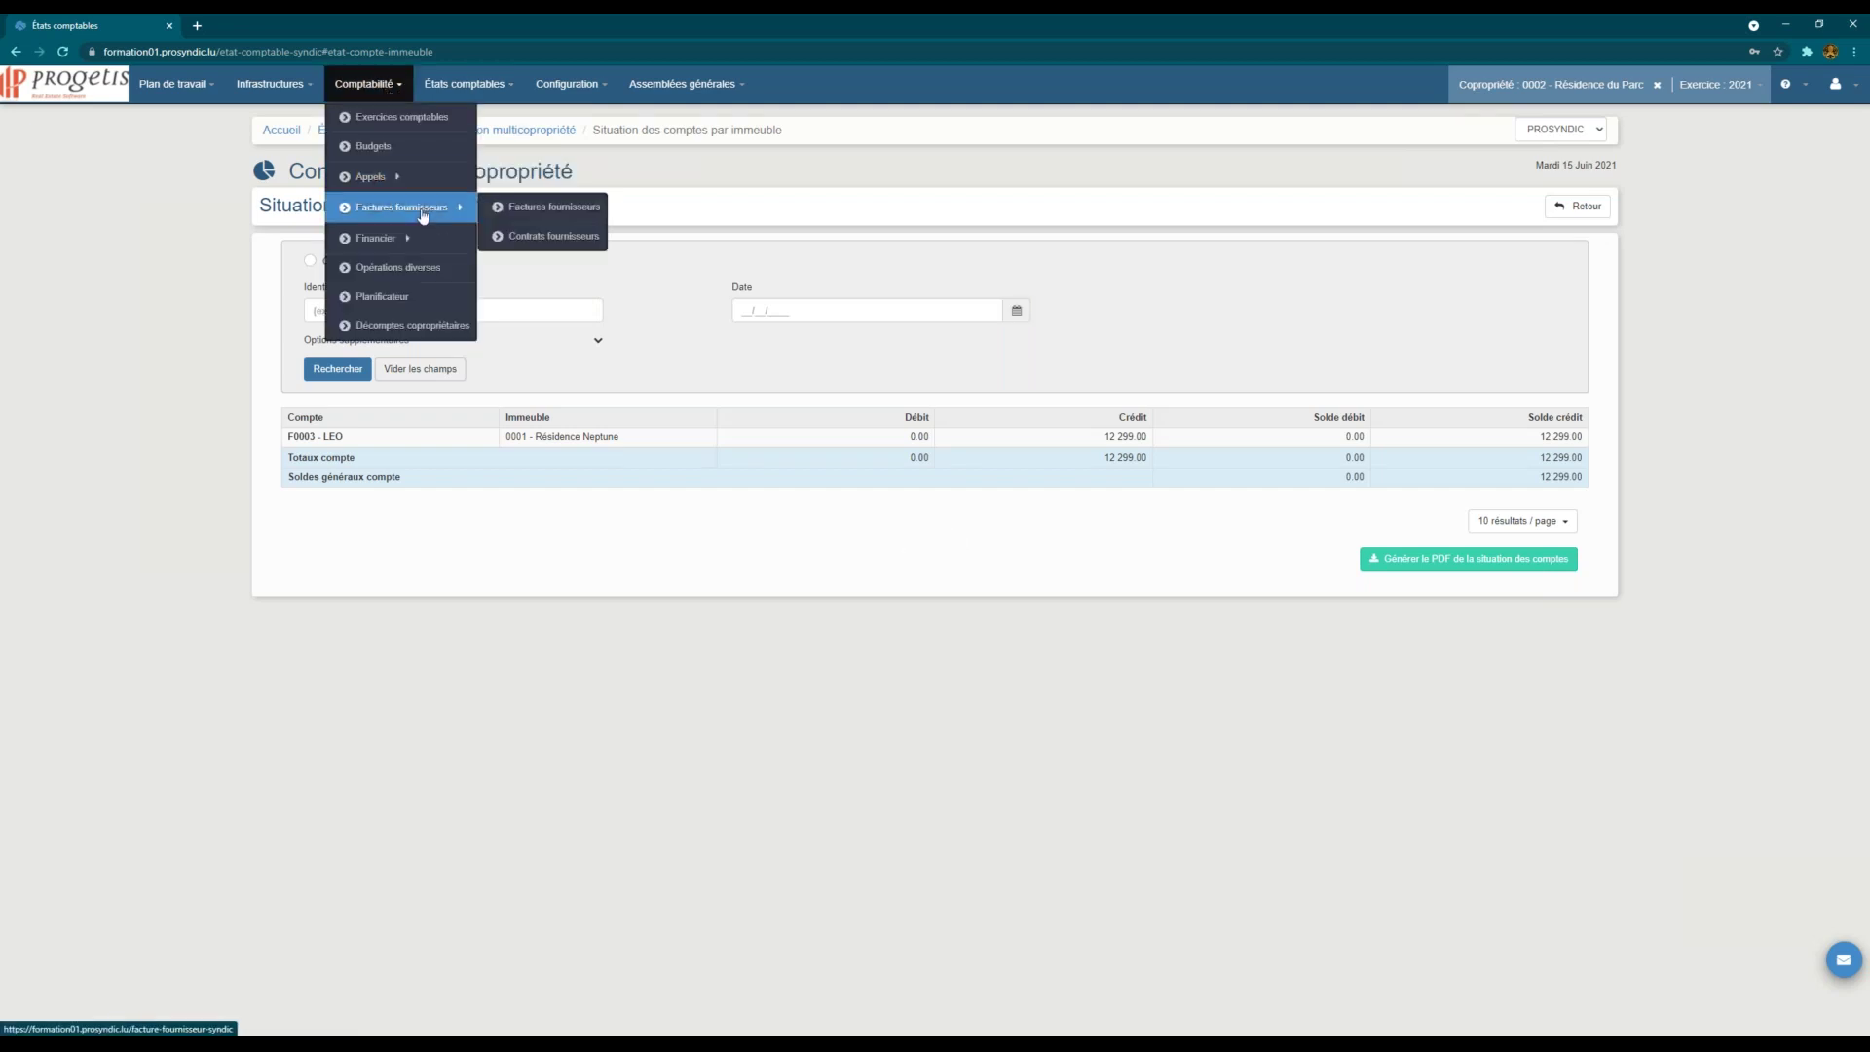
{"action": "left_click", "coordinate": [501, 205]}
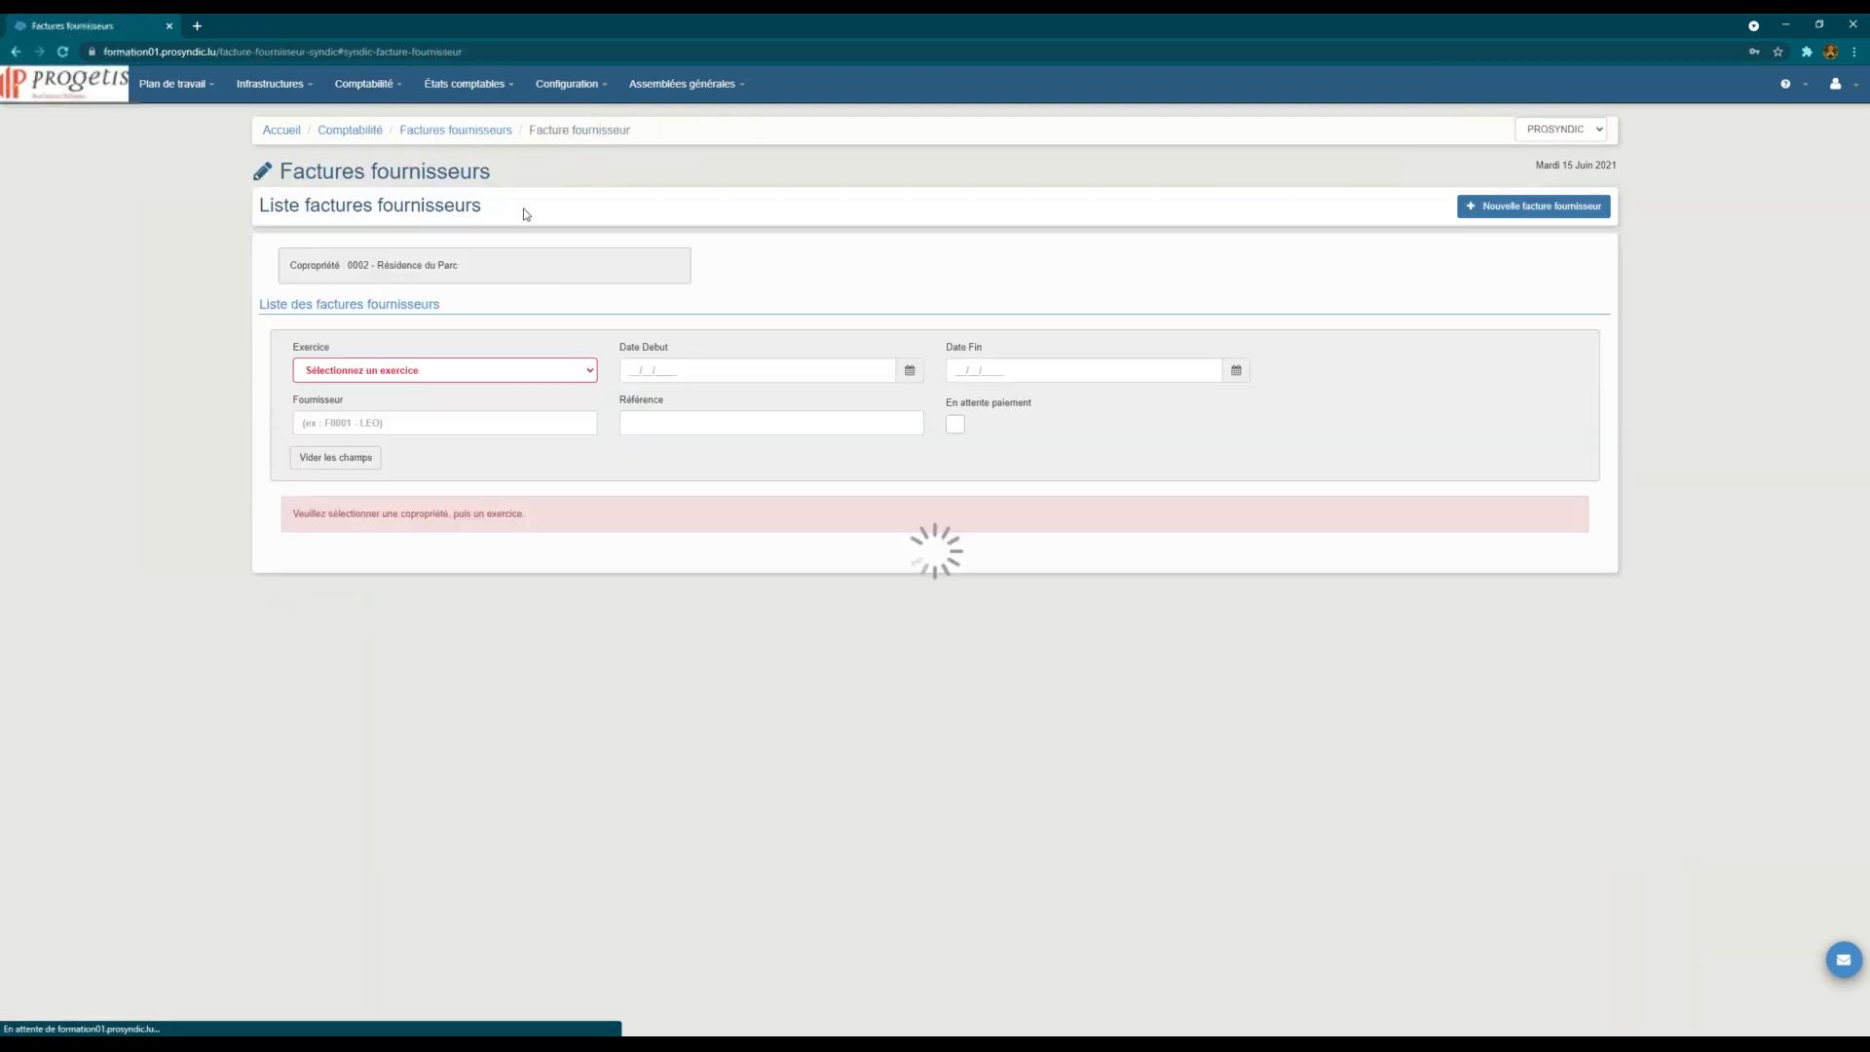
{"action": "left_click", "coordinate": [1490, 207]}
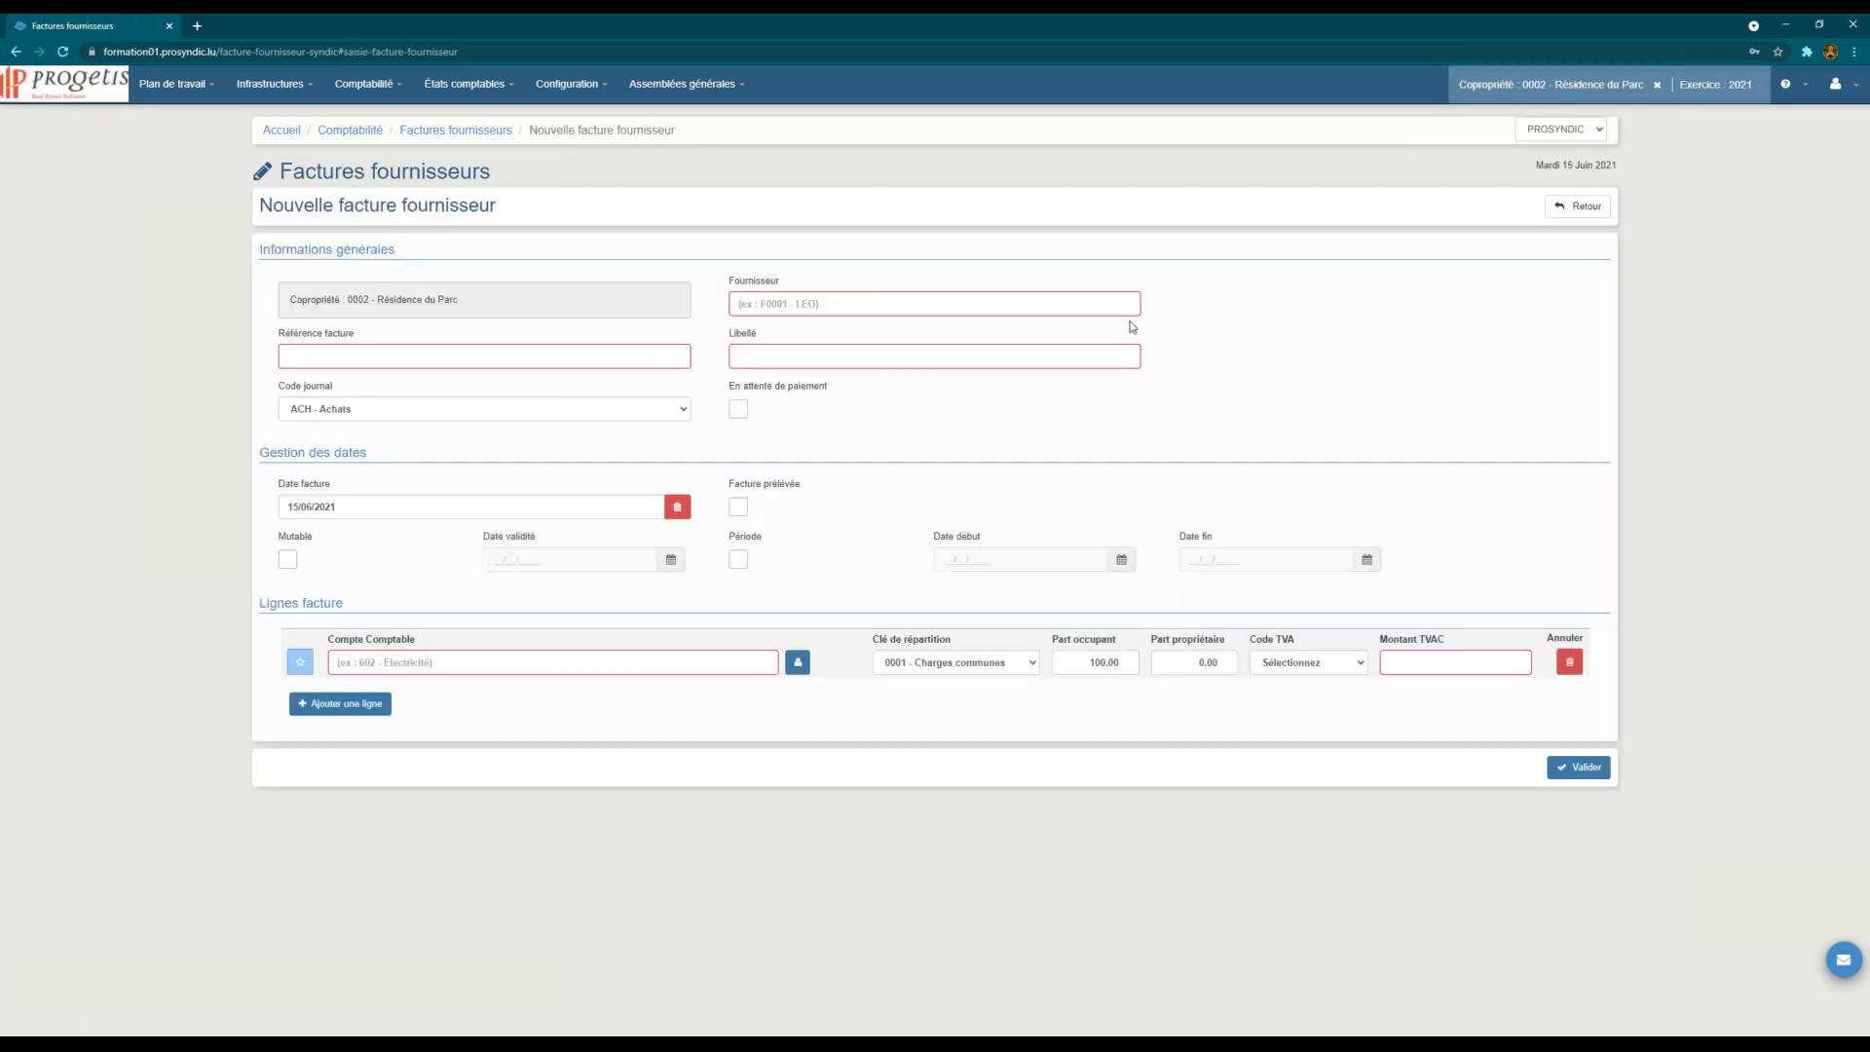
Step: Fill in the invoice with supplier F0003 - LEO, reference REF-01 and label Facture Léo
{"action": "left_click", "coordinate": [766, 306]}
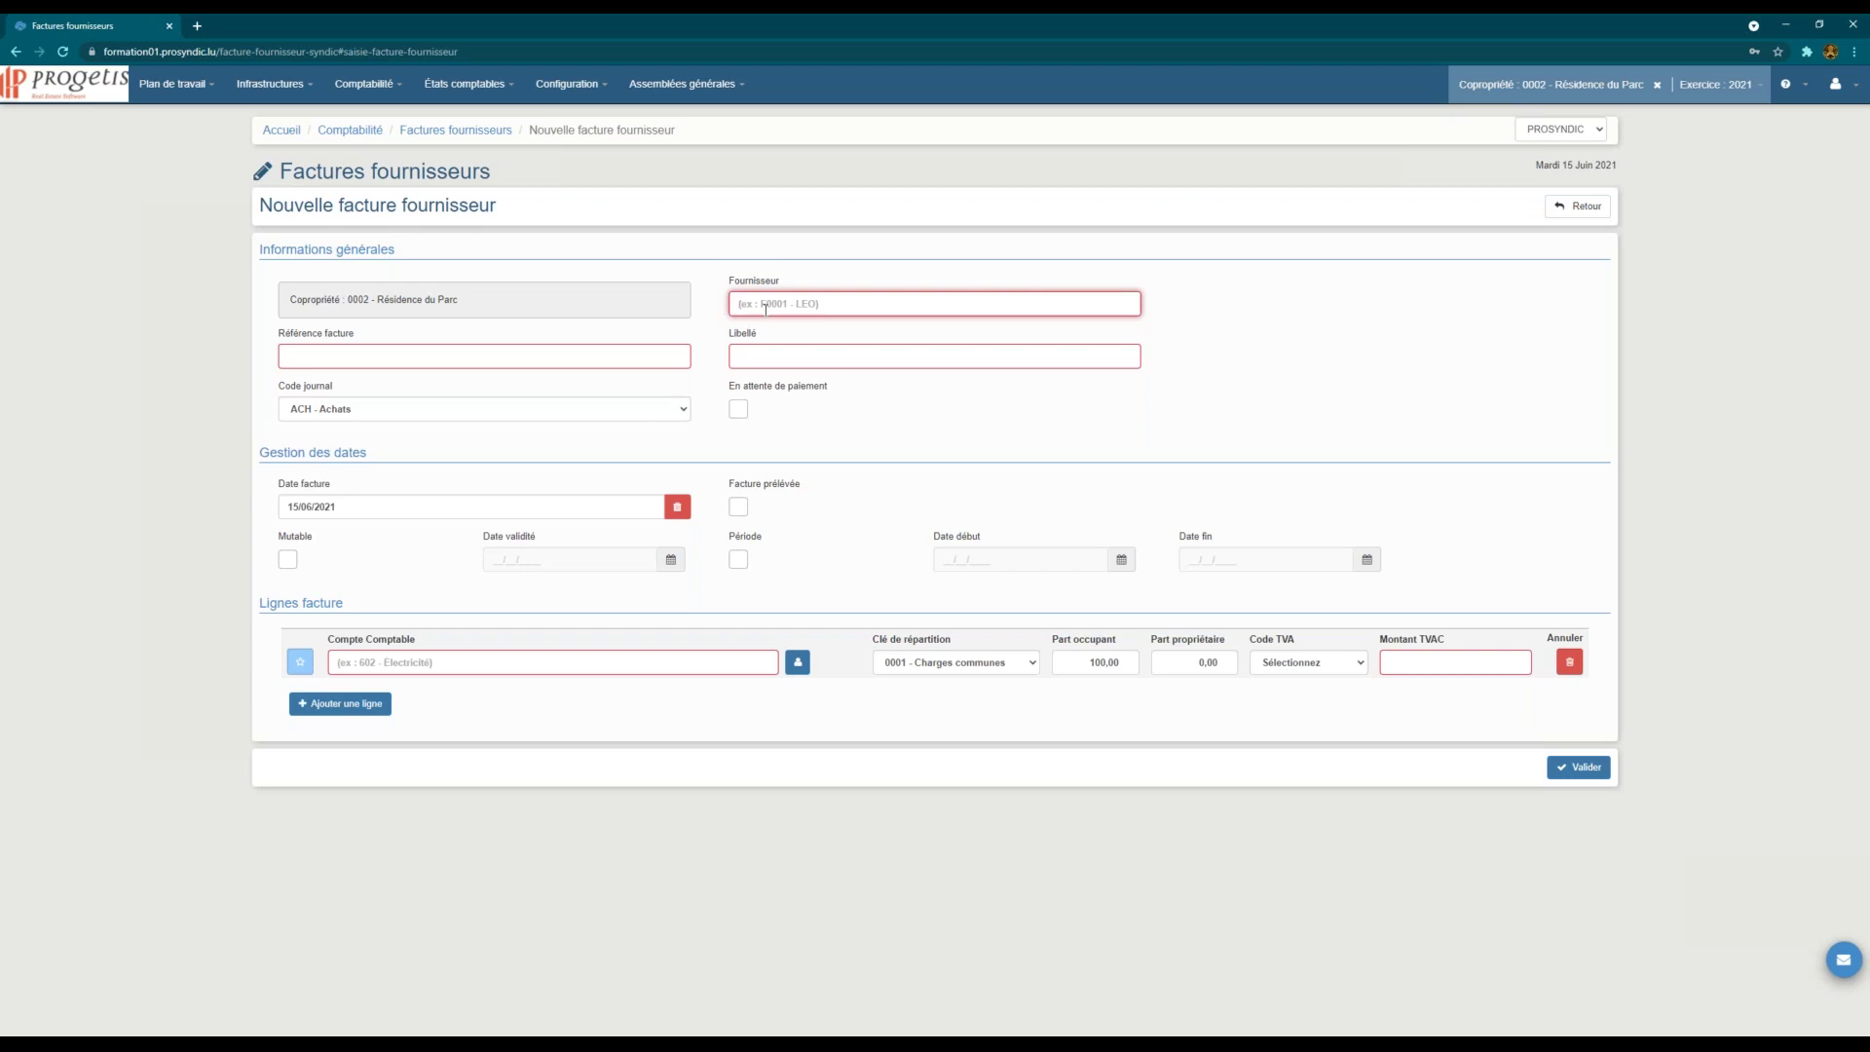
{"action": "type", "text": "leo"}
{"action": "left_click", "coordinate": [790, 353]}
{"action": "left_click", "coordinate": [445, 353]}
{"action": "type", "text": "REF-01"}
{"action": "key", "text": "Tab"}
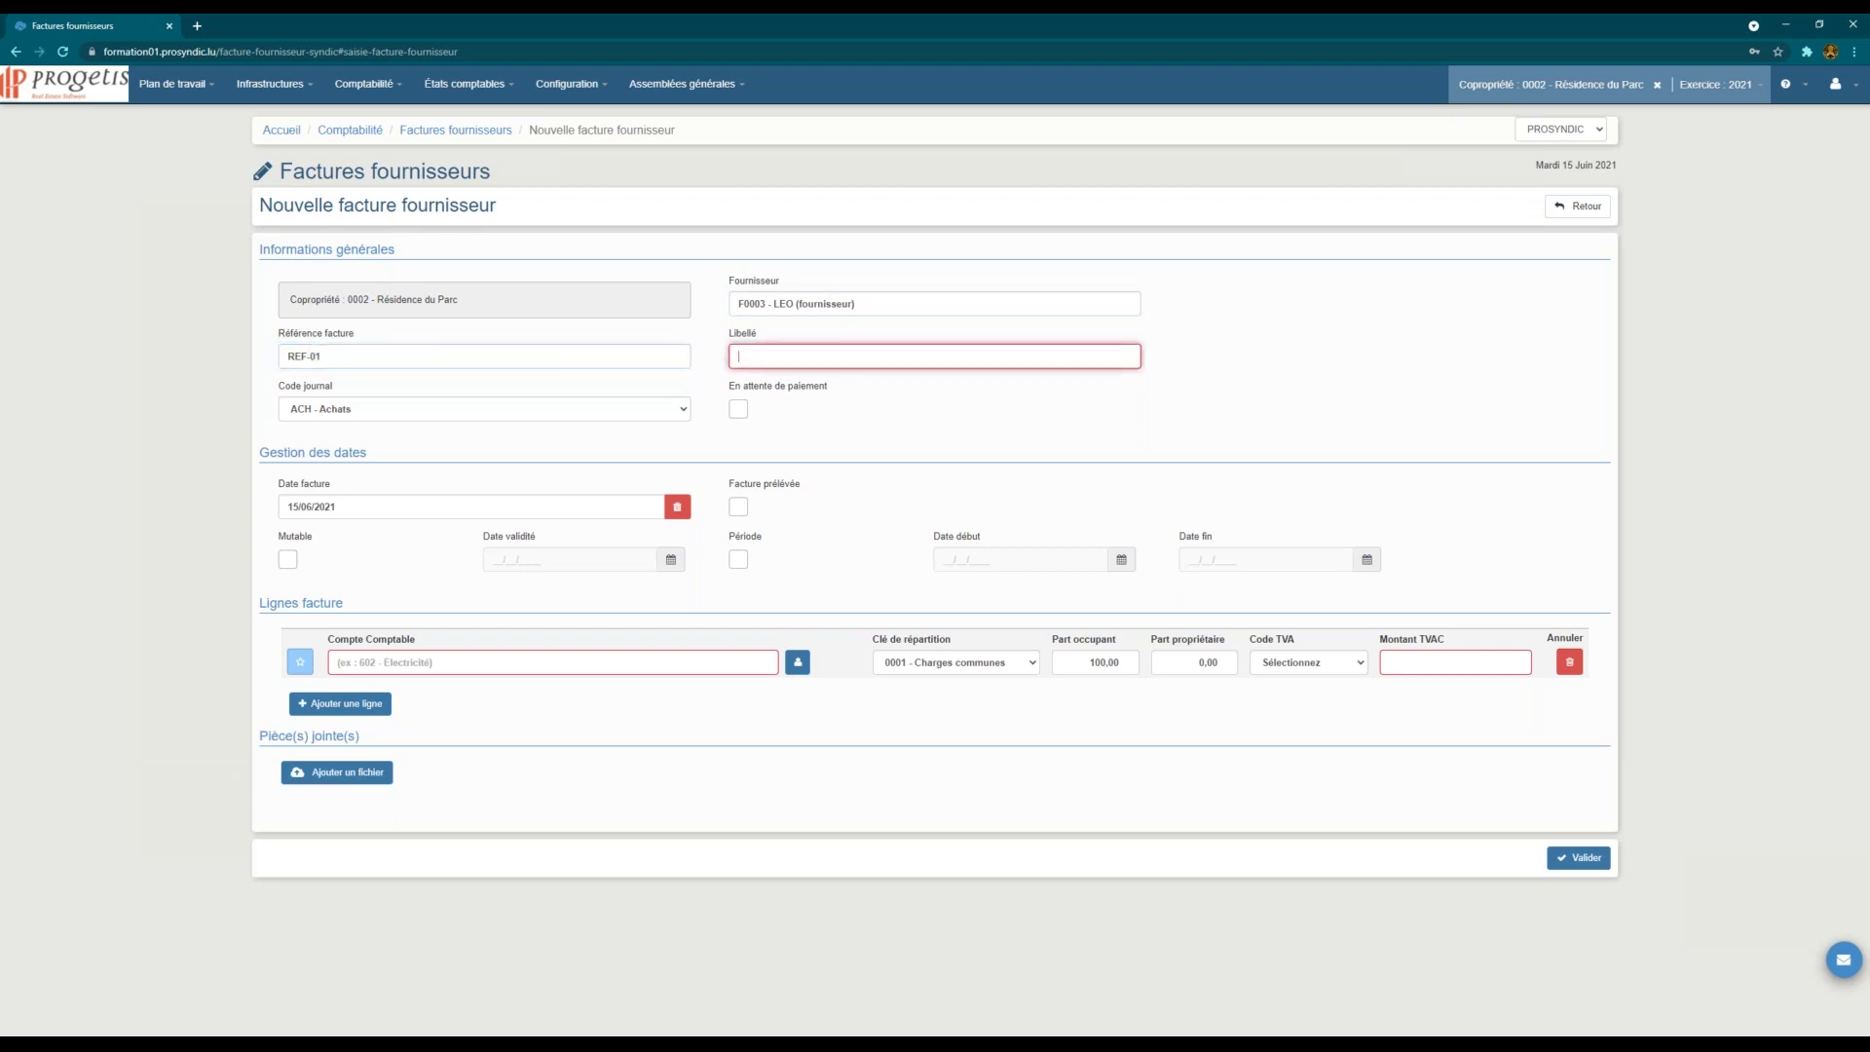
{"action": "type", "text": "Facture Léo"}
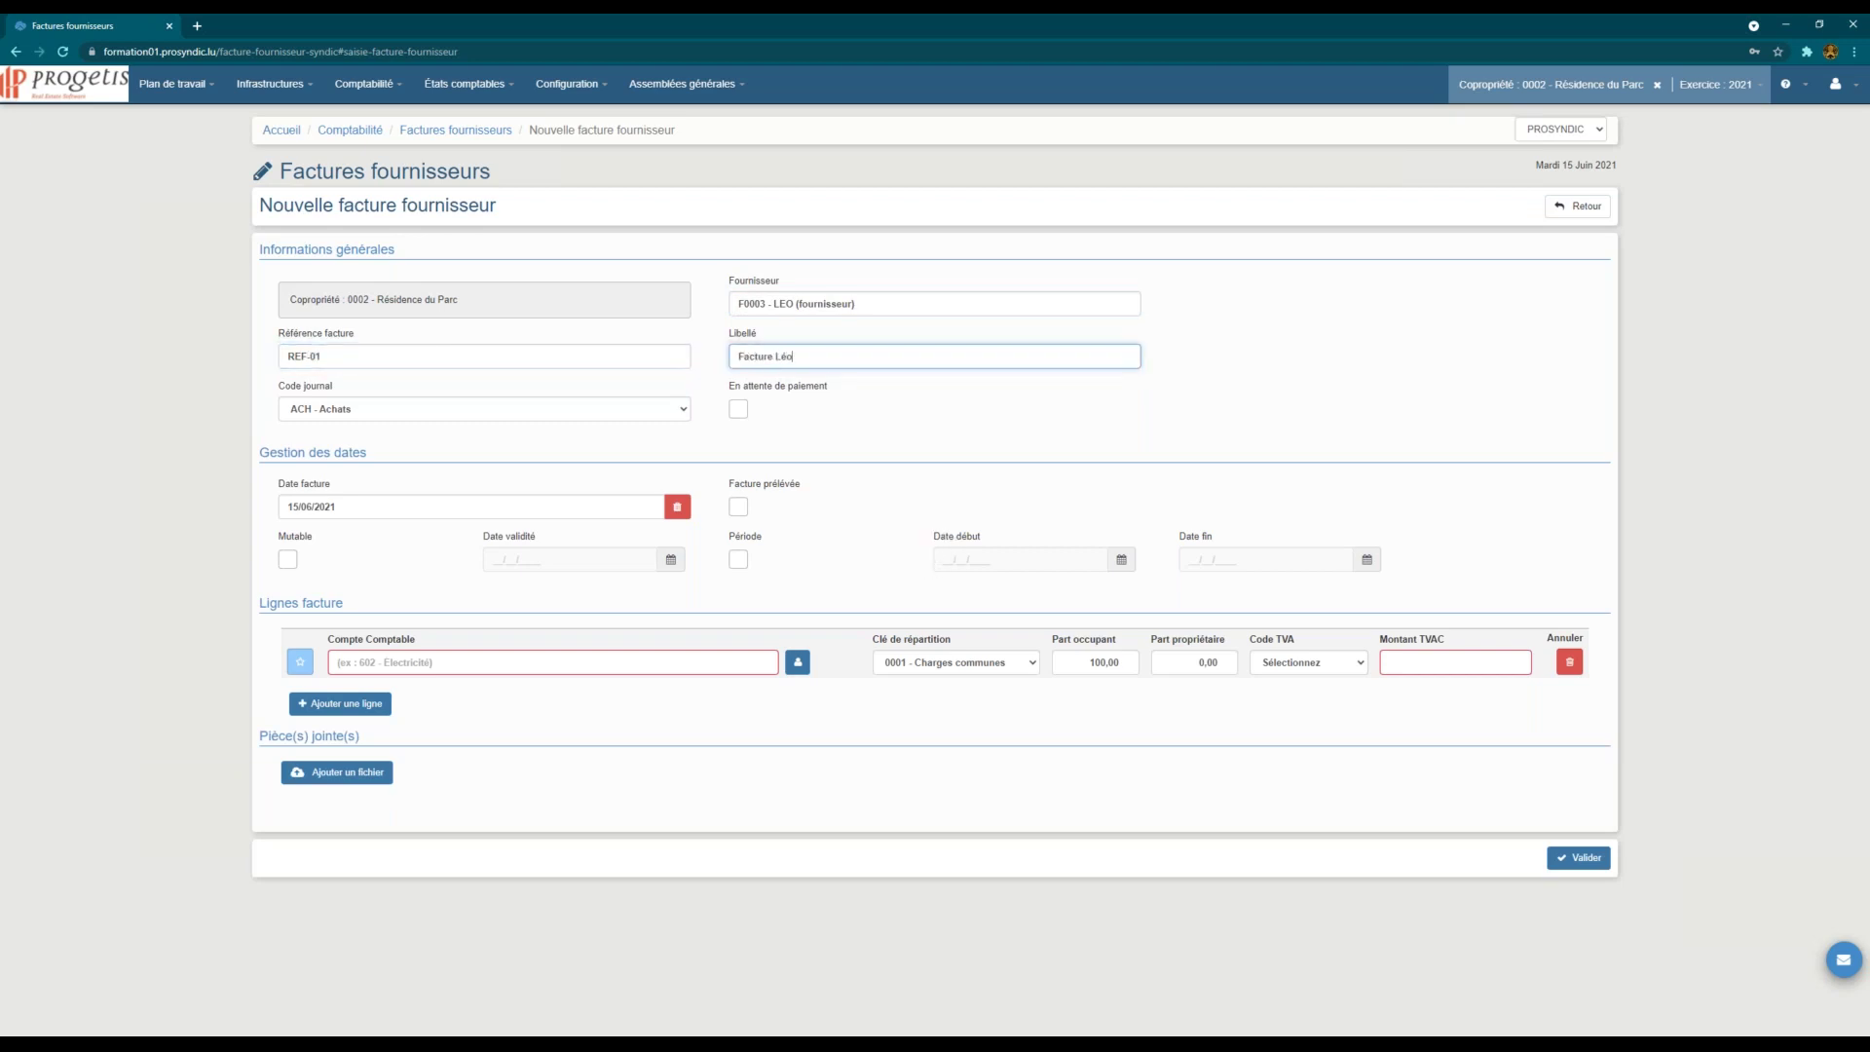
Step: Set the invoice line to the expense nature using account 6031 - Chauffage with an amount of 480, and save the invoice
{"action": "left_click", "coordinate": [300, 662]}
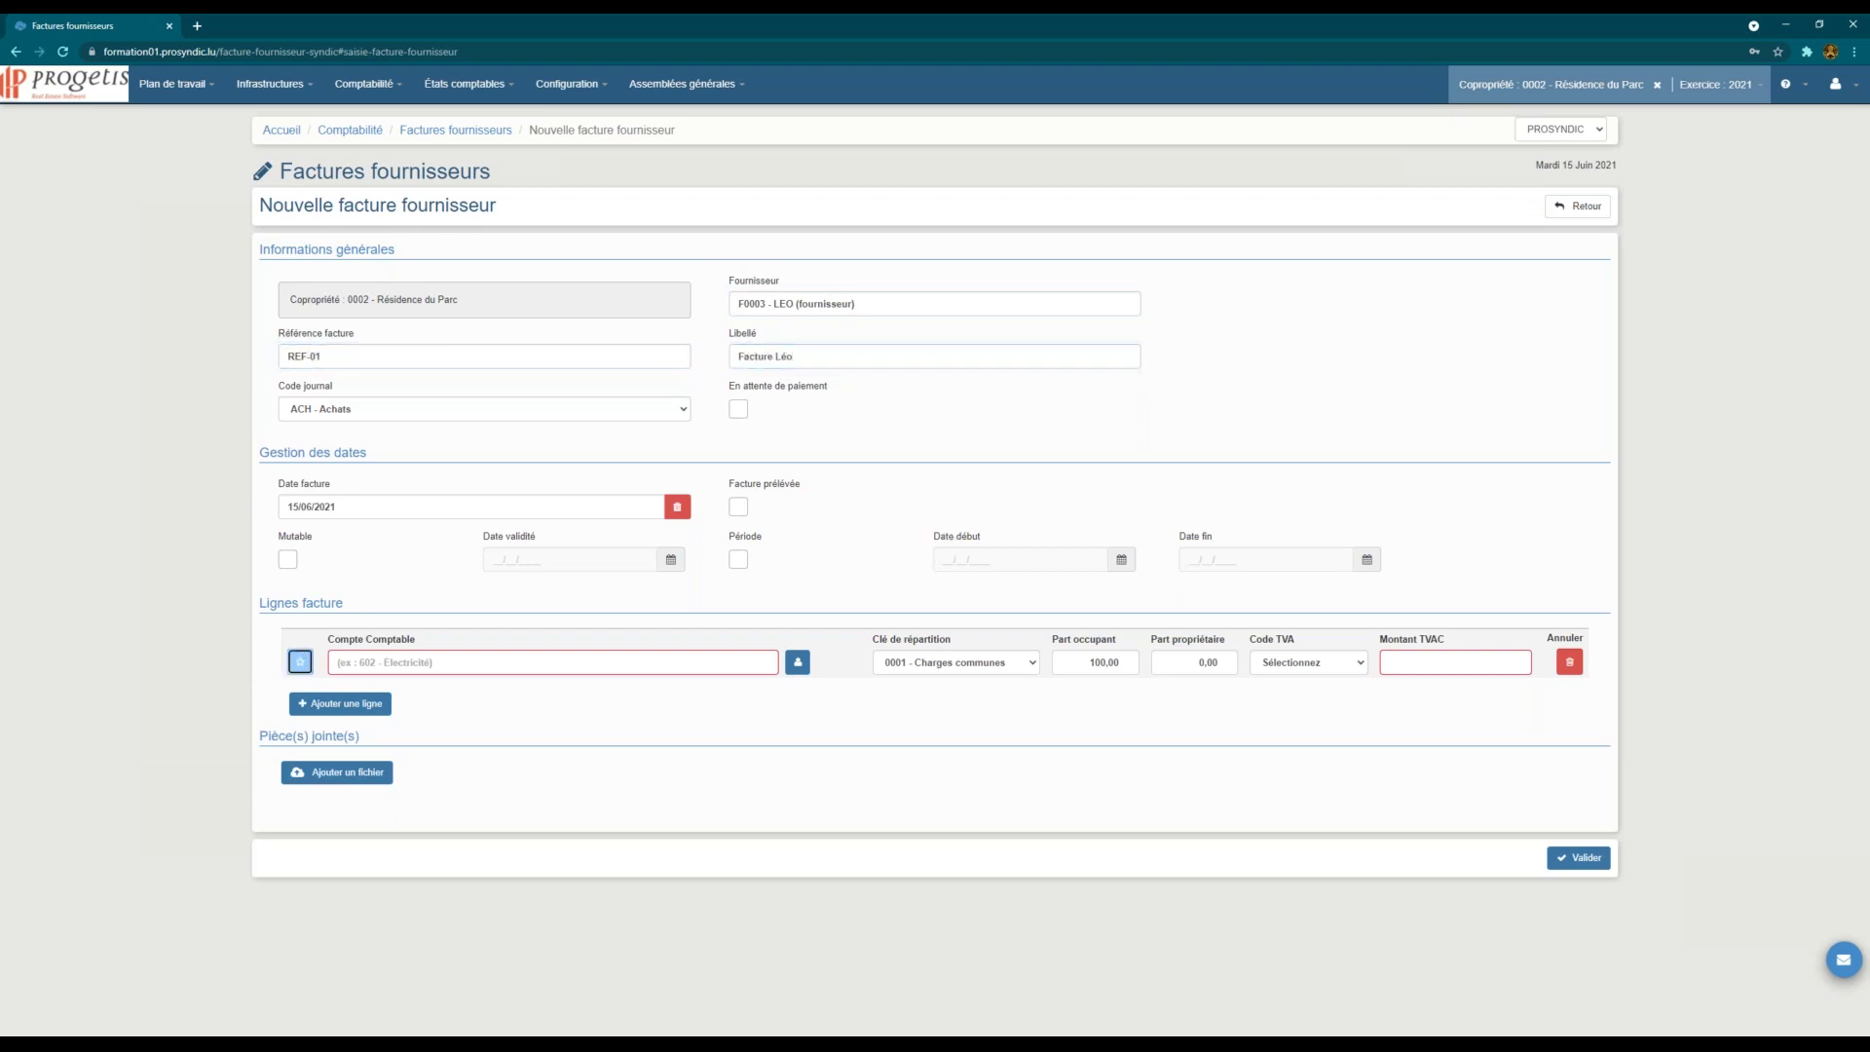
{"action": "left_click", "coordinate": [782, 237]}
{"action": "left_click", "coordinate": [1496, 660]}
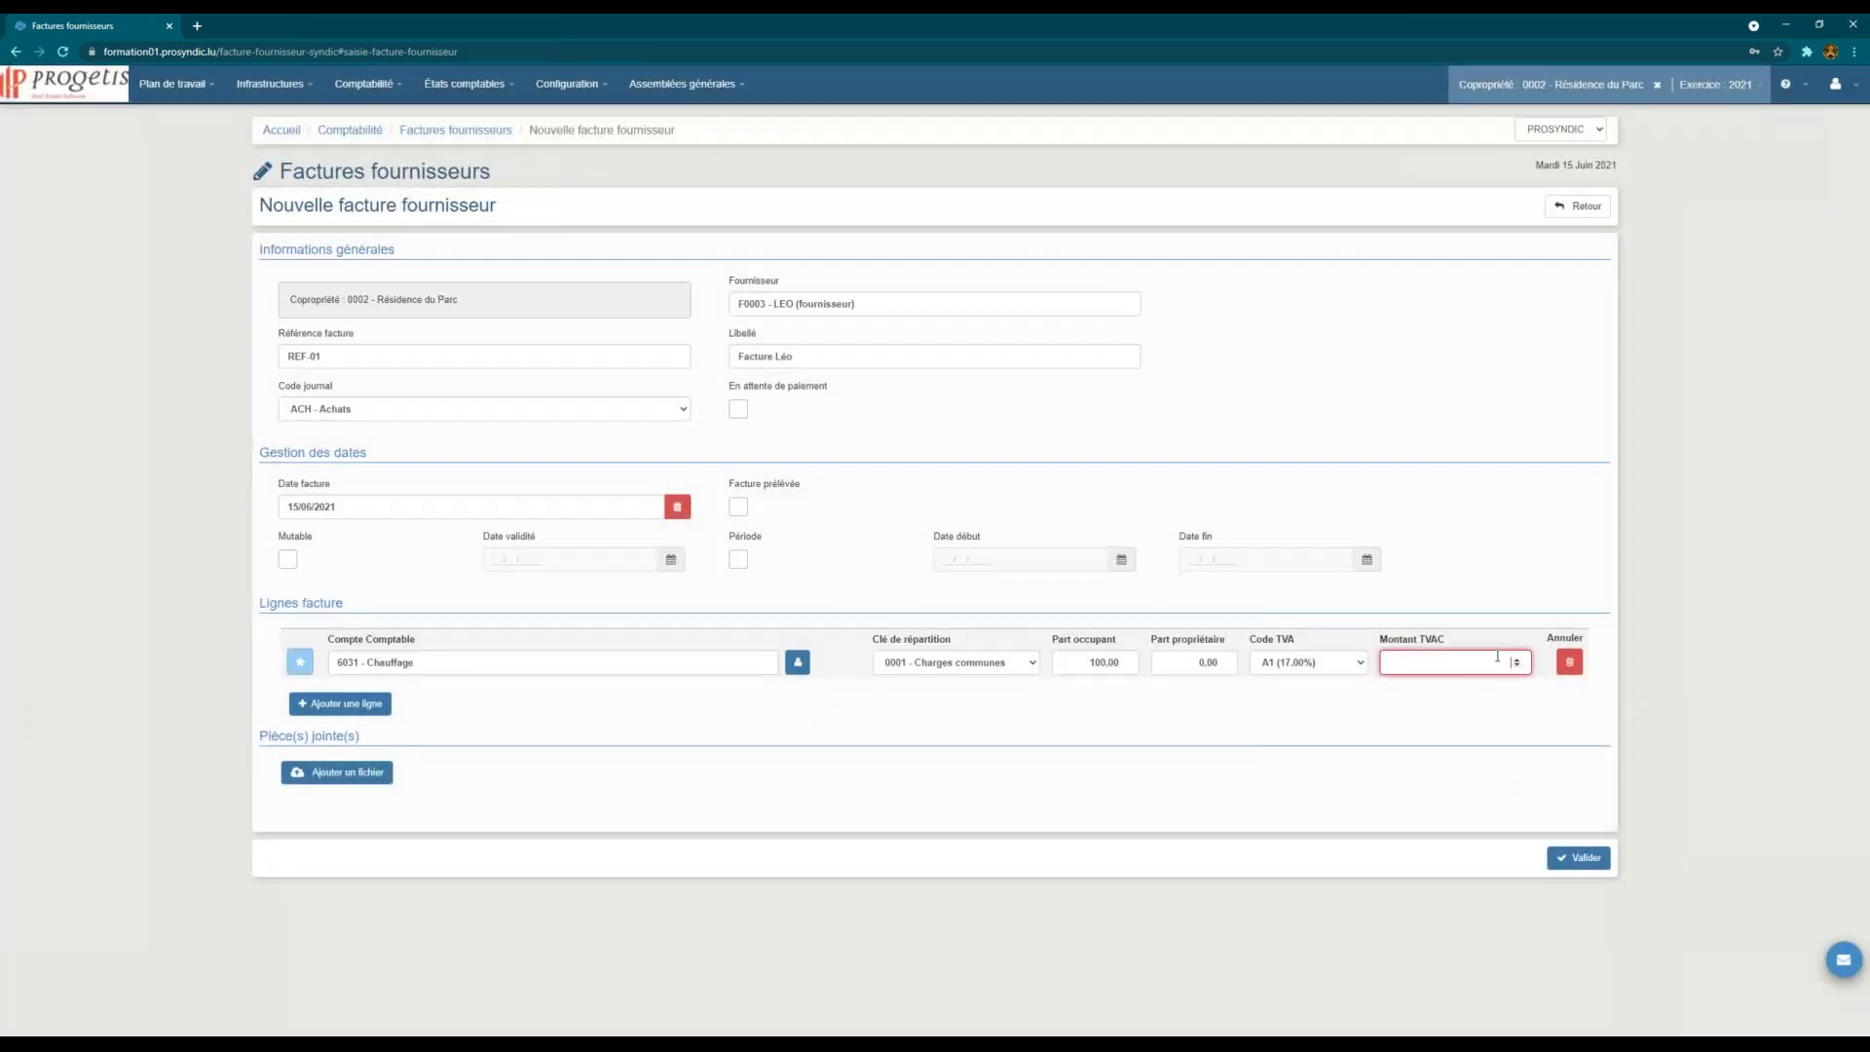
{"action": "type", "text": "480"}
{"action": "left_click", "coordinate": [1582, 857]}
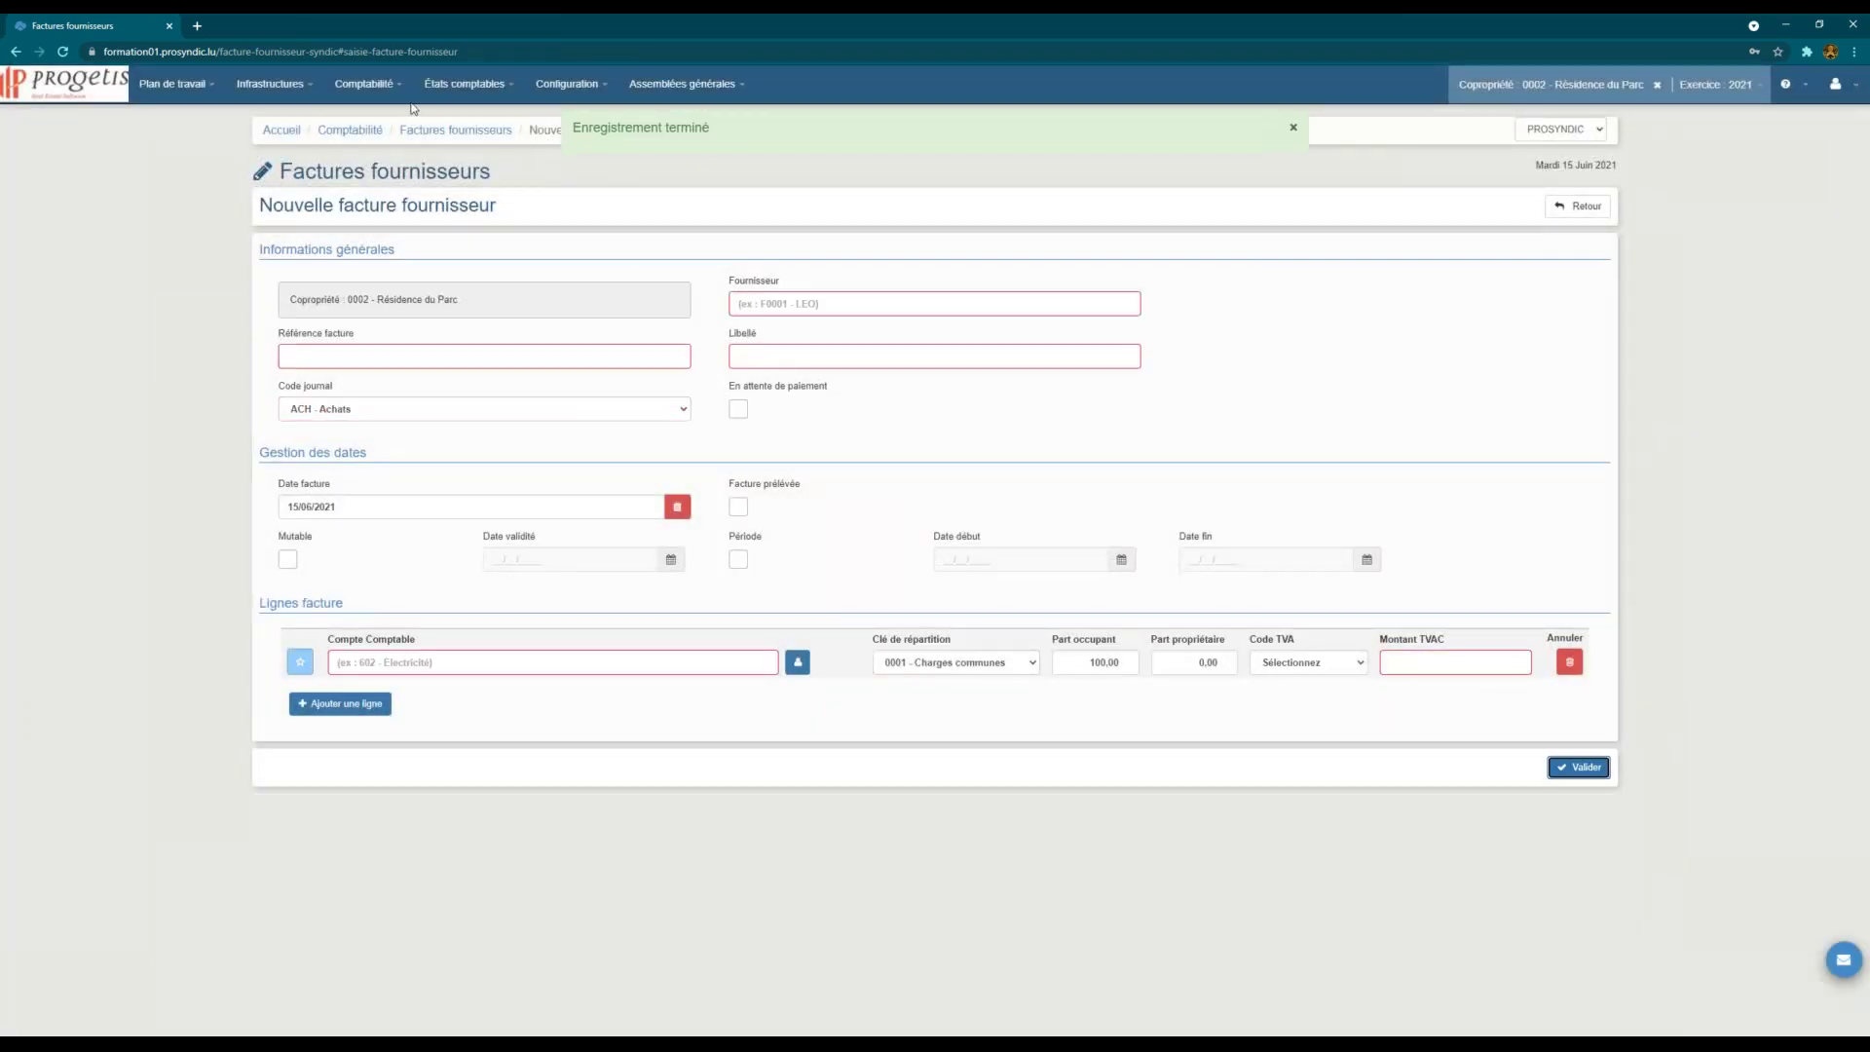
Step: Switch the active co-ownership back to 0001 - Résidence Neptune
{"action": "left_click", "coordinate": [476, 88]}
{"action": "left_click", "coordinate": [1591, 87]}
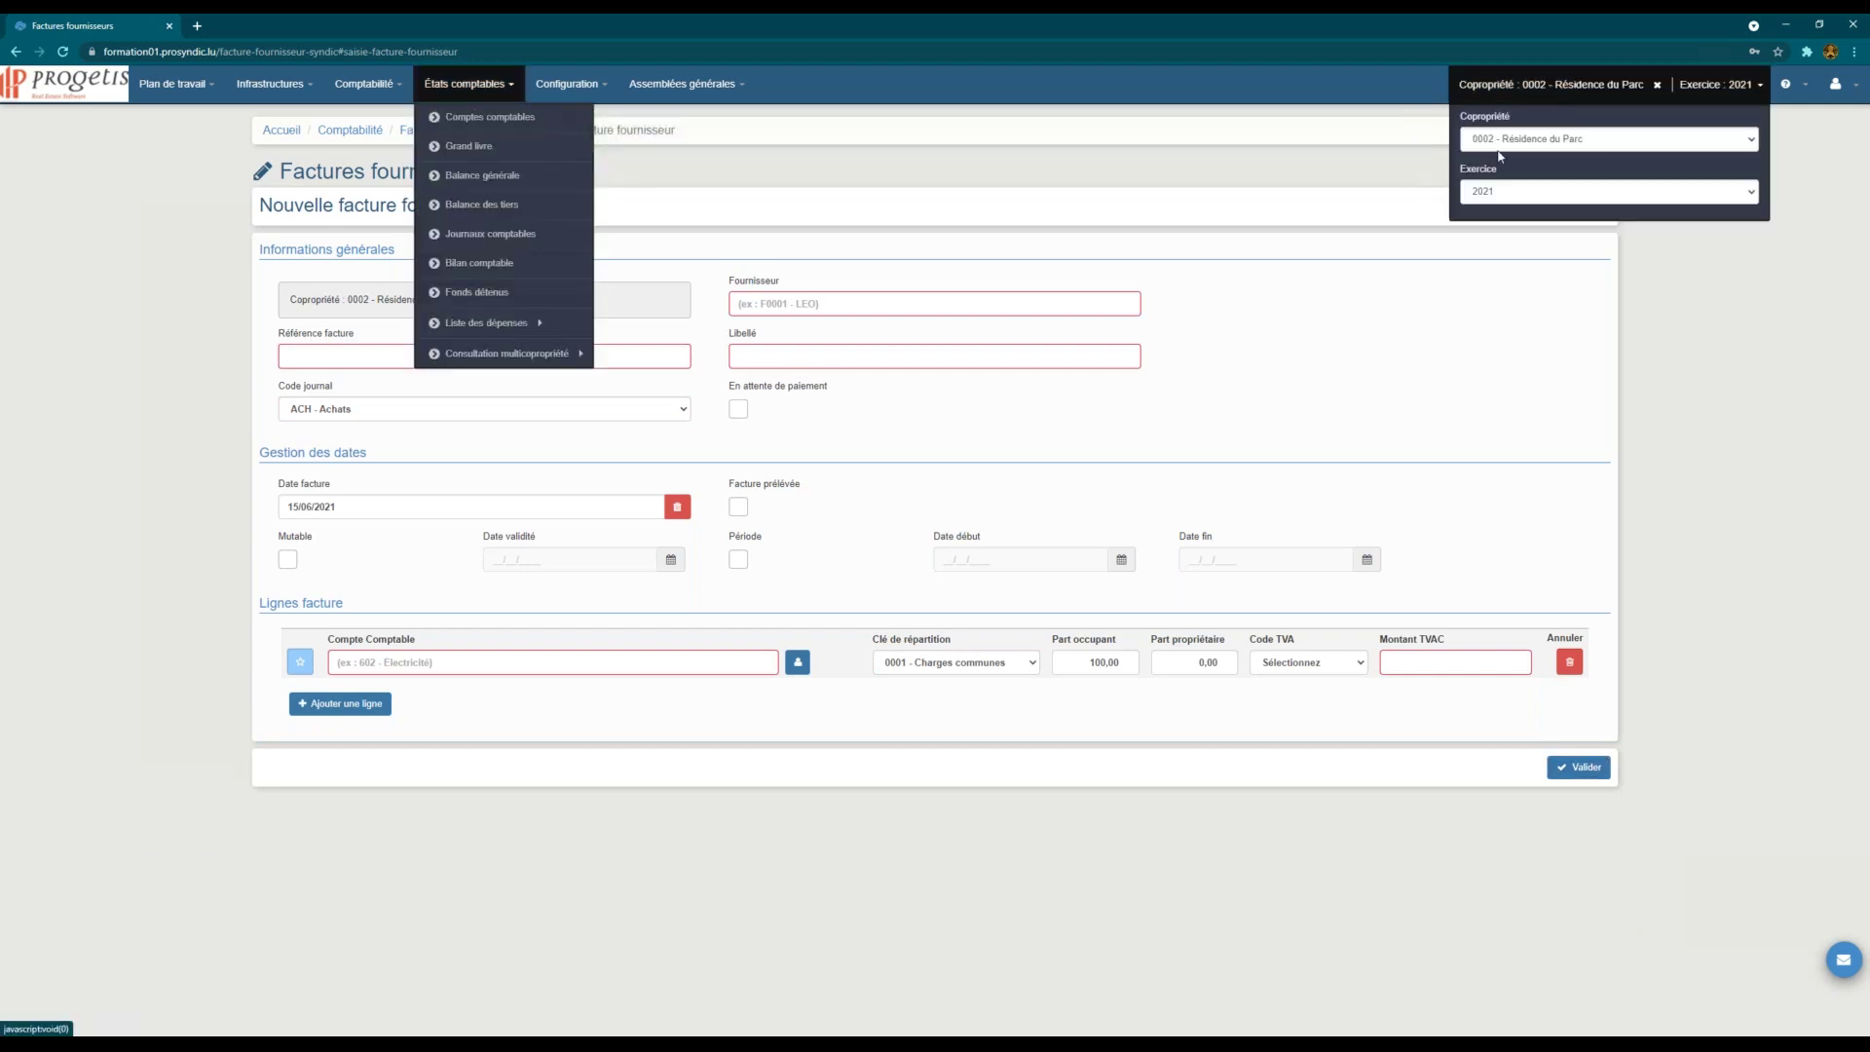
{"action": "left_click", "coordinate": [1521, 147]}
{"action": "left_click", "coordinate": [1512, 173]}
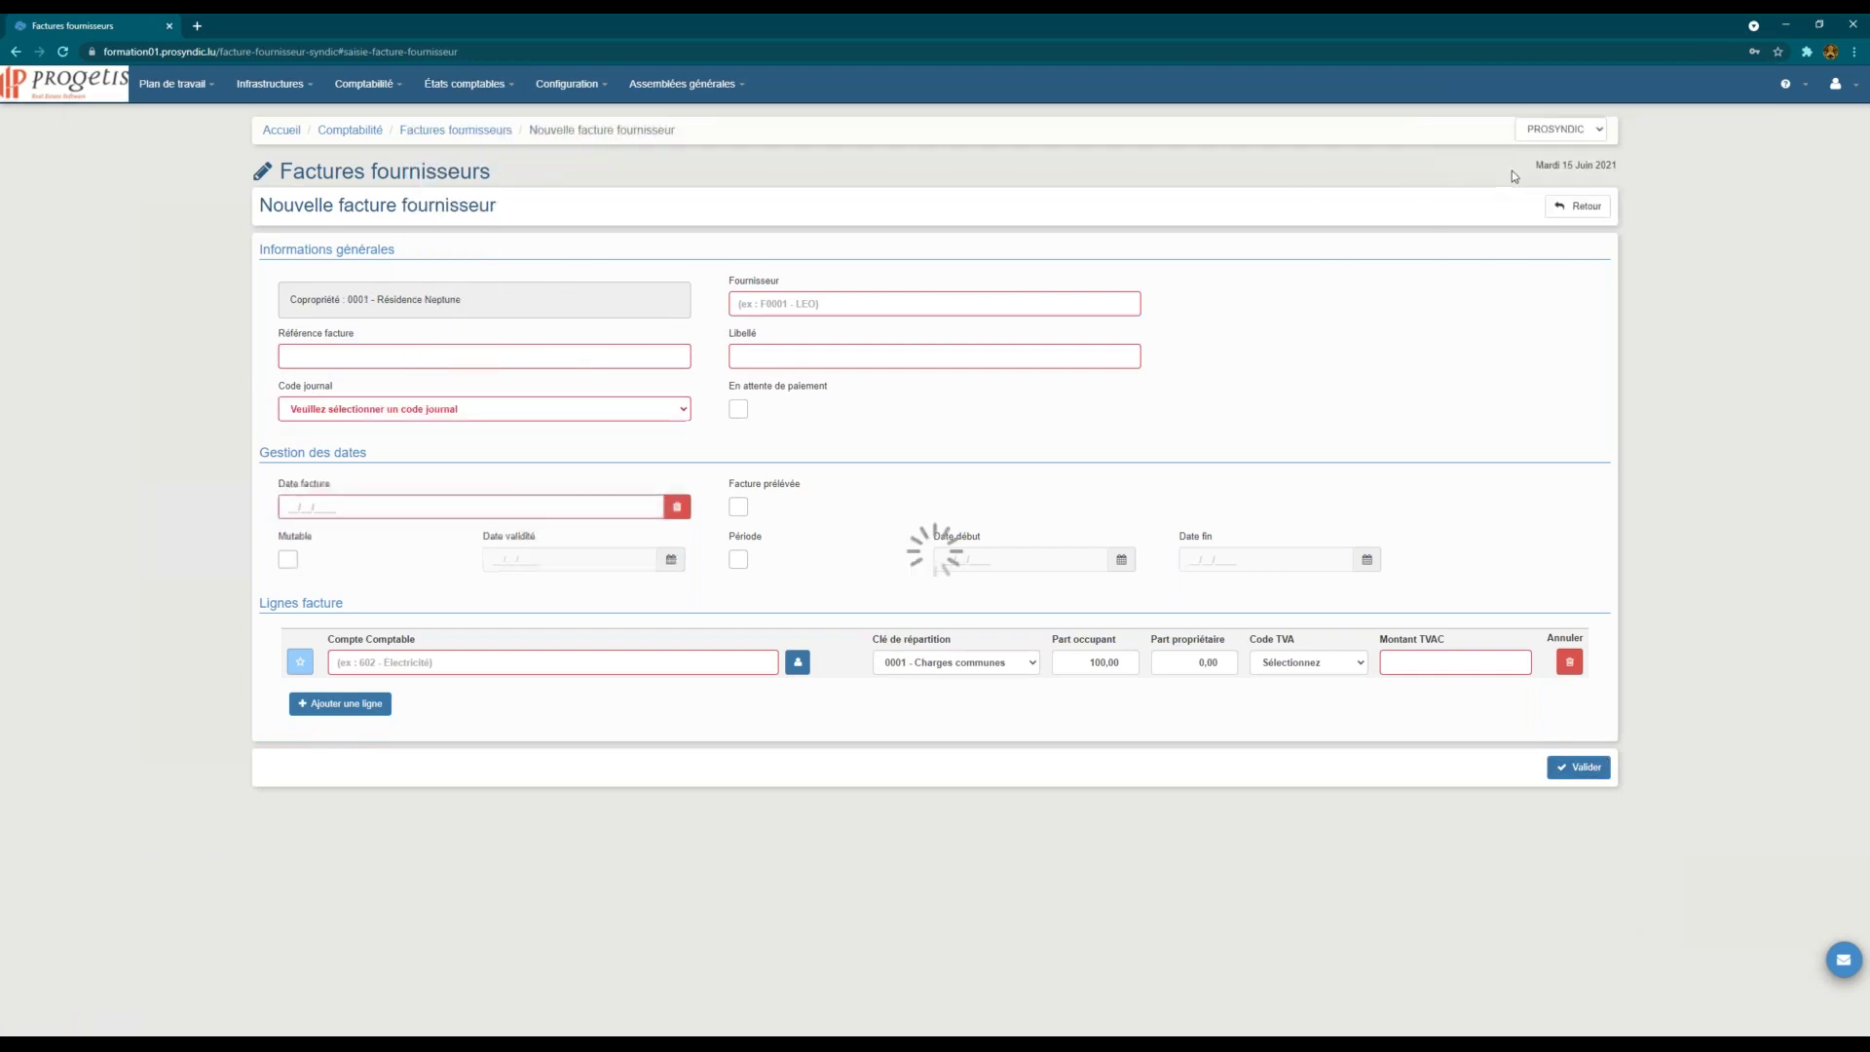
Step: Consult the account situation by building for the third party F0003 - LEO across the co-ownerships
{"action": "left_click", "coordinate": [474, 88]}
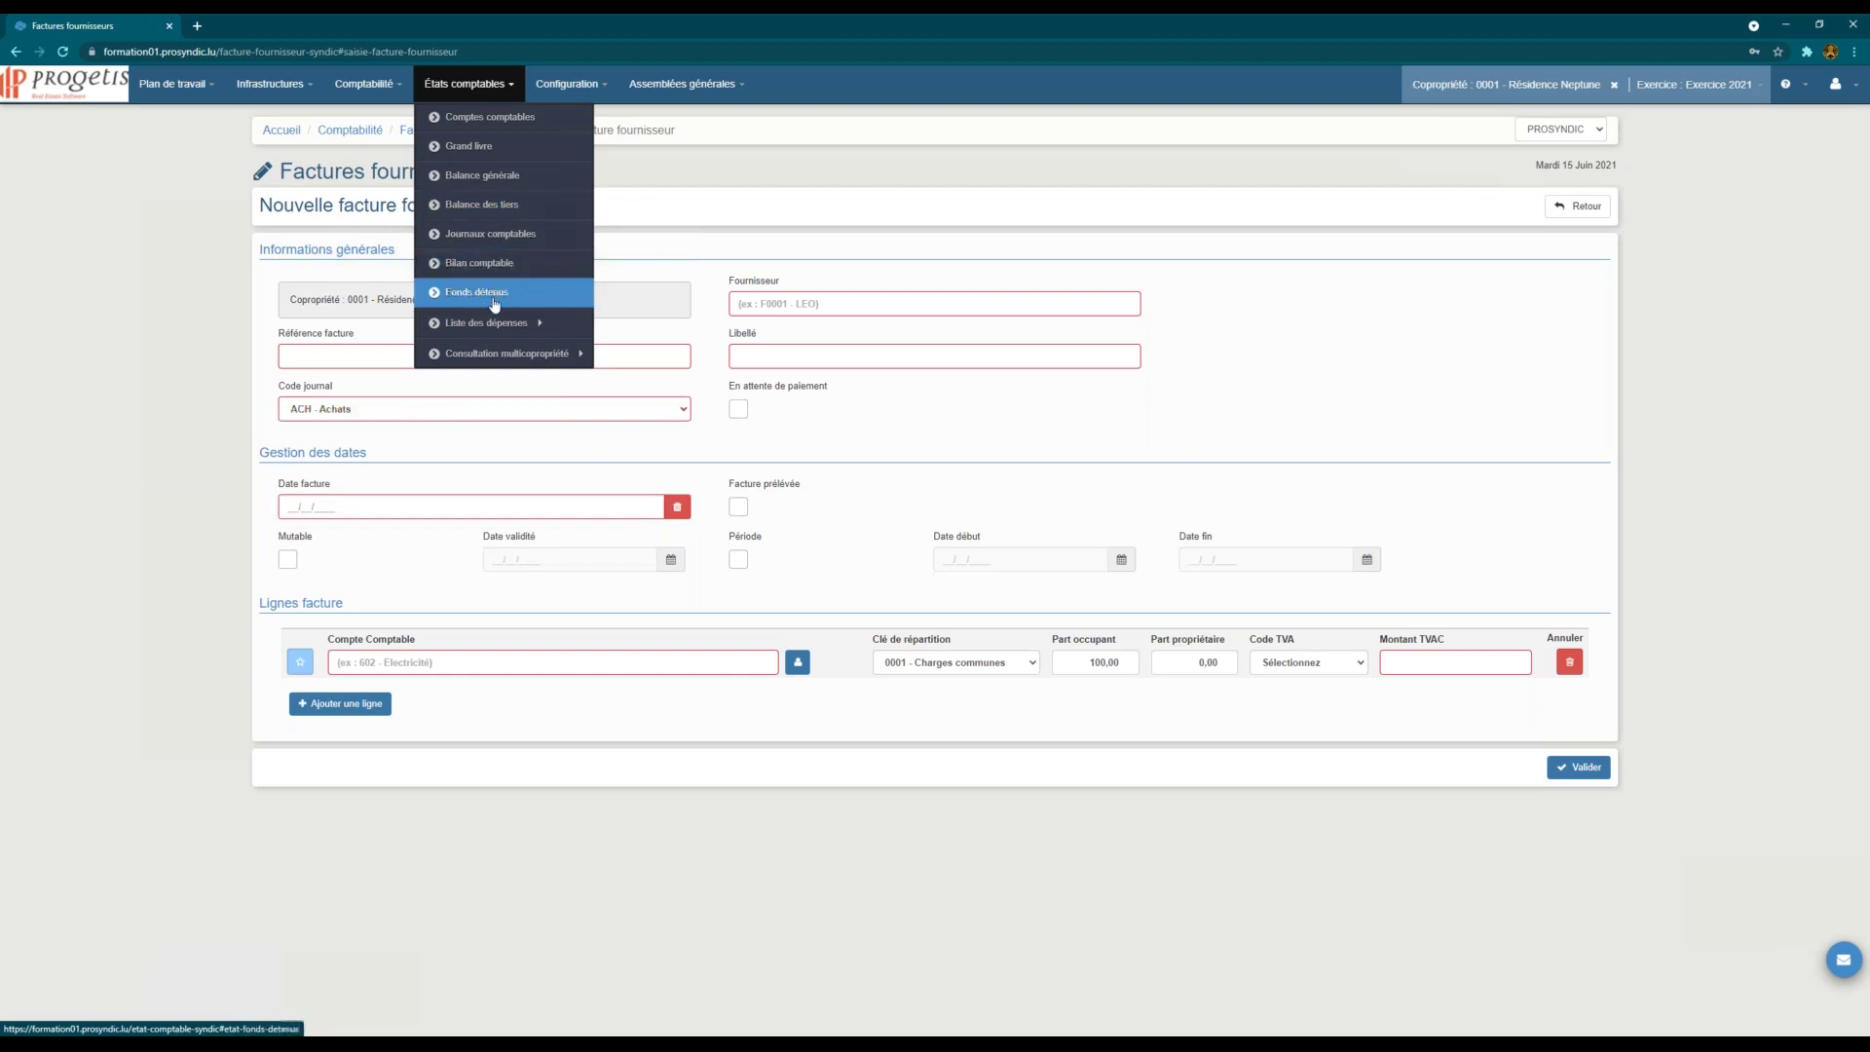
{"action": "mouse_move", "coordinate": [492, 355]}
{"action": "left_click", "coordinate": [657, 353]}
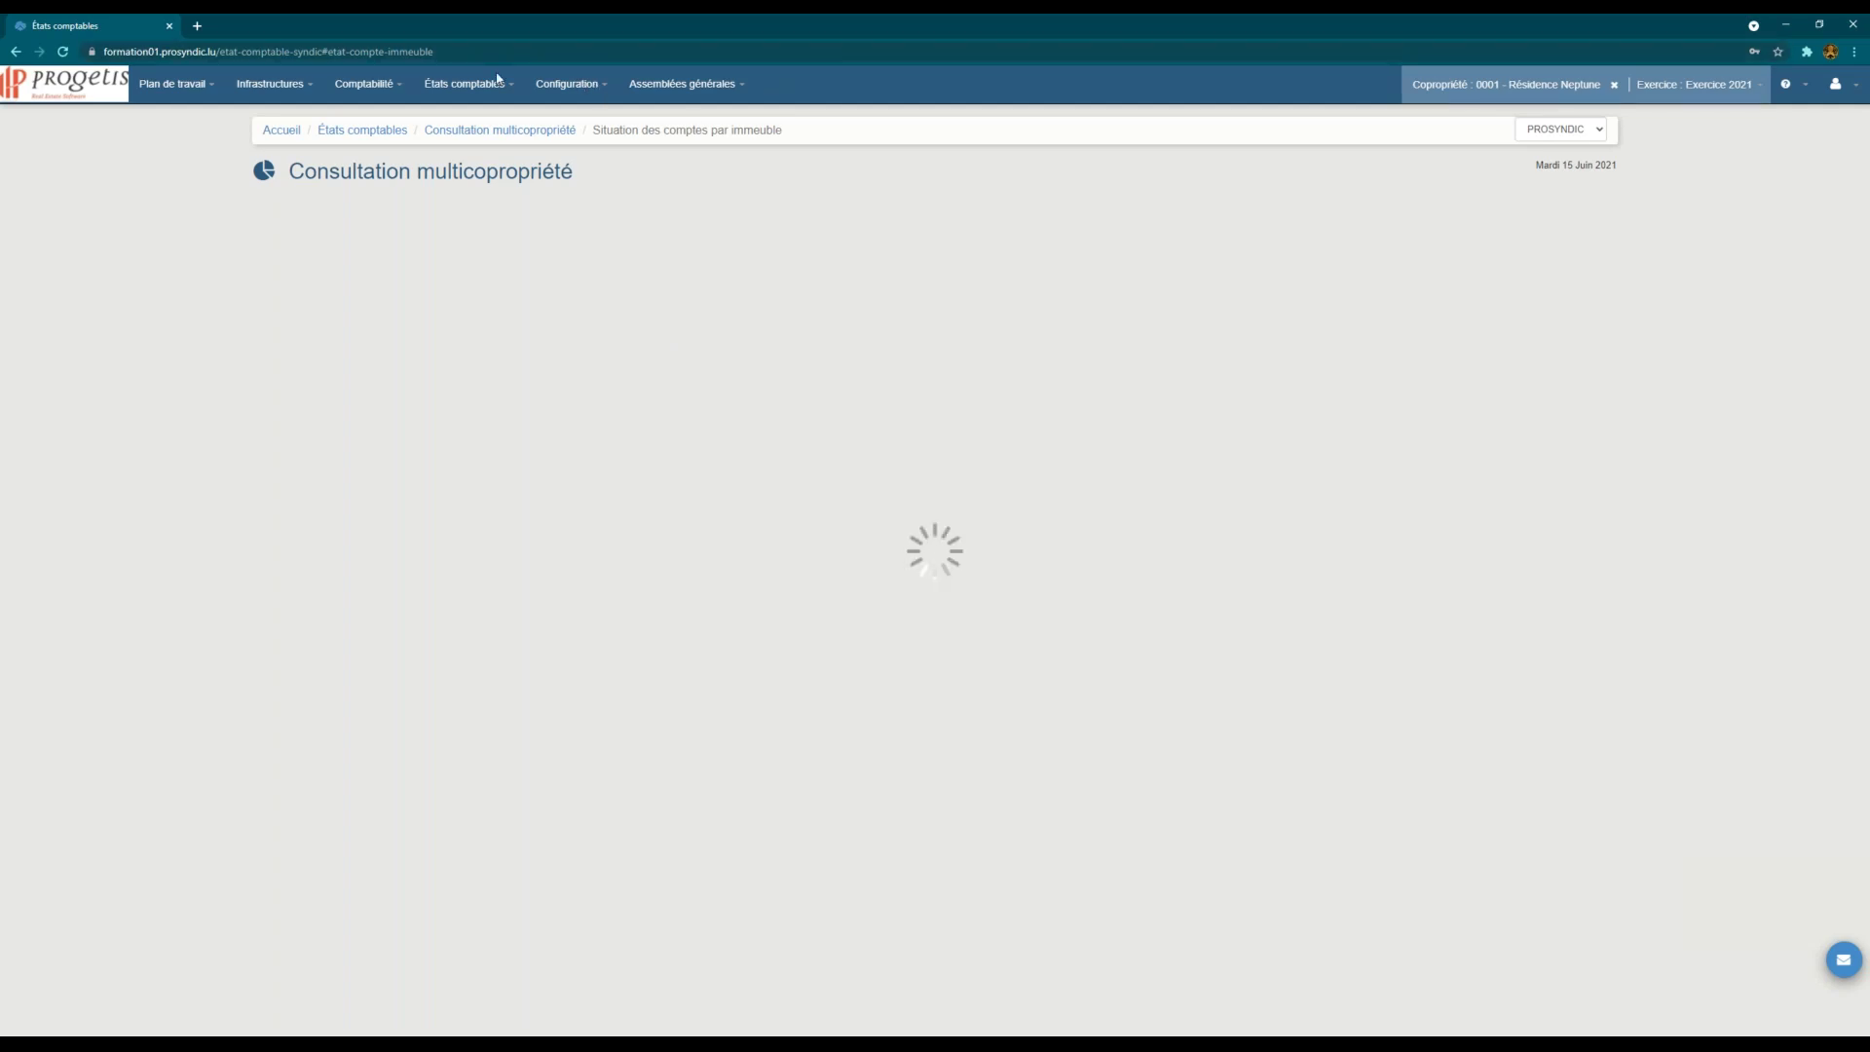
{"action": "left_click", "coordinate": [430, 261]}
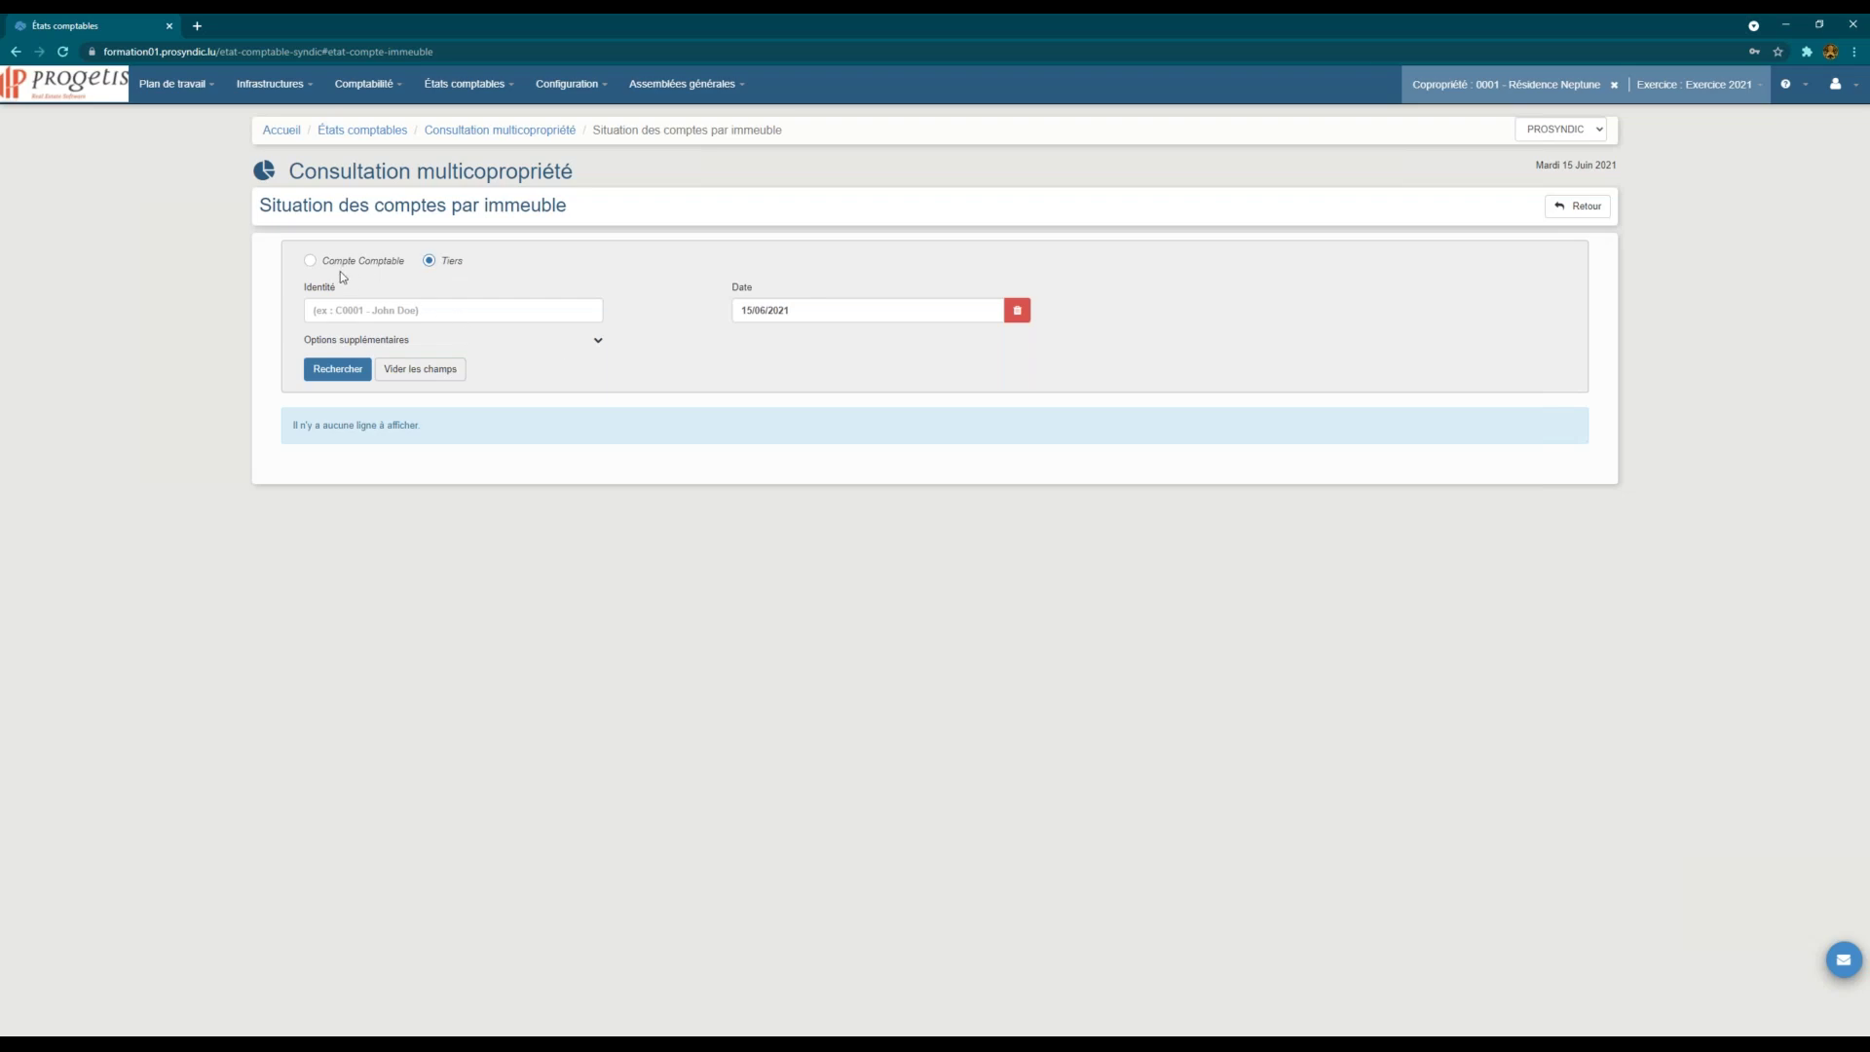
{"action": "left_click", "coordinate": [447, 309]}
{"action": "type", "text": "leo"}
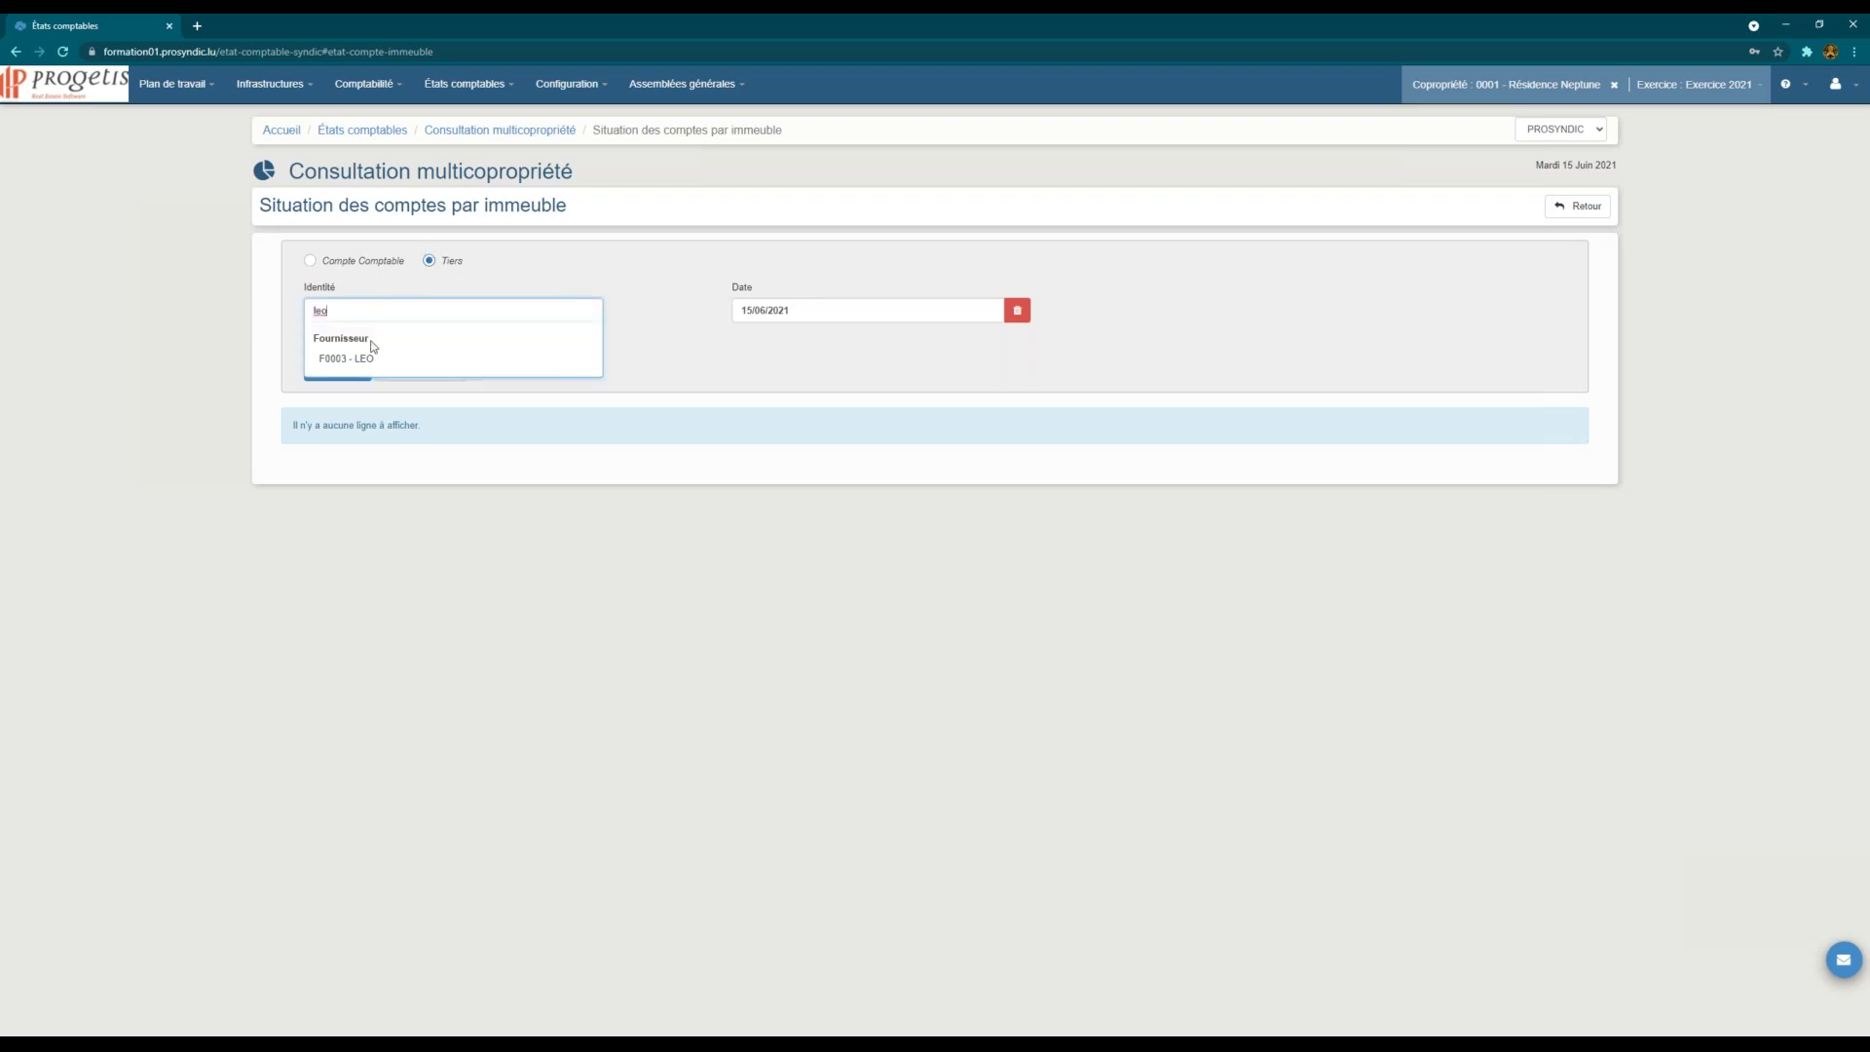
{"action": "left_click", "coordinate": [368, 357]}
{"action": "left_click", "coordinate": [338, 368]}
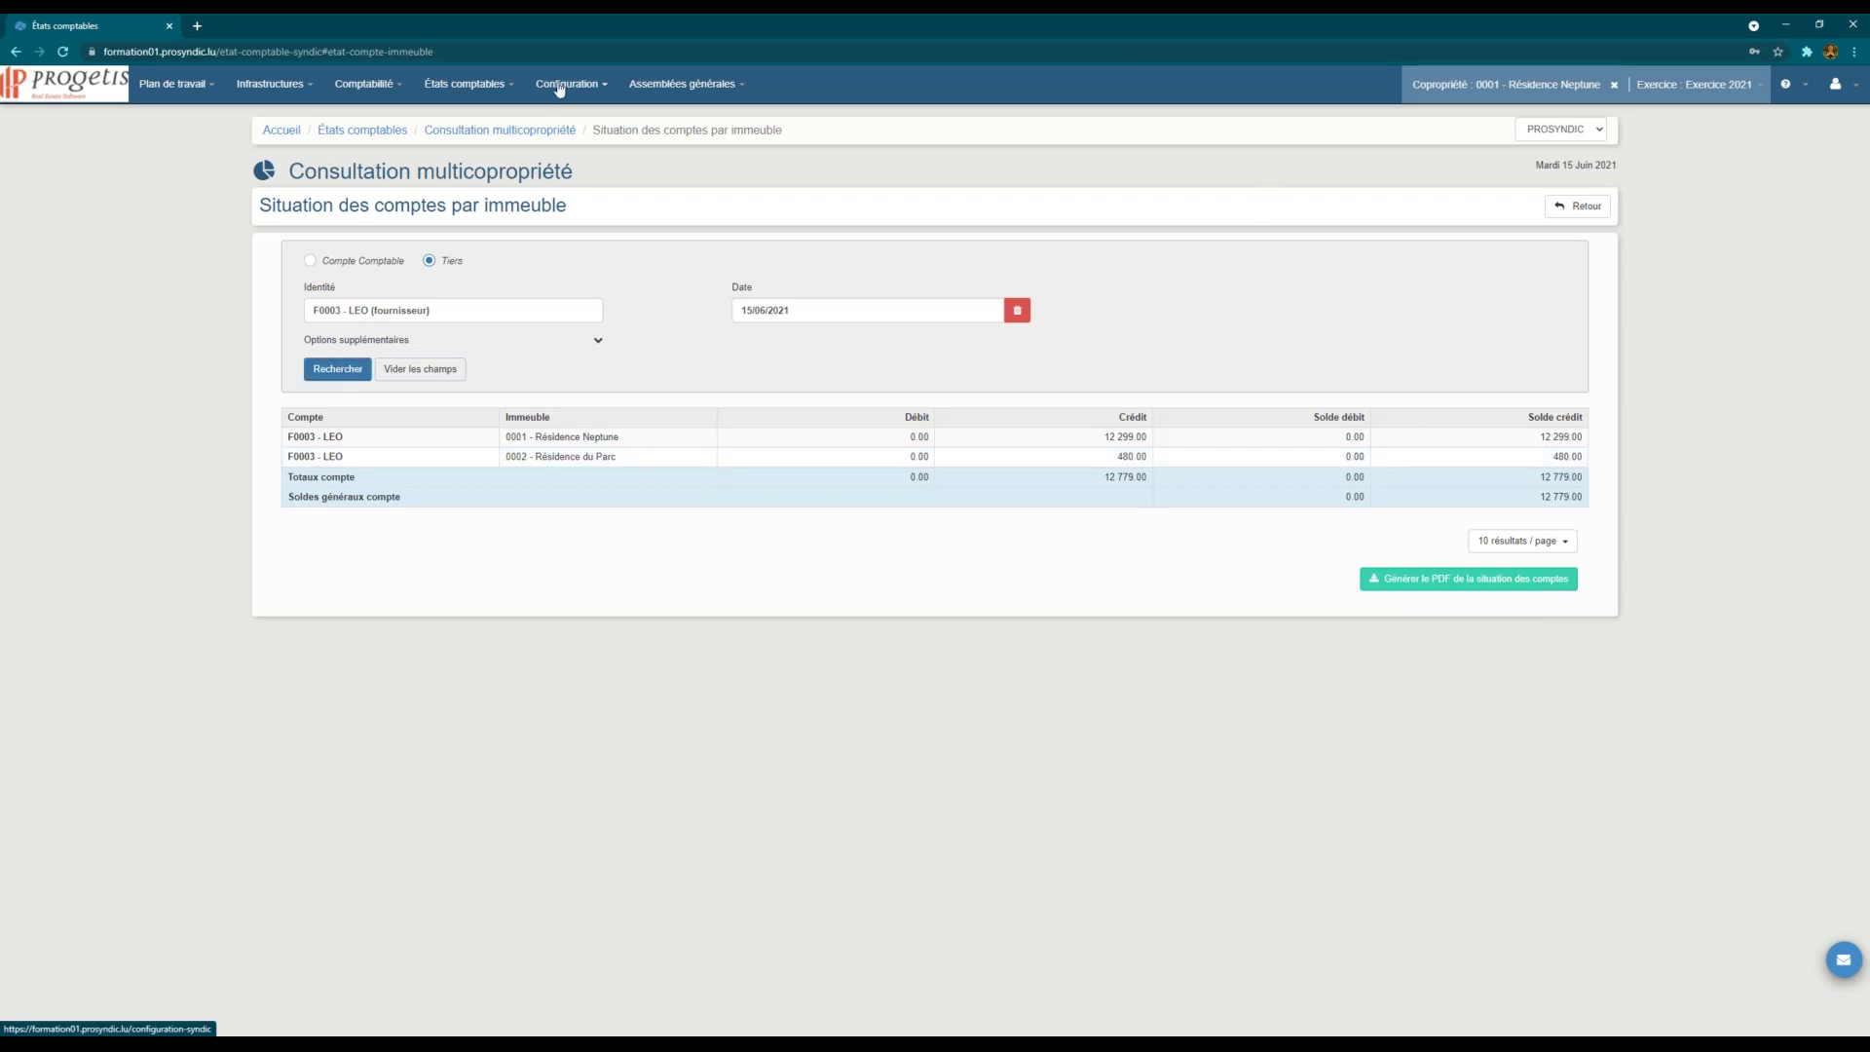
Step: Search the accounting entries of all co-ownerships by the amount 5000
{"action": "left_click", "coordinate": [604, 86]}
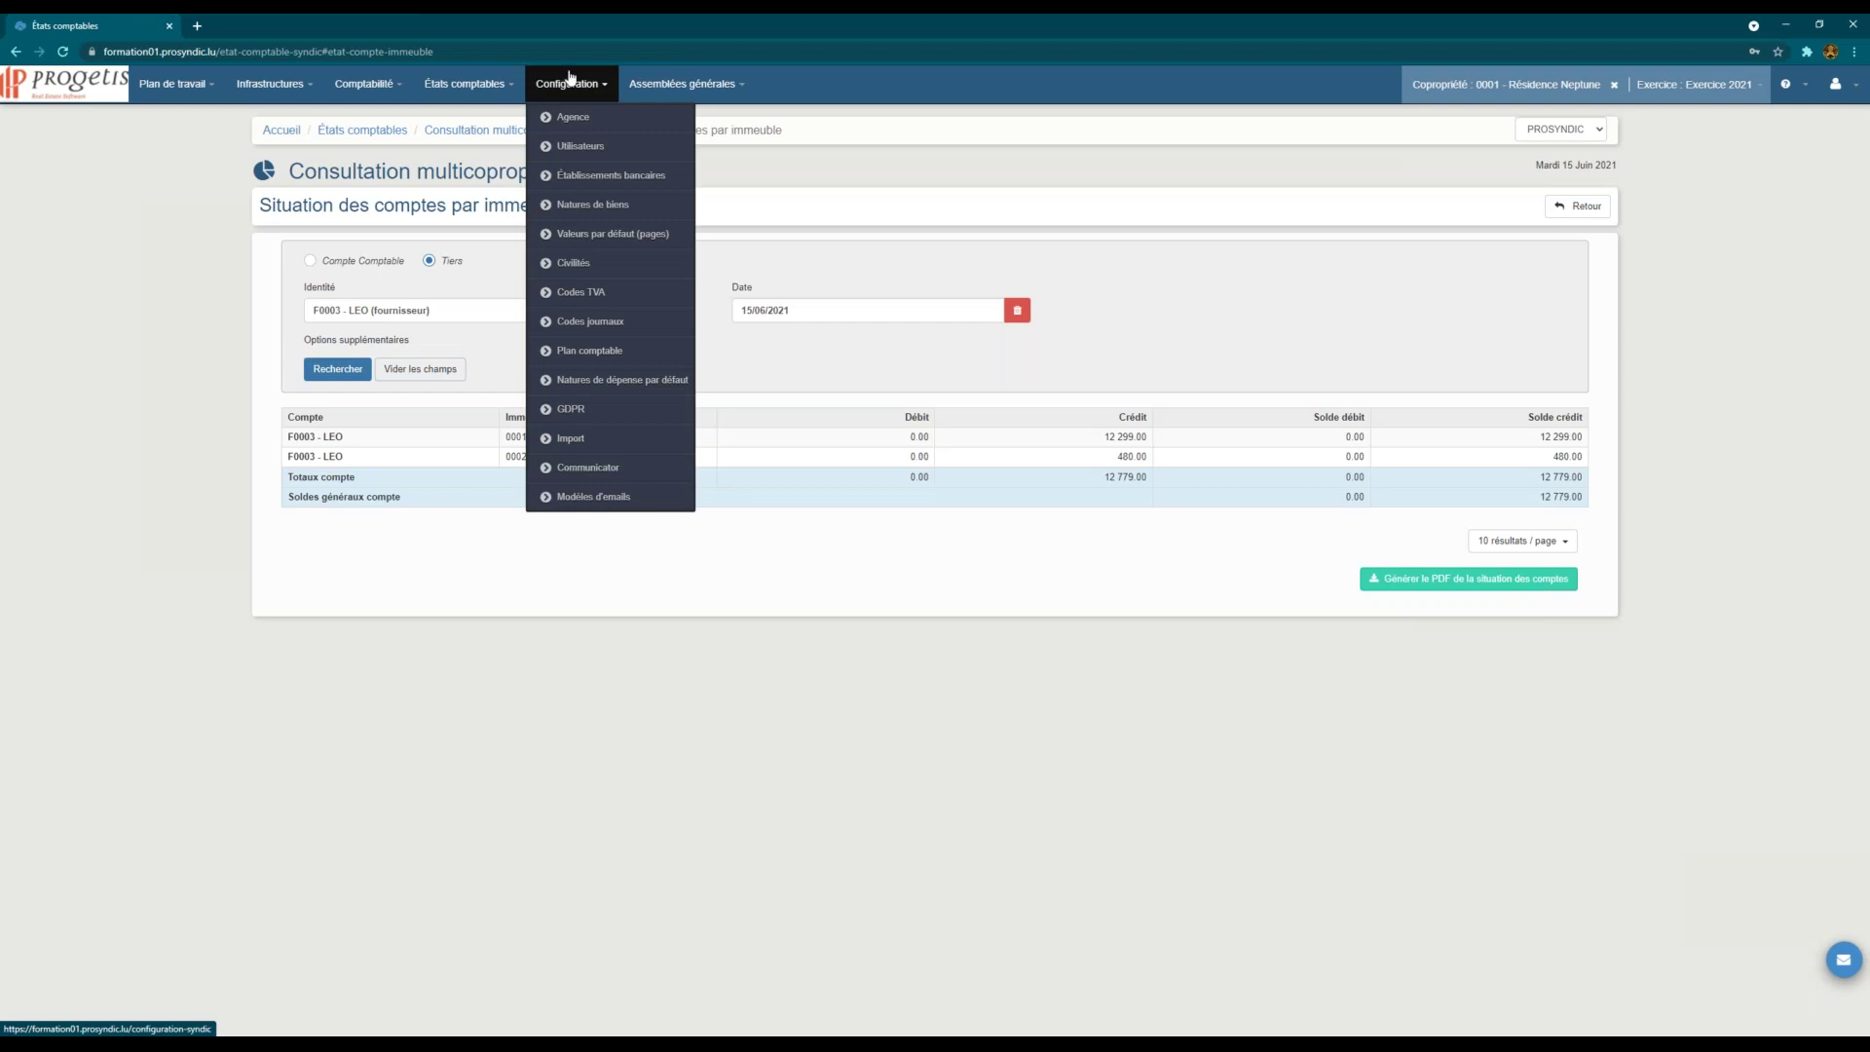
{"action": "left_click", "coordinate": [480, 101]}
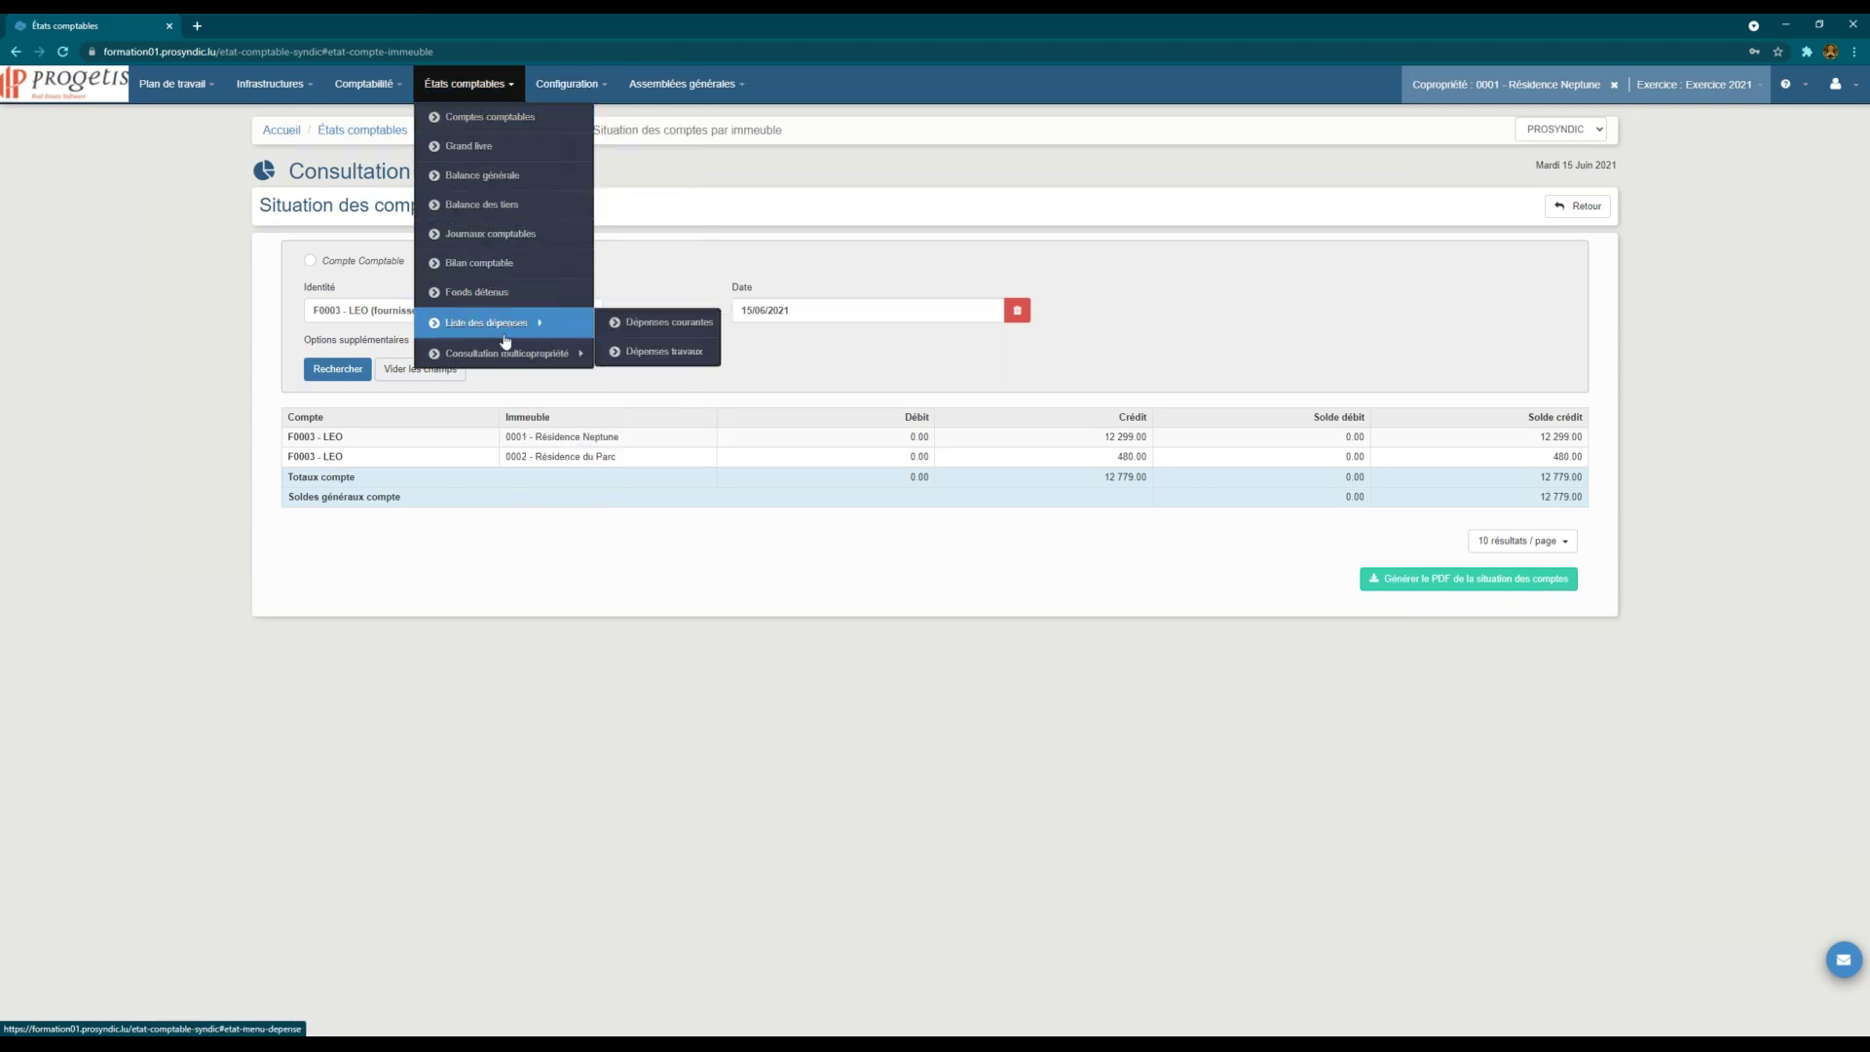
{"action": "mouse_move", "coordinate": [500, 351]}
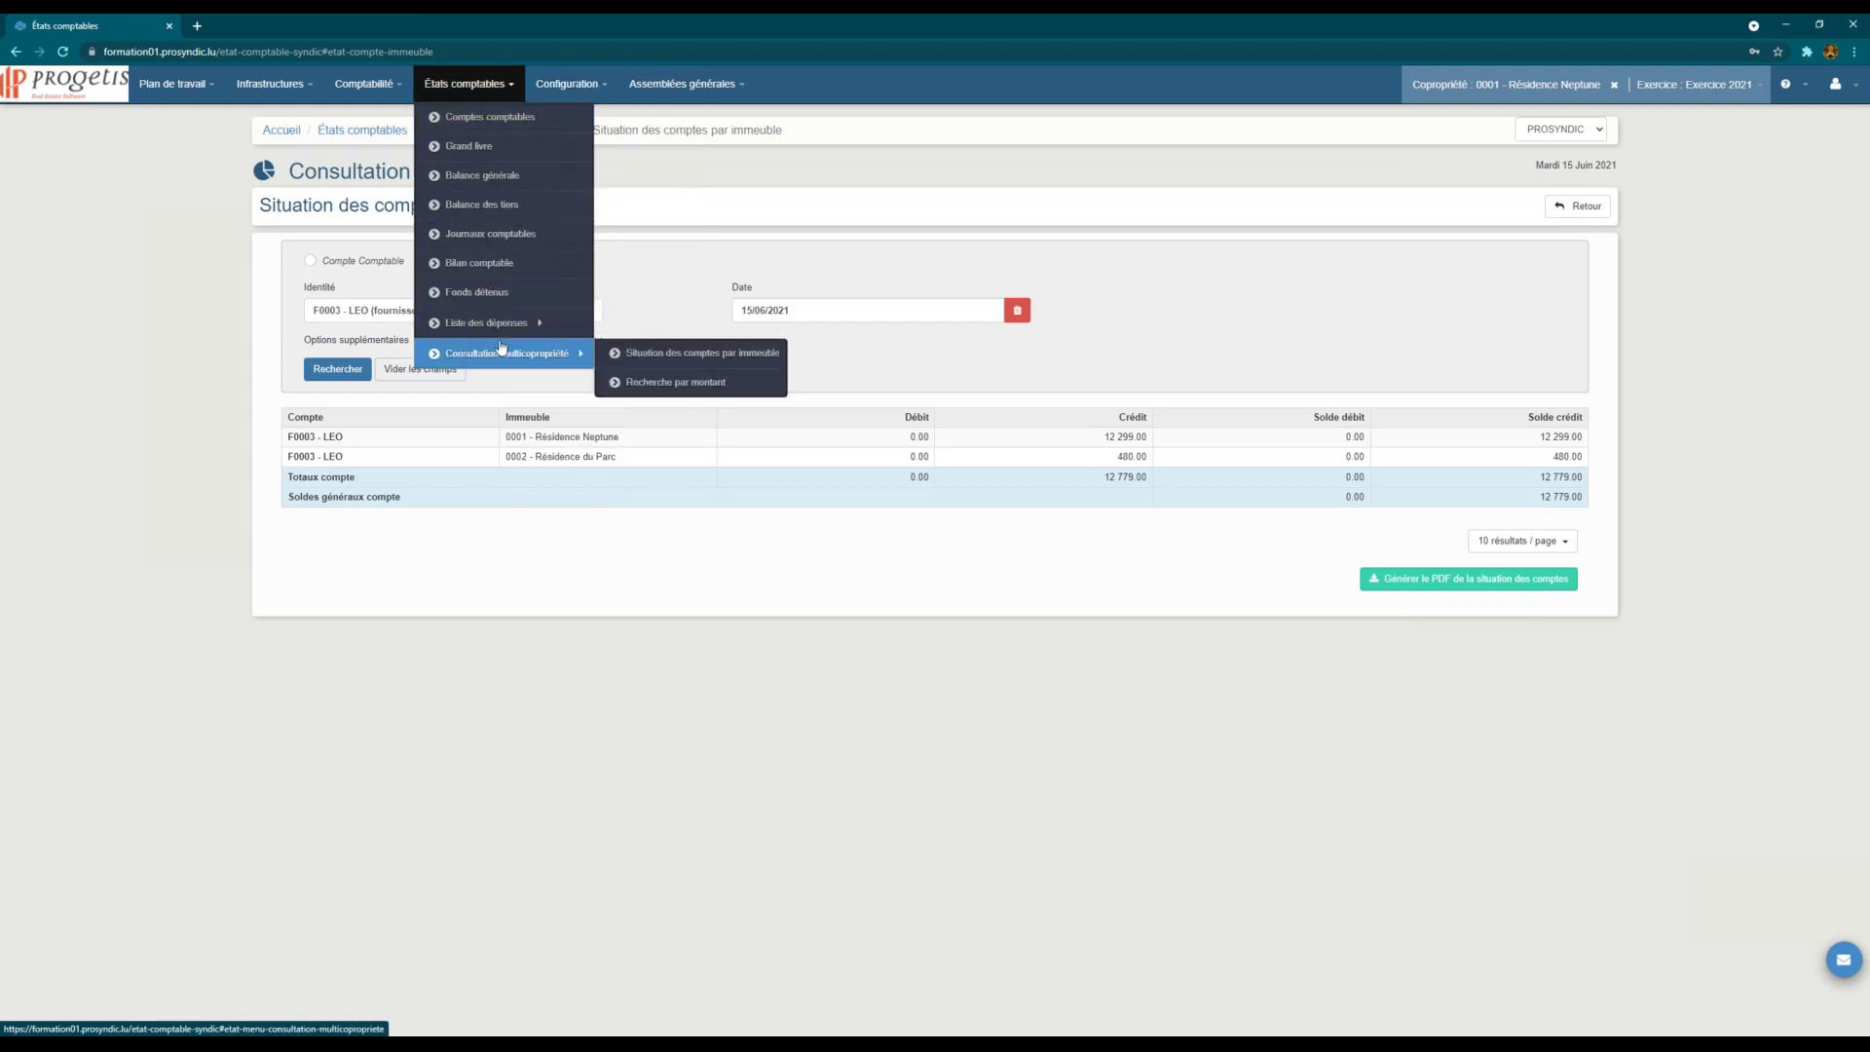
{"action": "left_click", "coordinate": [712, 382]}
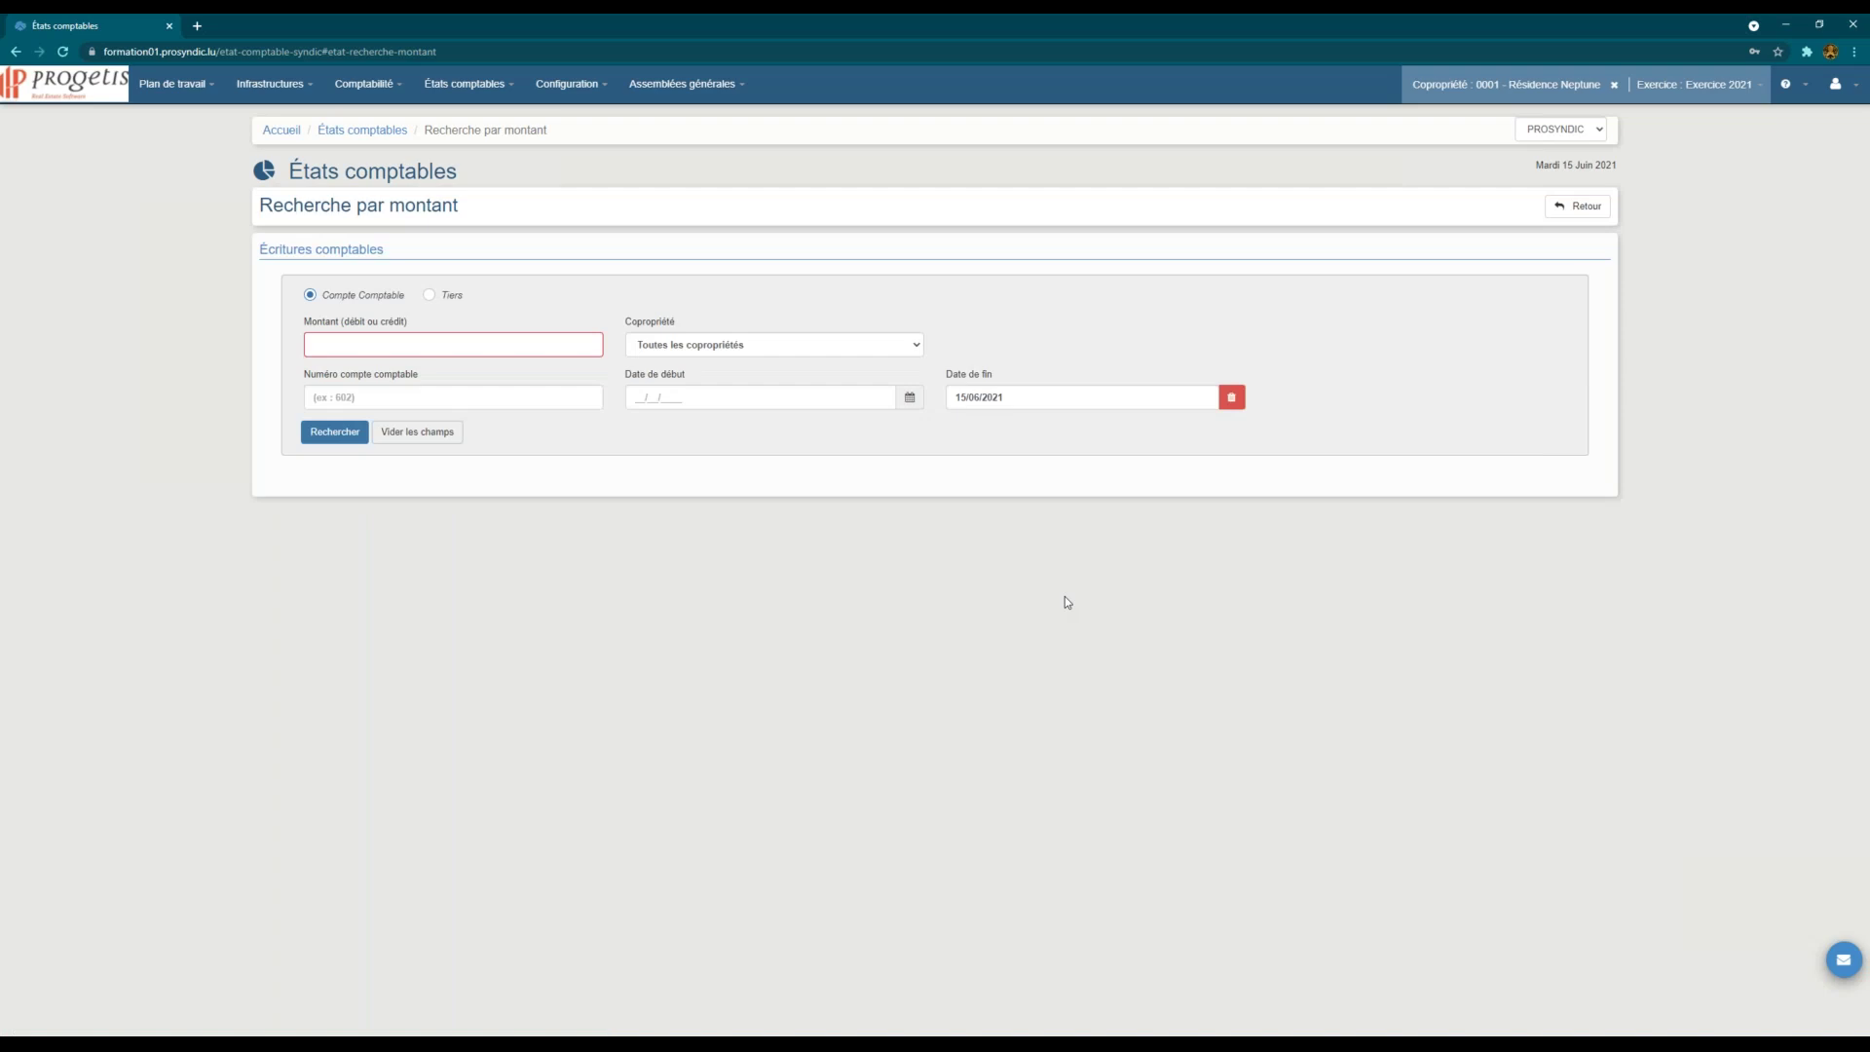
{"action": "left_click", "coordinate": [454, 338]}
{"action": "type", "text": "5000"}
{"action": "left_click", "coordinate": [332, 443]}
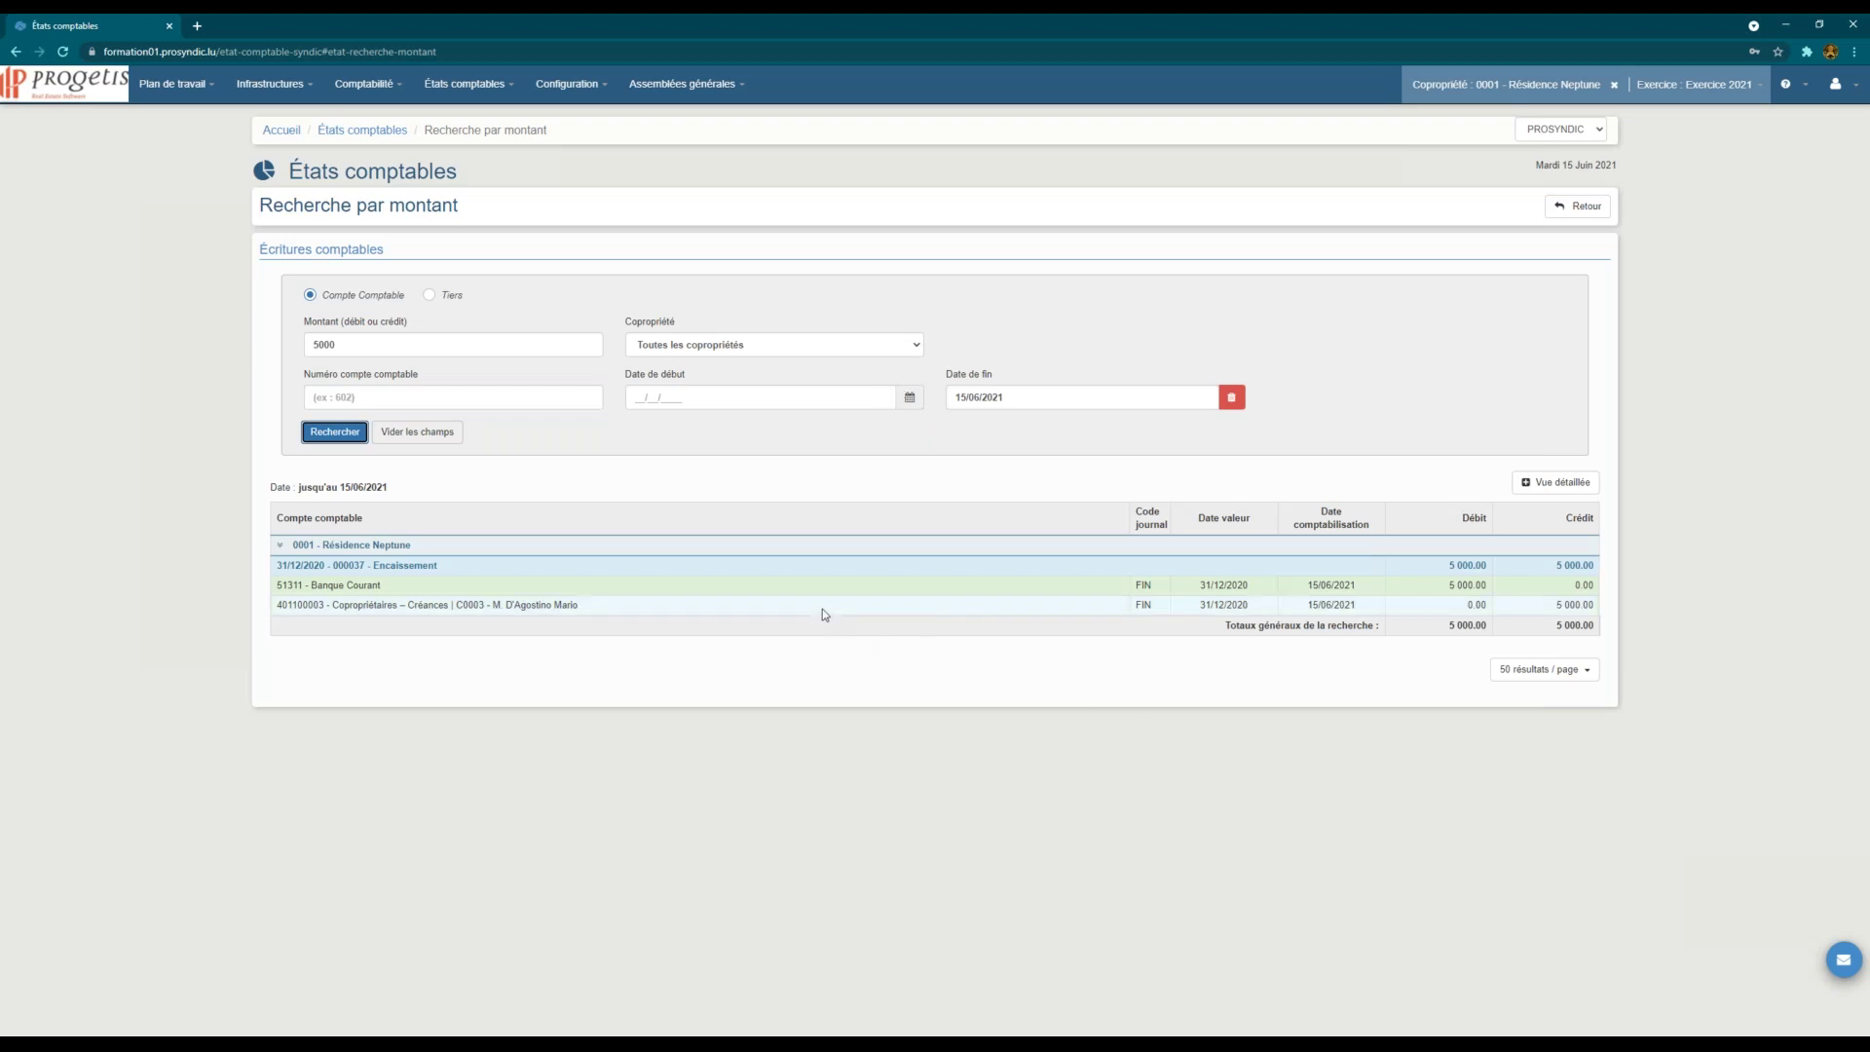
Step: Open the general balance of Résidence Neptune and view the detail of account 4011 - Copropriétaires – Créances
{"action": "left_click", "coordinate": [466, 90]}
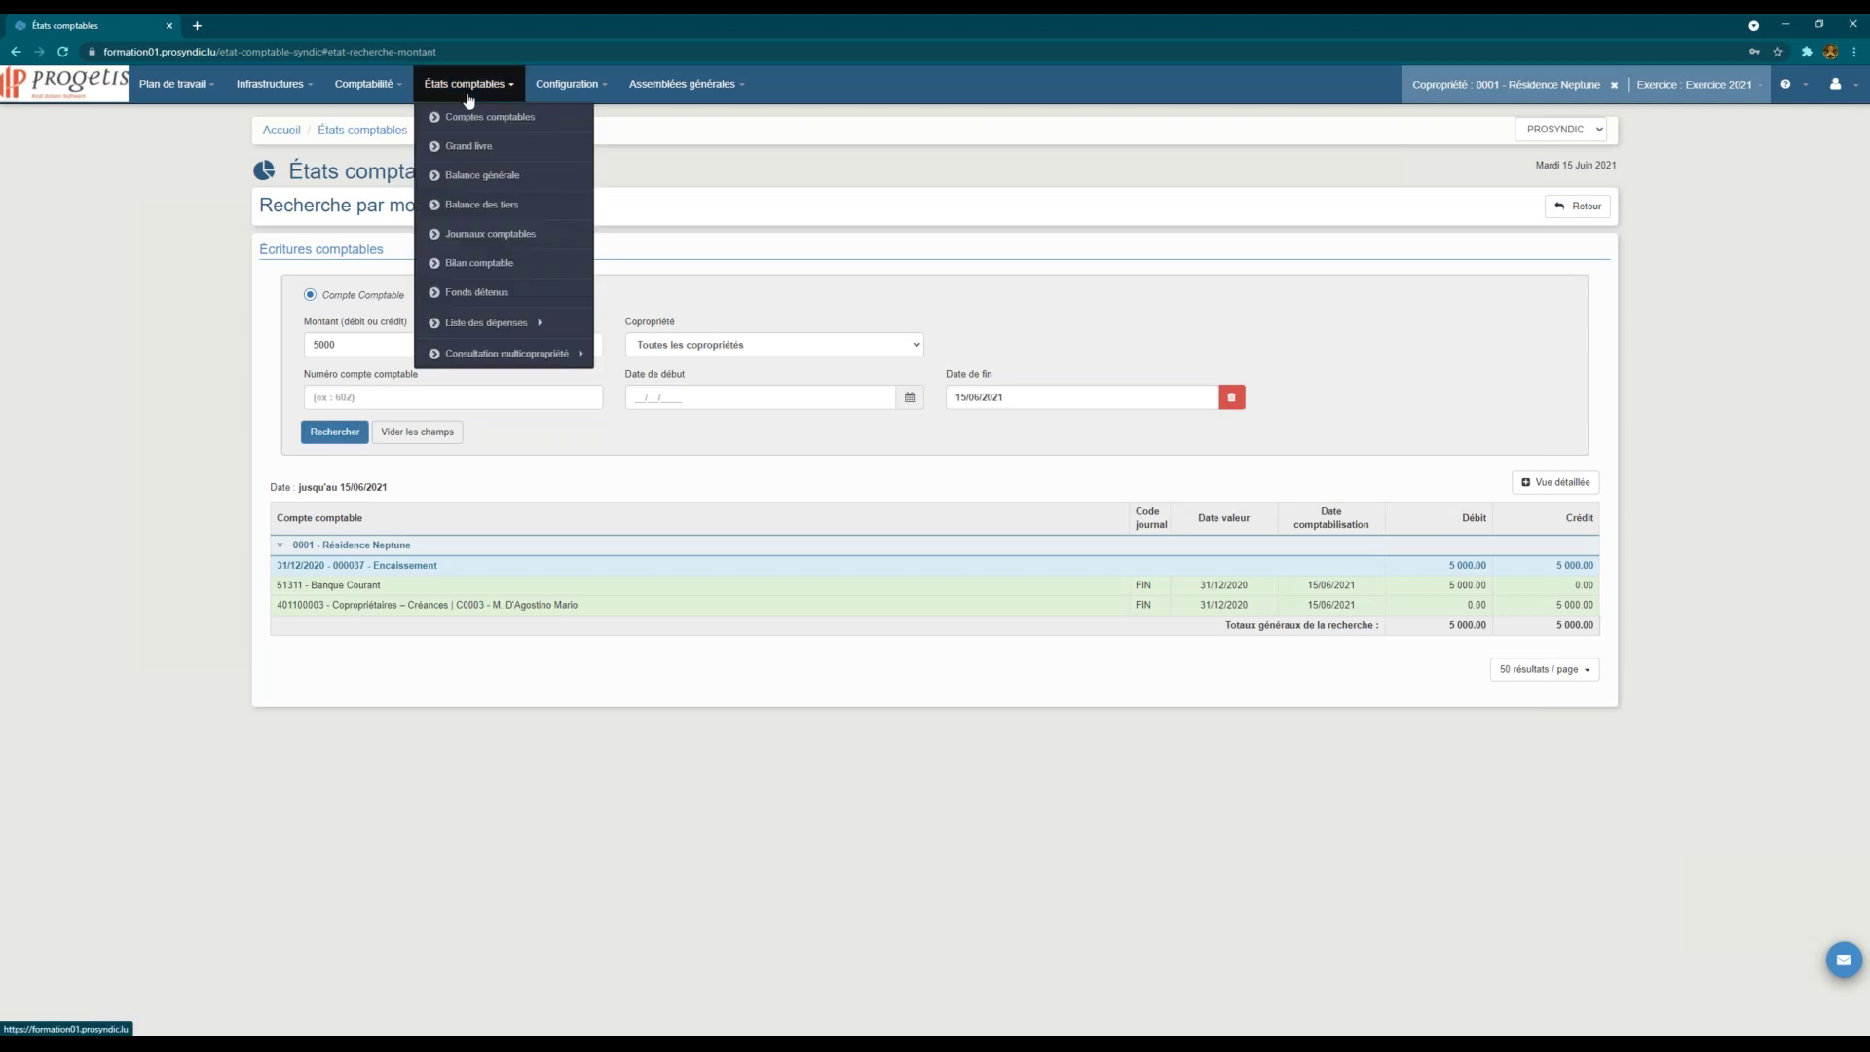
{"action": "left_click", "coordinate": [489, 178]}
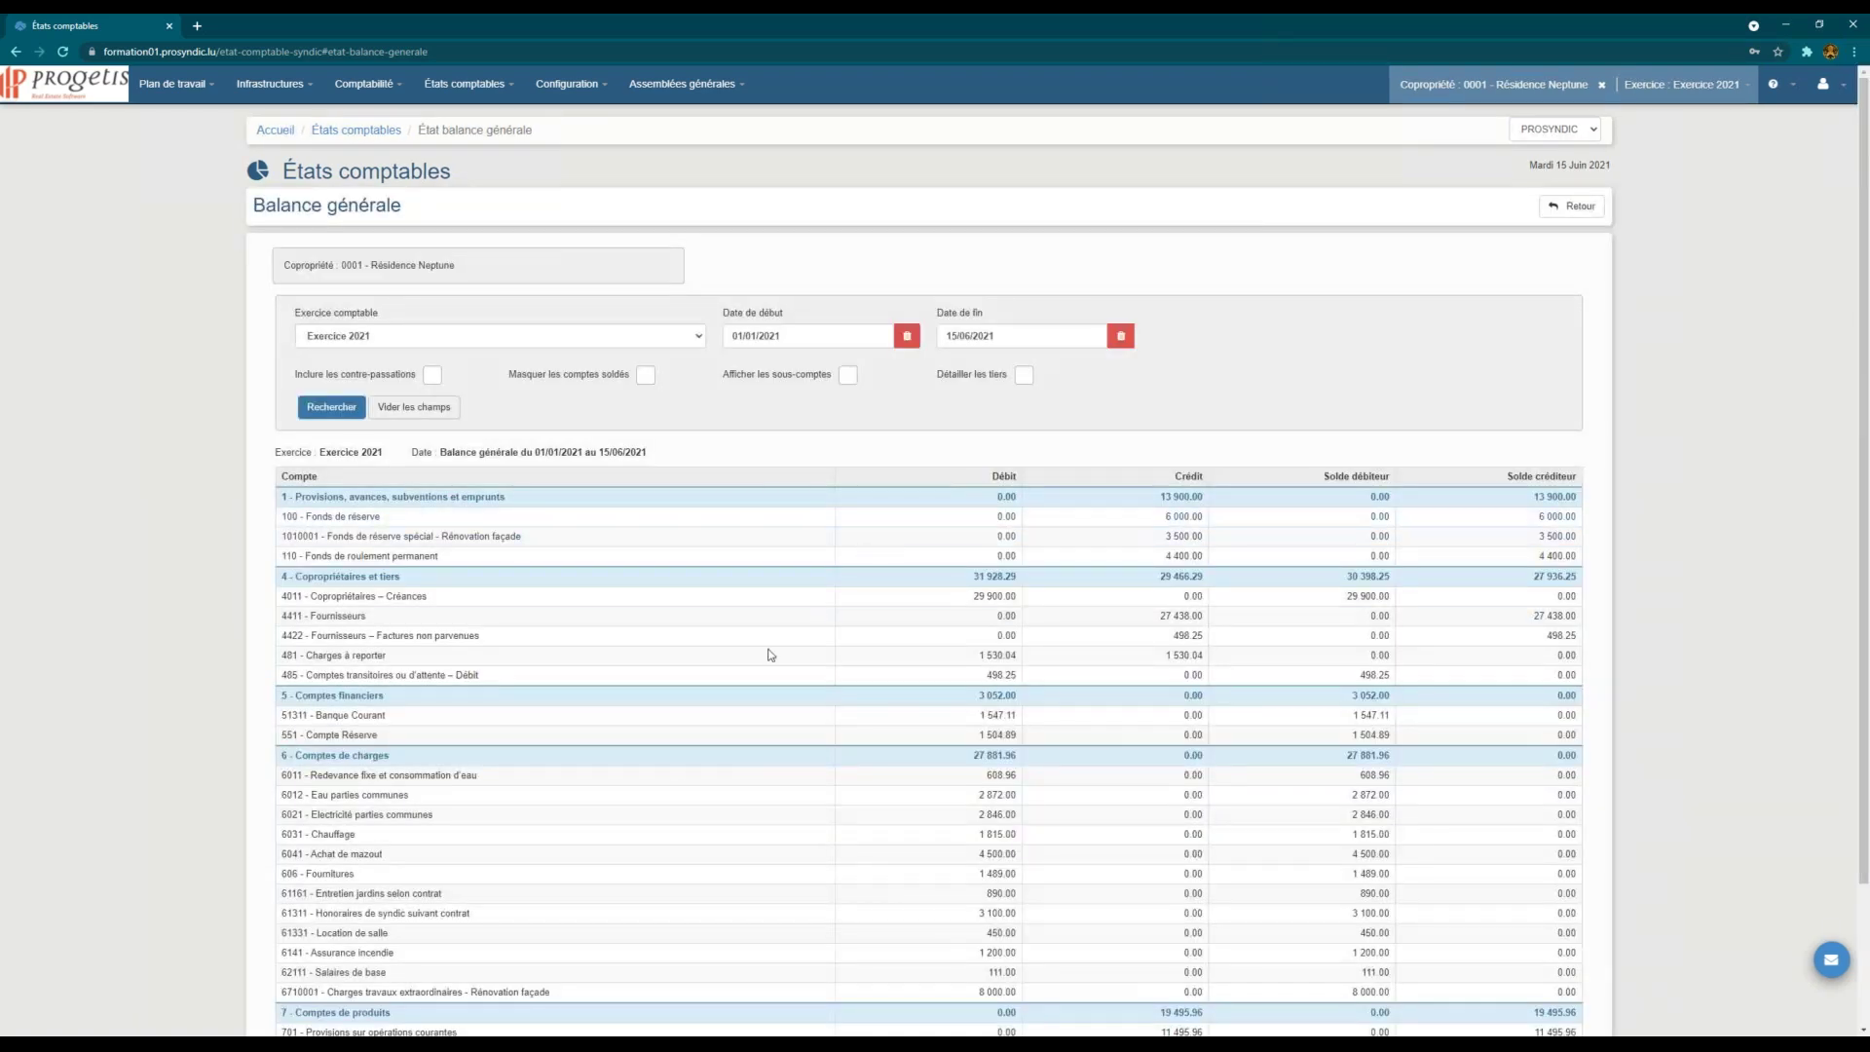
{"action": "scroll", "coordinate": [676, 763], "scroll_direction": "down", "scroll_amount": 2}
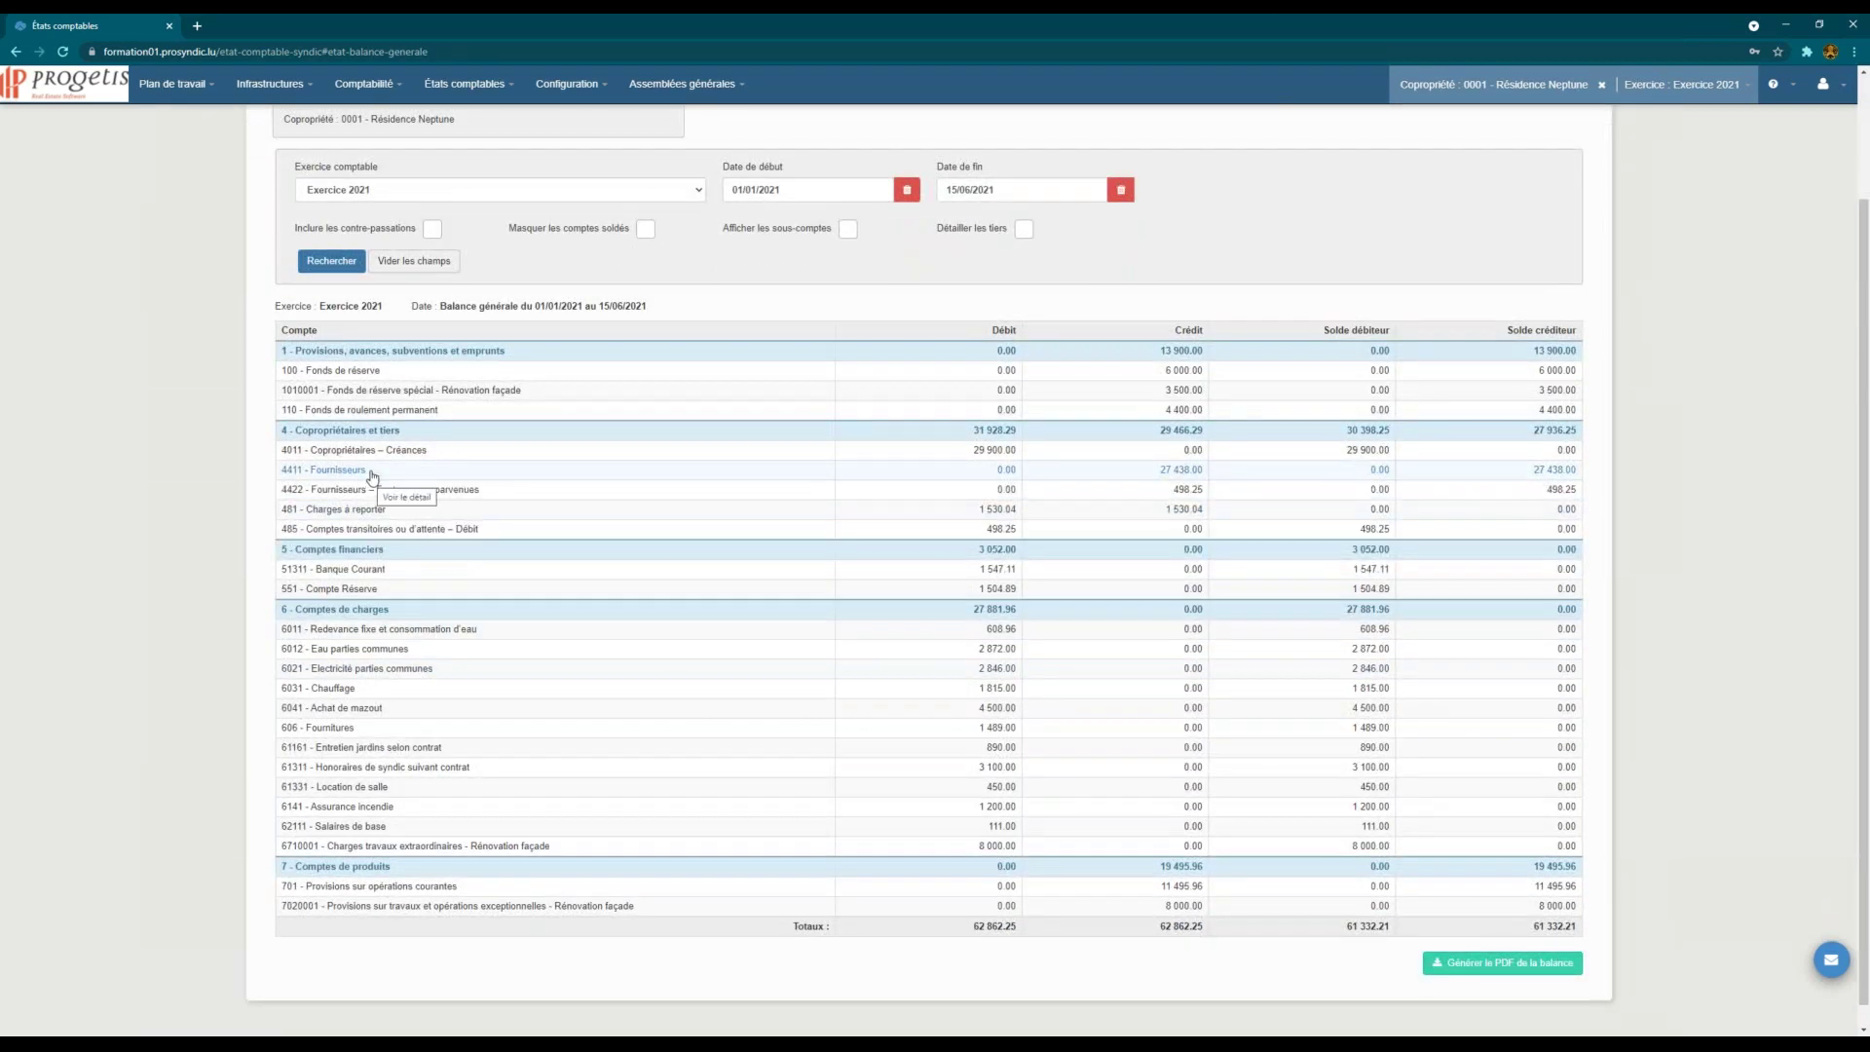
{"action": "left_click", "coordinate": [376, 450]}
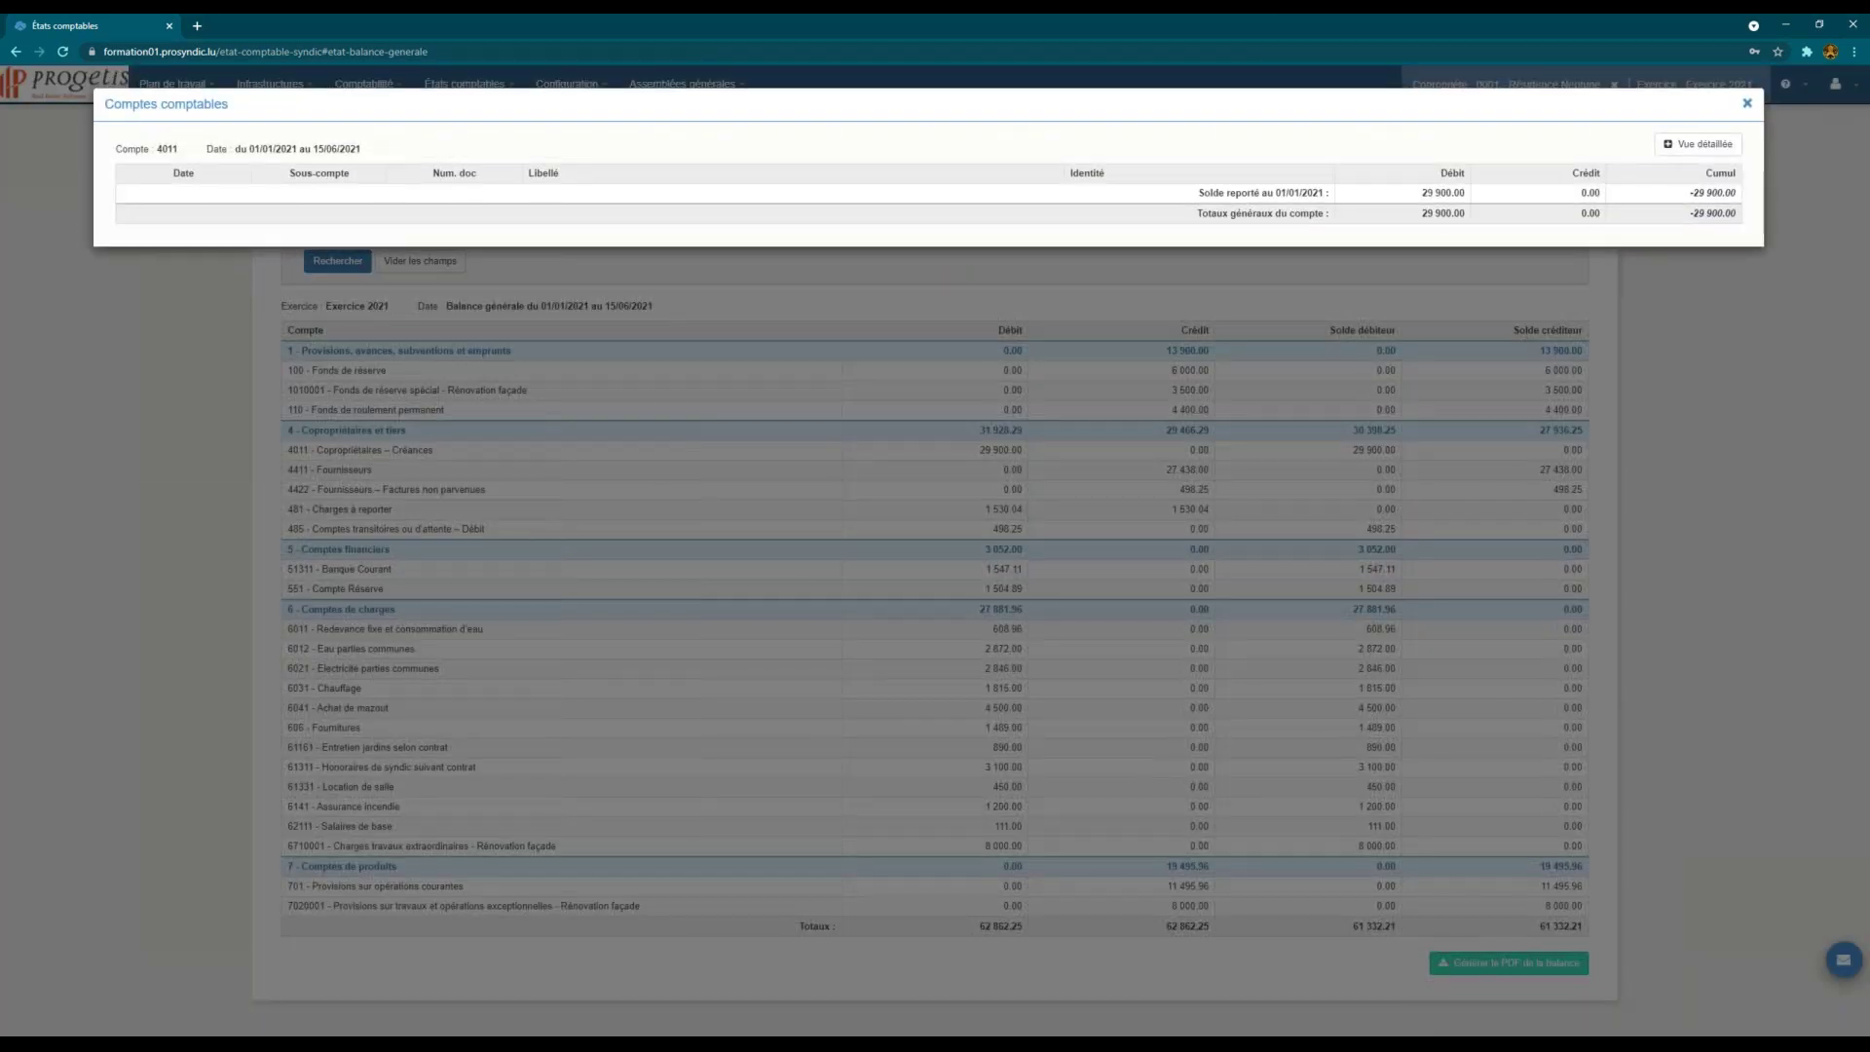
{"action": "left_click", "coordinate": [1748, 104]}
Step: Recalculate the general balance with the start date 01/01/2020 and consult the detail of account 4011 for that period
{"action": "left_click", "coordinate": [760, 189]}
{"action": "type", "text": "01/01/2020"}
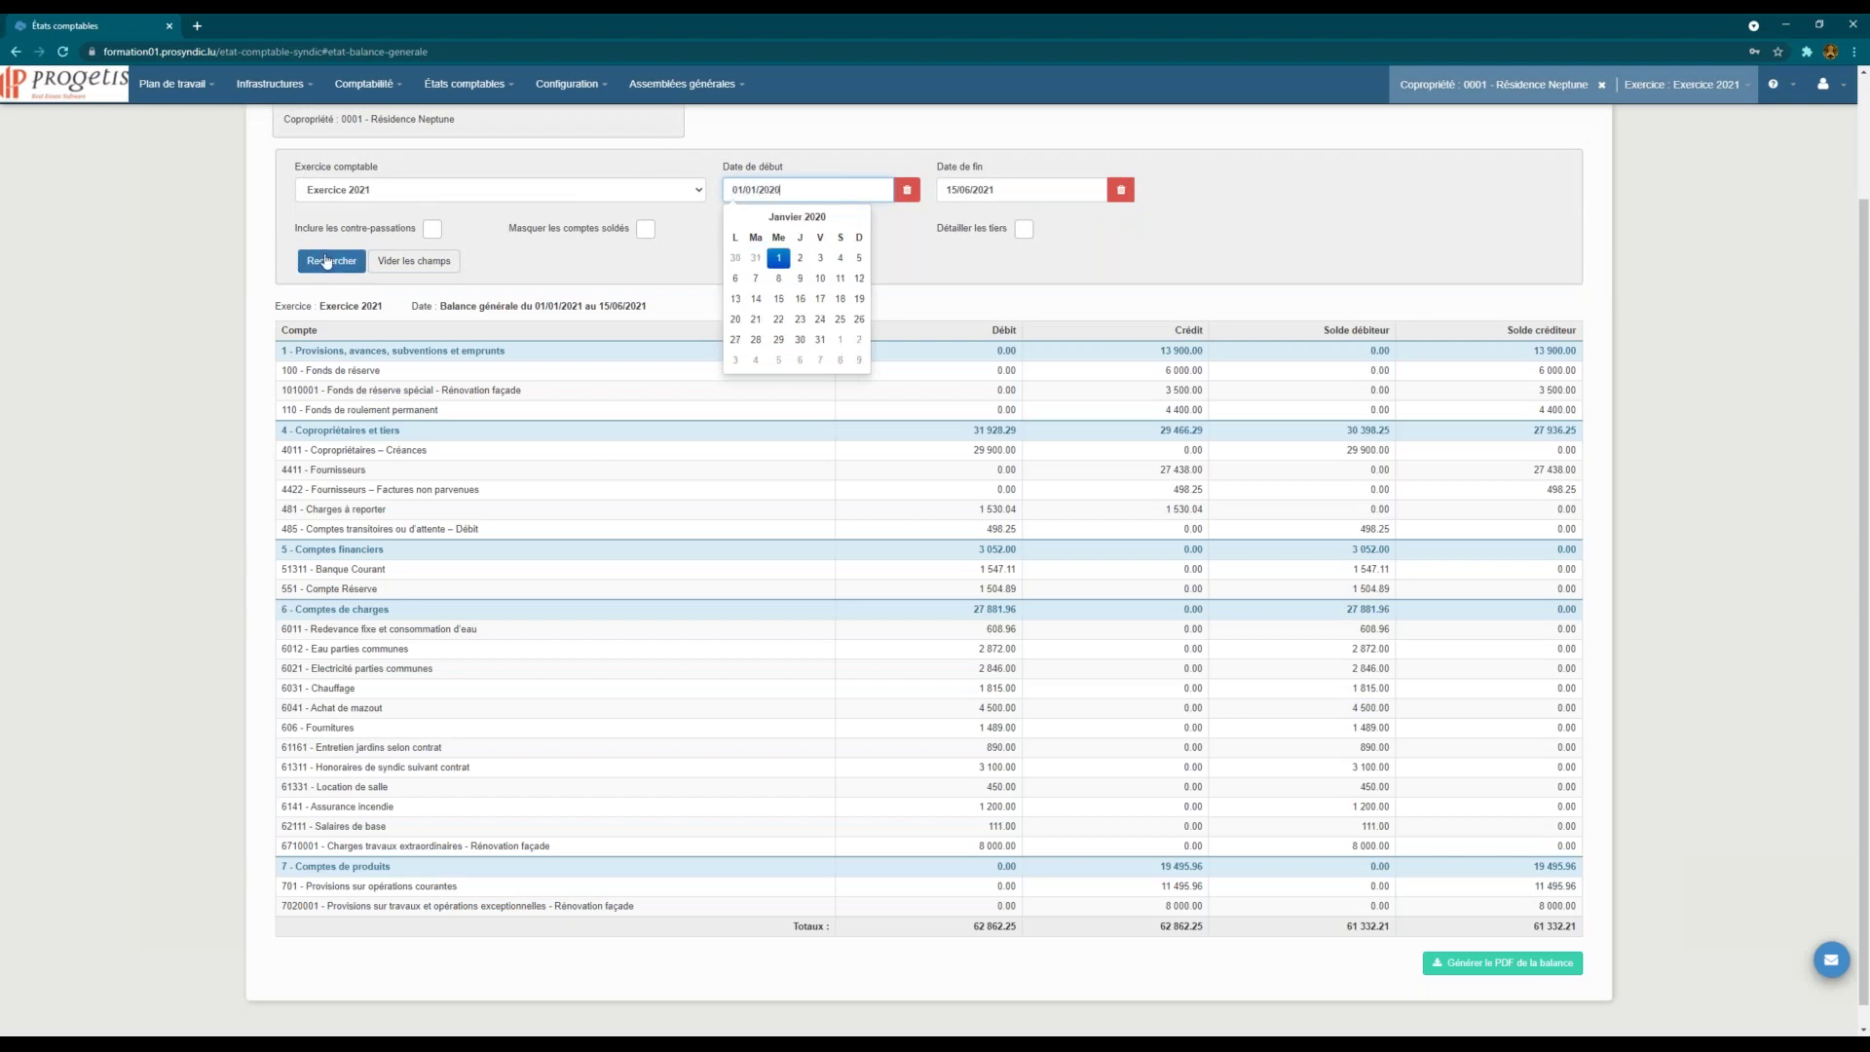
{"action": "left_click", "coordinate": [326, 261]}
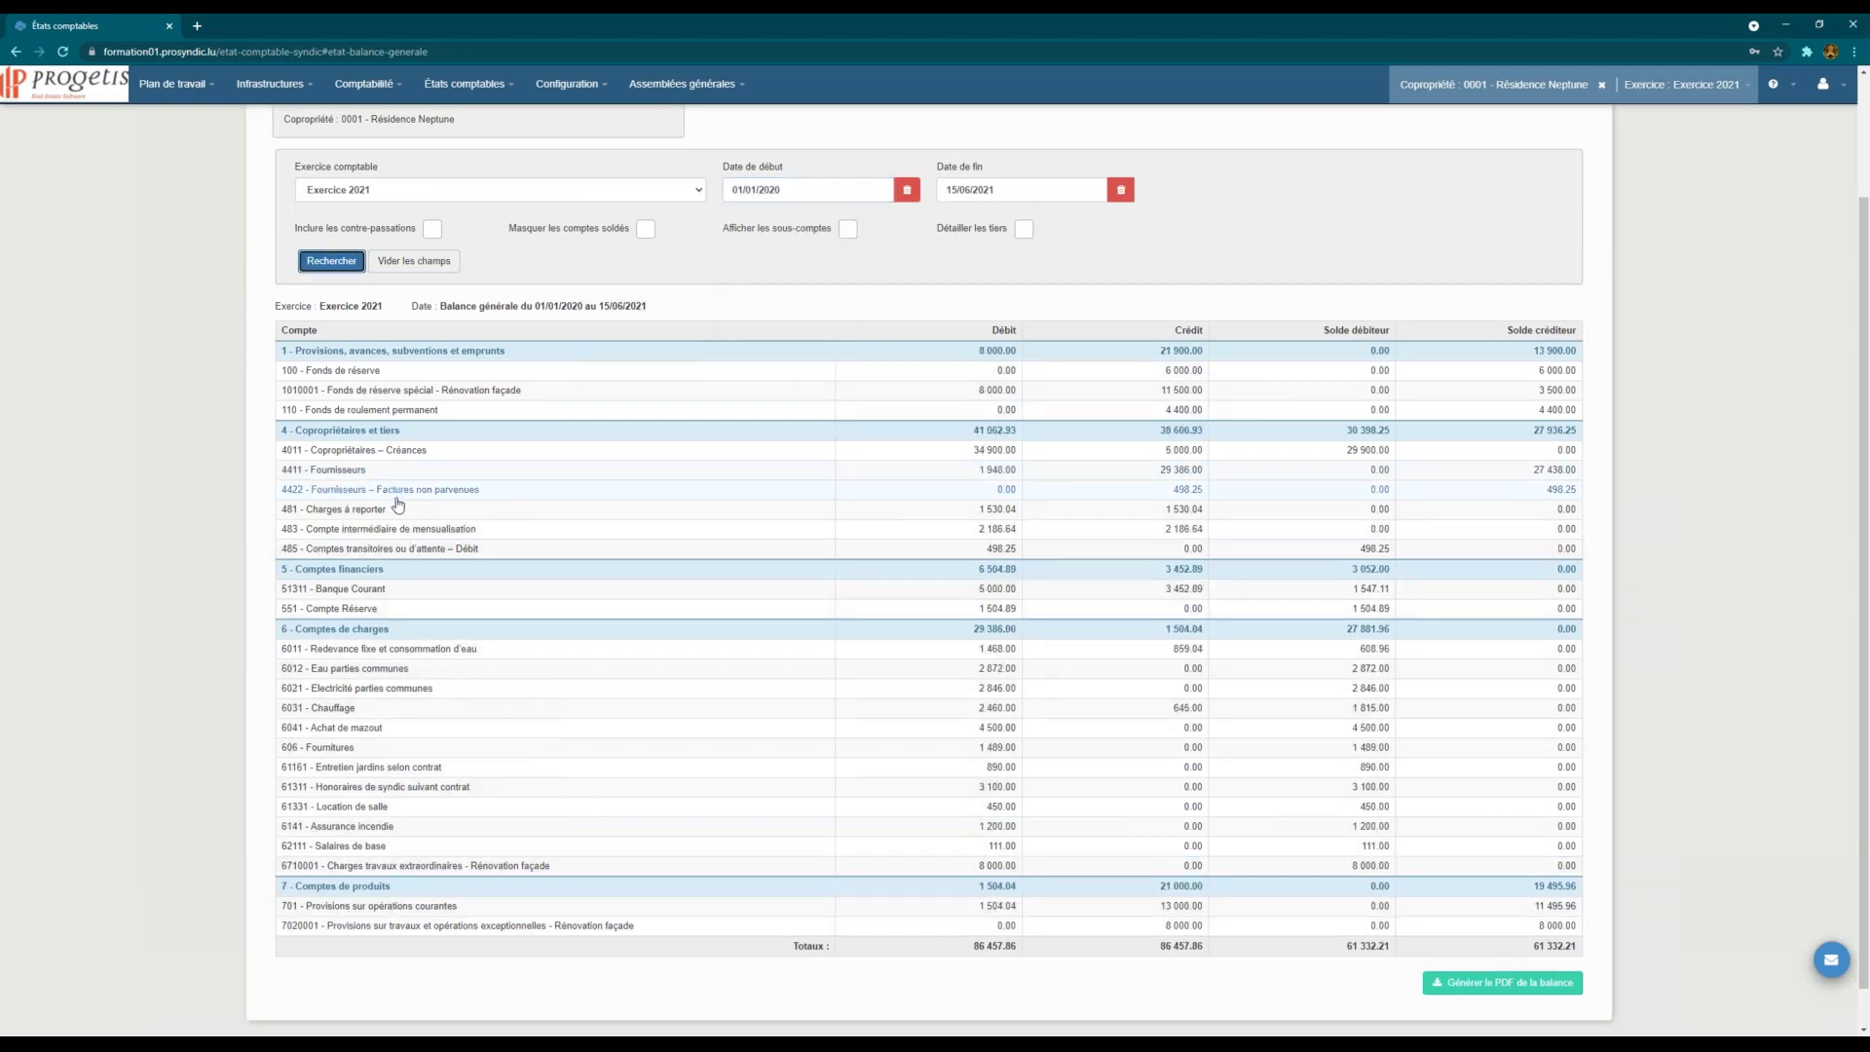
{"action": "left_click", "coordinate": [362, 453]}
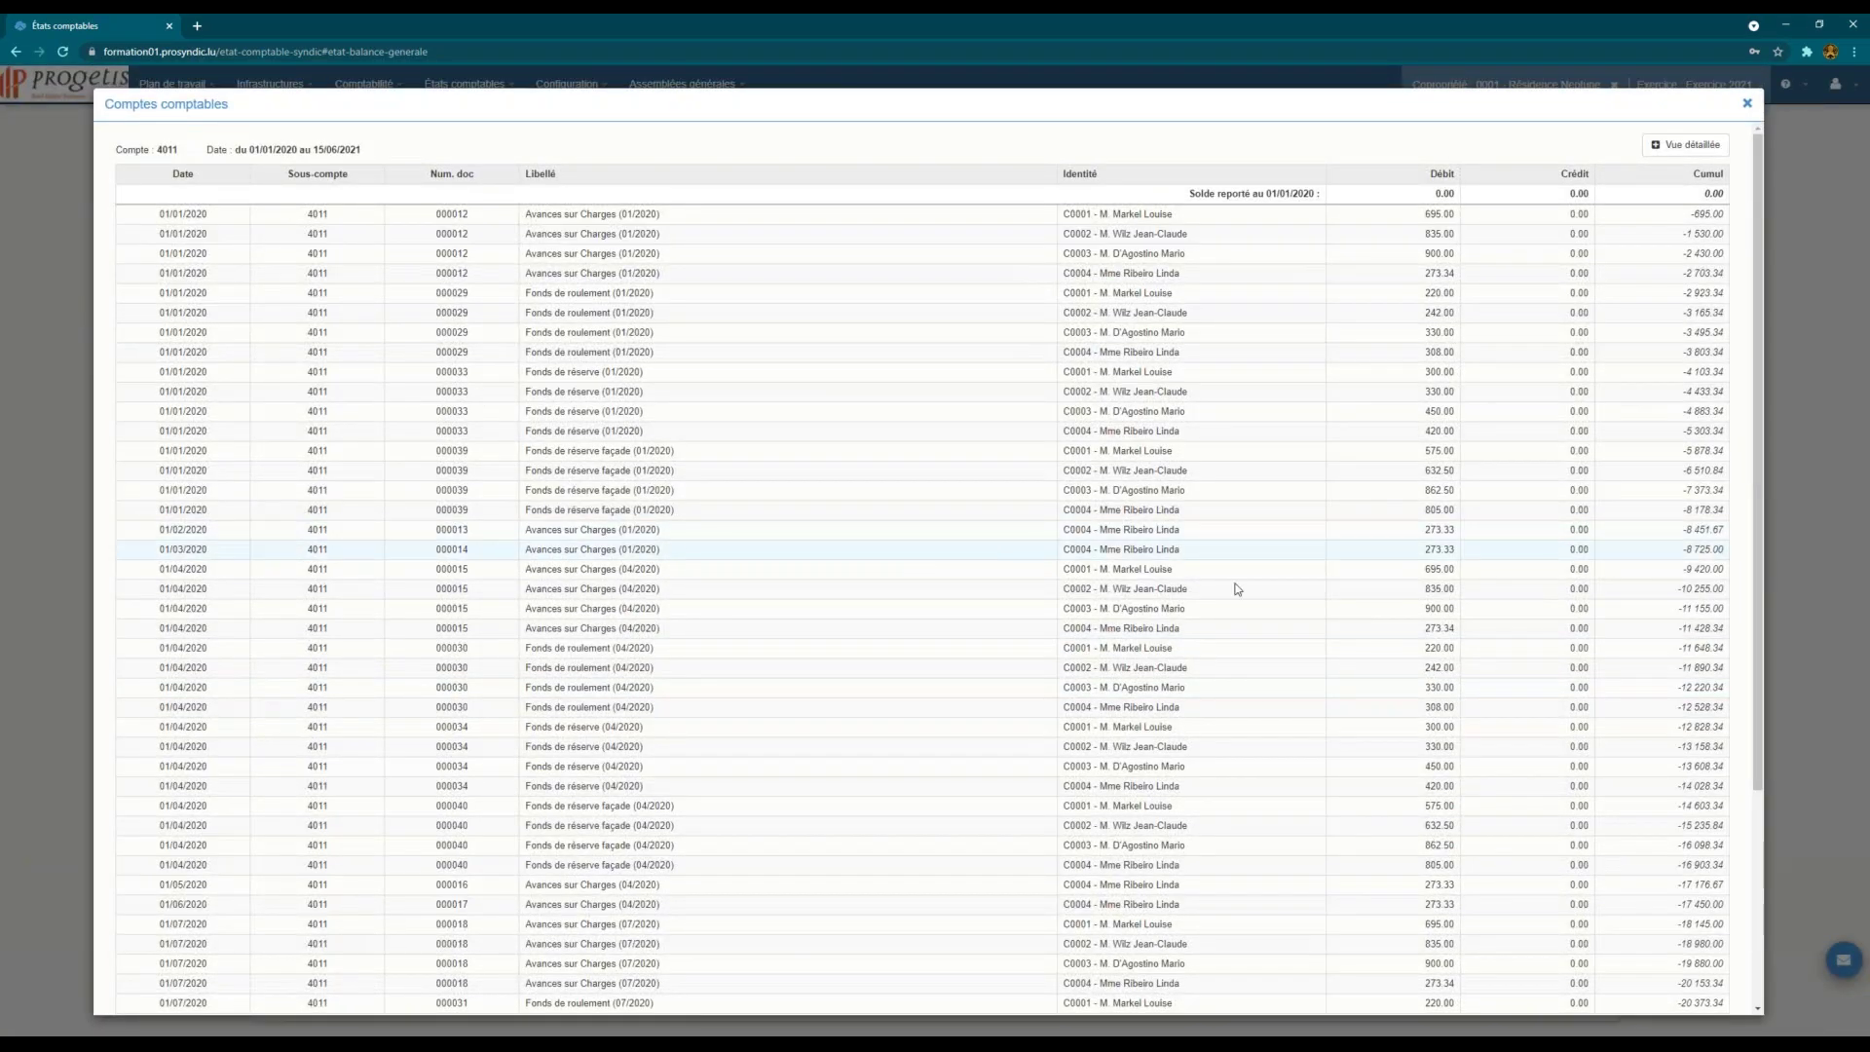
{"action": "left_click", "coordinate": [1747, 106]}
Step: Return to the multi-co-ownership search by amount and look up the accounting entries for 300
{"action": "left_click", "coordinate": [576, 94]}
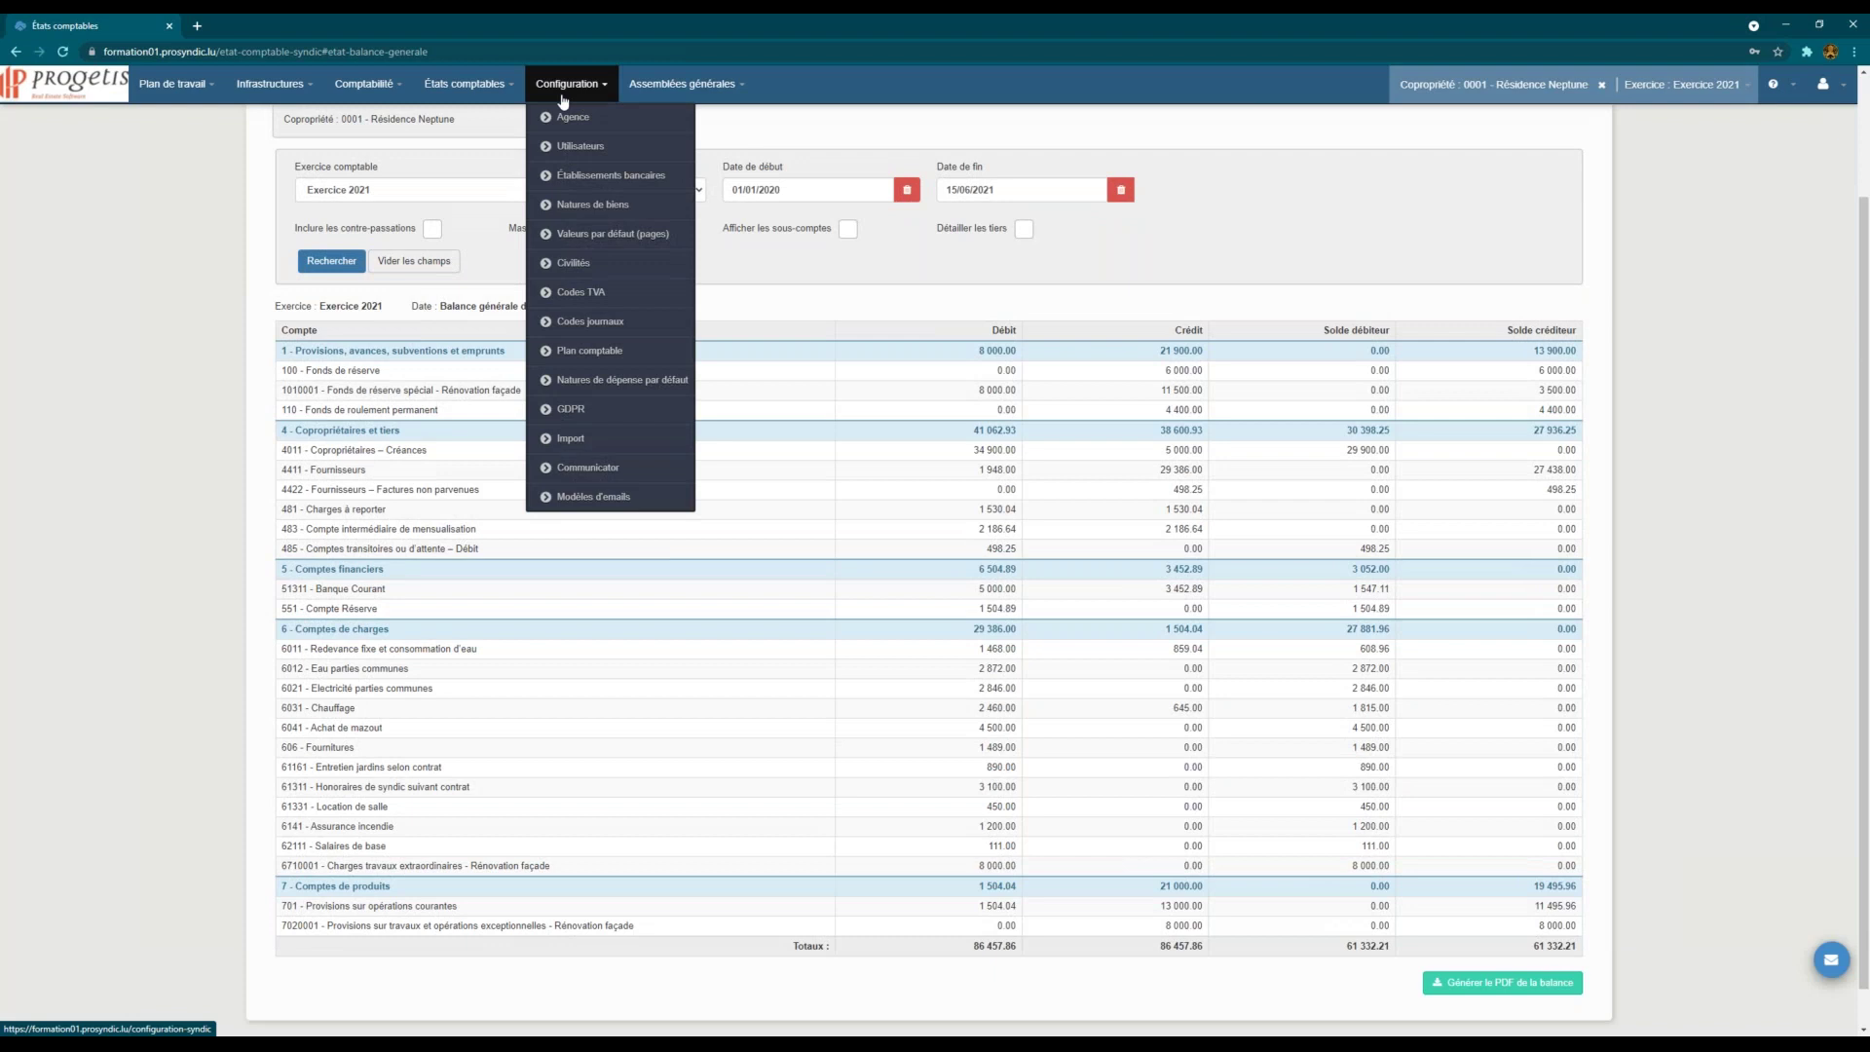
{"action": "left_click", "coordinate": [514, 95]}
{"action": "mouse_move", "coordinate": [516, 353]}
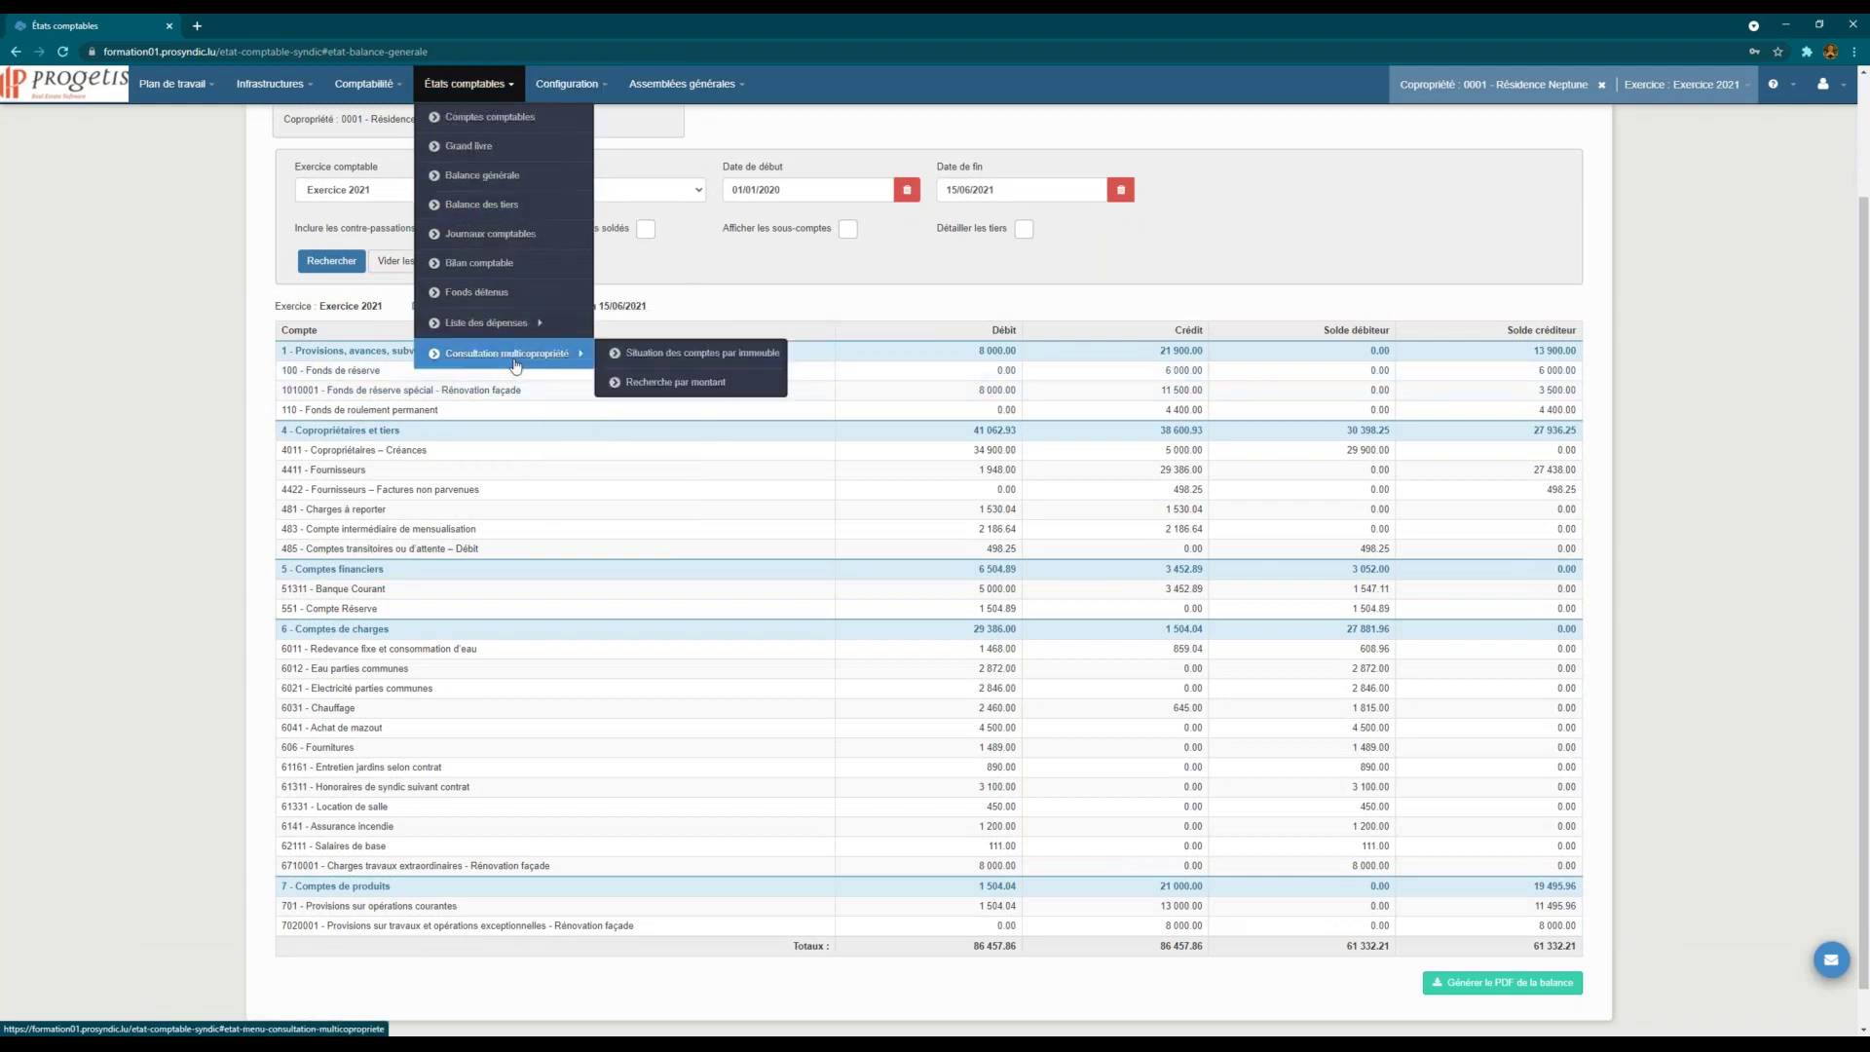
{"action": "left_click", "coordinate": [696, 380]}
{"action": "left_click", "coordinate": [422, 341]}
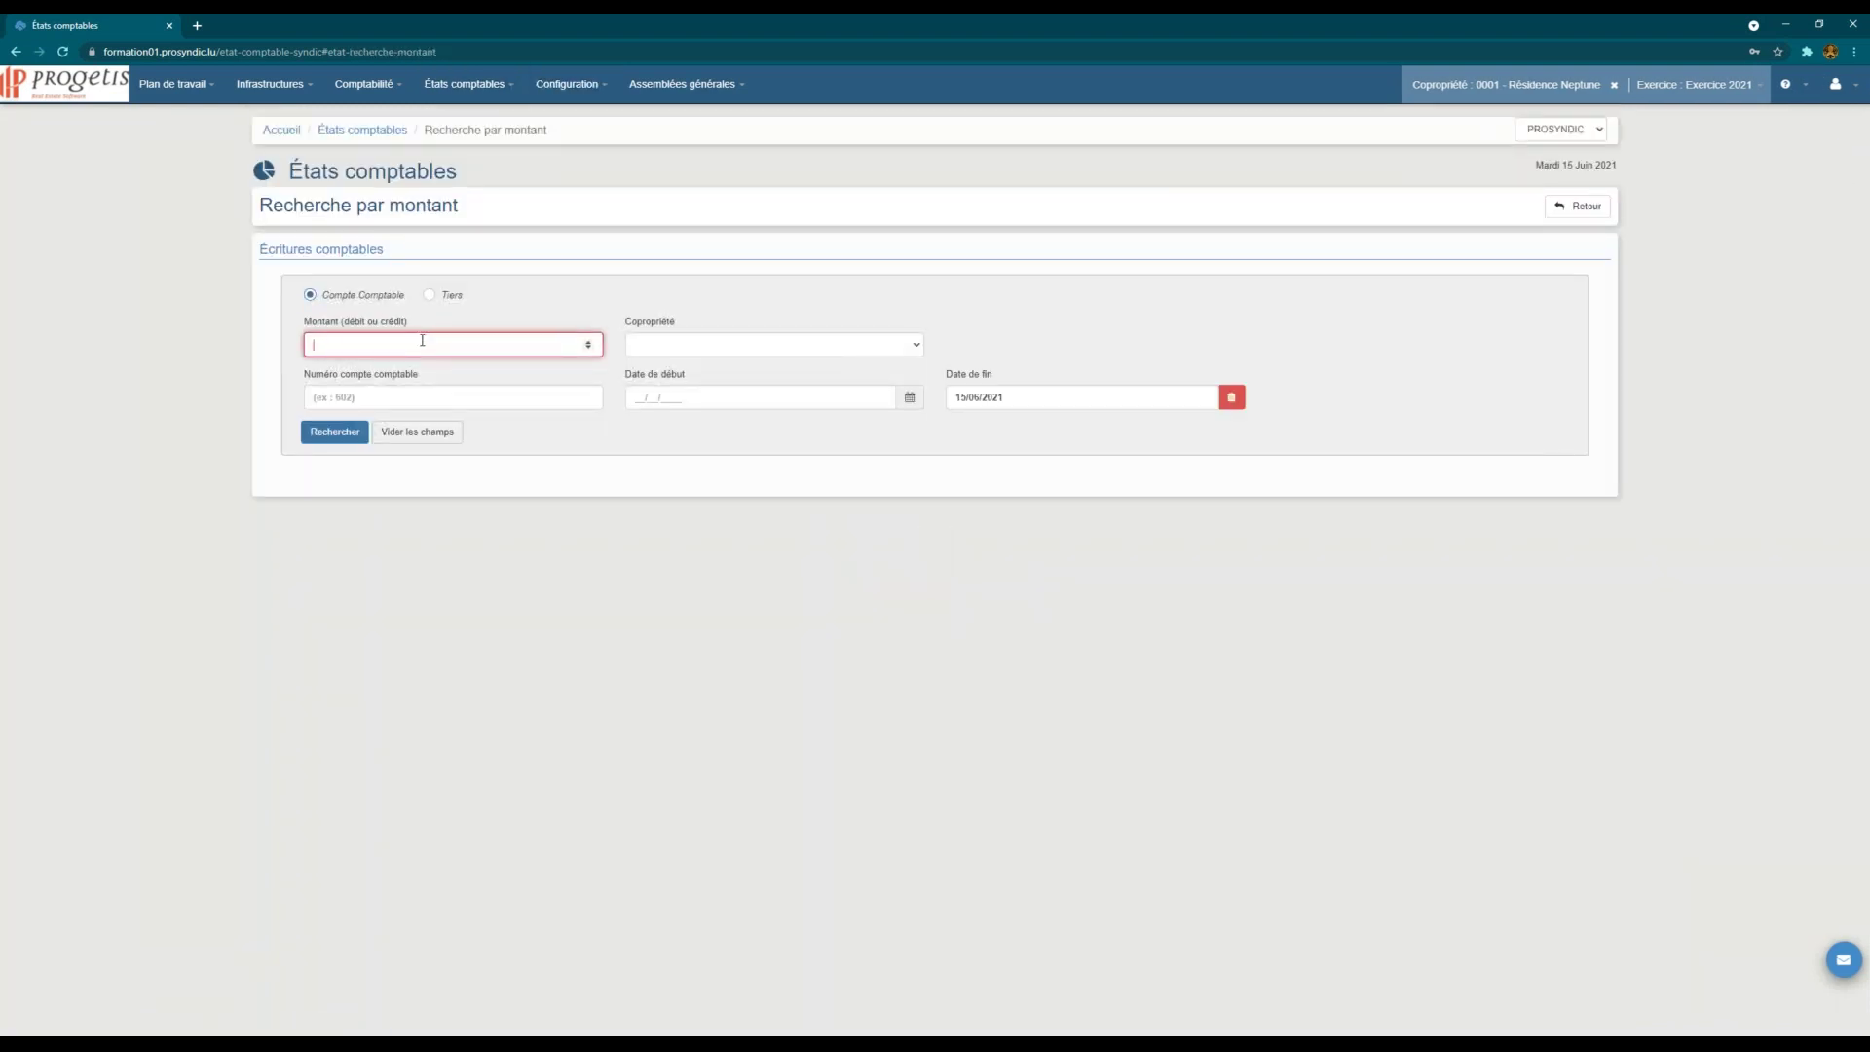
{"action": "type", "text": "300"}
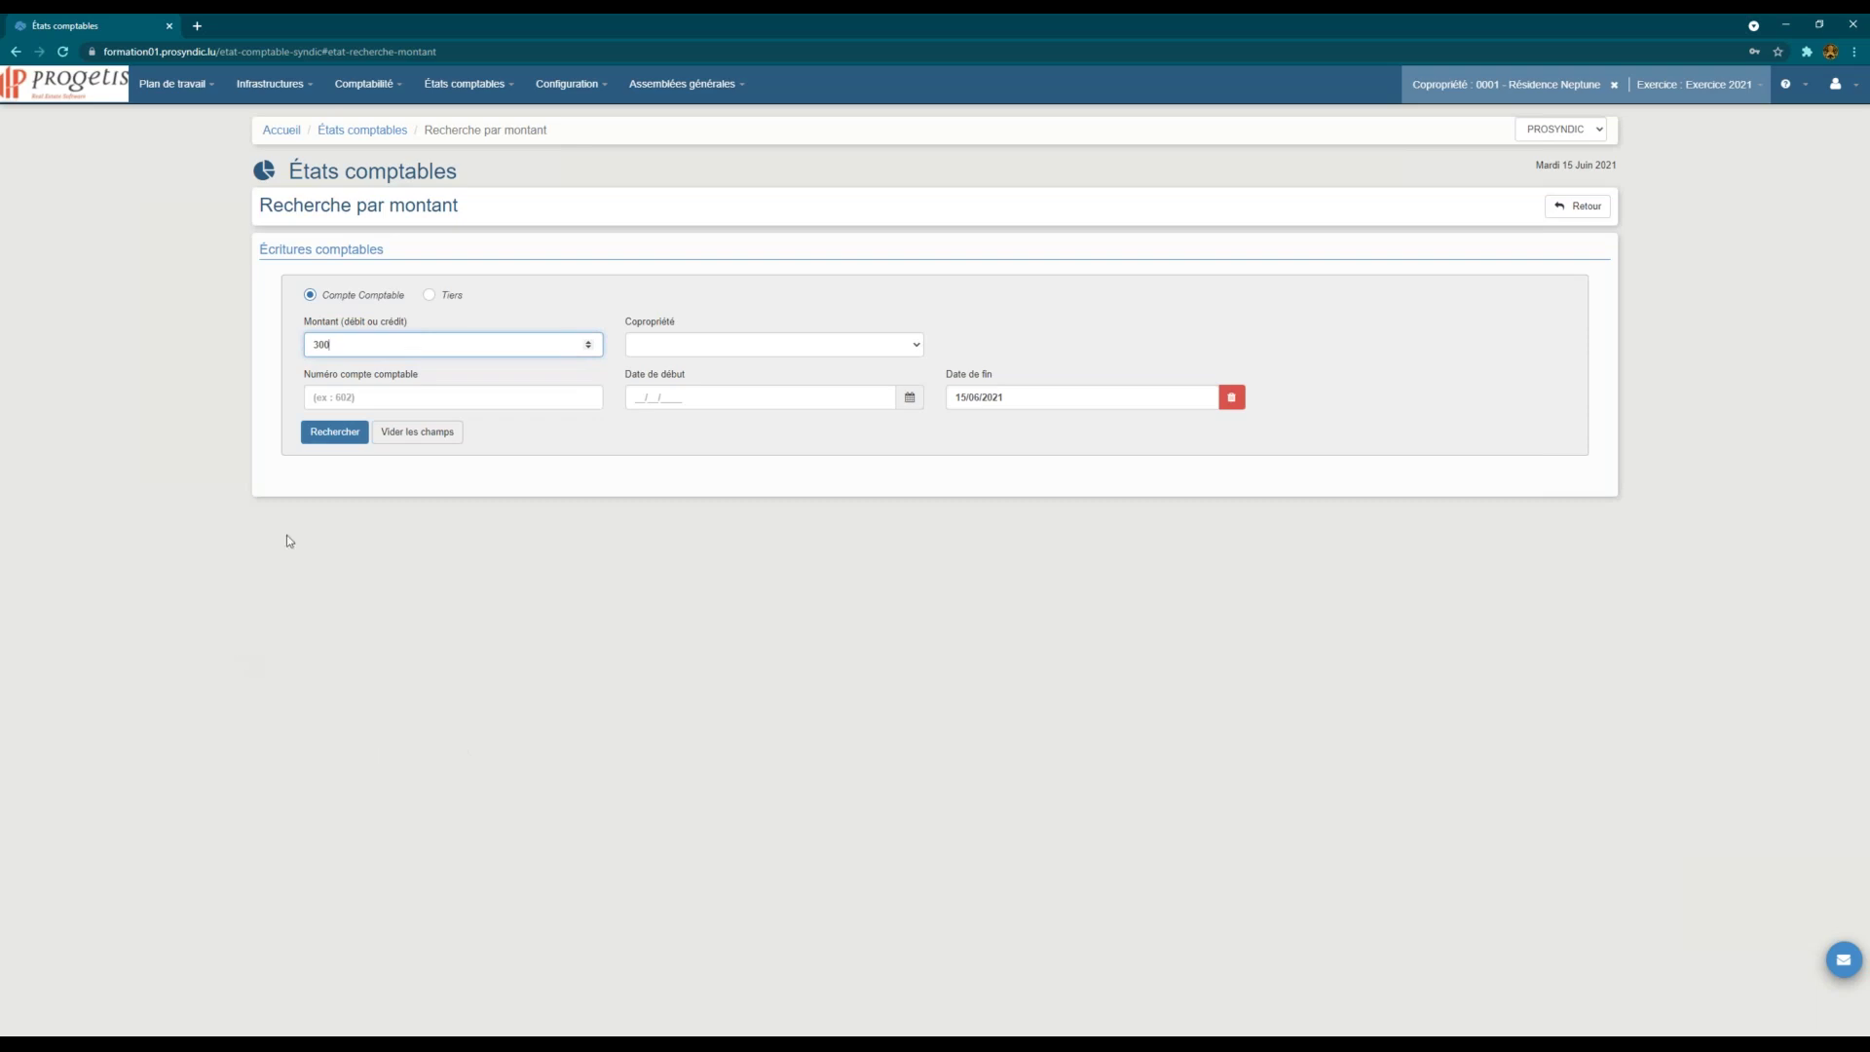
{"action": "left_click", "coordinate": [334, 432]}
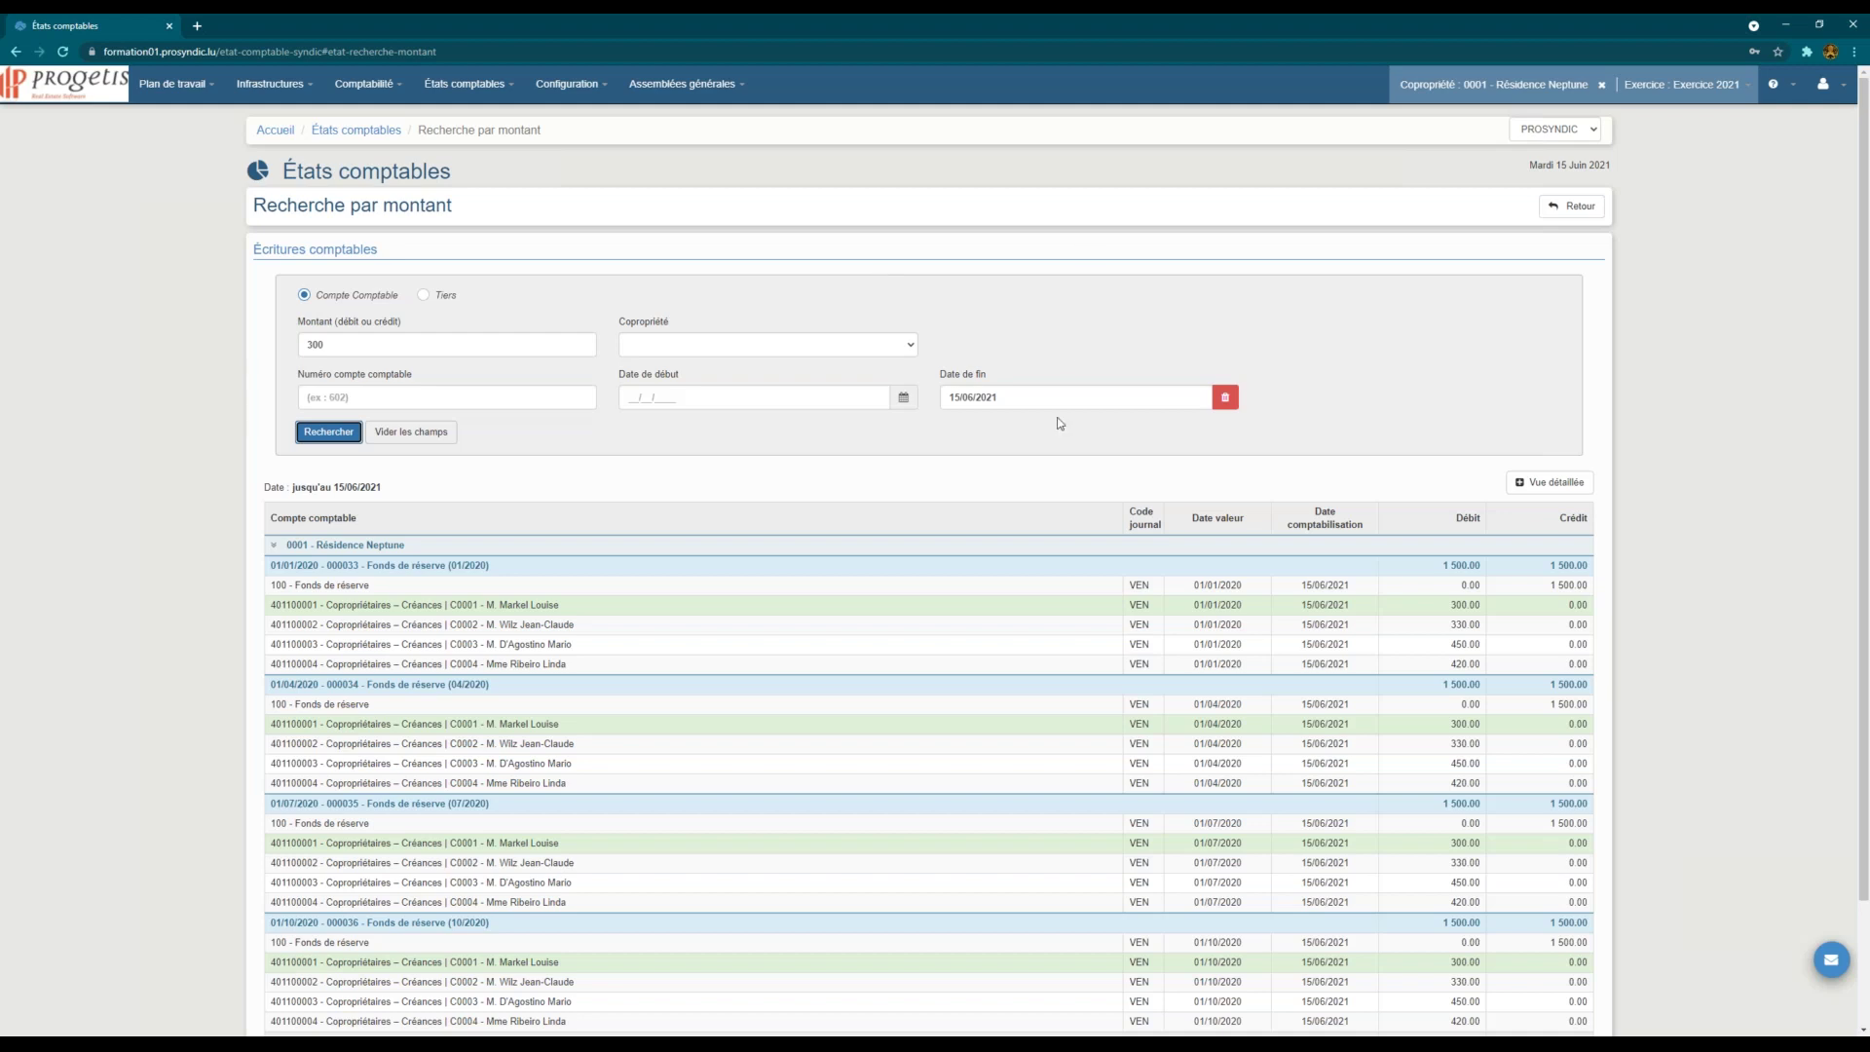
Step: Examine the entries matching the amount and the choices offered by the co-ownership filter
{"action": "scroll", "coordinate": [1047, 457], "scroll_direction": "down", "scroll_amount": 2}
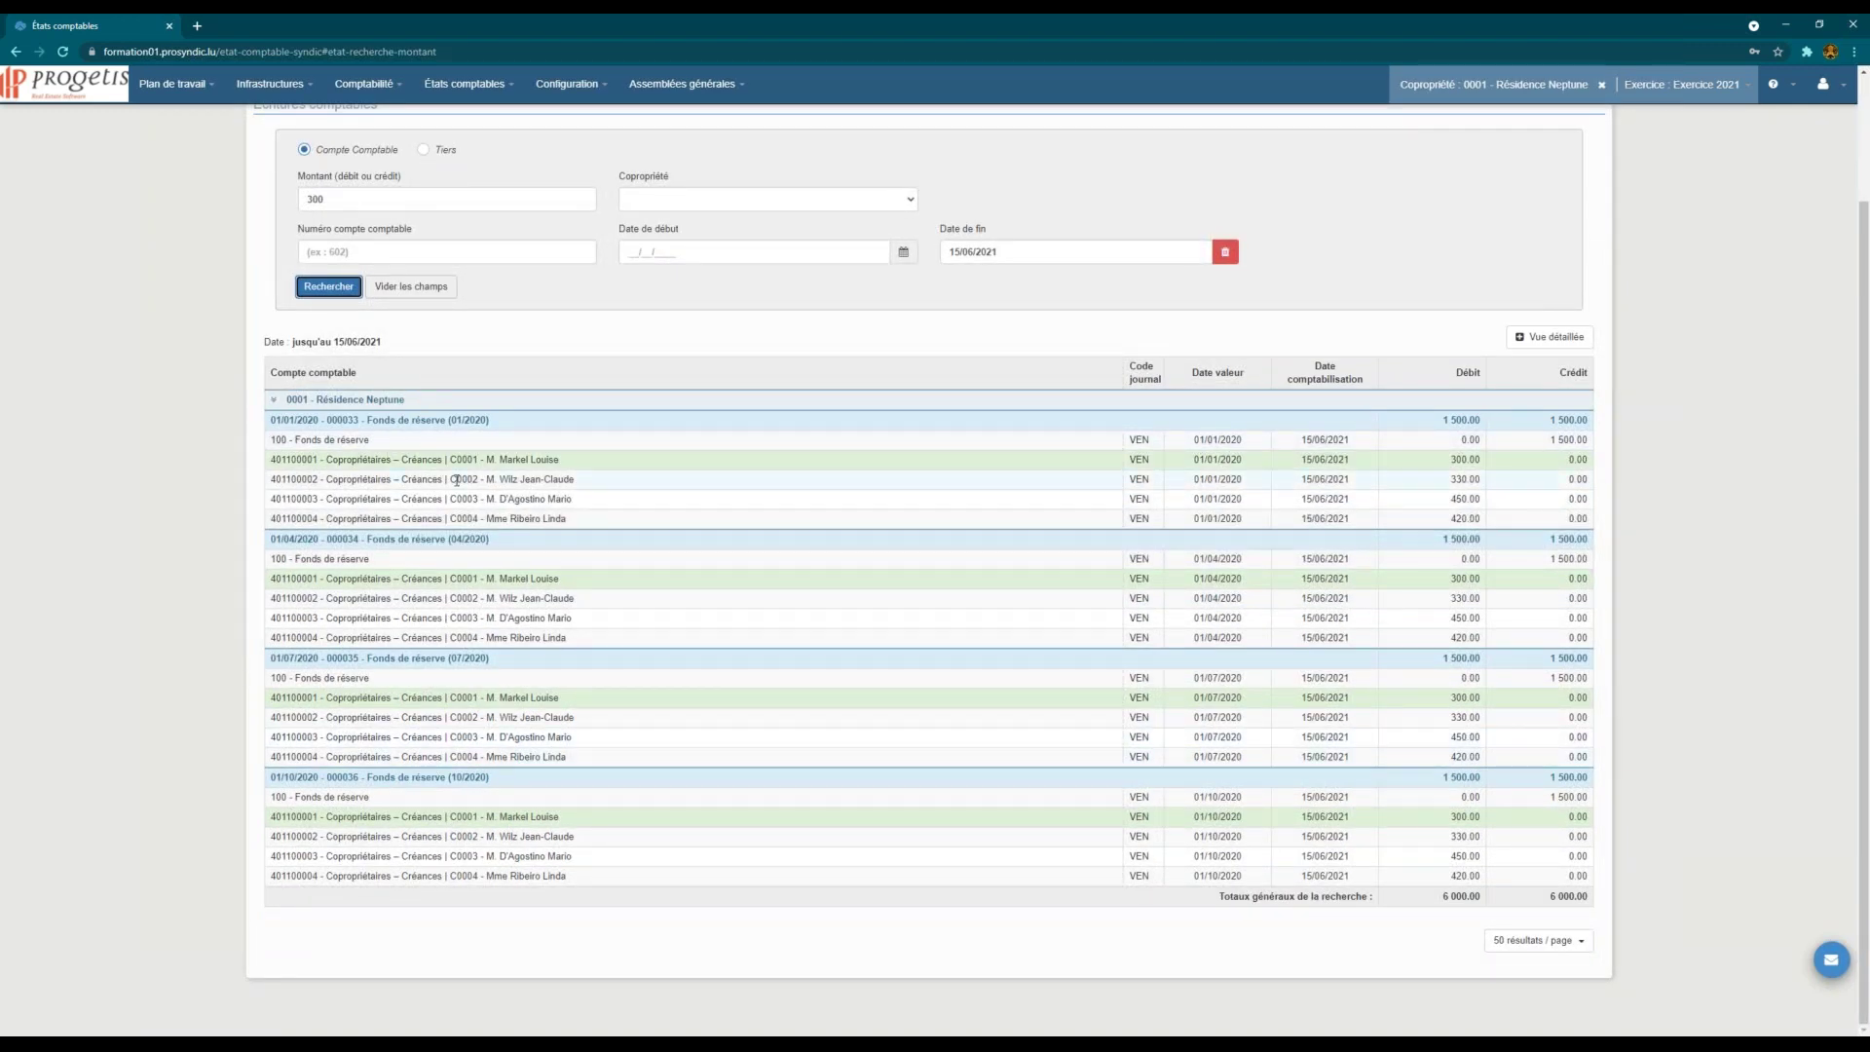
{"action": "left_click_drag", "start_coordinate": [280, 440], "coordinate": [346, 440]}
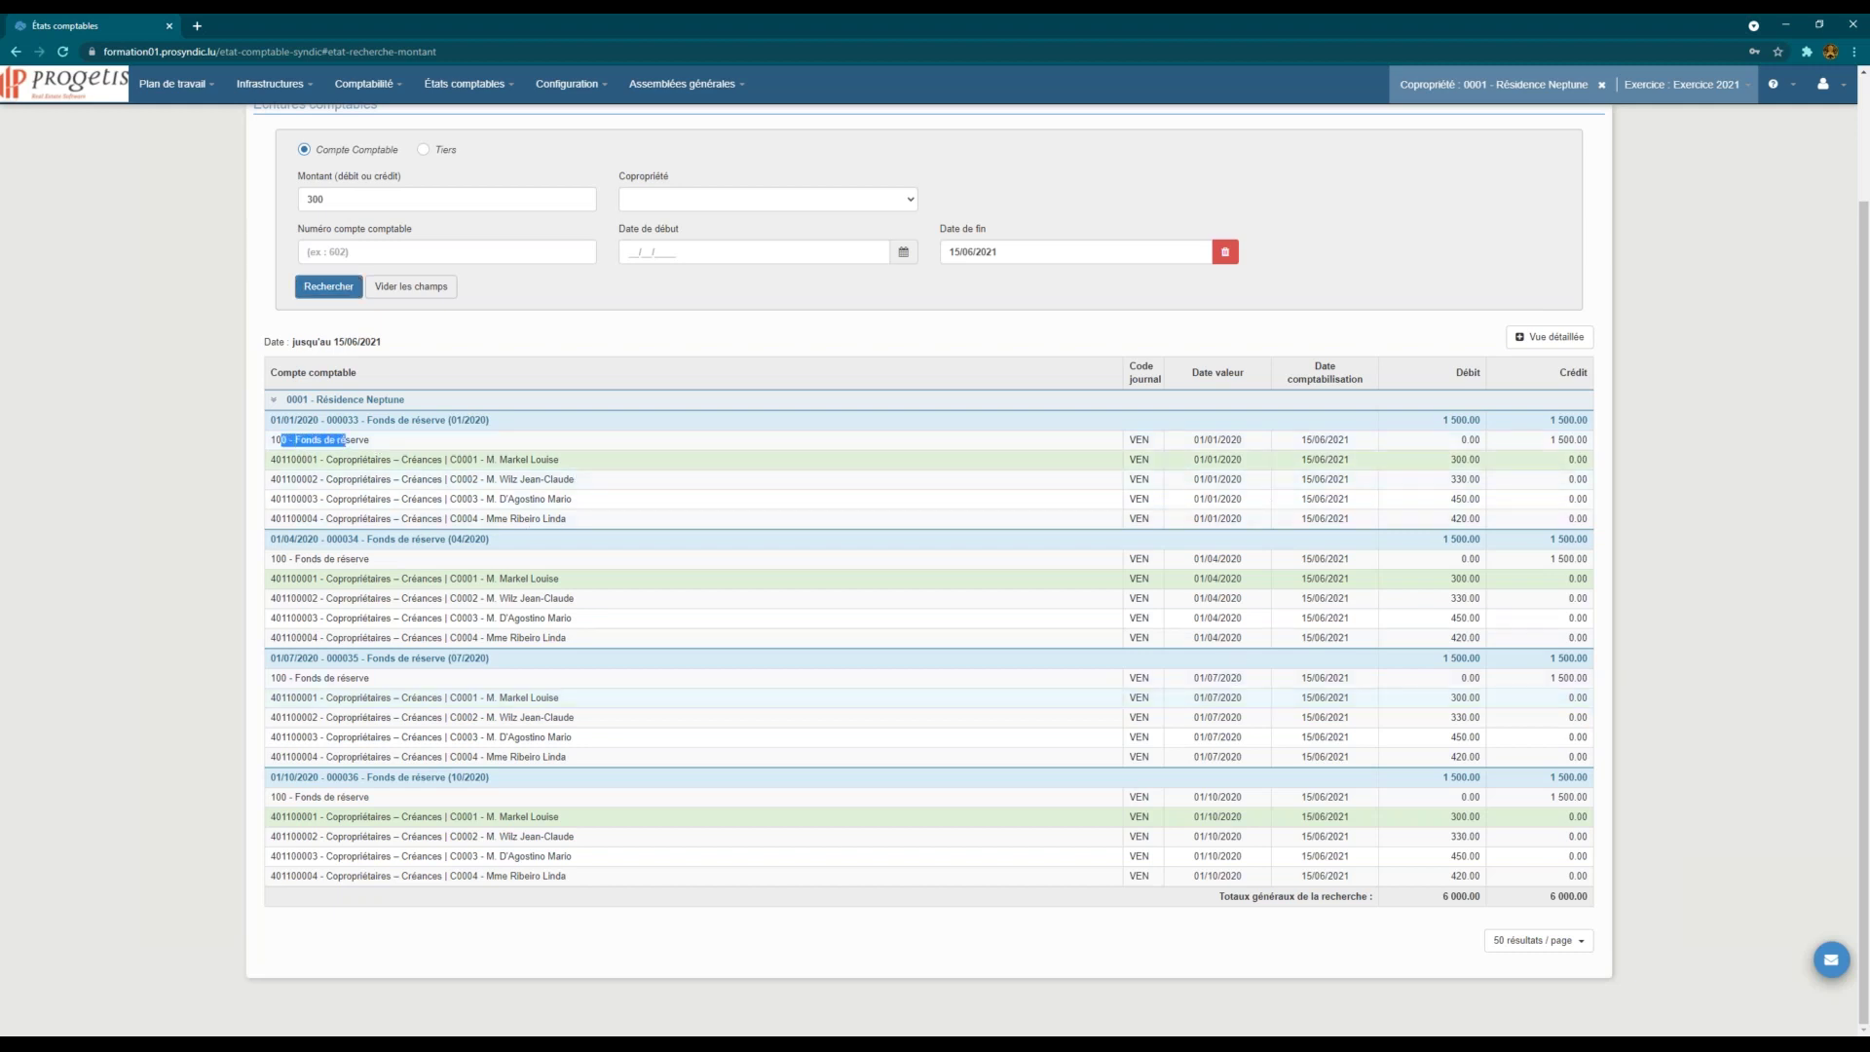
{"action": "scroll", "coordinate": [1190, 598], "scroll_direction": "up", "scroll_amount": 1}
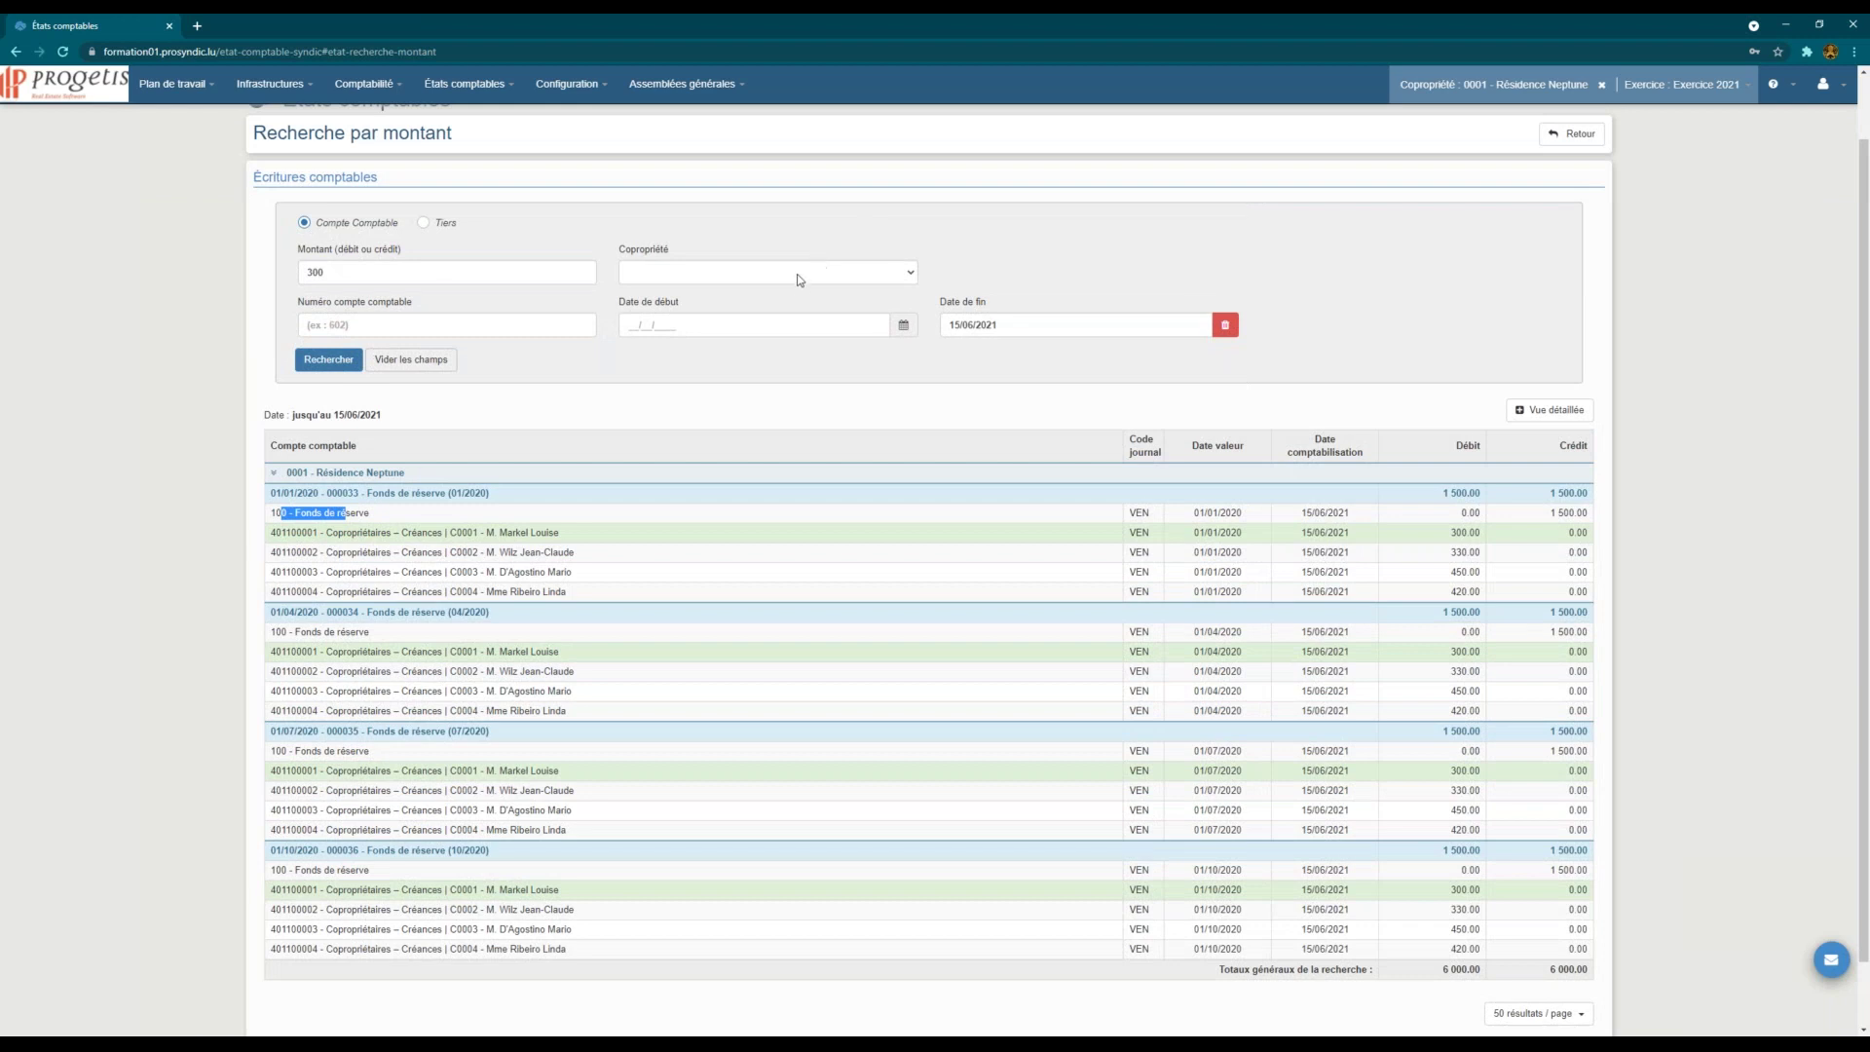
{"action": "left_click", "coordinate": [799, 276]}
{"action": "left_click", "coordinate": [838, 208]}
{"action": "left_click", "coordinate": [457, 82]}
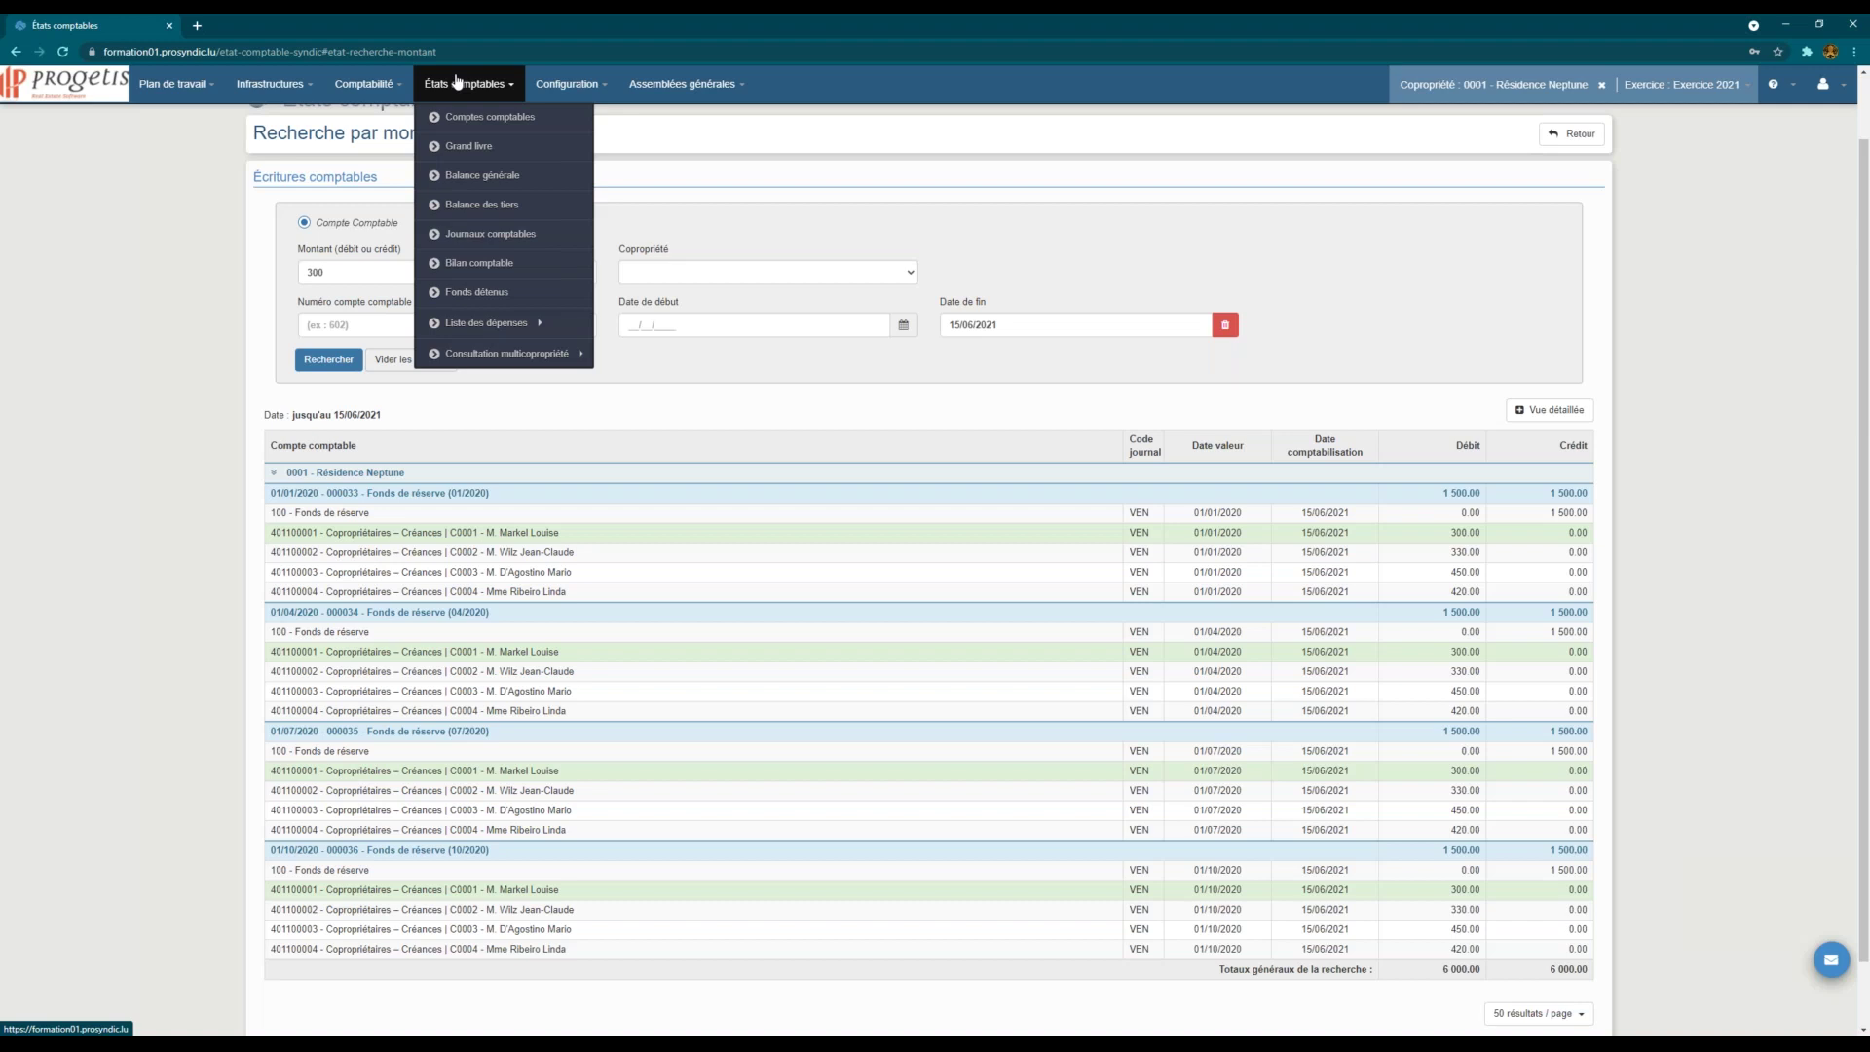
Step: Browse the list of available online training videos through to Formation n°7, and close it
{"action": "left_click", "coordinate": [1789, 88]}
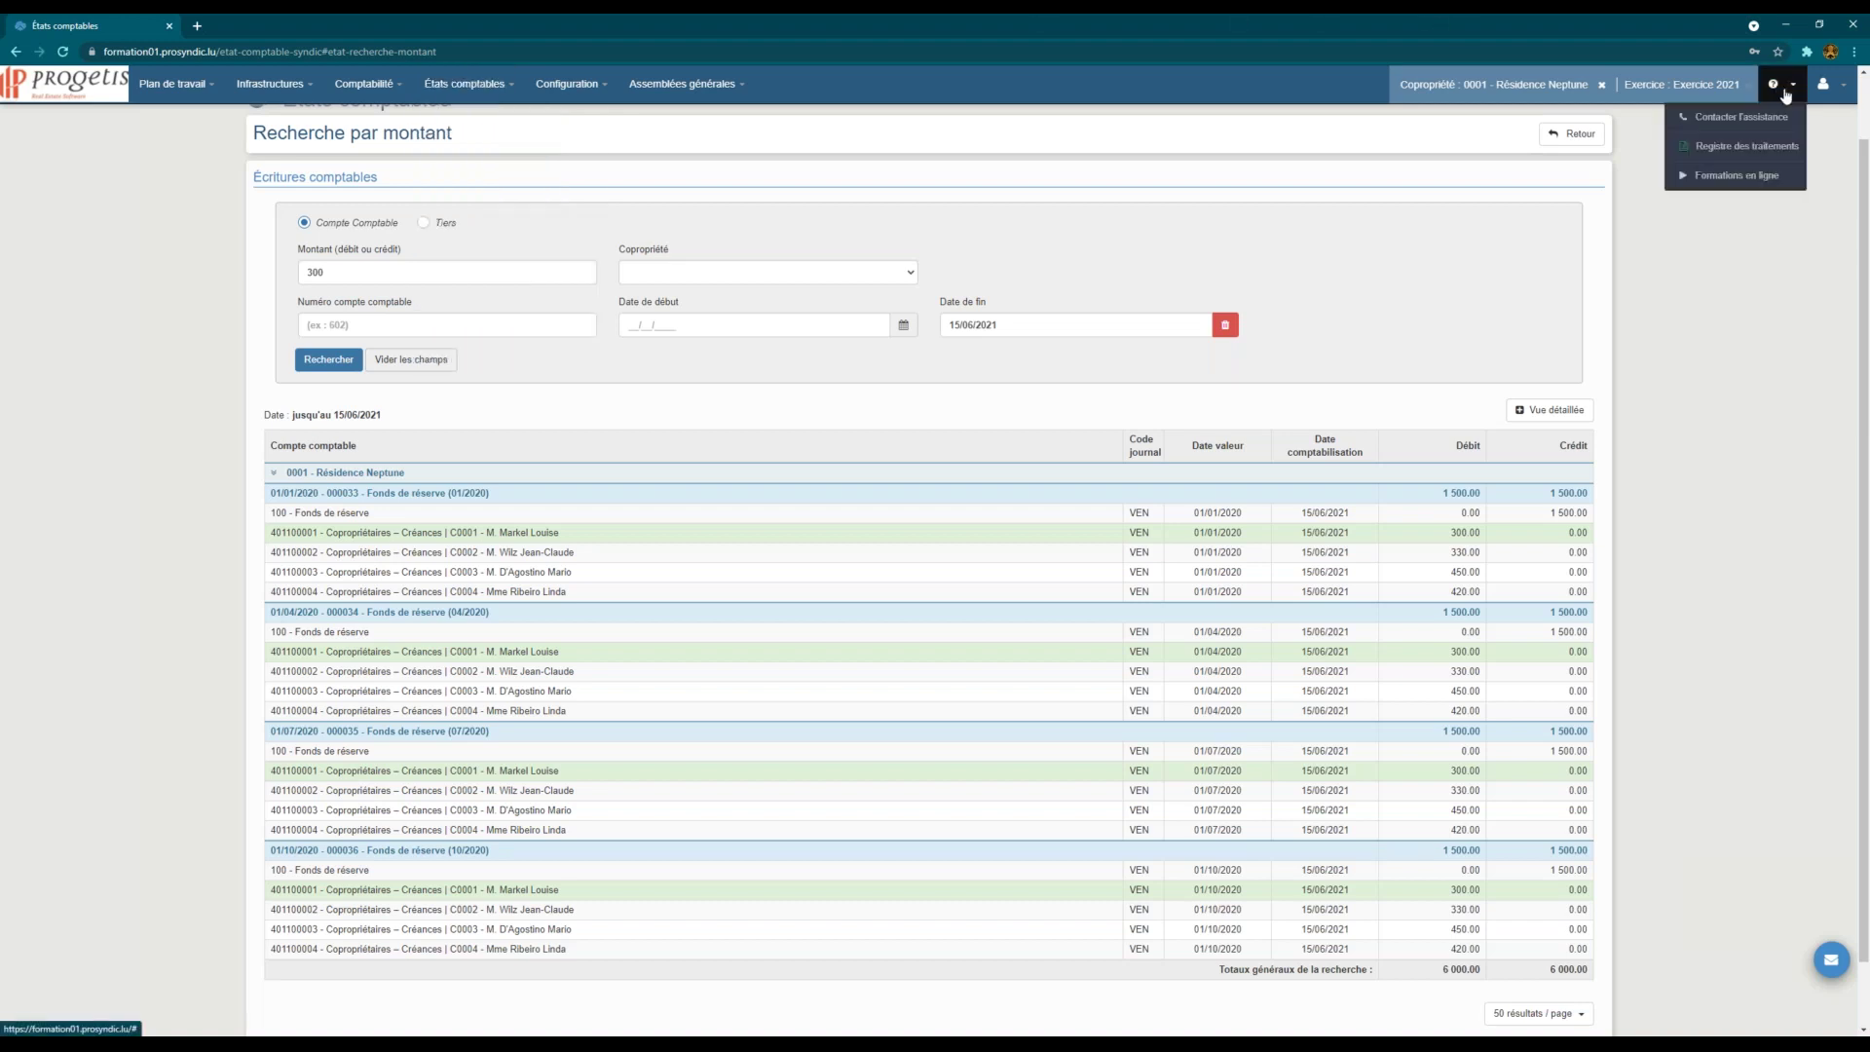
{"action": "left_click", "coordinate": [1748, 178]}
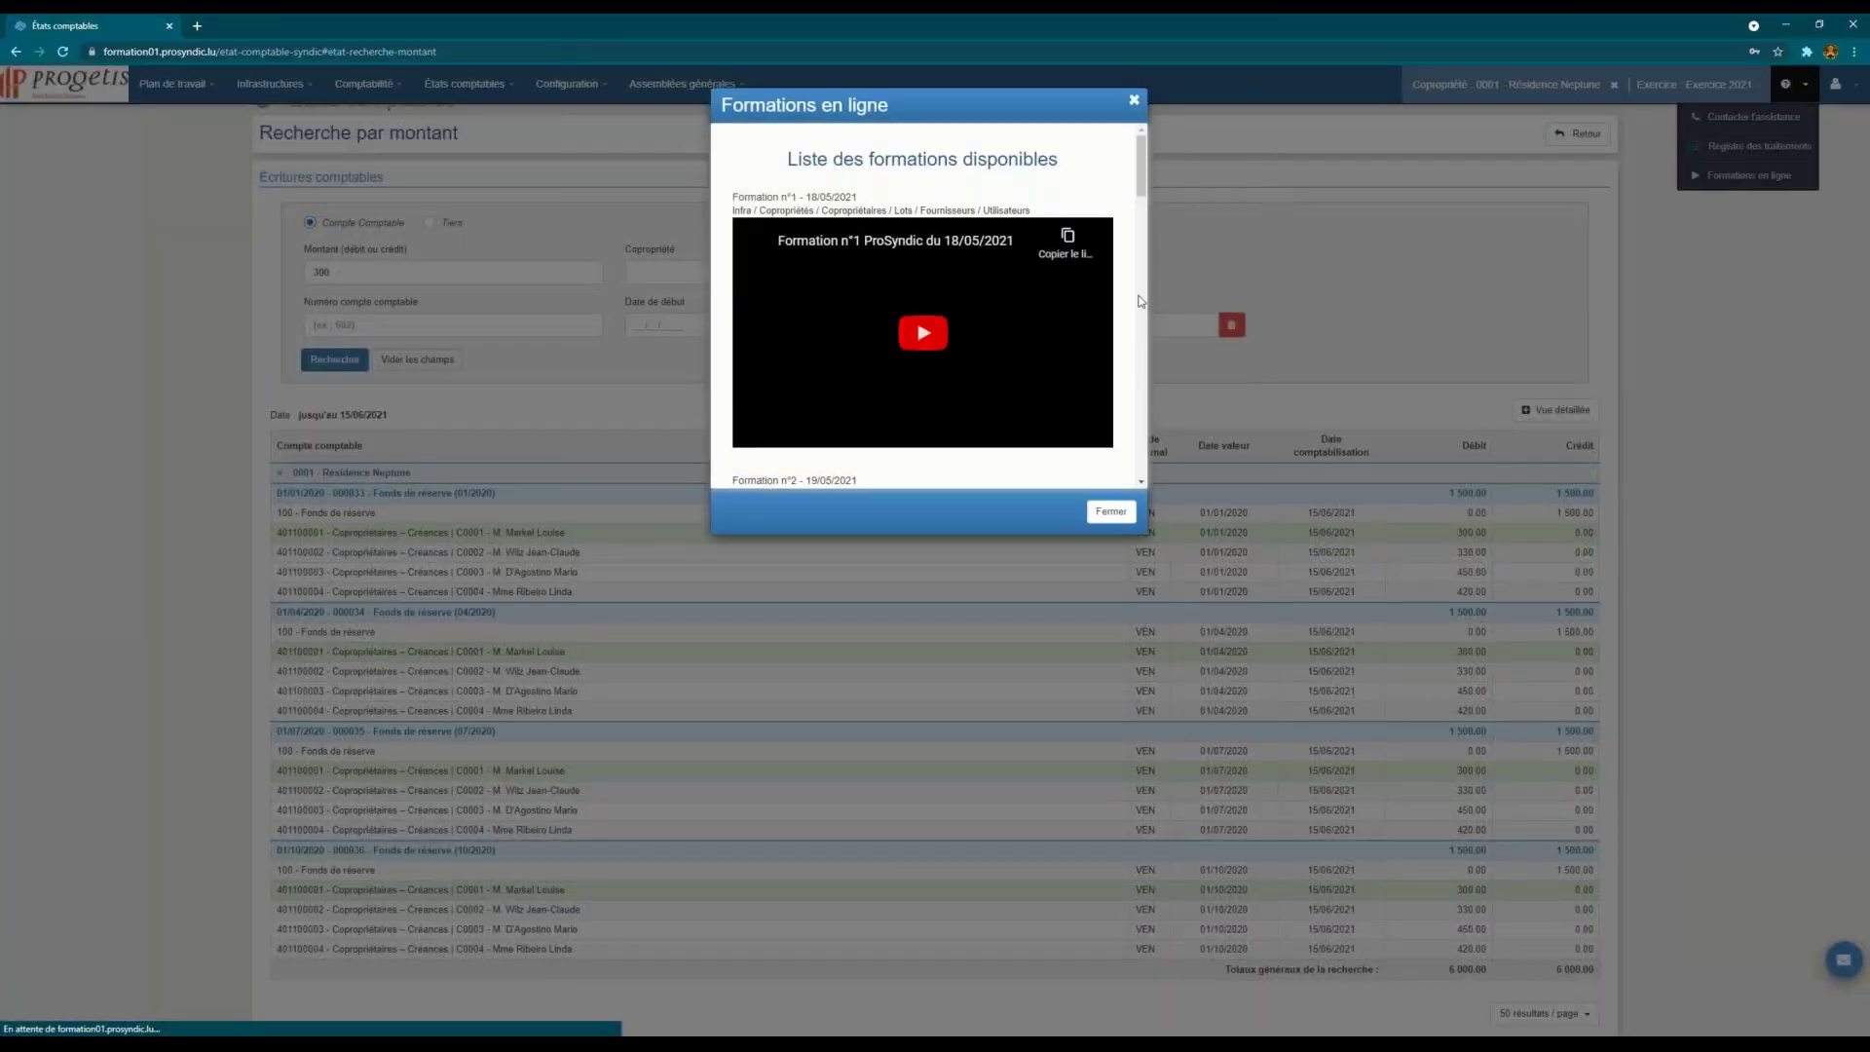
{"action": "scroll", "coordinate": [1069, 308], "scroll_direction": "down", "scroll_amount": 15}
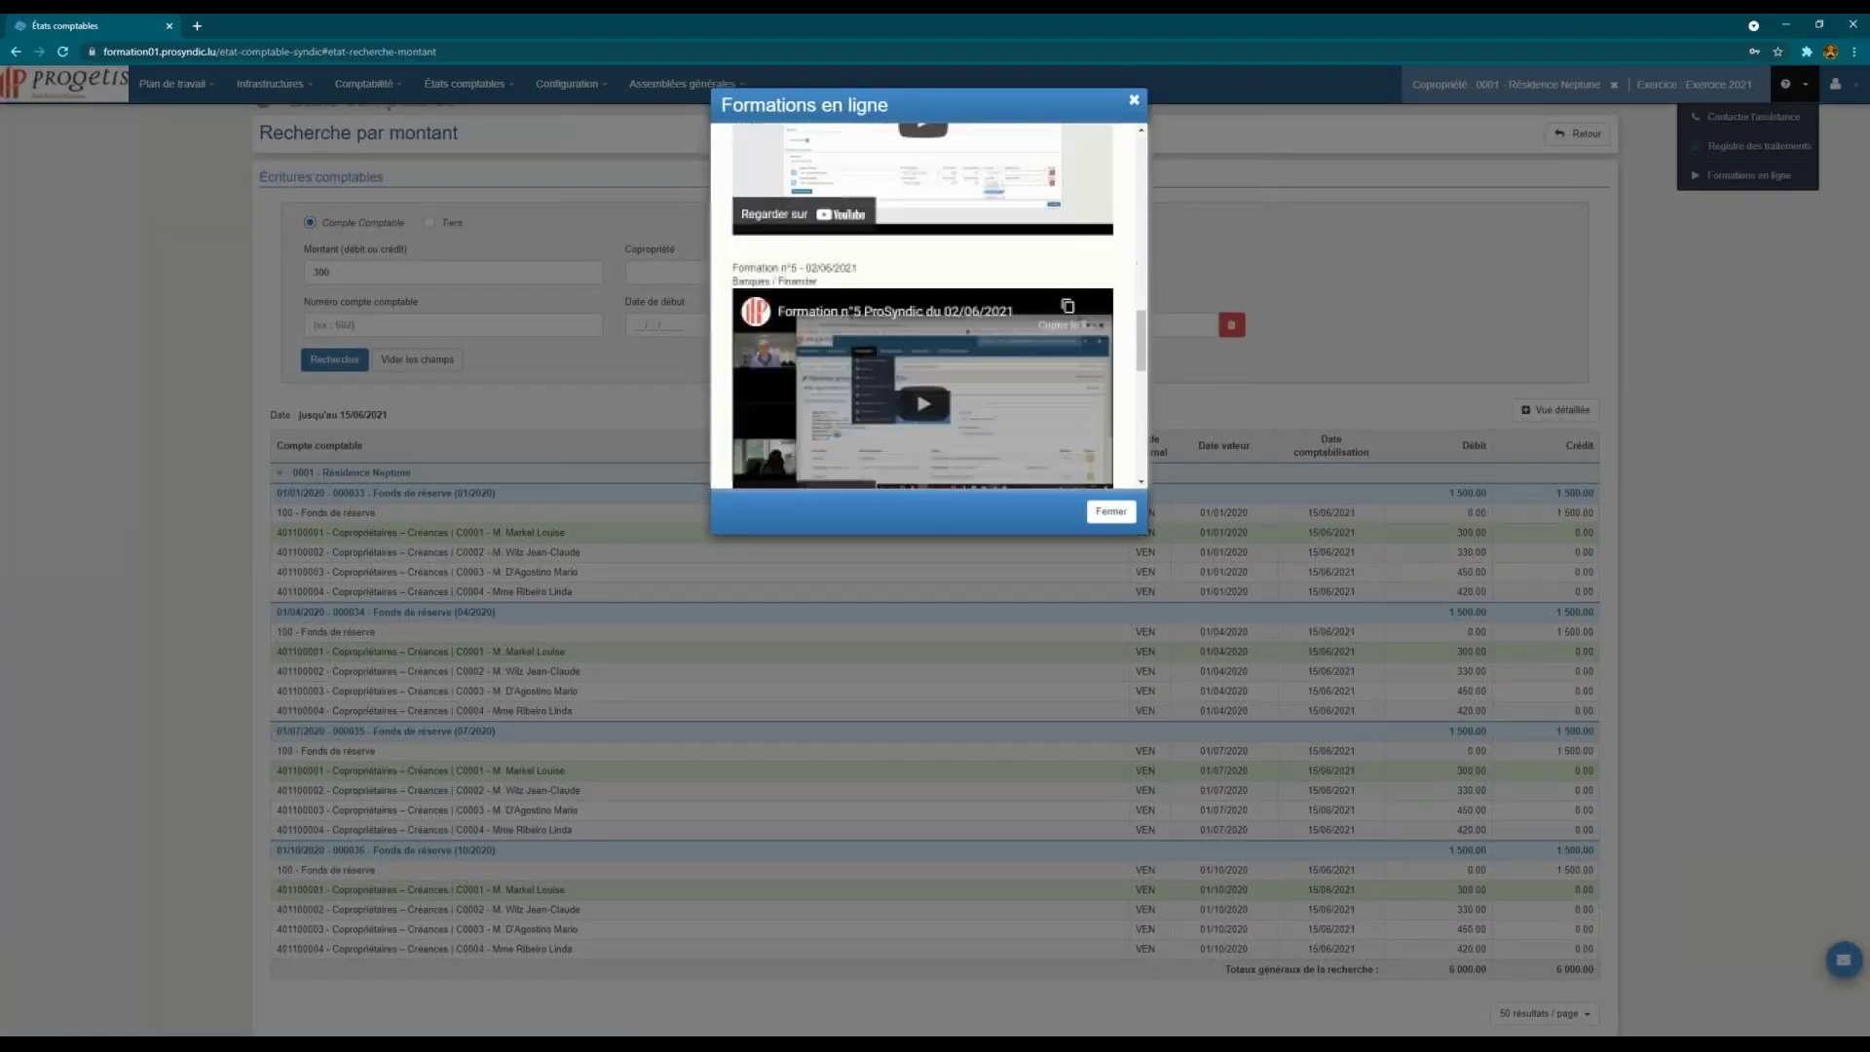
{"action": "scroll", "coordinate": [951, 310], "scroll_direction": "down", "scroll_amount": 4}
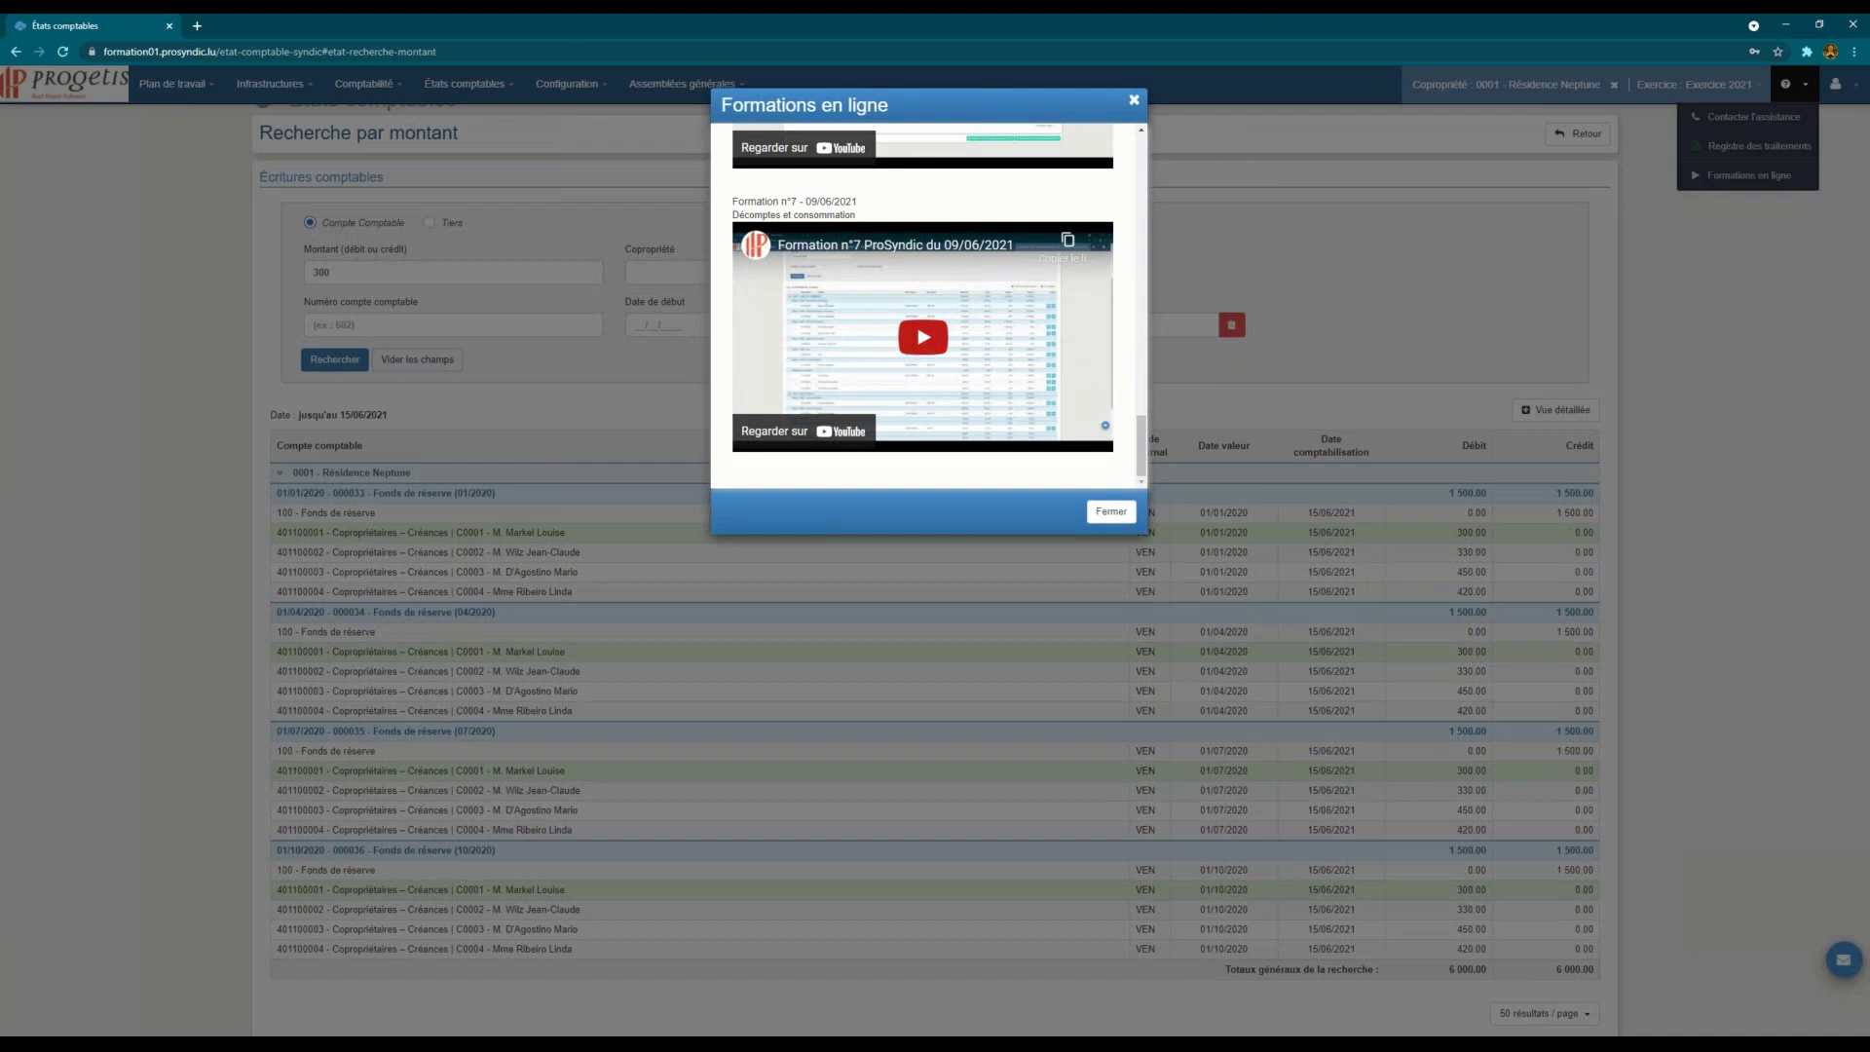
{"action": "left_click", "coordinate": [1109, 512]}
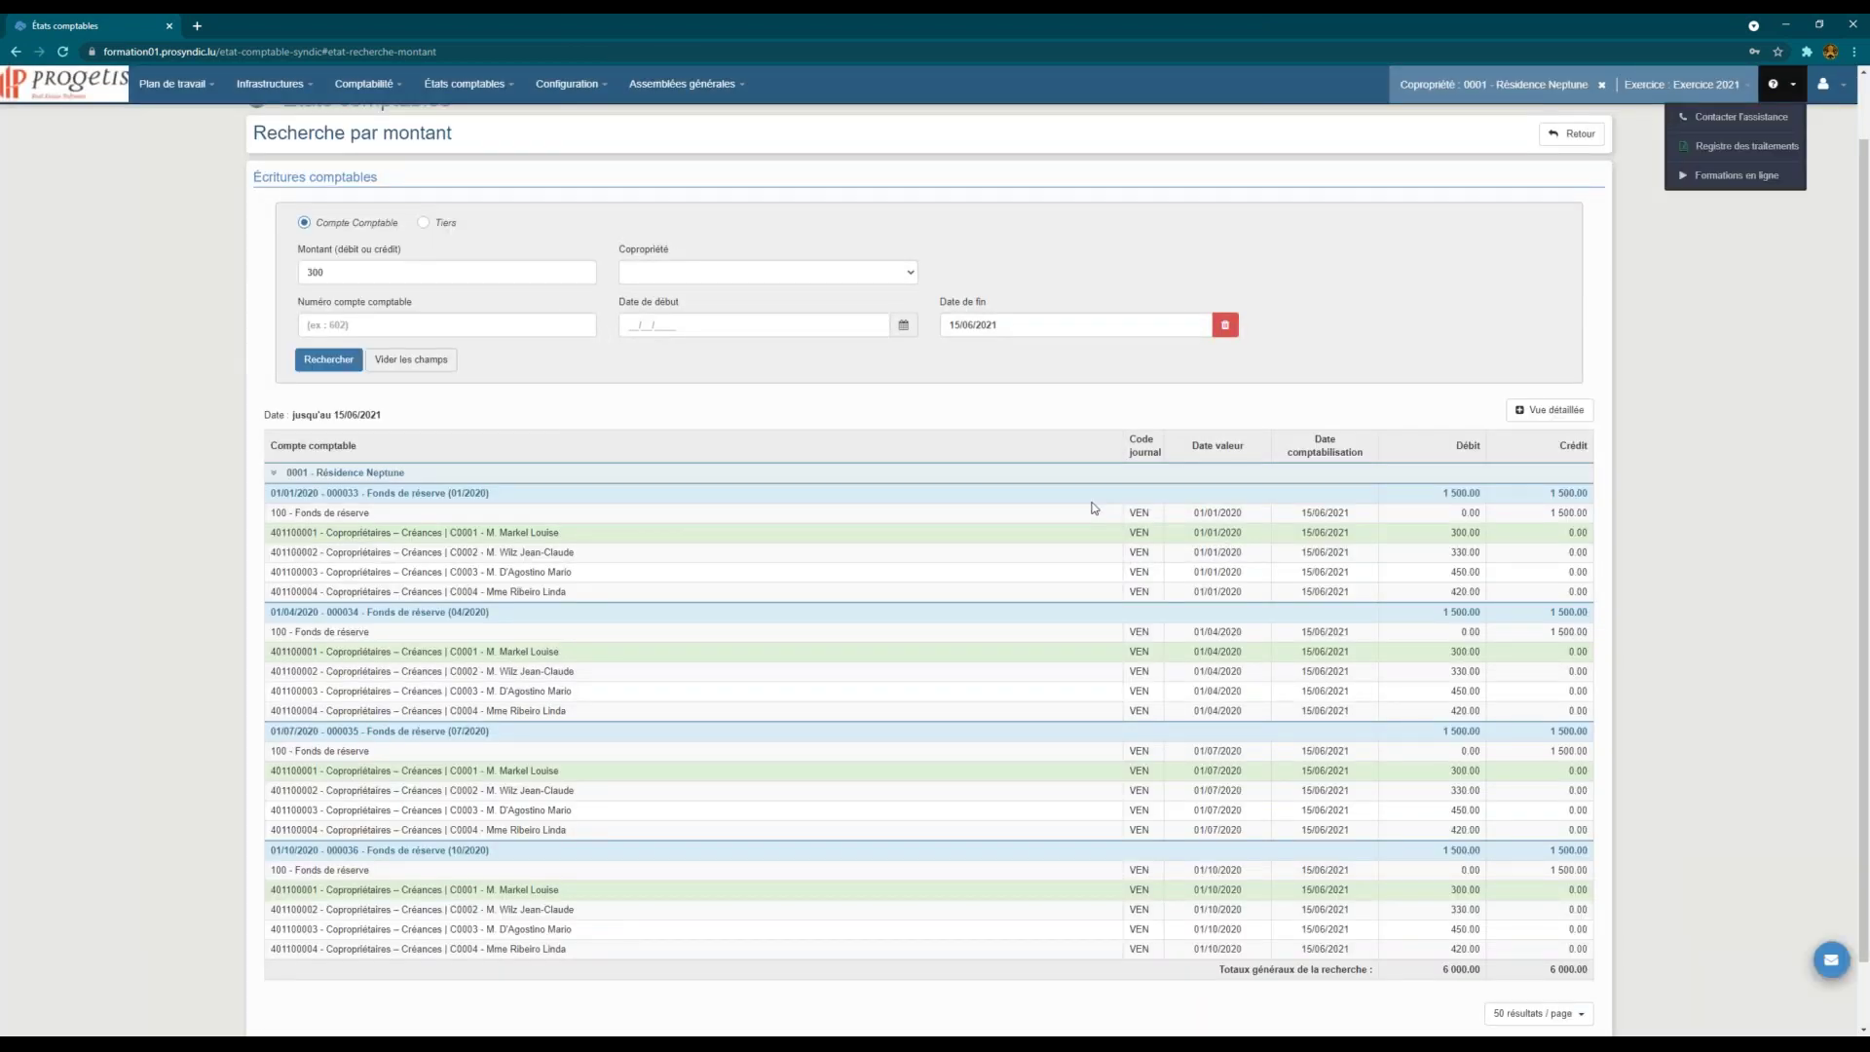